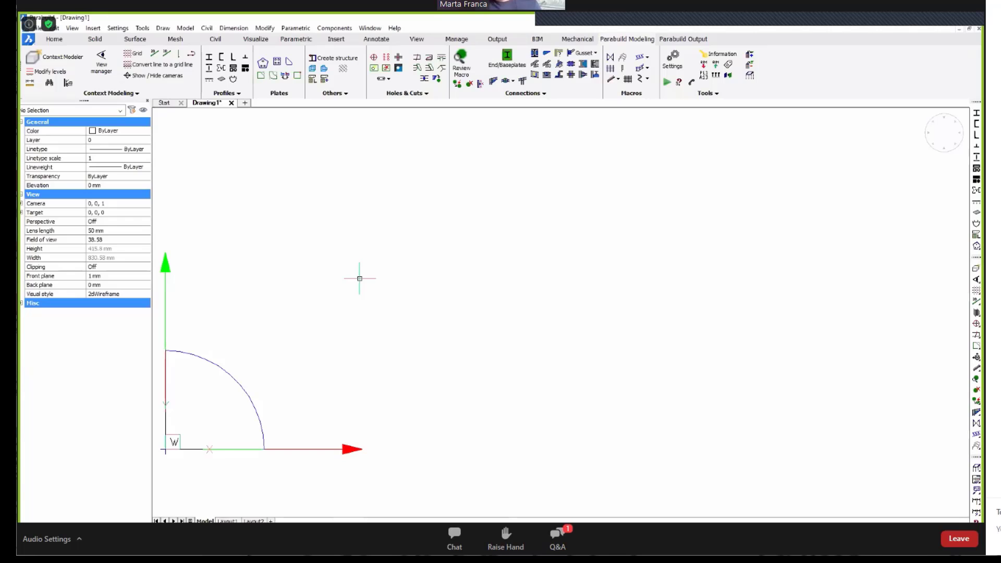
text(RECT)
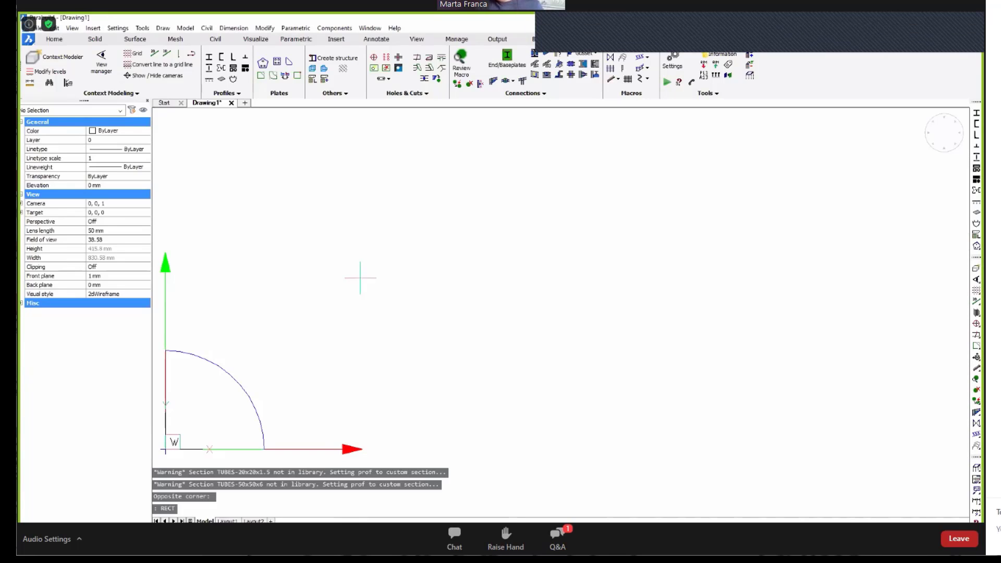
scroll(454, 373, down, 2)
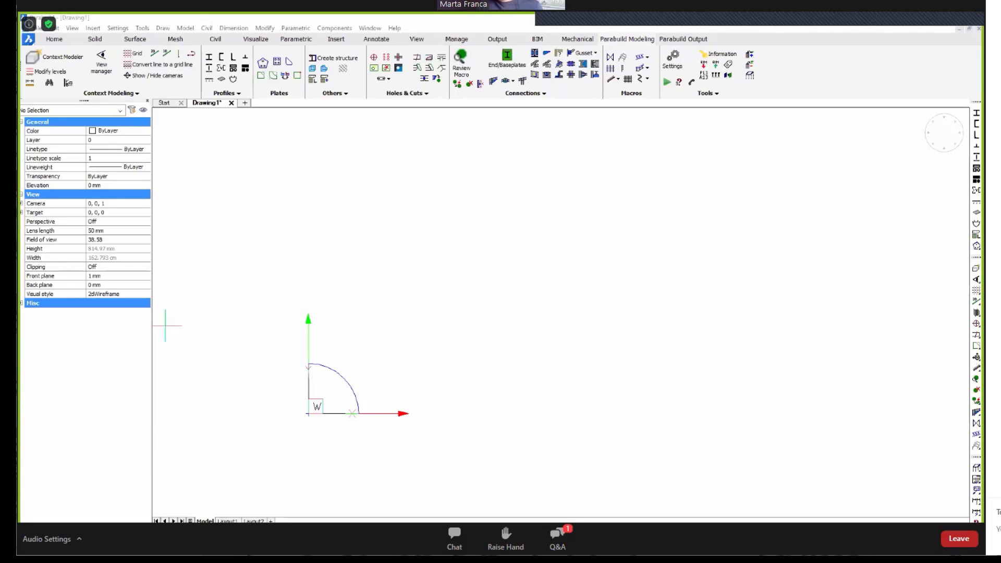
click(464, 303)
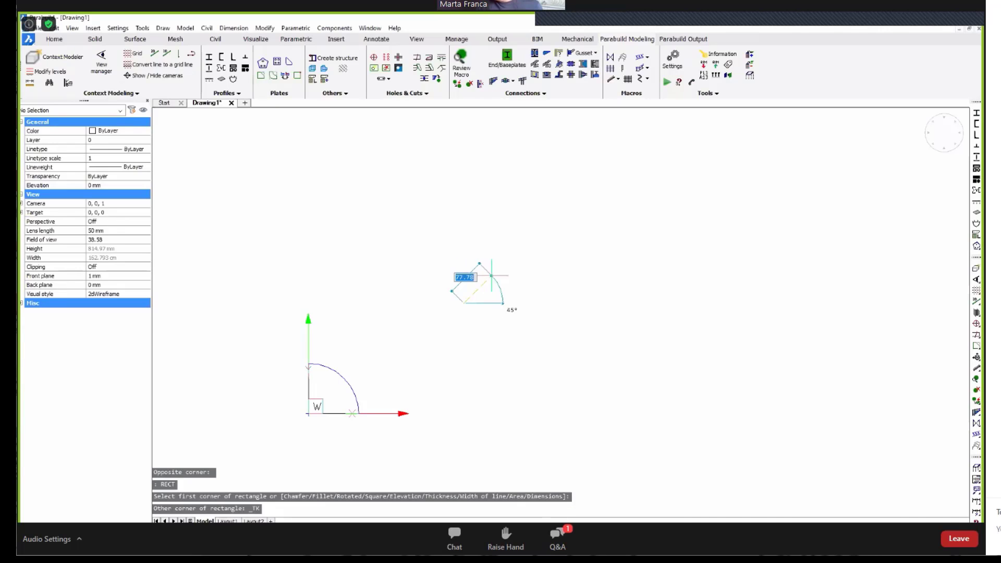
key(Escape)
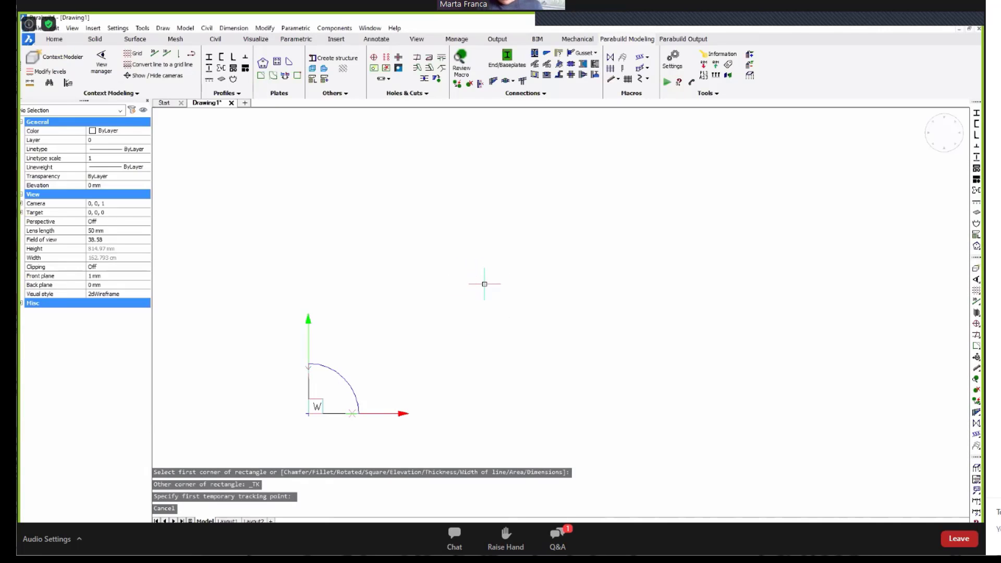
- Draw a rectangle 3000 mm wide and 2000 mm high with its lower-left corner at the origin
key(Return)
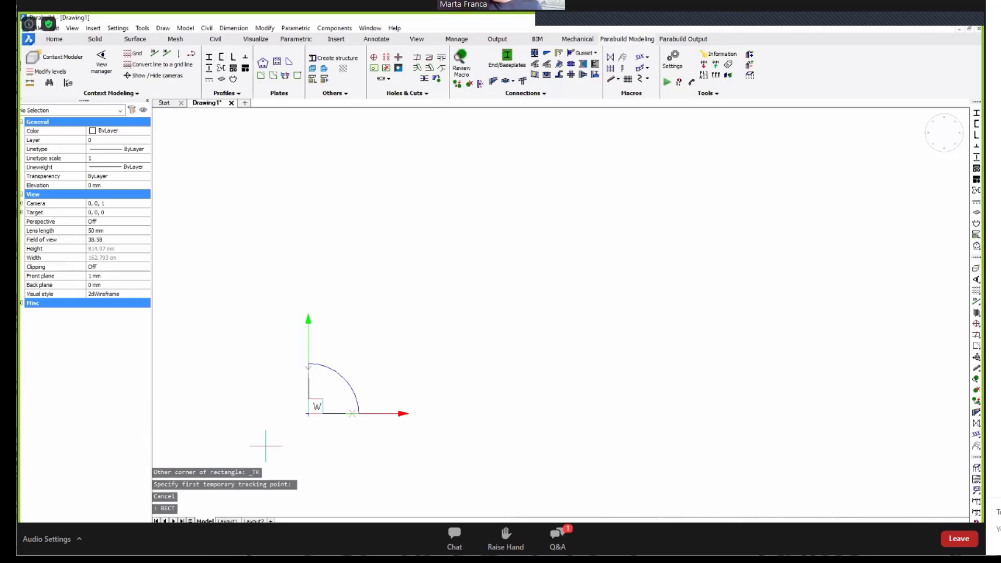
click(308, 414)
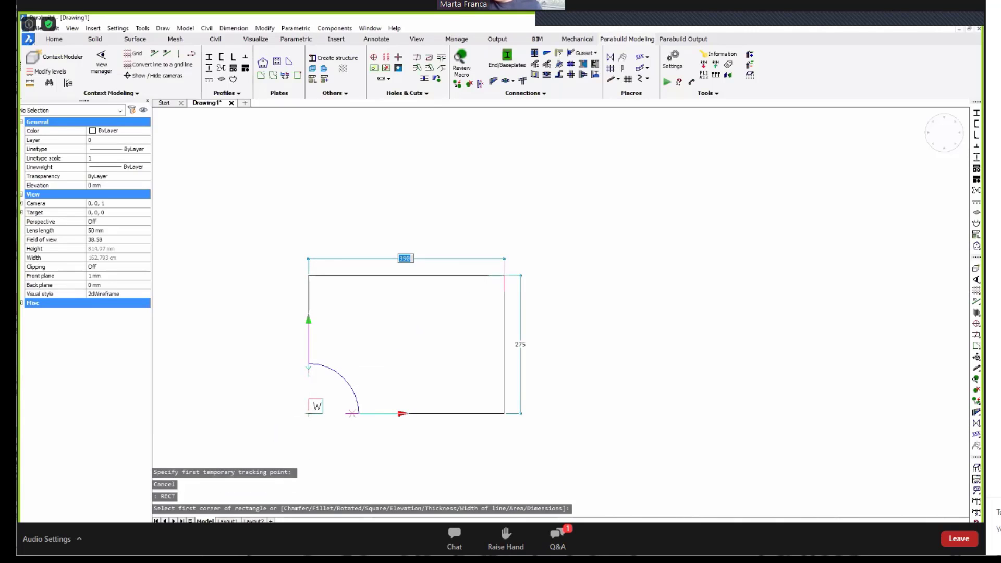
text(3000)
key(Tab)
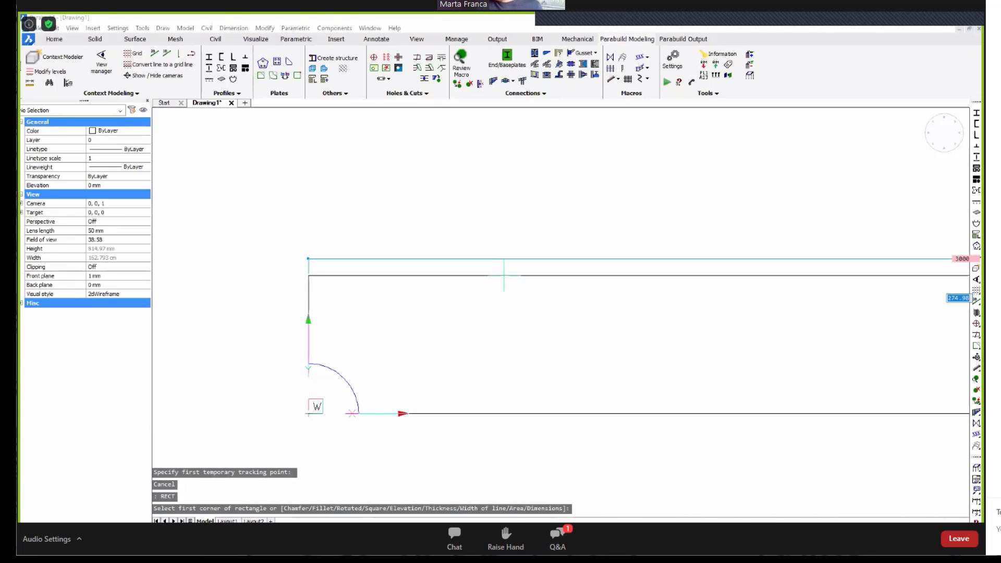
text(3000)
key(Return)
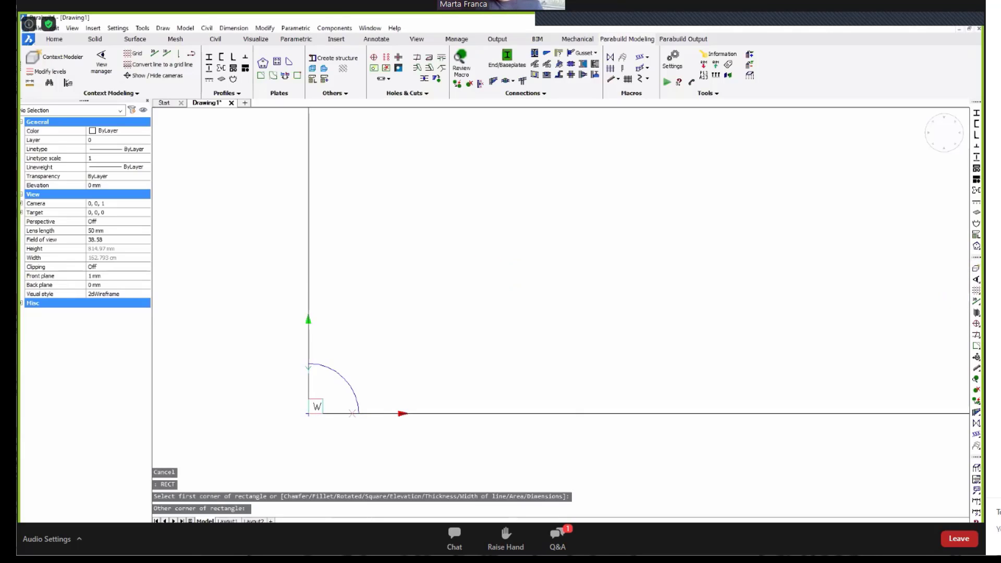
- Explode the rectangle into separate lines
middle_click(281, 263)
middle_click(281, 262)
scroll(350, 247, down, 2)
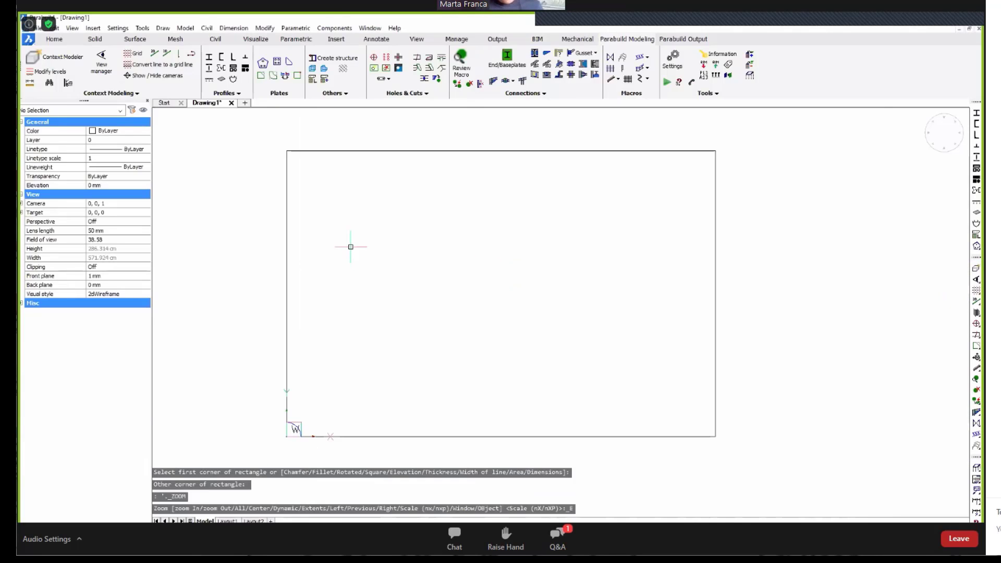
text(explode)
key(Return)
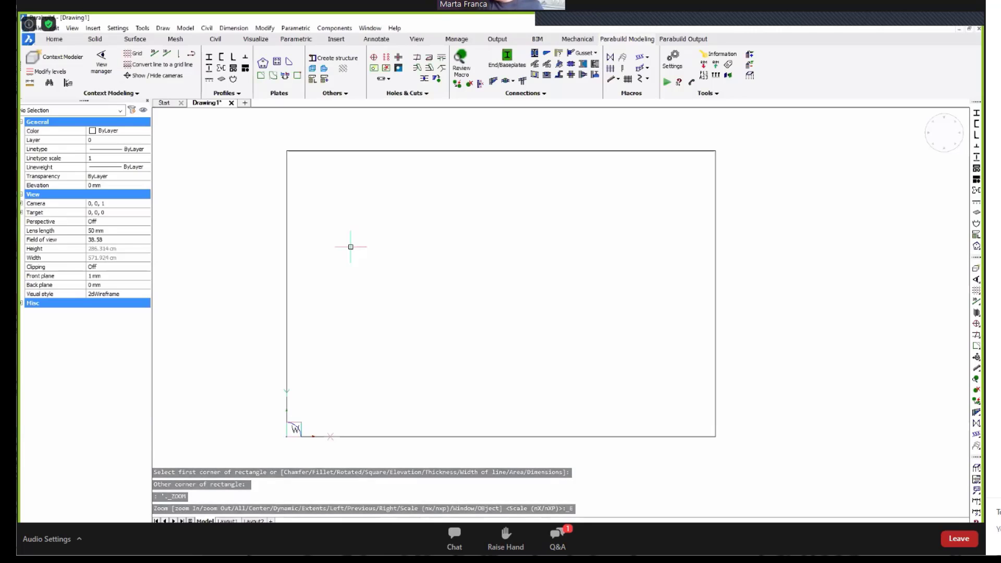
click(319, 221)
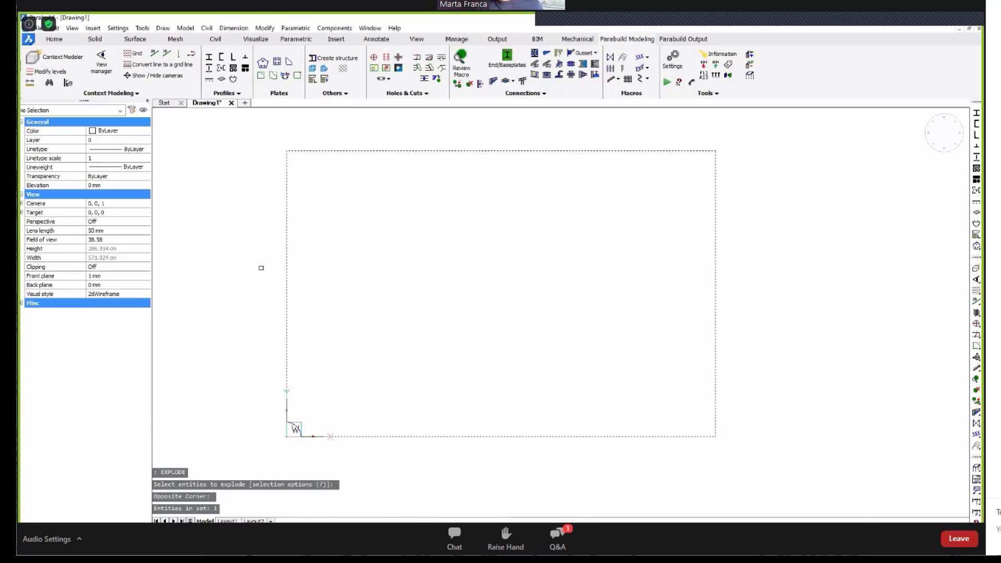
click(261, 266)
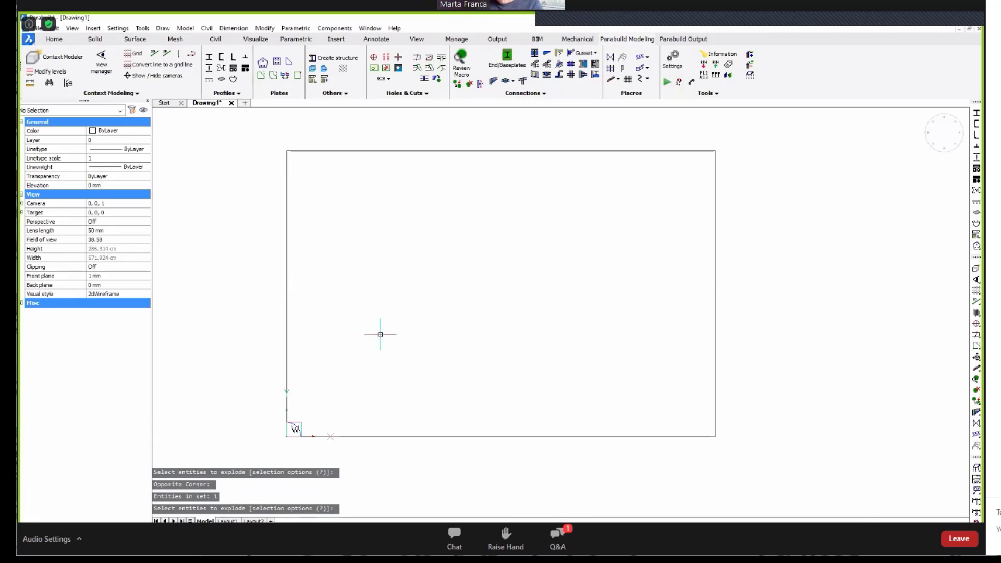
- Draw a vertical line from the midpoint of the frame's bottom edge to the midpoint of its top edge
key(Return)
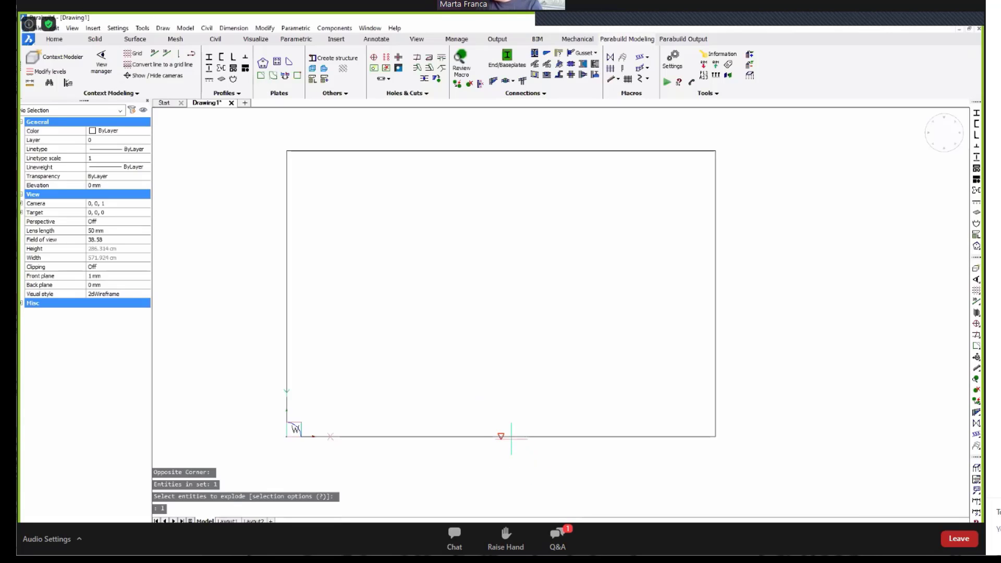
click(511, 437)
click(501, 151)
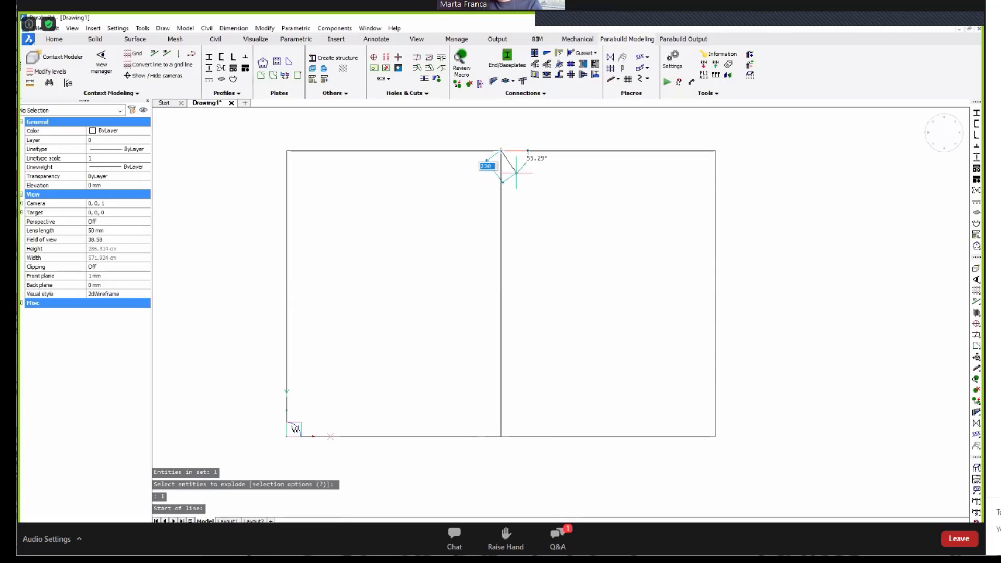
key(Return)
- Draw two diagonal lines from the bottom edge's midpoint to the frame's upper-right and upper-left corners
key(Return)
click(501, 437)
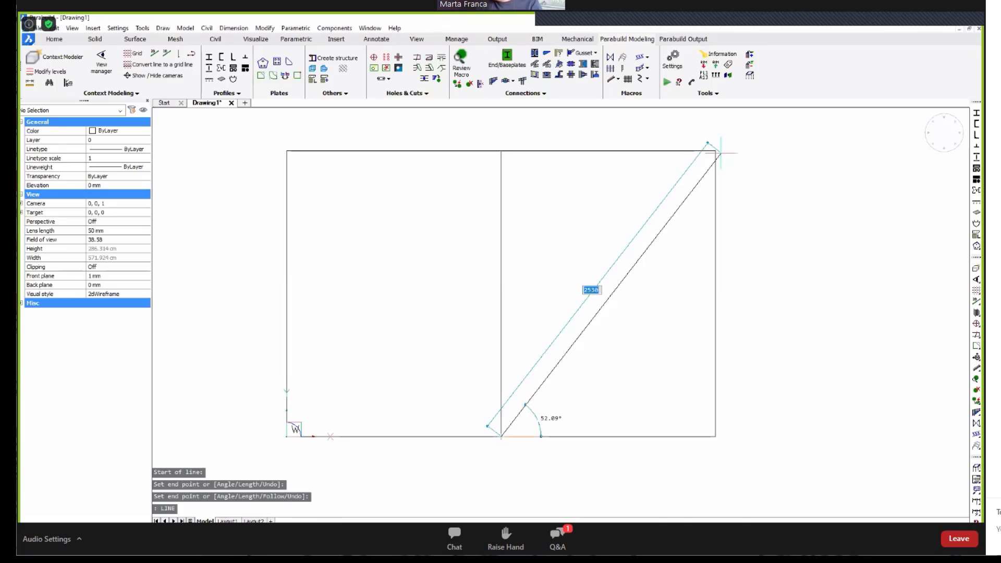
click(716, 151)
key(Return)
key(Return)
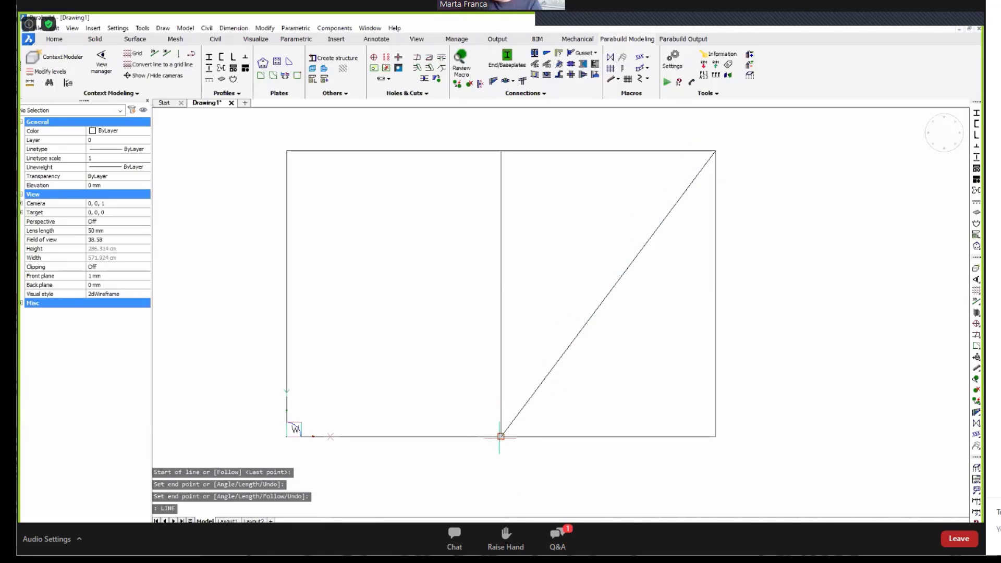
click(500, 437)
click(287, 152)
key(Return)
key(Return)
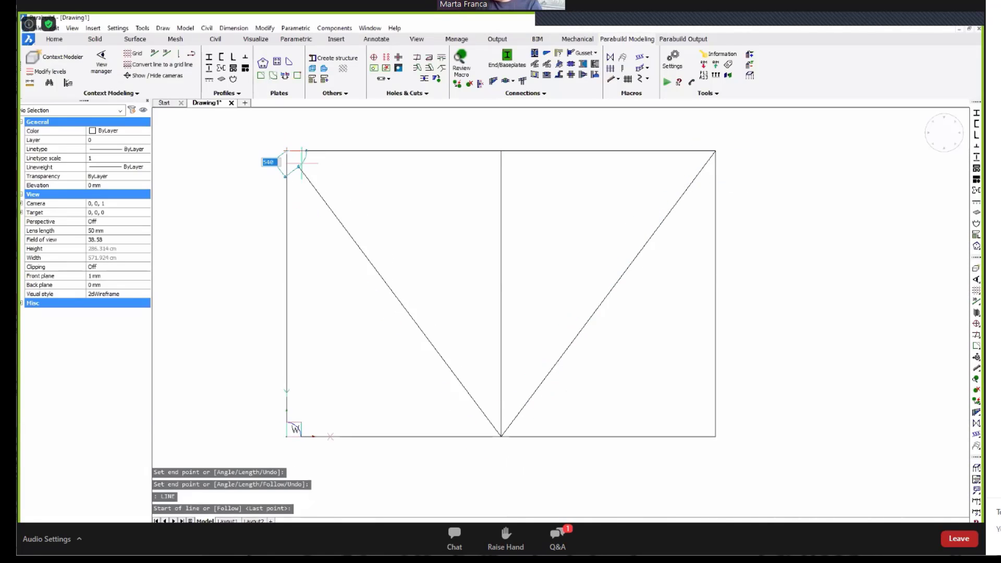
key(Return)
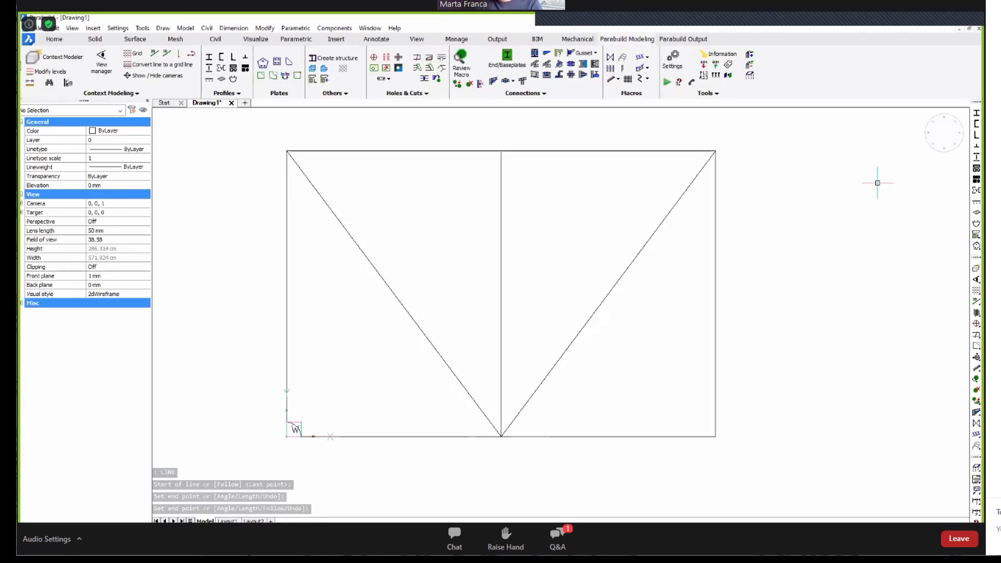
- Place SHS60x60x2 cold-rolled square hollow profiles on all the frame lines, keeping the default placement
middle_drag(878, 182, 854, 191)
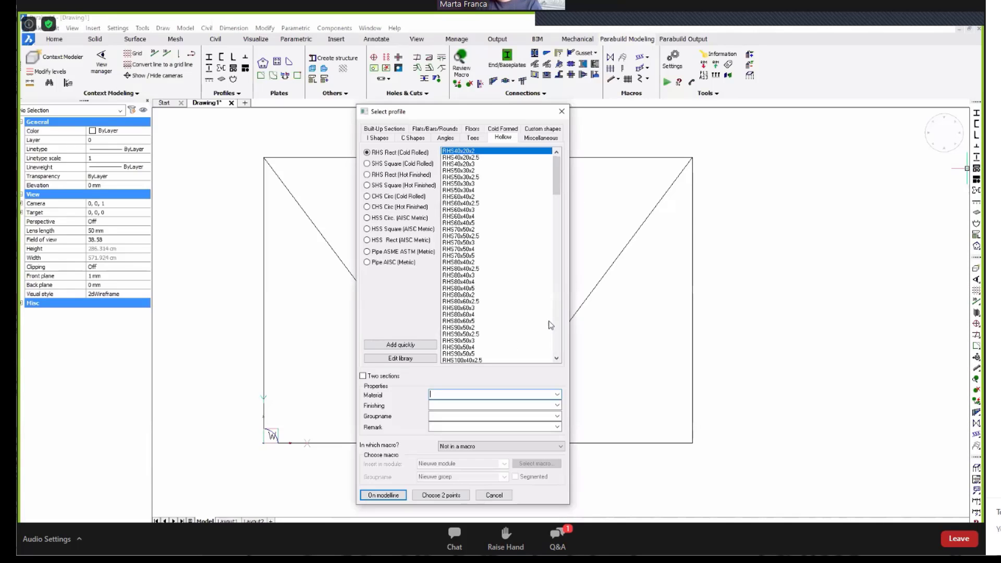
click(401, 164)
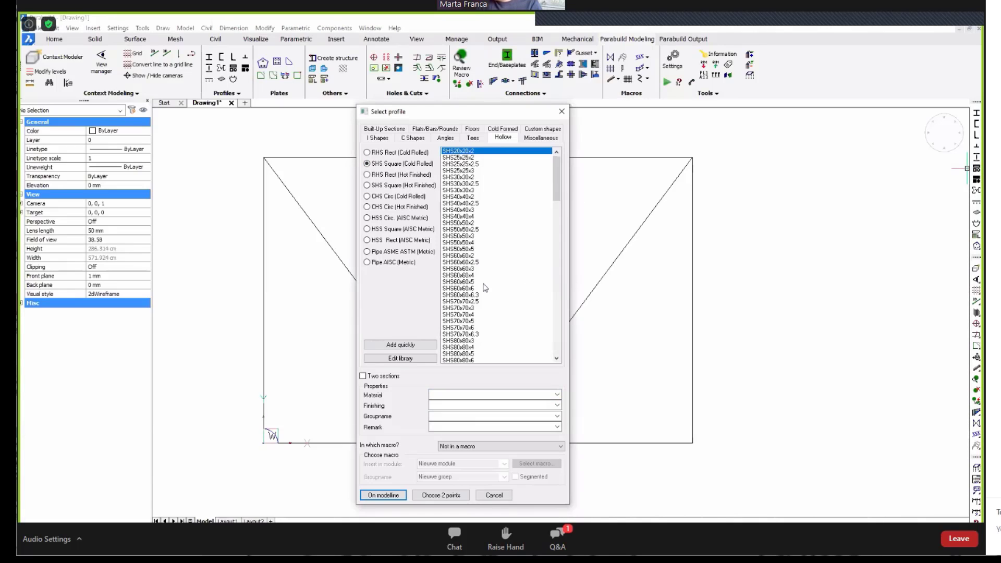
click(465, 263)
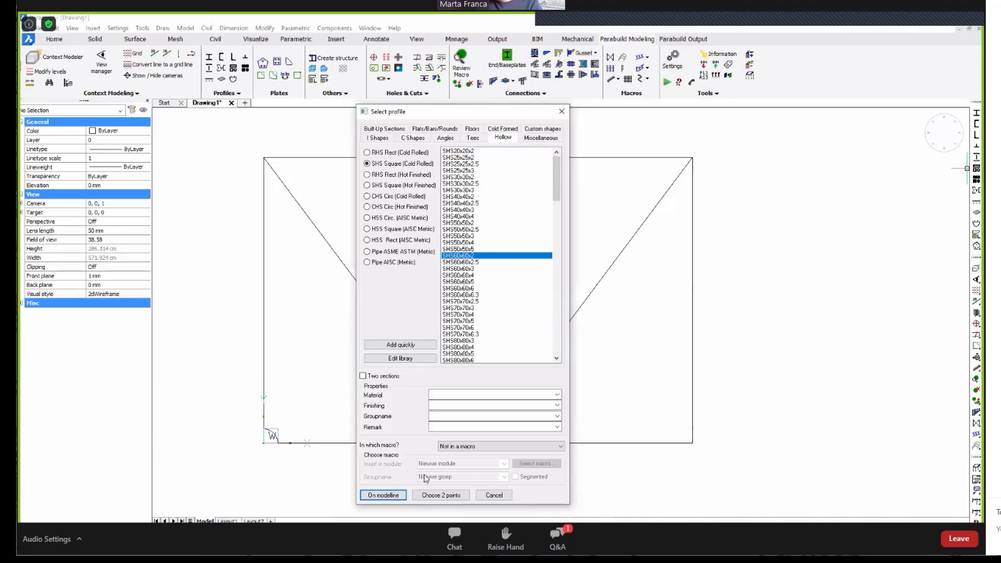
click(383, 495)
scroll(381, 344, down, 2)
click(689, 170)
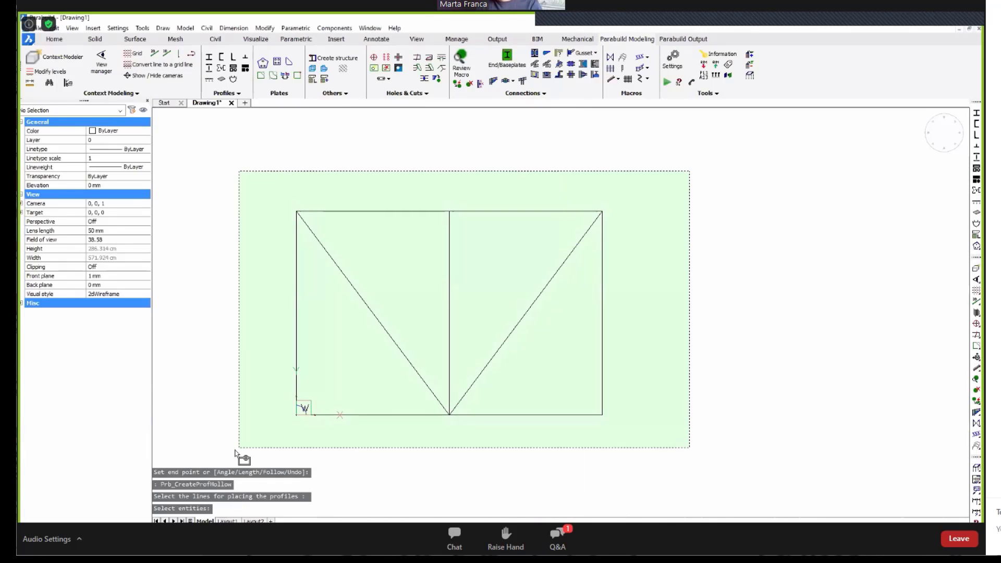
click(239, 447)
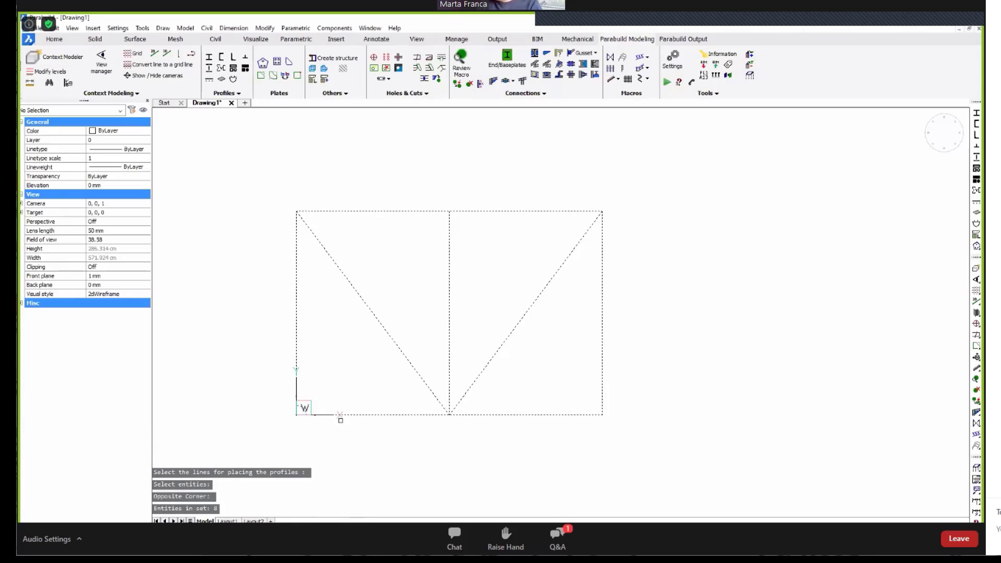
key(Return)
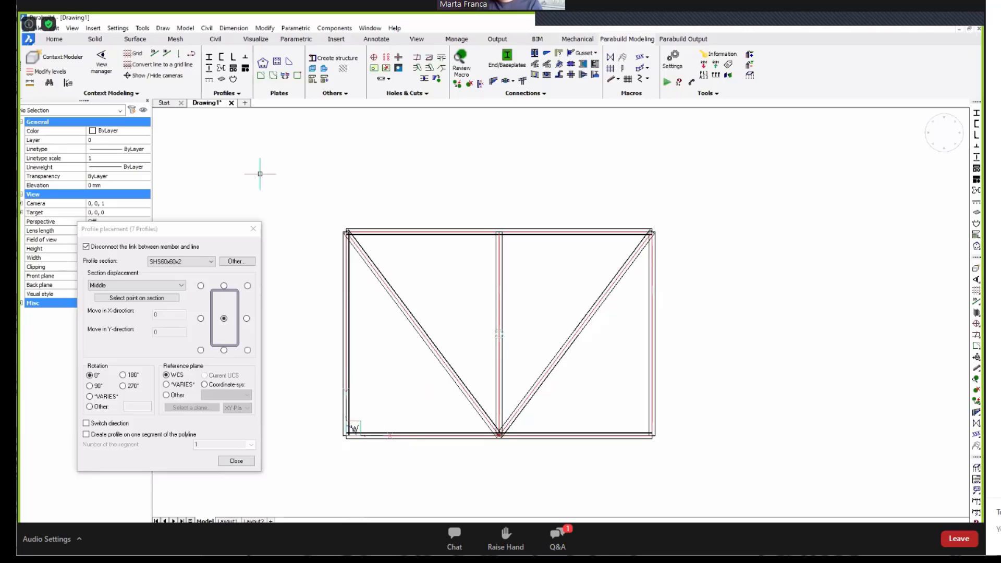
click(253, 228)
- Set the visual style to X-Ray, inspect the frame in 3D and return to the top view
click(110, 295)
click(110, 296)
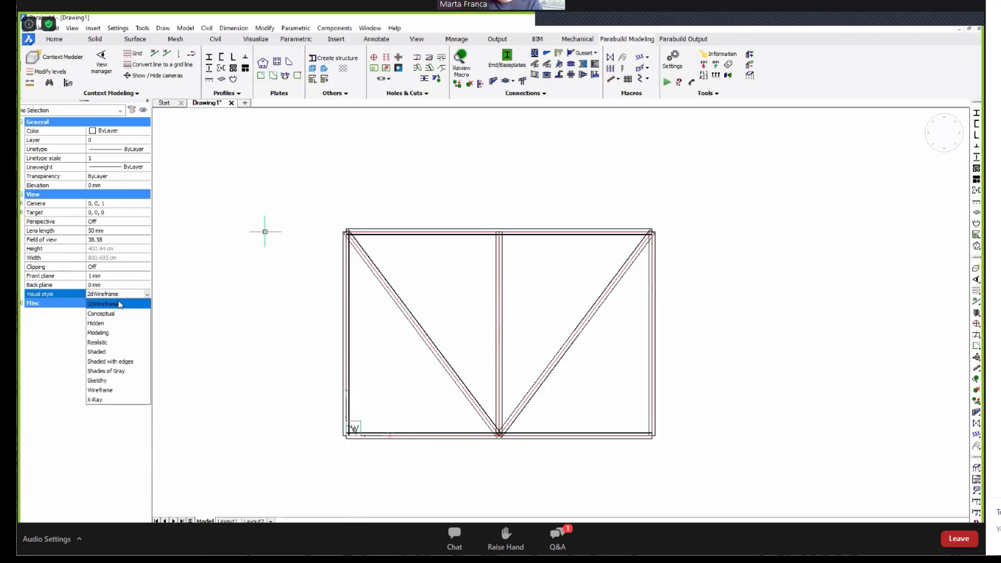
click(117, 401)
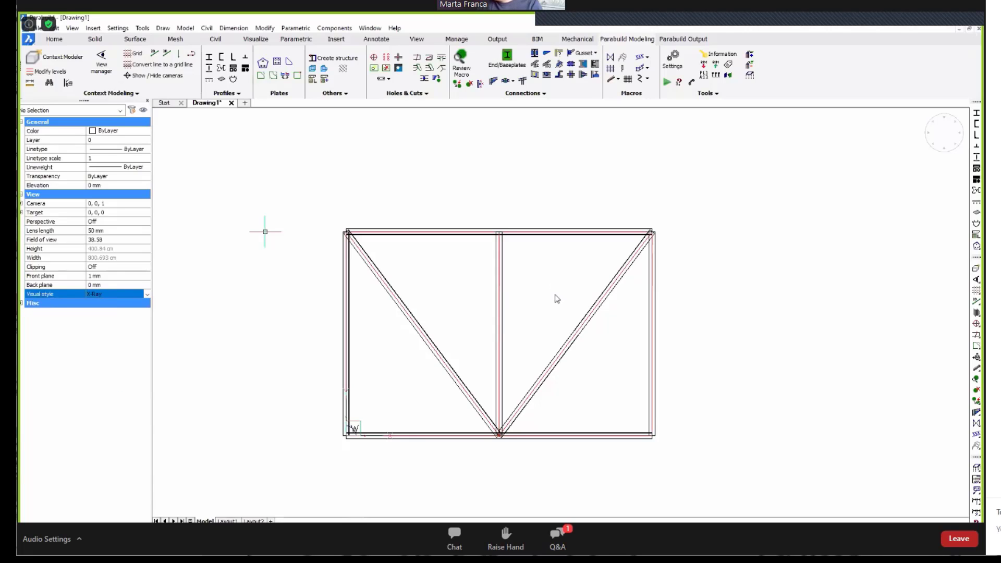
mouse_move(539, 304)
shift+middle_down()
mouse_move(471, 304)
mouse_move(420, 321)
mouse_move(384, 280)
shift+middle_up()
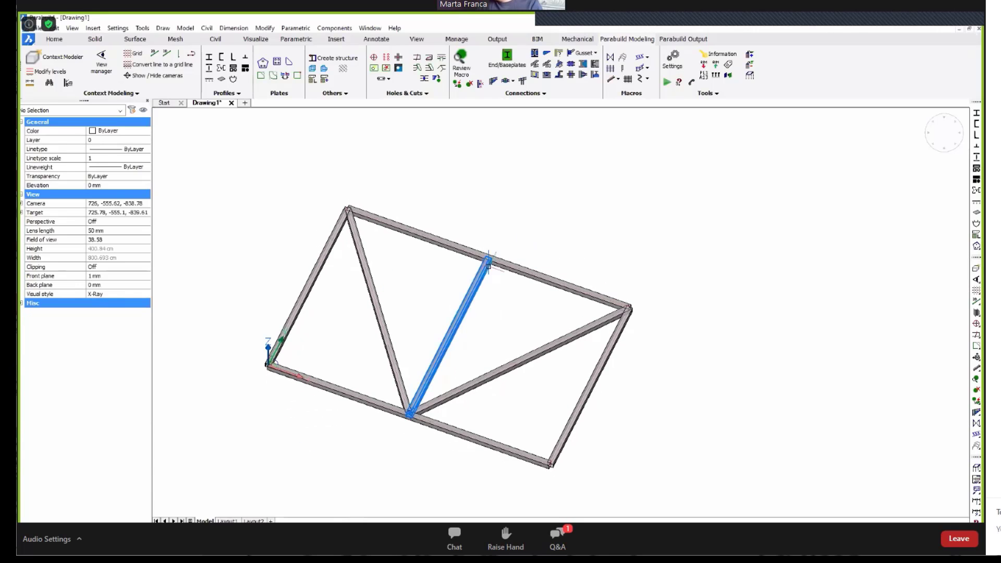
scroll(496, 256, up, 5)
scroll(496, 256, down, 5)
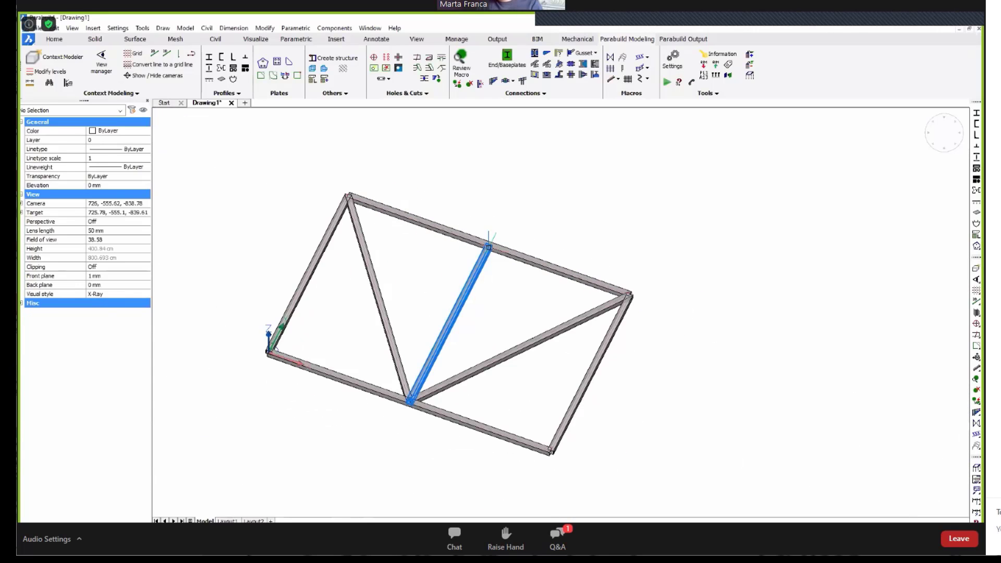
click(941, 134)
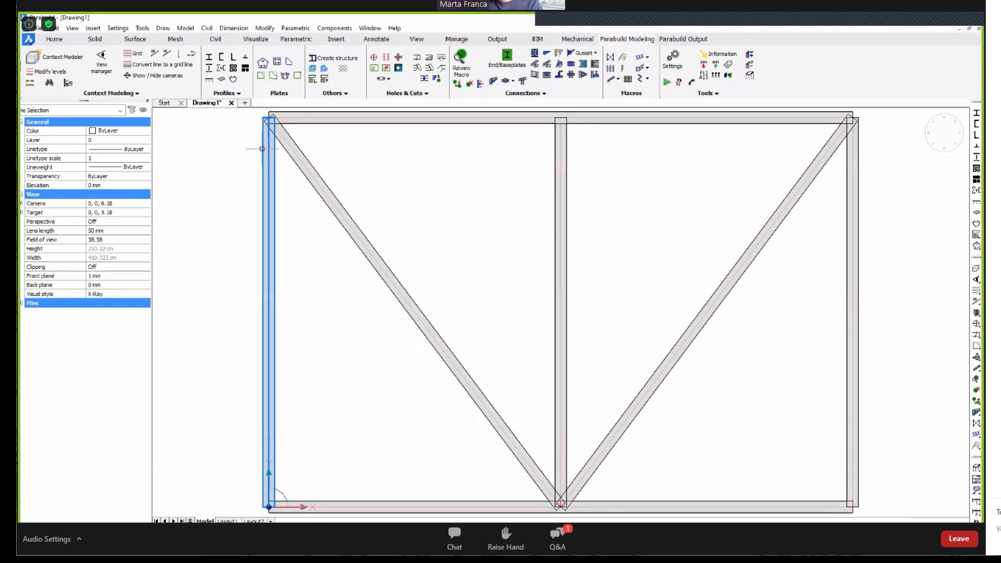
- Mitre the top beam and the right-hand vertical beam against each other at the frame's upper-right corner
middle_drag(827, 215, 756, 235)
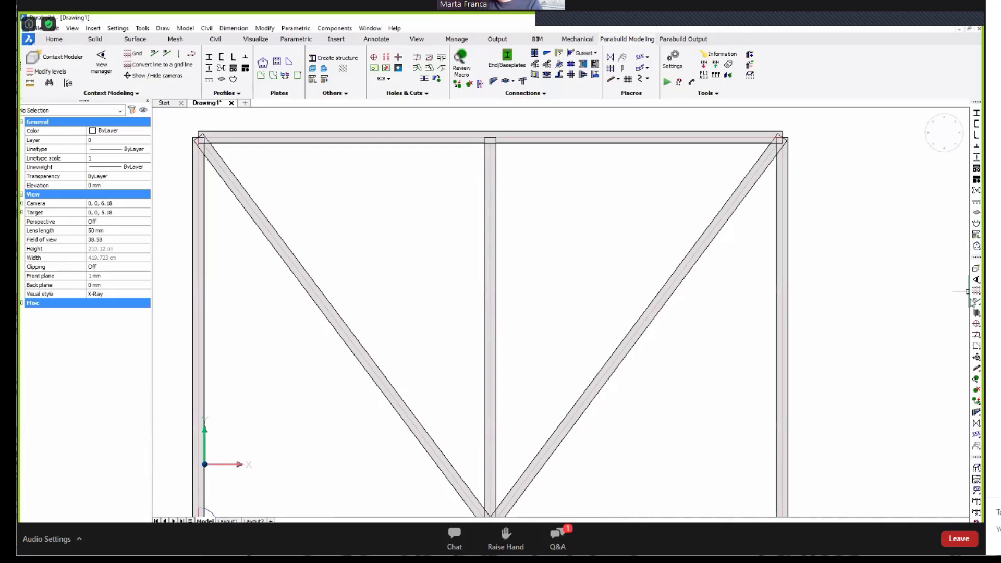
click(977, 335)
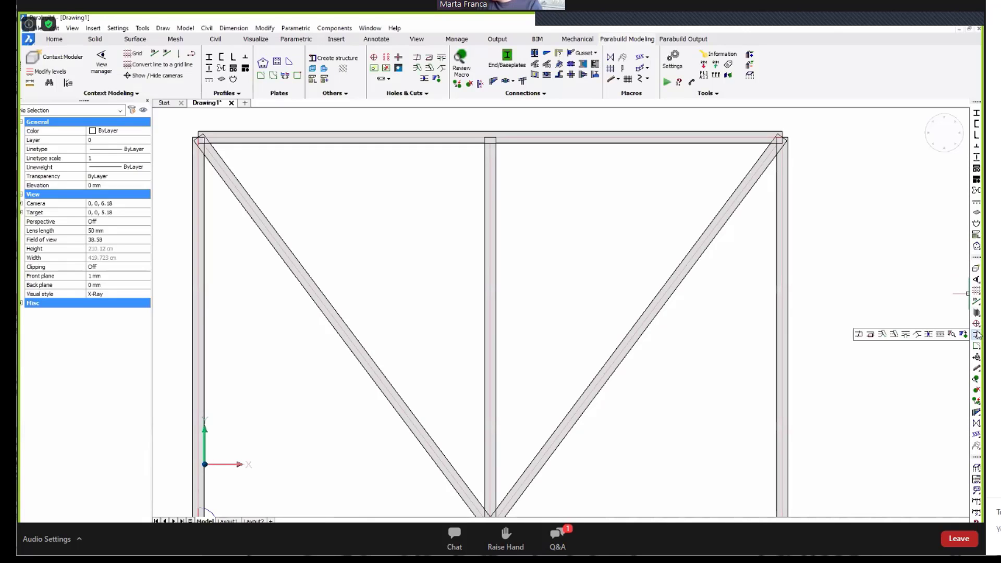
click(918, 335)
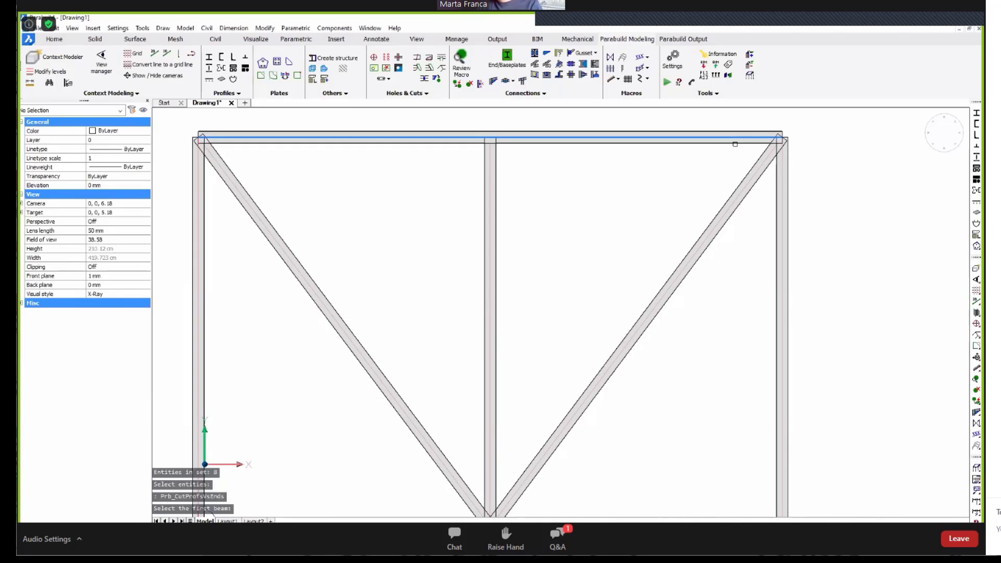
click(735, 144)
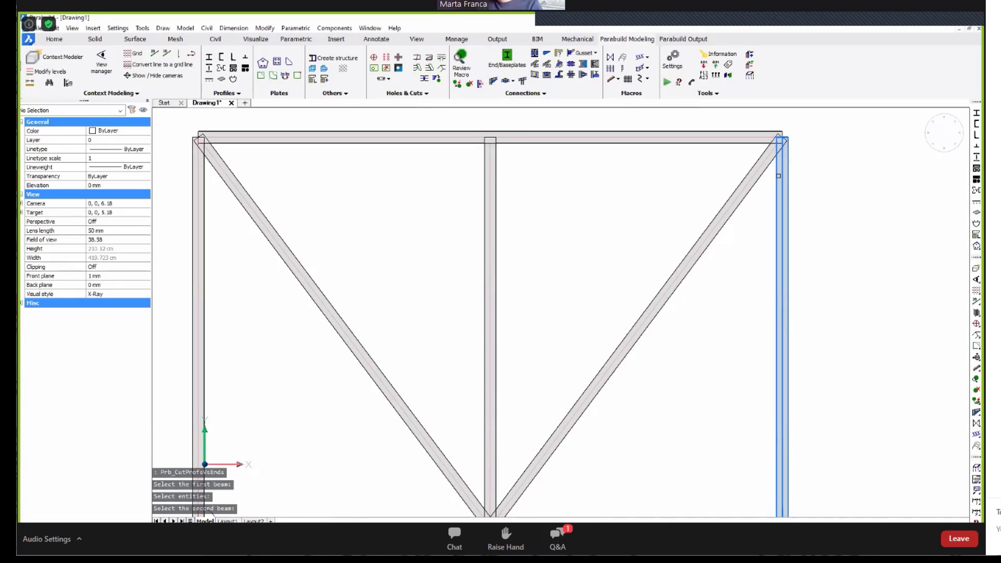
click(779, 176)
- Mitre the right-hand vertical beam and the bottom beam against each other at the lower-right corner
middle_drag(778, 510, 741, 403)
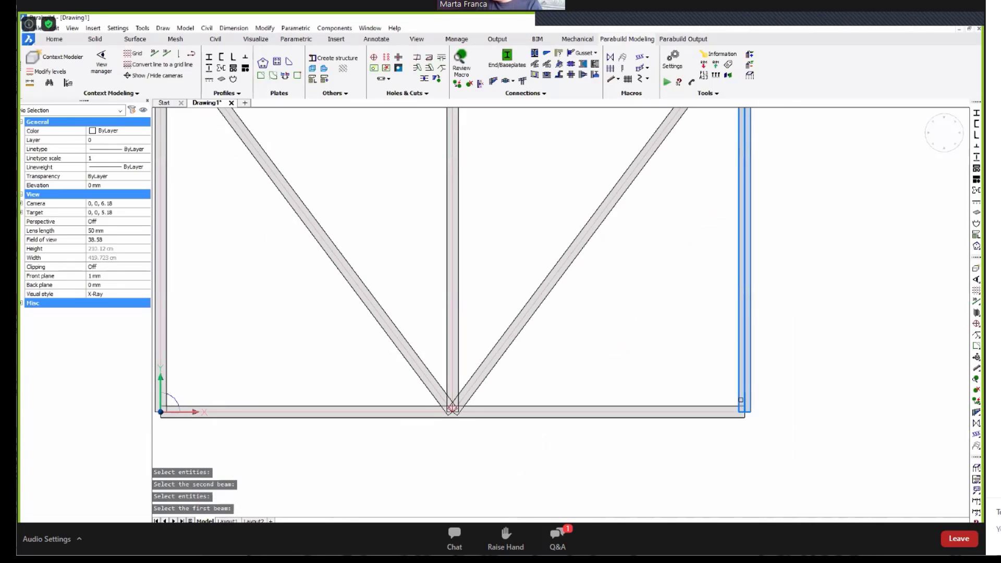
click(741, 399)
click(699, 411)
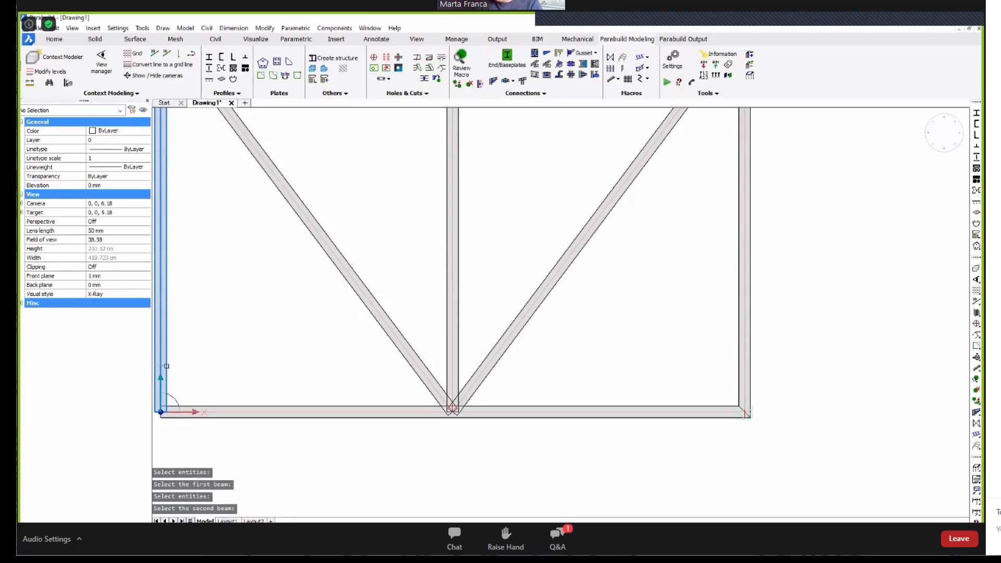
- Mitre the left-hand vertical beam against the bottom beam and the top beam at the frame's two left corners
mouse_move(286, 305)
middle_down()
mouse_move(368, 457)
mouse_move(428, 535)
middle_up()
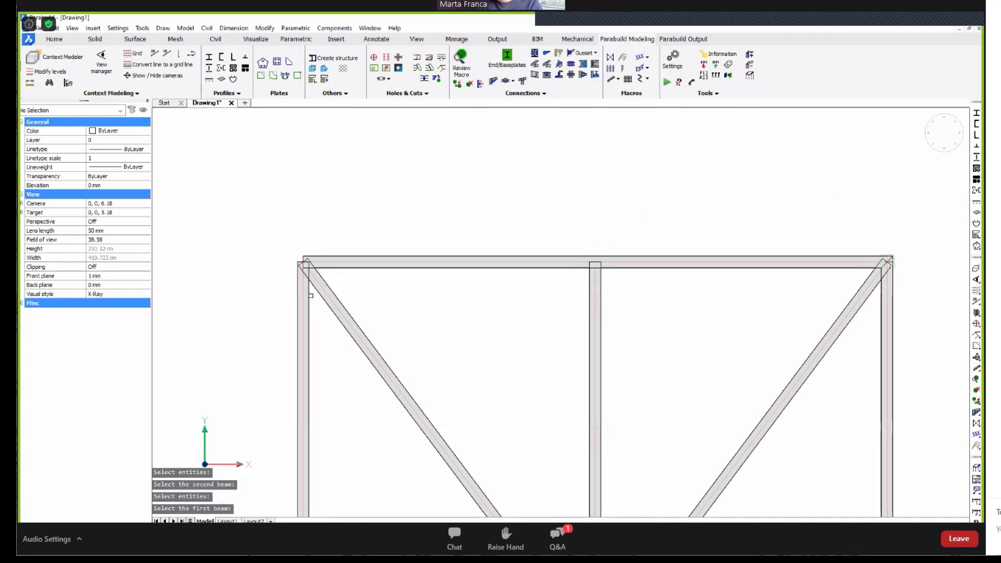
click(308, 293)
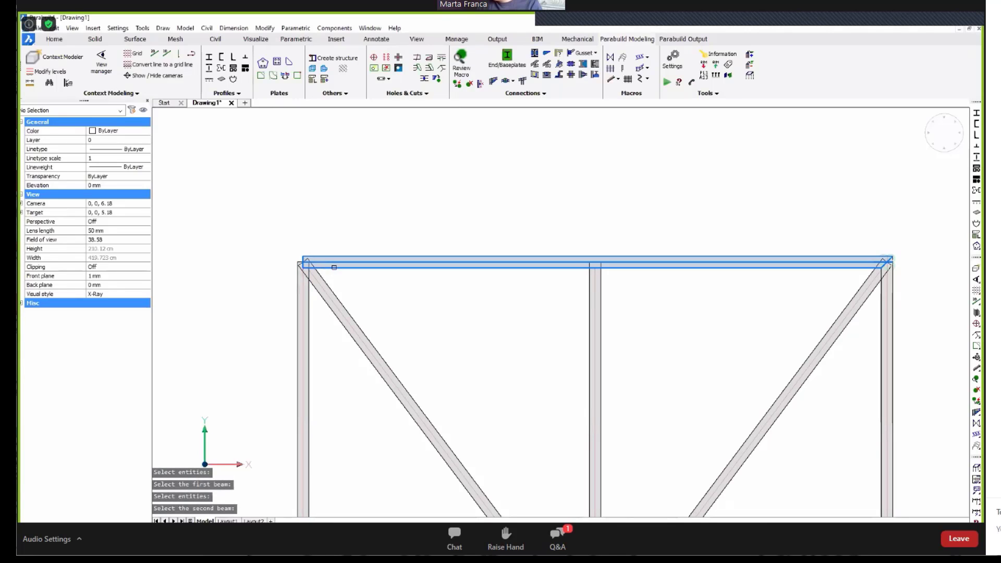
click(334, 265)
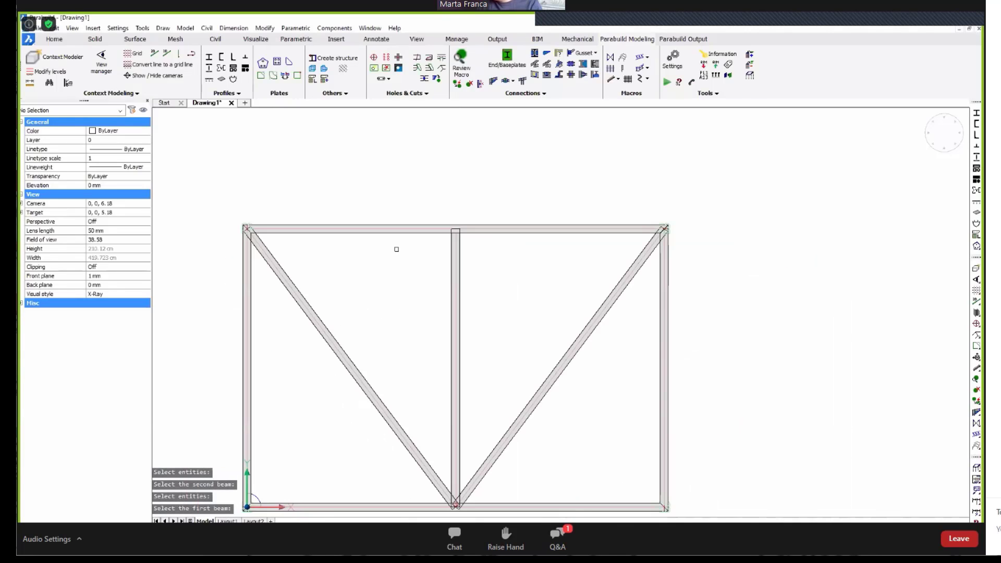
- Examine the mitred corners and the remaining overlaps of the inner members up close and in 3D
middle_drag(445, 328, 385, 229)
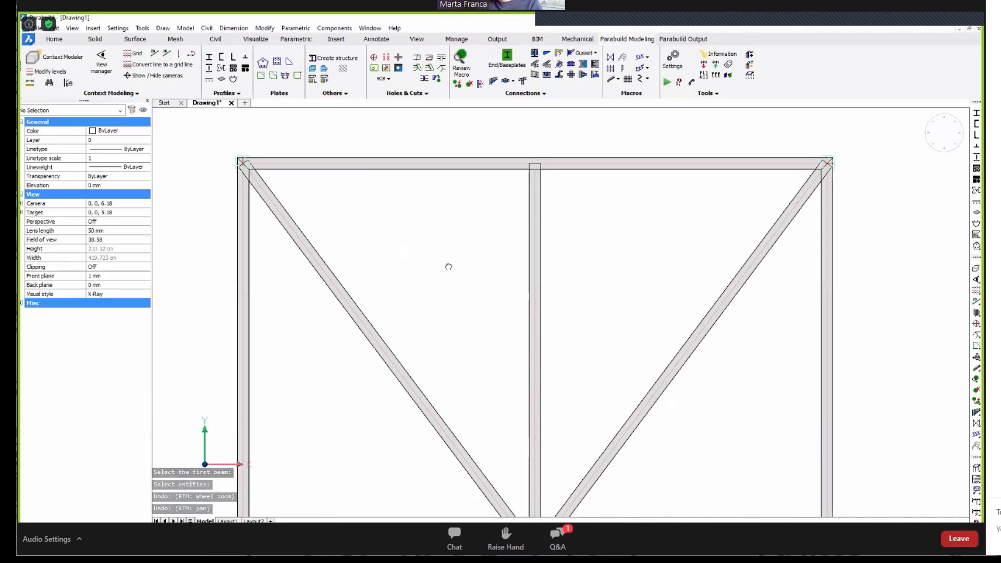
middle_drag(447, 268, 429, 284)
middle_drag(648, 284, 646, 299)
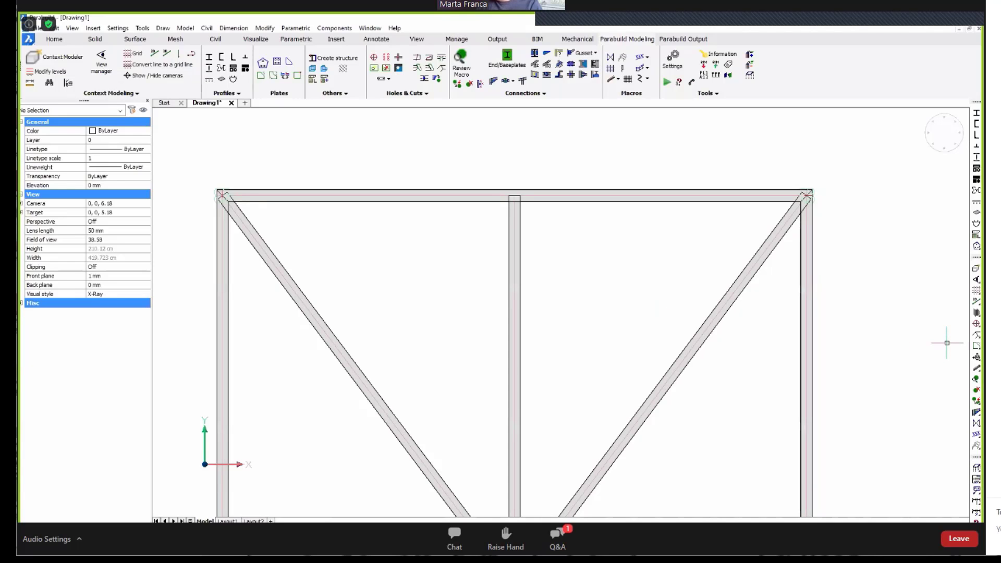
scroll(814, 194, up, 5)
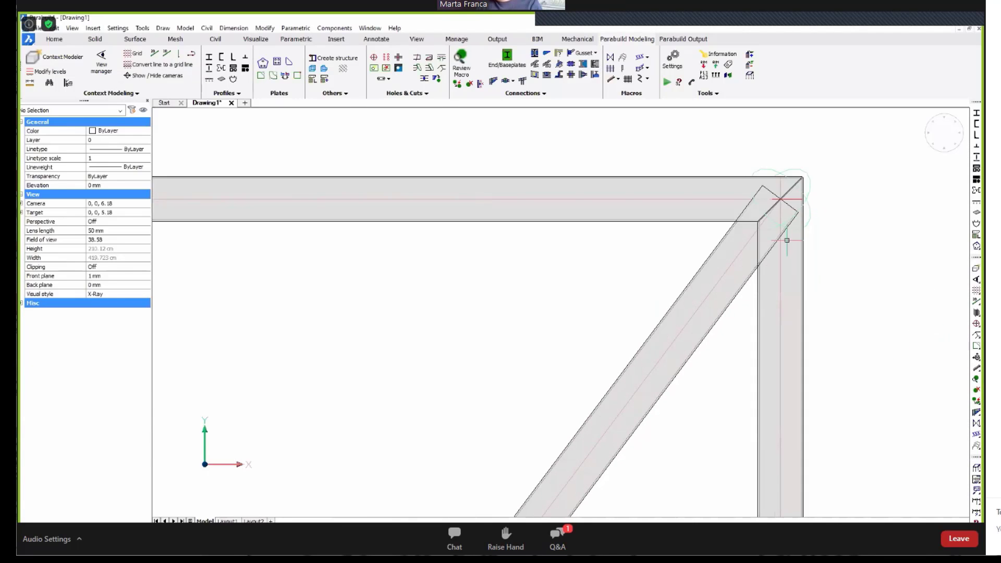
shift+middle_drag(800, 266, 822, 251)
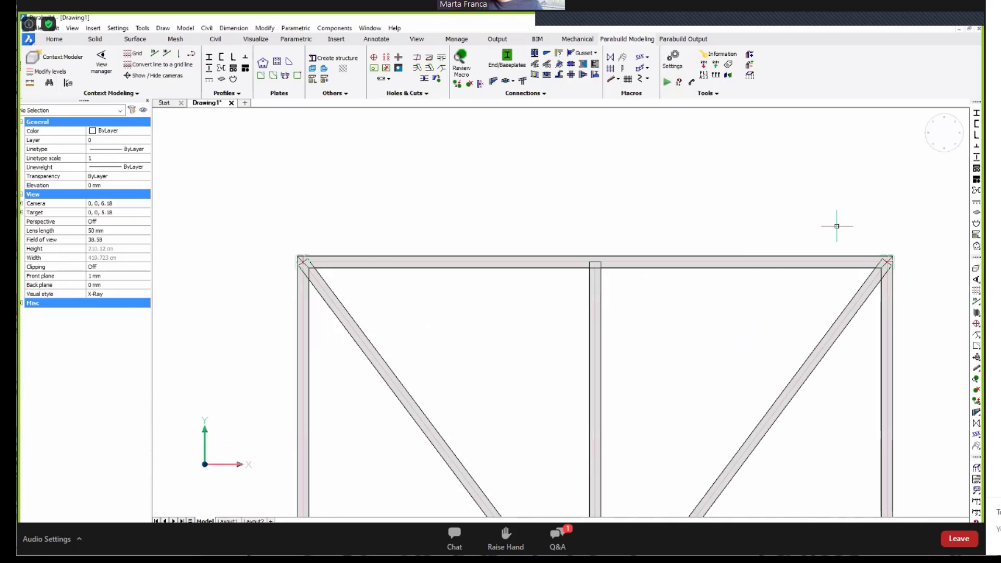
key(ctrl+z)
key(ctrl+z)
key(ctrl+z)
key(ctrl+z)
key(ctrl+z)
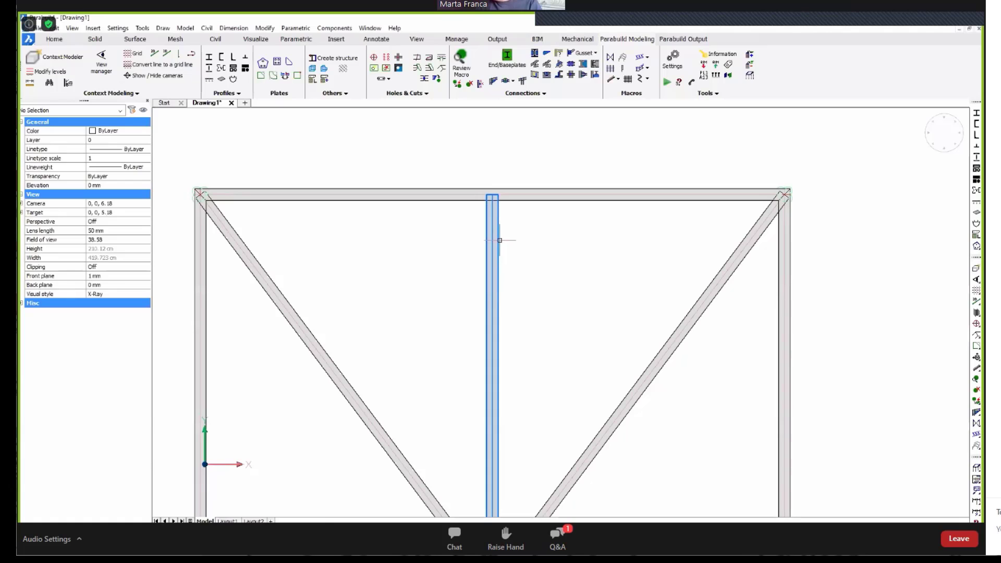
shift+middle_drag(499, 322, 417, 263)
middle_drag(572, 342, 550, 328)
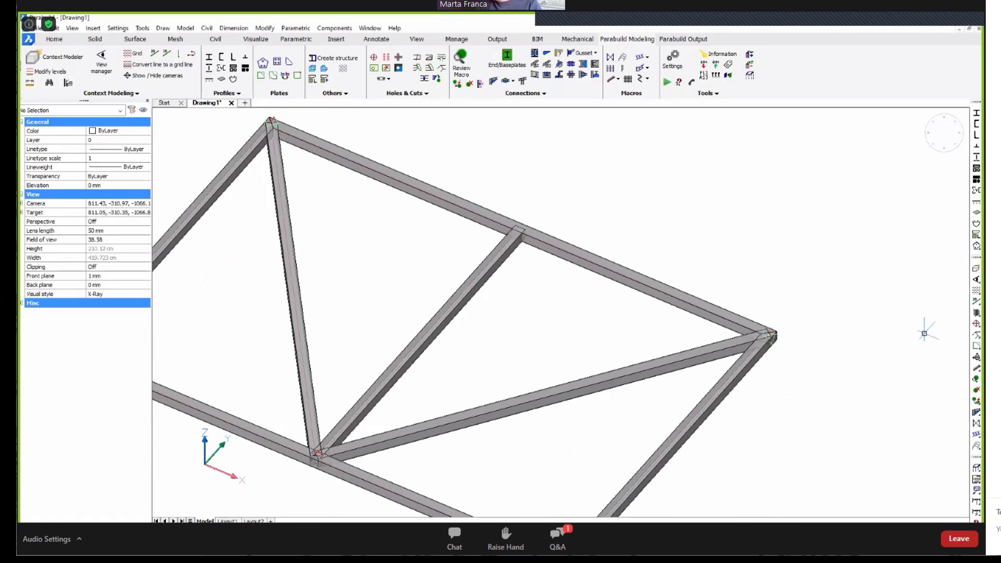
drag(977, 335, 893, 338)
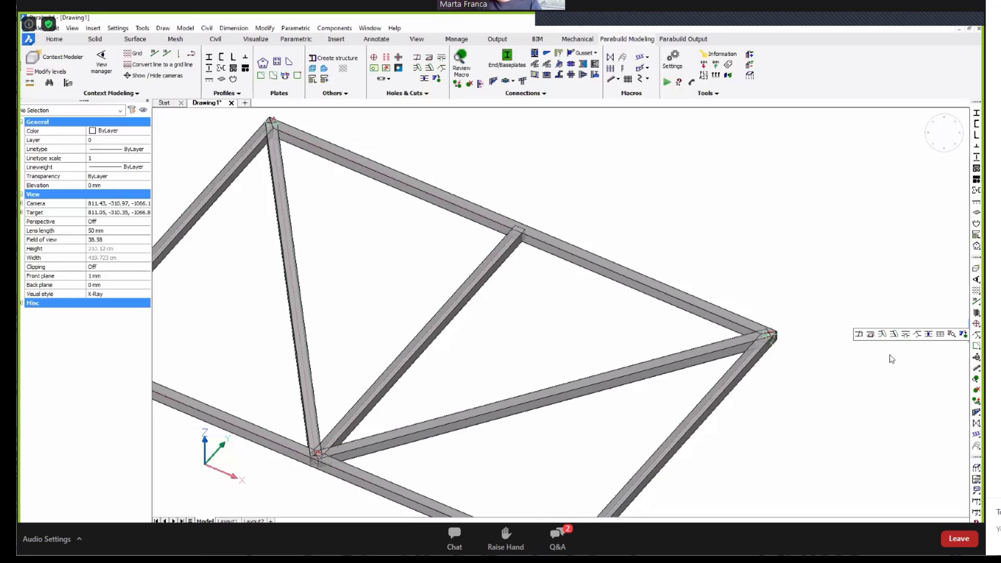
- Shorten the middle vertical beam by stretching its upper end back from the top beam with Ortho on
click(516, 245)
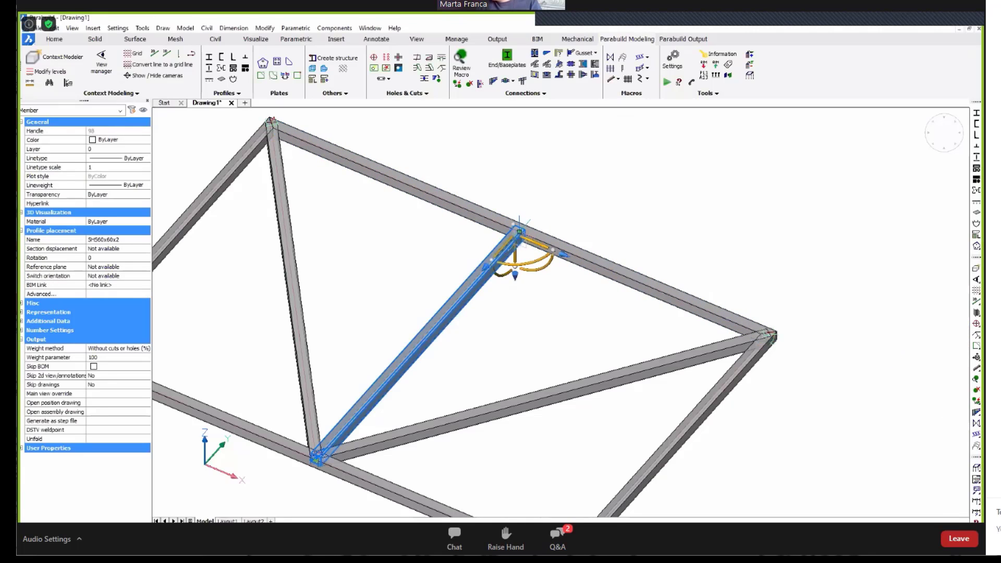
click(519, 231)
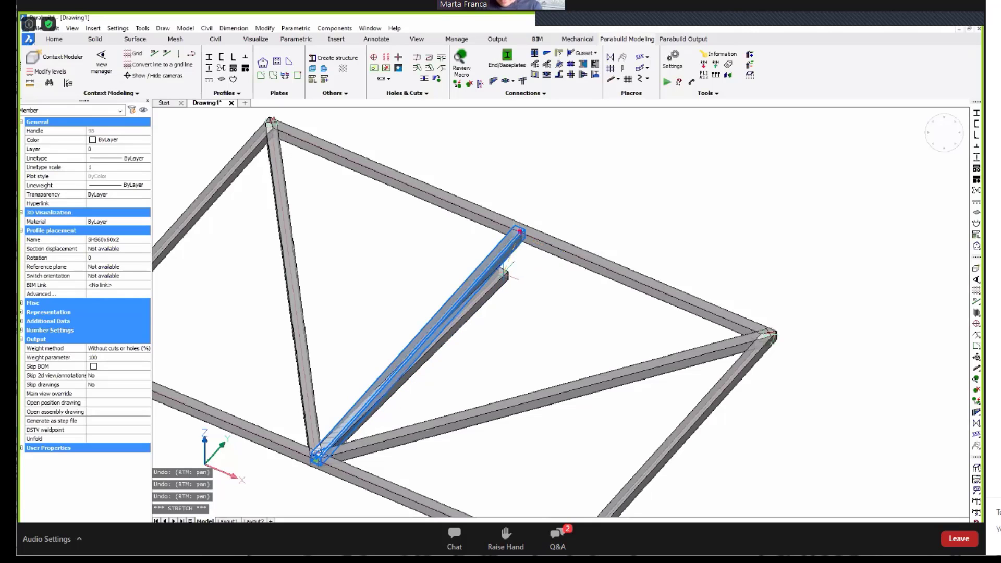
key(F8)
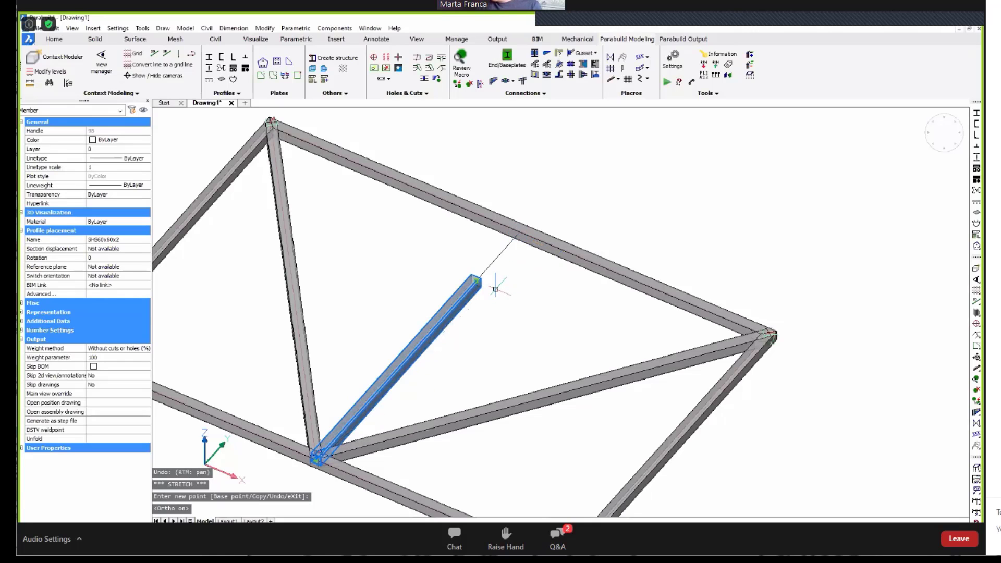
middle_drag(514, 278, 497, 282)
key(Escape)
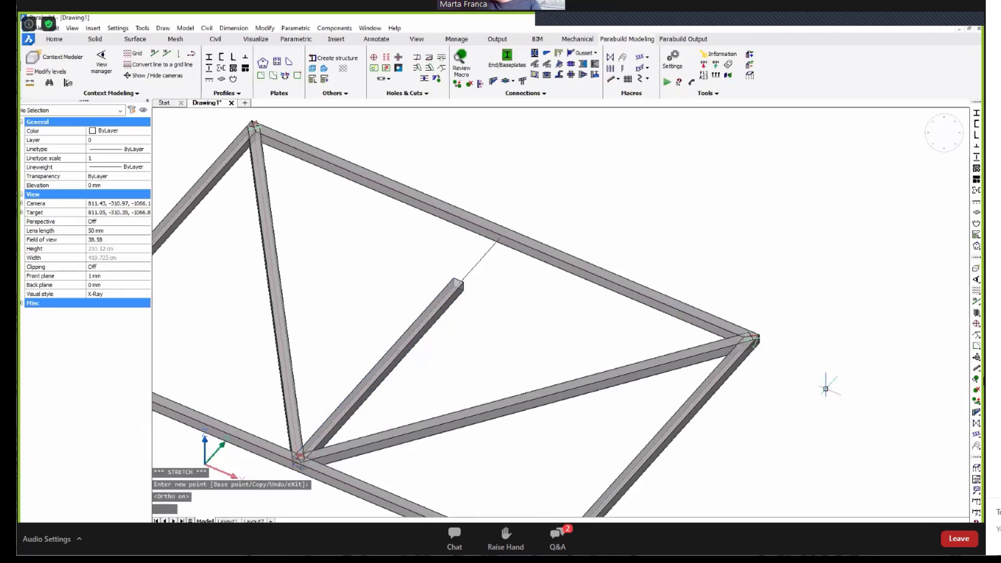
- Try to cut the shortened middle vertical beam with an additional cut, using the top beam as cutting profile, and undo it
click(976, 338)
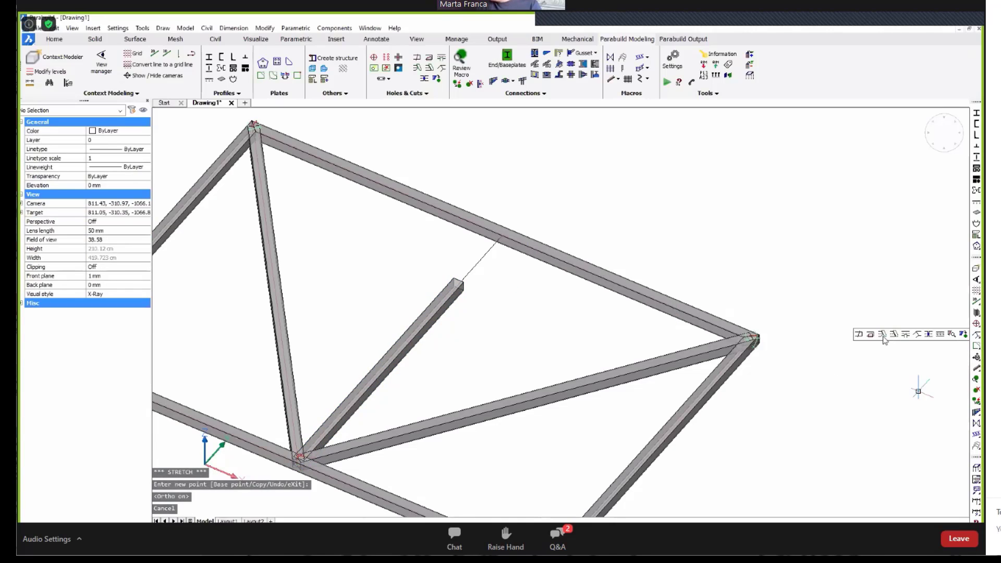
click(882, 335)
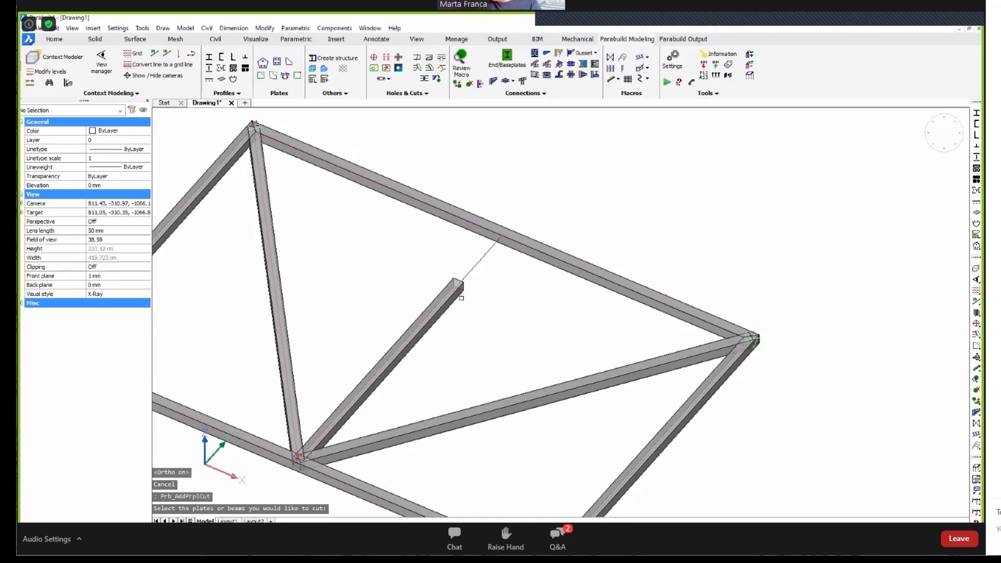
click(459, 295)
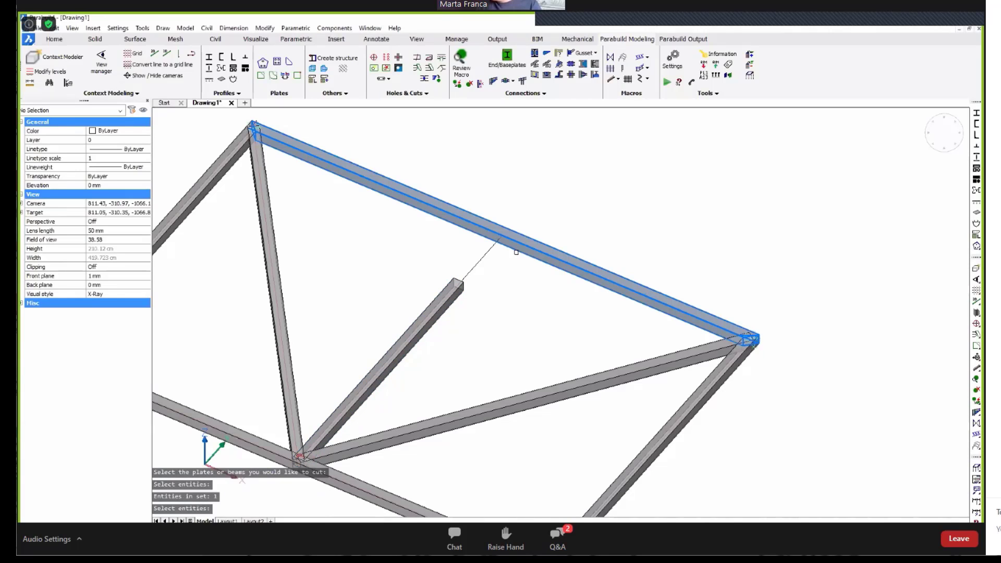
key(Return)
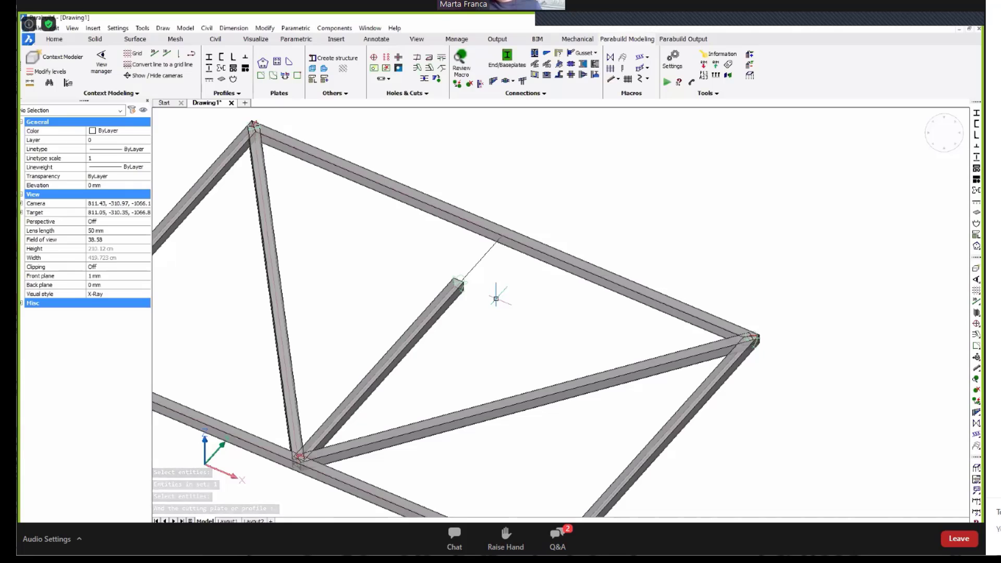
key(ctrl+z)
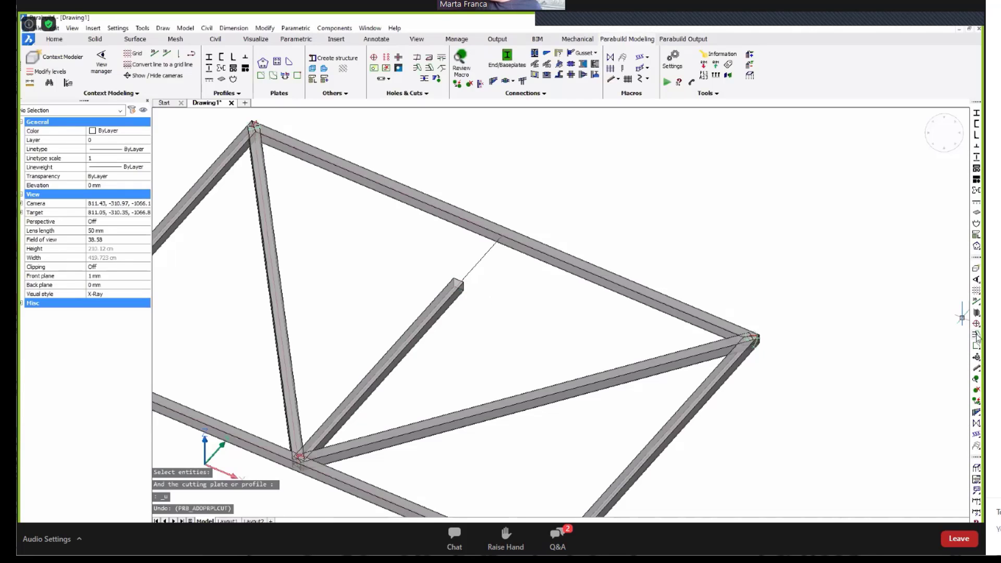
- Extend the shortened middle vertical beam up to the top beam with the profile cut, using the top beam as cutting profile
click(459, 296)
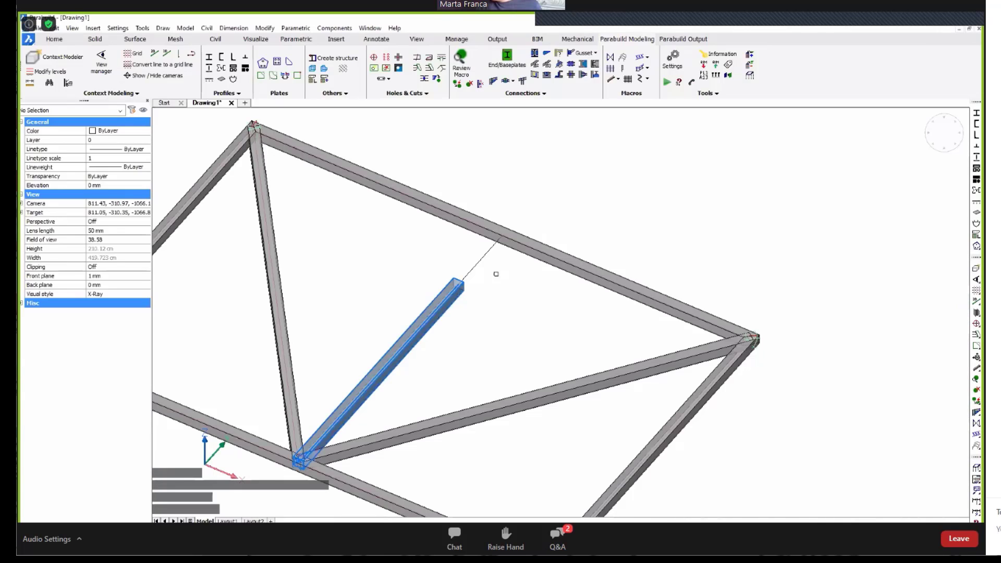
key(Return)
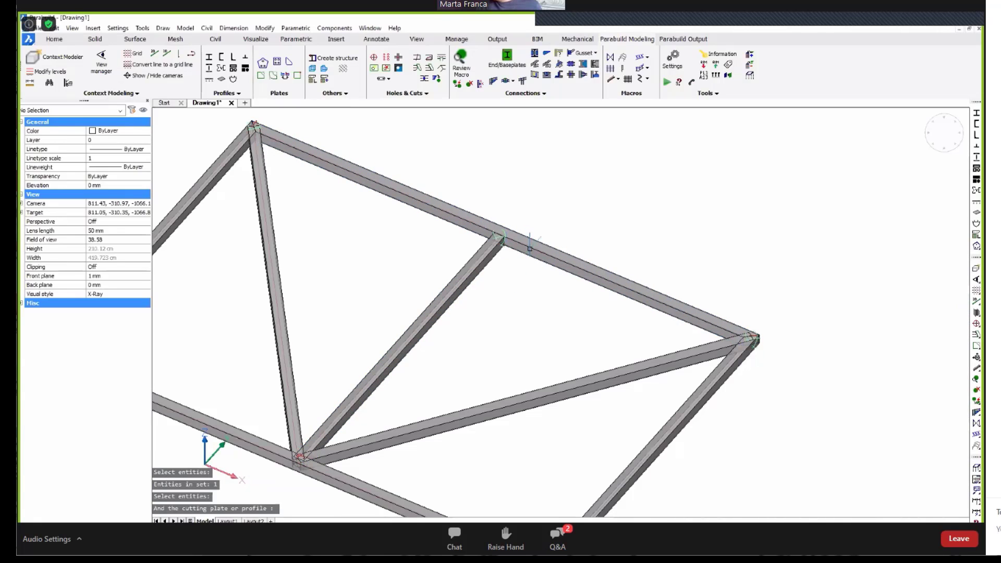
scroll(499, 234, up, 5)
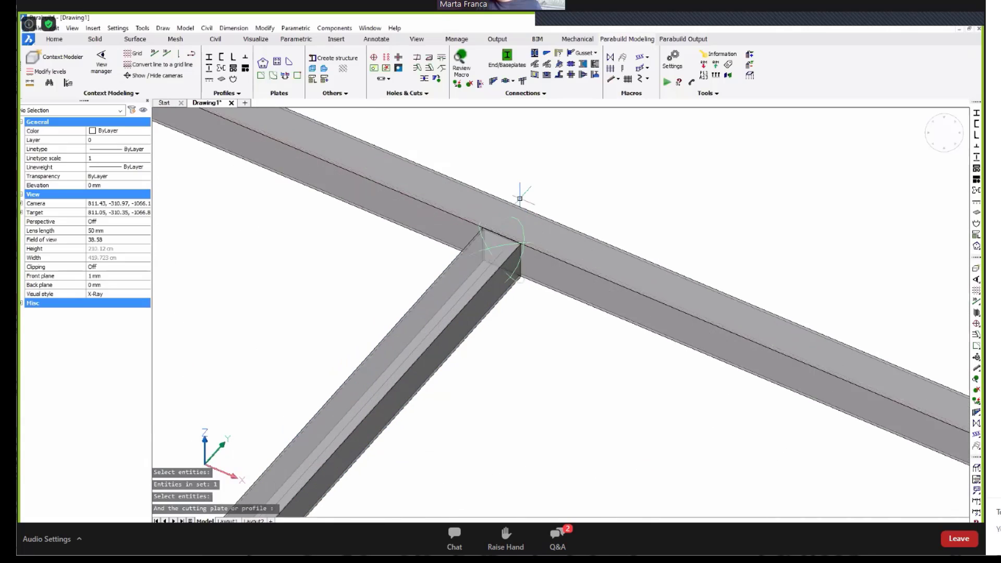
scroll(503, 230, down, 4)
key(Escape)
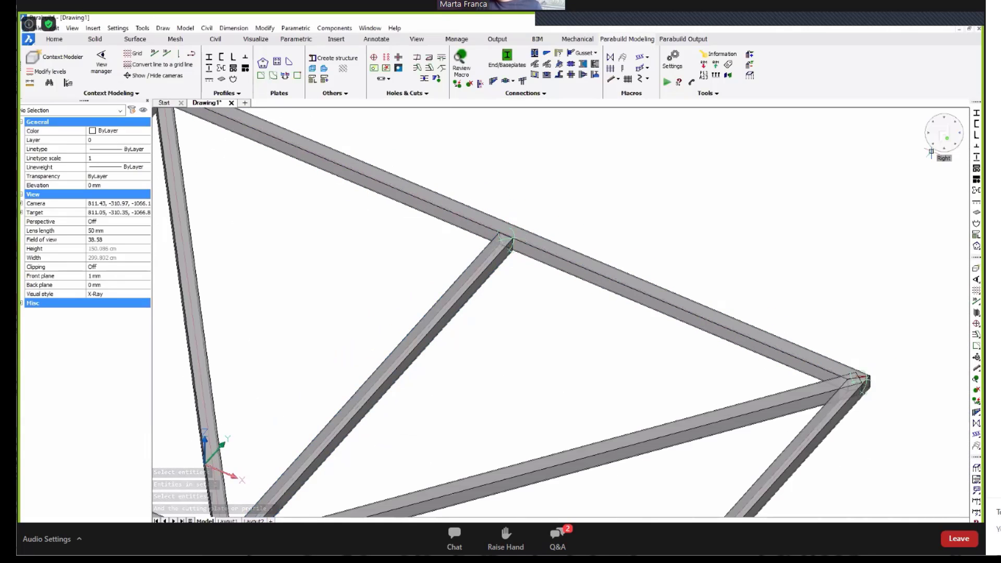
- From the top view, cut the upper ends of both diagonals, using the top beam as cutting profile
click(945, 133)
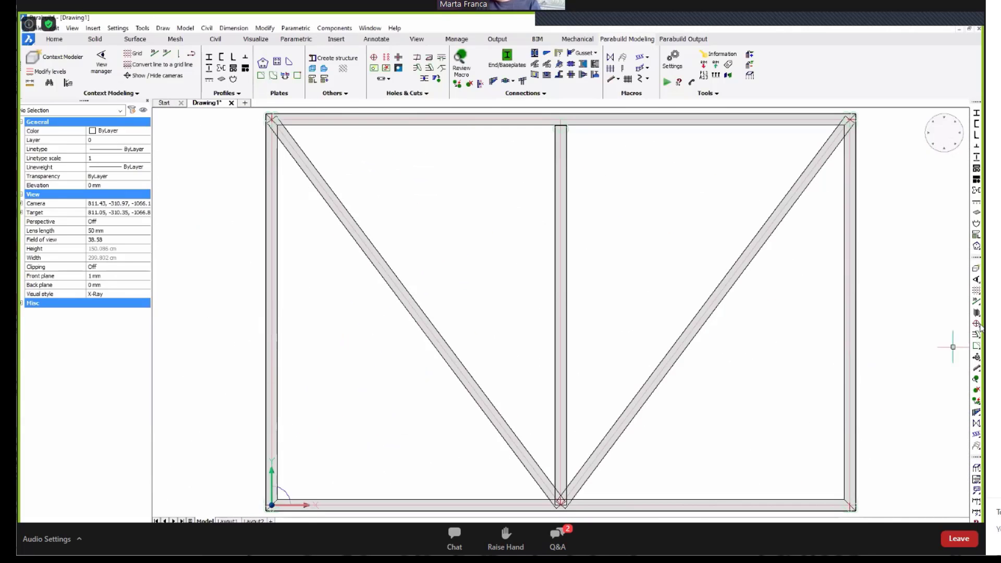
click(977, 334)
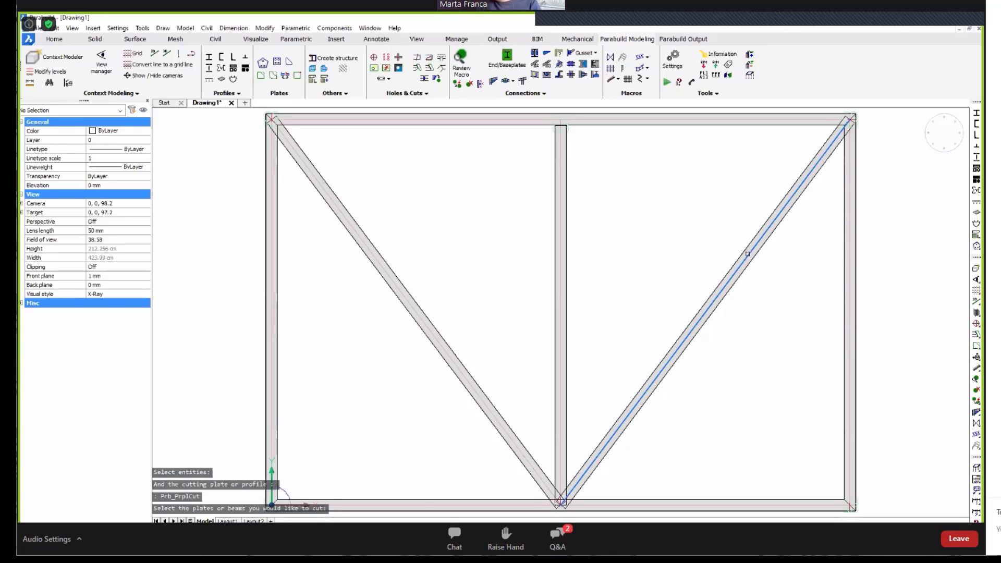
click(750, 252)
click(361, 222)
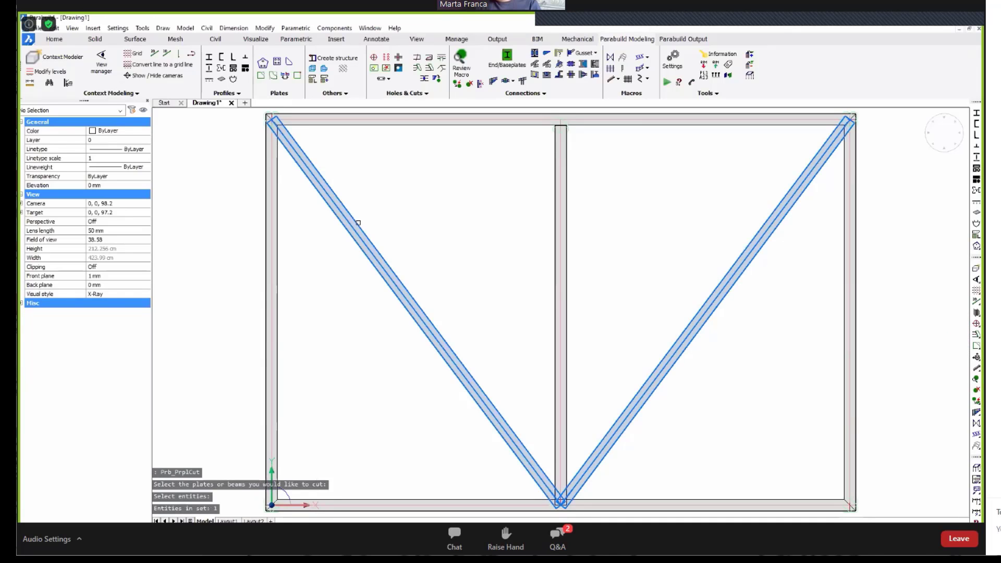
key(Return)
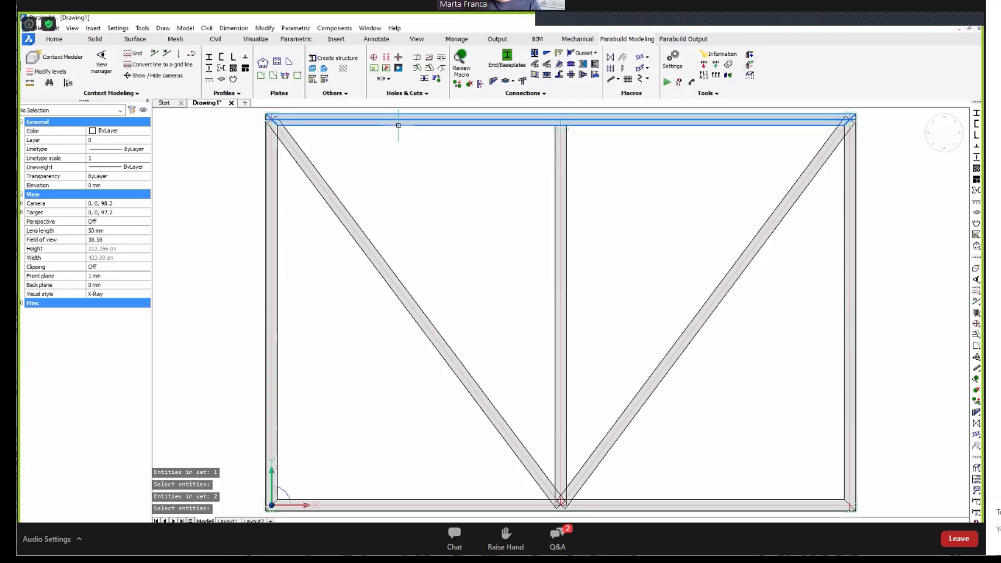
- Cut the left diagonal's upper end, using the left-hand vertical beam as cutting profile
scroll(290, 139, up, 3)
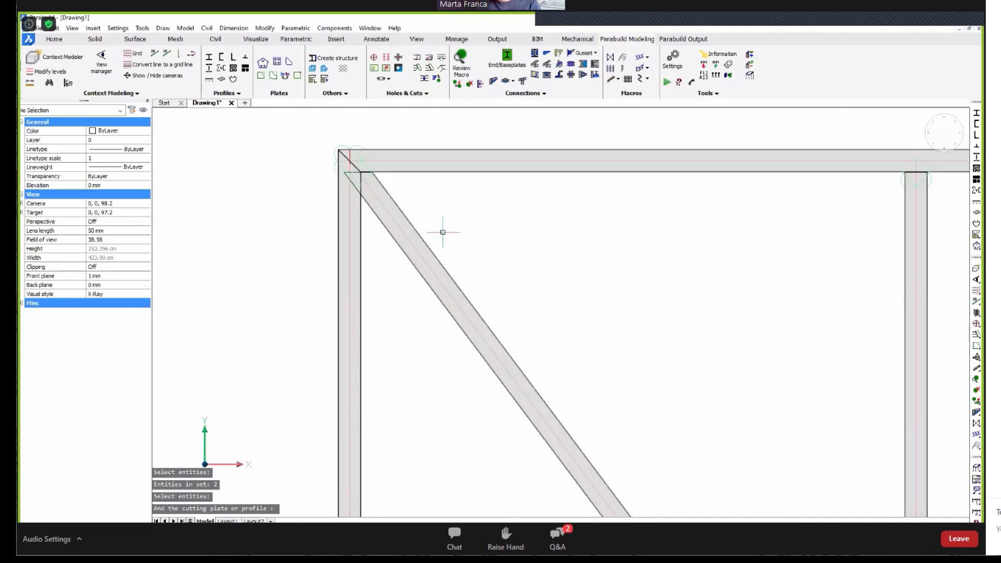
scroll(378, 184, up, 3)
click(368, 215)
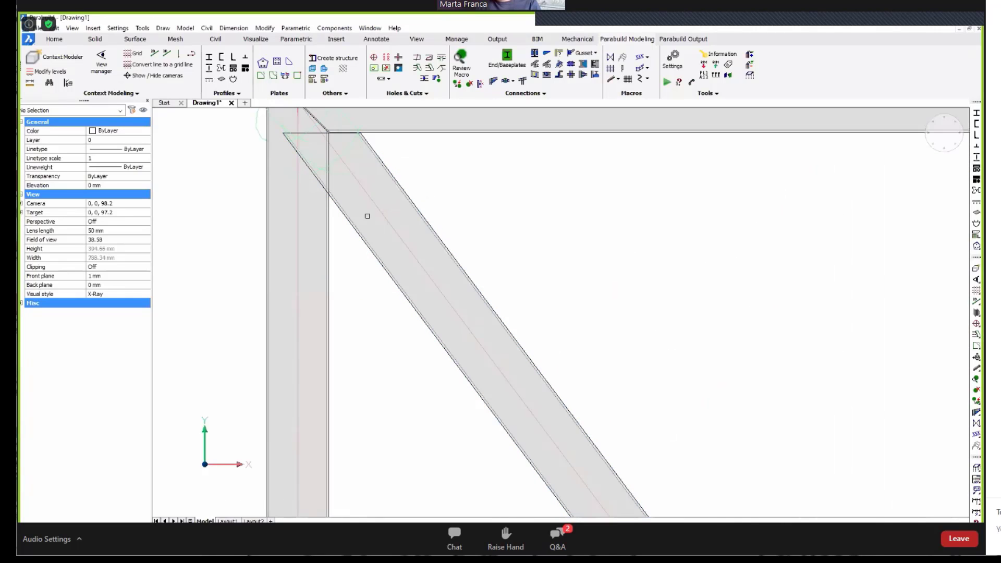
click(329, 245)
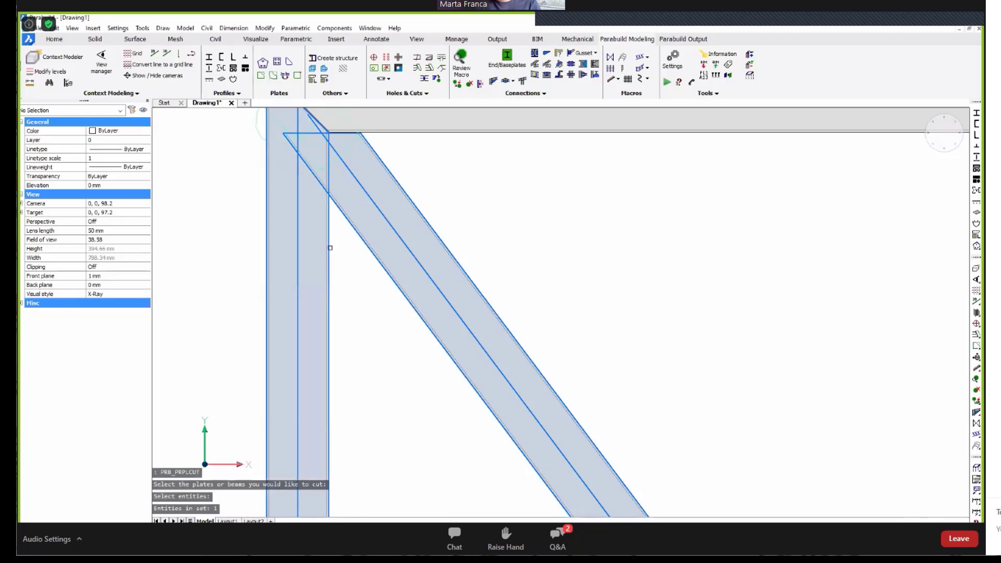
key(Return)
scroll(298, 208, down, 2)
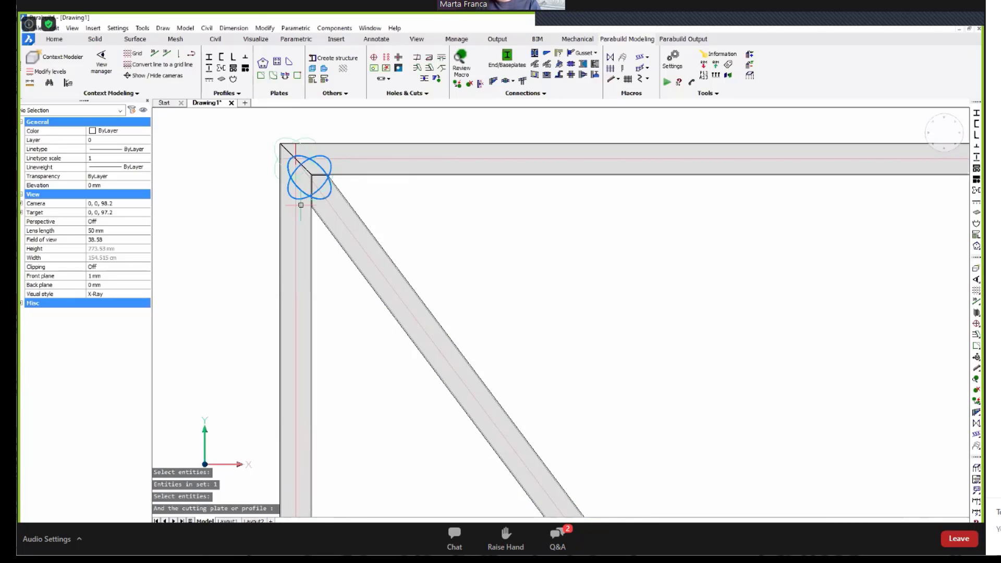
- Cut the right diagonal's upper end, using the right-hand vertical beam as cutting profile
scroll(313, 179, down, 5)
scroll(644, 186, up, 5)
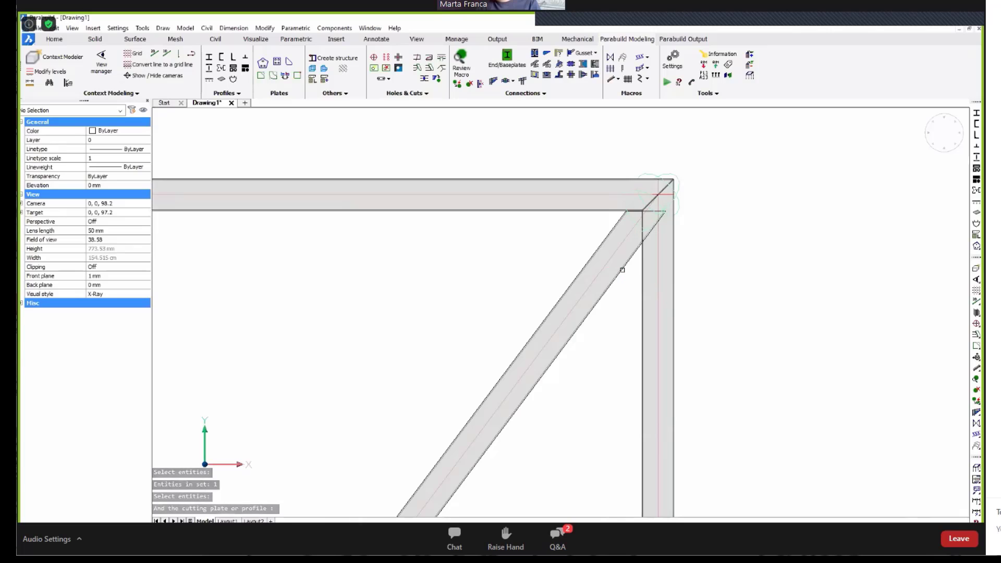
key(Return)
click(645, 277)
key(Return)
- Cut the lower ends of the middle vertical beam and both diagonals, using the bottom beam as cutting profile
scroll(623, 186, down, 5)
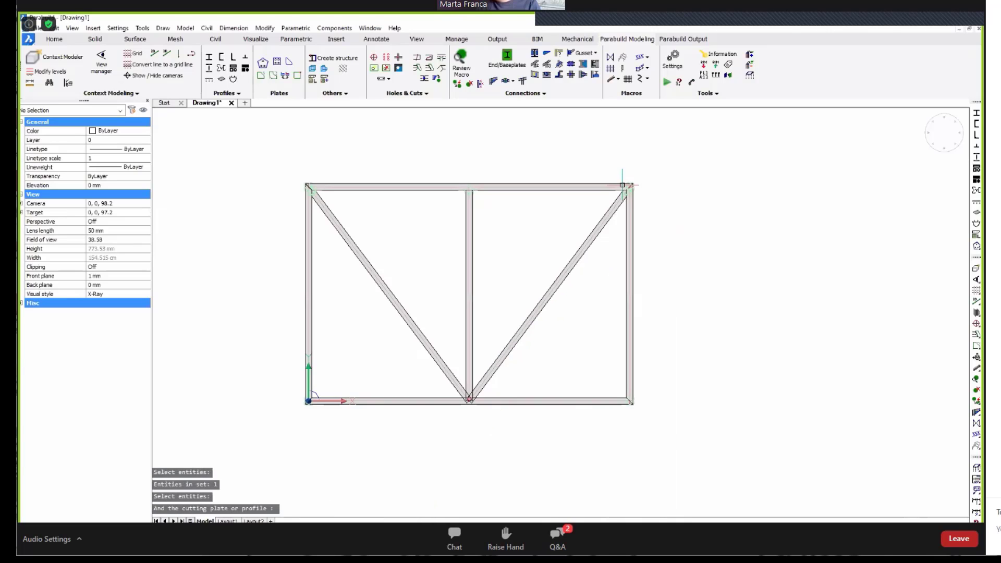
scroll(492, 385, up, 5)
key(Return)
click(625, 272)
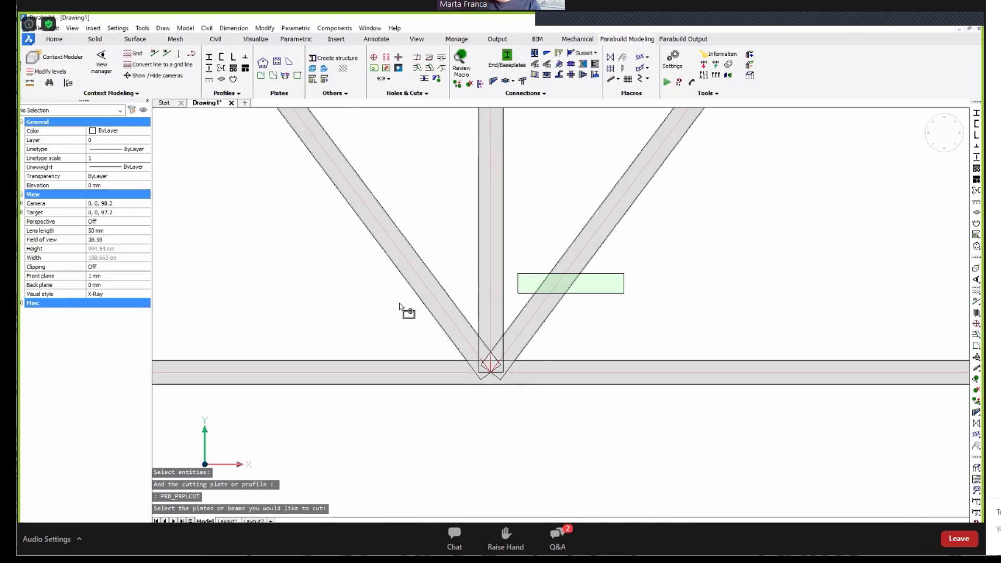
click(379, 307)
key(Return)
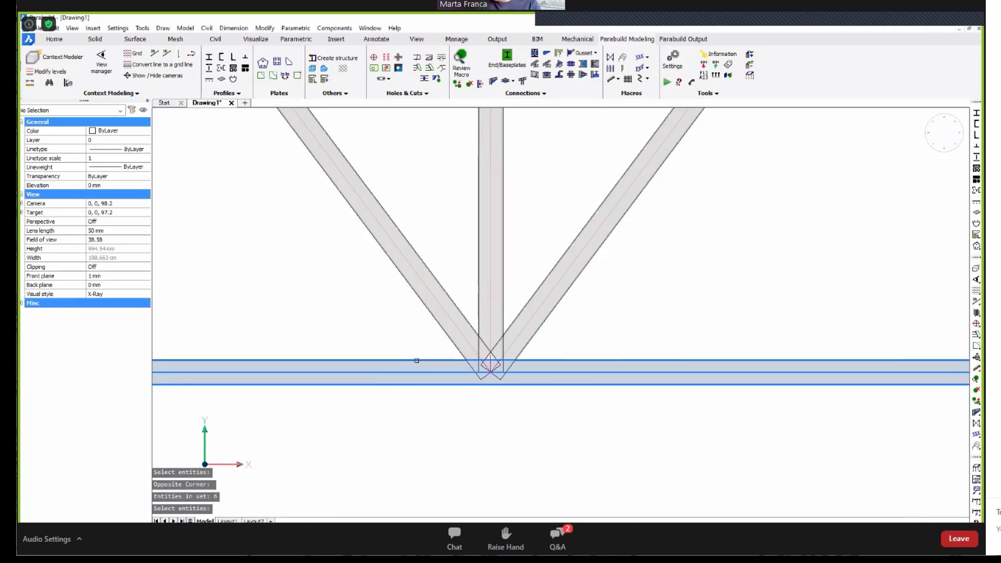
- Repeat the profile cut on the lower ends of both diagonals, using the middle vertical beam as cutting profile
right_click(421, 356)
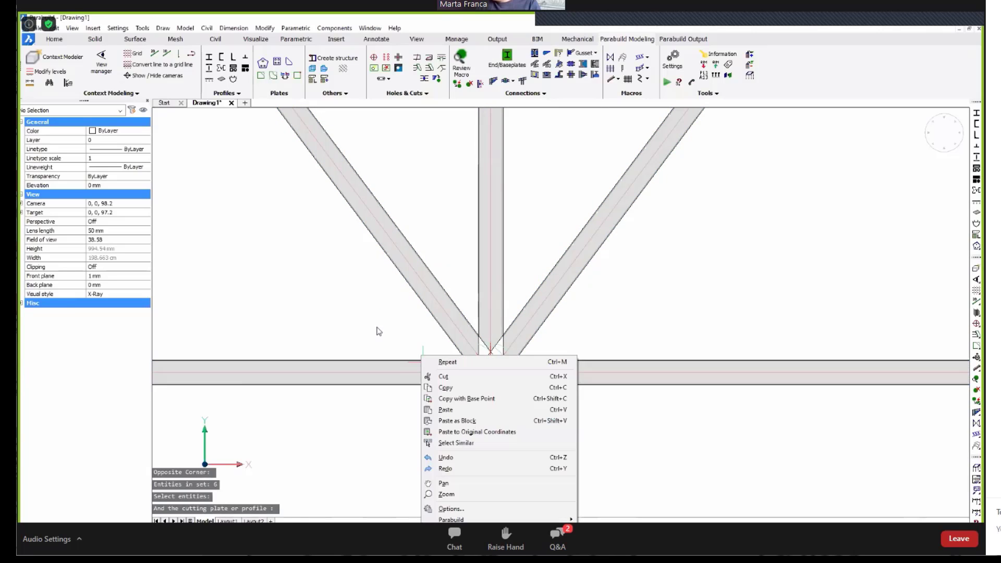
click(422, 361)
click(432, 310)
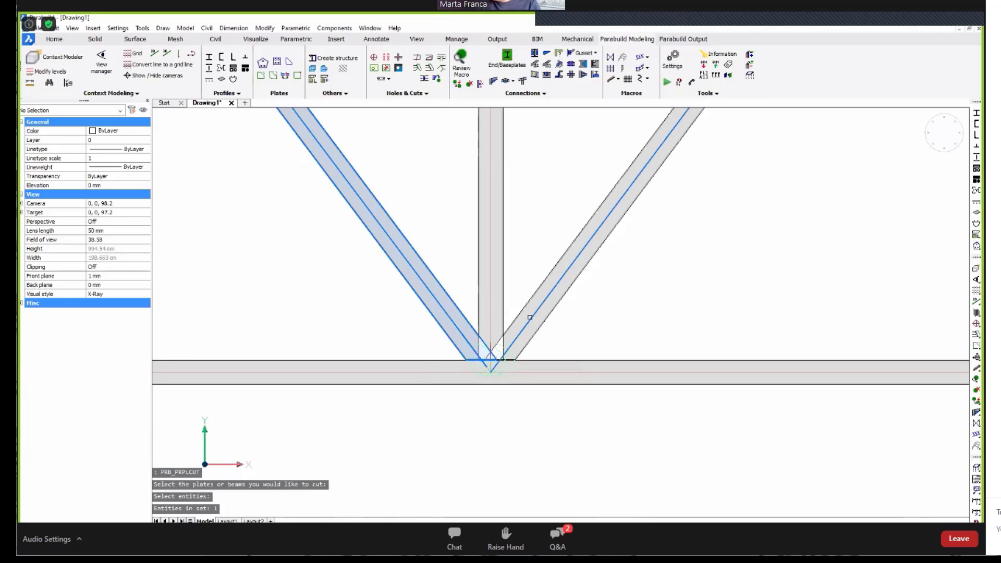
click(529, 317)
key(Return)
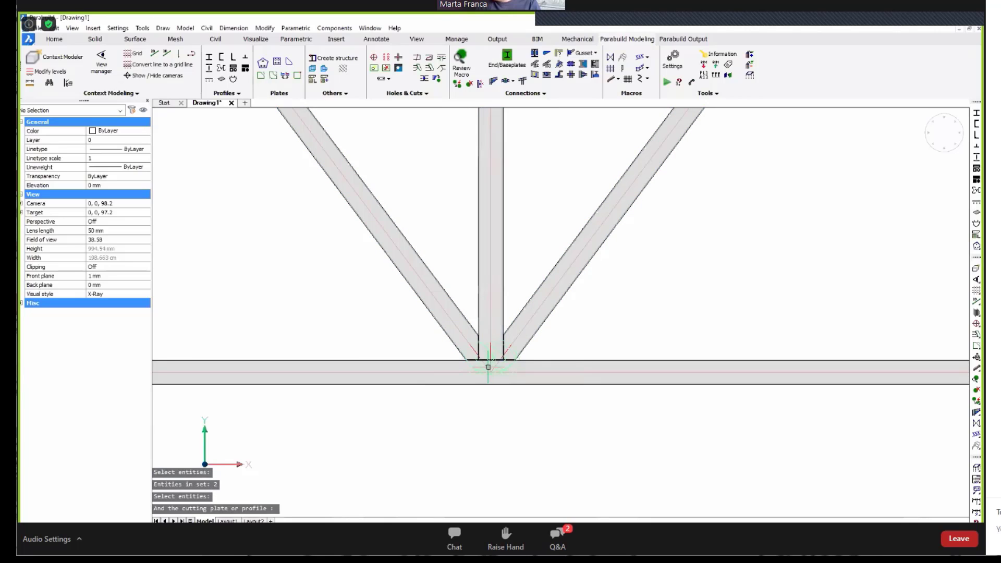
- In a 3D view, start placing single bolts in the right diagonal, accepting assembly DIN 931 - 8.8 with diameter 8 and penetration length 50
scroll(488, 367, down, 6)
middle_drag(507, 351, 458, 368)
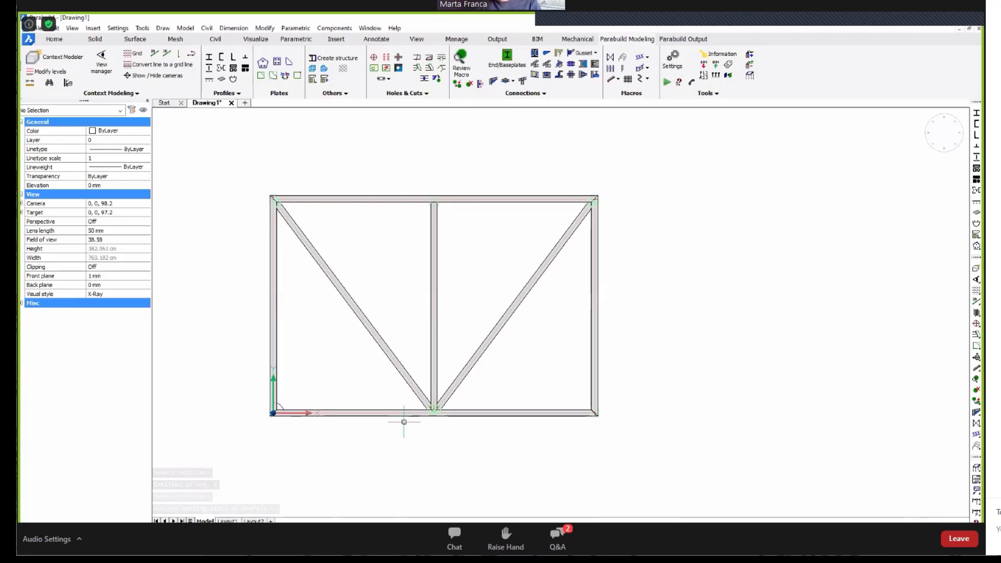
shift+middle_drag(438, 438, 355, 380)
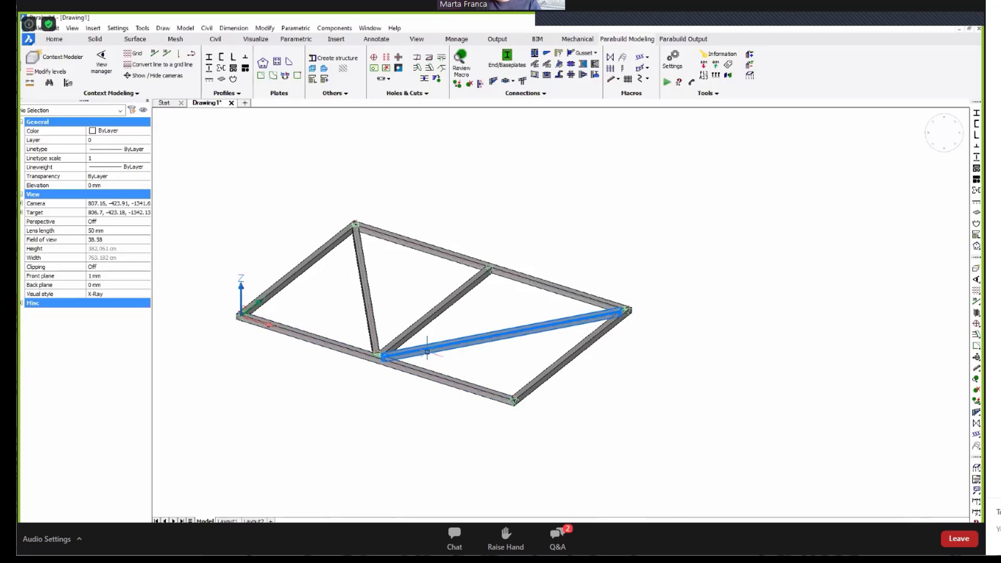
scroll(427, 352, up, 5)
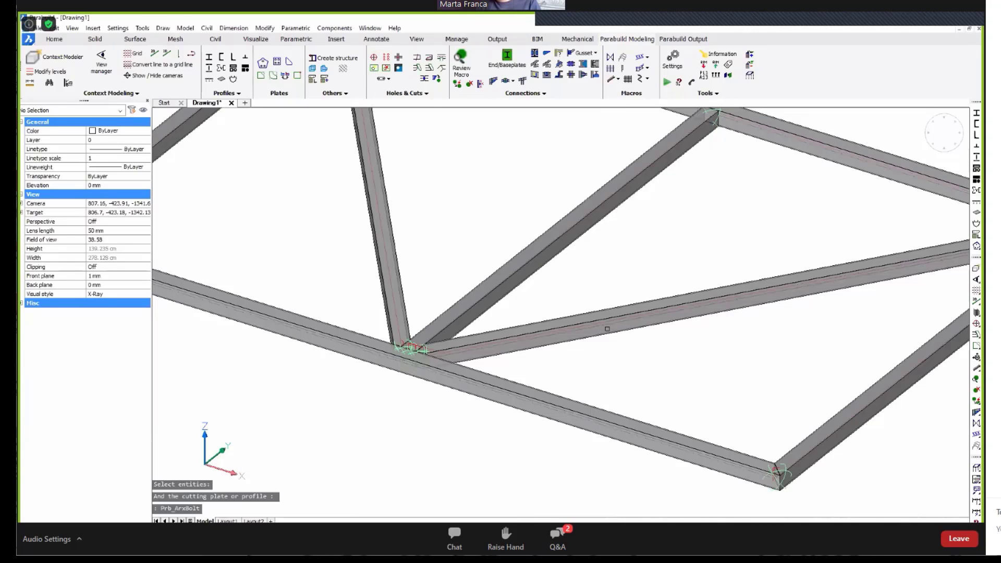
click(608, 317)
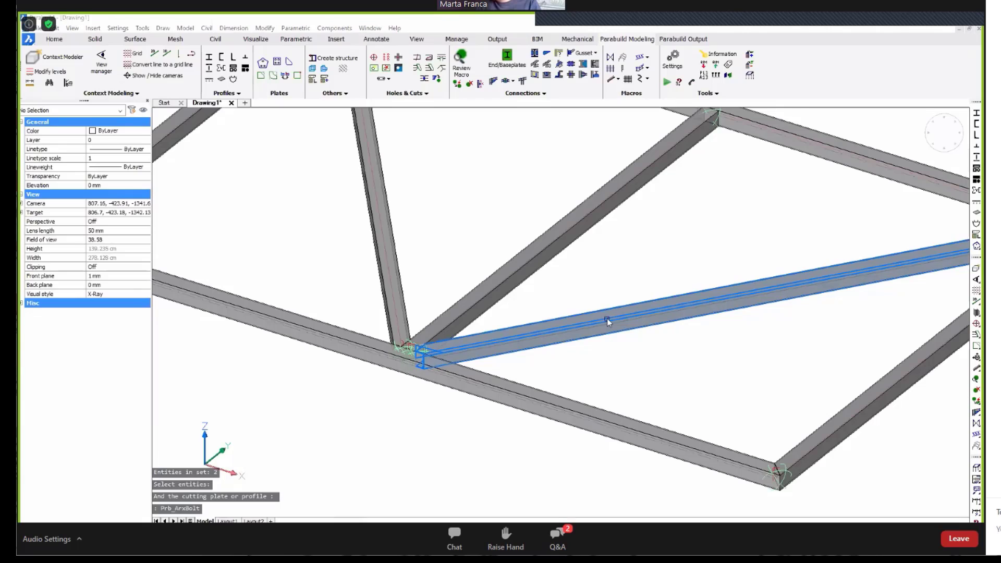
key(Return)
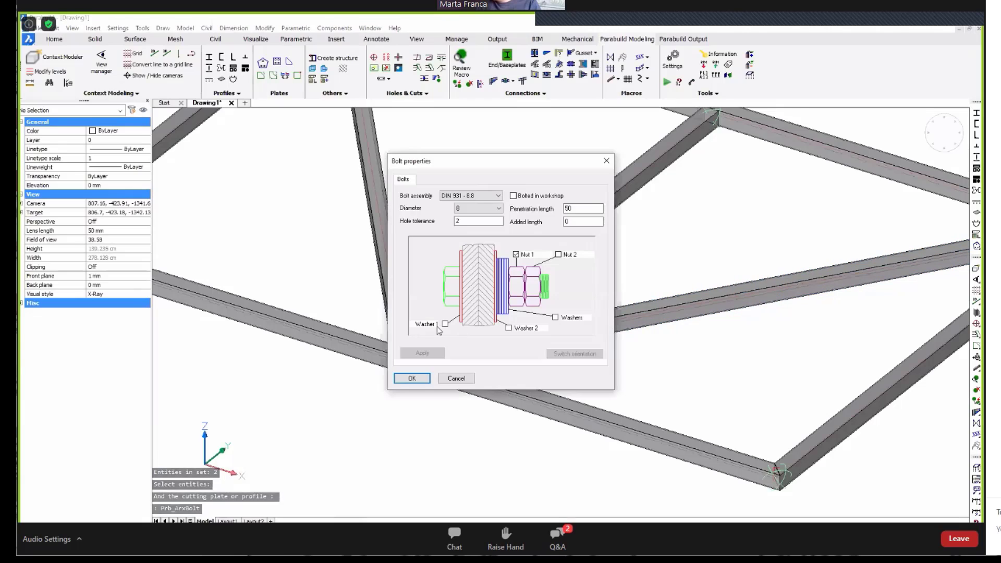
click(412, 378)
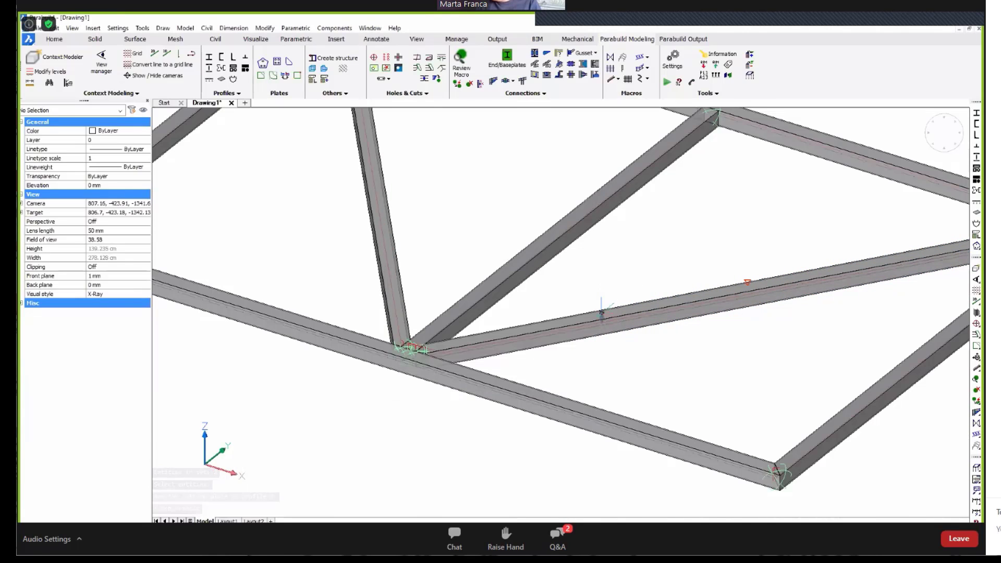
- Place one bolt on the right diagonal's top face and another on its side face, then finish the placement
scroll(599, 308, up, 5)
scroll(581, 291, down, 1)
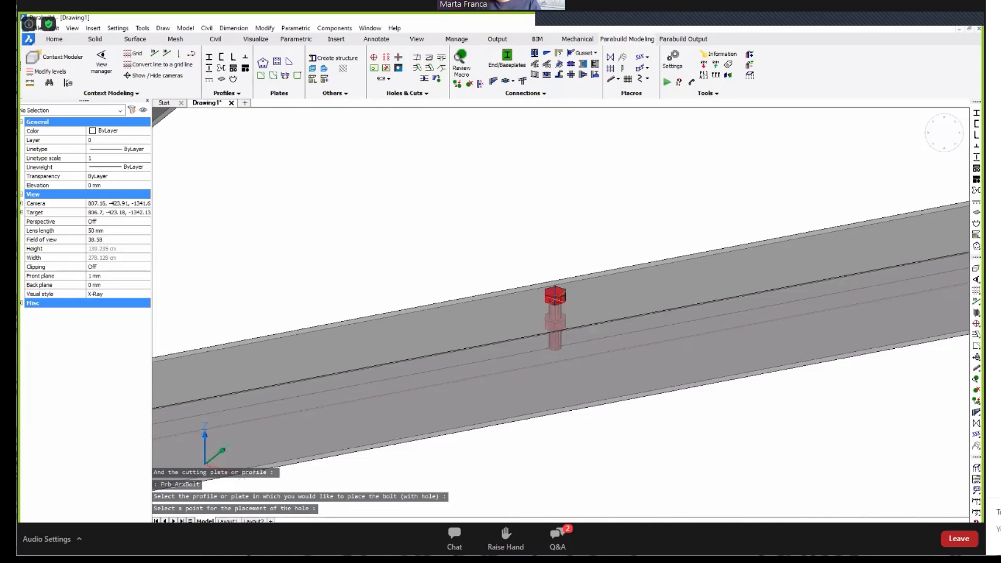
click(553, 302)
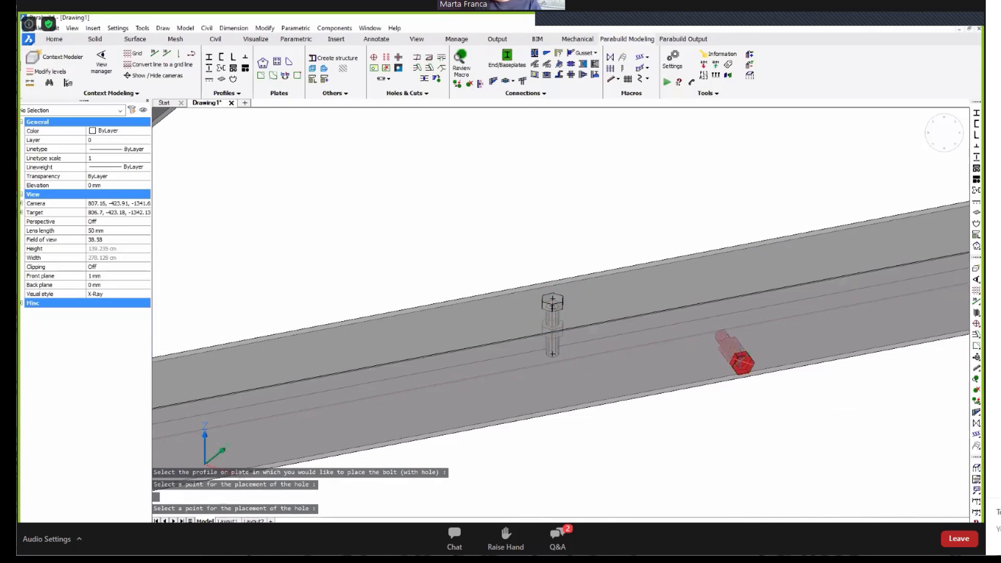
middle_drag(749, 343, 695, 357)
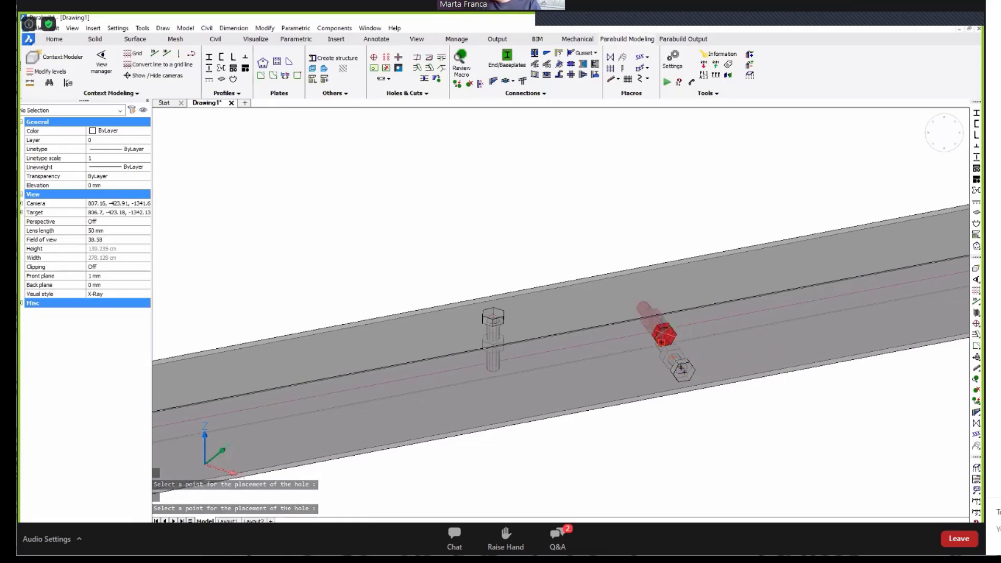
scroll(661, 342, down, 1)
key(Return)
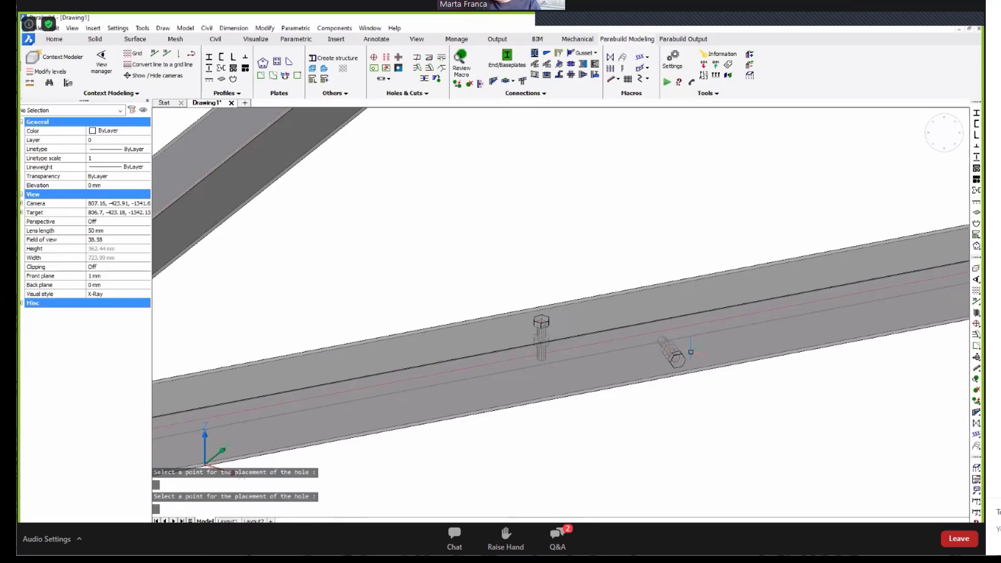
- Create bolts on a plane along the bottom beam's outer side face, using the edges of this large plane for the pattern
scroll(621, 290, down, 3)
scroll(620, 290, down, 3)
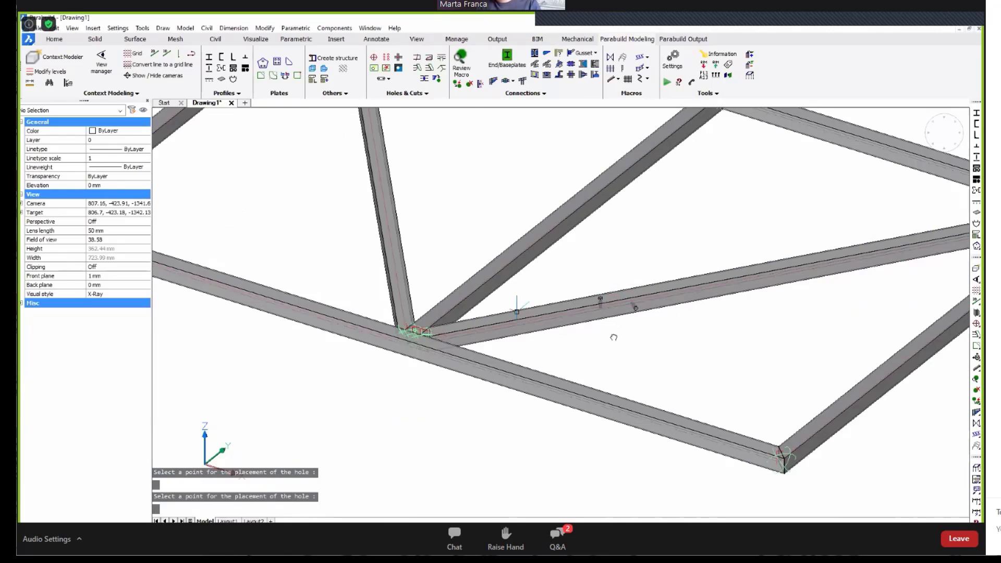
scroll(613, 334, up, 2)
scroll(611, 332, down, 2)
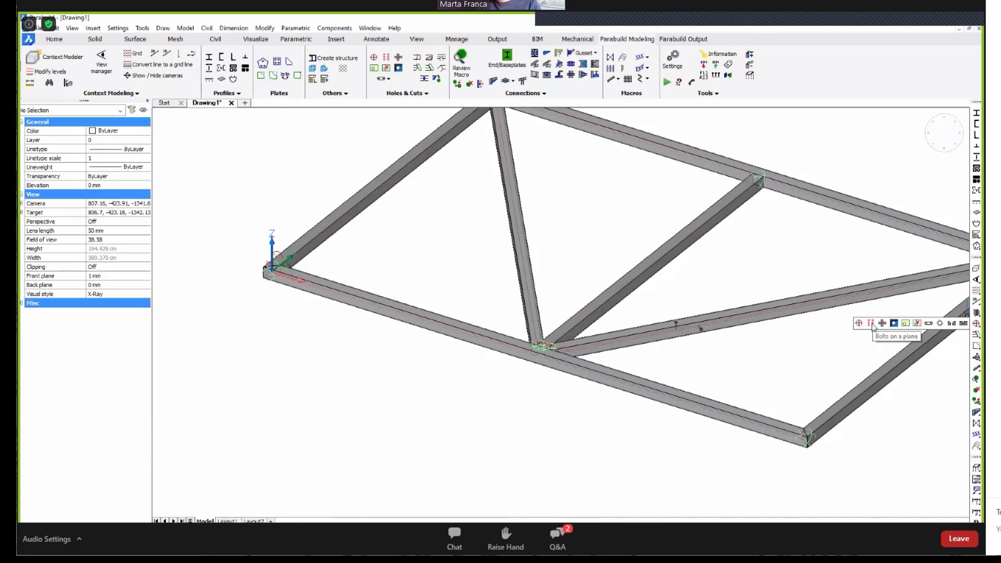
click(871, 324)
scroll(513, 348, up, 3)
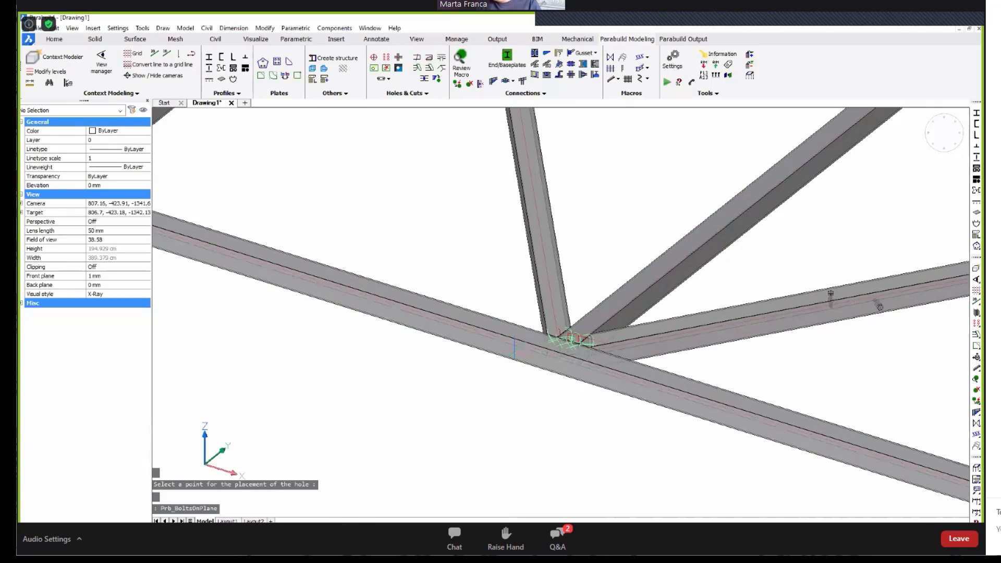
scroll(514, 348, up, 2)
click(513, 347)
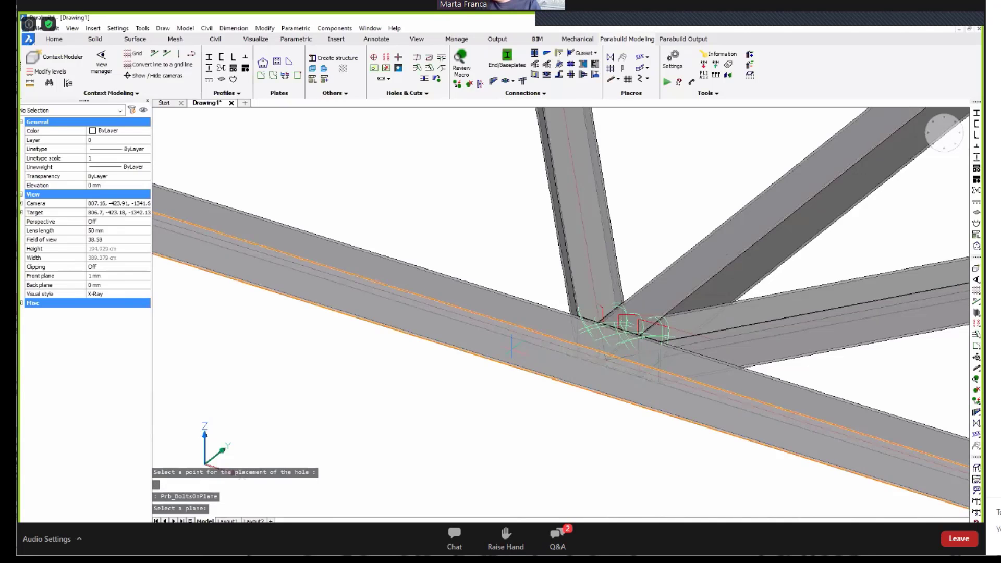
scroll(512, 346, down, 5)
scroll(511, 346, up, 2)
scroll(250, 280, up, 3)
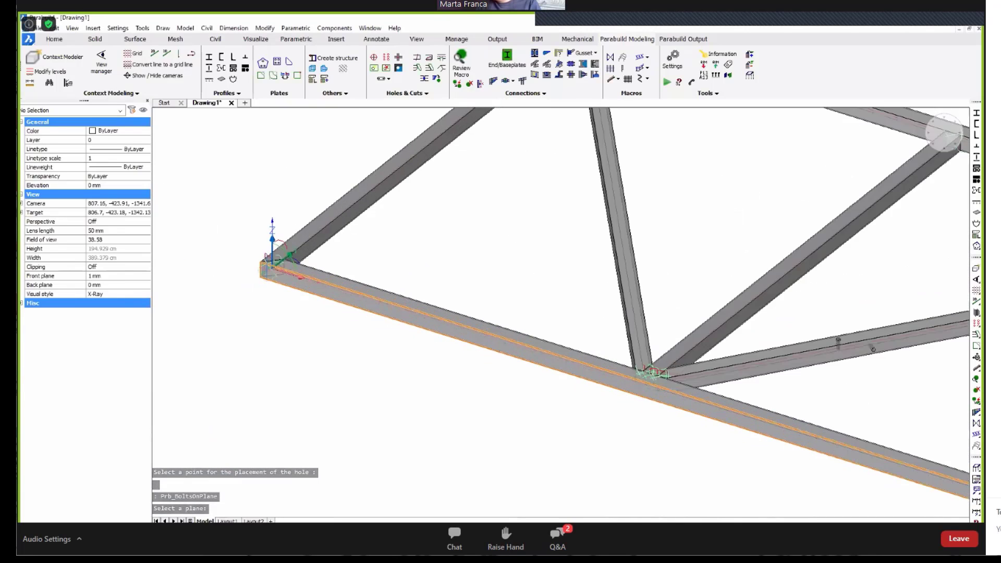
scroll(248, 279, down, 3)
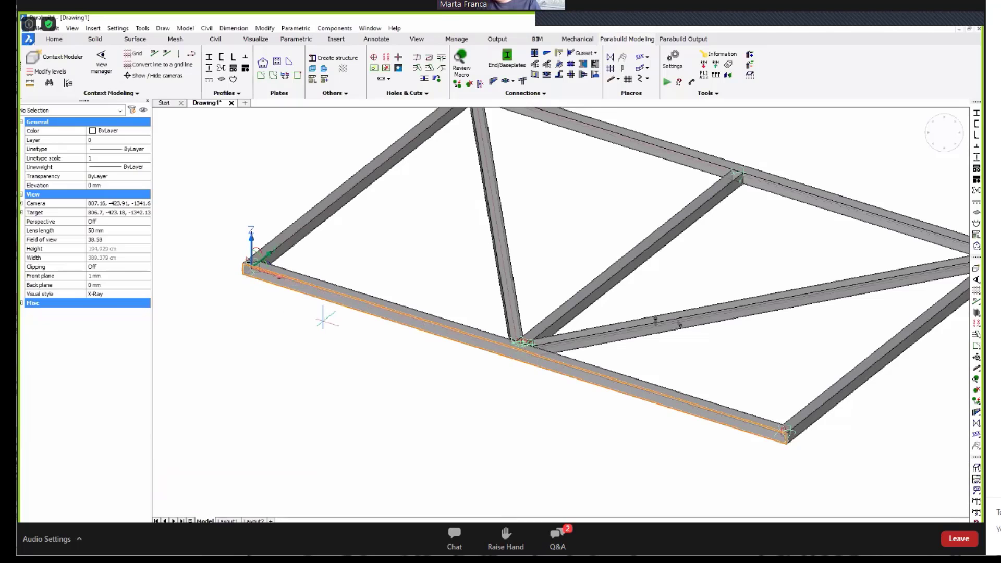
click(343, 330)
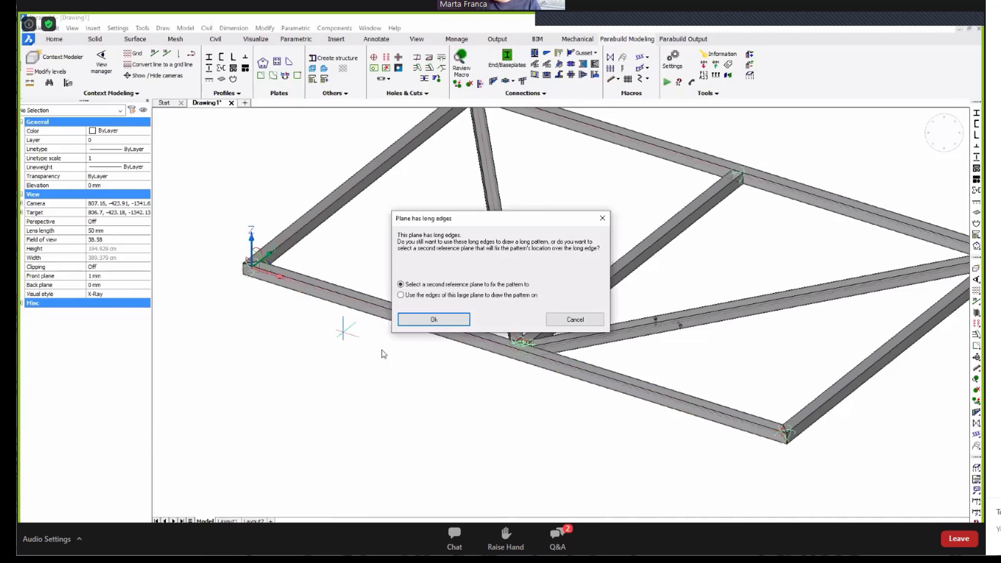
drag(418, 222, 453, 189)
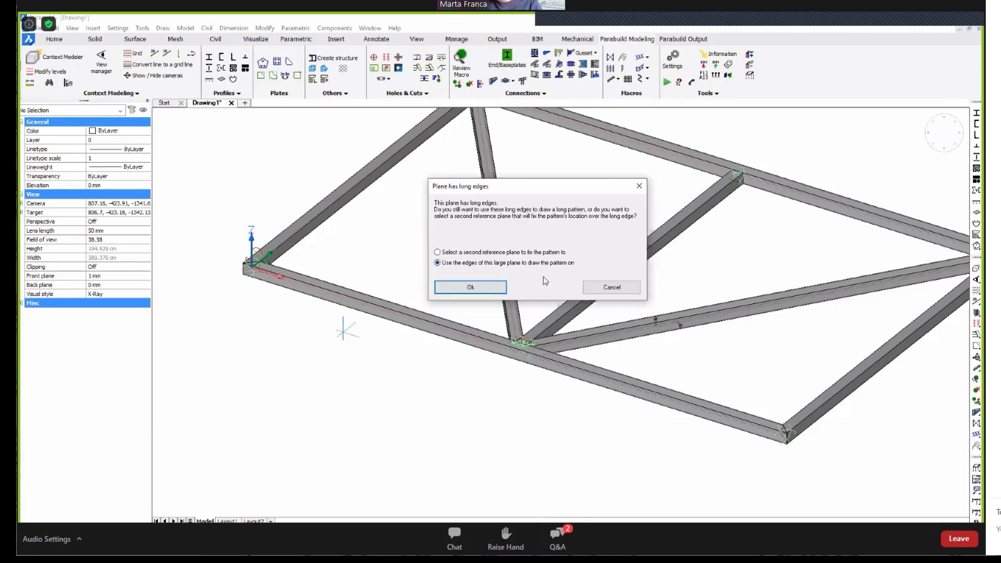
click(470, 287)
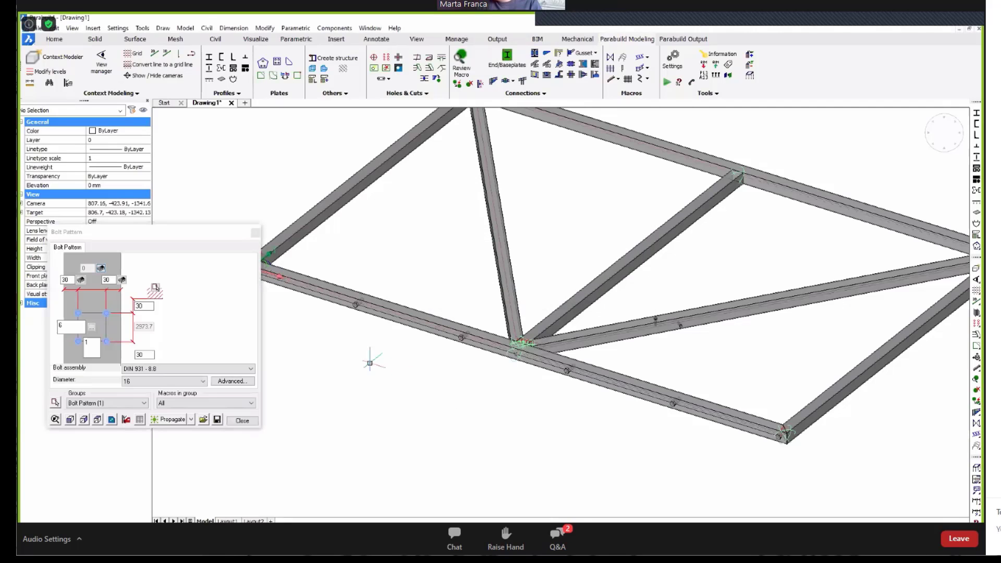
- Set the bottom beam's bolt pattern to assembly DIN 933 - 8.8 with diameter 10
middle_drag(373, 367, 460, 376)
scroll(320, 284, up, 3)
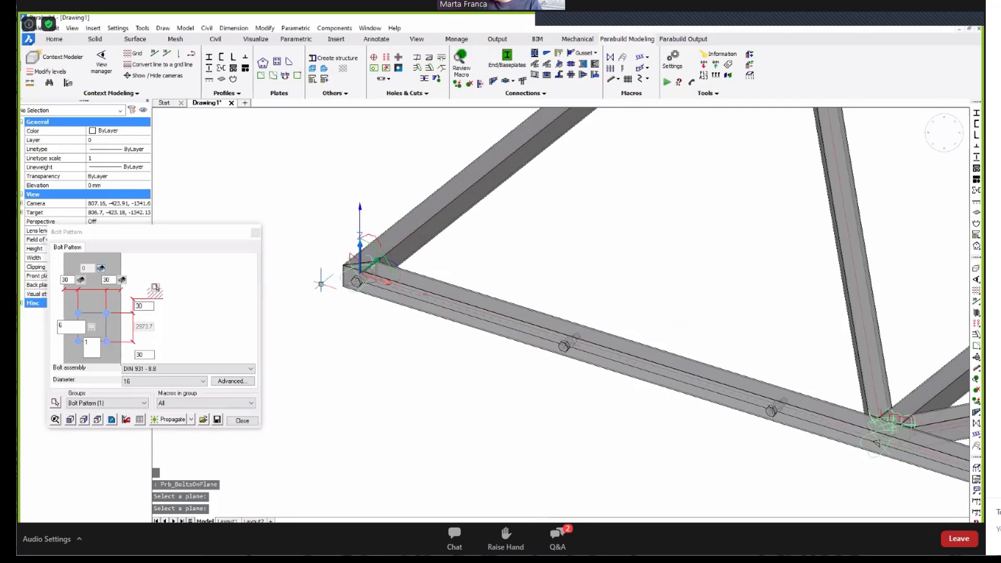
scroll(321, 284, down, 1)
scroll(344, 272, down, 1)
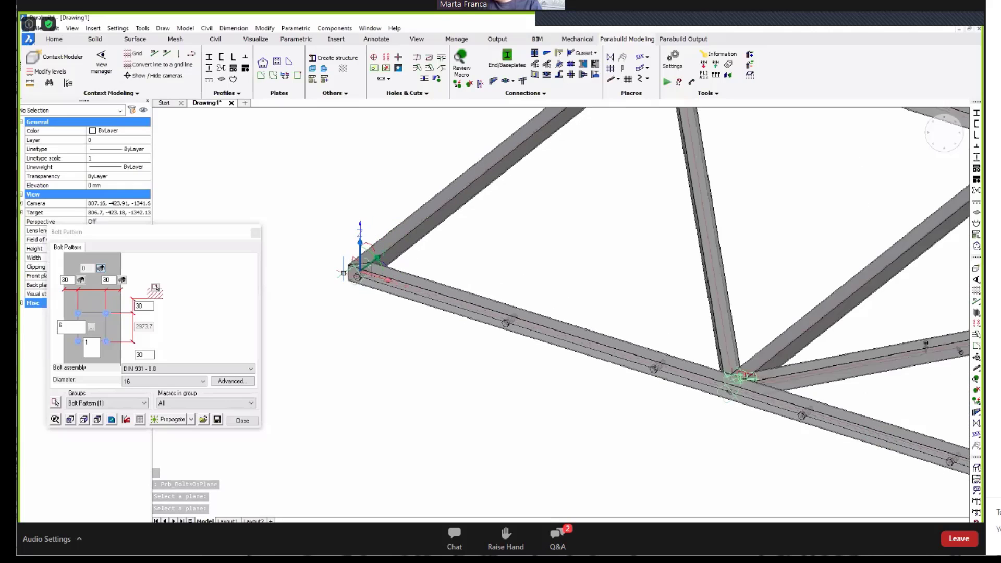
scroll(343, 272, down, 1)
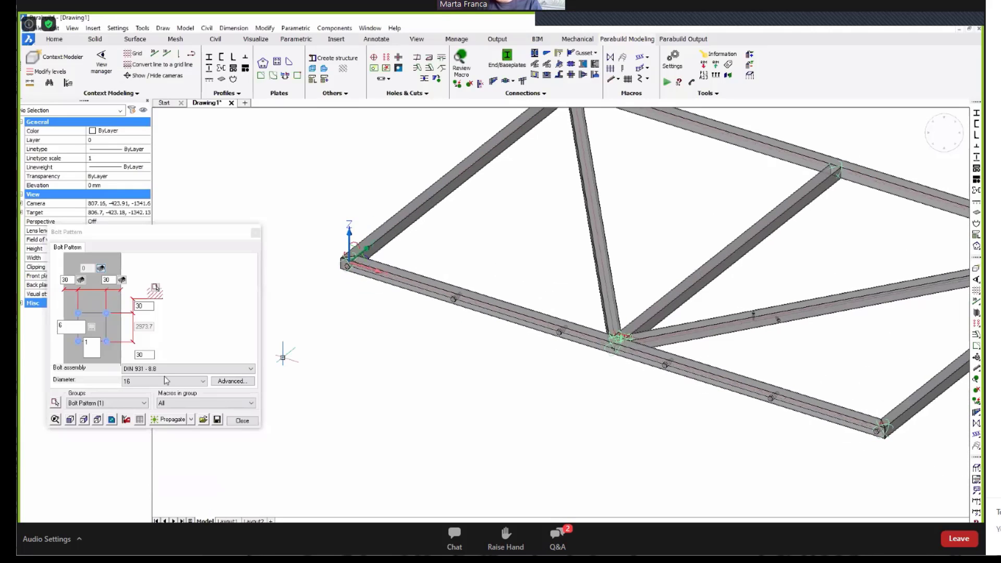
click(161, 369)
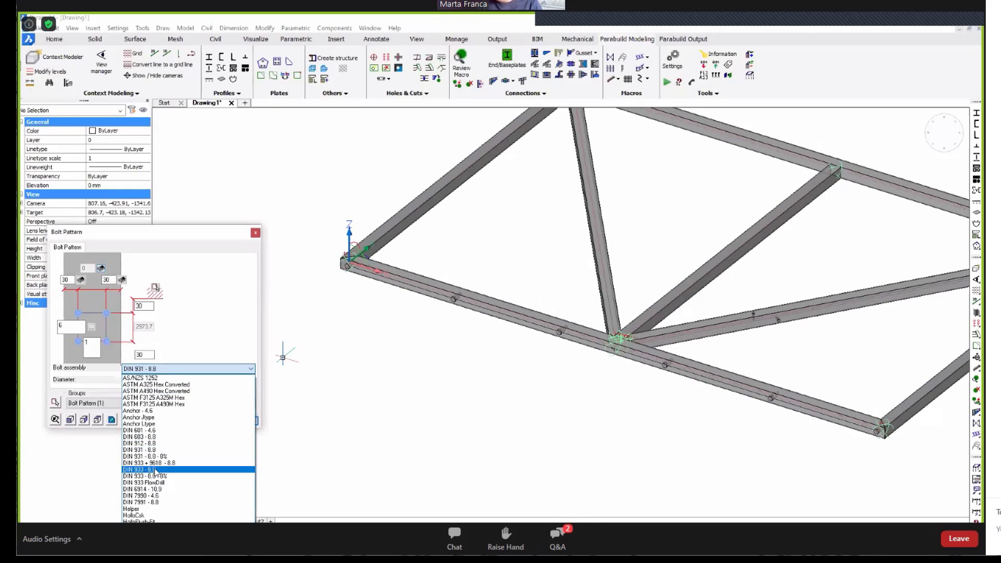
click(156, 470)
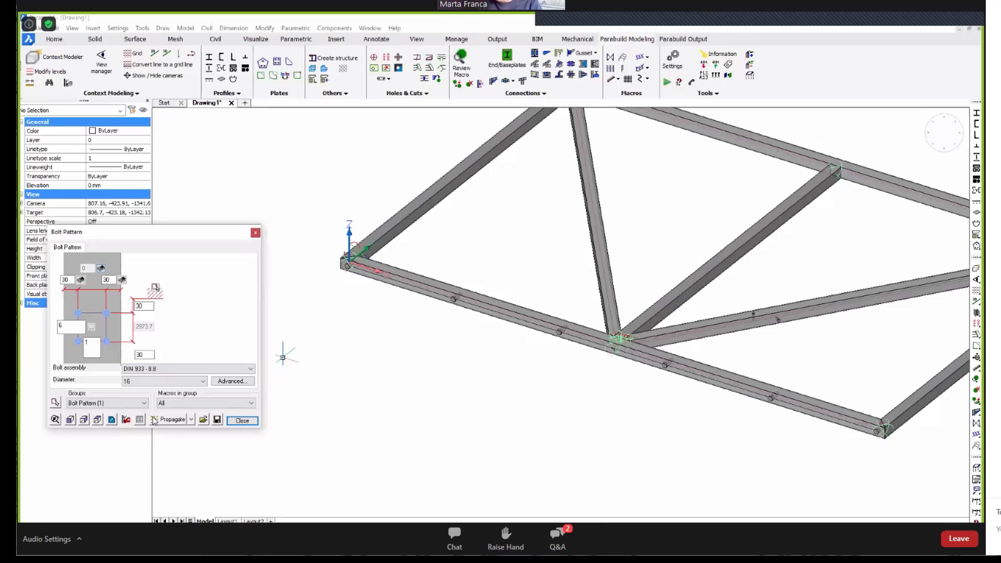
click(150, 382)
click(151, 402)
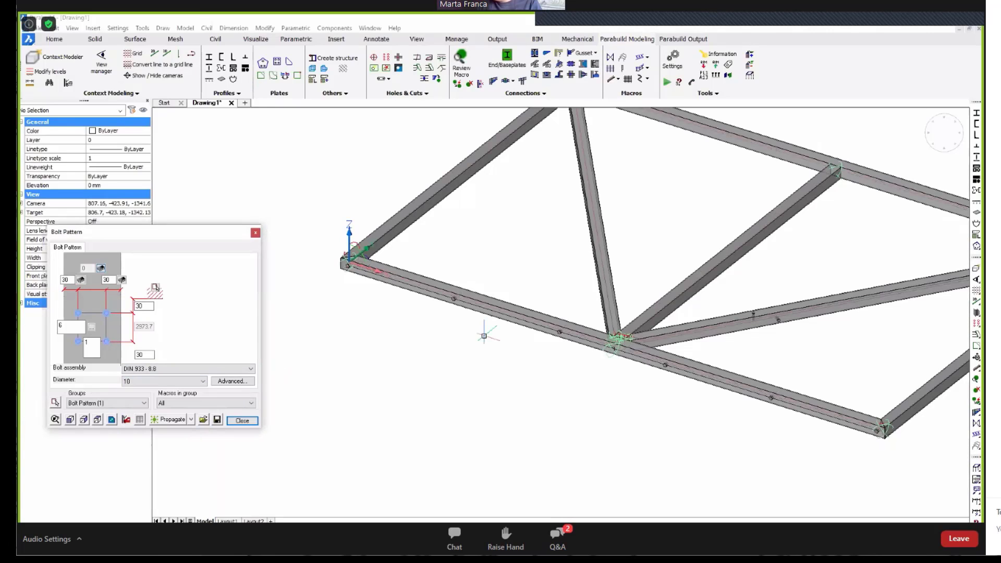
- Set the number of bolts along the bottom beam to 10 and close the bolt pattern settings
double_click(65, 325)
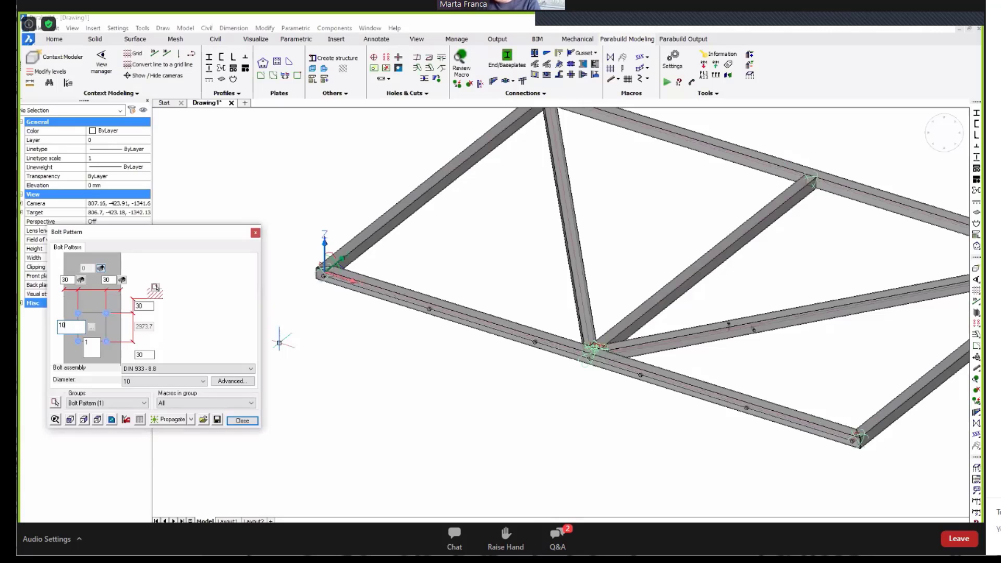
middle_drag(541, 367, 578, 374)
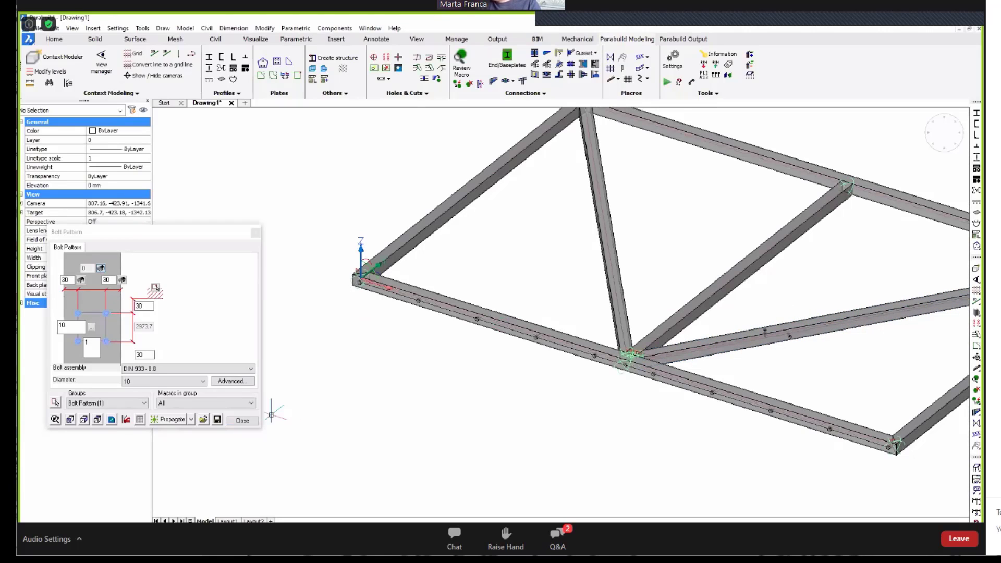
click(242, 421)
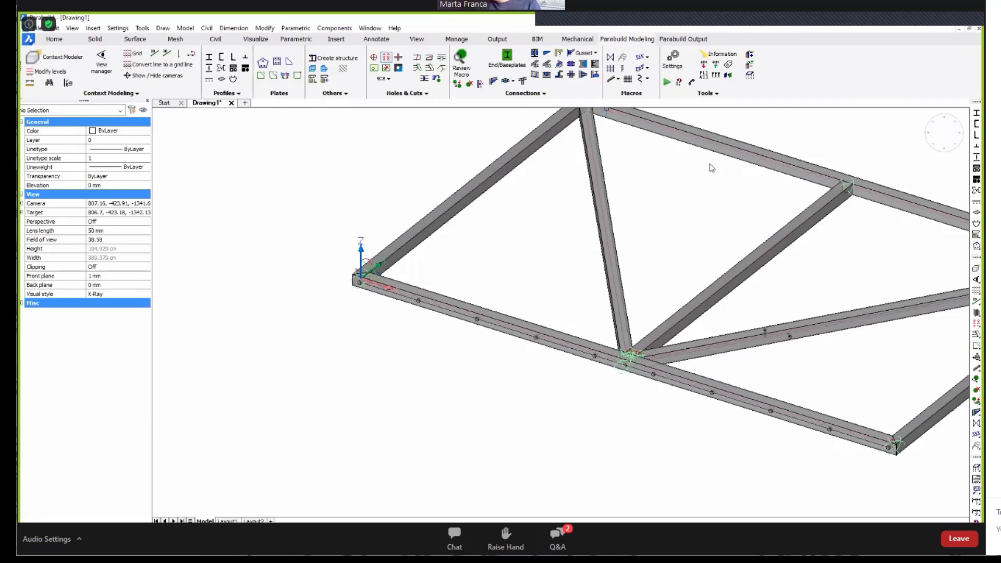
middle_drag(818, 187, 592, 243)
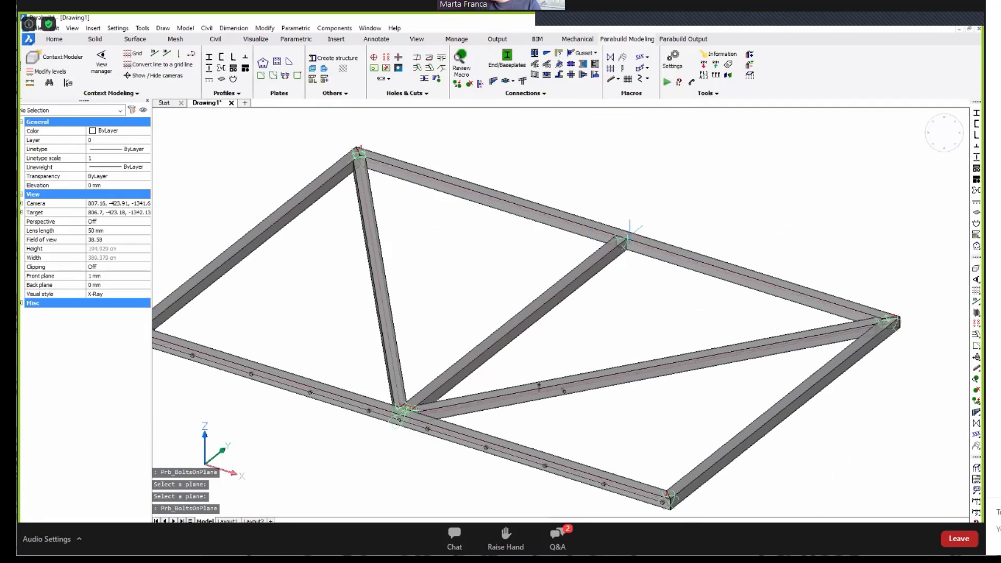
- Create bolts on a plane along the top beam, selecting the middle post as the second reference to fix the pattern to
scroll(630, 236, up, 5)
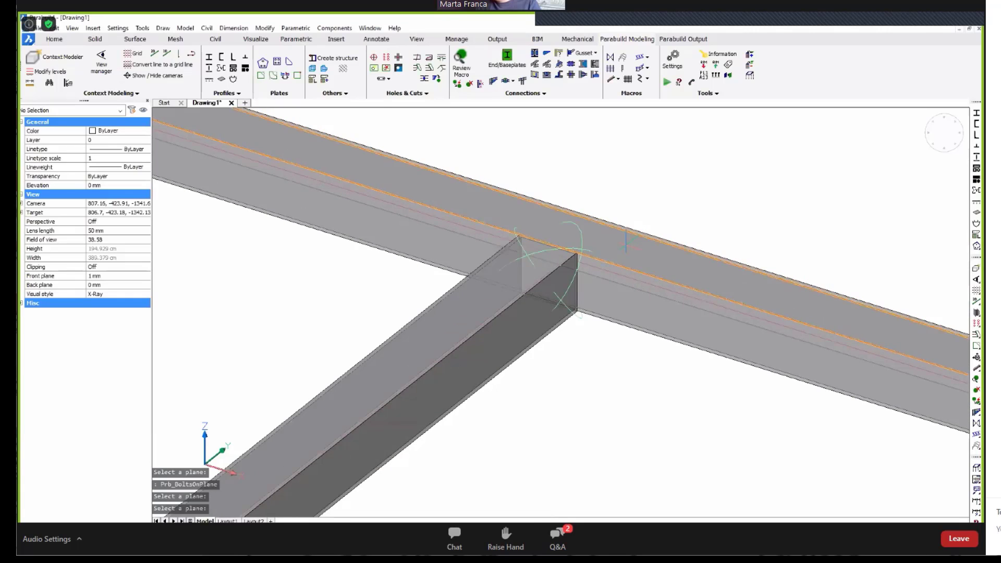
click(626, 241)
click(626, 242)
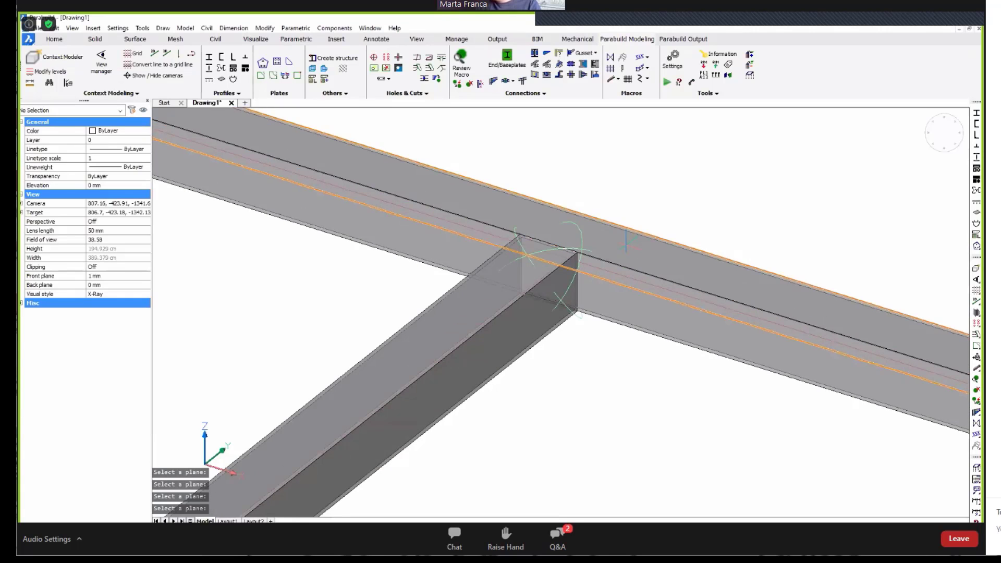
scroll(626, 241, down, 3)
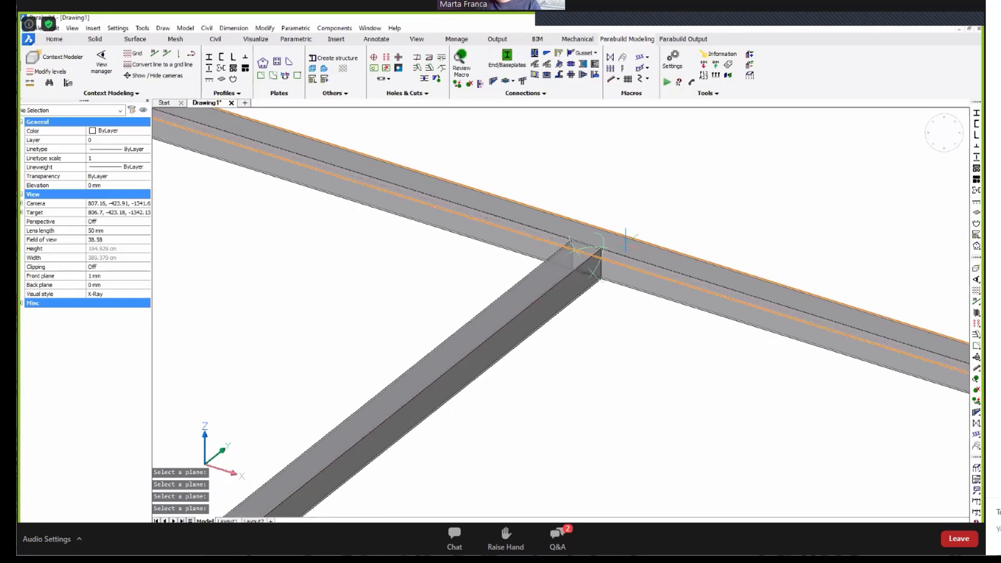
click(599, 287)
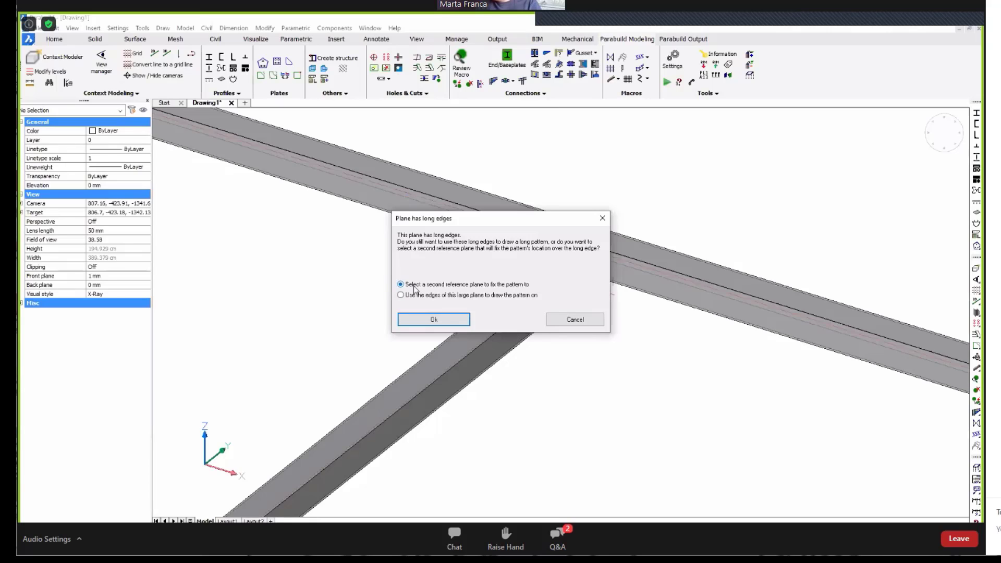
click(420, 321)
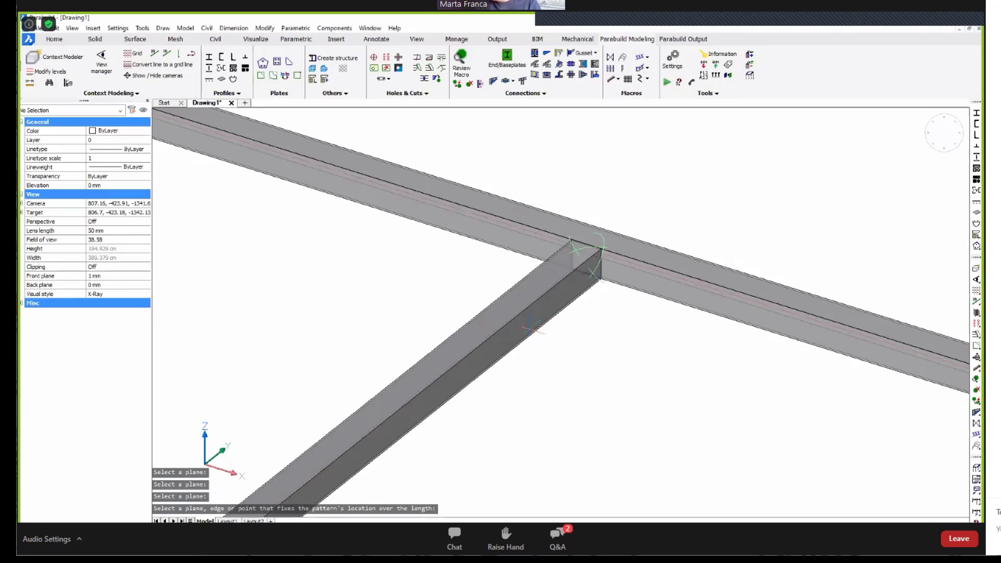
shift+middle_drag(521, 336, 561, 354)
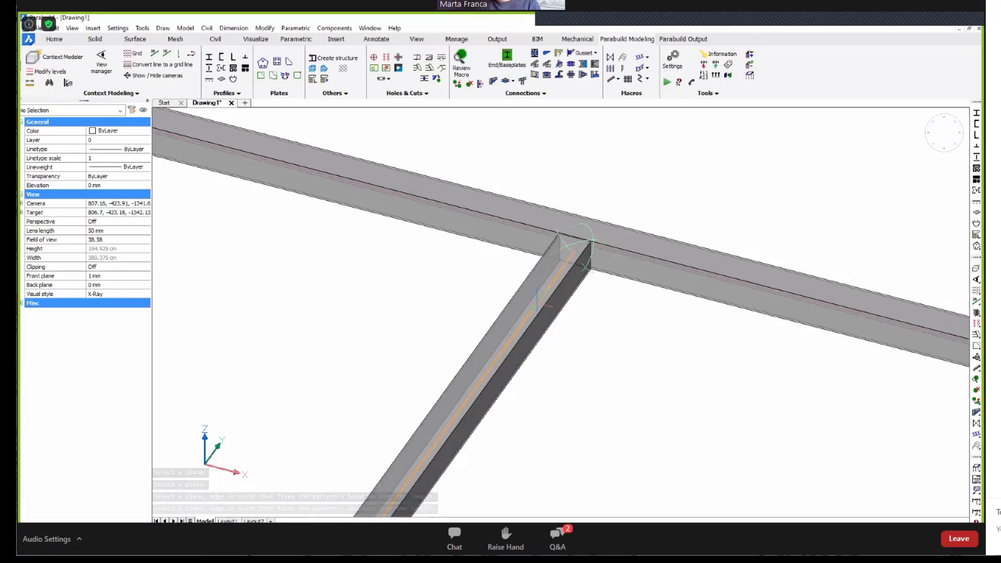
click(538, 301)
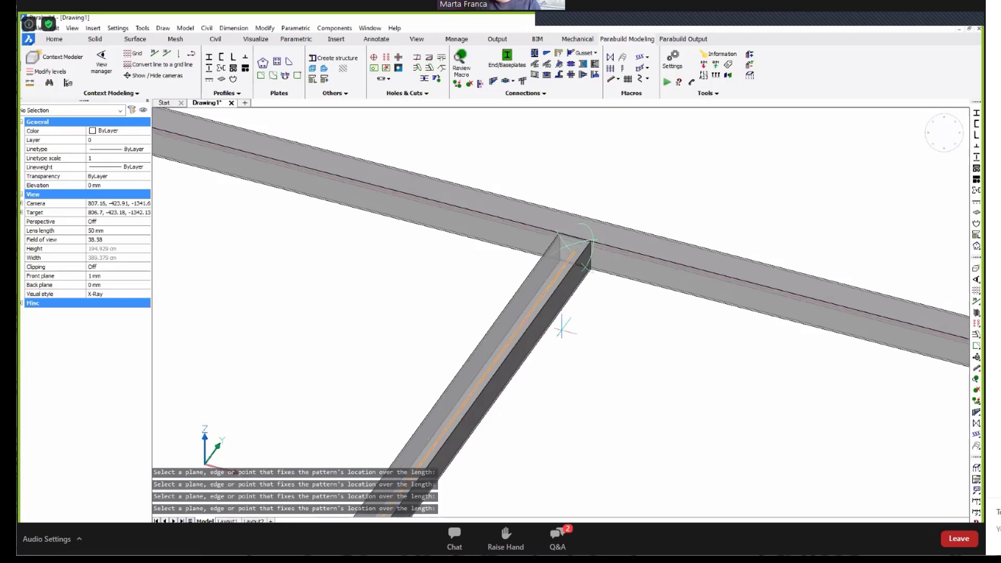
key(Return)
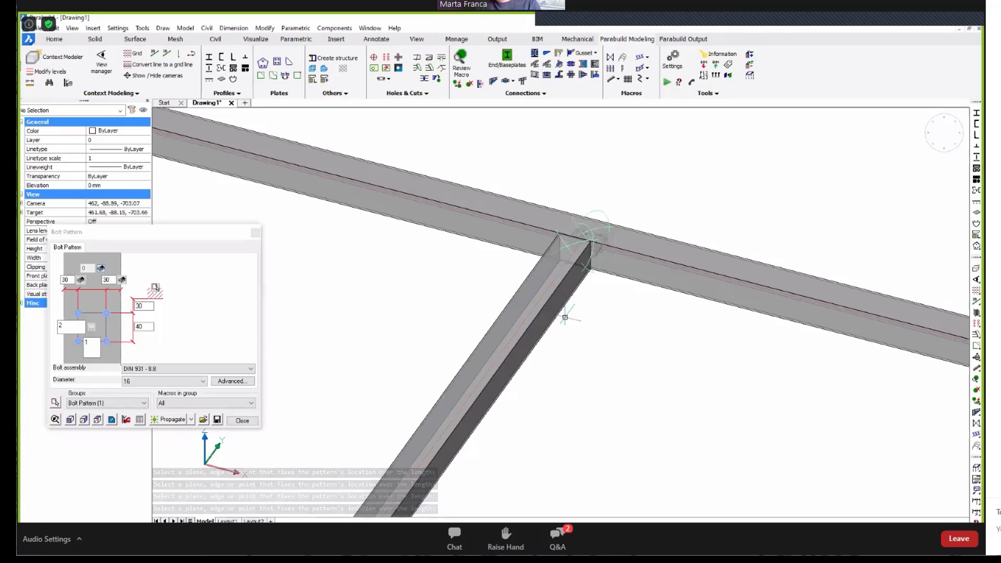
- Set the top beam bolt pattern's distance from the reference to 60 and the spacing between its two bolts to 120
scroll(592, 229, up, 3)
scroll(574, 249, down, 2)
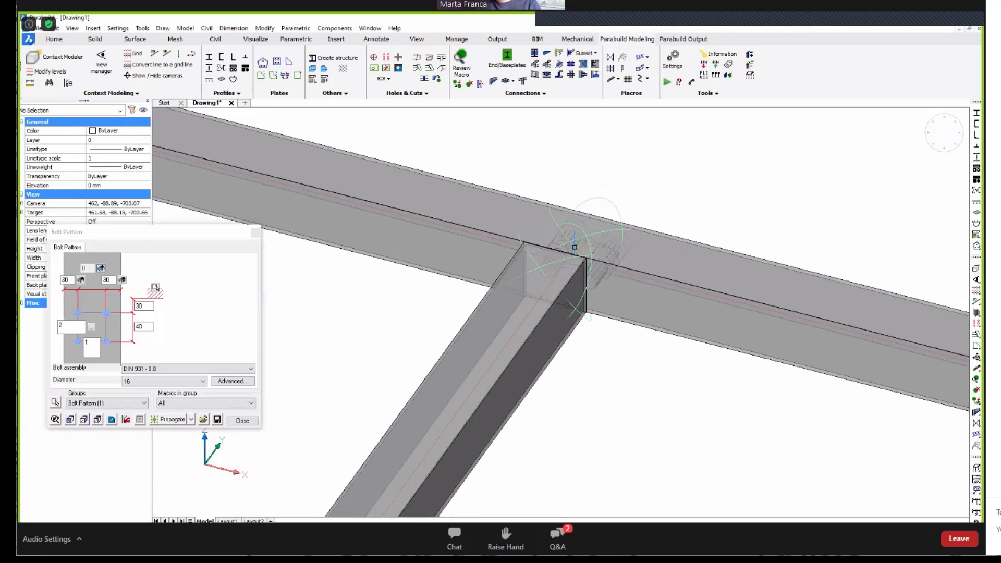
double_click(143, 306)
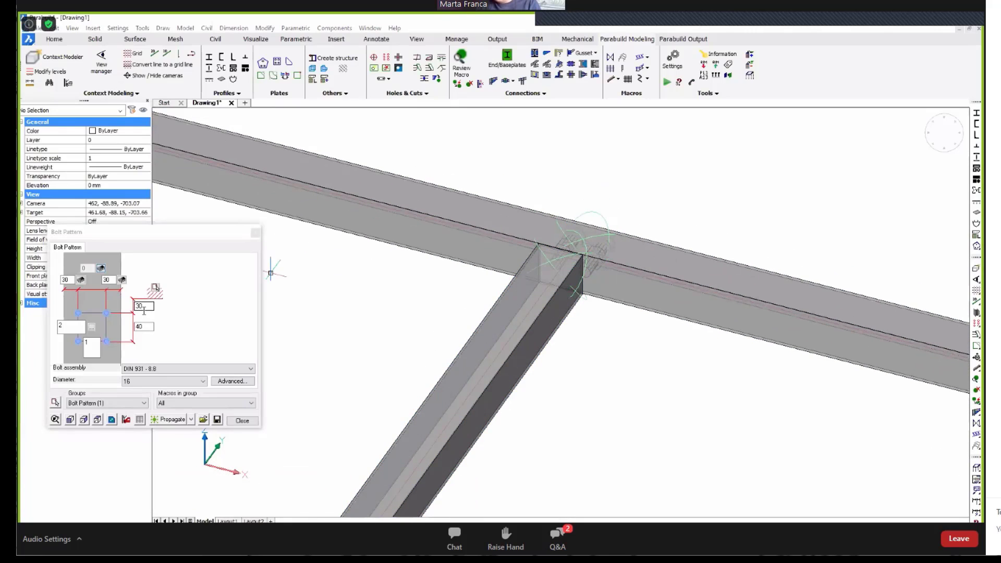
text(60)
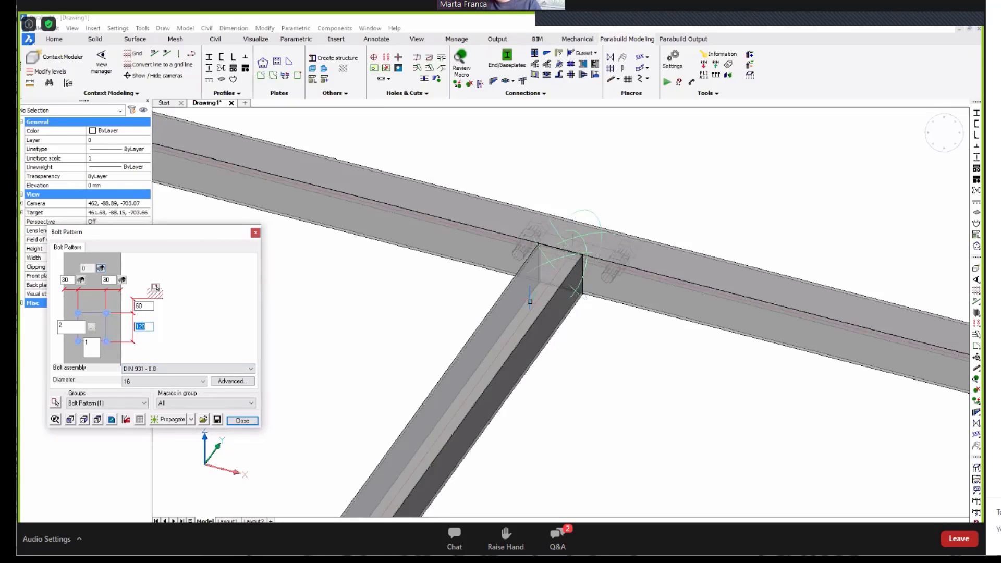
- Activate slot holes for drilled element nr. 1 in the top beam pattern's advanced bolt settings and close the bolt pattern settings
middle_drag(602, 279, 723, 282)
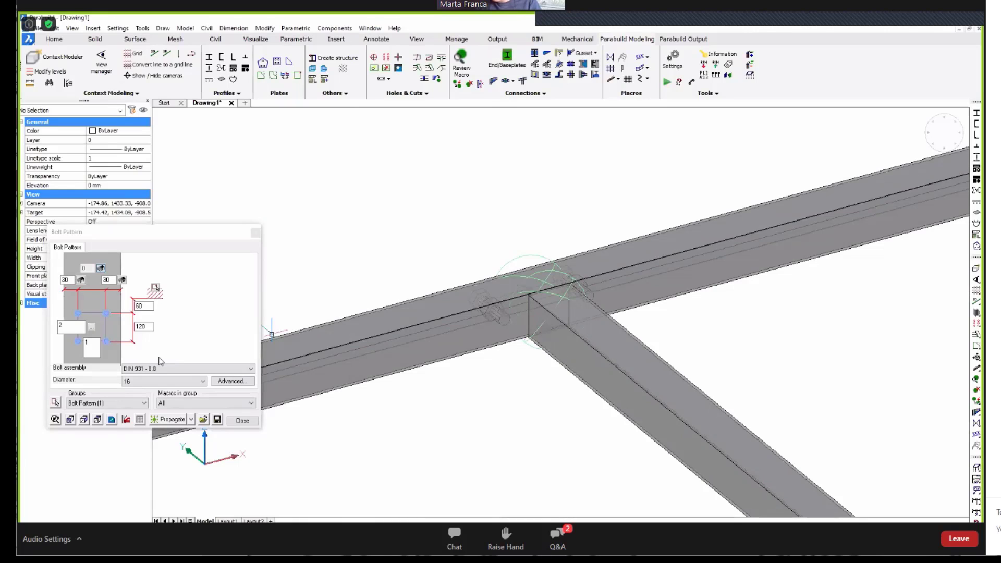
click(229, 381)
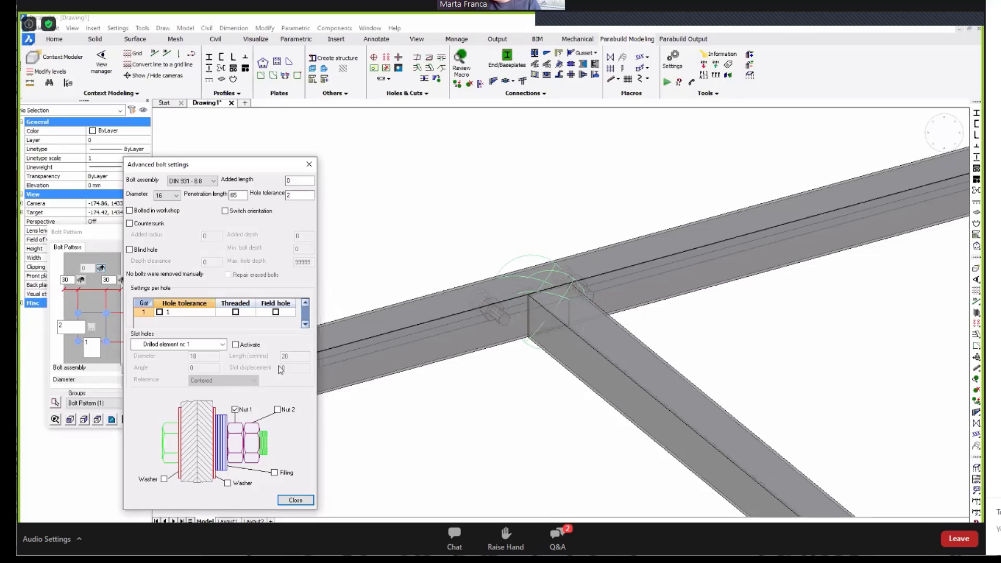
click(237, 345)
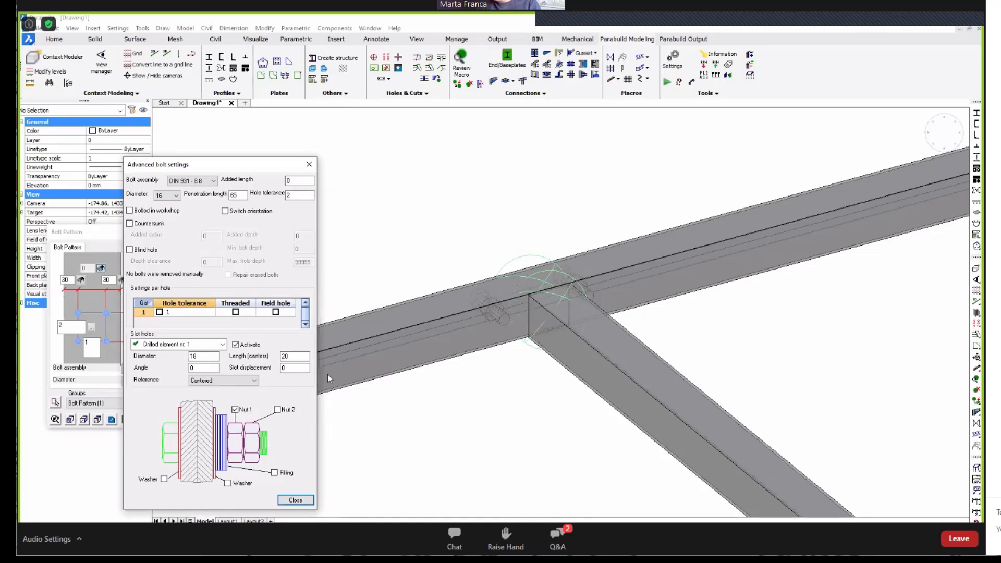
click(305, 504)
middle_drag(461, 314, 463, 325)
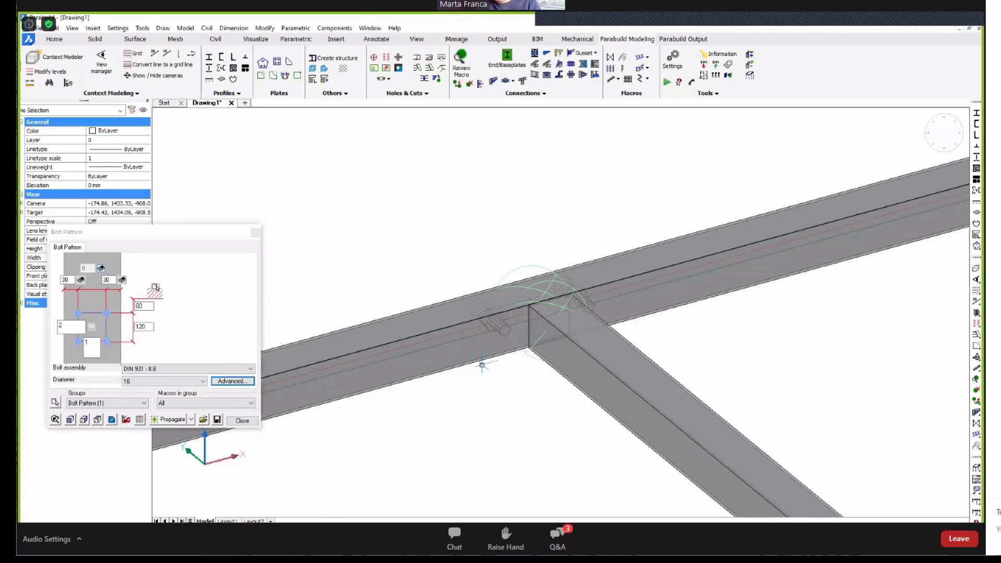
scroll(358, 248, down, 5)
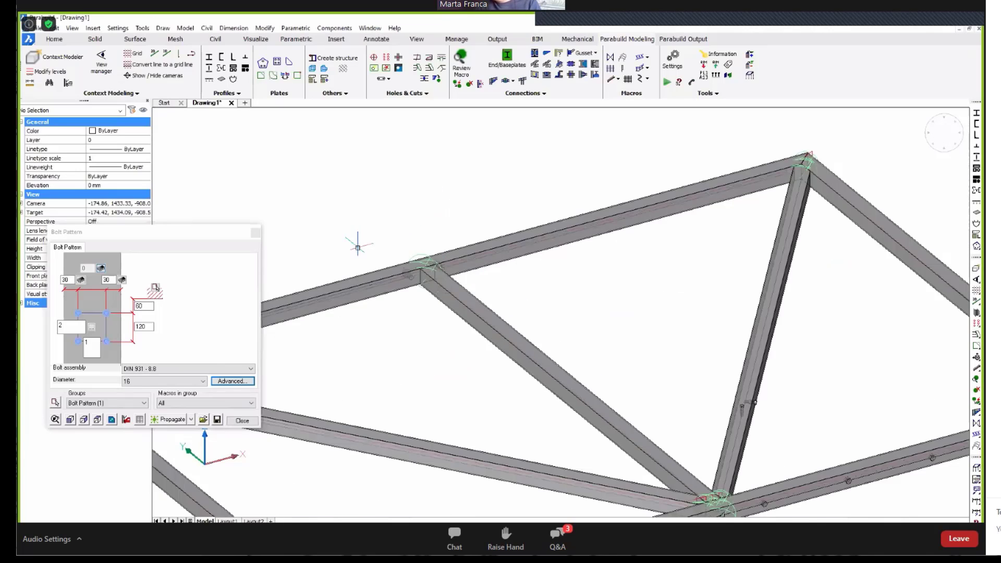
scroll(559, 335, up, 5)
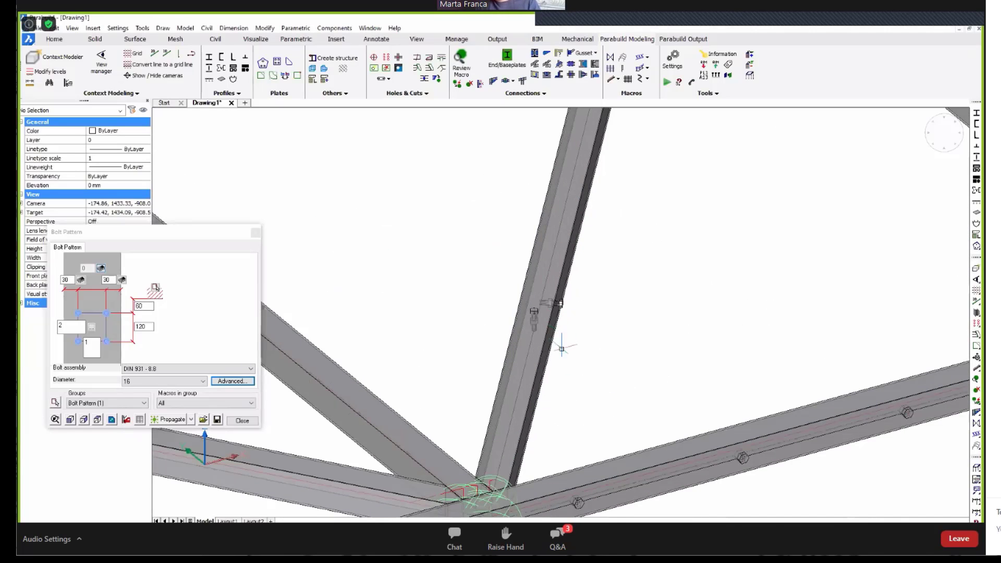
shift+middle_drag(551, 359, 479, 358)
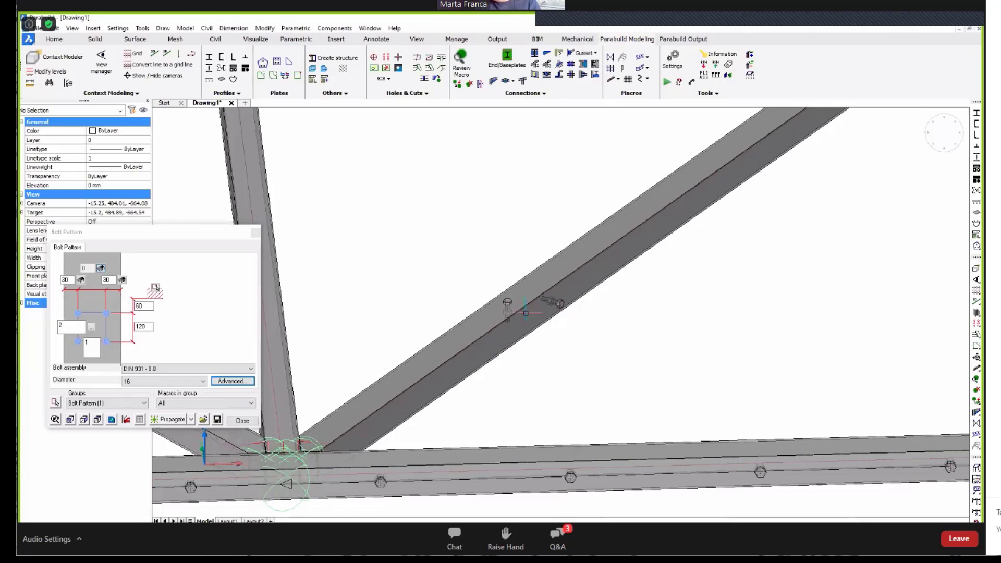
click(241, 421)
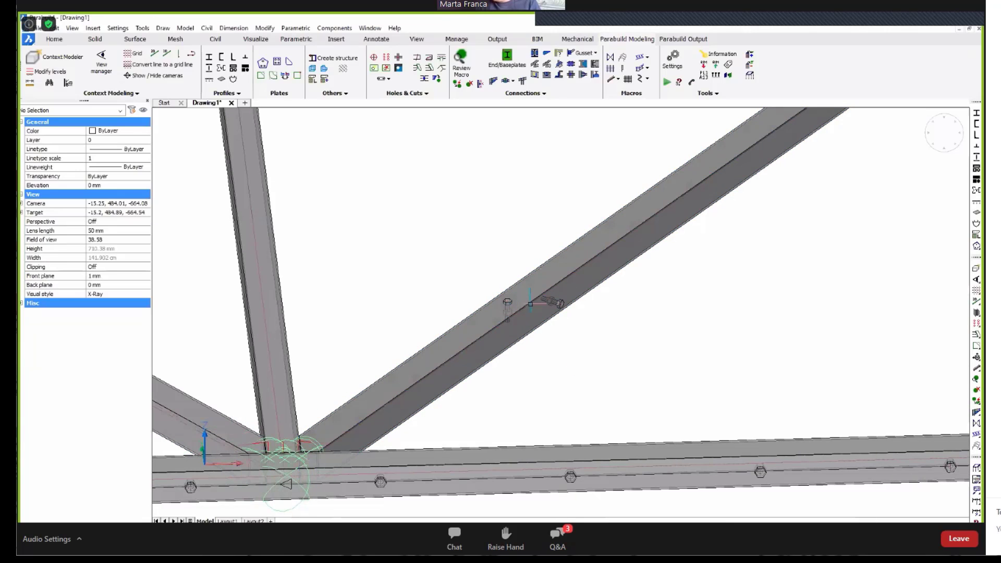
- Try the Slothole hole type on the two bolts of the right diagonal, then undo the change
scroll(559, 302, up, 3)
click(563, 302)
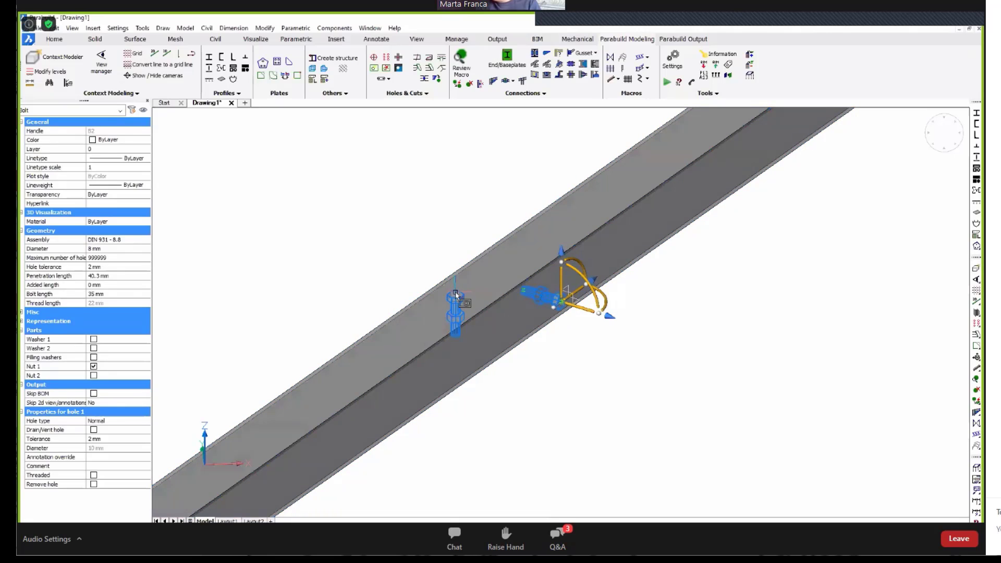
click(456, 295)
click(85, 421)
click(115, 422)
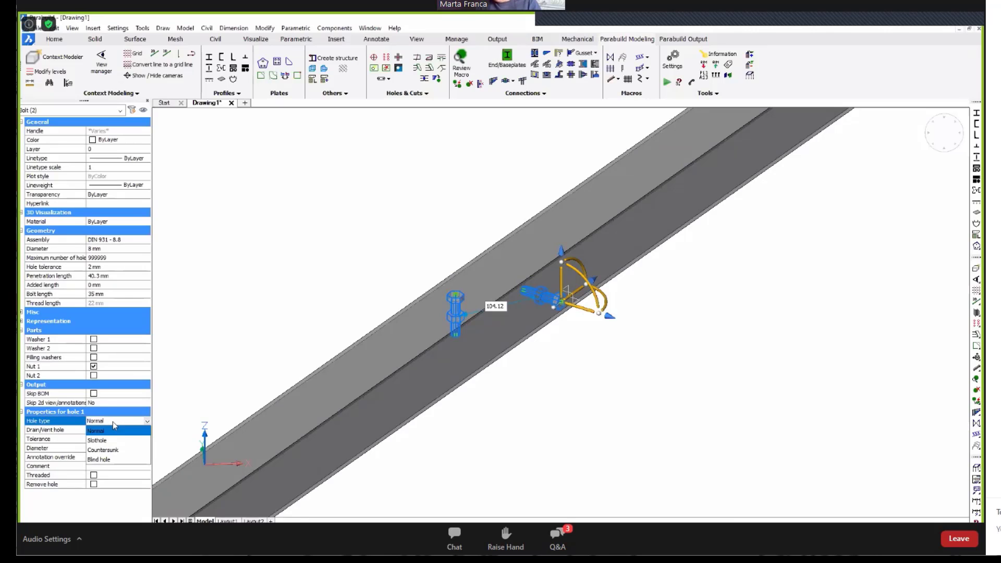
click(109, 441)
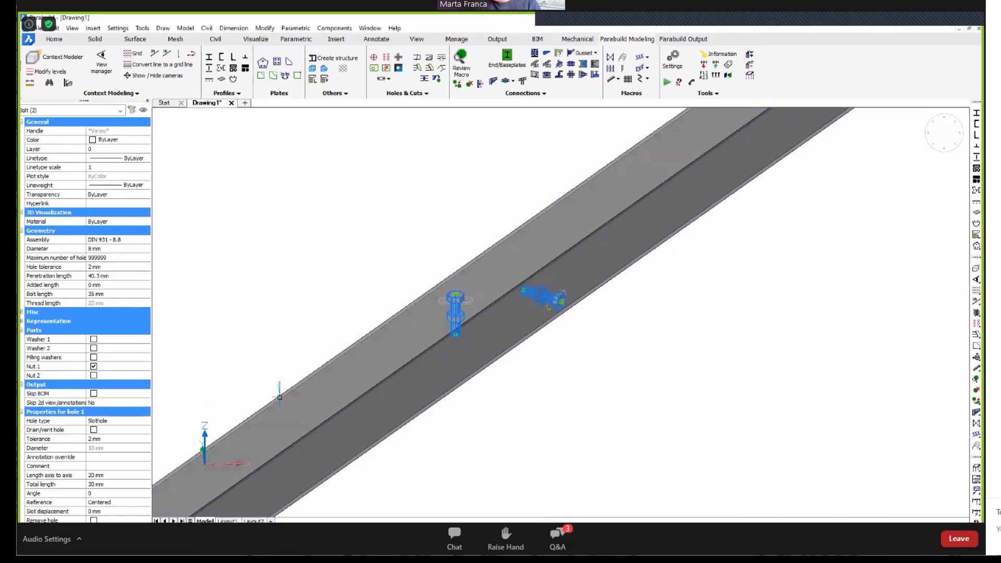
key(ctrl+z)
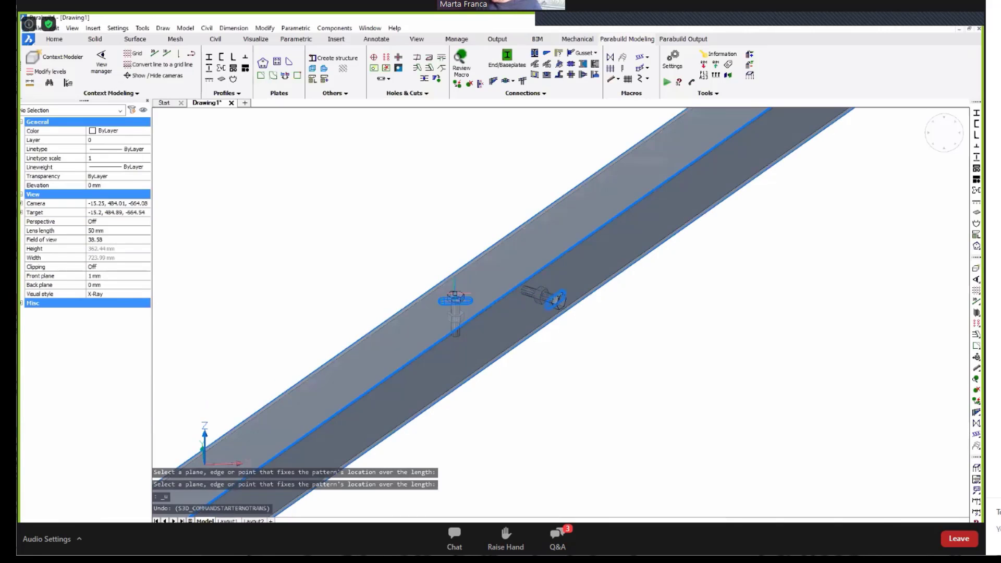
key(ctrl+z)
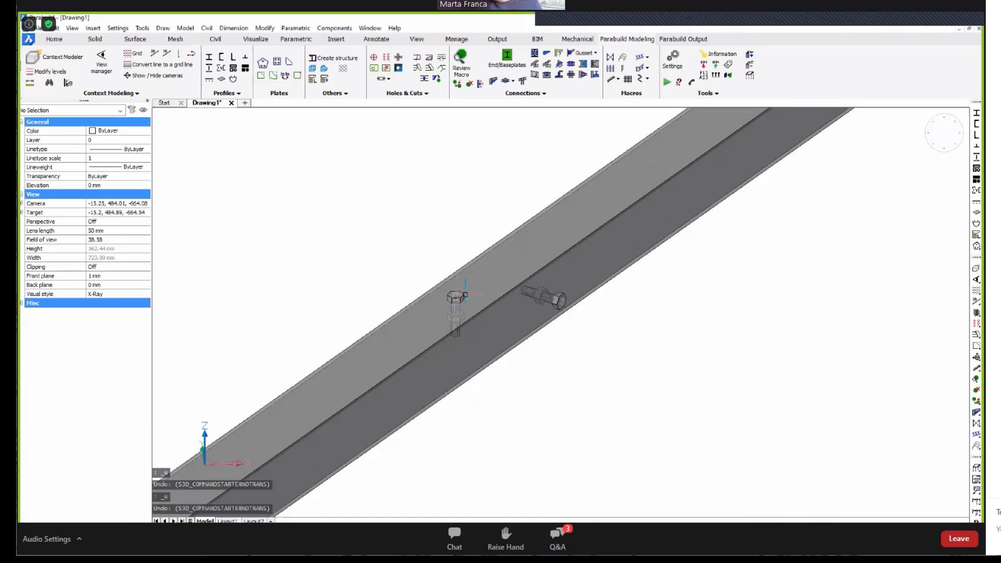
- Make the holes of both bolts on the right diagonal threaded, remove their Nut 1, and inspect the side bolt up close
click(462, 296)
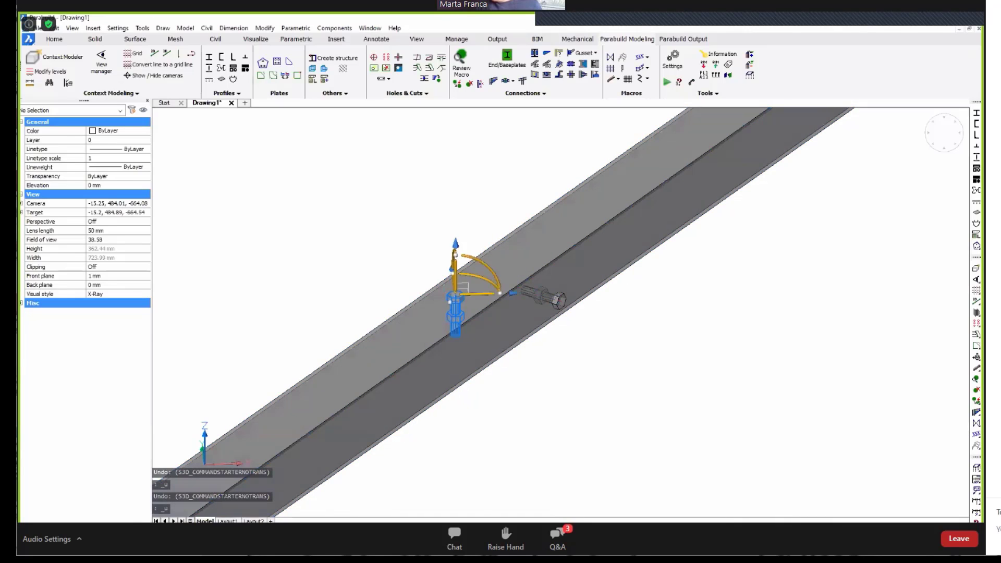
click(563, 302)
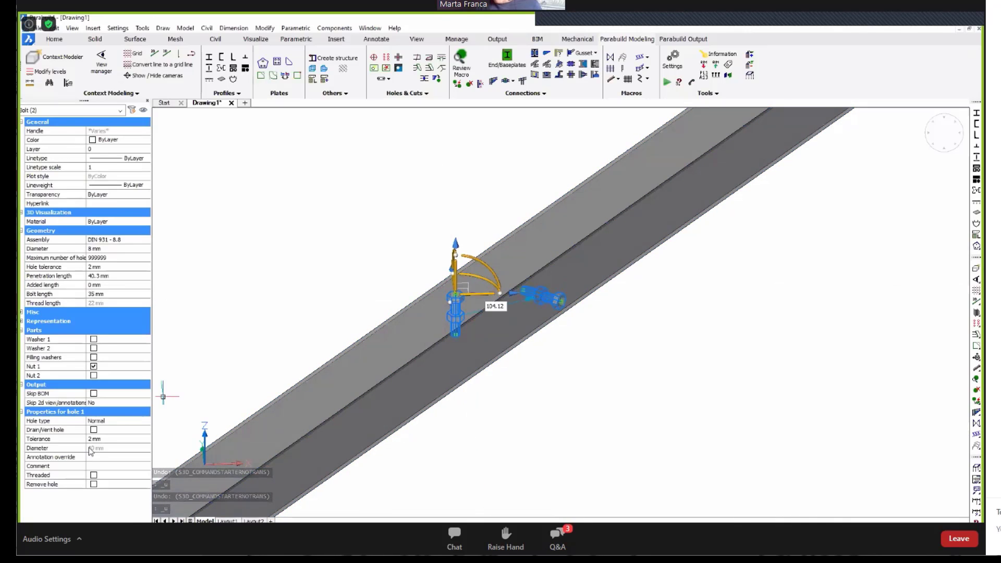
click(94, 476)
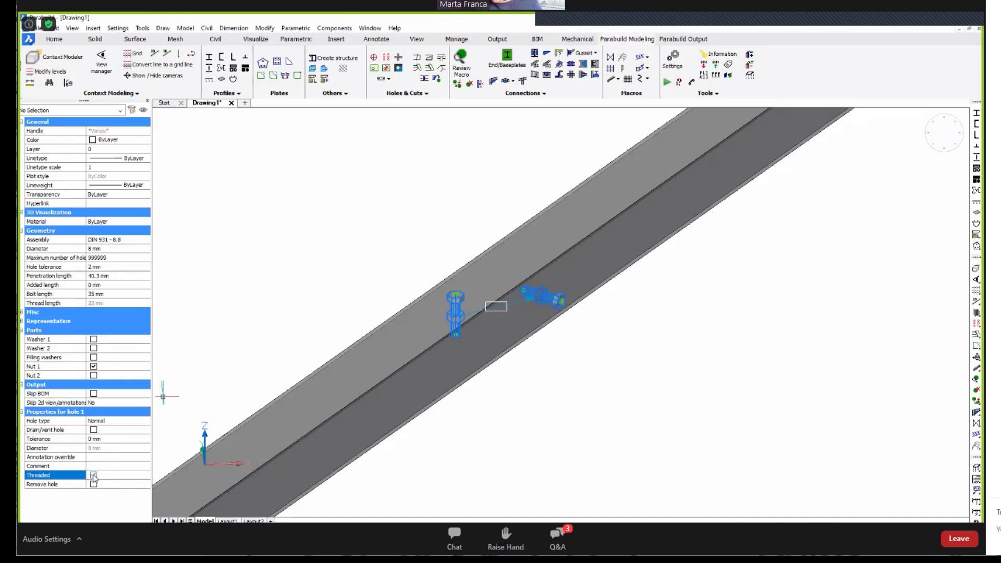
click(93, 367)
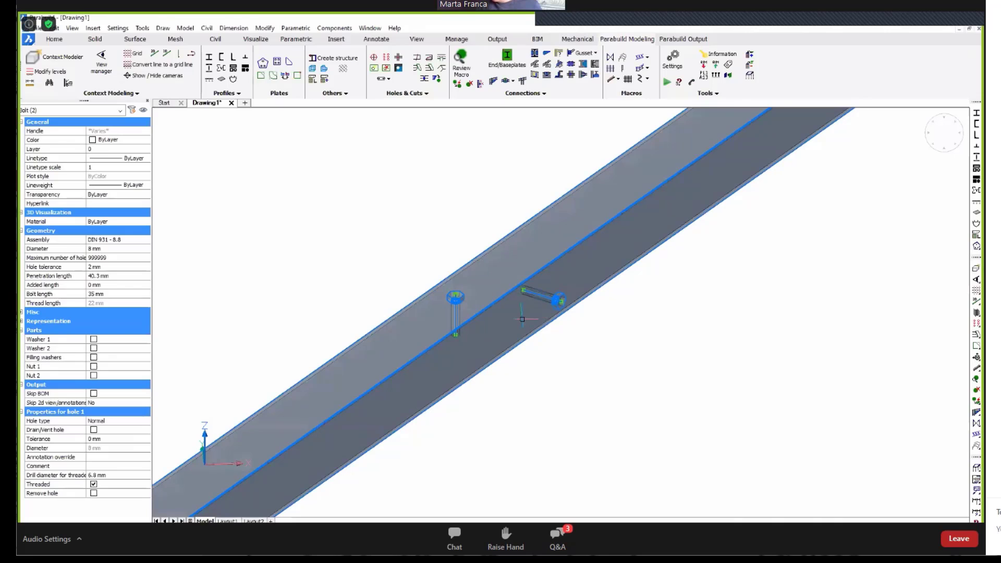
scroll(528, 335, up, 3)
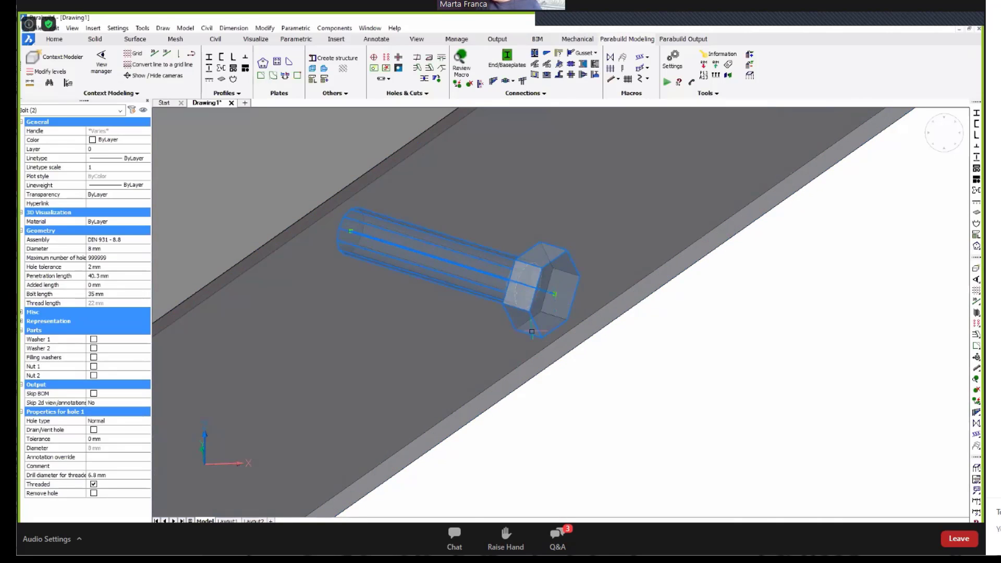
mouse_move(509, 373)
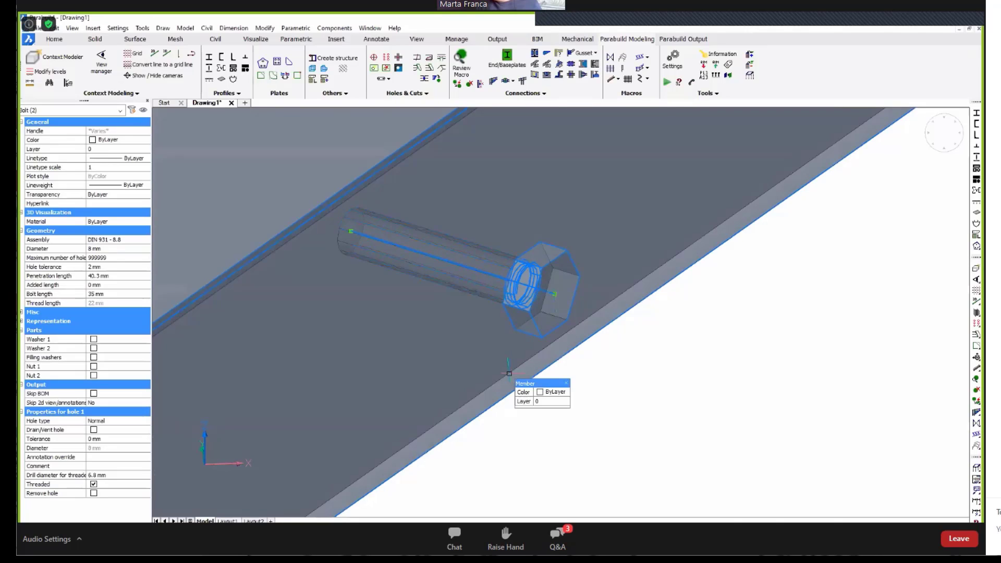
scroll(509, 374, down, 6)
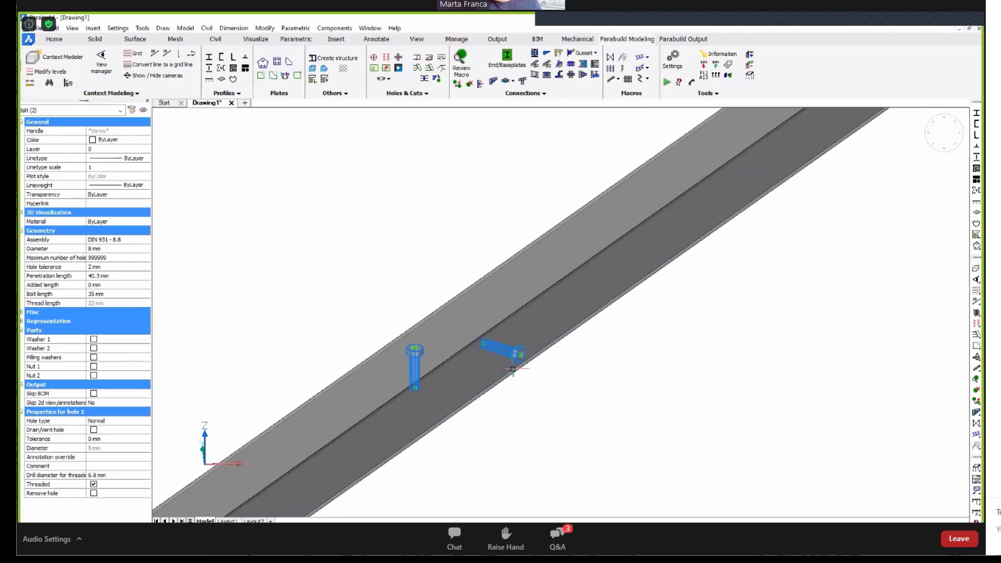
scroll(471, 375, down, 6)
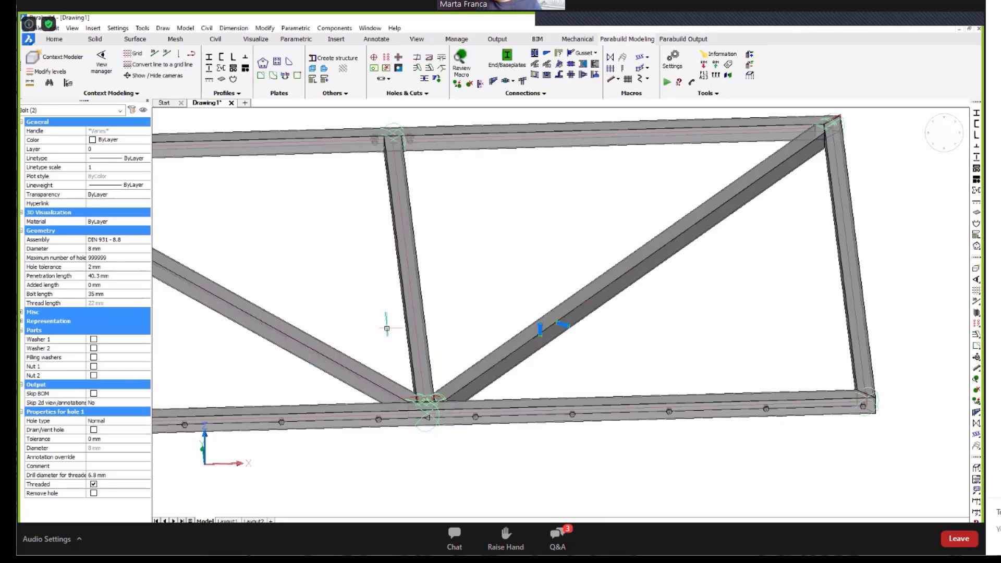
middle_drag(389, 329, 469, 333)
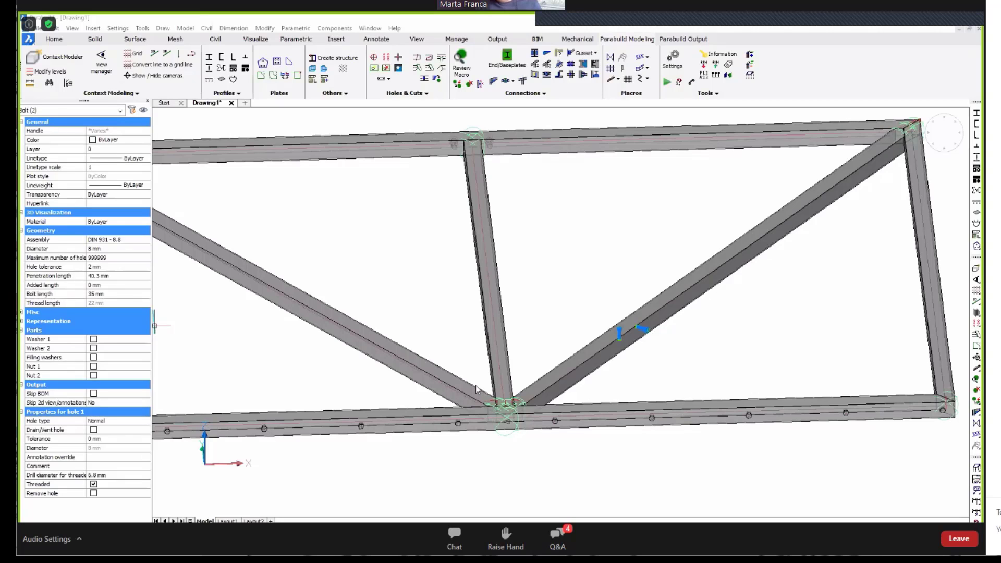
click(858, 202)
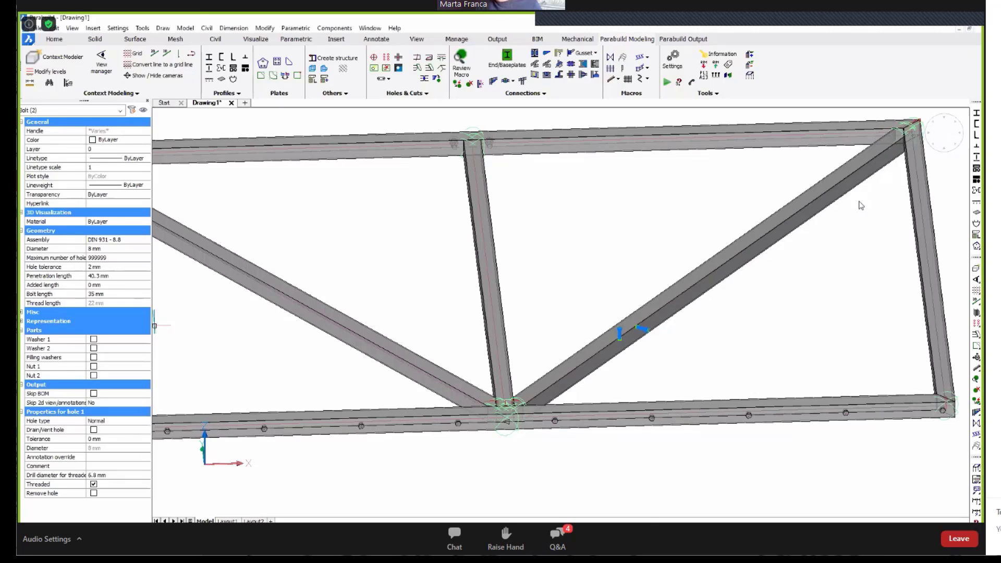
click(853, 241)
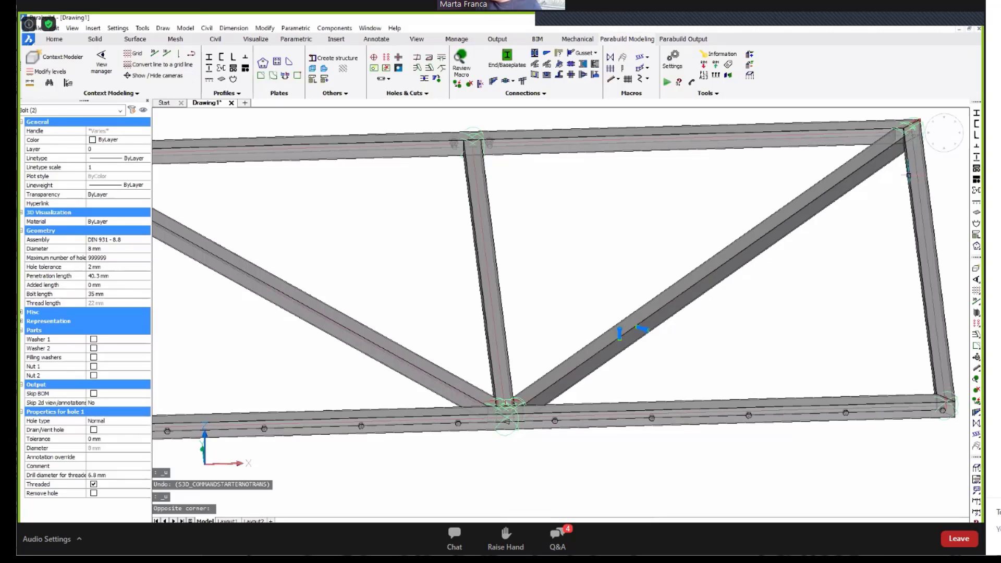
- Weld all other frame members, chosen with a crossing selection over the frame's lower half, to the top beam
click(928, 147)
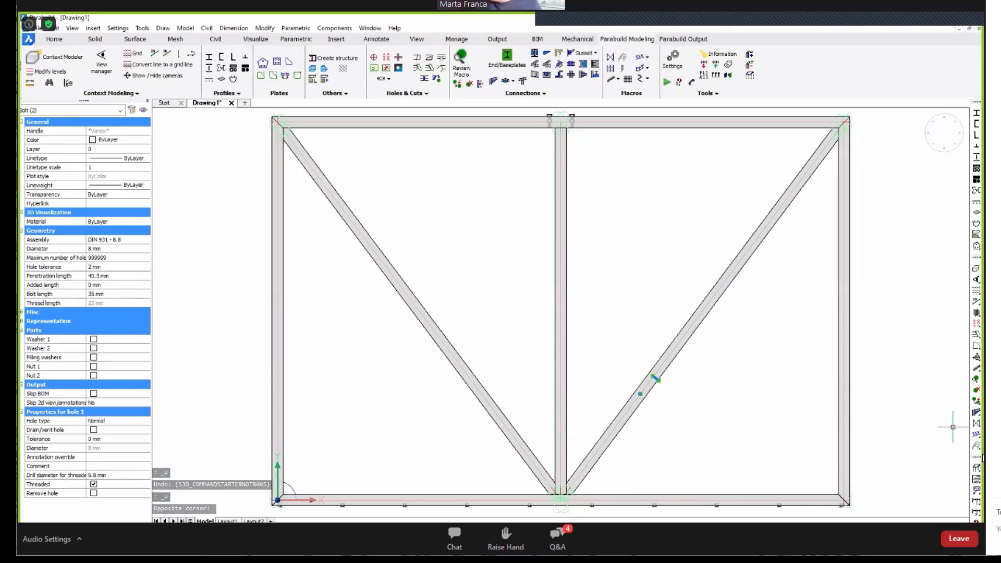
click(977, 468)
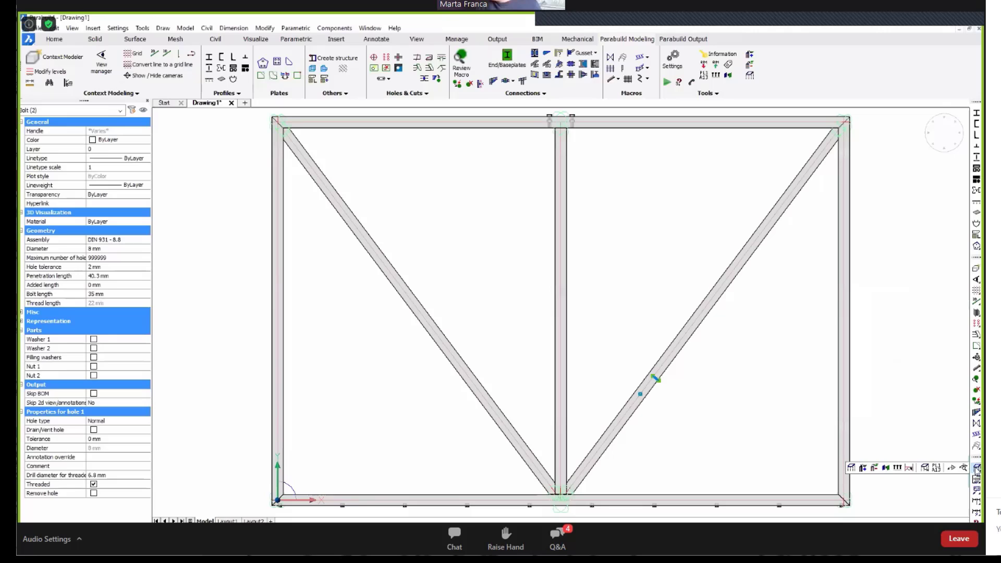
click(862, 467)
scroll(567, 366, down, 3)
click(767, 346)
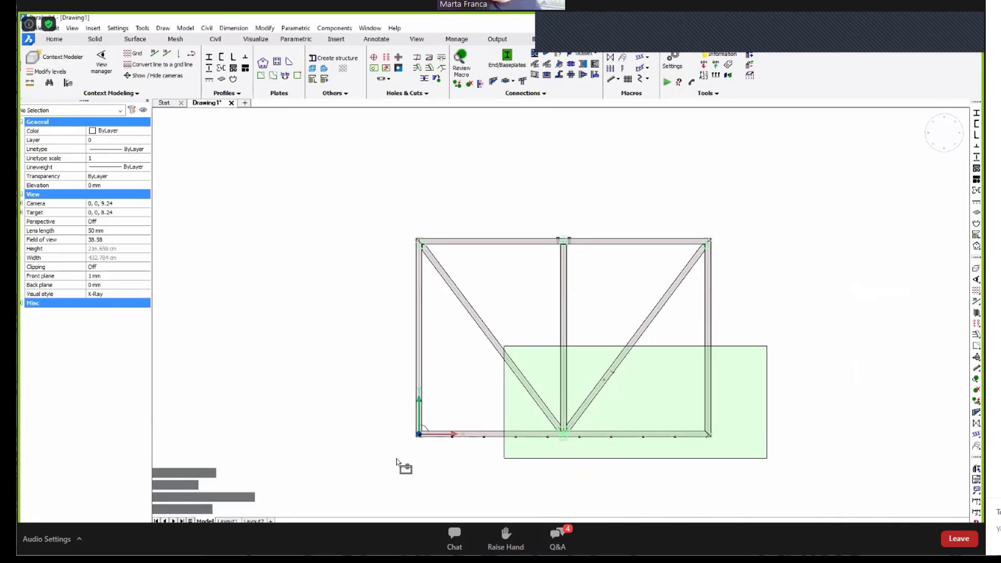
click(389, 456)
key(Return)
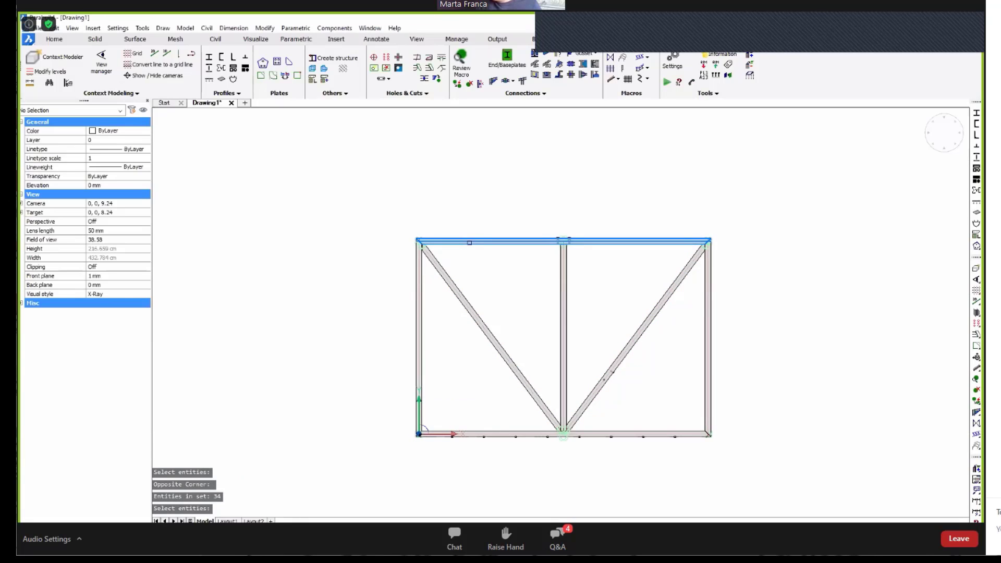
click(469, 242)
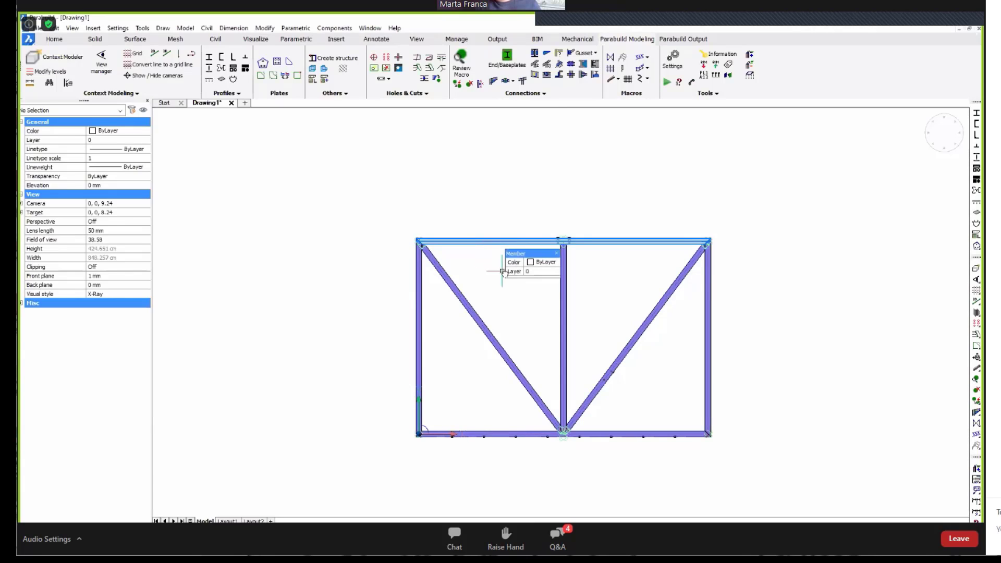
- Try assembly selection, return to single object selection, and test it by selecting the right diagonal
middle_drag(502, 271, 450, 292)
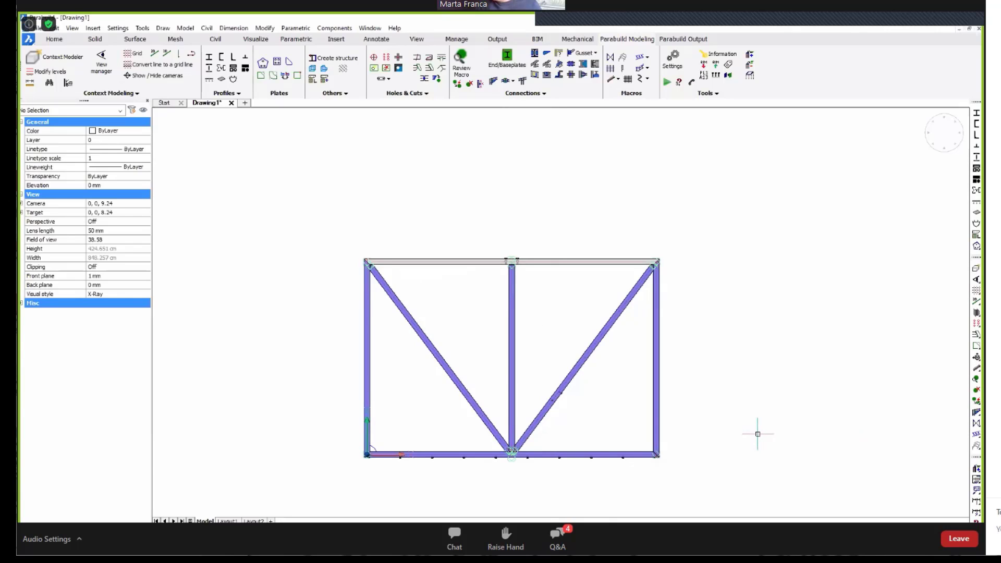
mouse_move(975, 469)
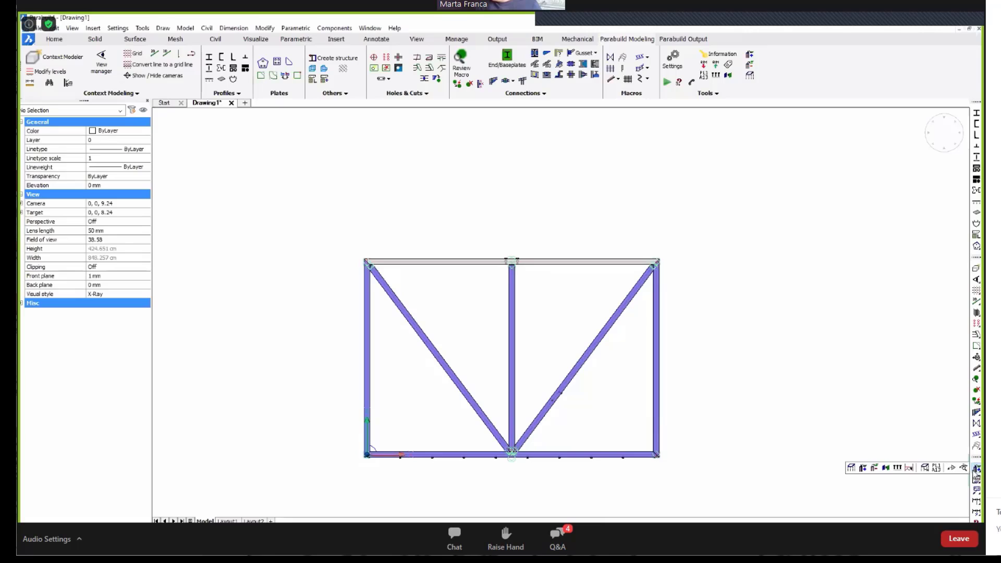
click(851, 468)
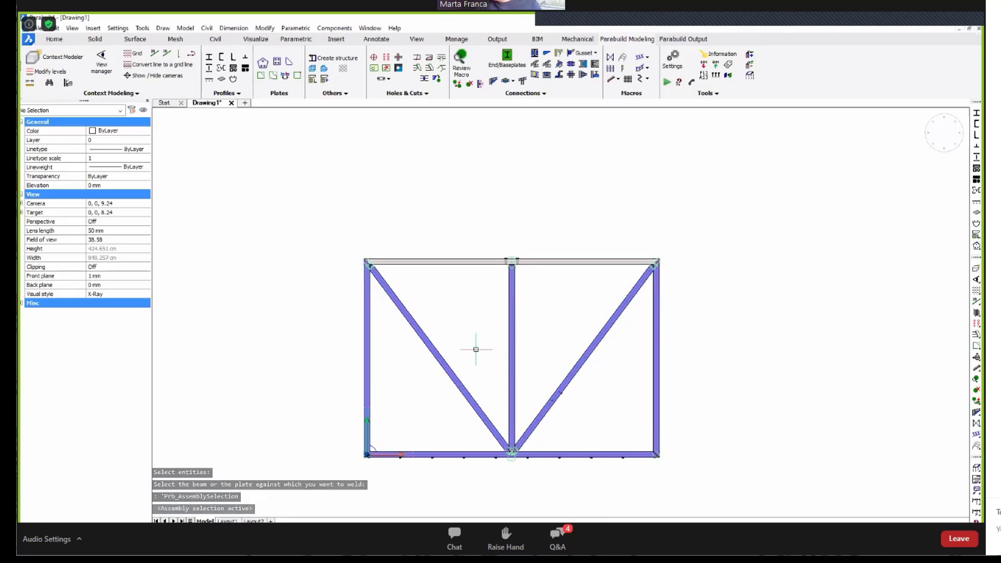
mouse_move(459, 391)
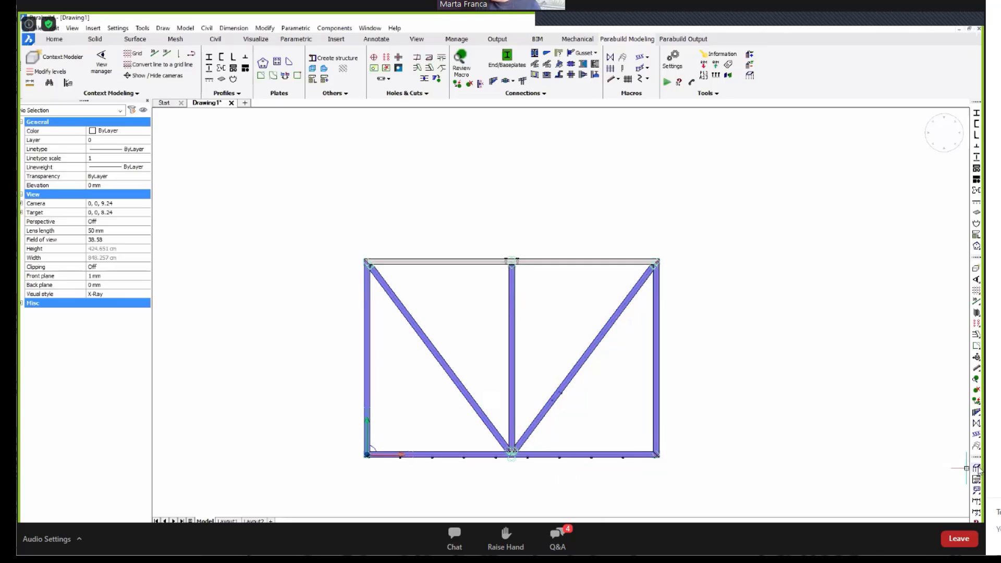
click(583, 359)
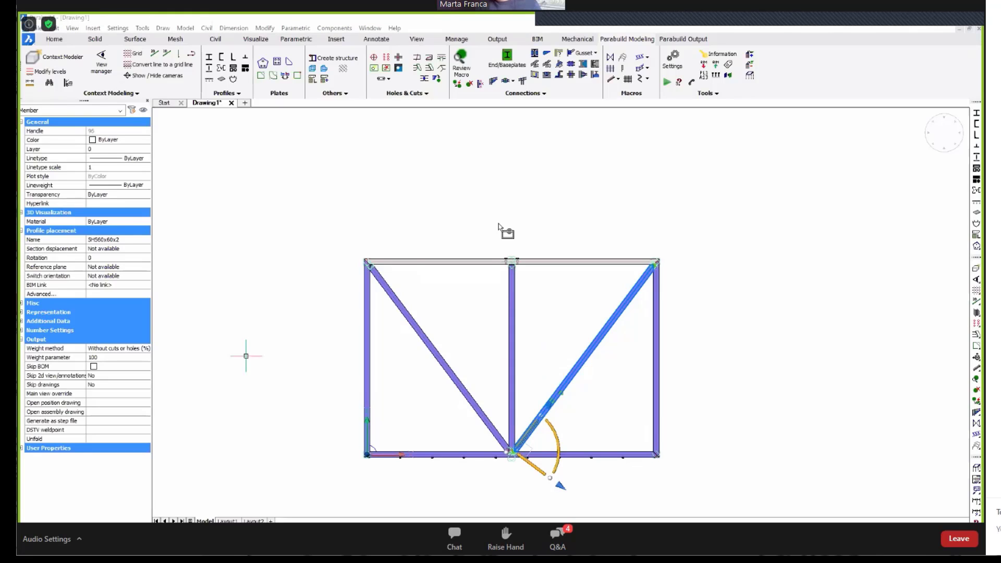
drag(520, 206, 496, 224)
middle_drag(523, 255, 487, 241)
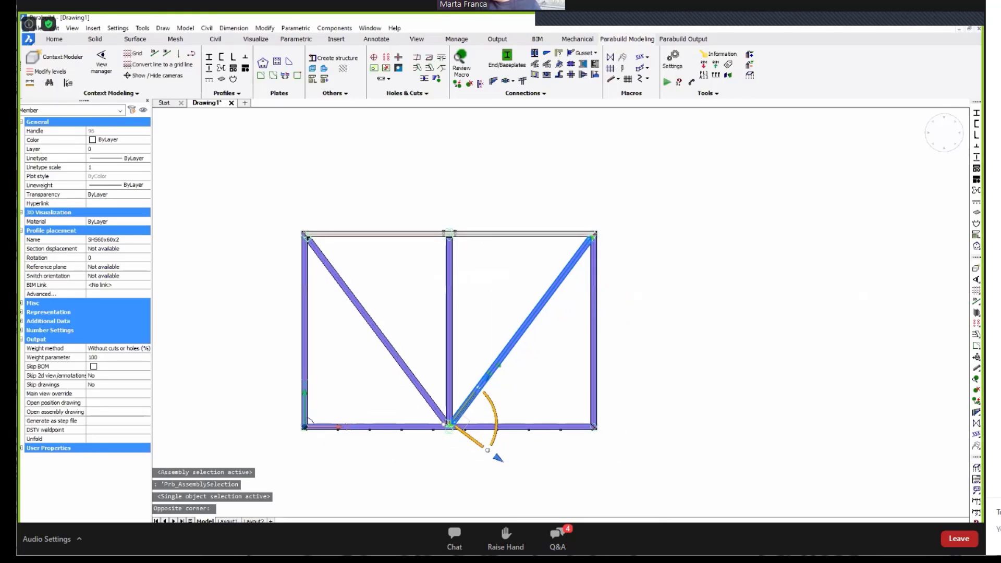
key(Escape)
- Stretch the right end of the top beam upward above the corner so the beam slopes
scroll(589, 232, up, 3)
scroll(587, 230, up, 2)
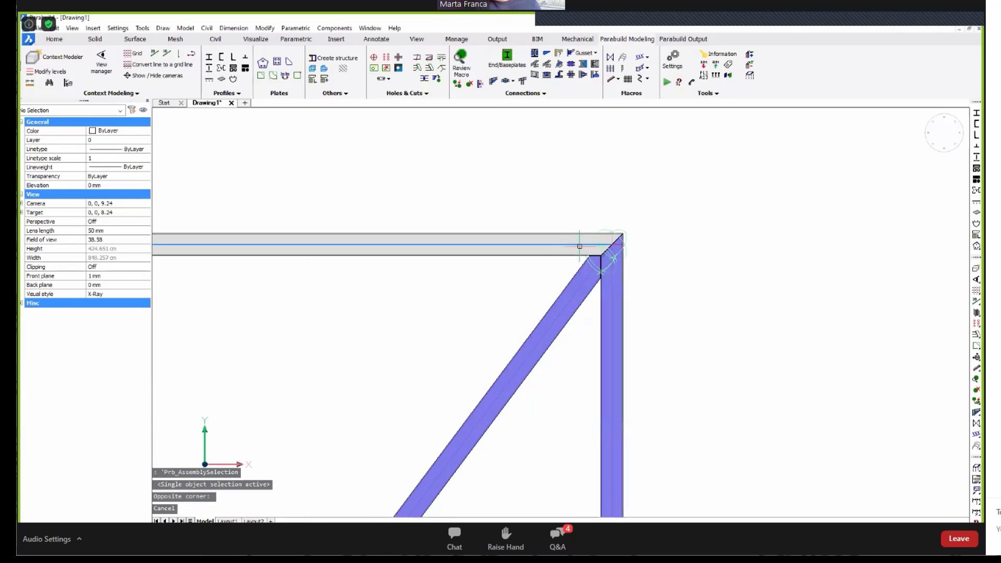
scroll(572, 240, up, 2)
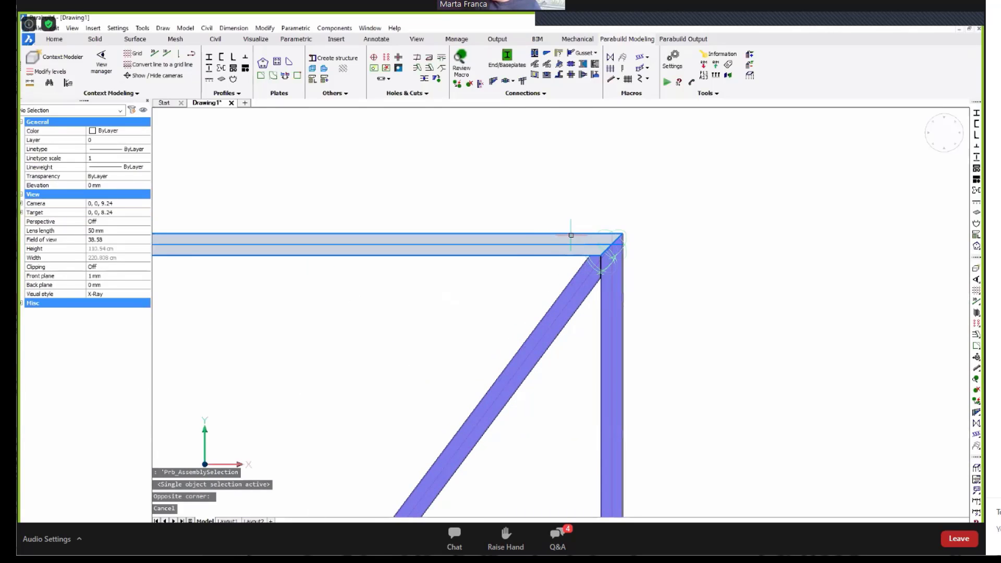
click(570, 235)
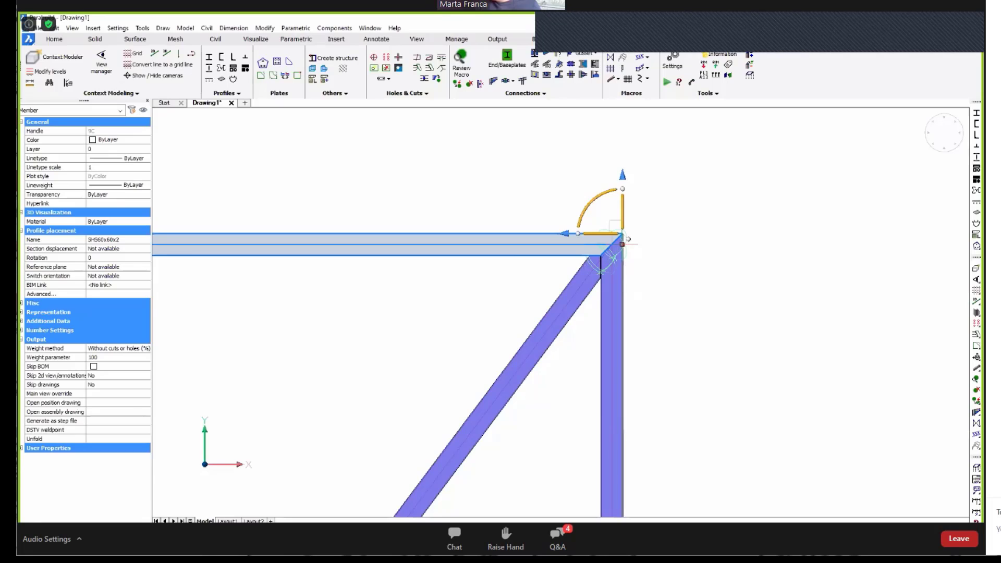
click(622, 244)
scroll(622, 244, down, 5)
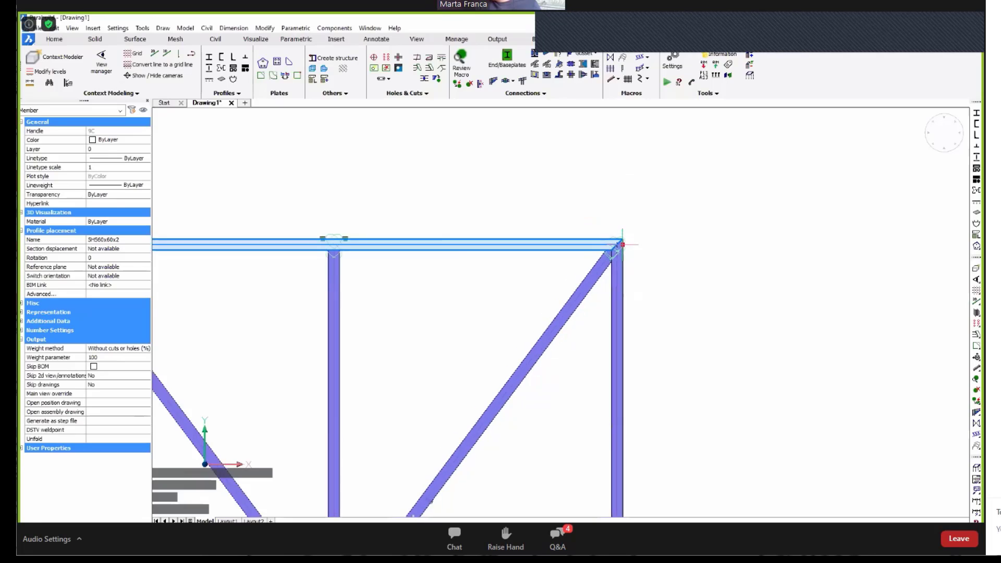
click(630, 207)
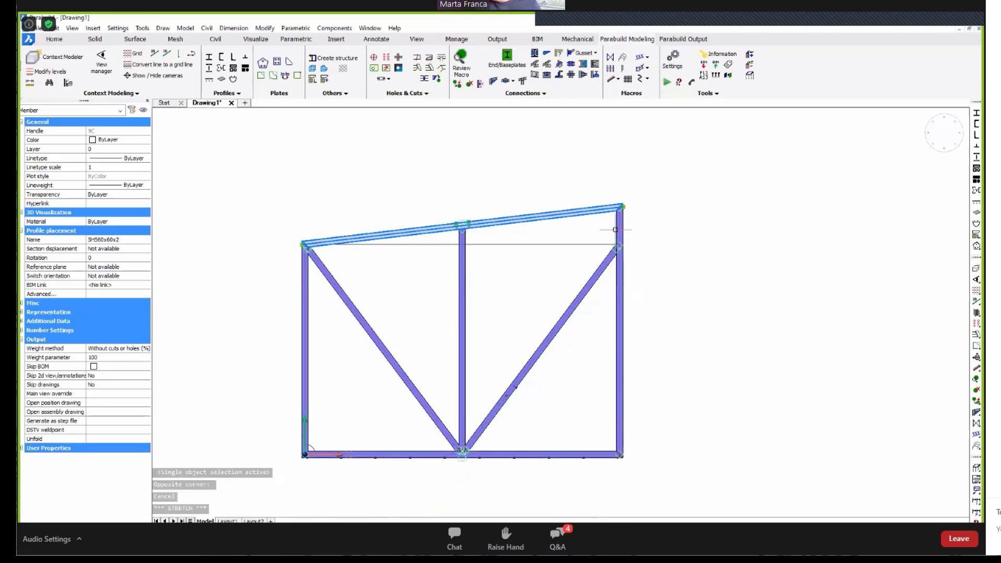
- Examine the right corner joint and the bolted middle post joint of the sloped top beam, leaving nothing selected
scroll(627, 227, up, 4)
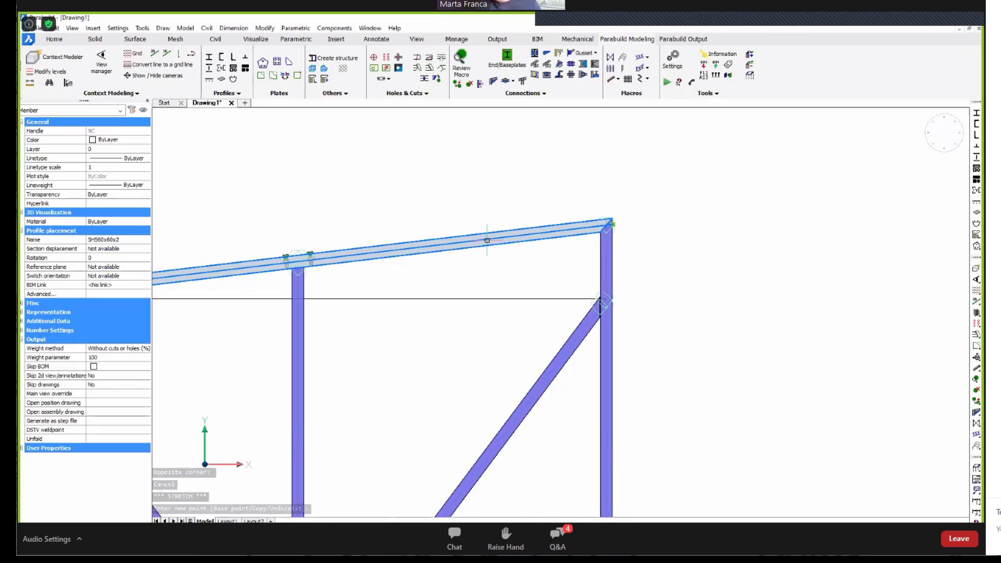
scroll(610, 221, up, 4)
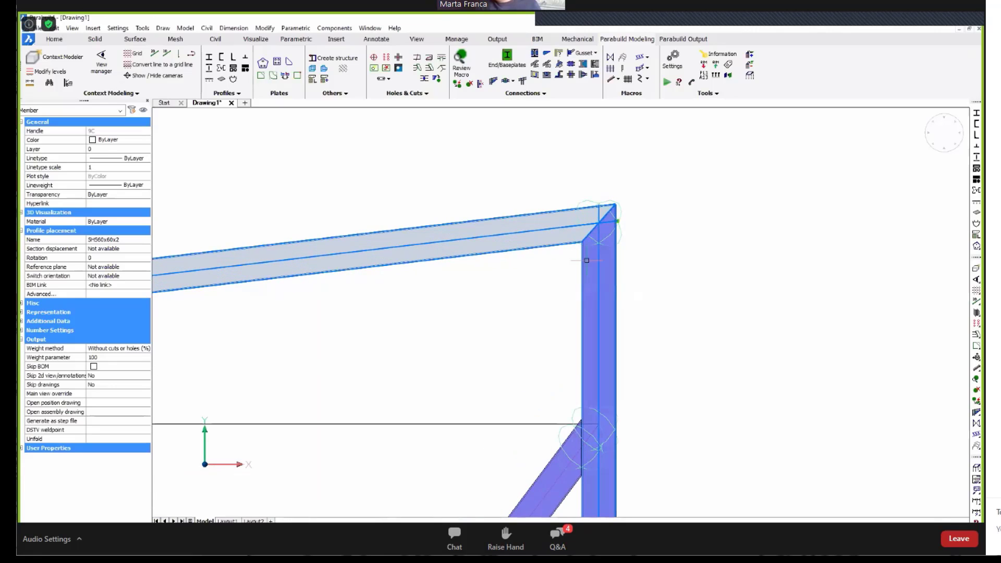
scroll(634, 233, down, 4)
scroll(342, 272, up, 3)
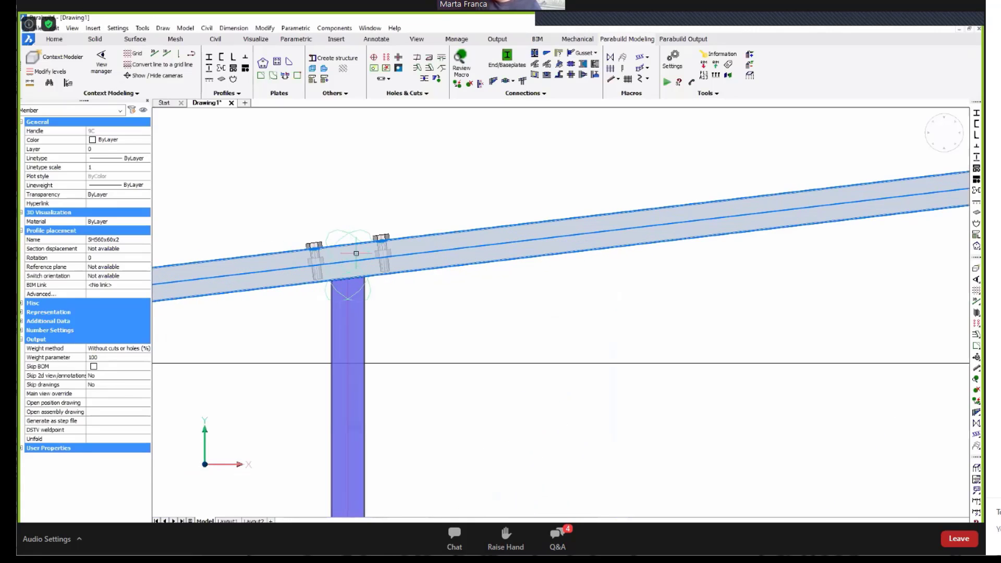
scroll(359, 277, down, 1)
scroll(359, 278, down, 3)
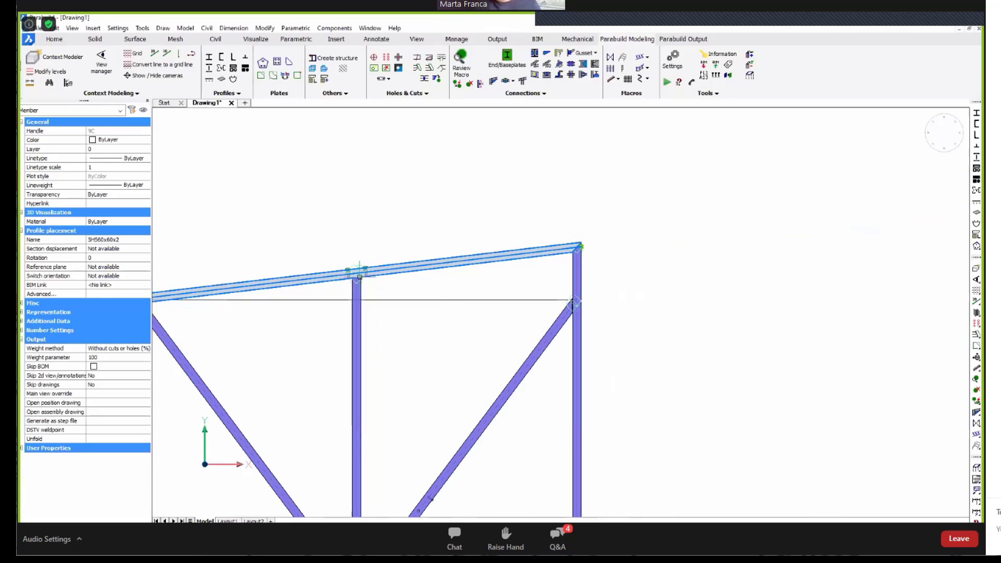
key(Escape)
key(Escape)
- Delete the two connection symbols where the middle post meets the top beam and the one at the upper right corner
scroll(370, 277, up, 3)
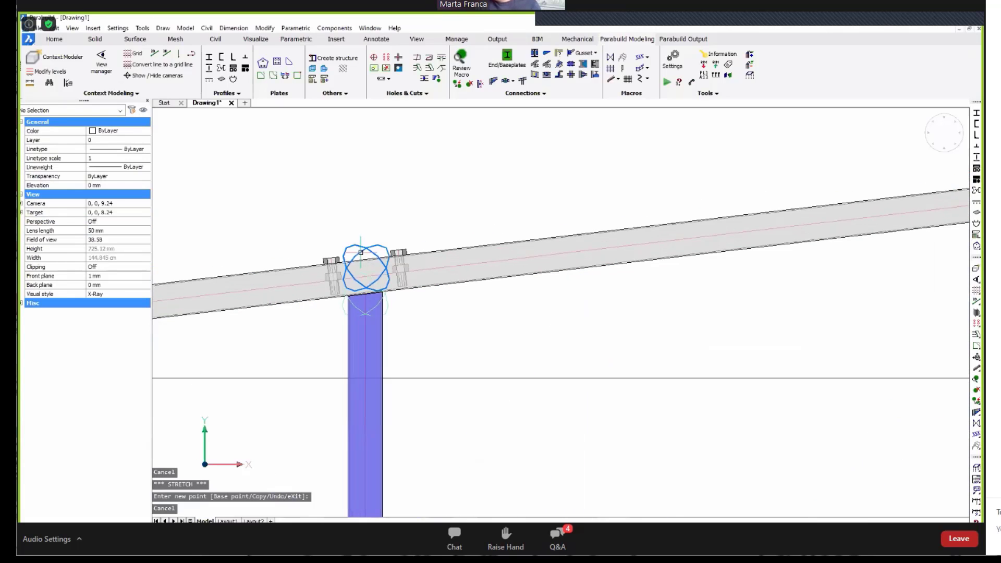
click(363, 255)
key(Escape)
click(342, 312)
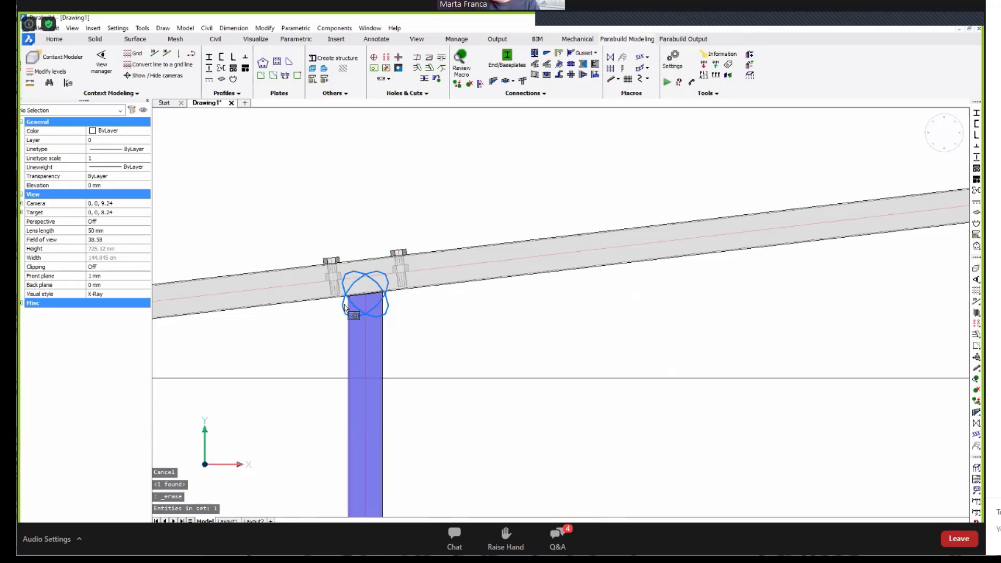
key(Delete)
scroll(290, 328, down, 3)
scroll(637, 259, up, 3)
scroll(637, 258, up, 1)
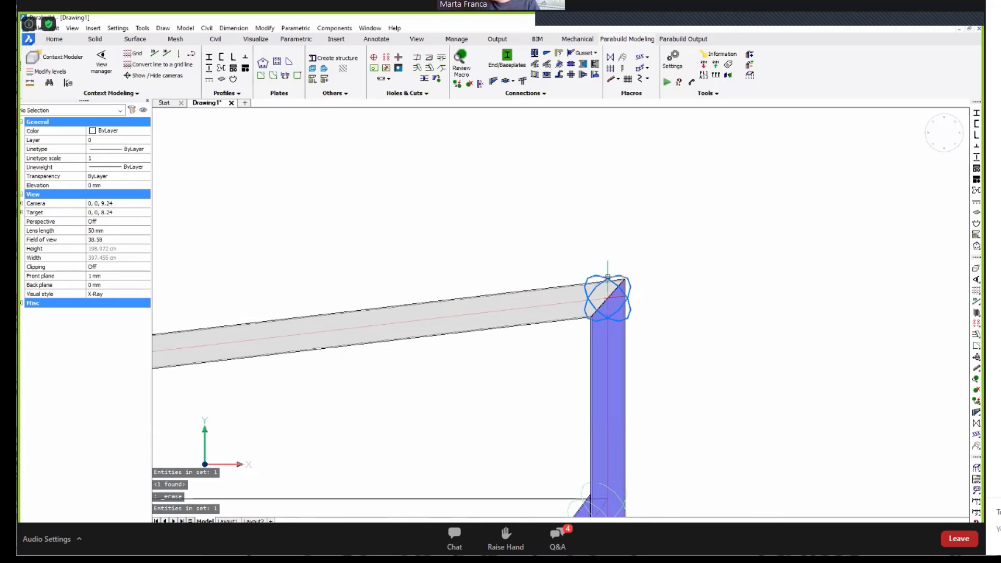
click(592, 284)
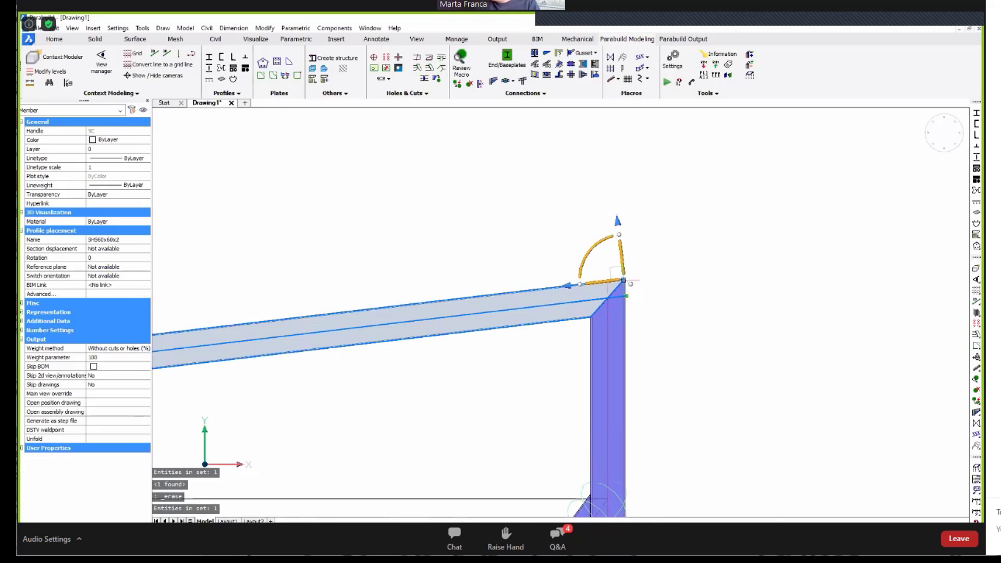
- Stretch the top beam's right end further upward, away from the right column
scroll(627, 292, down, 2)
click(626, 295)
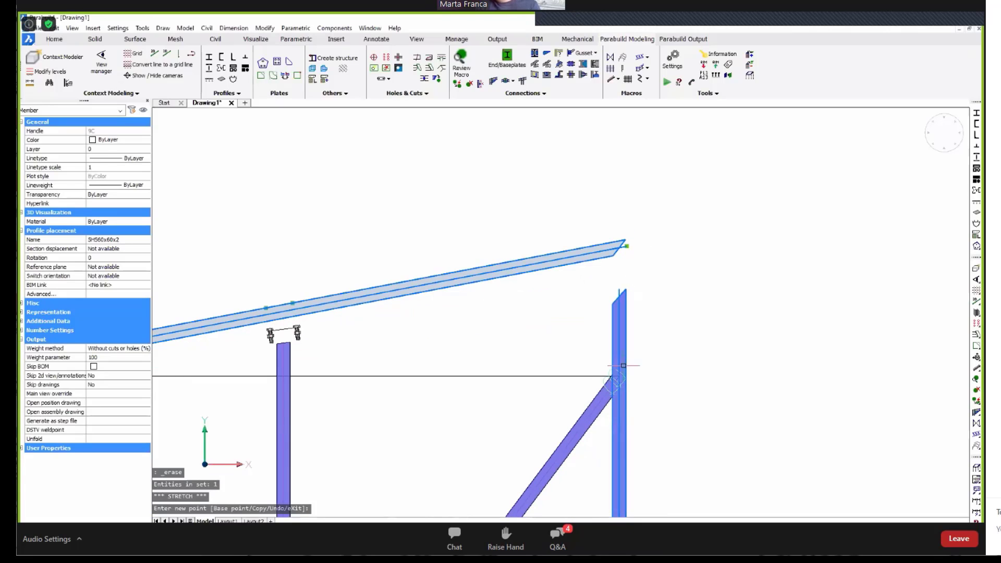
scroll(623, 366, down, 2)
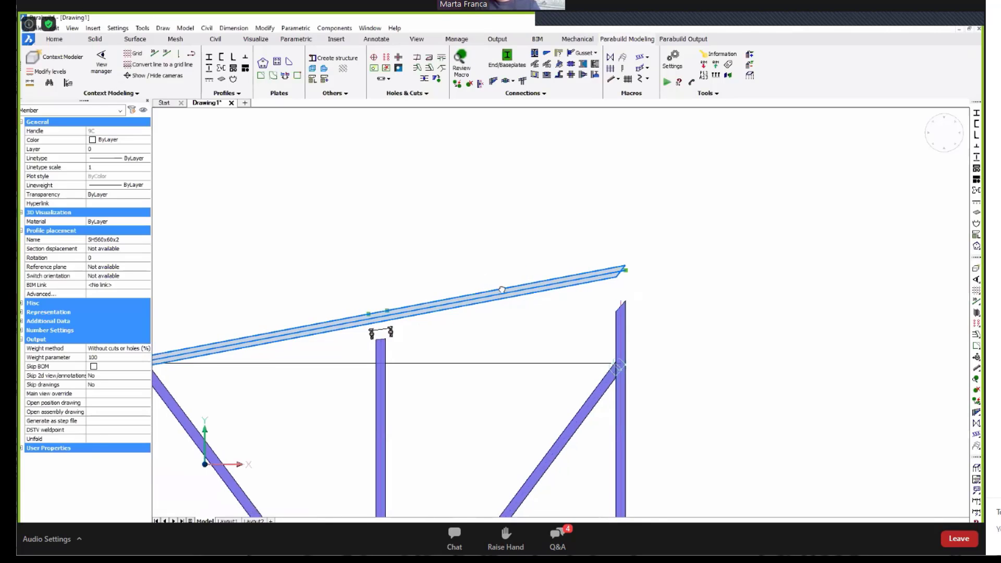
middle_drag(439, 331, 529, 261)
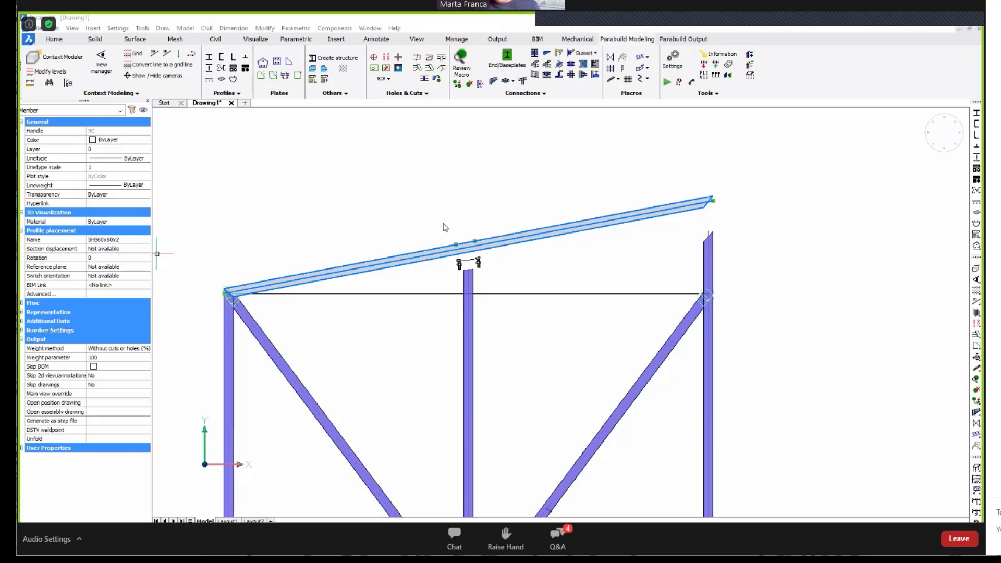
- Create a new drawing
click(360, 188)
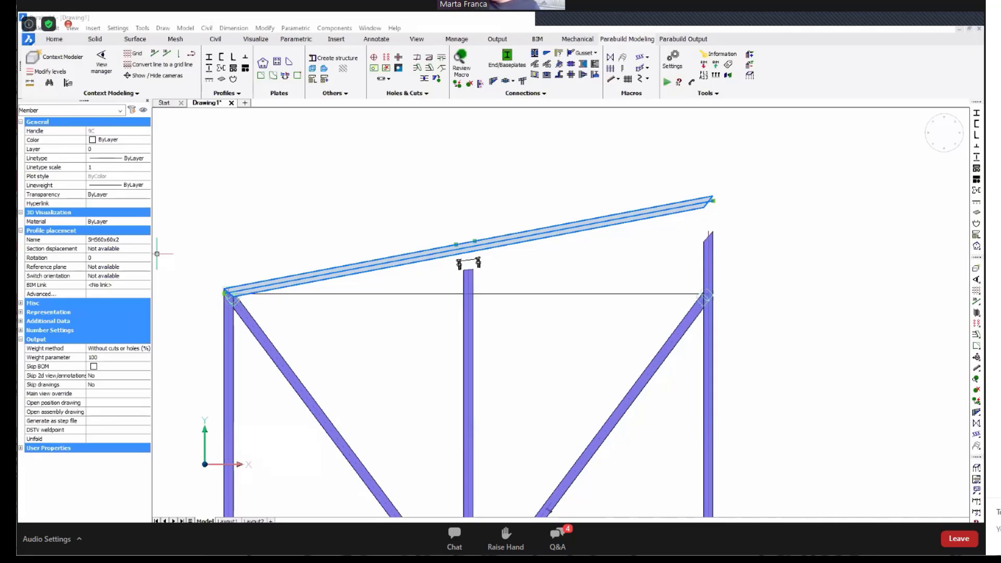
click(327, 210)
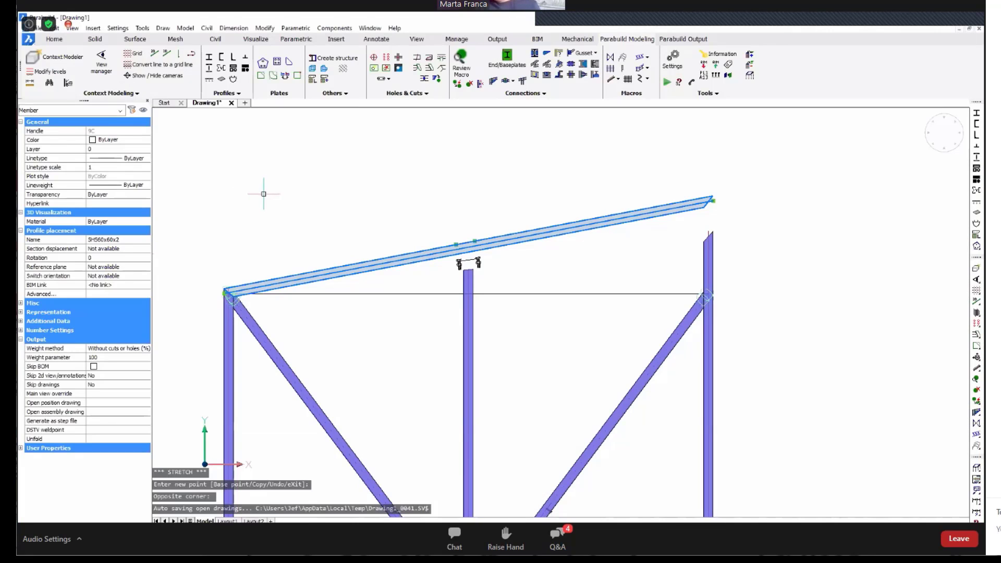
click(36, 28)
click(41, 38)
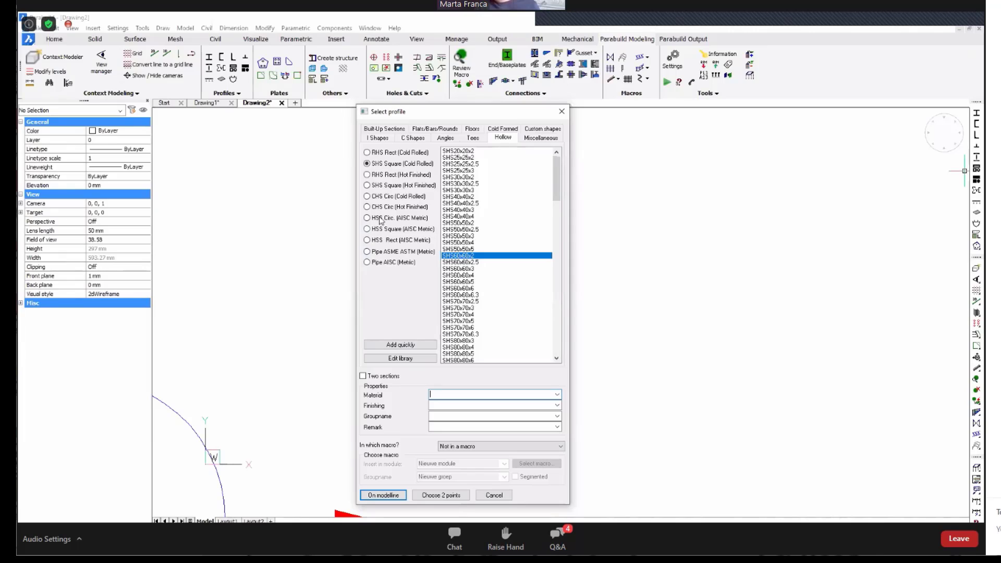
- Examine the hot-finished RHS, tee and C-shape profile lists in the profile library, returning to the hollow sections
click(381, 176)
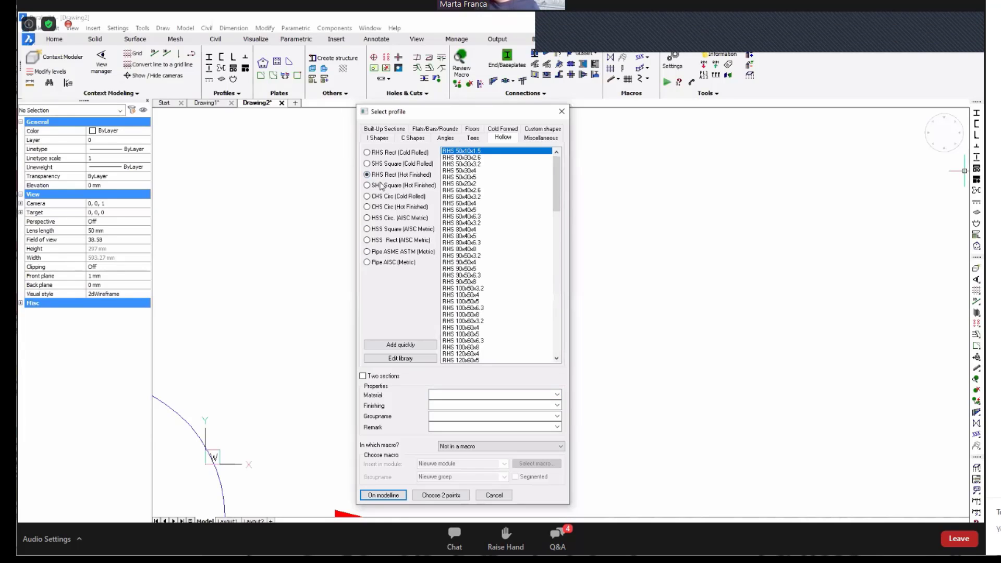
click(476, 223)
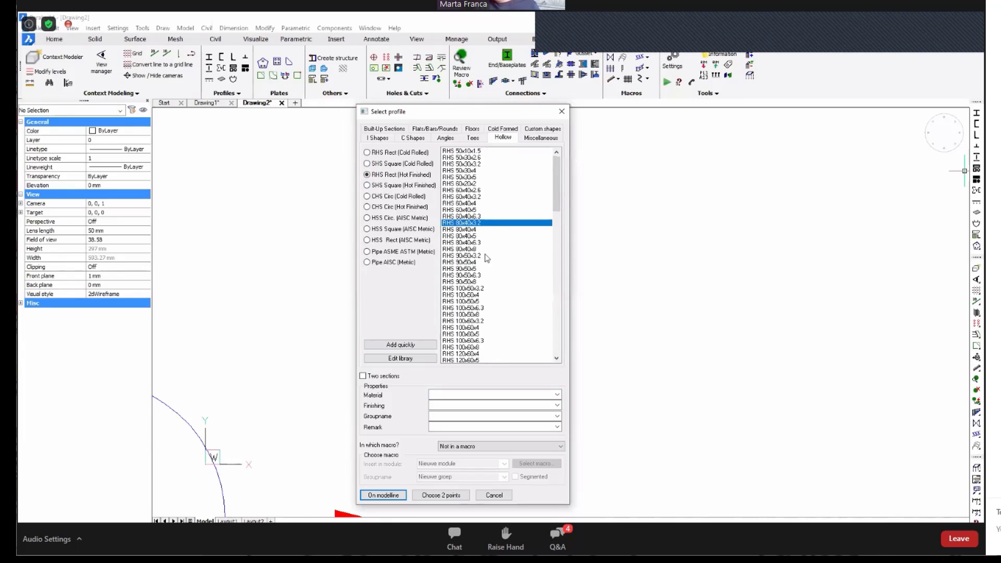
scroll(488, 256, down, 12)
scroll(488, 256, up, 12)
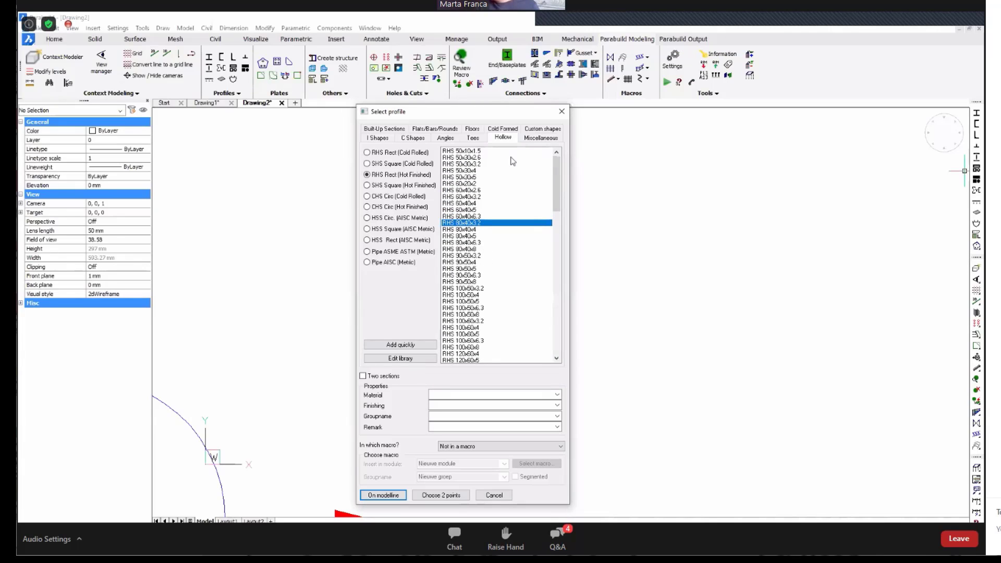
click(472, 137)
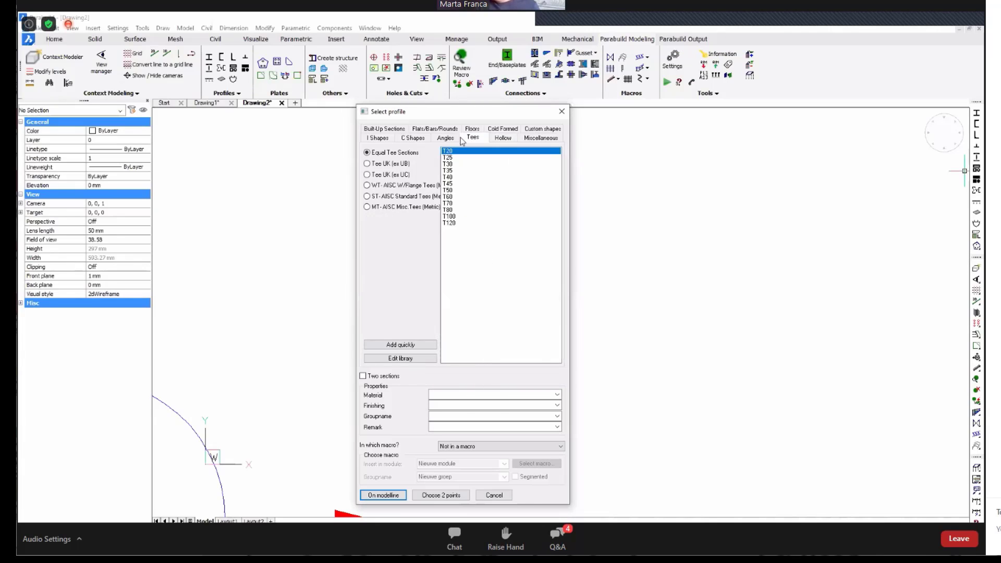
click(420, 139)
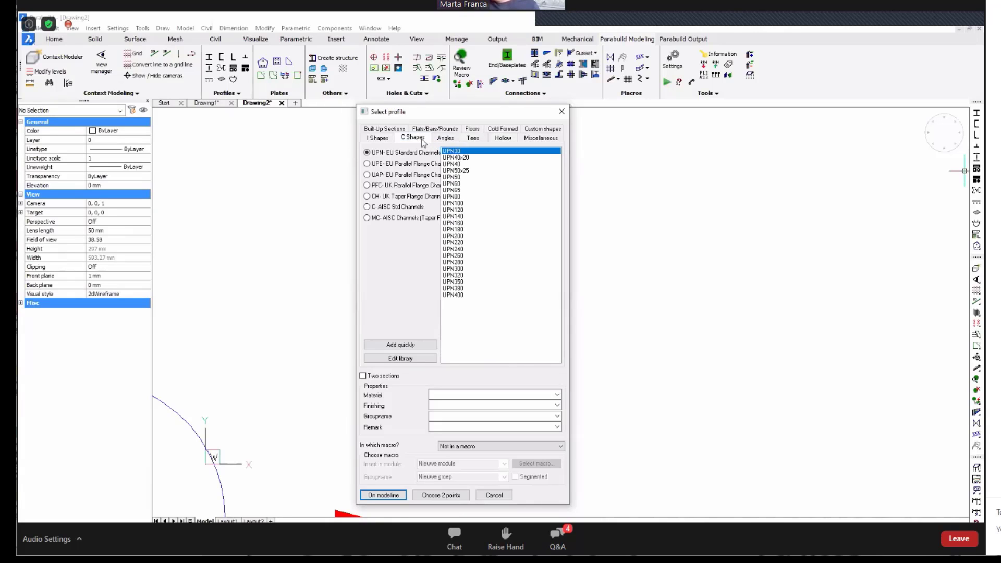
click(502, 139)
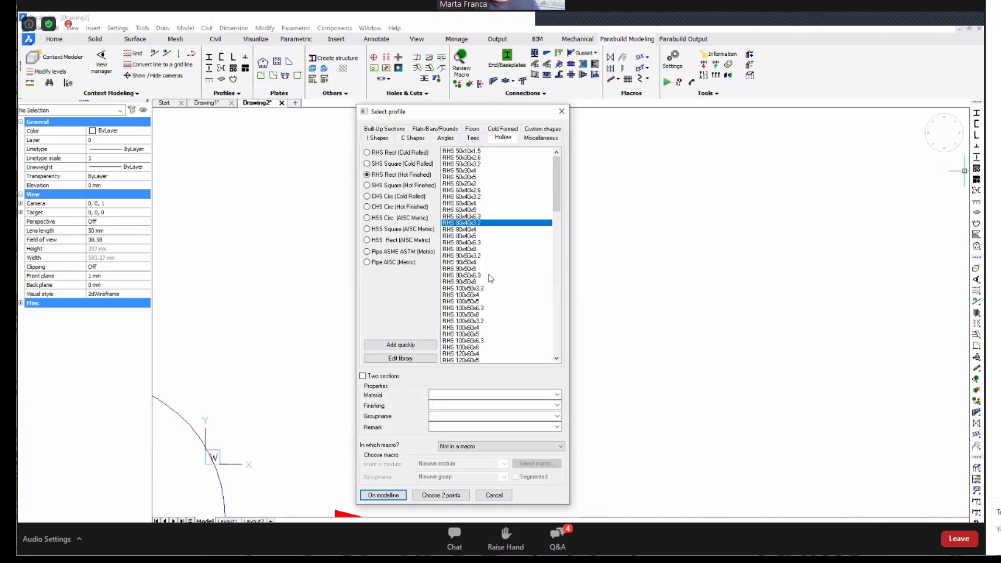
- Examine the quick-add dimension settings for the cold-rolled SHS60x60x2 profile, then cancel without adding a profile
click(403, 164)
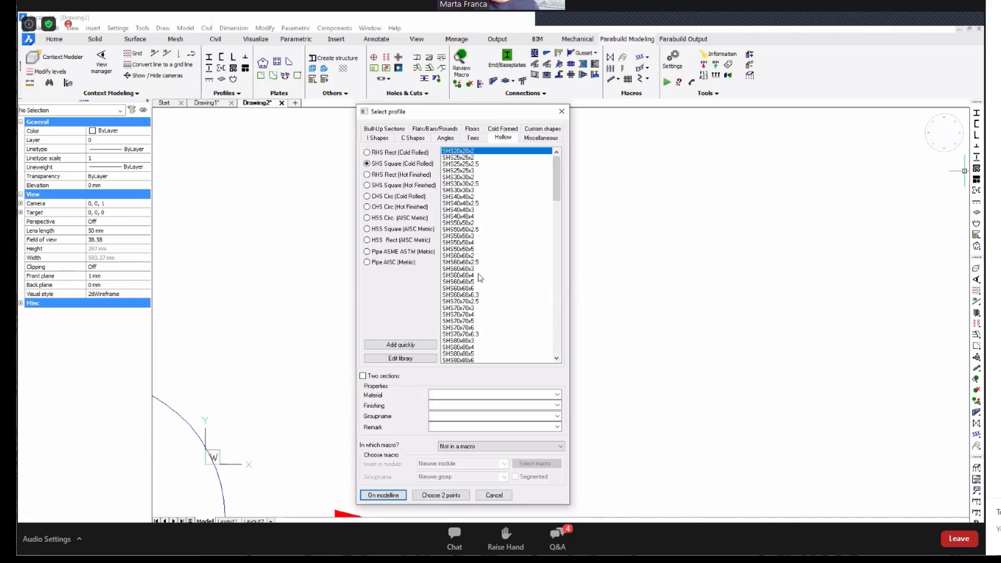
click(451, 256)
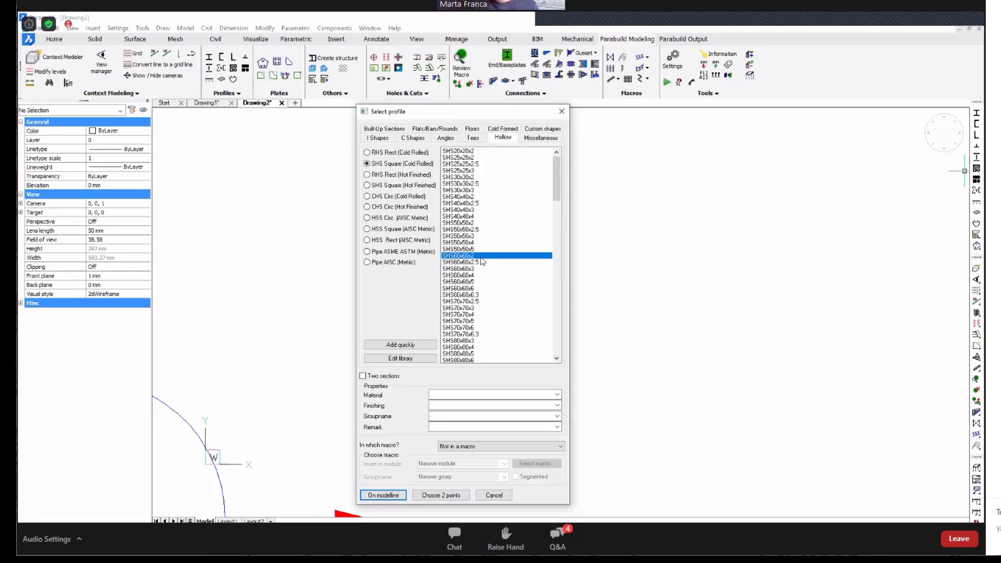
click(400, 345)
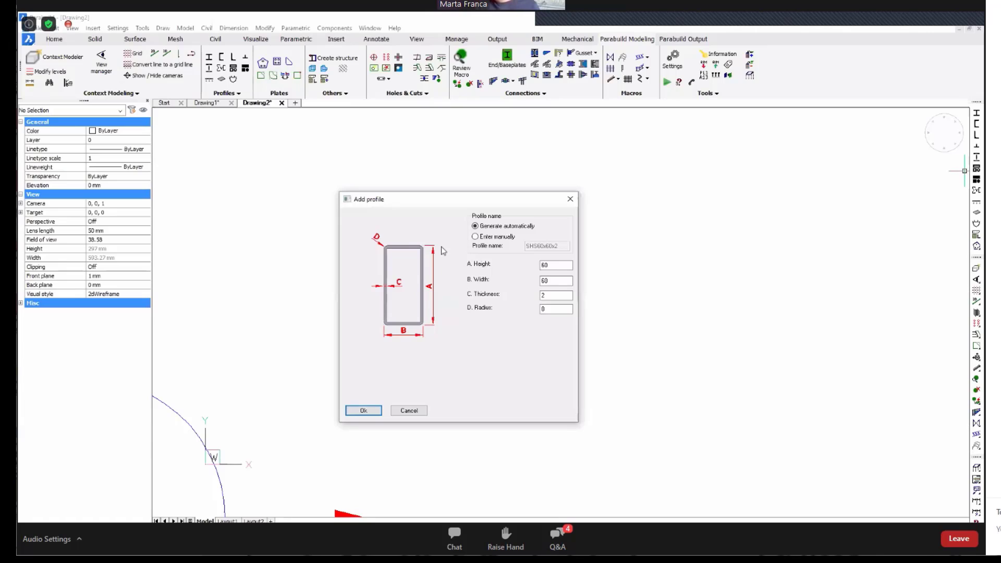
double_click(552, 296)
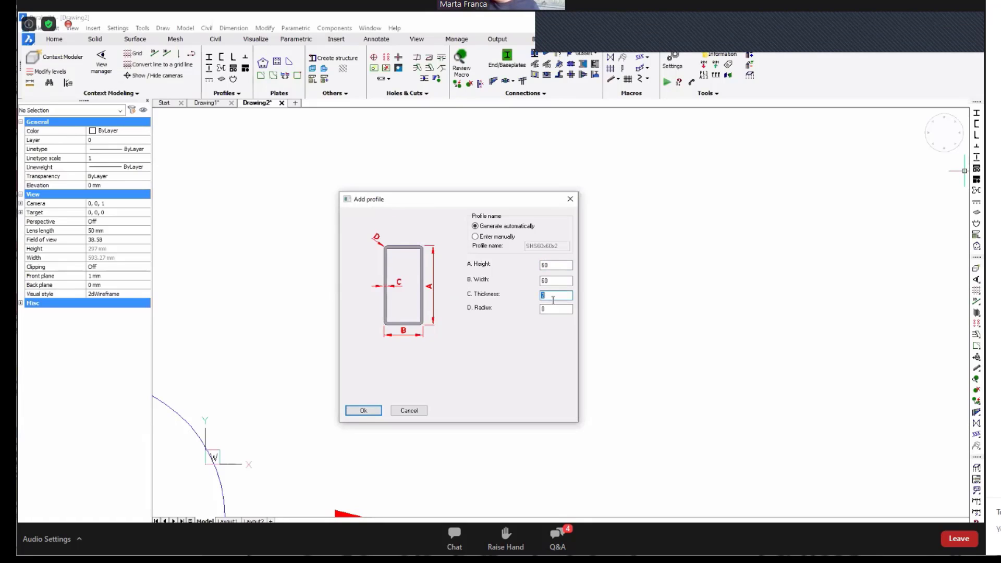
click(410, 411)
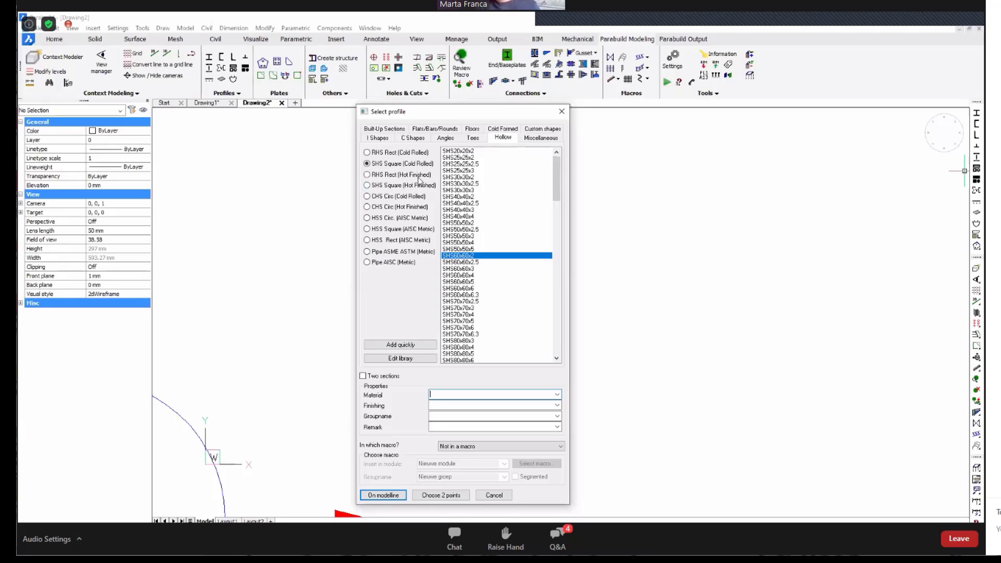
- Examine the profile library's tee value table and the overview of all profile tables, then close everything without saving or inserting a profile
click(473, 137)
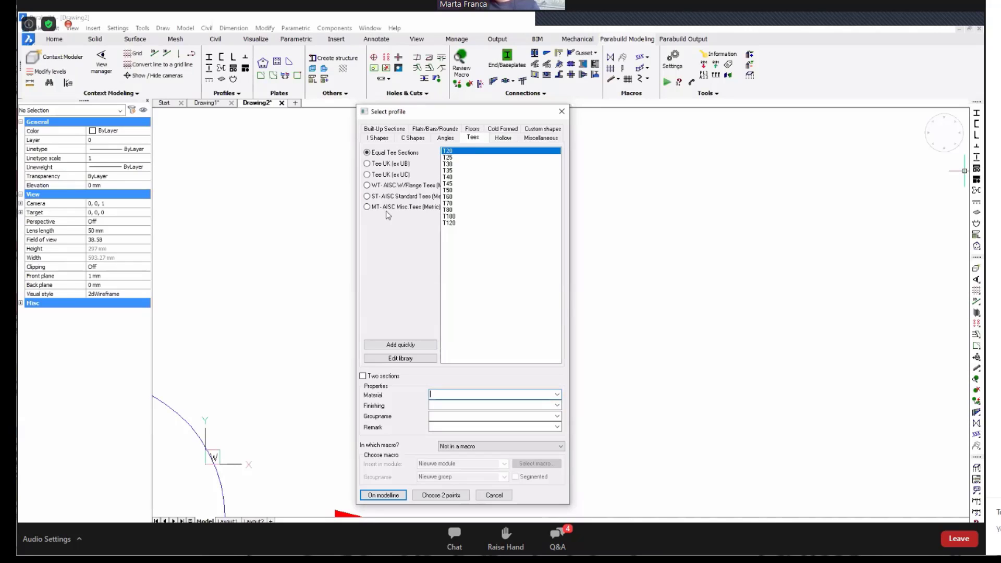
click(398, 359)
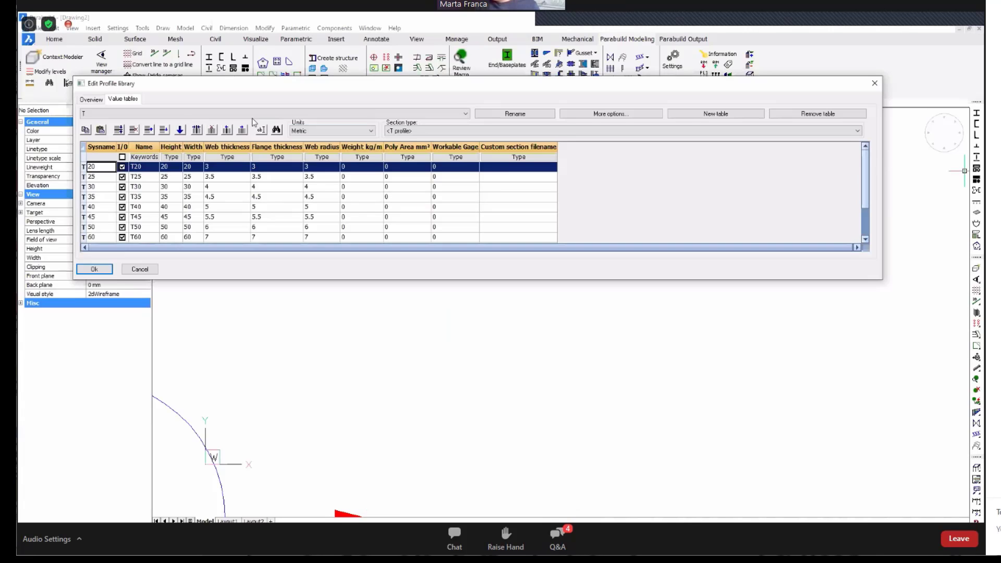
click(92, 99)
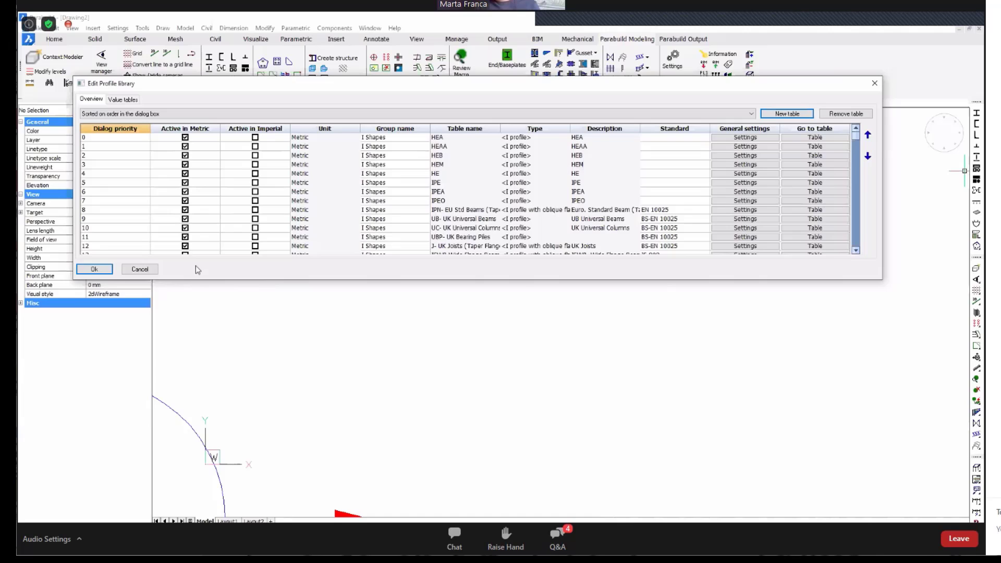
drag(253, 281, 253, 504)
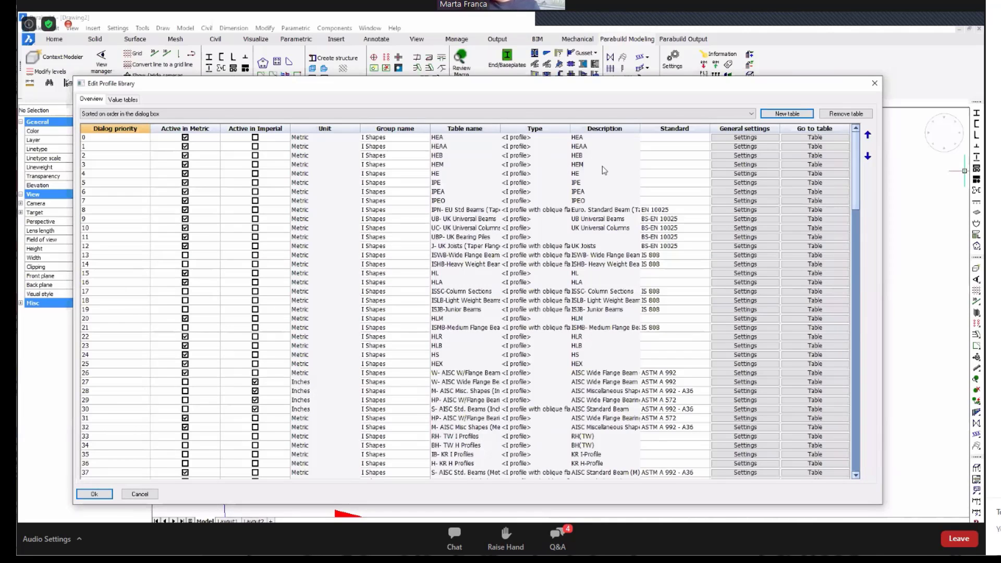
drag(859, 175, 848, 276)
scroll(848, 282, down, 6)
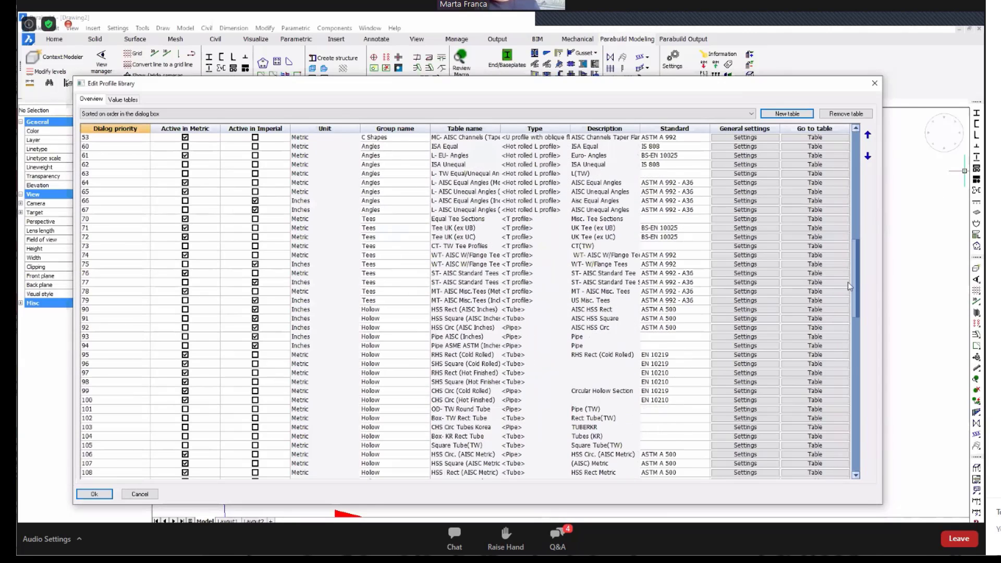
scroll(833, 209, up, 15)
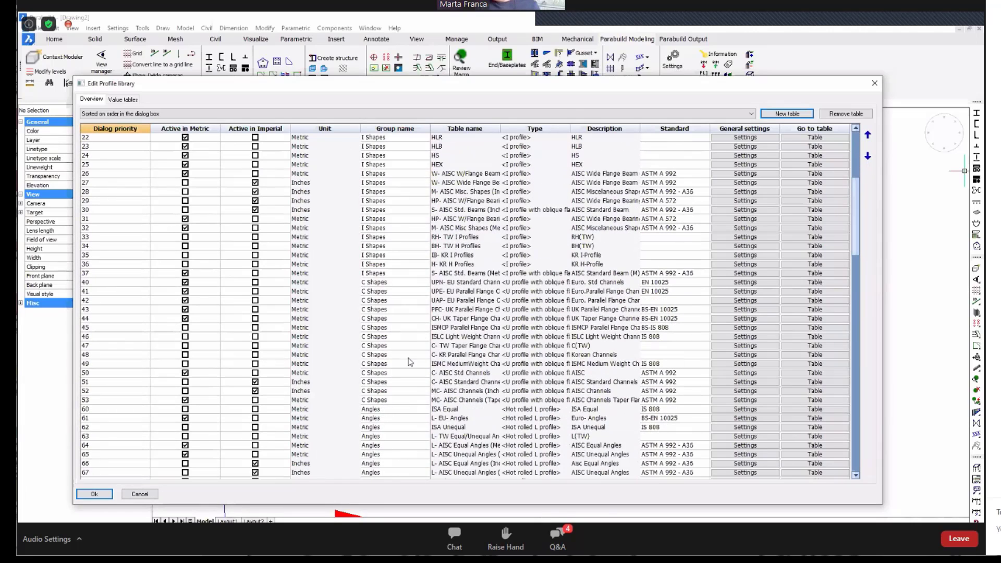
scroll(395, 365, down, 15)
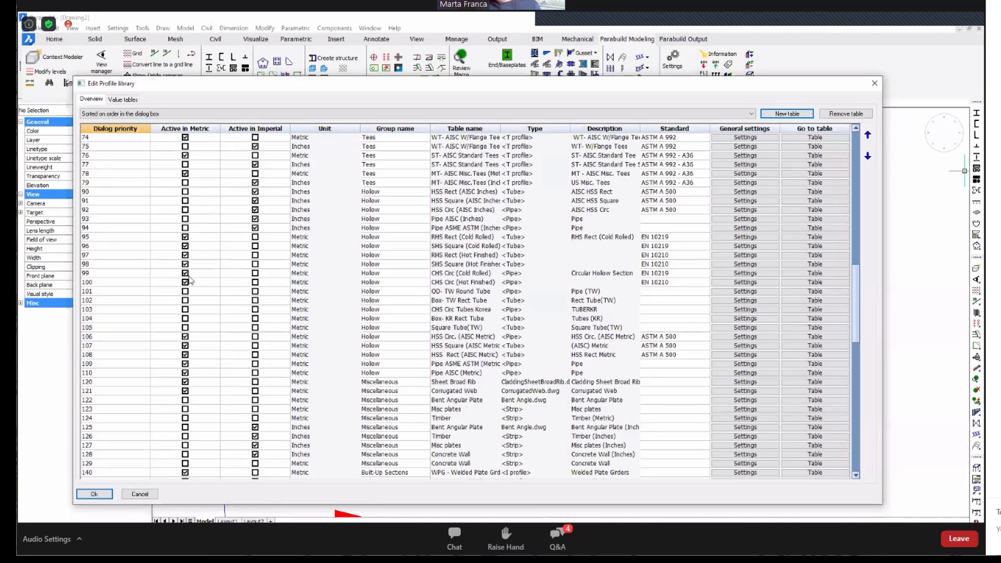
click(140, 493)
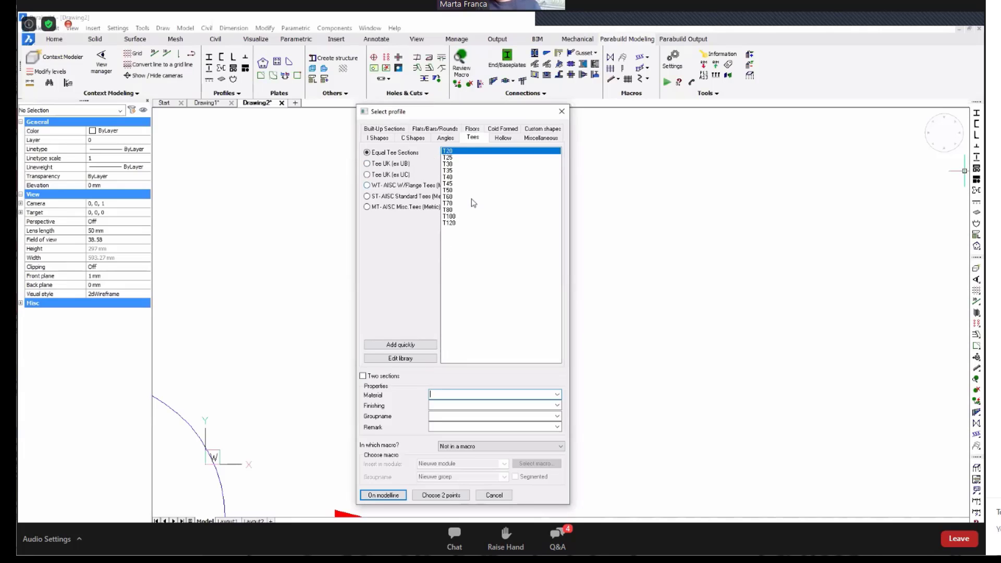
click(480, 197)
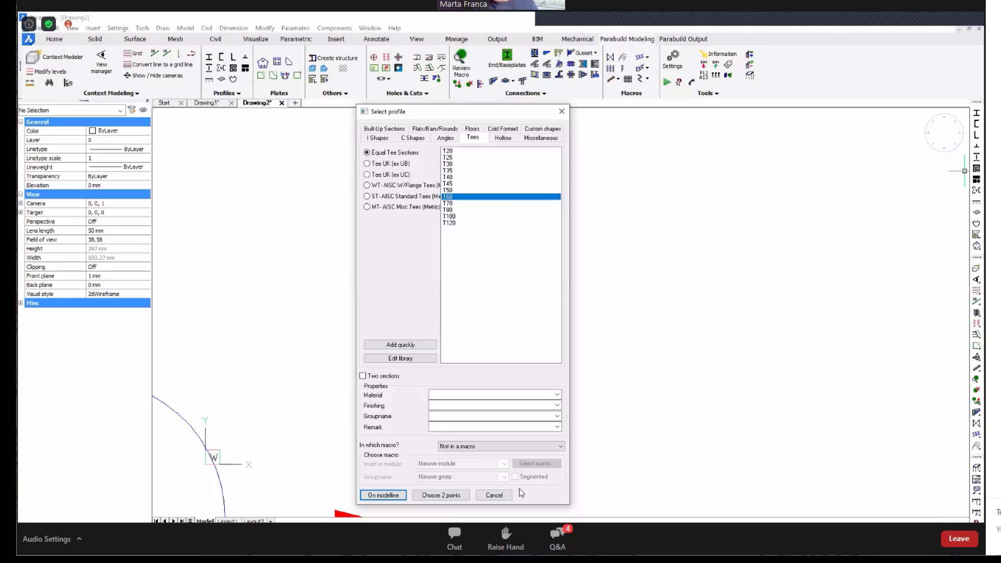
click(494, 496)
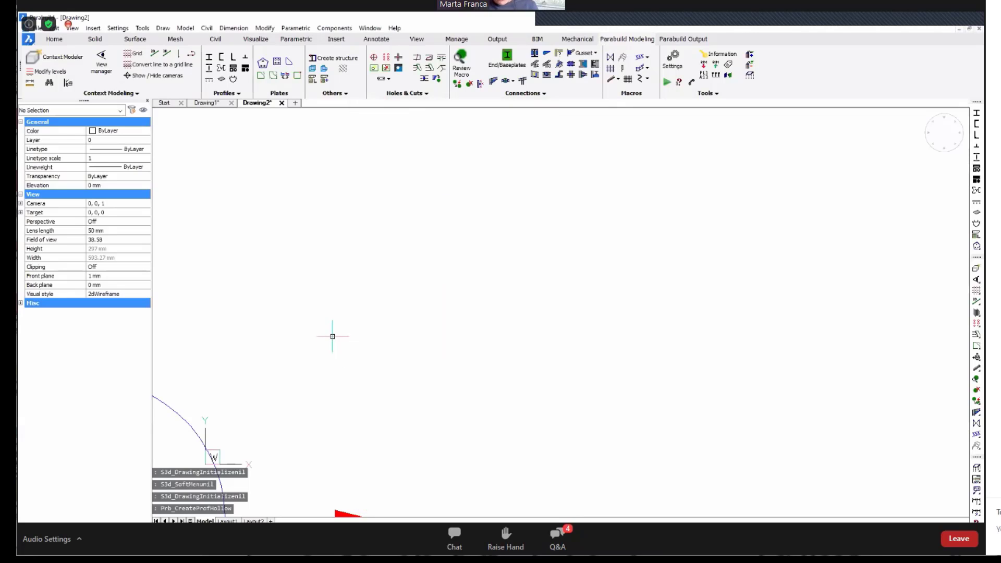
- Draw an open polyline beside the origin: long vertical leg down, horizontal base, diagonal corner, shorter vertical leg up and a short inward lip
scroll(348, 379, down, 4)
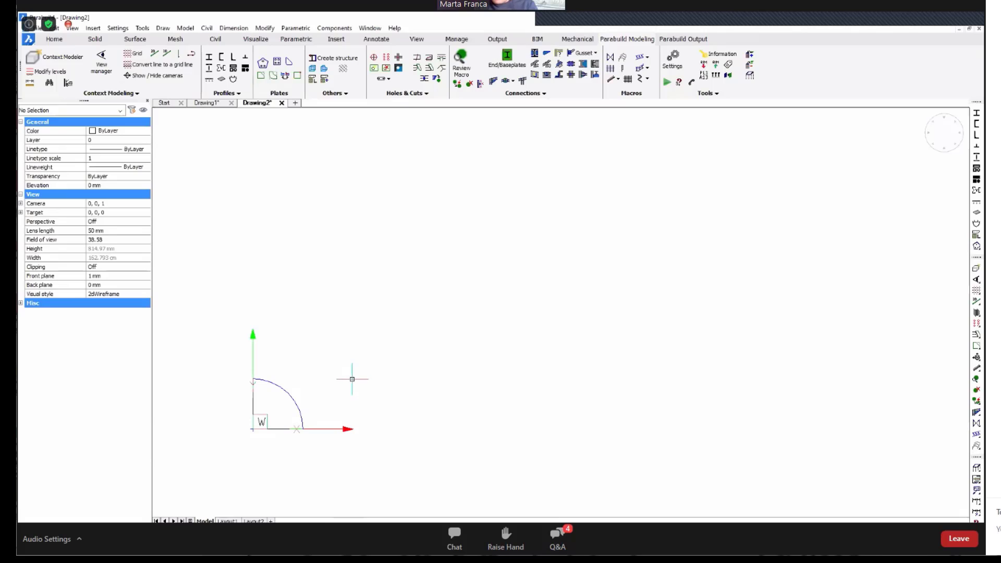
text(pl)
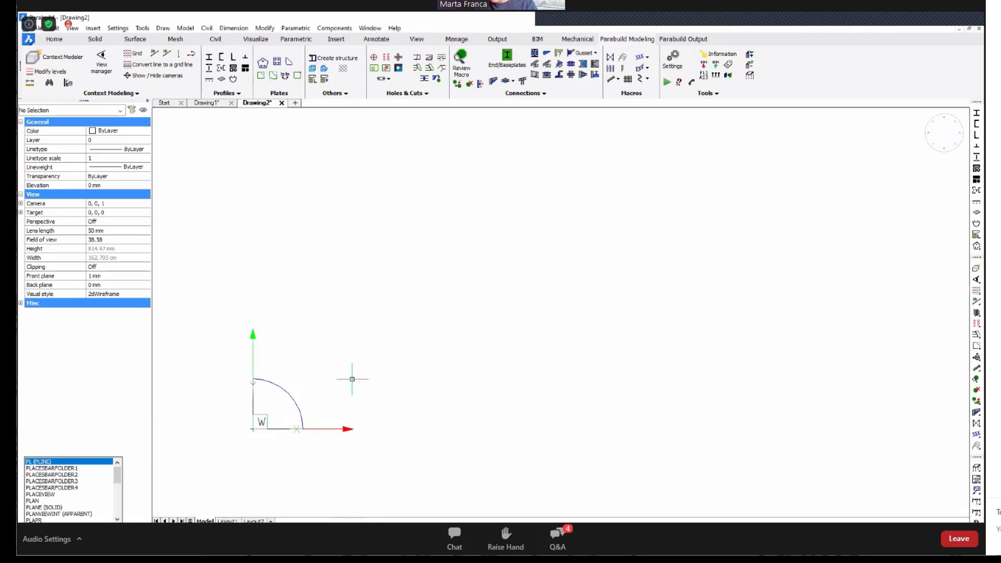
key(Return)
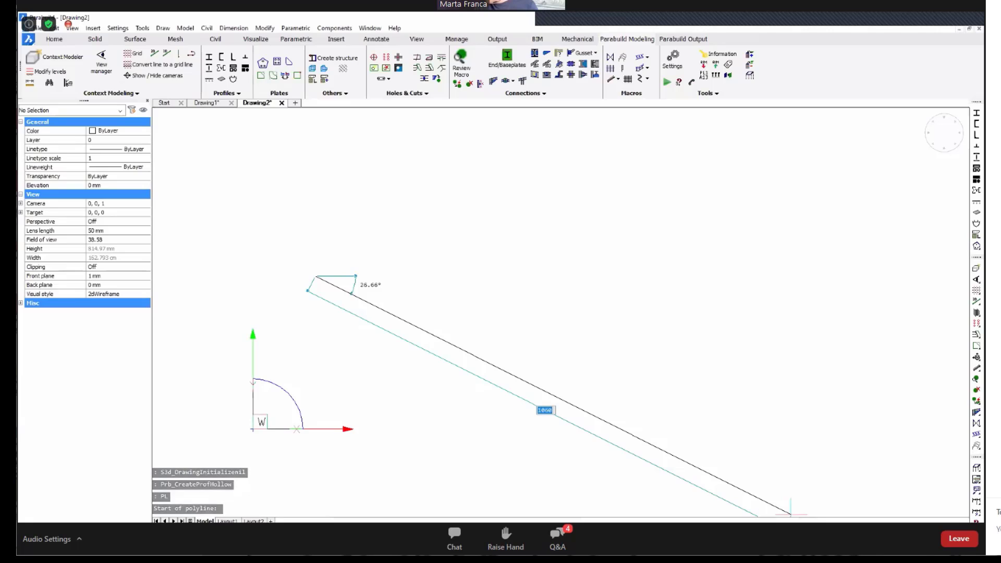
click(315, 276)
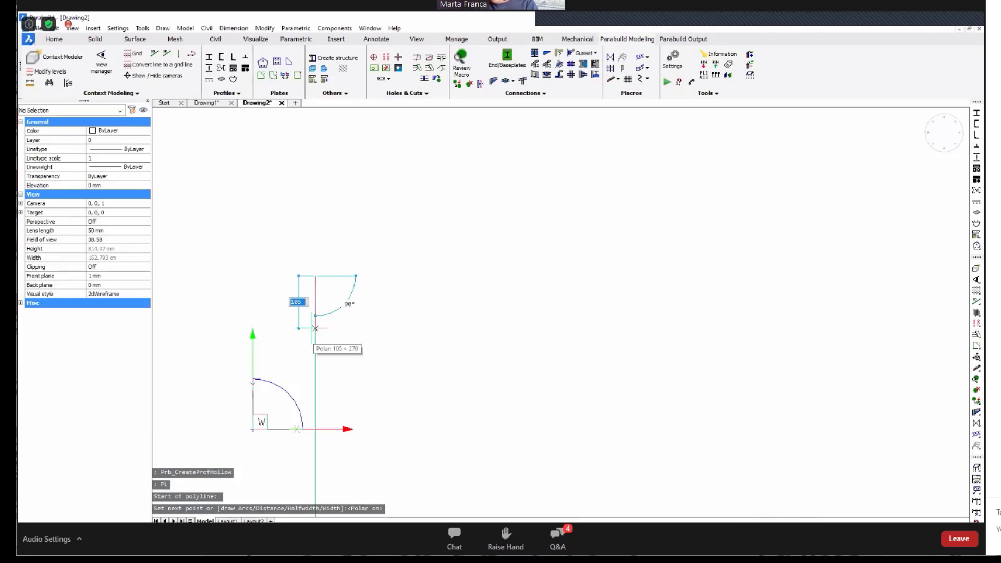
click(316, 375)
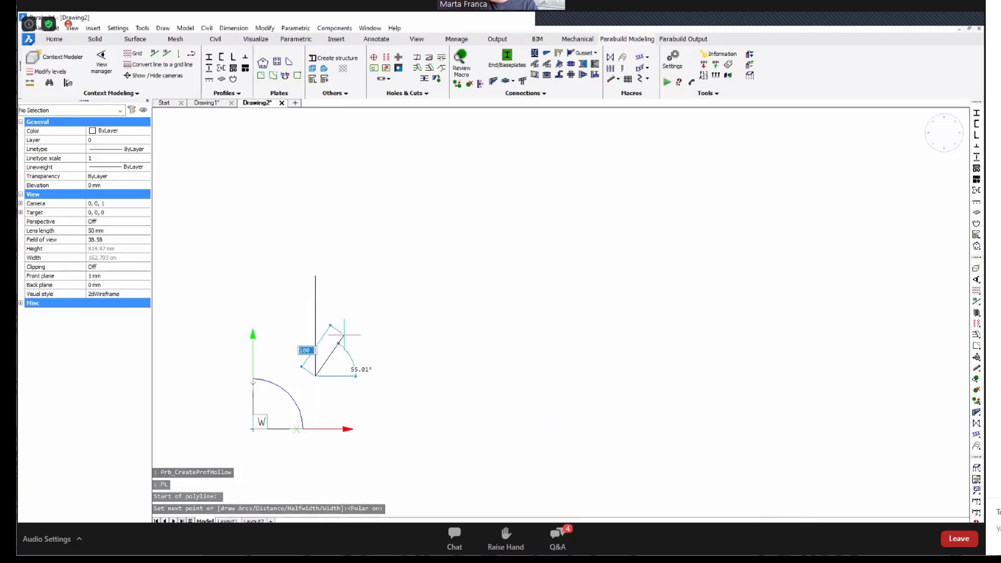
click(380, 375)
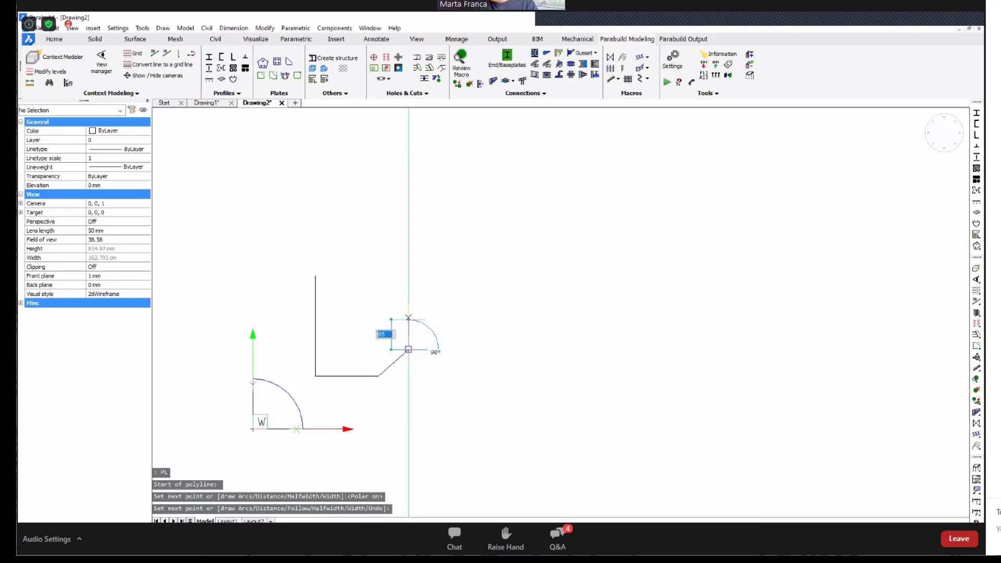
click(408, 350)
click(408, 309)
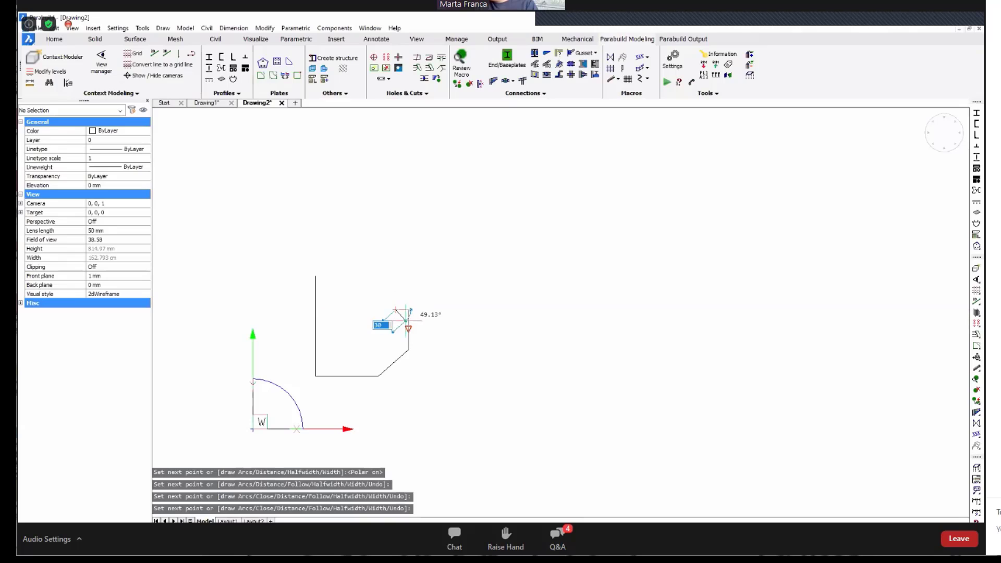
click(396, 309)
key(Return)
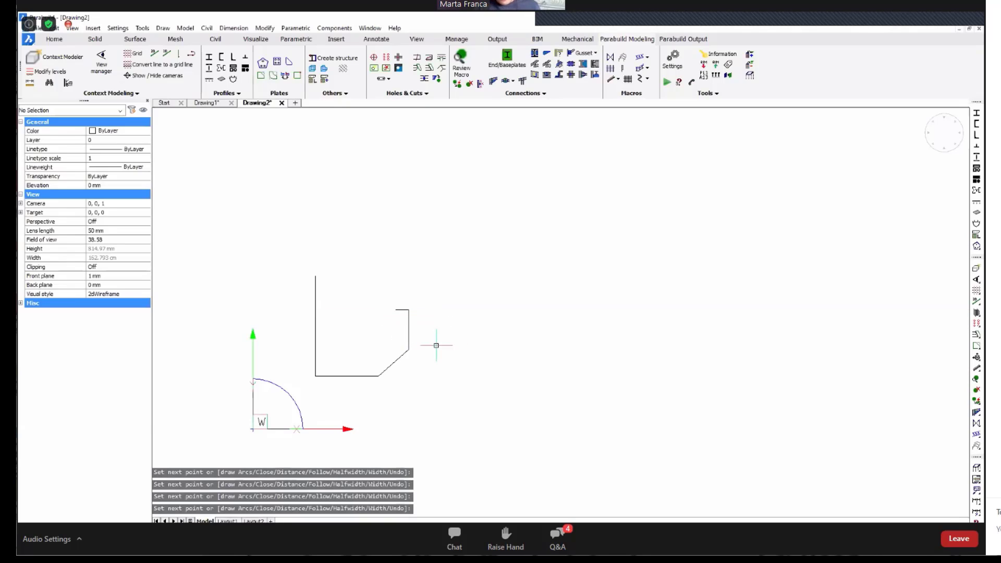
- Offset the open polyline inward by 2 mm
scroll(381, 334, up, 2)
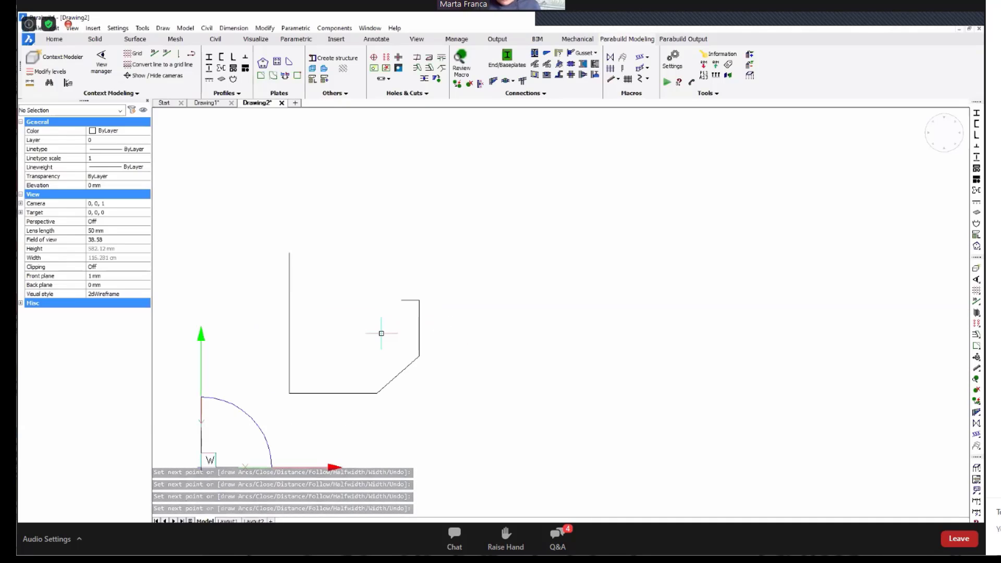
text(o)
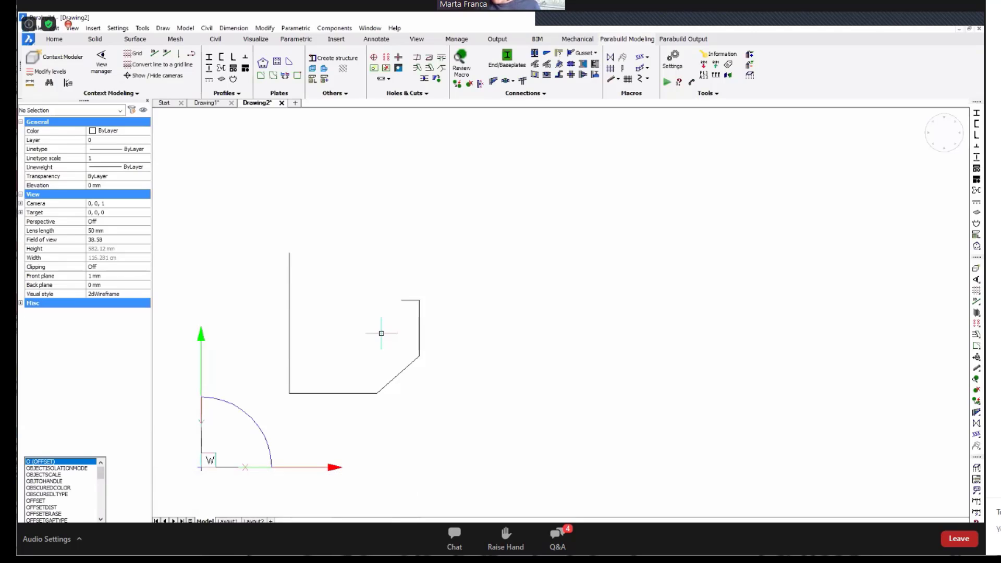
key(Return)
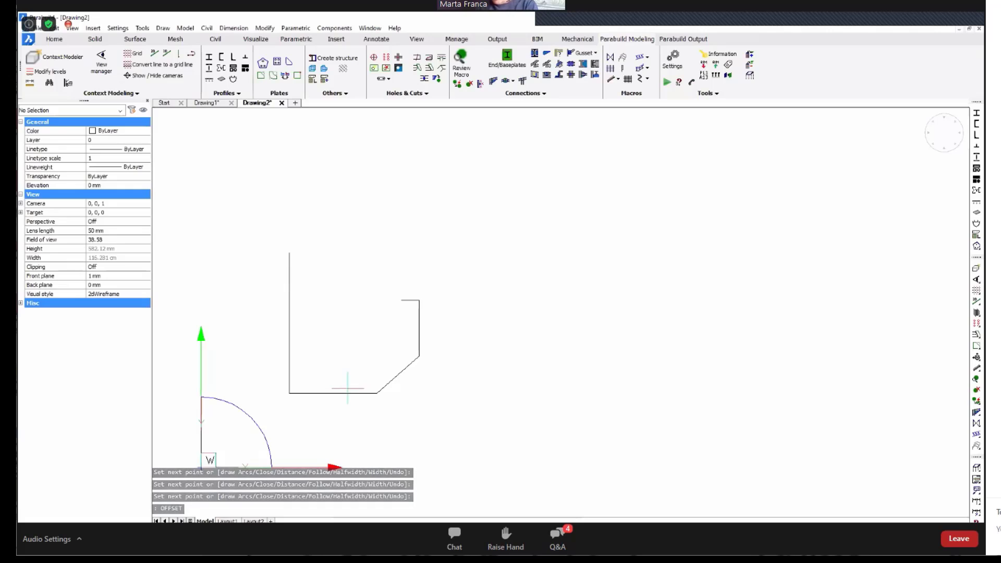
text(2)
key(Return)
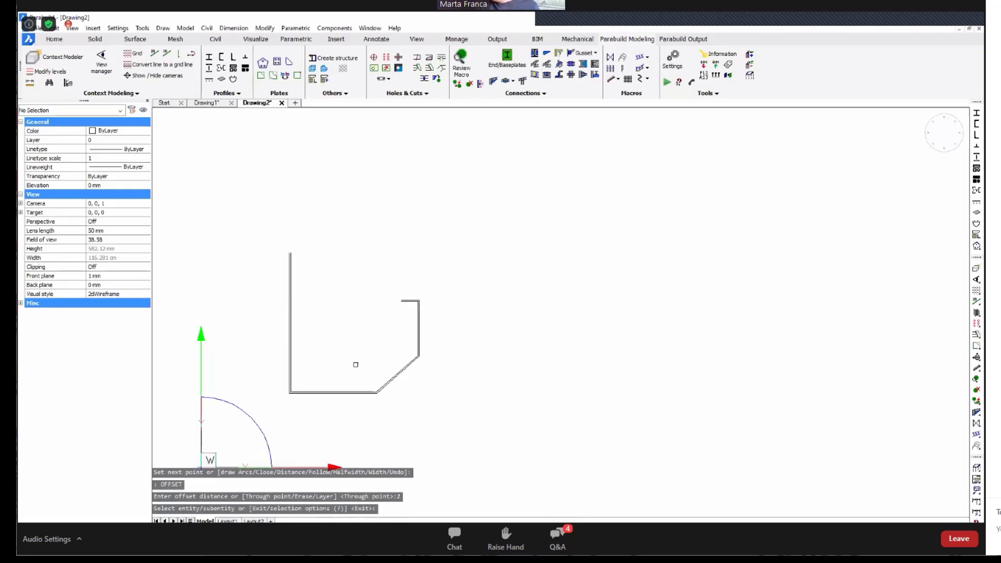
click(356, 365)
key(Return)
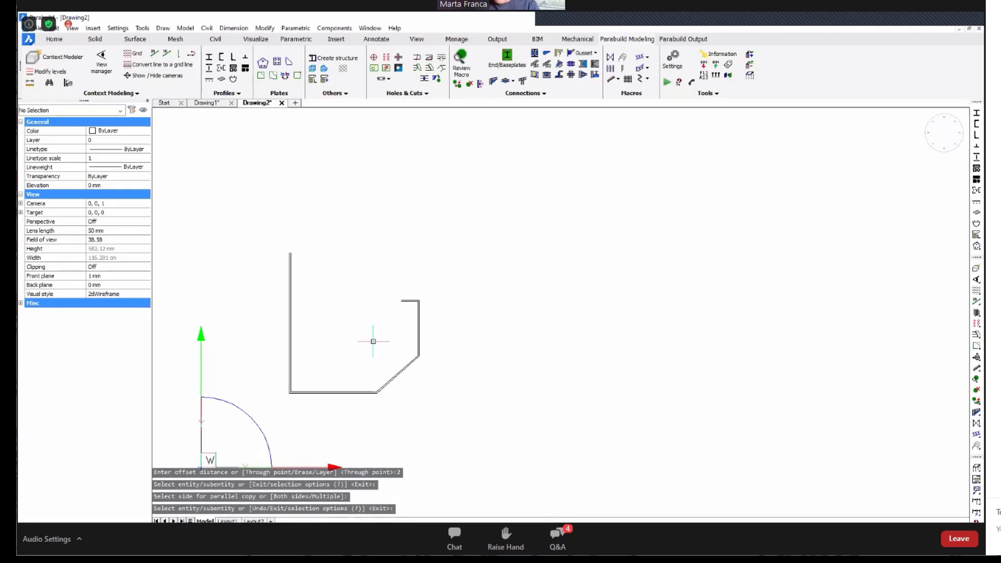
- Draw a short line closing the gap between the two polylines at the end of the inward lip
text(l)
key(Return)
scroll(395, 302, up, 5)
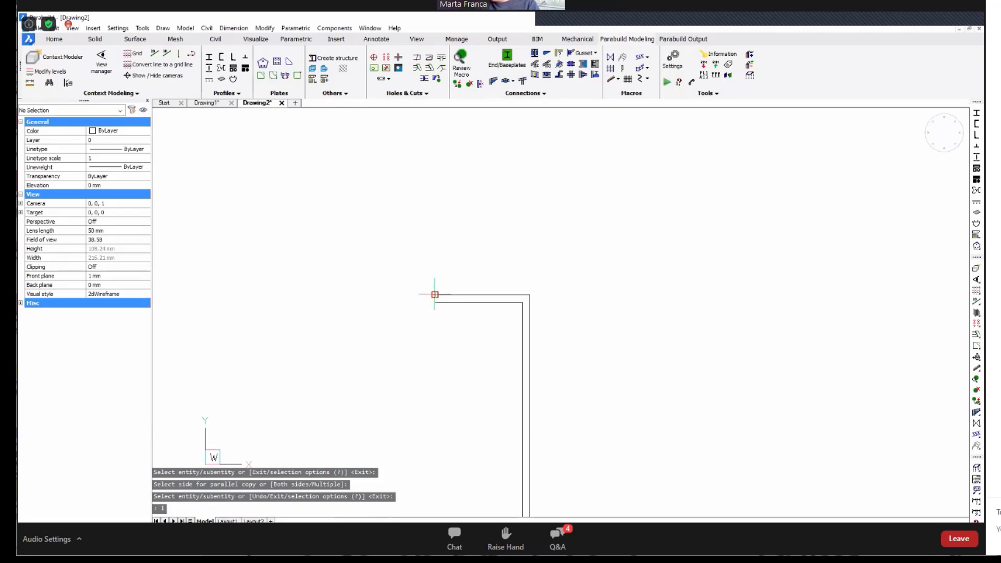
key(Return)
click(436, 303)
key(Return)
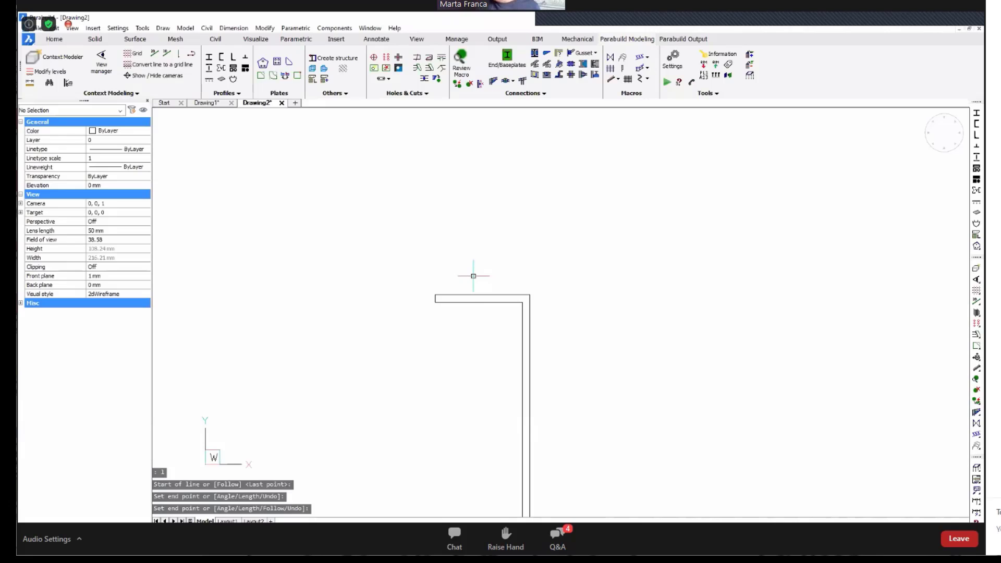
- Join the outer polyline, the offset polyline and the short end line into one polyline with PEDIT
text(PEDIT)
key(Return)
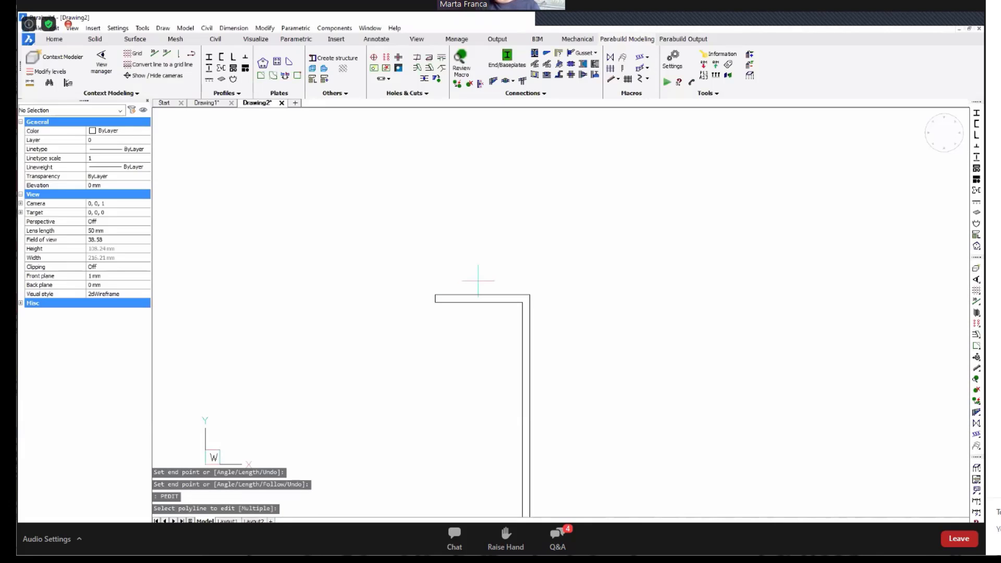
click(472, 296)
text(j)
key(Return)
click(480, 257)
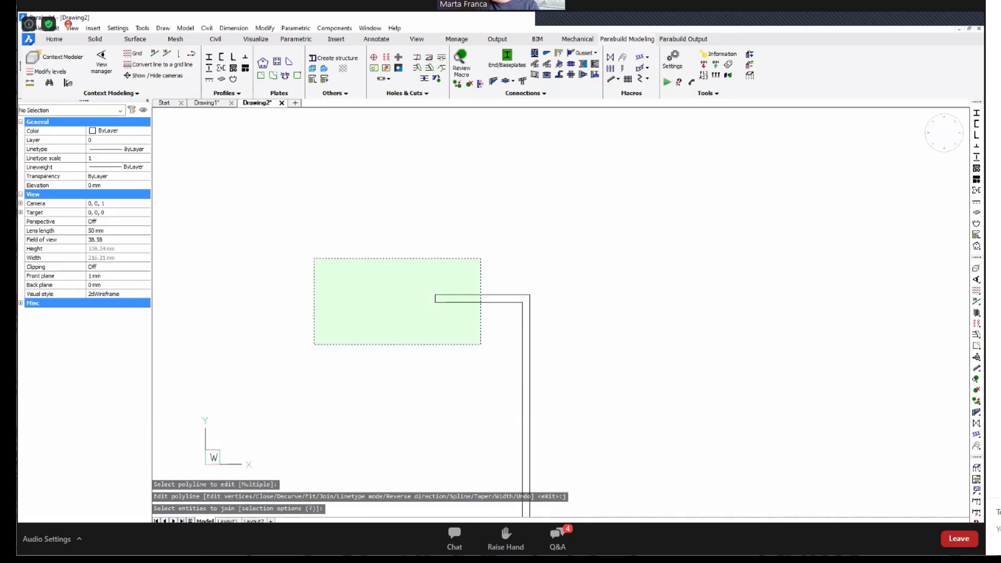
click(313, 346)
scroll(504, 252, down, 4)
scroll(504, 252, down, 2)
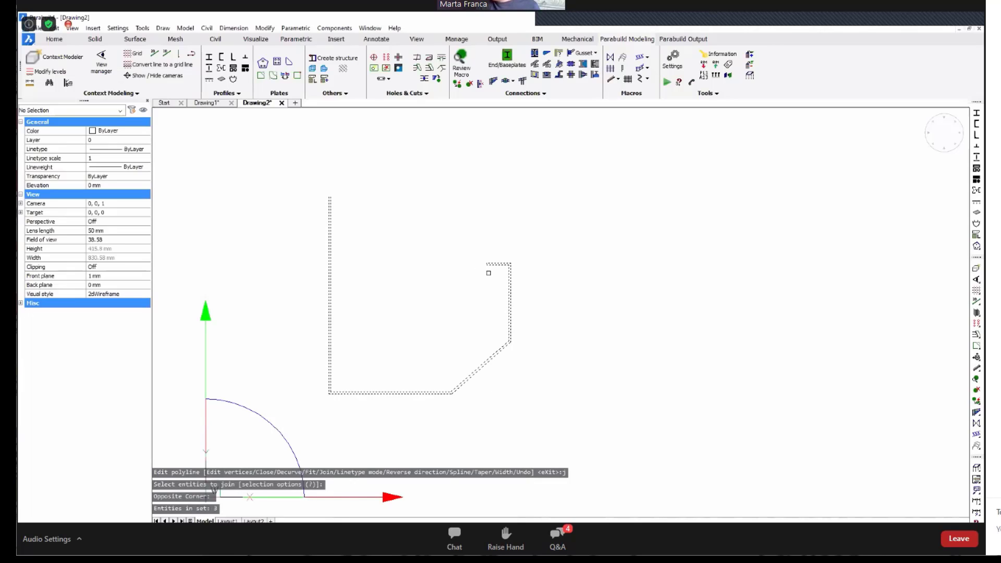
key(Return)
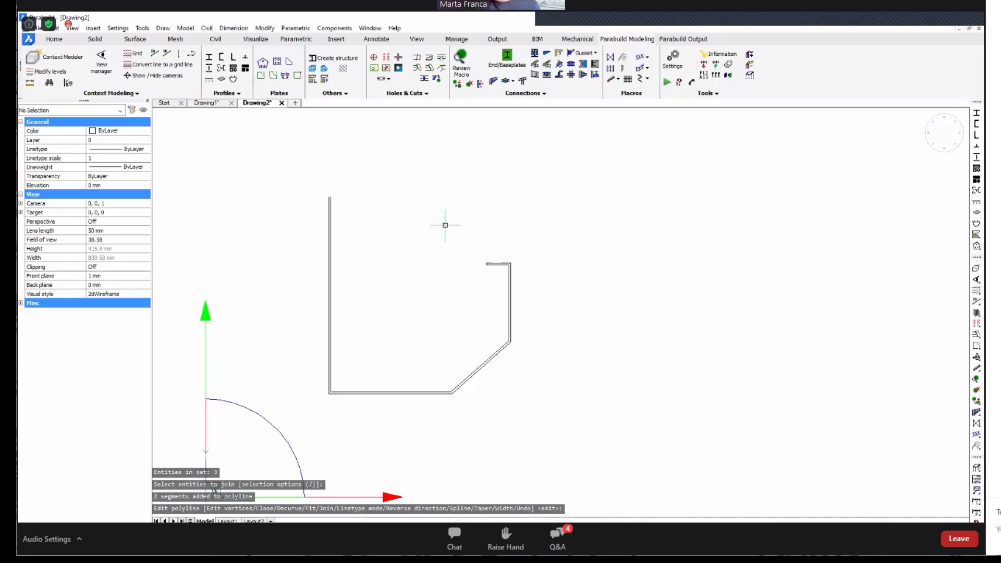
scroll(420, 240, up, 1)
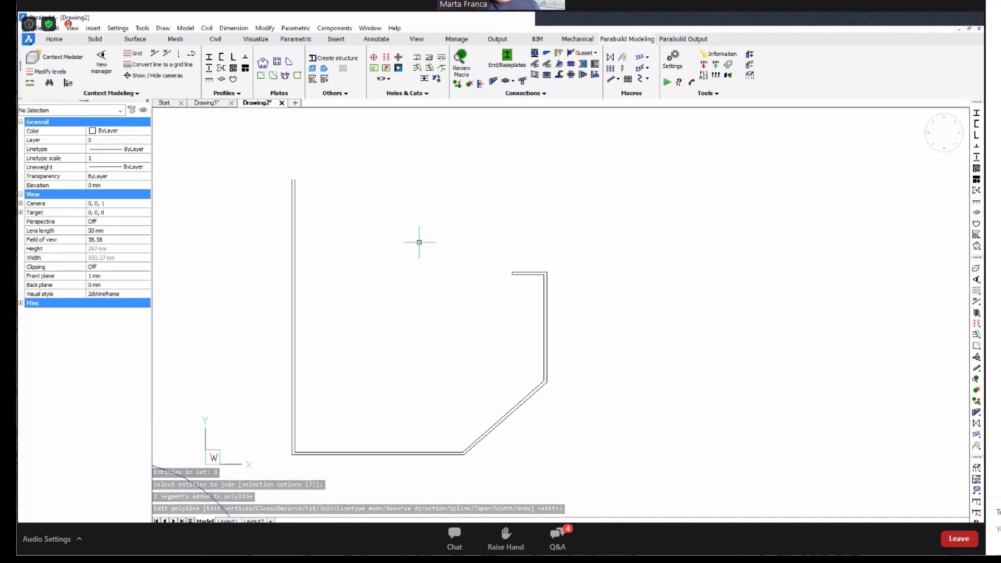
scroll(418, 242, down, 1)
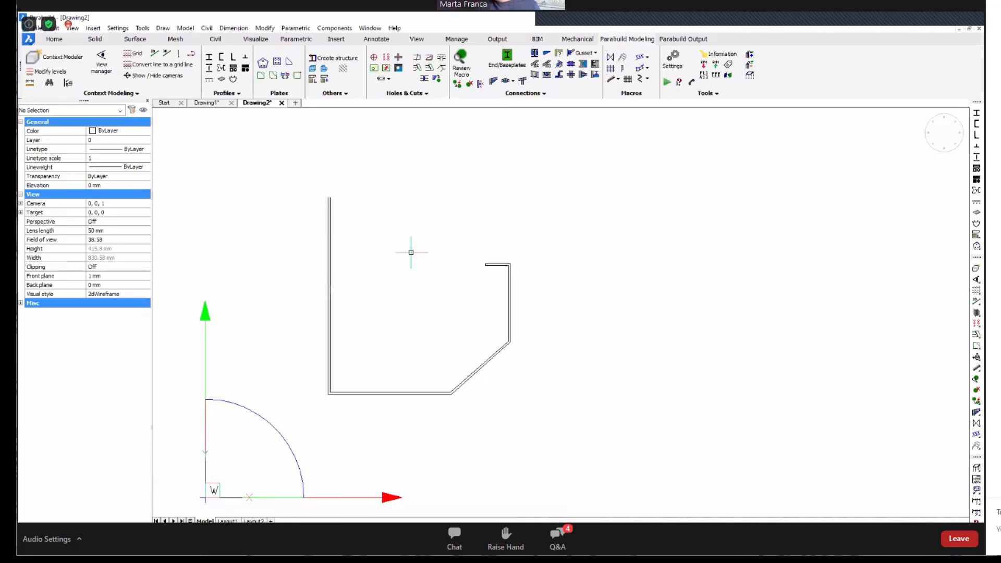
- Select the joined outline to check it is one polyline, deselect it, and inspect the end of the long vertical leg
click(495, 264)
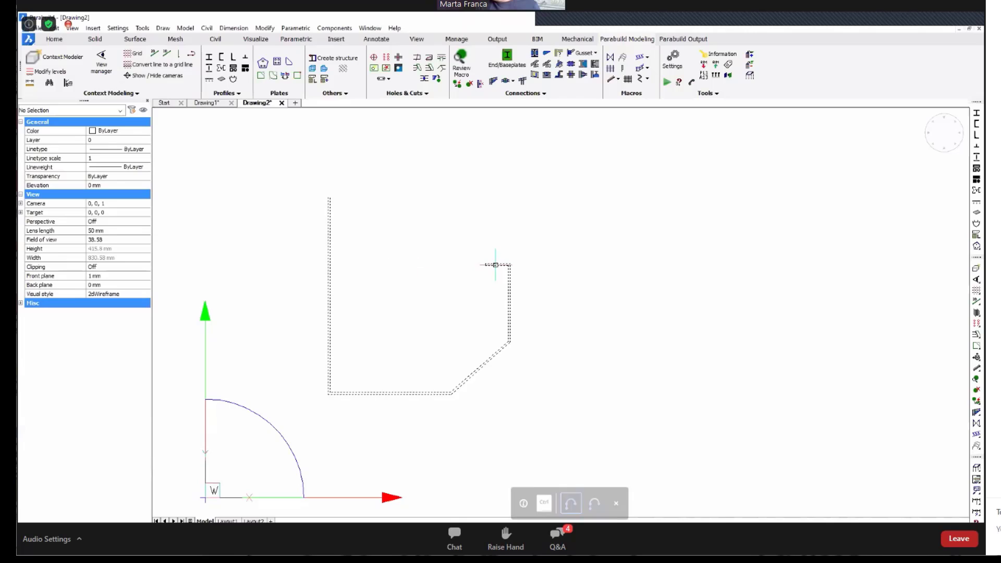
click(458, 279)
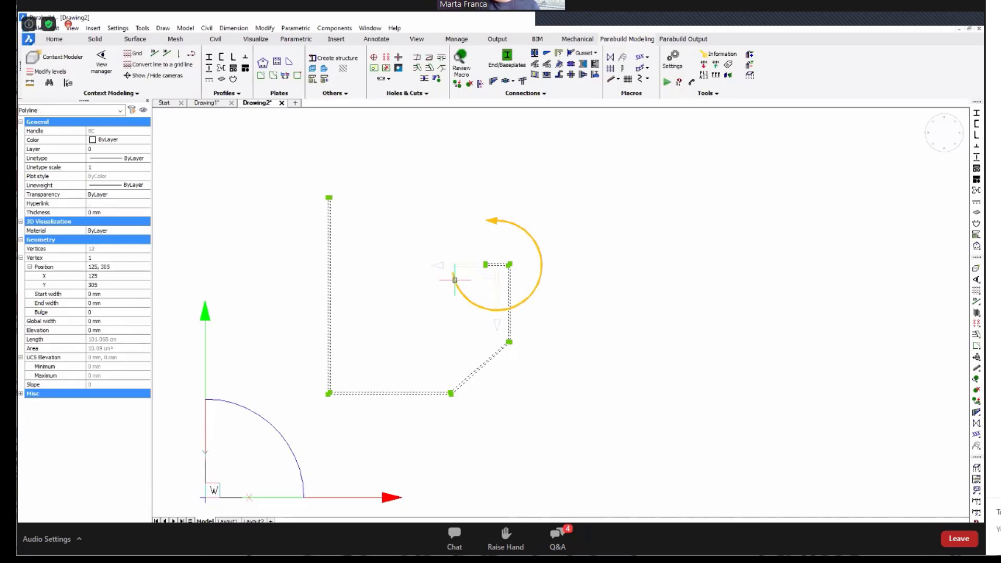
key(Escape)
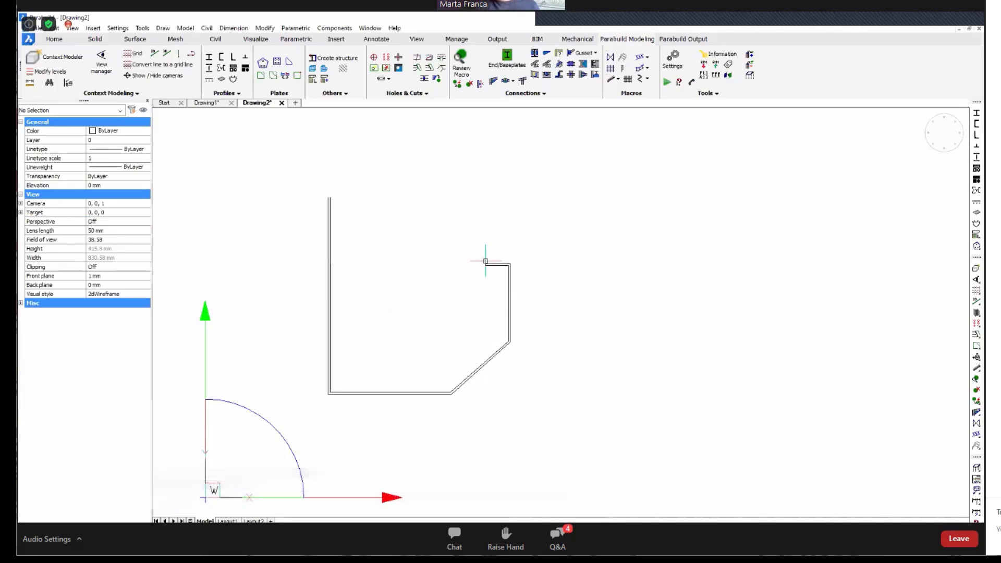
scroll(337, 204, up, 5)
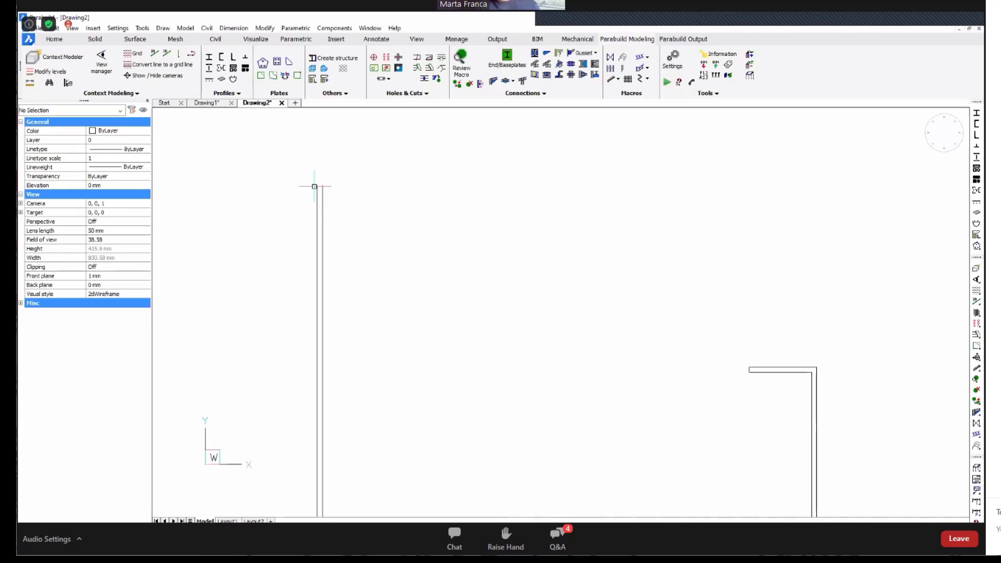
scroll(298, 197, down, 3)
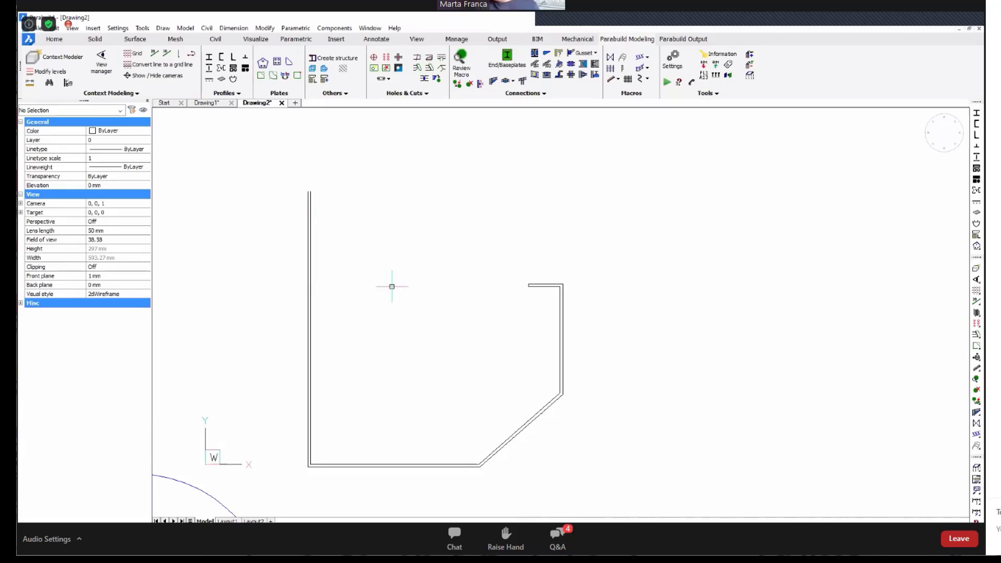
scroll(397, 285, down, 2)
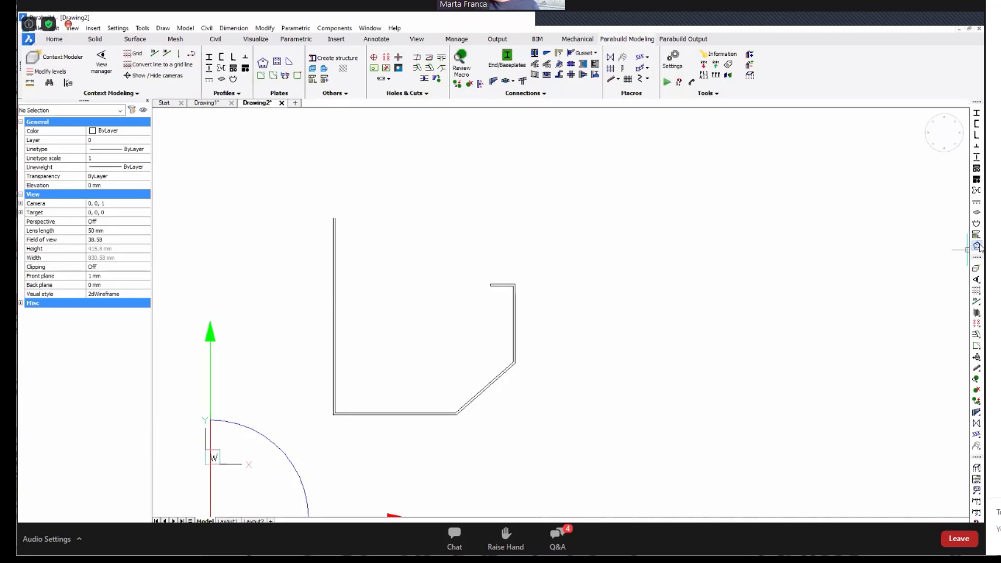
- Add the outline to the custom shapes library as "Webinar", using the outer corner between long leg and base as its axis point
click(978, 245)
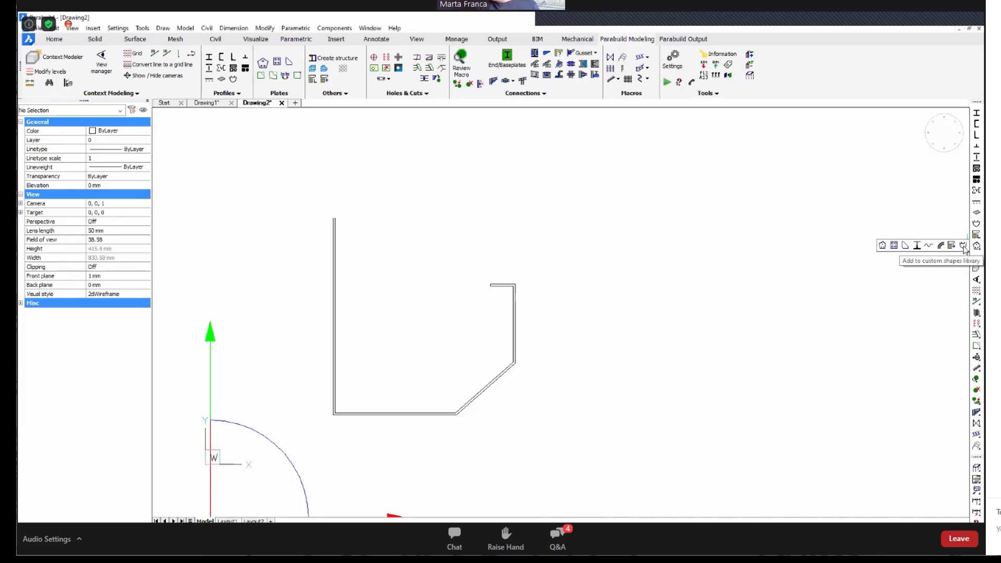
click(964, 249)
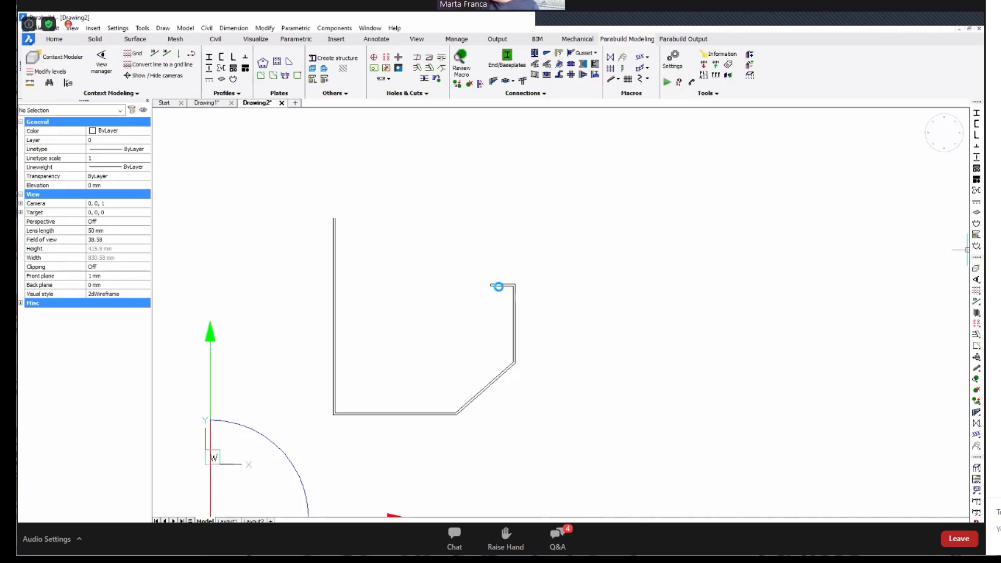
click(499, 285)
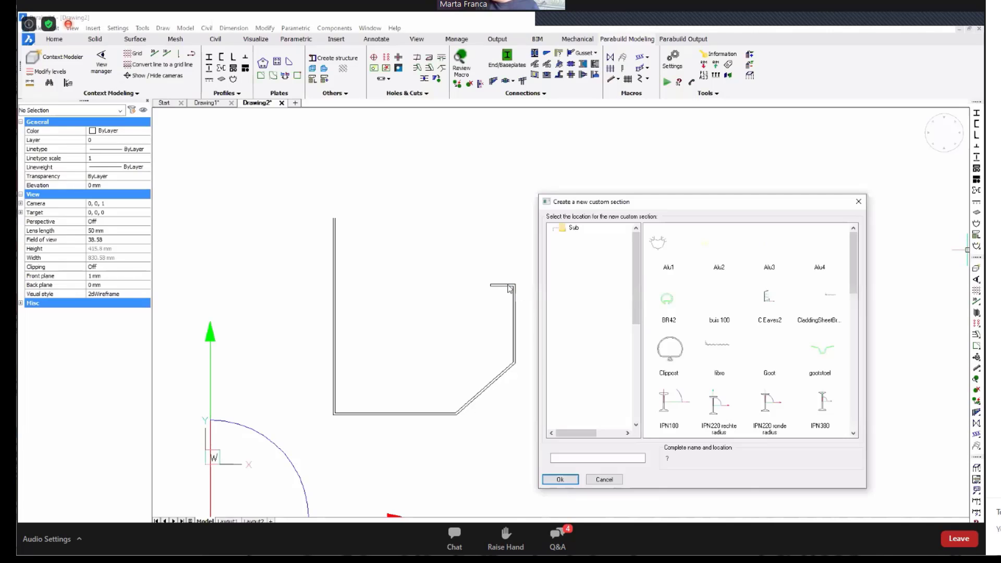
click(606, 459)
text(We)
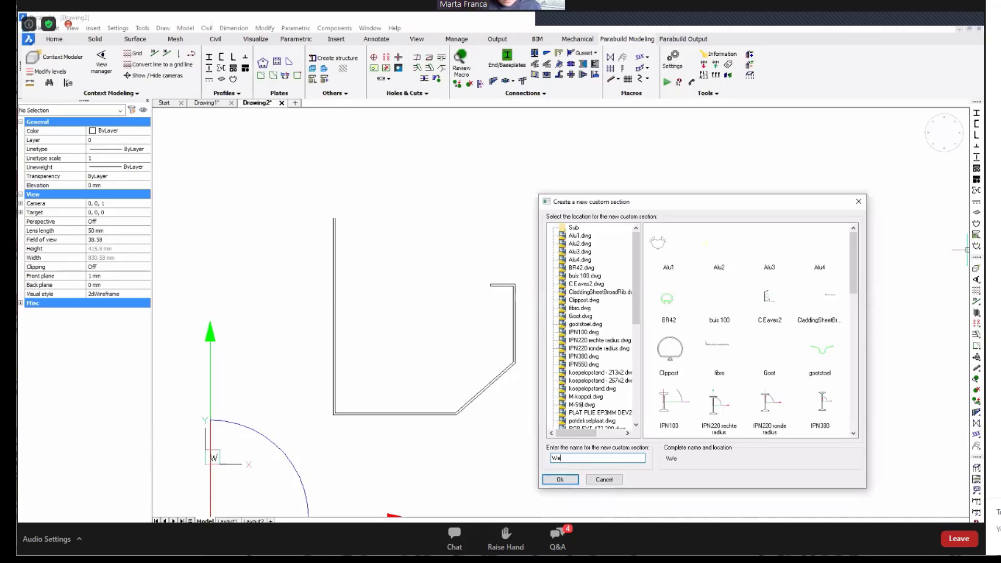
text(binar)
key(Return)
click(505, 375)
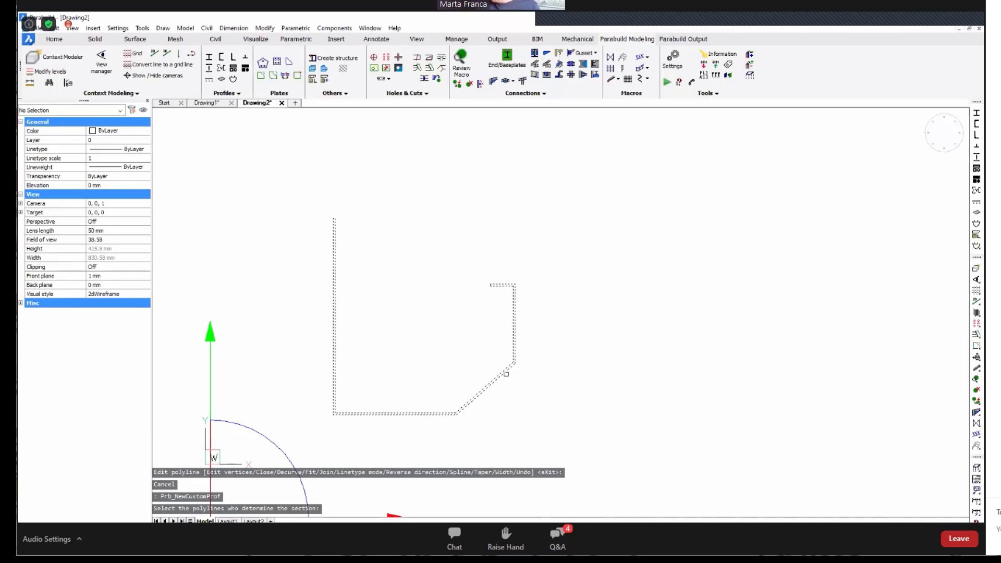
key(Return)
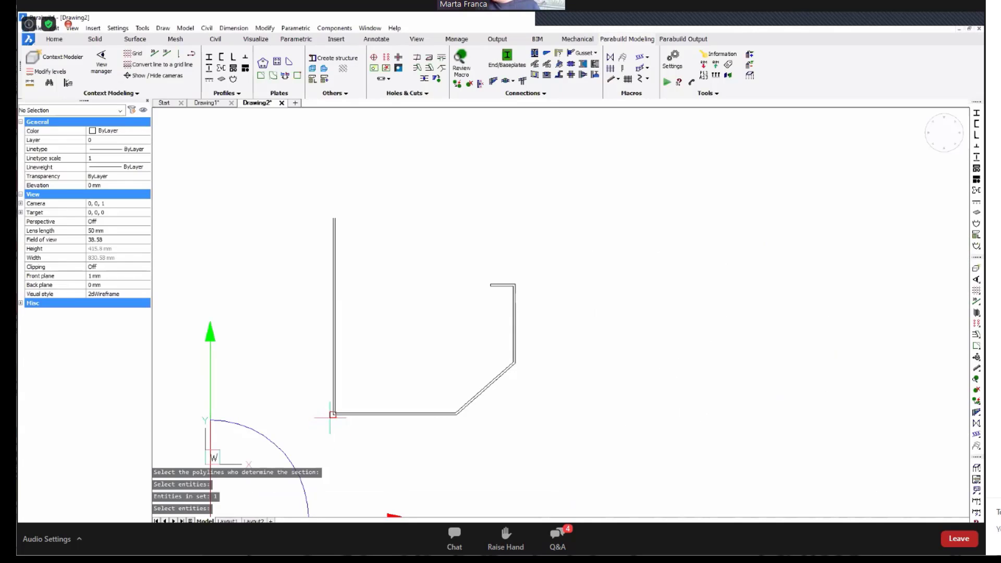
key(Return)
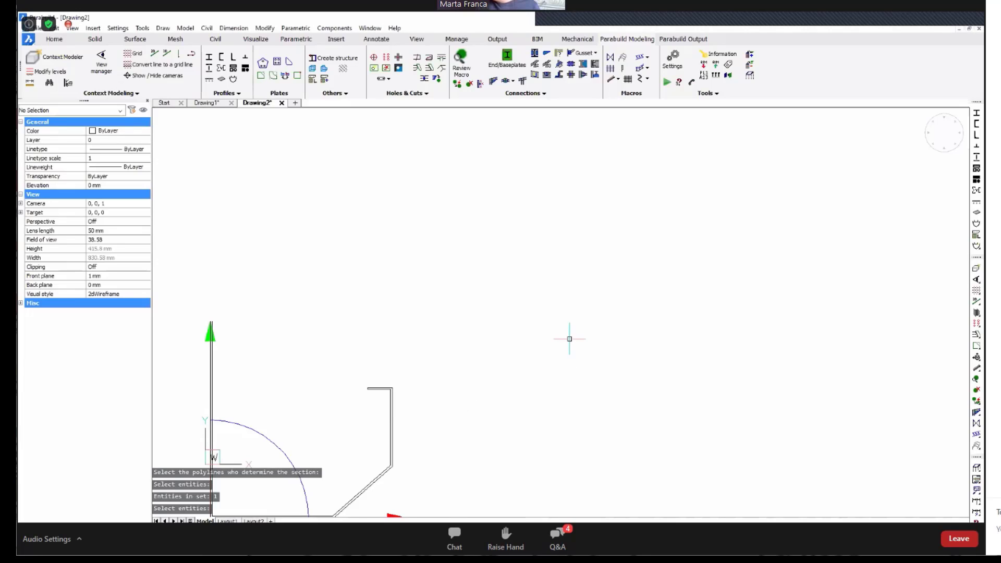
- Delete the source outline from the drawing
click(404, 369)
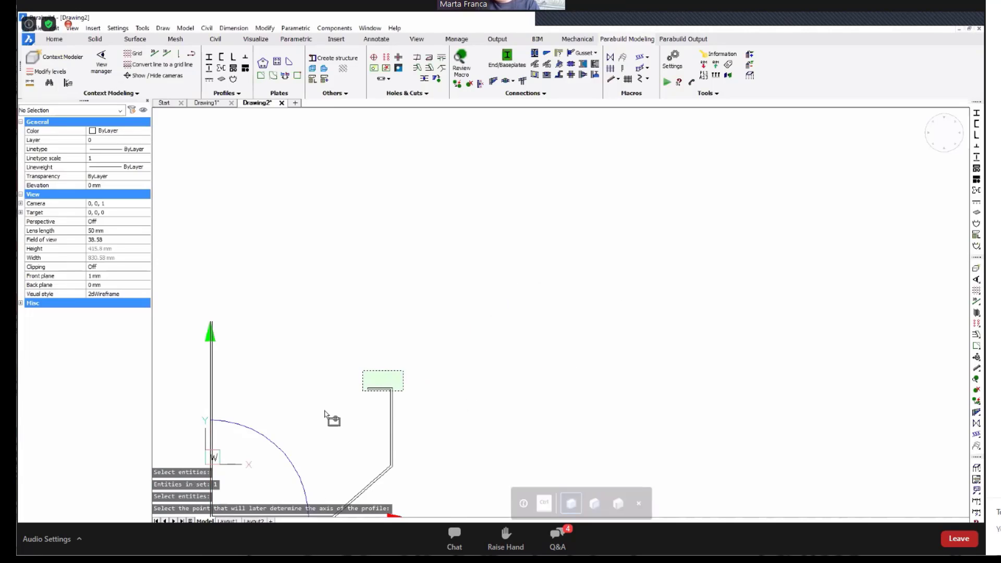
click(329, 414)
key(Delete)
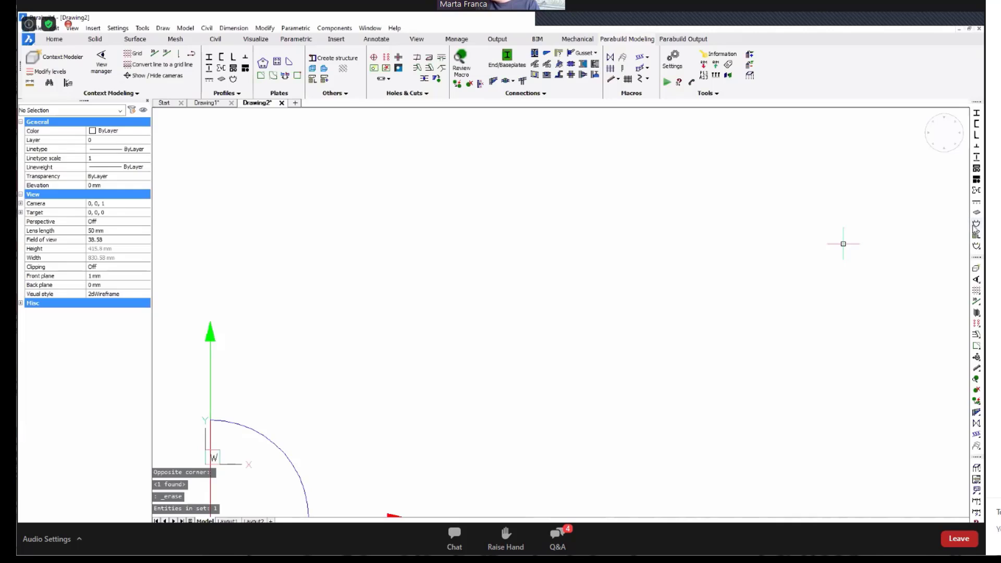
- Insert the Webinar custom shape as a profile between two points, running diagonally up and away from near the origin
click(976, 224)
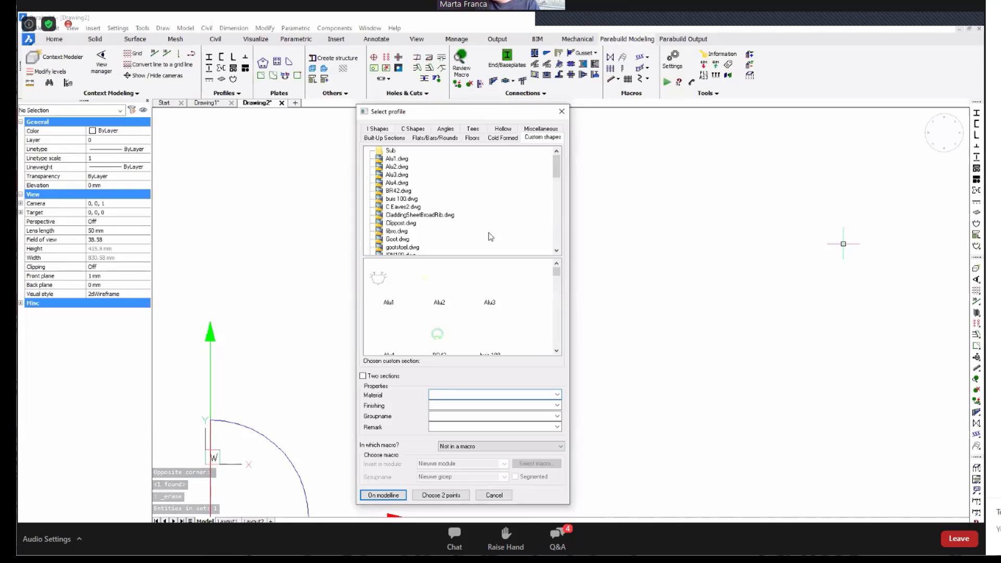
click(392, 231)
key(w)
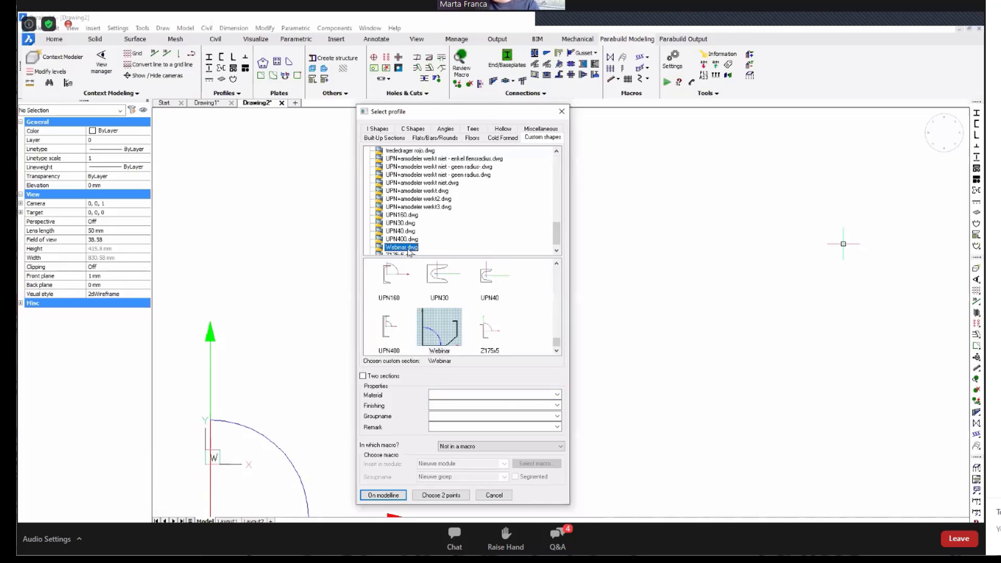
click(442, 495)
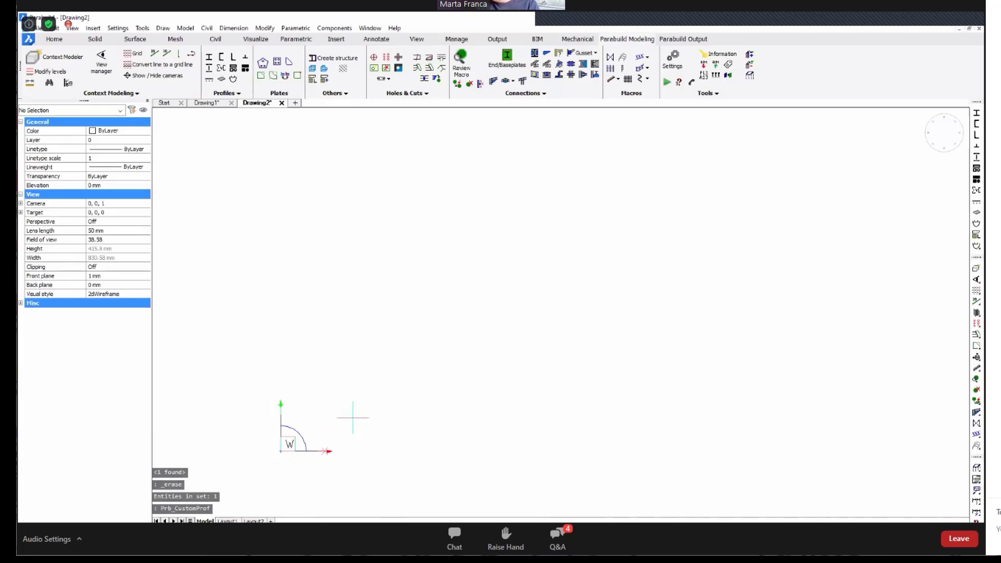
click(353, 417)
click(596, 215)
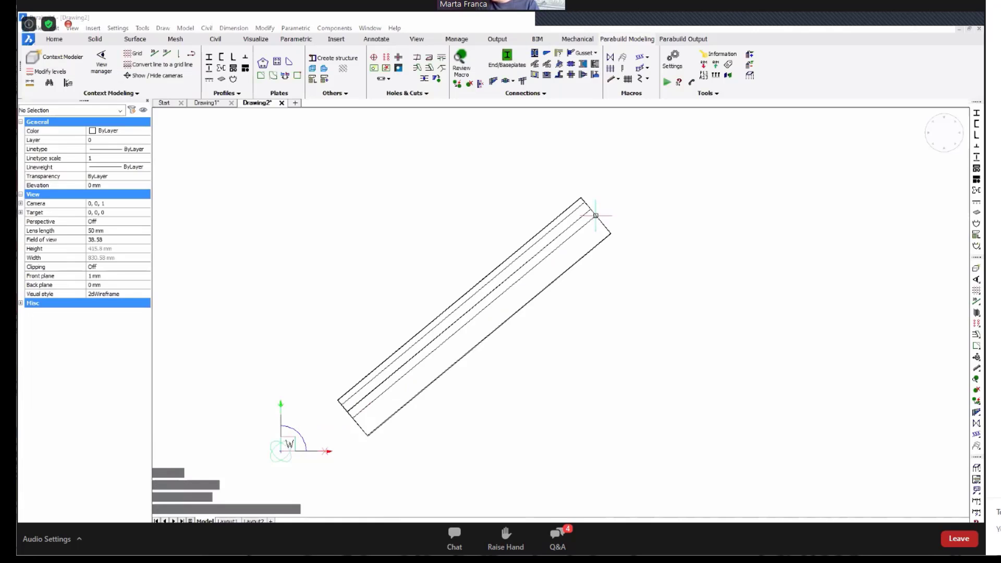
- Switch the direction of the new Webinar profile and close its placement settings
shift+middle_drag(471, 463, 386, 394)
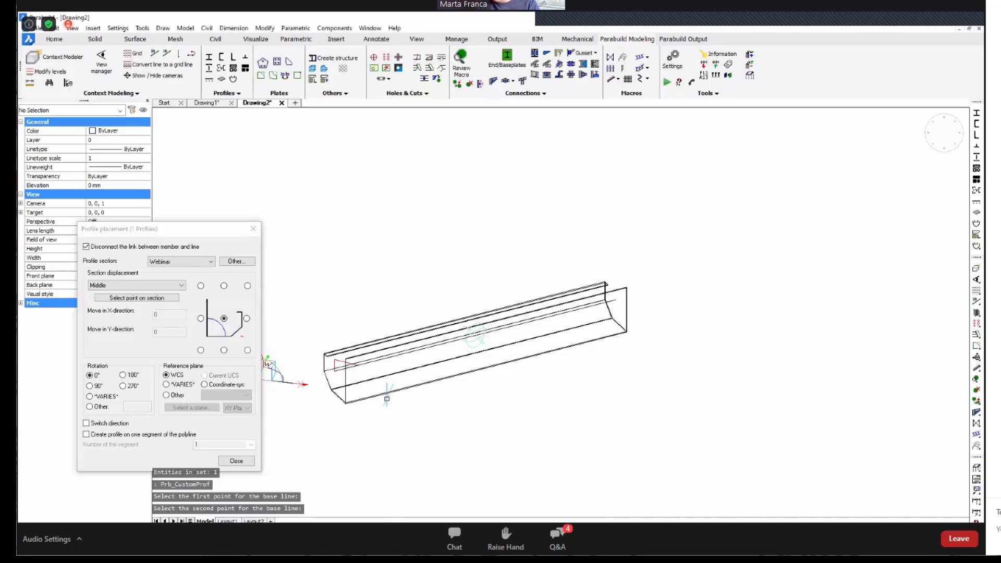
click(101, 425)
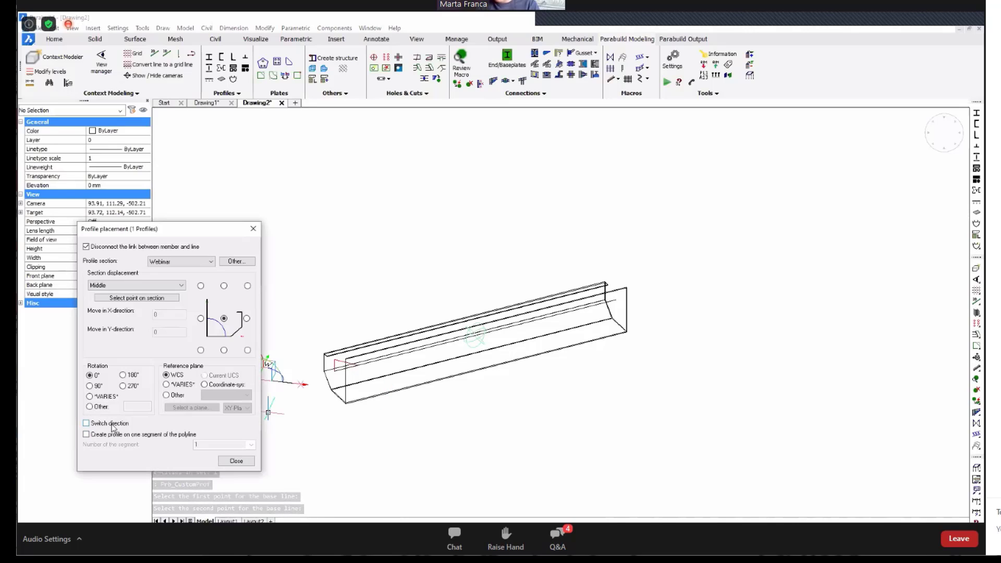
click(236, 461)
middle_drag(484, 374, 528, 380)
scroll(447, 381, up, 2)
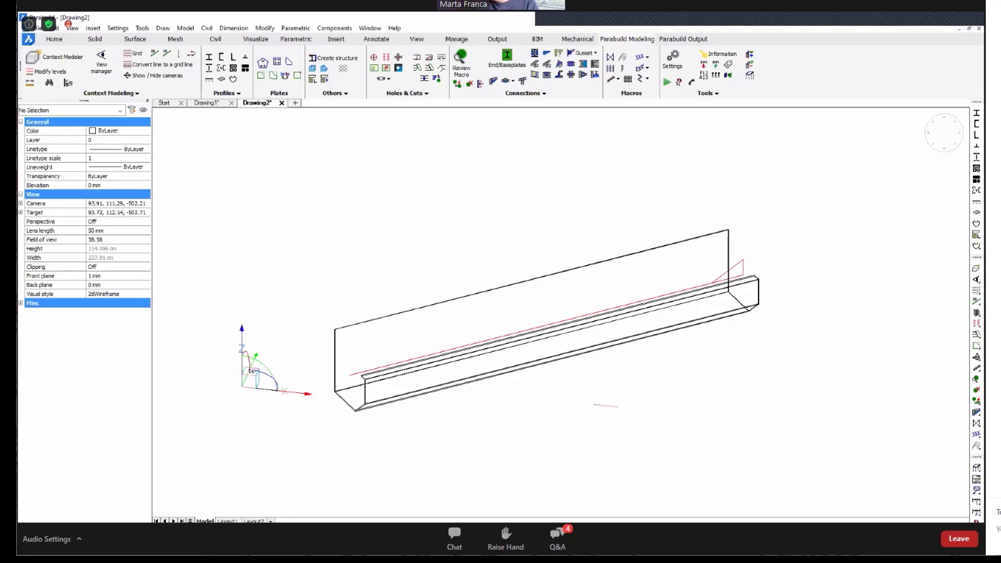
- Place a DIN 931 - 8.8 bolt with diameter 8, hole tolerance 2 and penetration length 50 on the profile near its front end
mouse_move(977, 326)
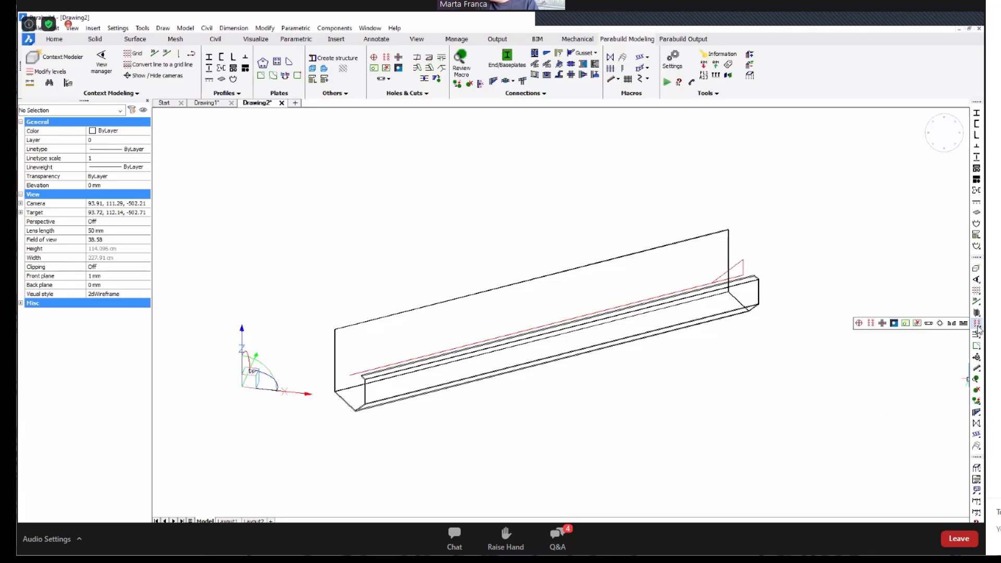
click(859, 324)
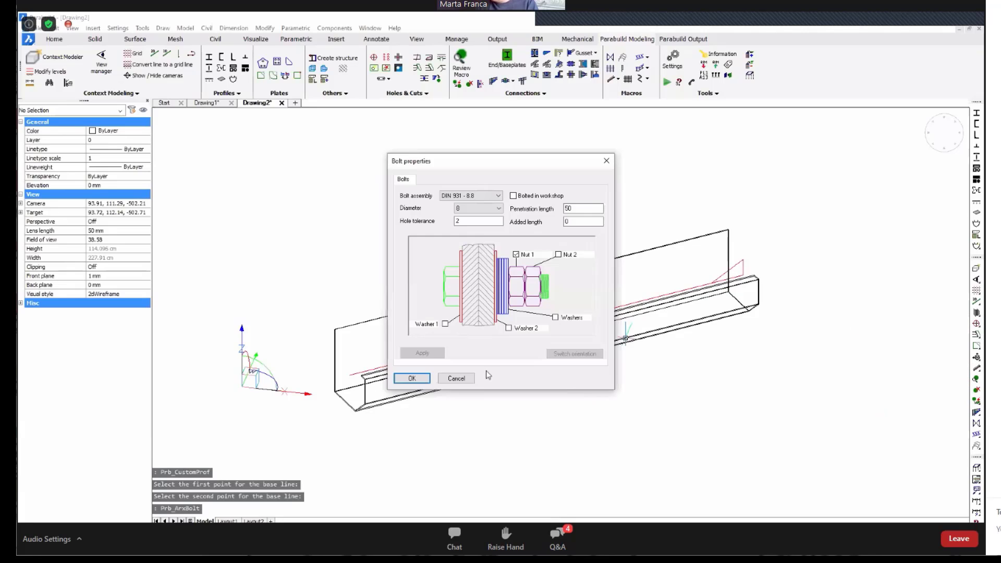
click(411, 378)
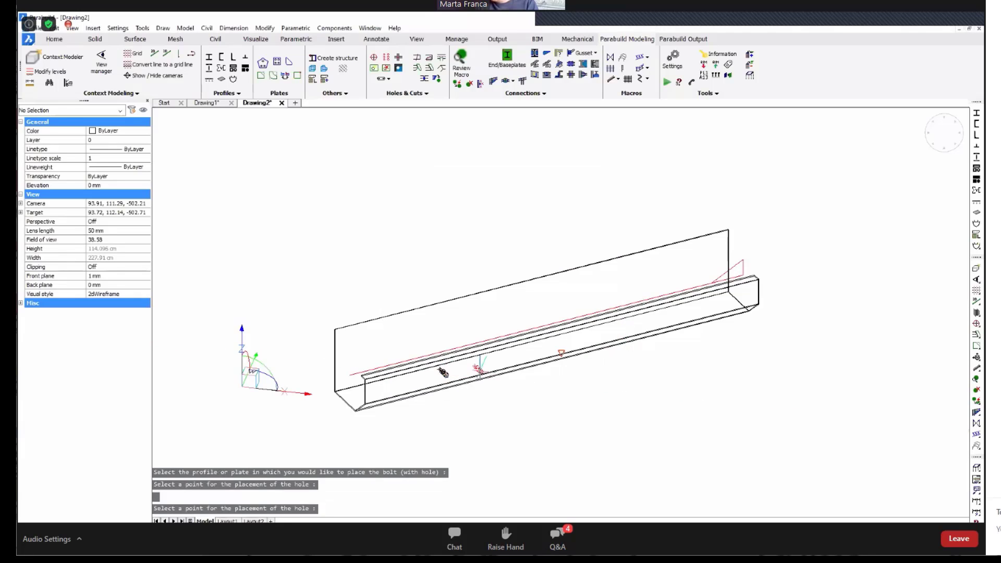
click(443, 372)
- Start a bolt pattern on the tall face of the Webinar profile, using the edges of the large plane to draw it
mouse_move(977, 324)
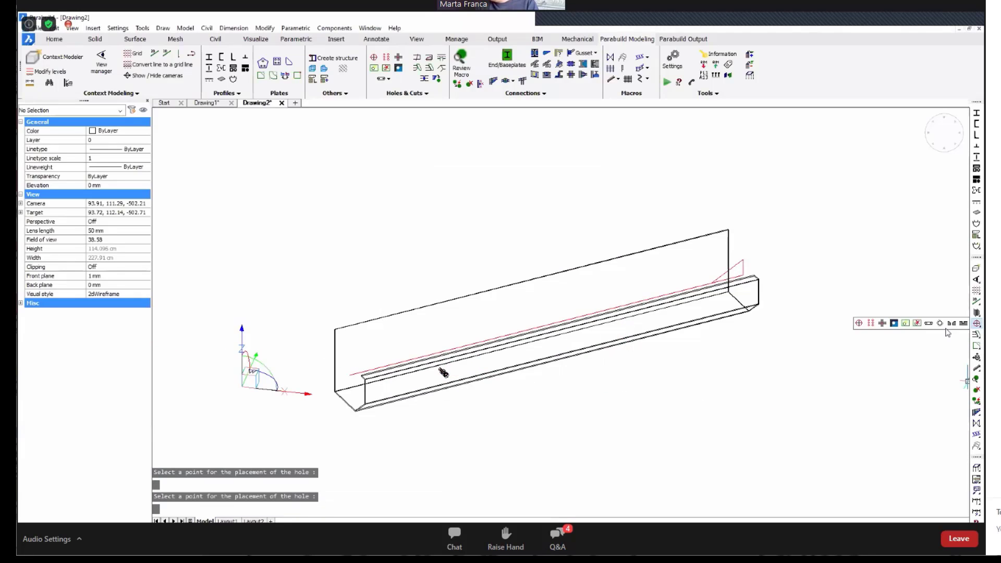
click(871, 323)
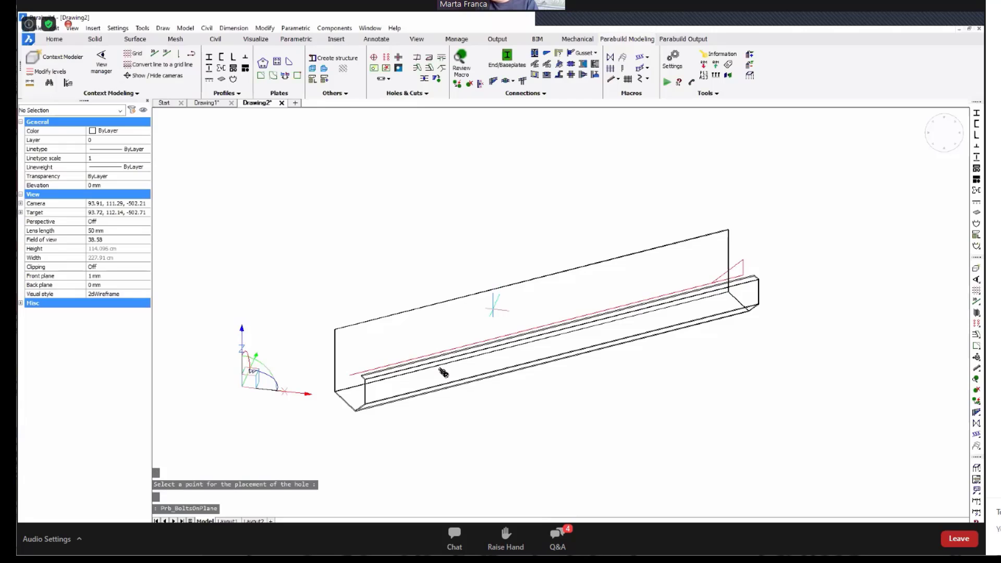
scroll(631, 381, up, 3)
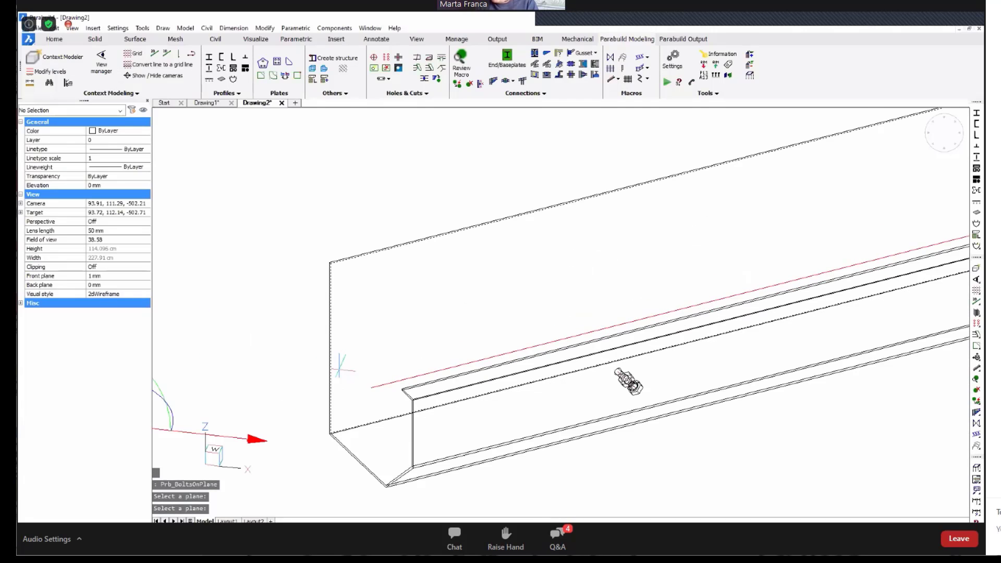
scroll(368, 347, down, 3)
click(367, 348)
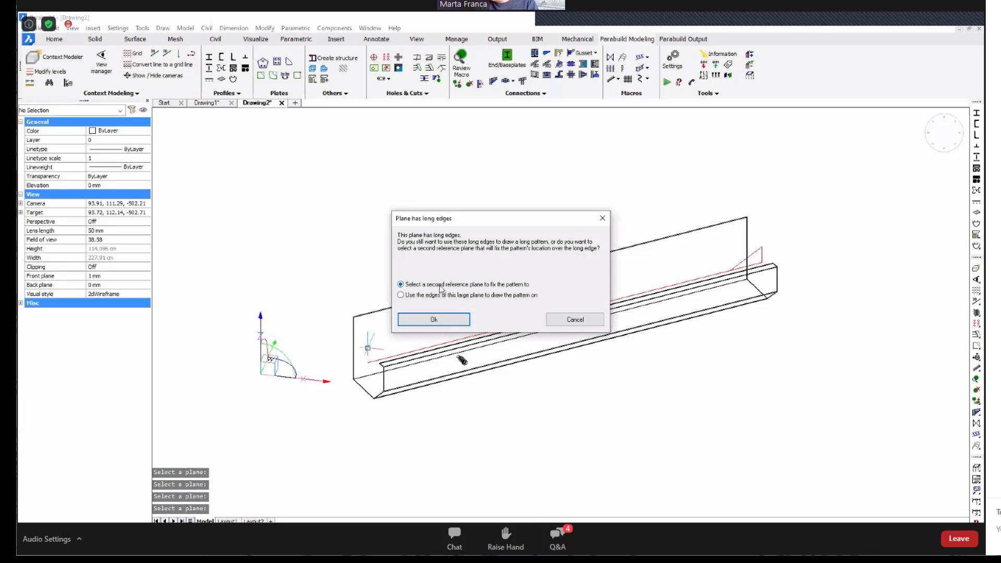
click(401, 295)
click(424, 319)
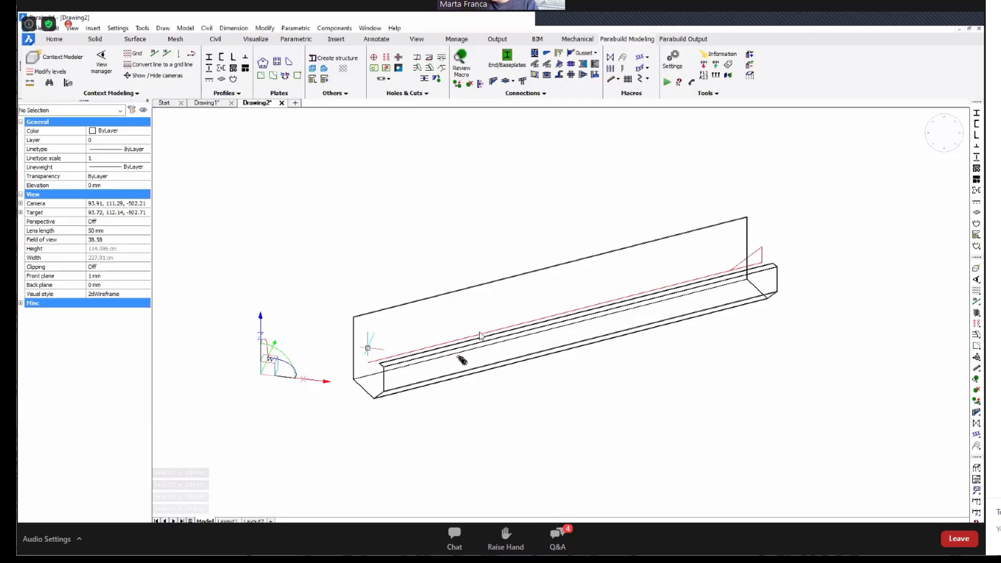
- Set the DIN 931 - 8.8 bolt pattern to 2 bolts along the profile's length and close its settings
scroll(483, 324, down, 2)
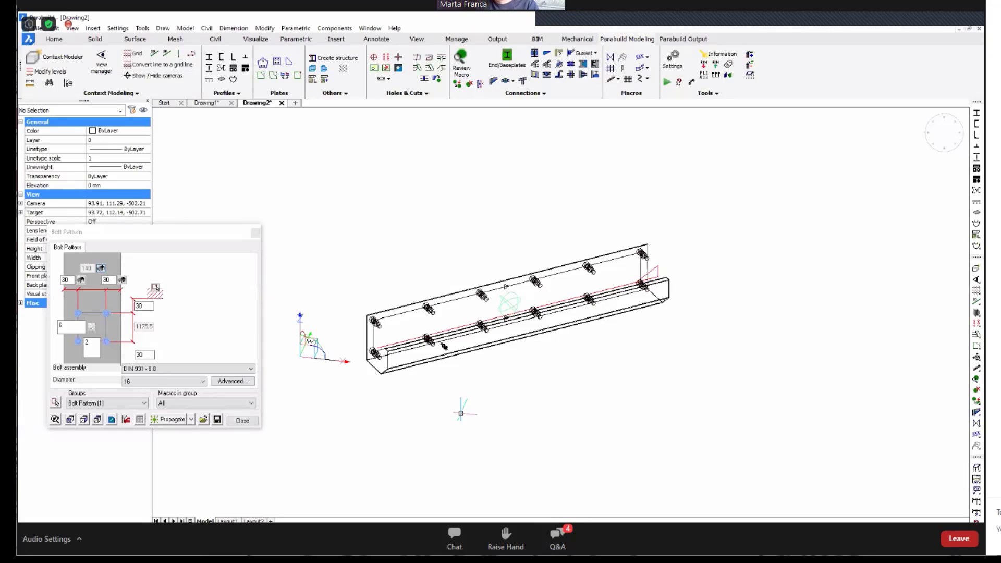
click(230, 326)
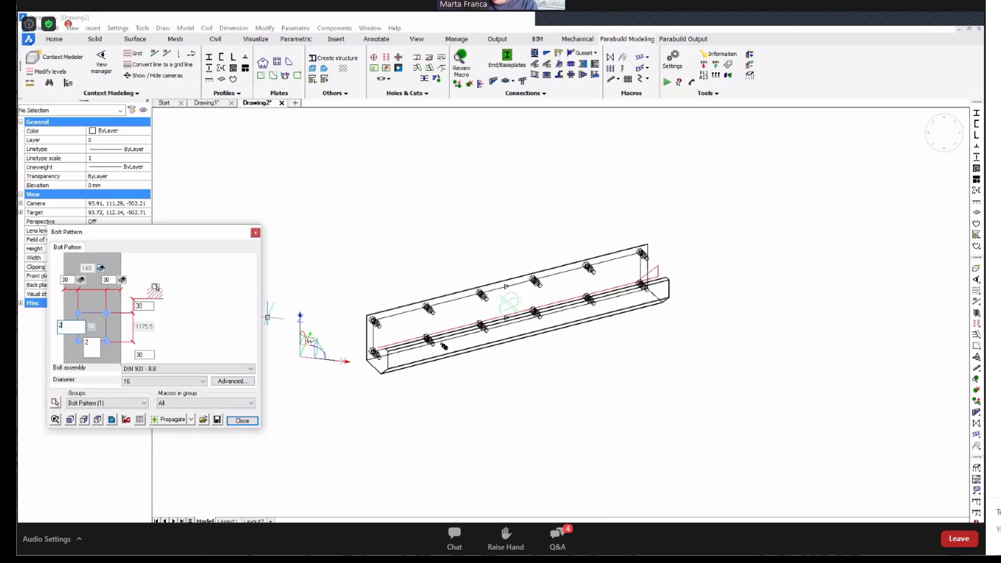
click(242, 421)
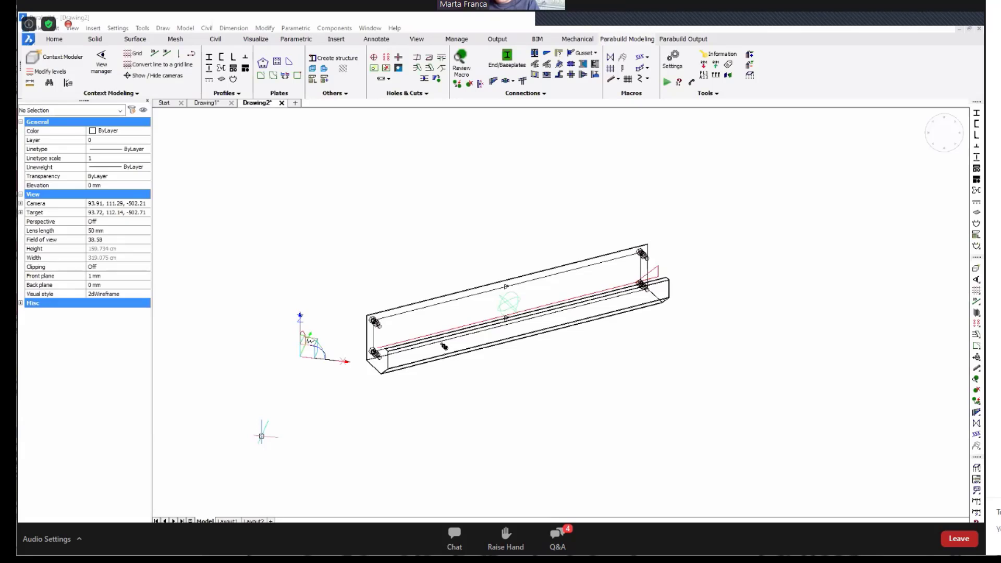
- Create a new drawing with a grid of 4 X lines and 6 Y lines spaced 5000, and view it isometrically
click(38, 30)
click(45, 40)
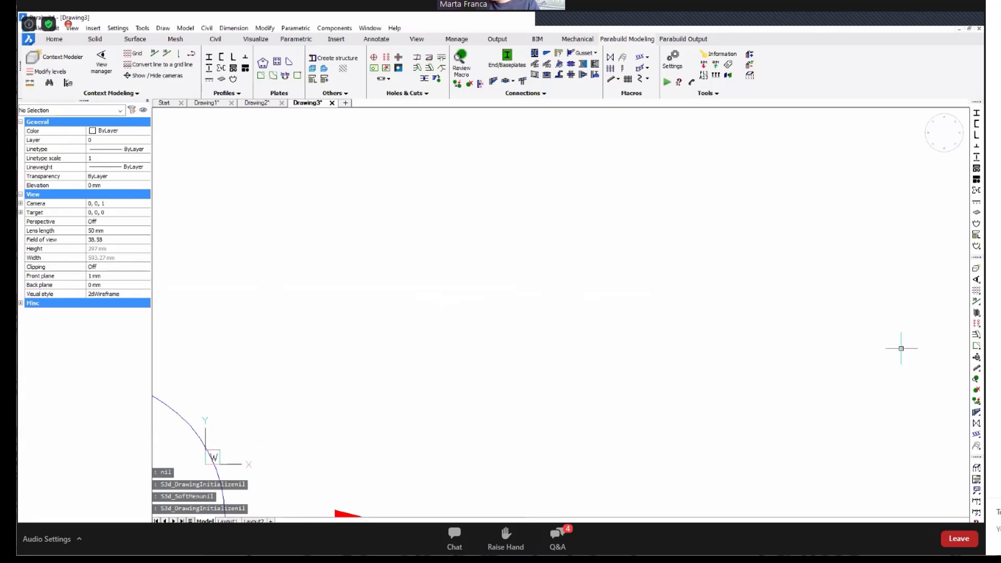
click(976, 291)
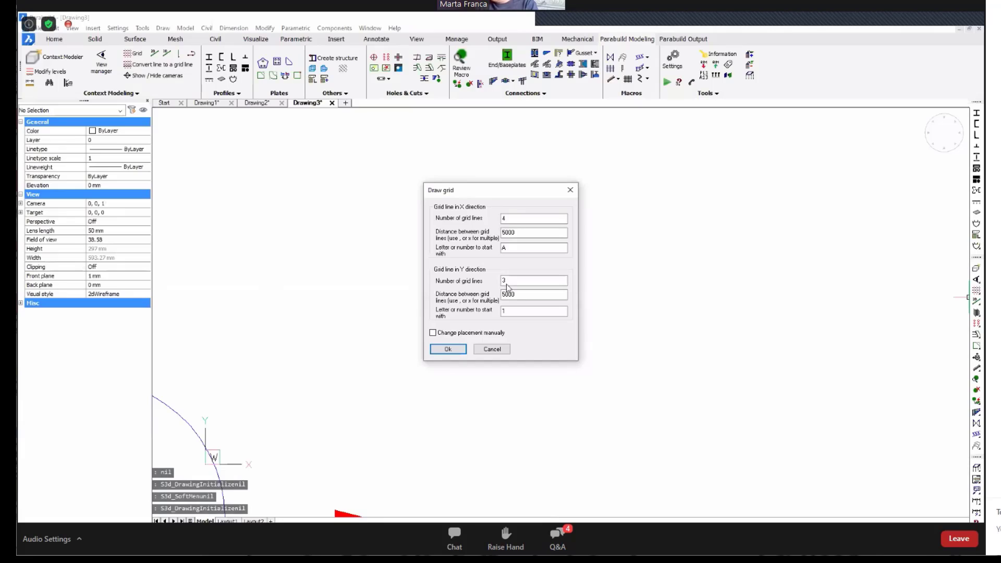
text(6)
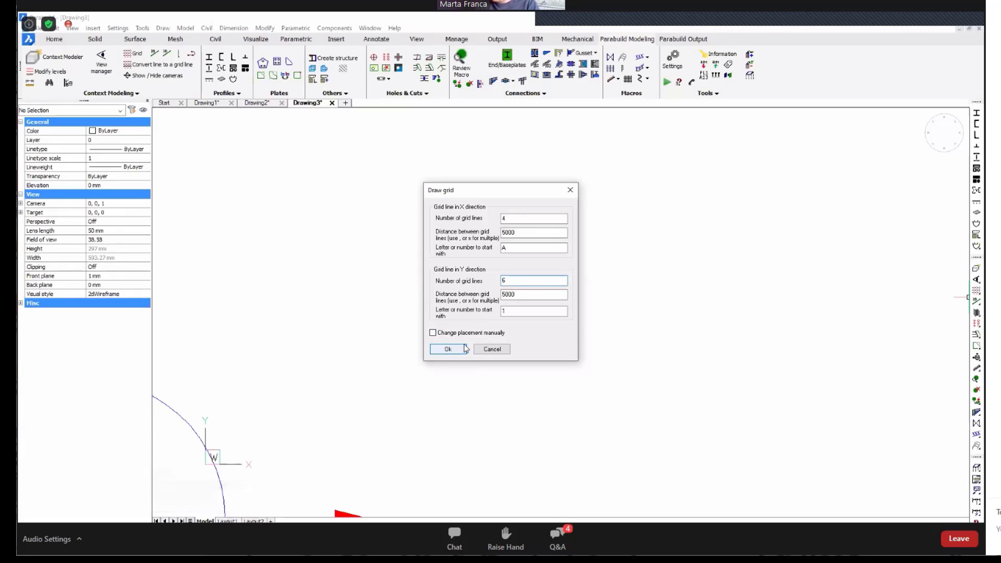
click(449, 350)
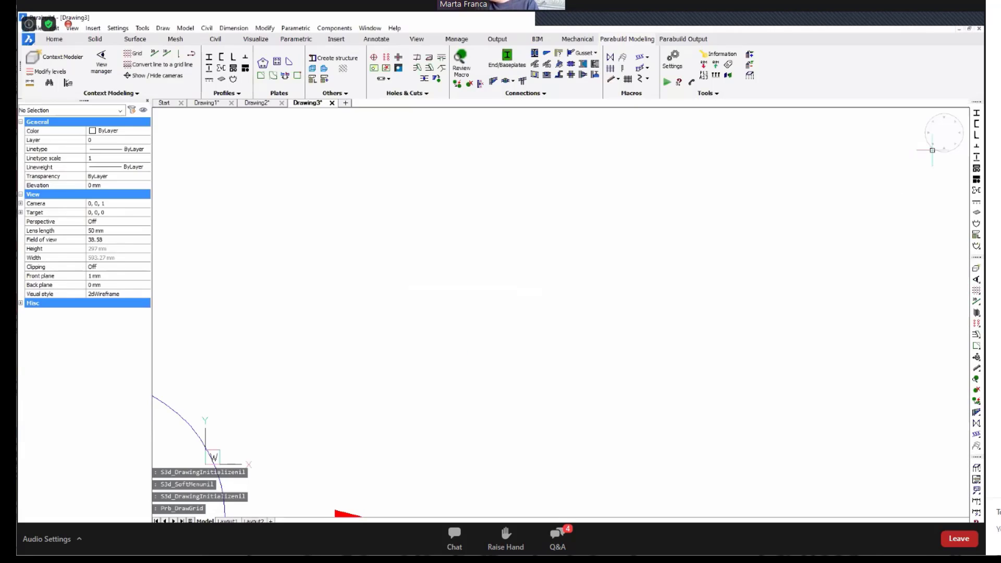
click(932, 148)
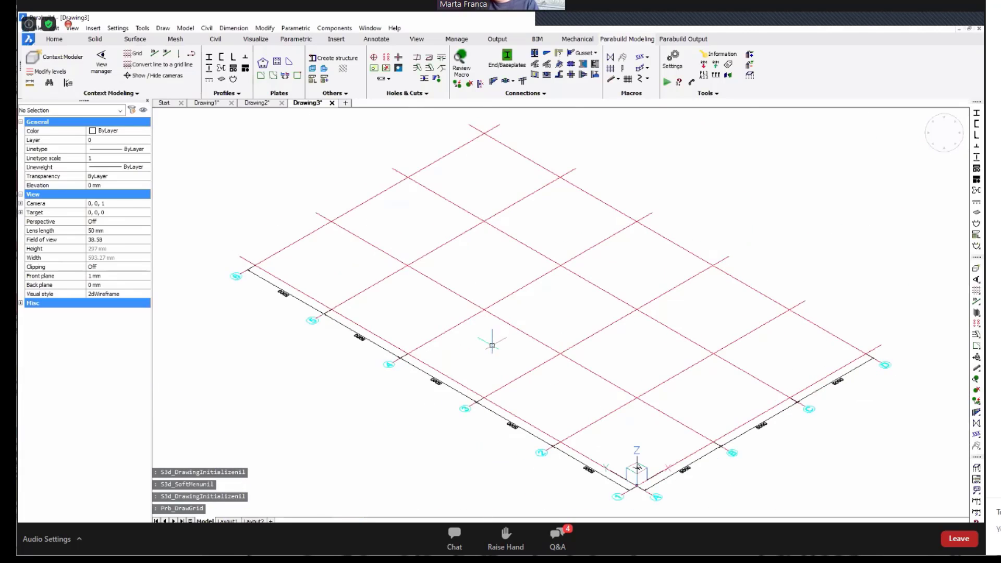
middle_drag(637, 358, 624, 358)
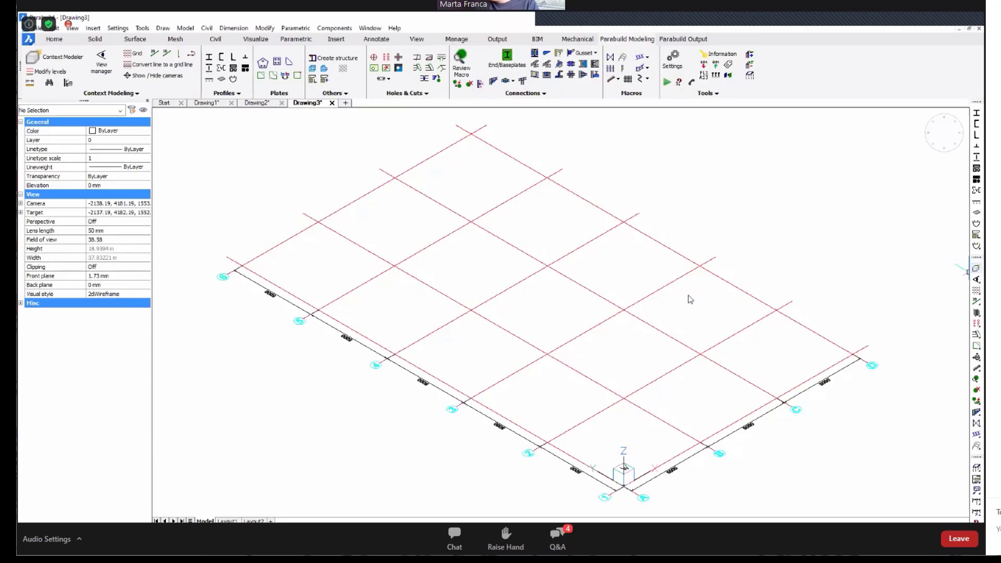
- Start the Context Modeler and add a new level named lvl1 with a height of 4000 above World (WCS)
click(977, 268)
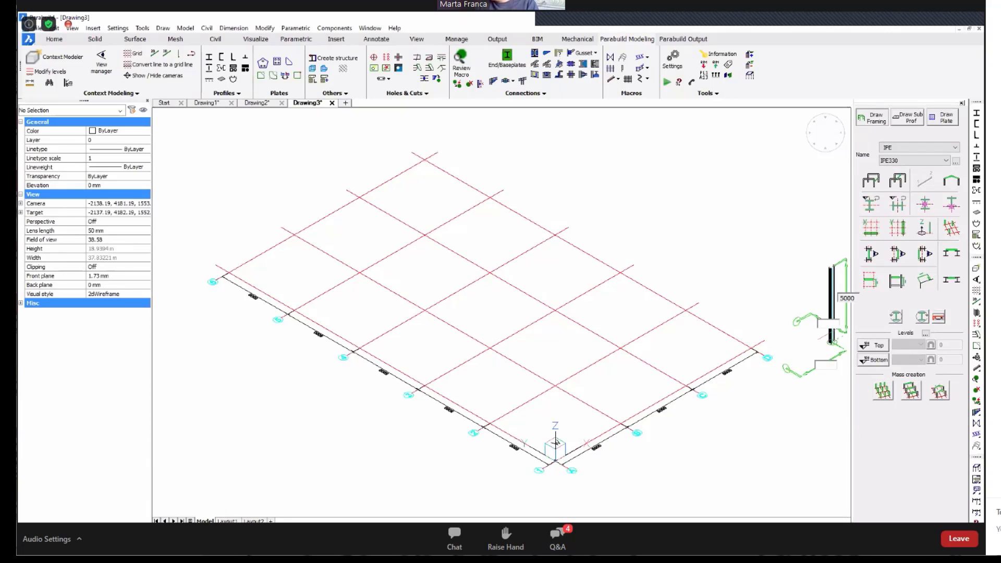
click(926, 333)
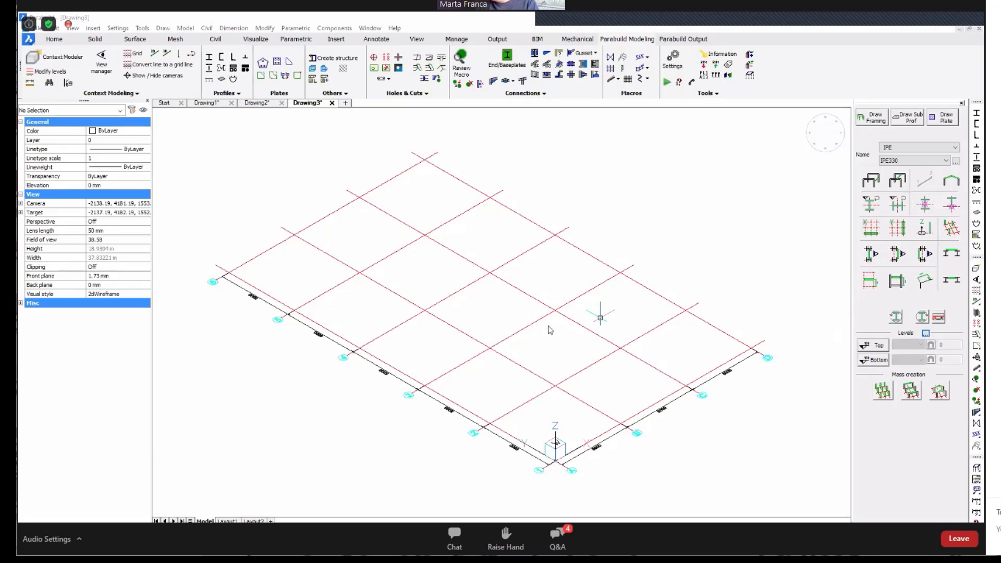
click(559, 230)
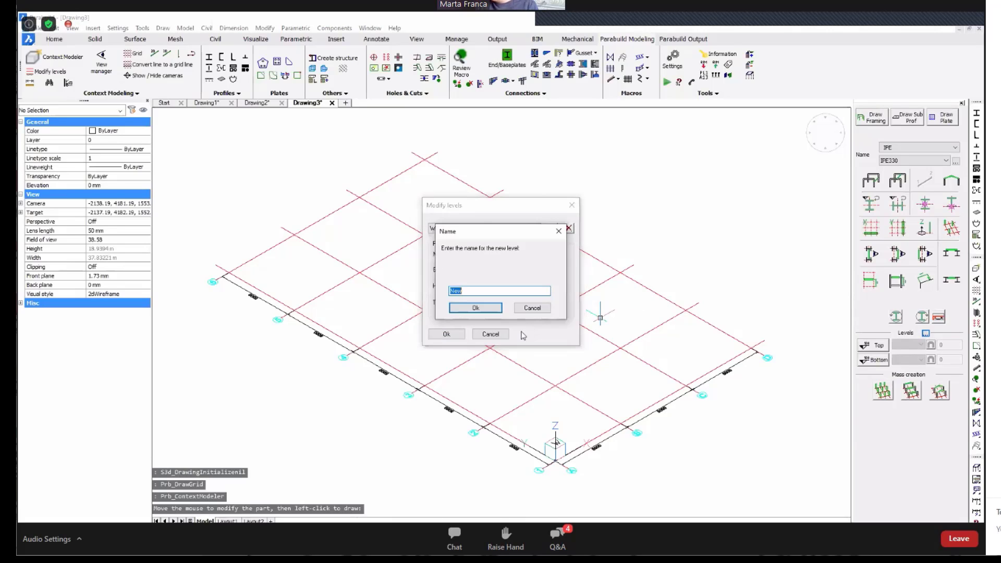
text(N)
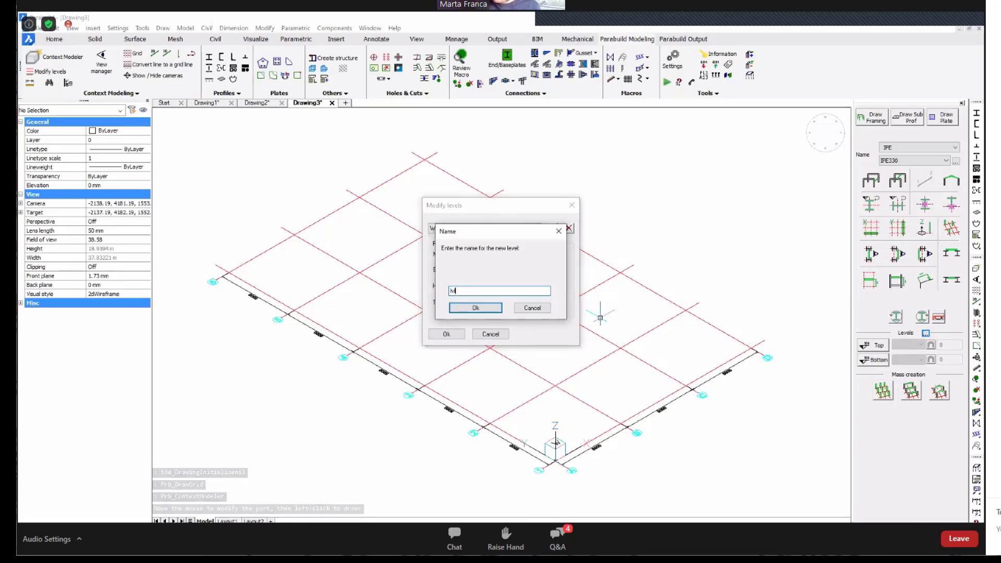
key(Return)
double_click(518, 288)
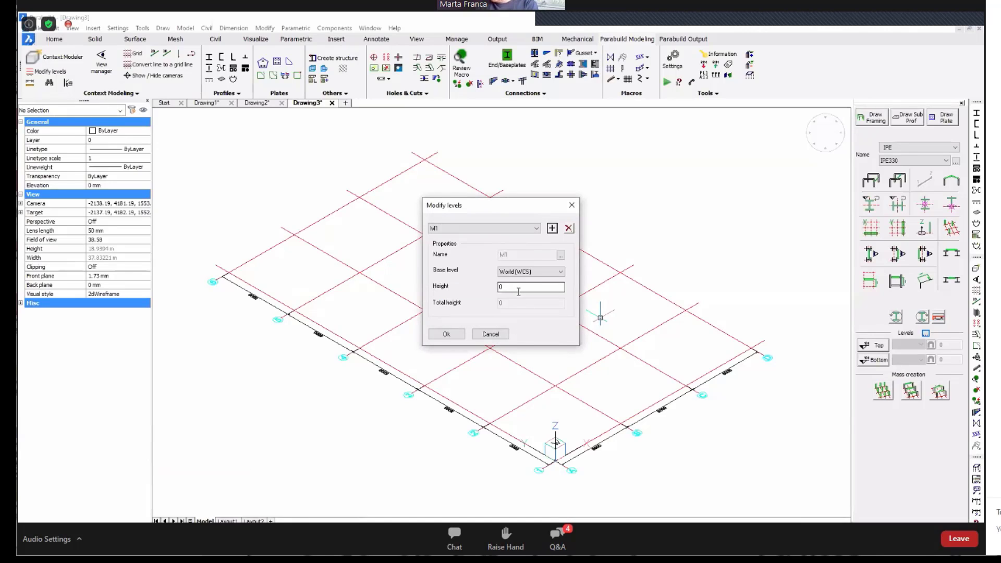
text(4000)
- Add a second level named lvl2 with a height of 8000 and confirm the levels
click(552, 229)
text(M2)
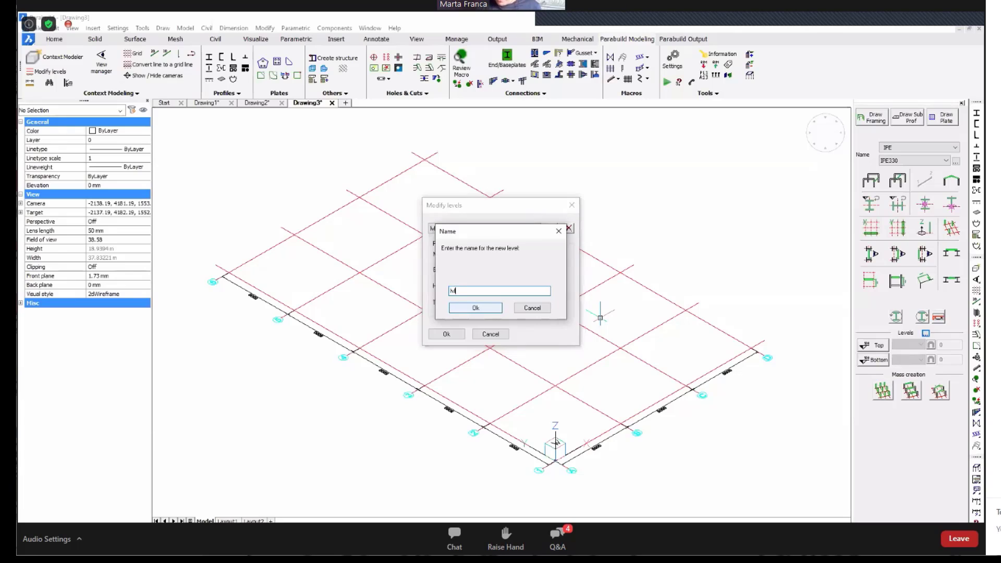
click(490, 307)
click(523, 286)
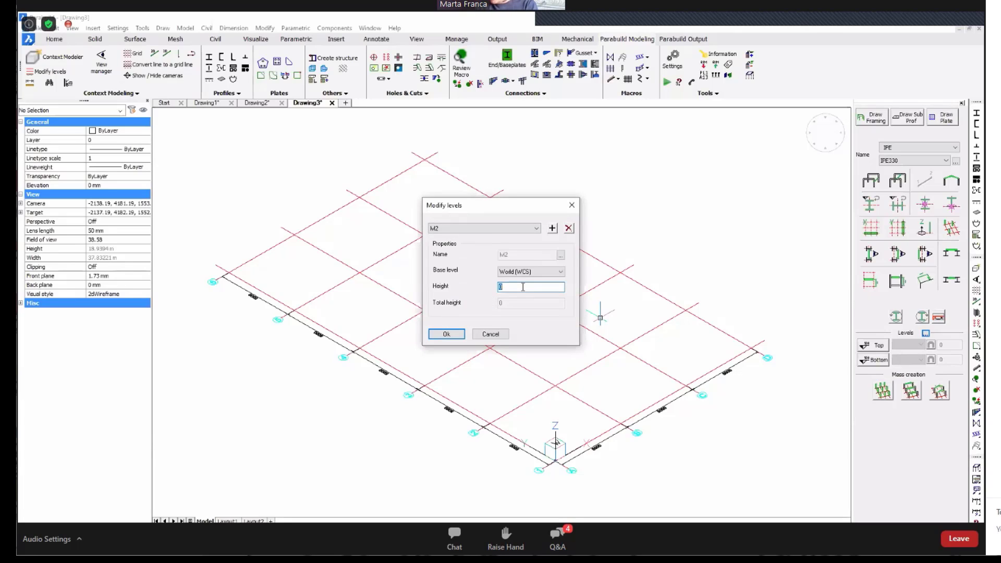
text(8000)
click(446, 333)
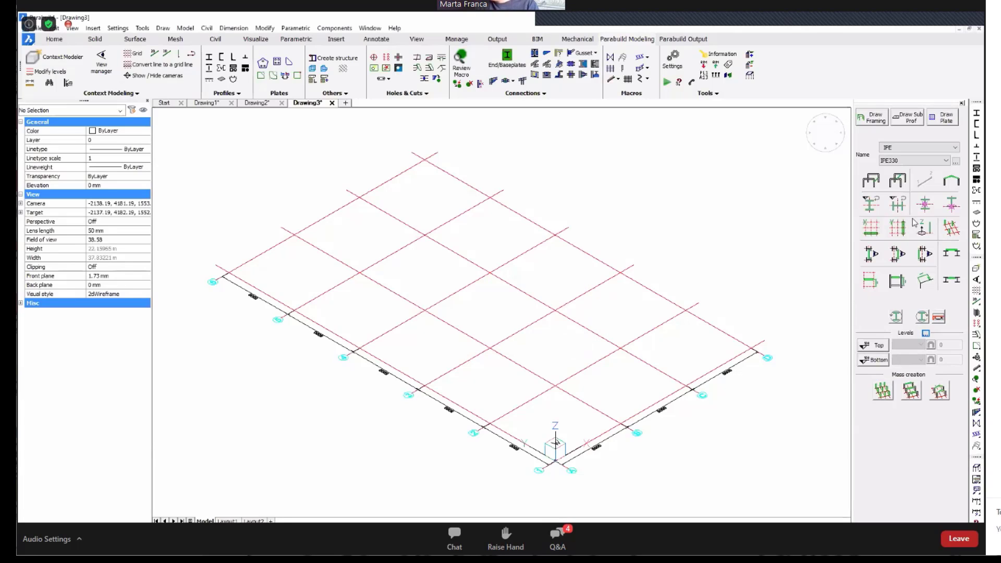
- Constrain new framing members to top level lvl2 and bottom level wcs
click(881, 346)
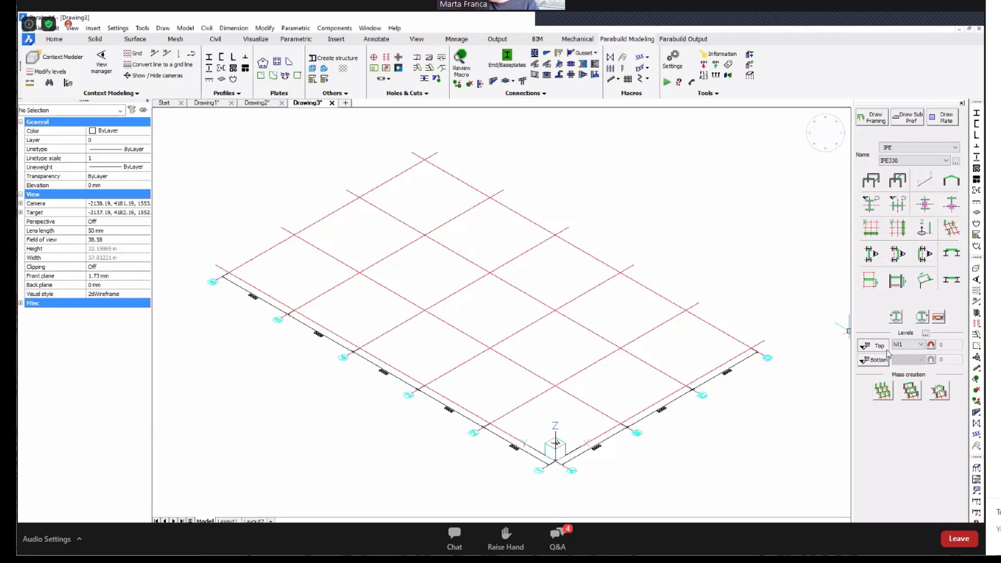
click(906, 345)
click(897, 367)
click(883, 359)
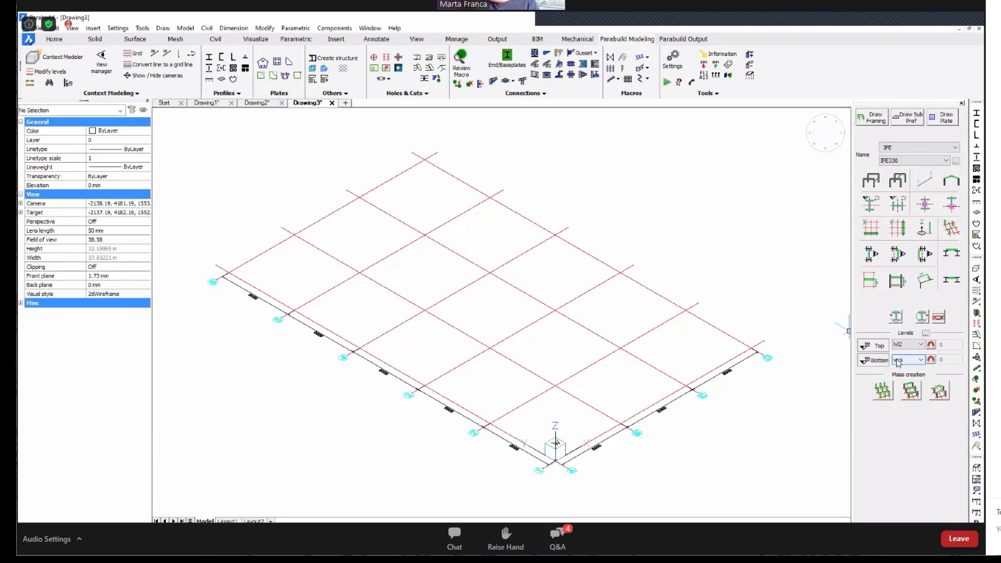
click(898, 360)
click(899, 368)
- Draw six IPE330 columns at the grid intersections along grid line D
click(872, 118)
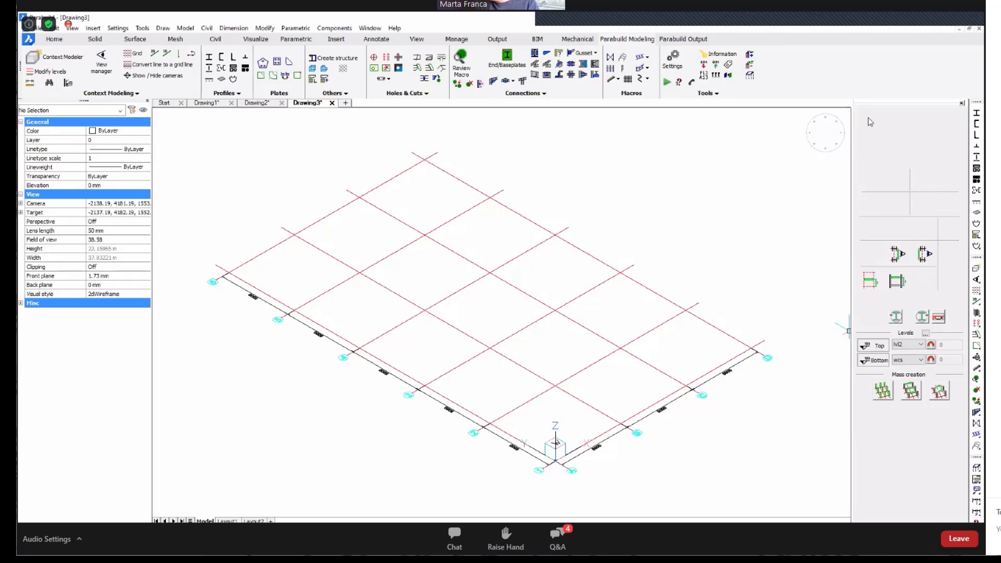
click(751, 347)
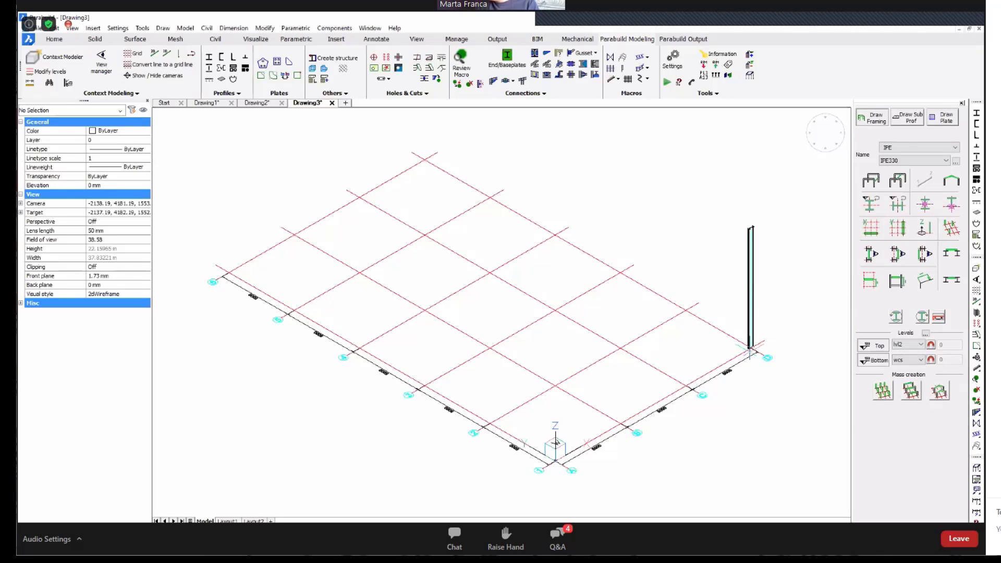
scroll(693, 357, up, 5)
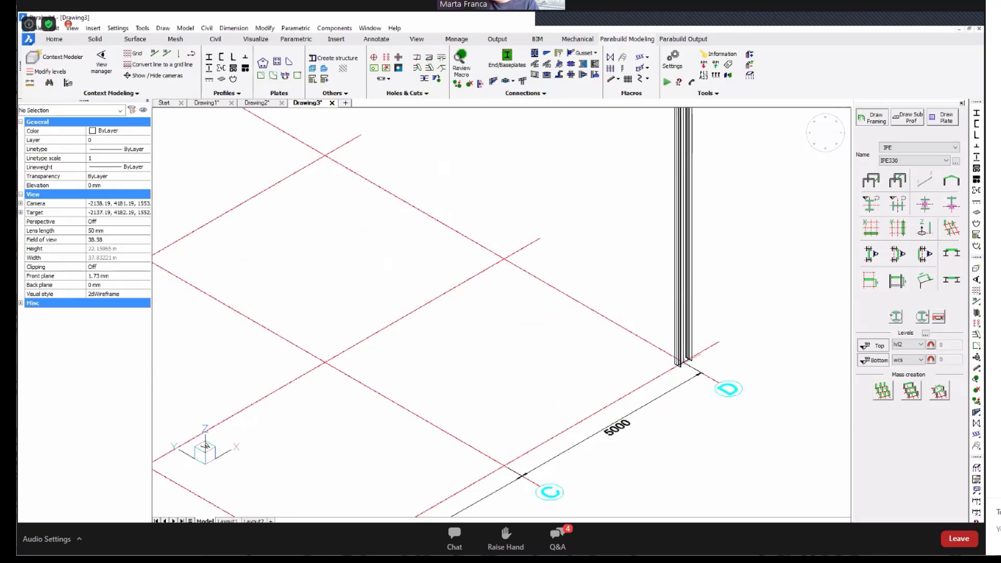
scroll(685, 360, down, 5)
click(650, 335)
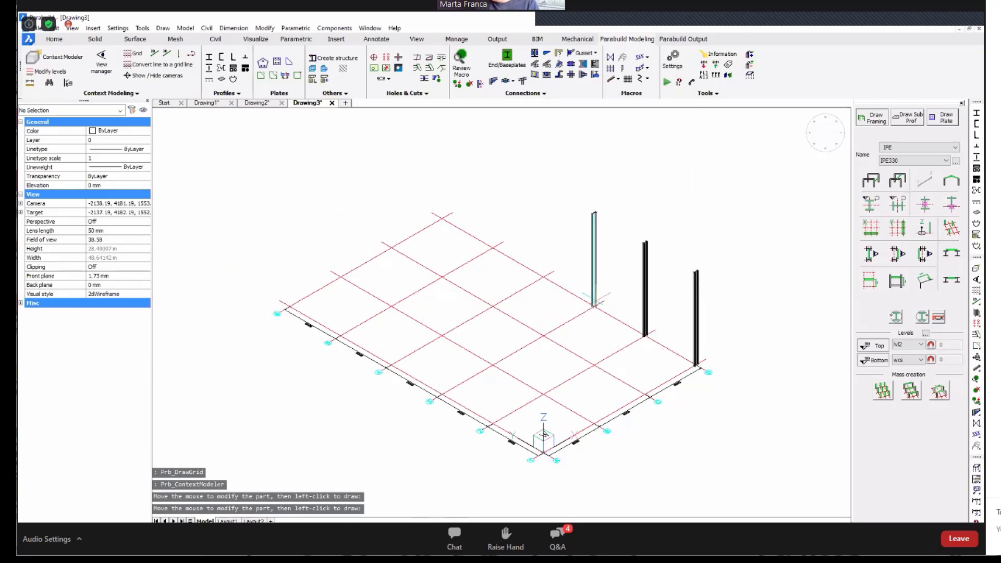
click(594, 306)
click(542, 276)
click(493, 248)
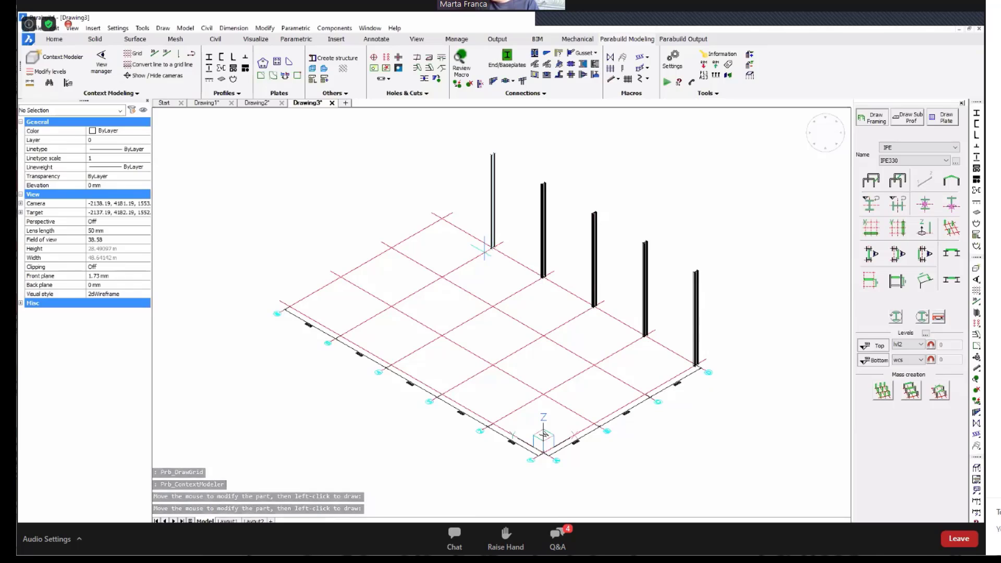
click(442, 217)
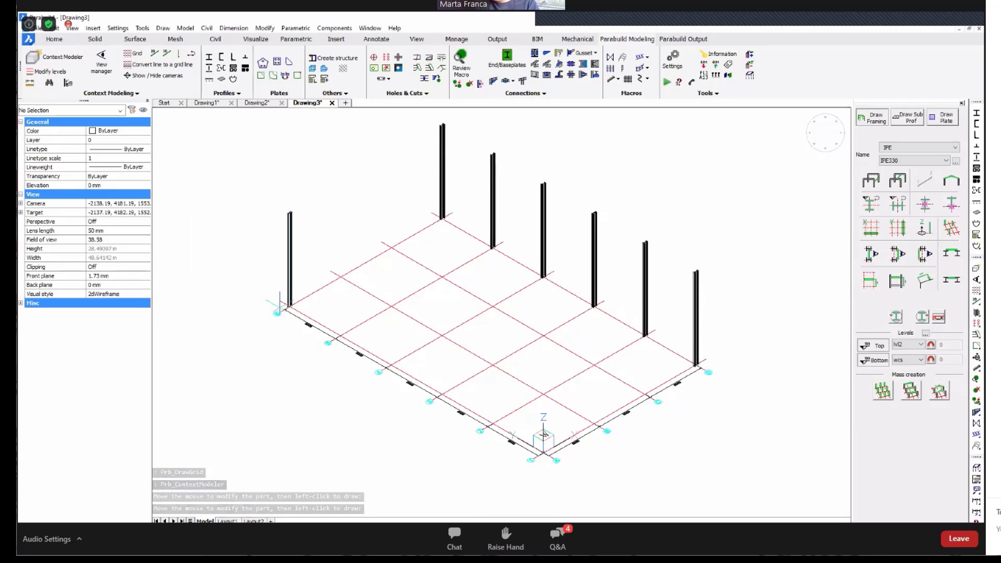
- Draw six more IPE330 columns at the grid intersections along grid line A
click(289, 306)
click(340, 335)
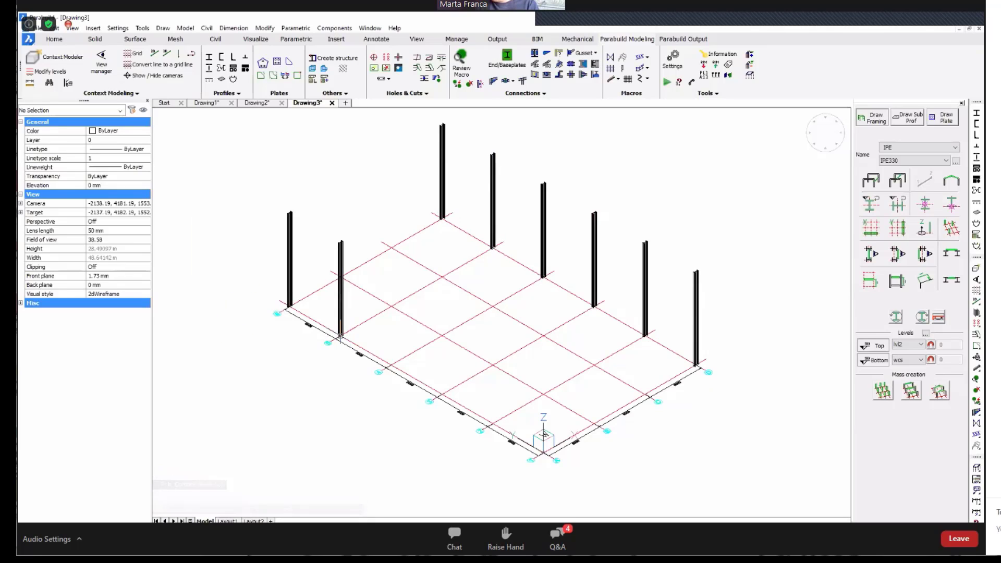
click(391, 364)
click(442, 394)
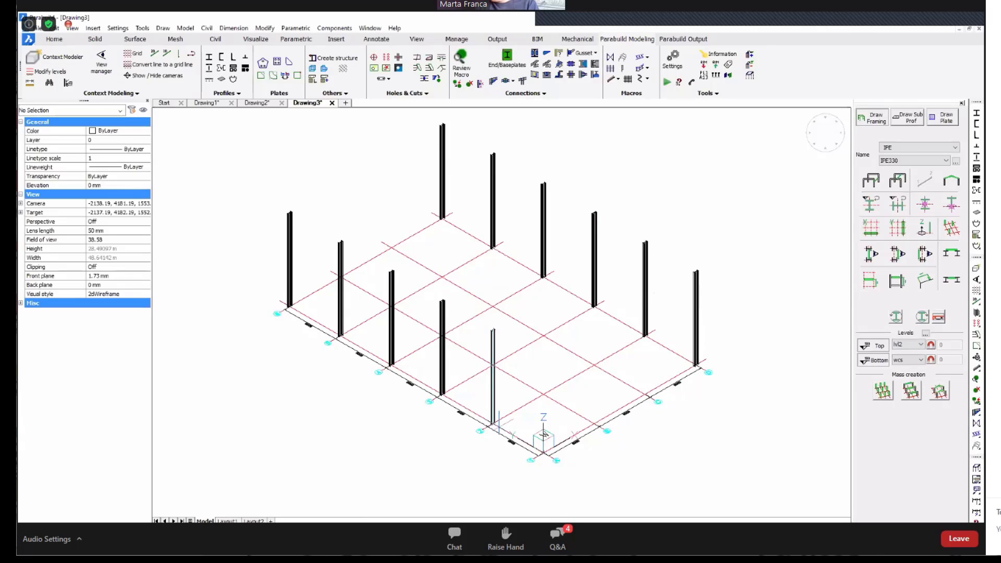
click(499, 423)
click(542, 452)
- Draw pitched IPE330 rafter pairs across all six column pairs, locked to top level lvl2 with a ridge rise of 1000
middle_drag(530, 401, 411, 426)
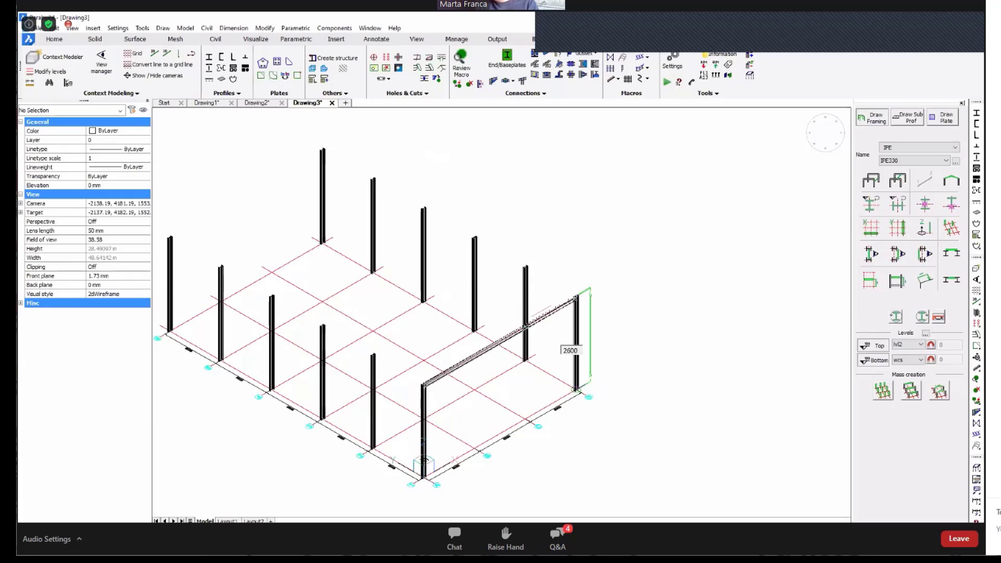
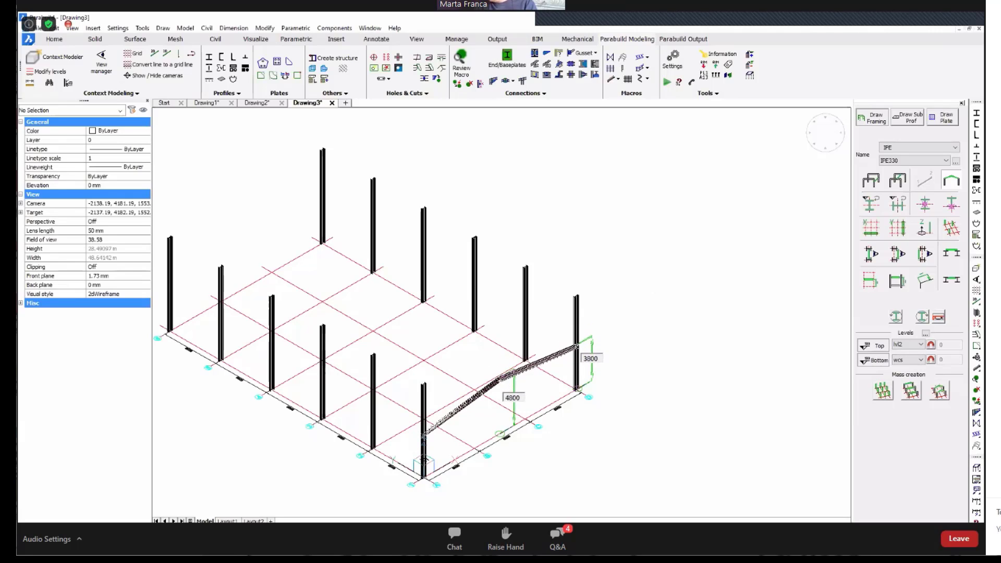
click(931, 356)
click(932, 346)
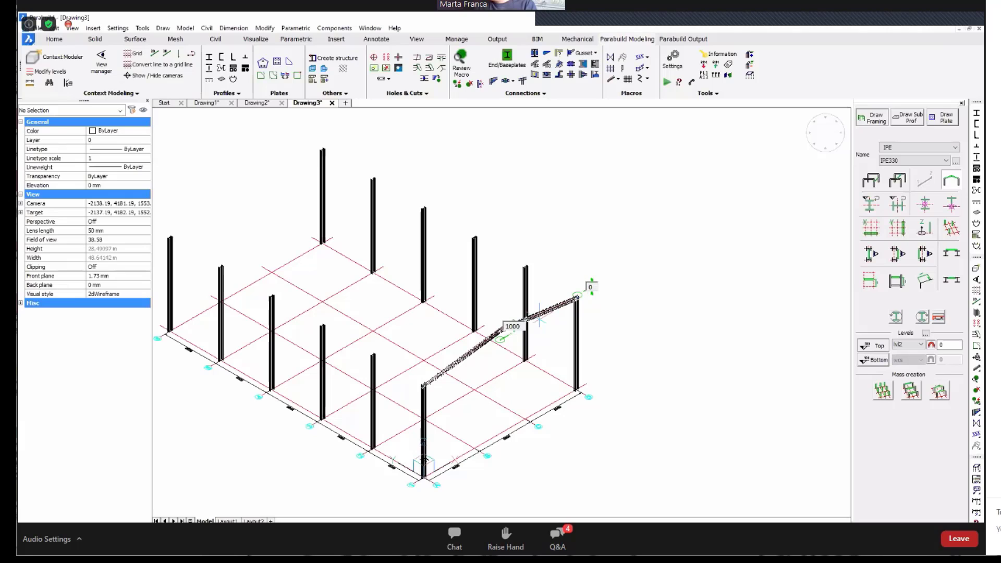
click(540, 319)
click(458, 285)
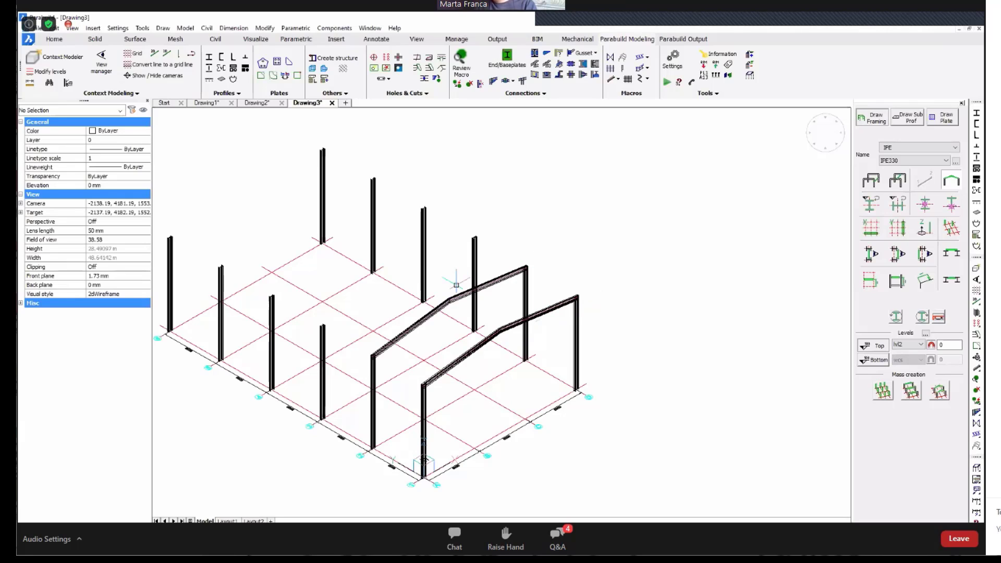
click(388, 259)
click(339, 230)
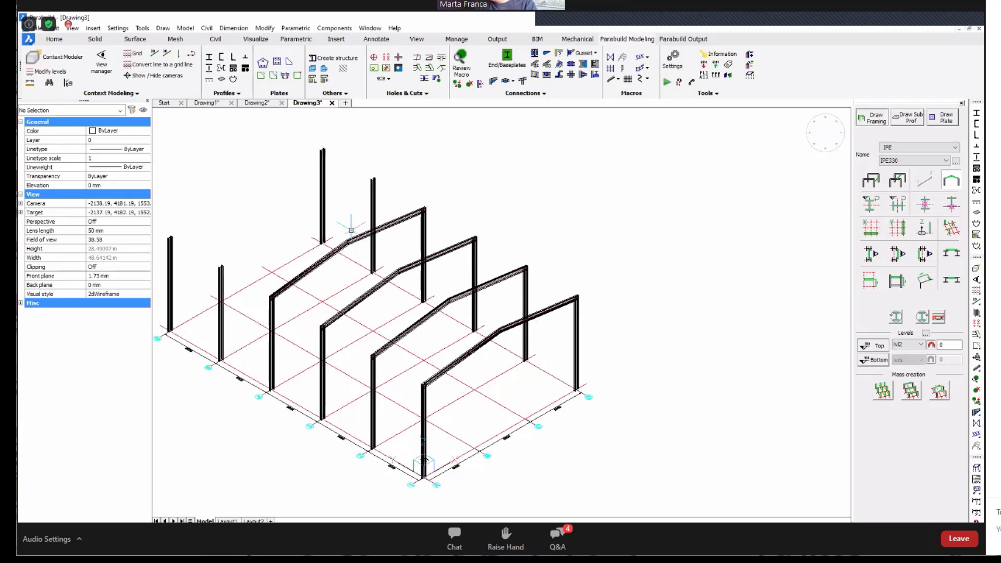
click(290, 200)
click(240, 171)
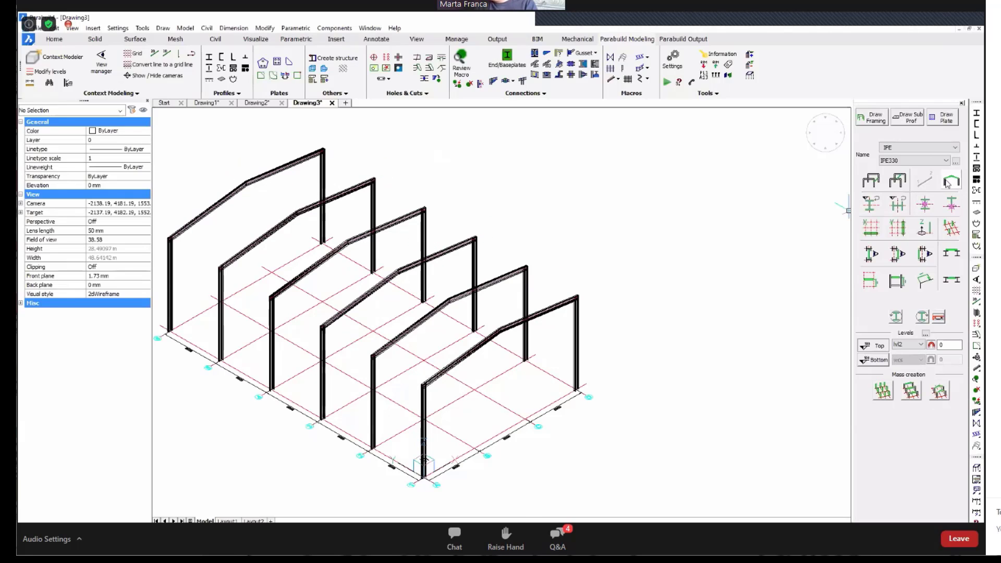
- Set the top level to lvl1 and draw shorter IPE330 columns on the interior grid line beside the origin
shift+middle_drag(453, 459, 282, 408)
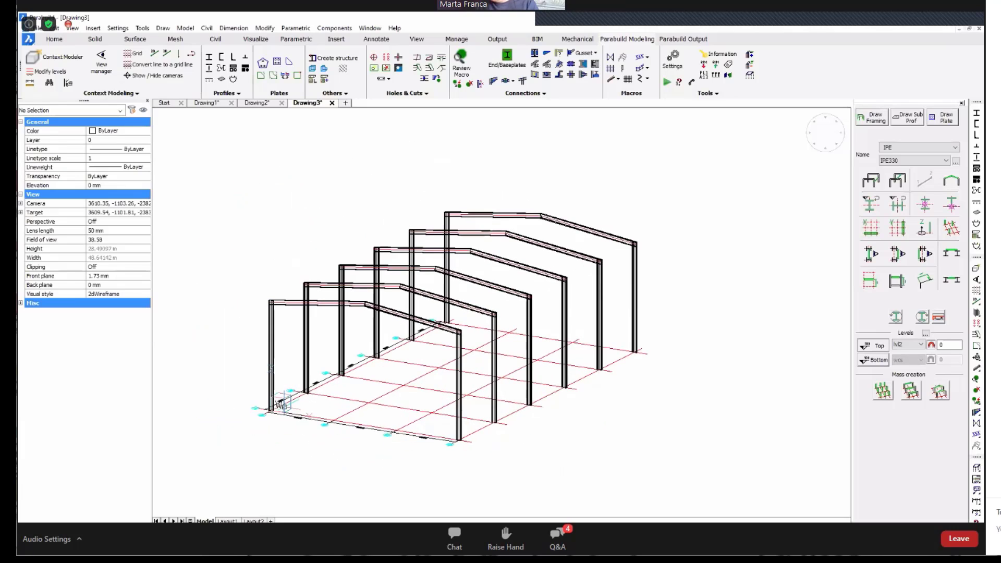
scroll(281, 407, up, 2)
scroll(281, 406, up, 2)
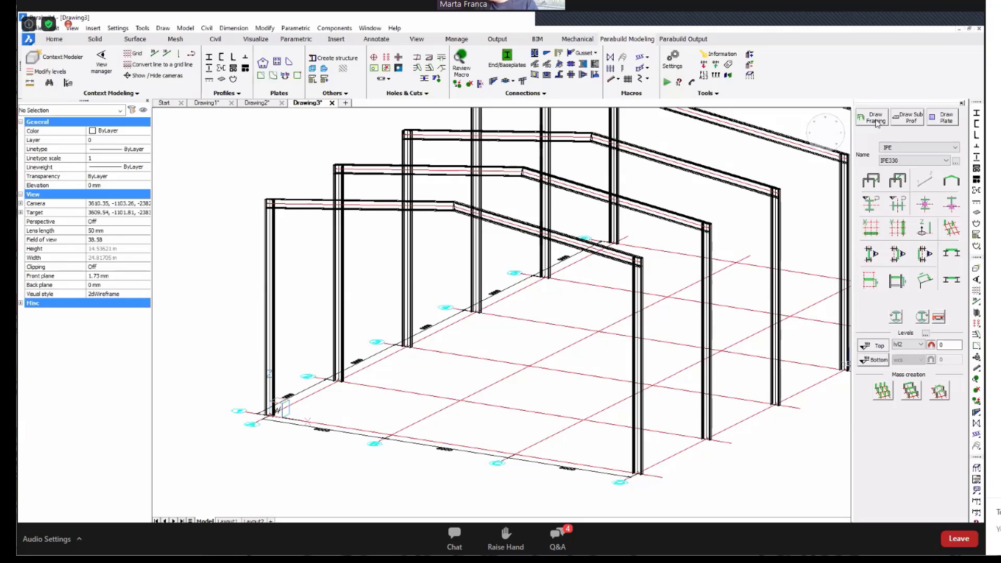
click(919, 345)
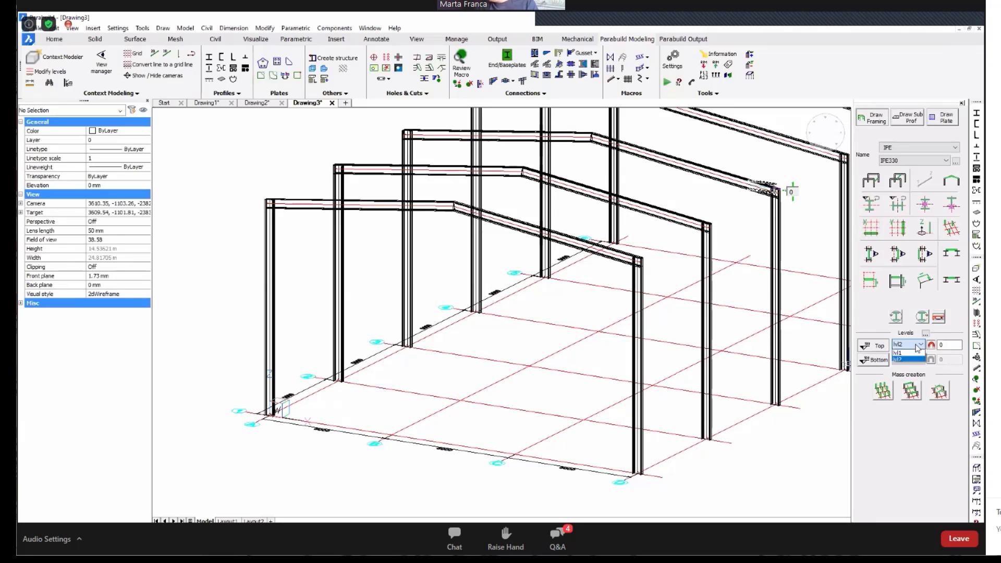
click(912, 354)
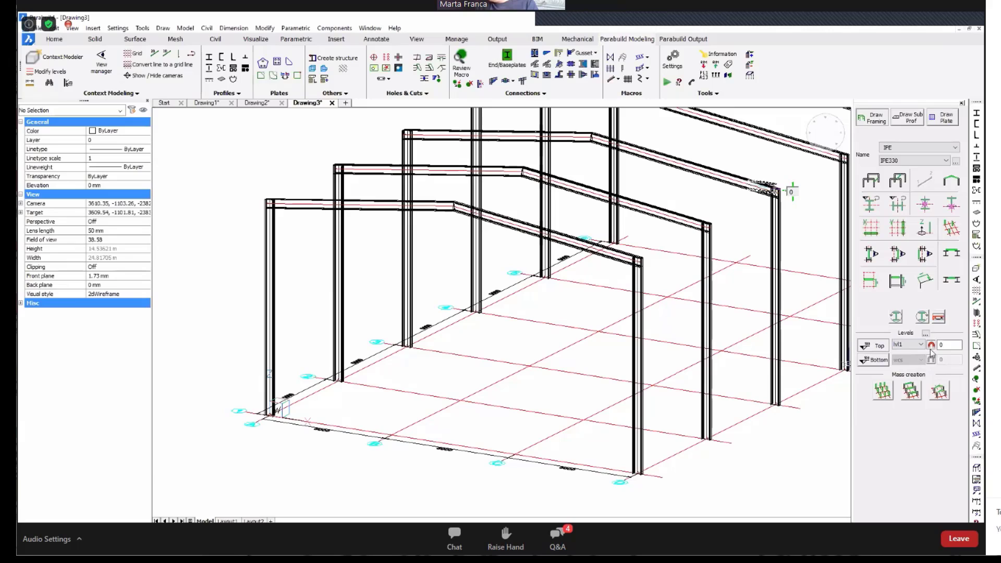
click(391, 434)
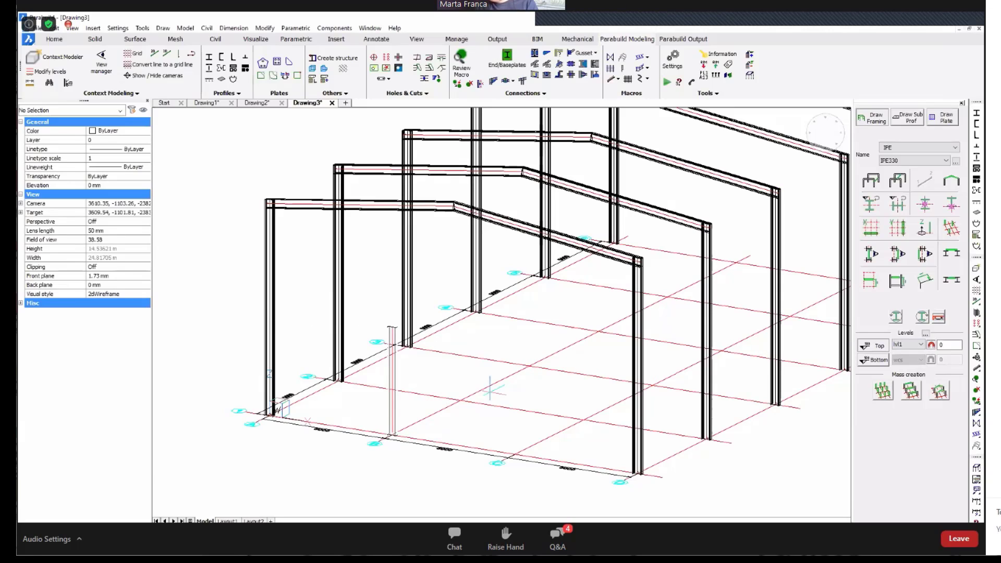
click(533, 367)
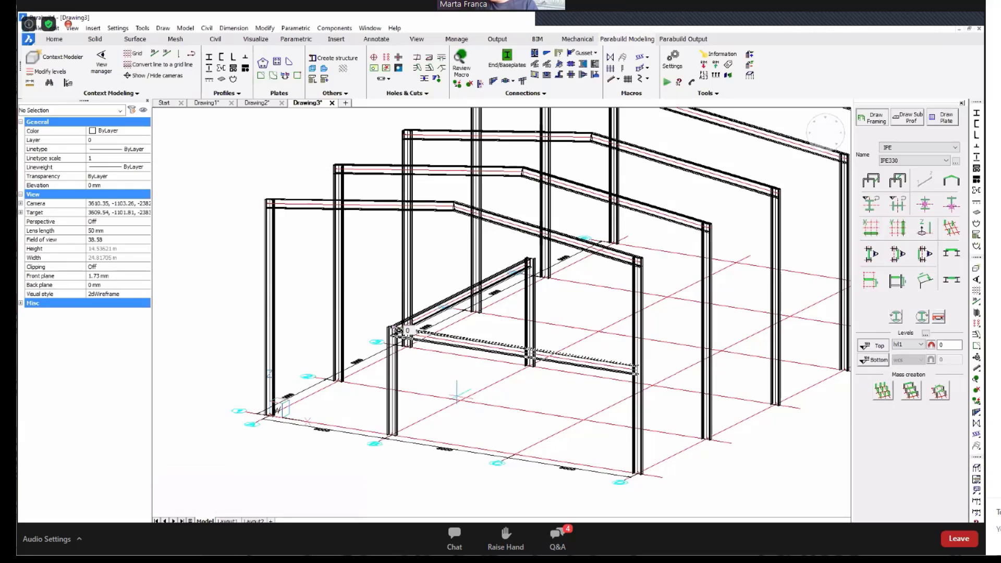
- Complete the lvl1 platform frame with IPE330 beams linking the short interior columns to the tall outer columns
click(343, 339)
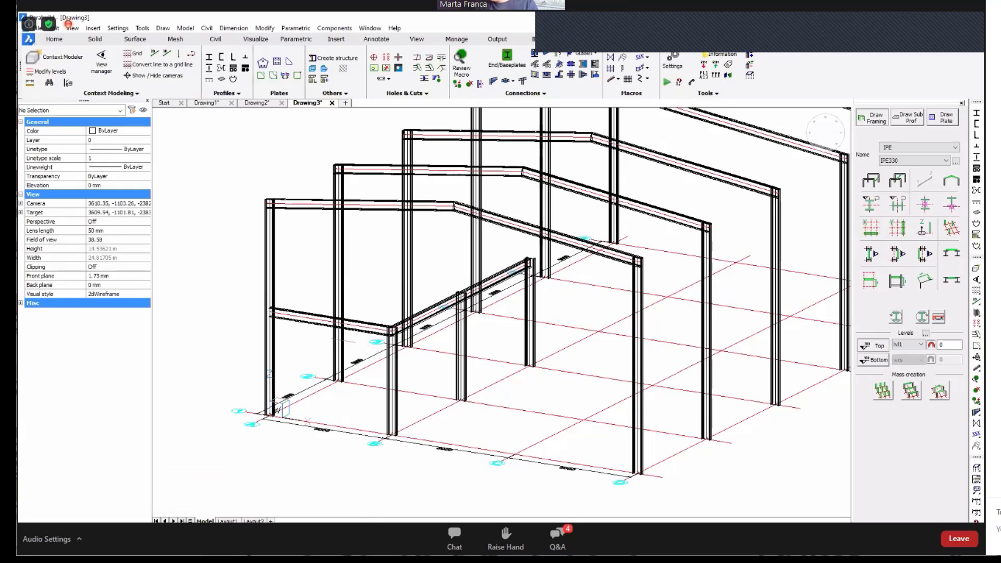
click(386, 295)
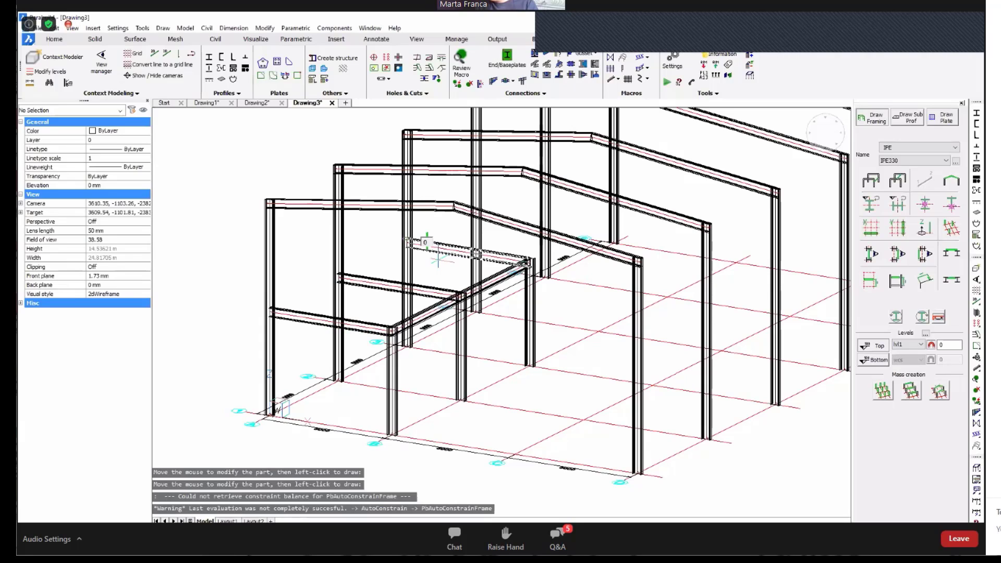
click(426, 243)
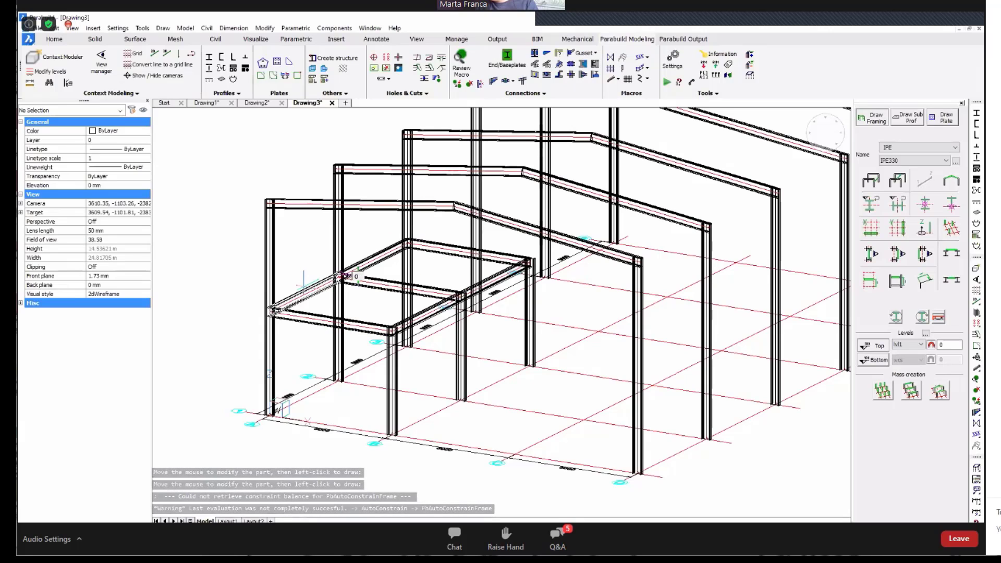
click(340, 277)
key(Escape)
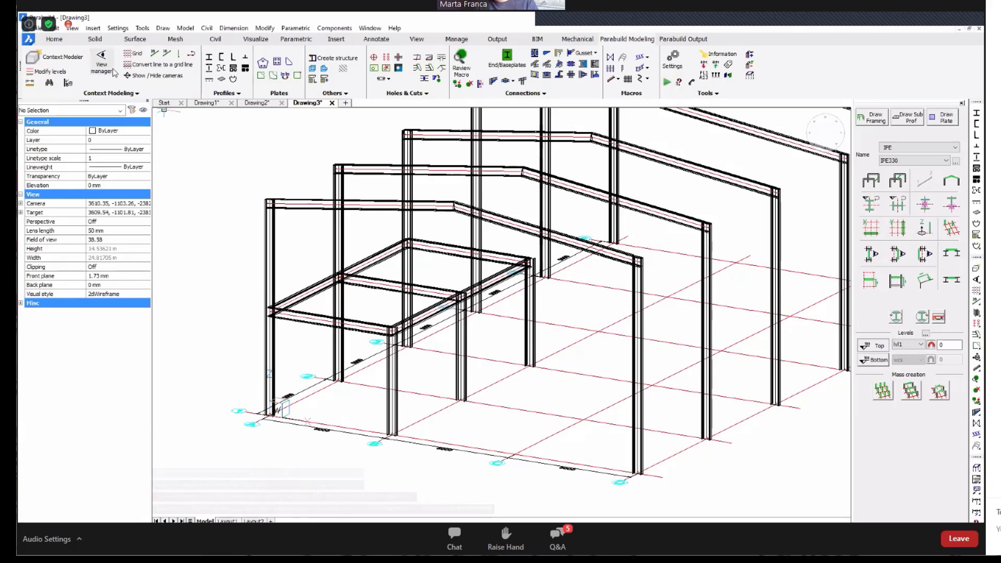
- Set the model's visual style to X-Ray
click(107, 295)
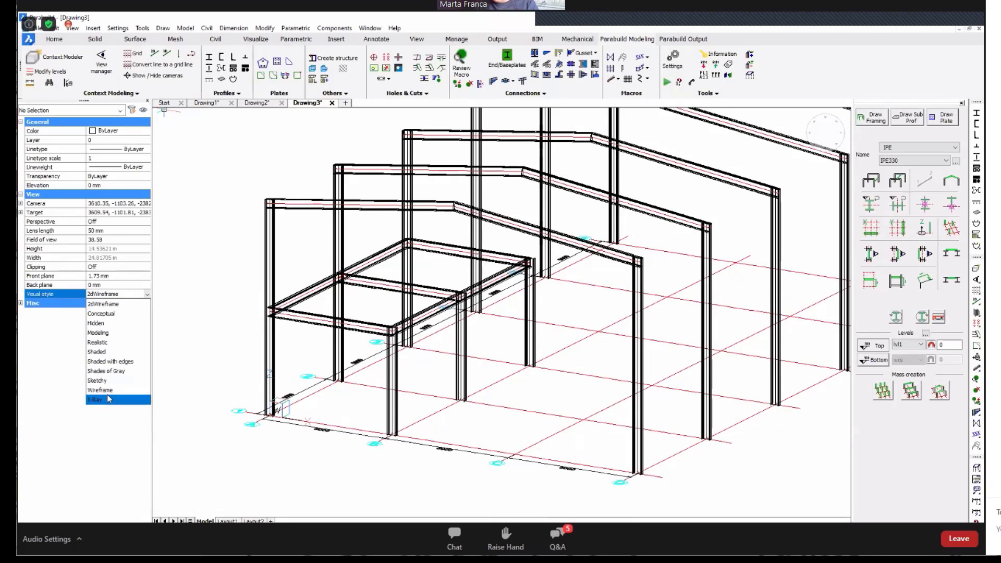
click(98, 400)
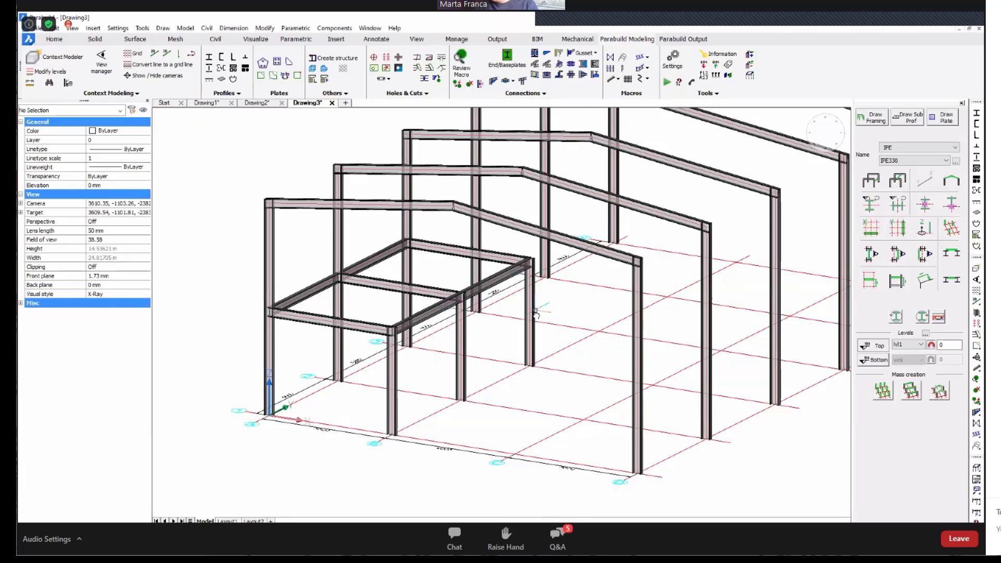
middle_drag(535, 313, 471, 347)
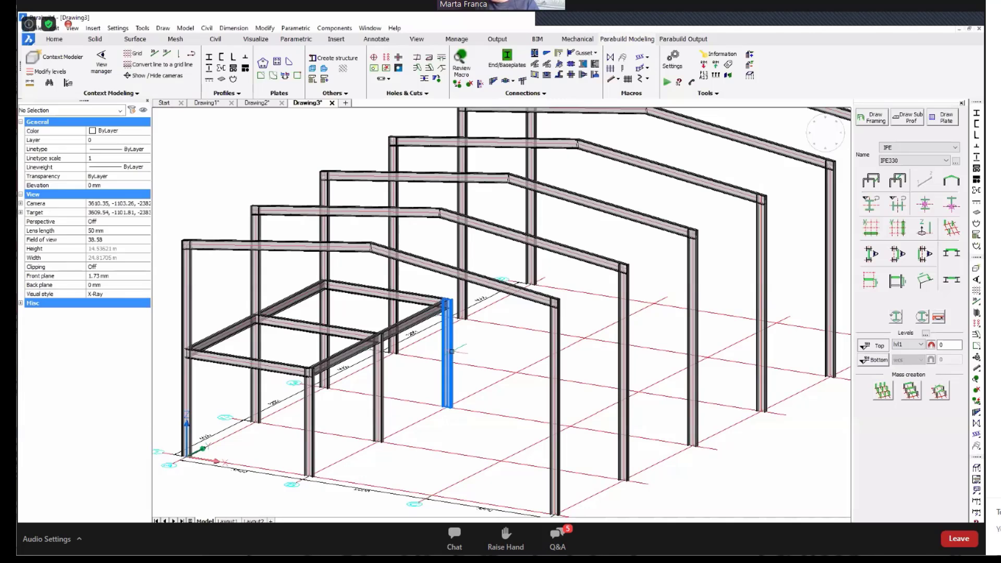
middle_drag(477, 404, 471, 290)
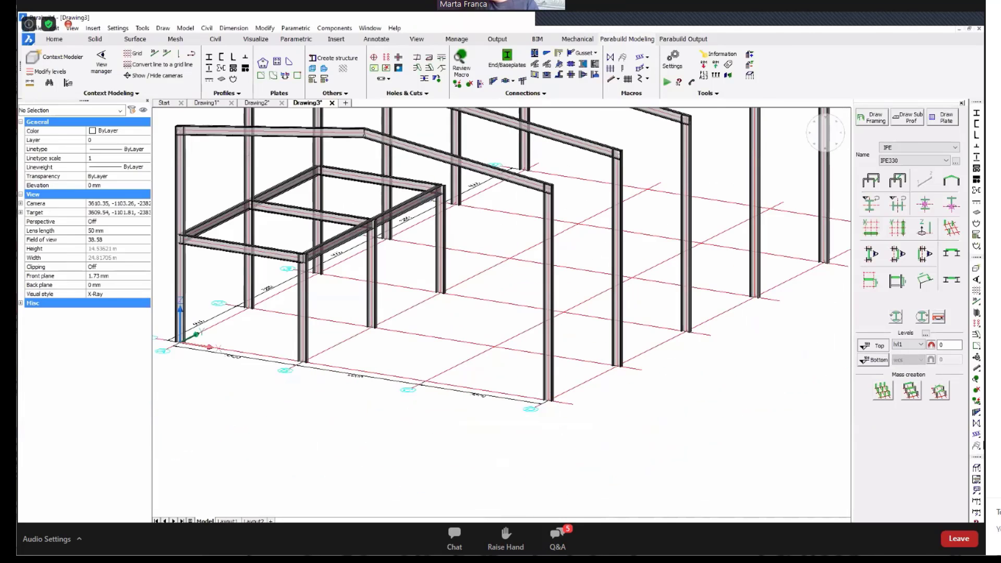
- Add a bolted baseplate to the corner column opposite the origin and propagate it to all the other columns
click(976, 412)
click(964, 412)
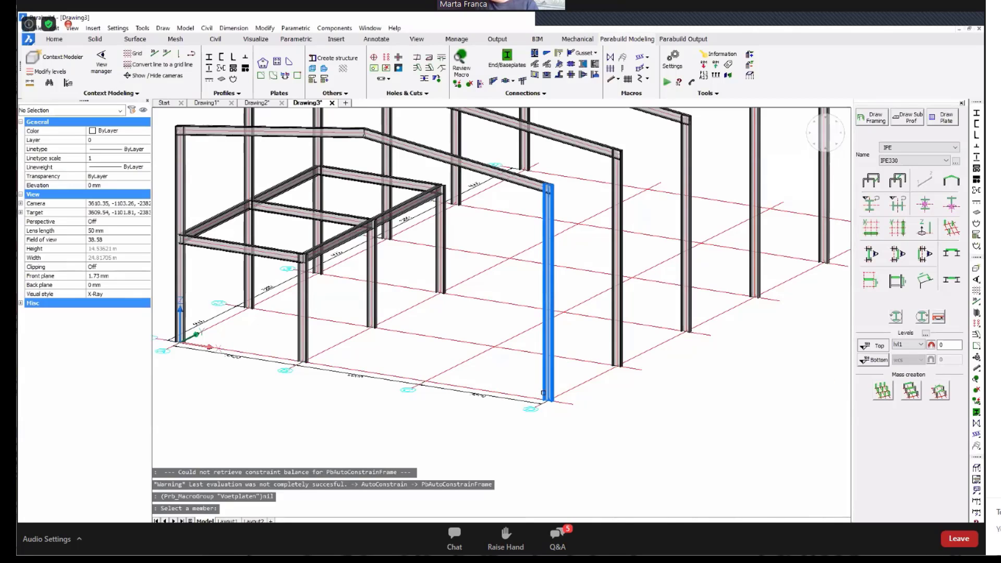
click(545, 388)
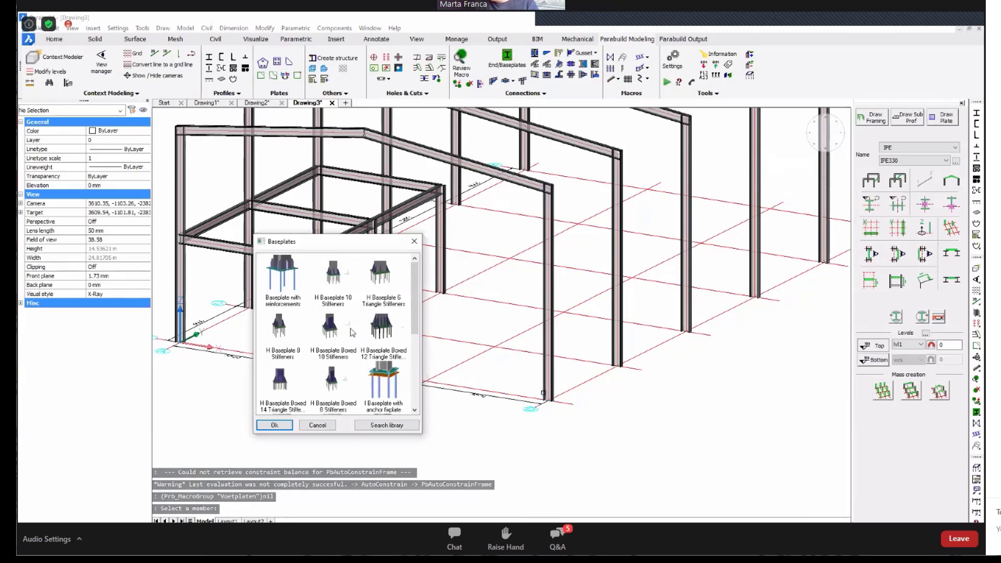
double_click(384, 282)
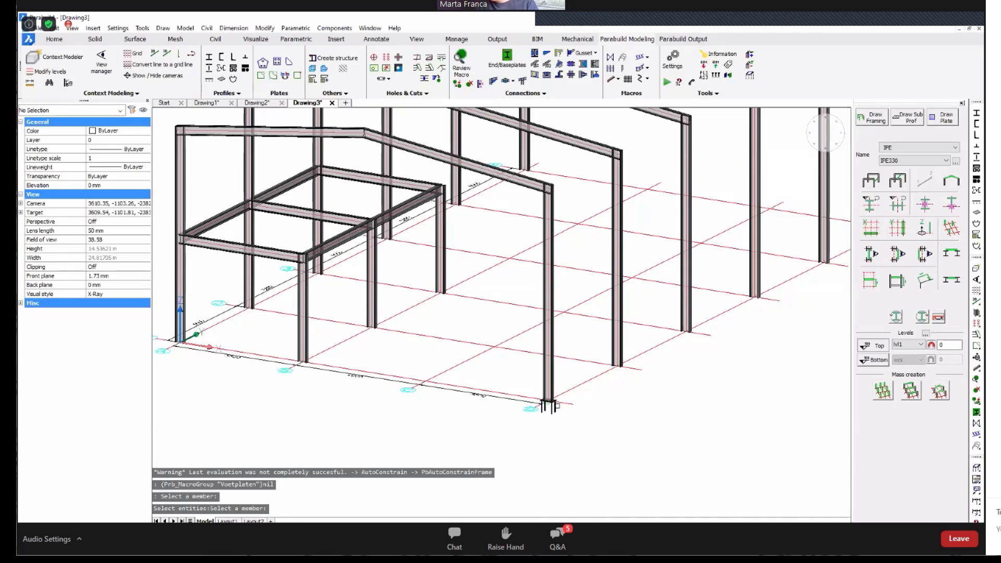
click(548, 405)
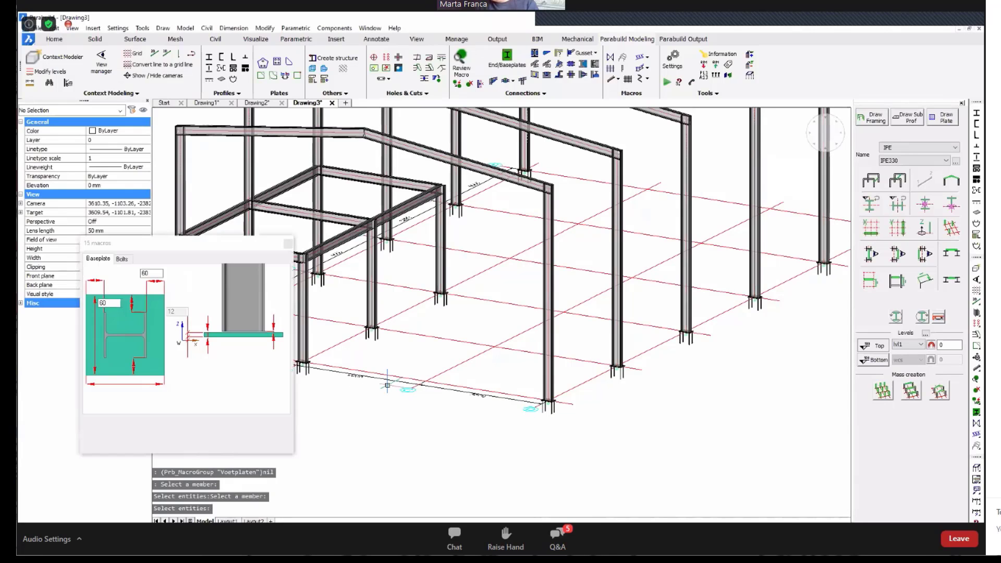
- Increase the anchor bolts to 3 along the length of all the baseplates
mouse_move(357, 392)
middle_down()
mouse_move(478, 412)
mouse_move(426, 416)
middle_up()
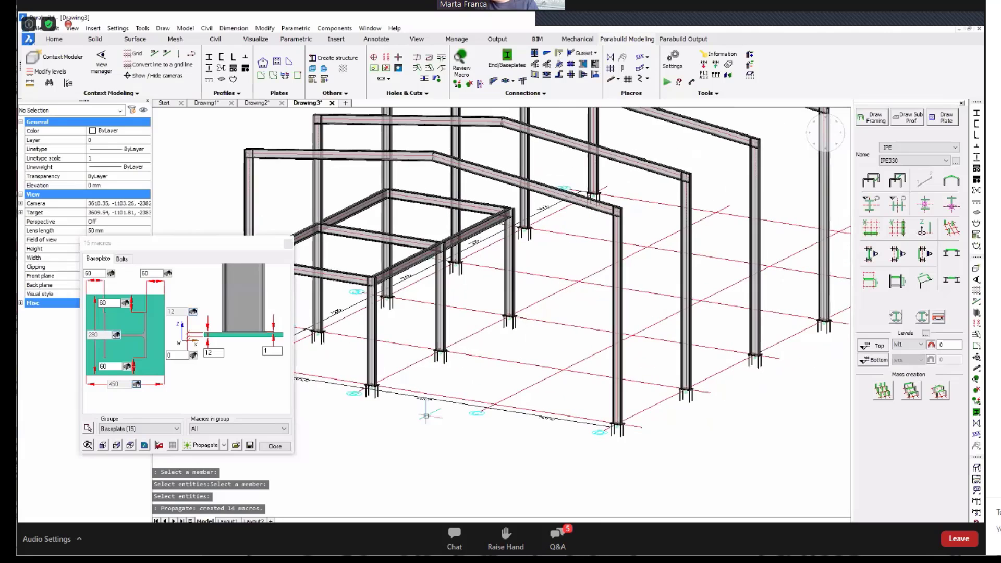
click(121, 259)
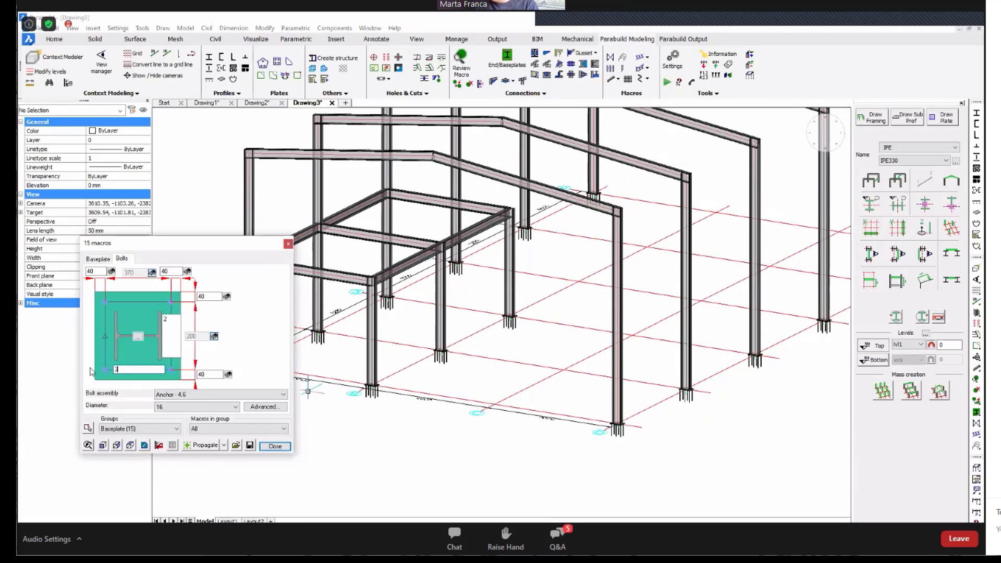
click(275, 447)
middle_drag(537, 367, 531, 369)
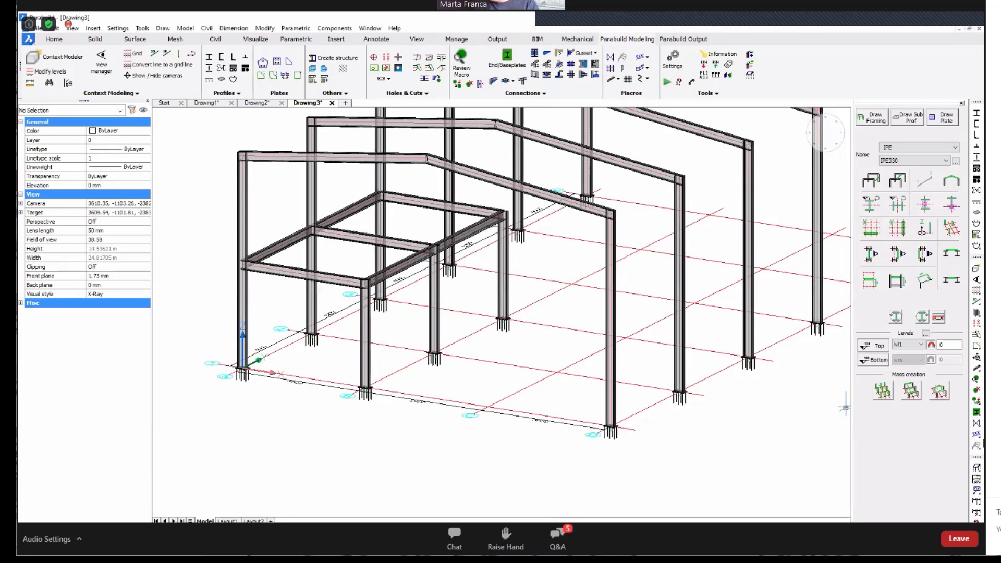
- Connect the front platform beam to its short column with a Haunch WebReinforcement beam-to-column macro
drag(855, 416, 715, 412)
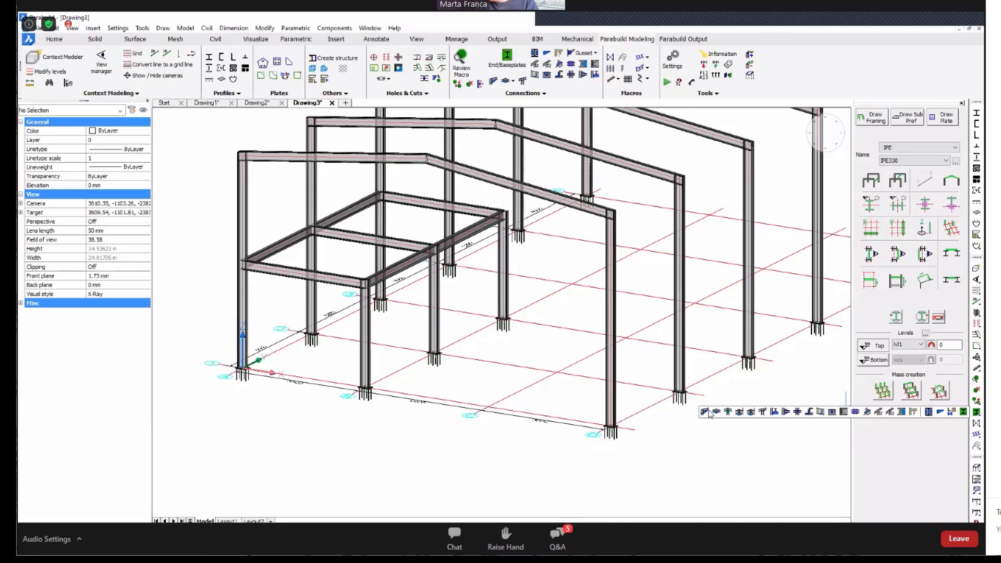
click(707, 413)
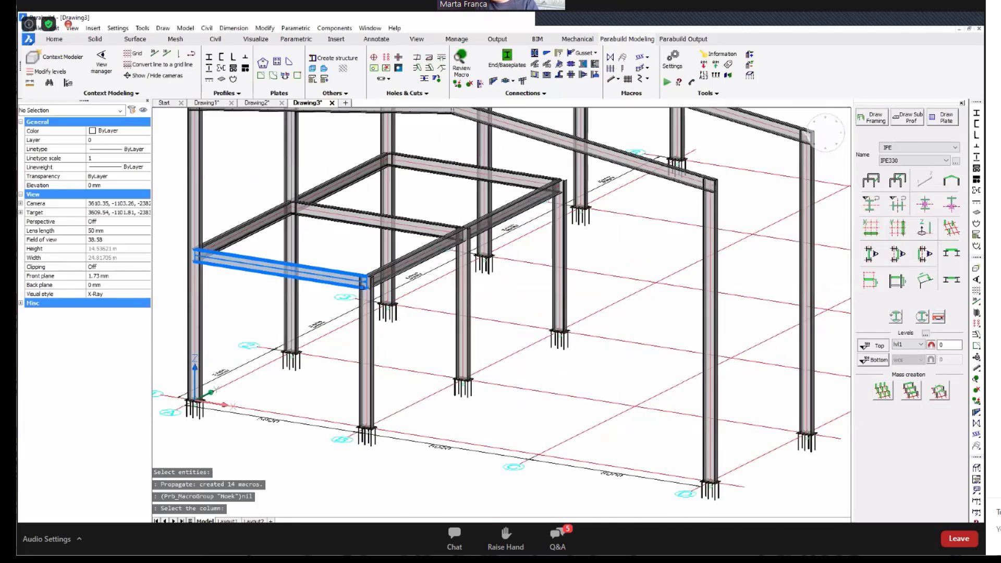
scroll(360, 290, up, 5)
click(357, 299)
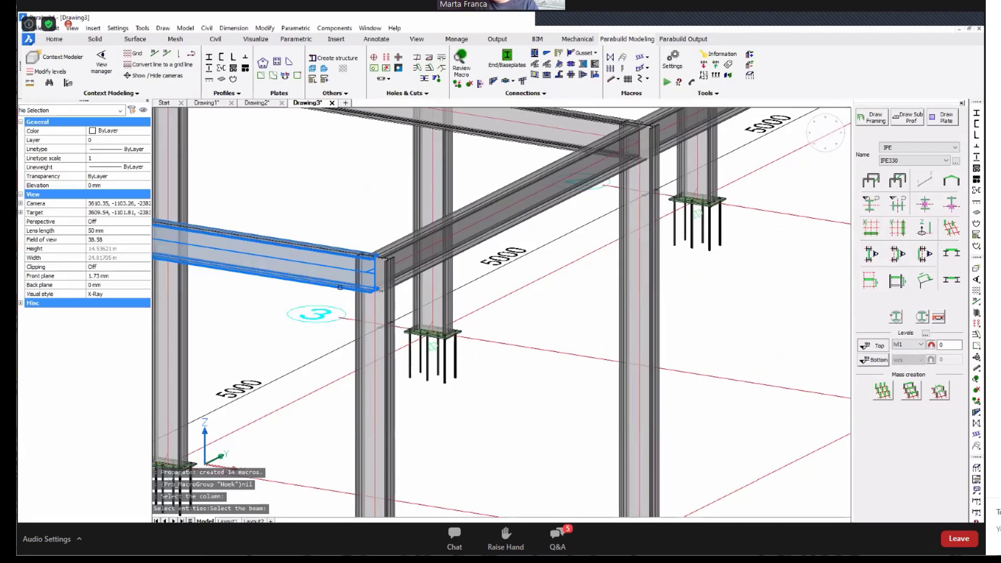
click(340, 287)
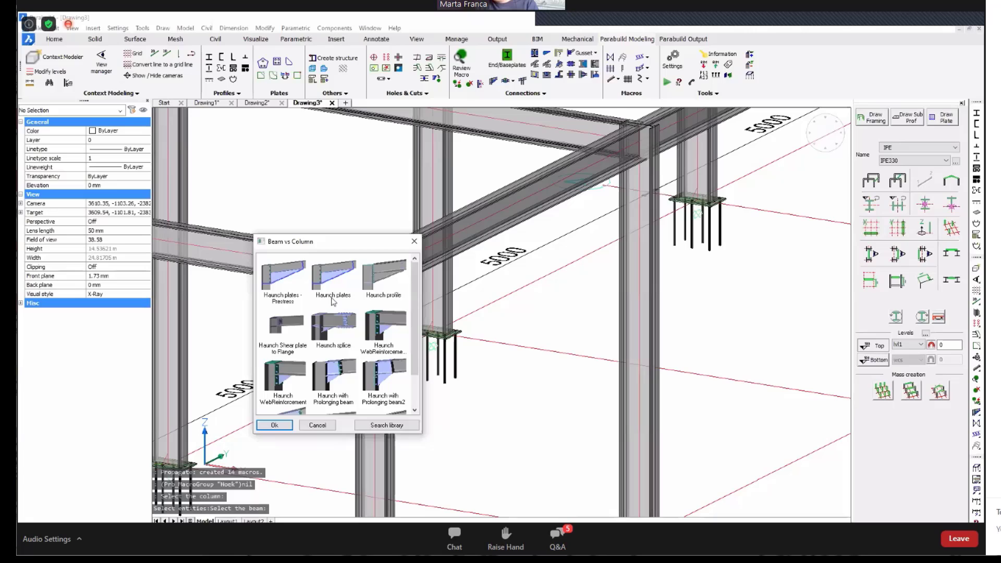
double_click(379, 346)
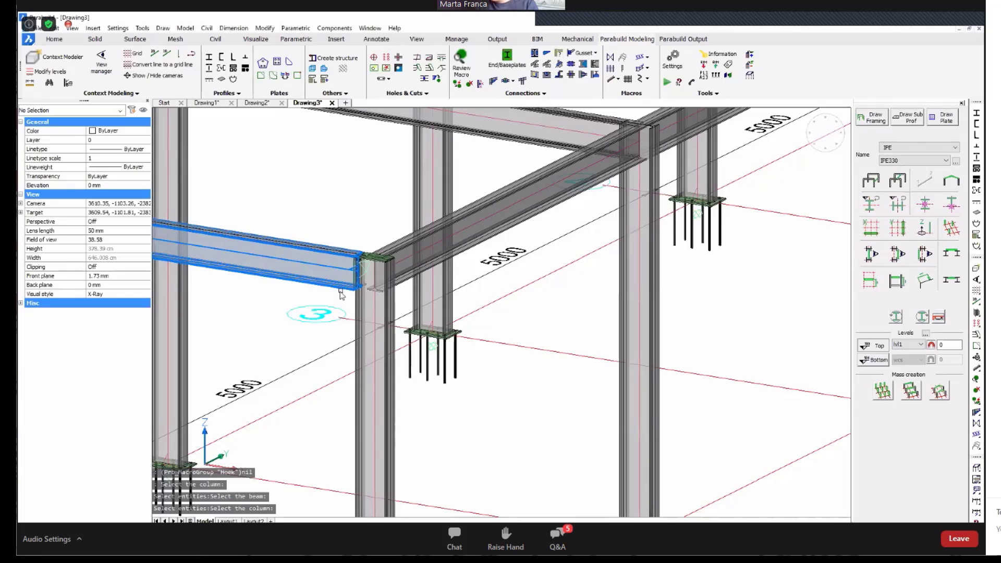
key(Return)
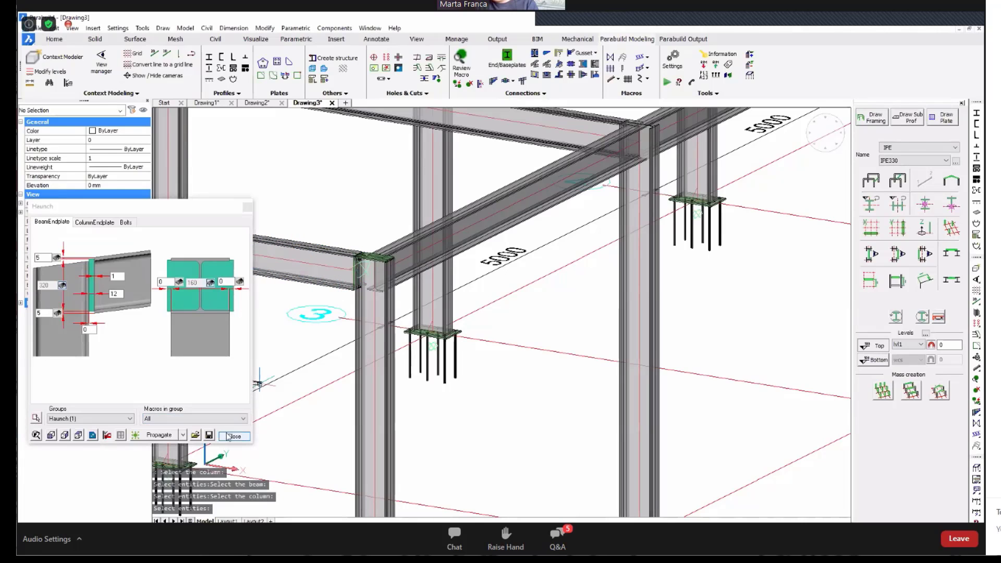
click(234, 436)
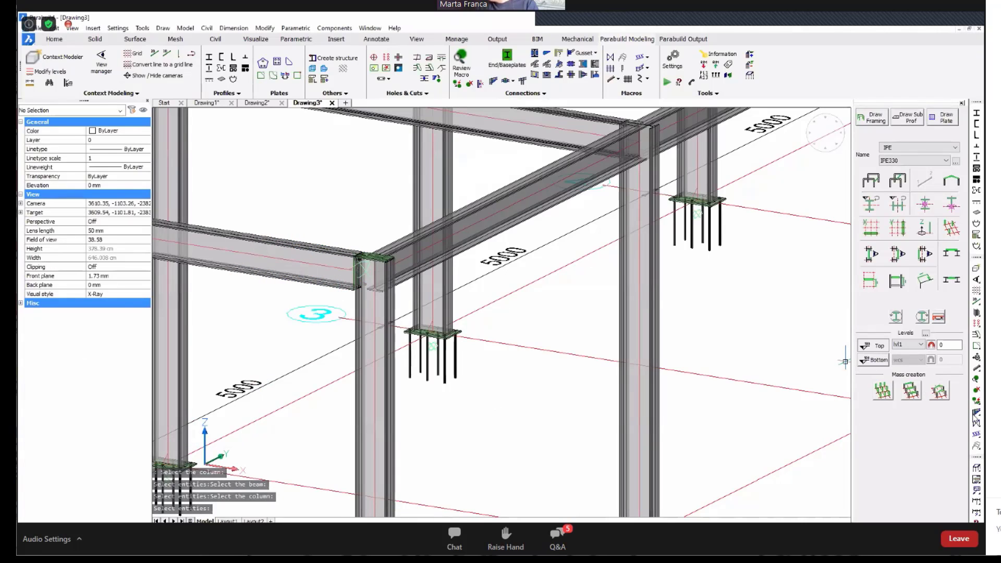
- Connect the long side platform beam to the front corner short column with an Angle Endplate & Flangeplate beam-to-continuous-column macro
click(976, 414)
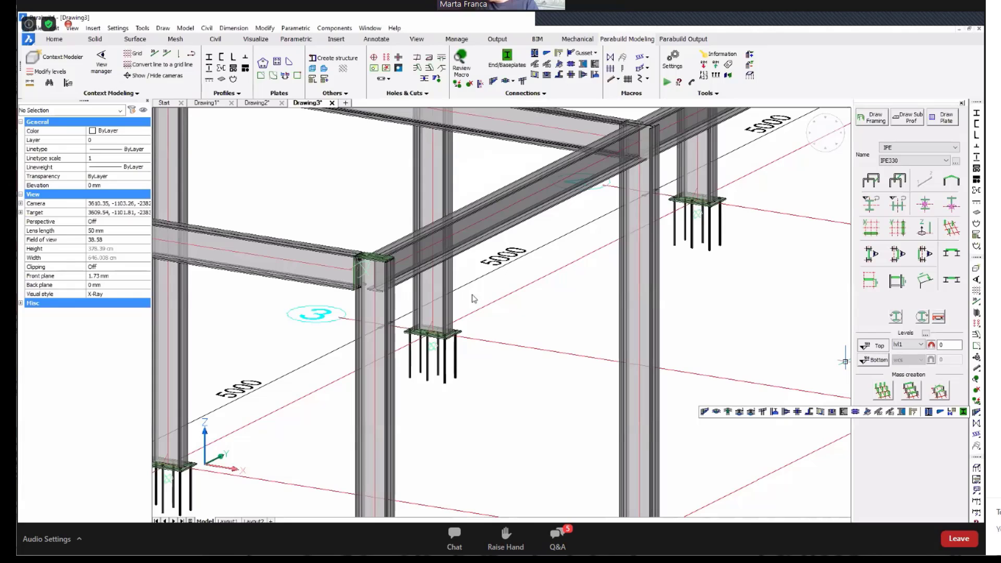
click(786, 412)
click(399, 282)
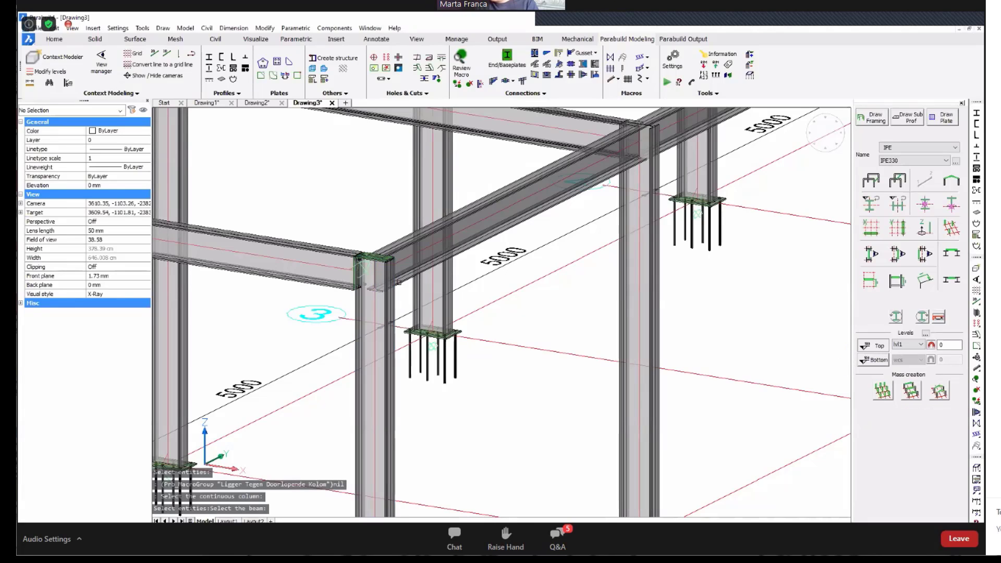
click(395, 307)
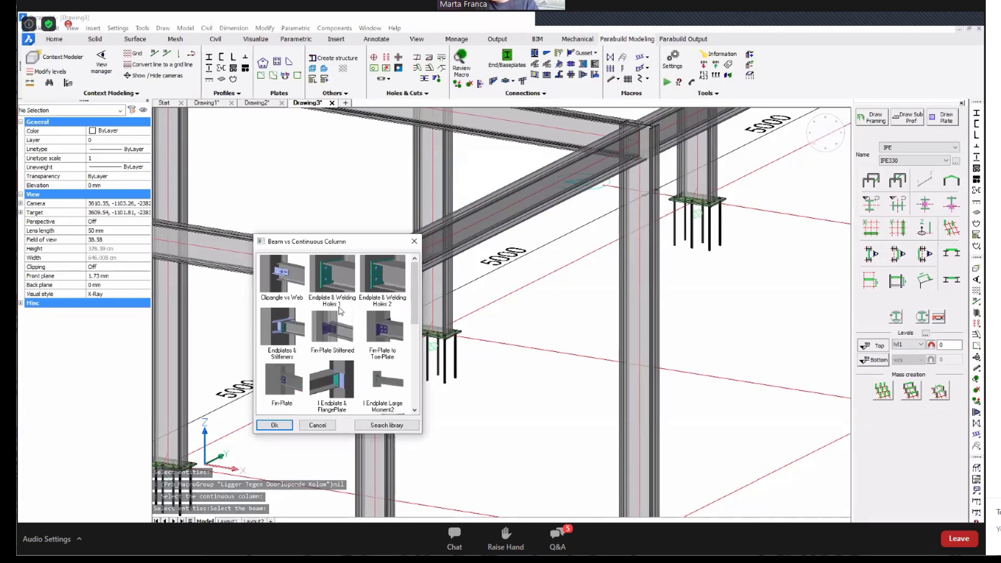
click(308, 412)
click(275, 425)
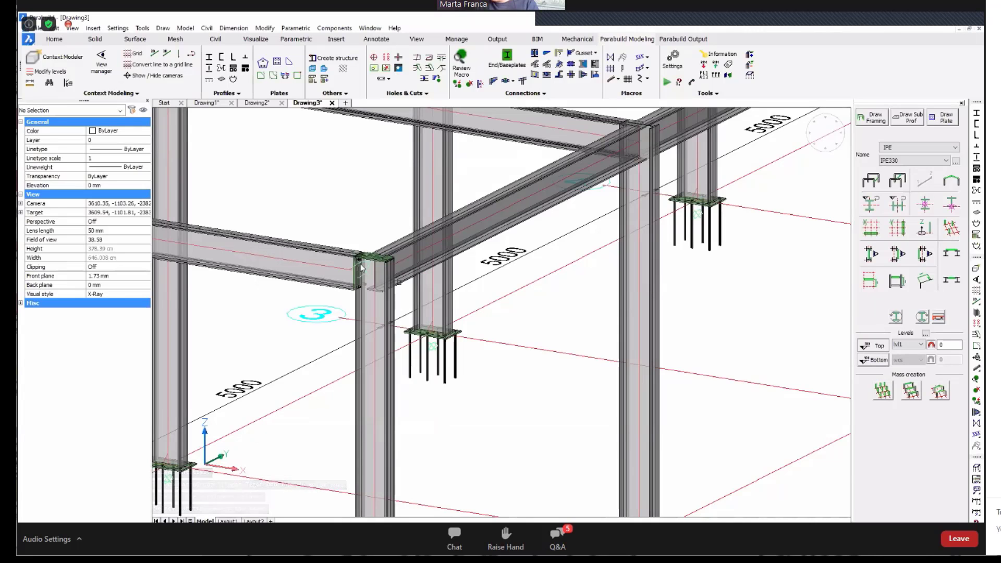
scroll(378, 260, up, 1)
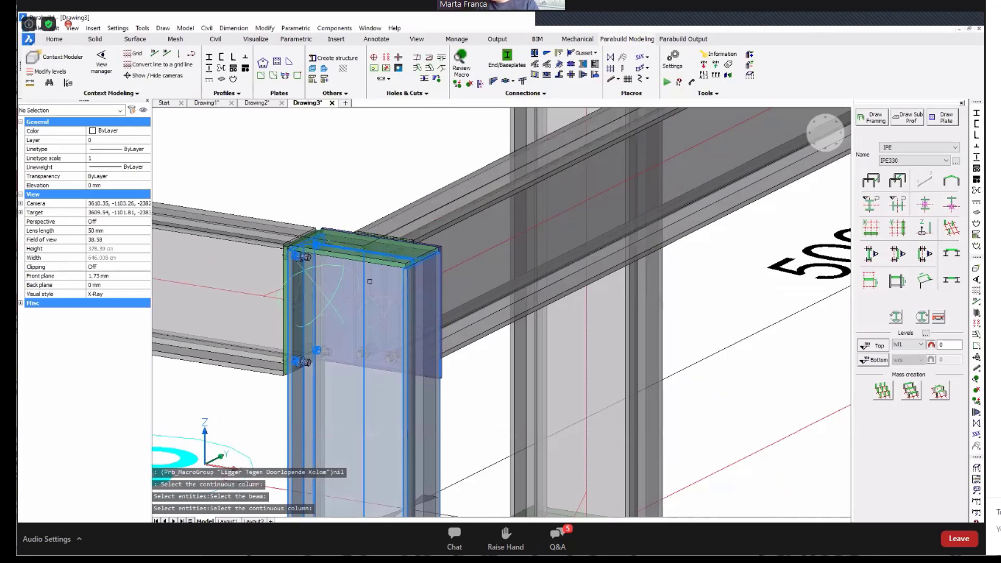
scroll(381, 271, down, 5)
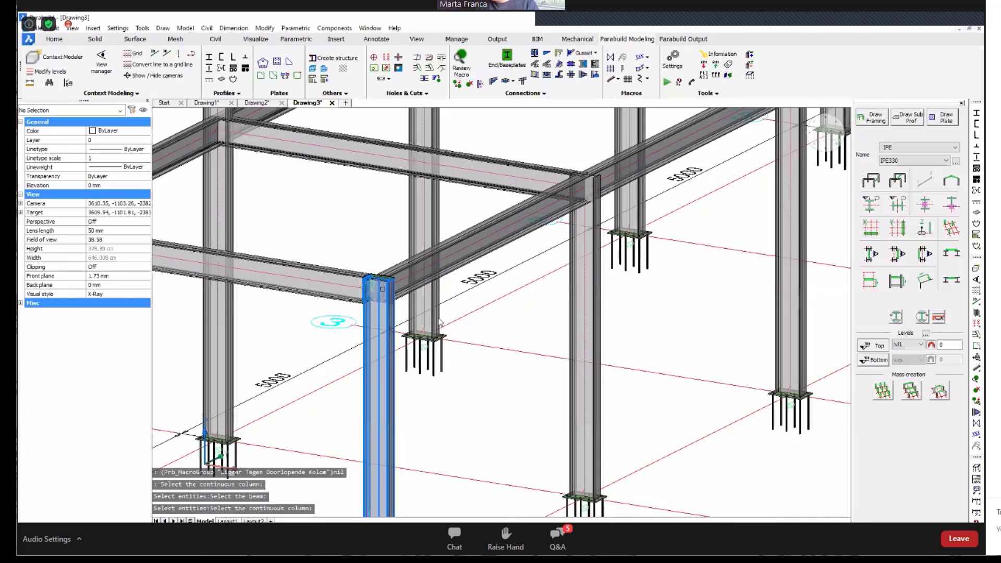
key(Return)
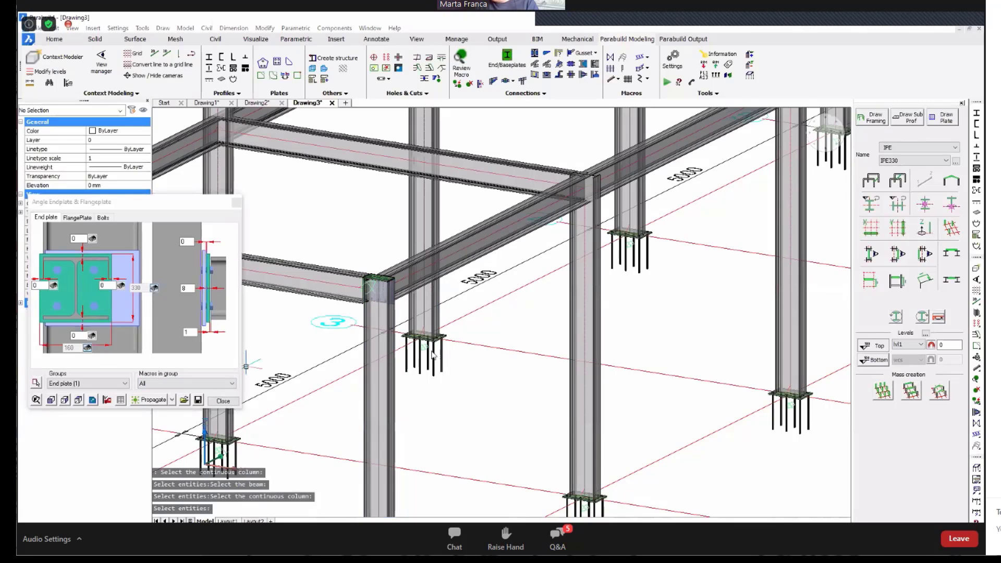
- Propagate the Angle Endplate & Flangeplate connection to the matching beam-to-column joints of the platform and finish editing the macro
click(224, 400)
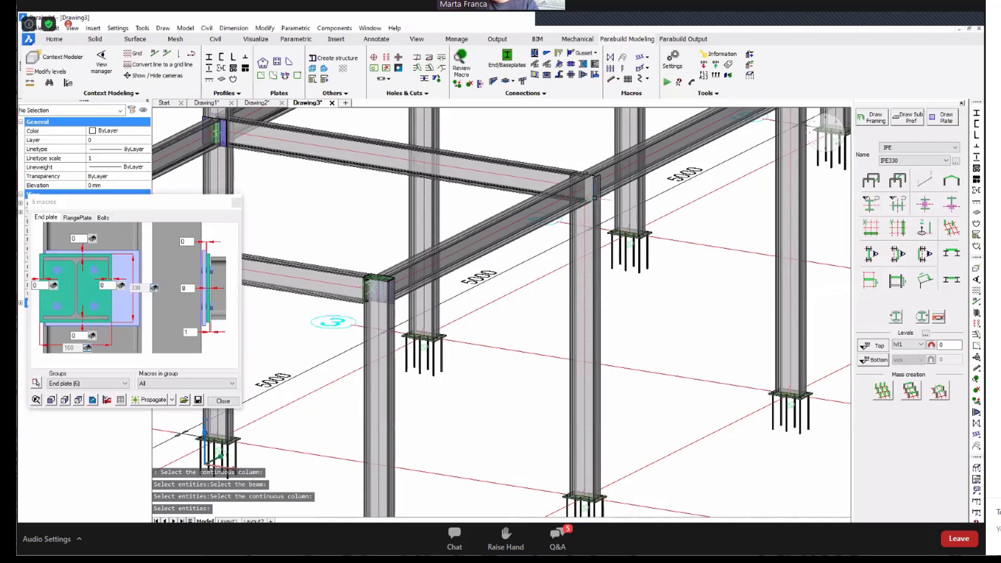
scroll(454, 260, down, 3)
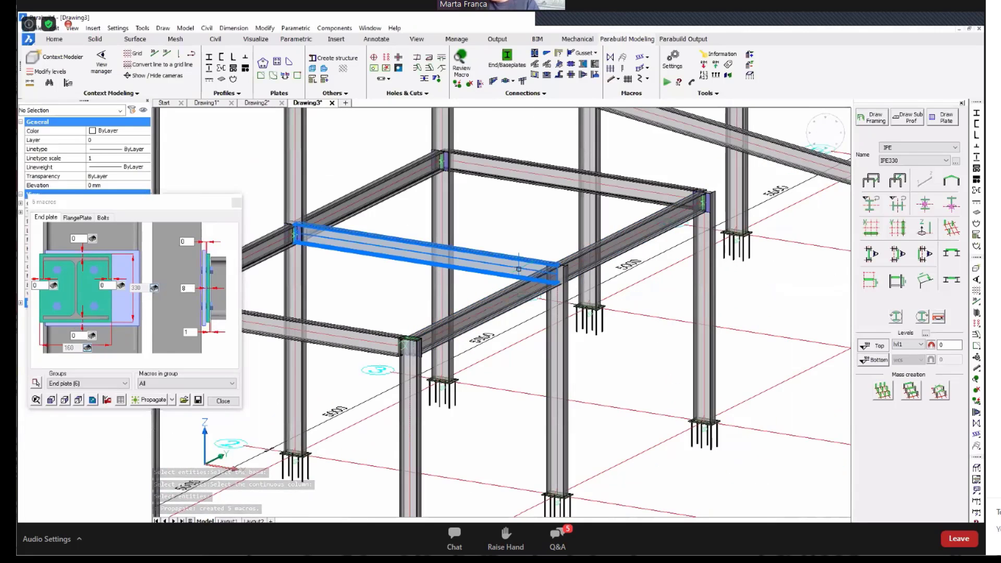
middle_drag(359, 253, 447, 249)
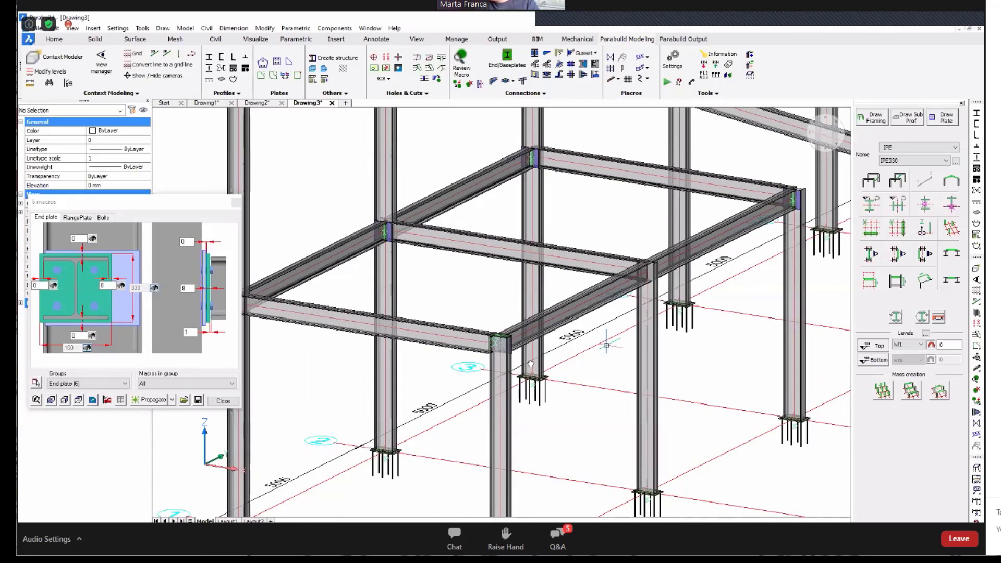
middle_drag(610, 342, 526, 360)
scroll(697, 207, up, 5)
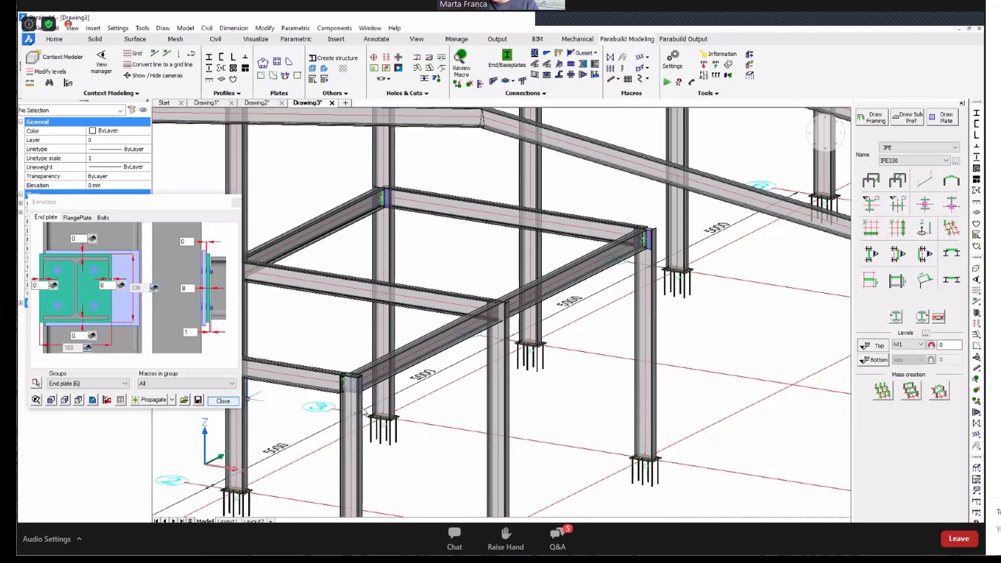
click(227, 402)
- Propagate the haunch connection at the front corner short column to the platform's other matching joints
scroll(330, 387, up, 5)
click(383, 384)
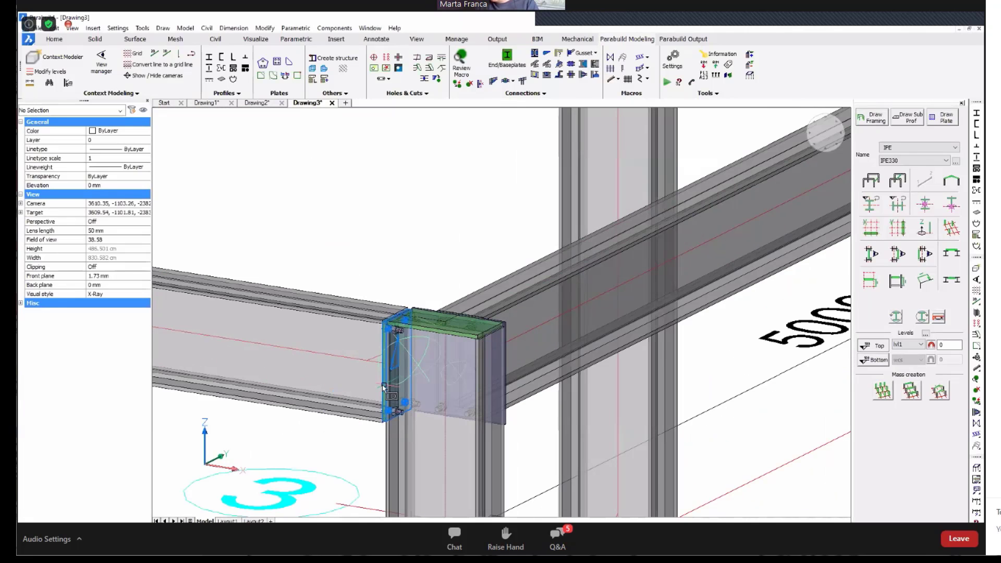
double_click(382, 385)
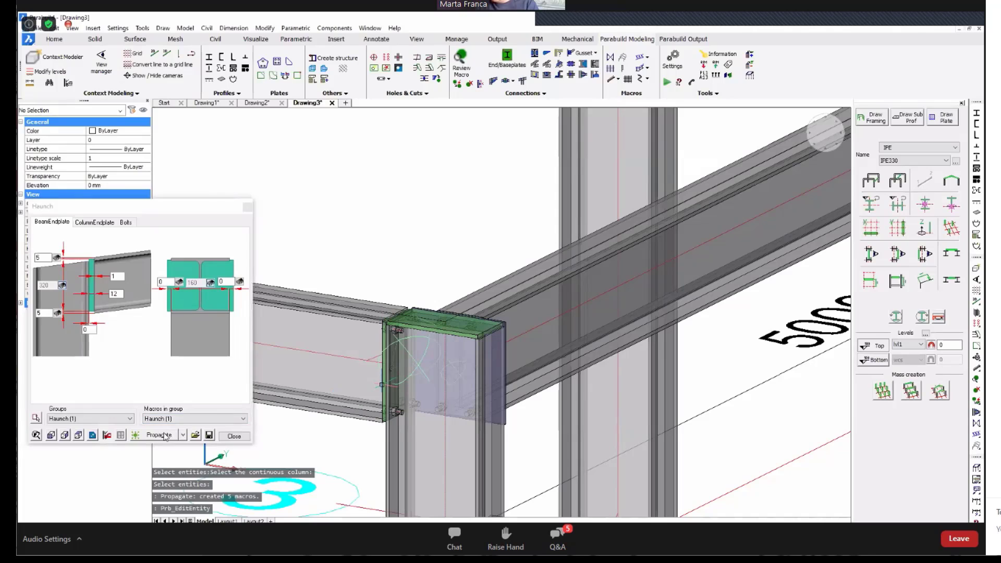
click(166, 437)
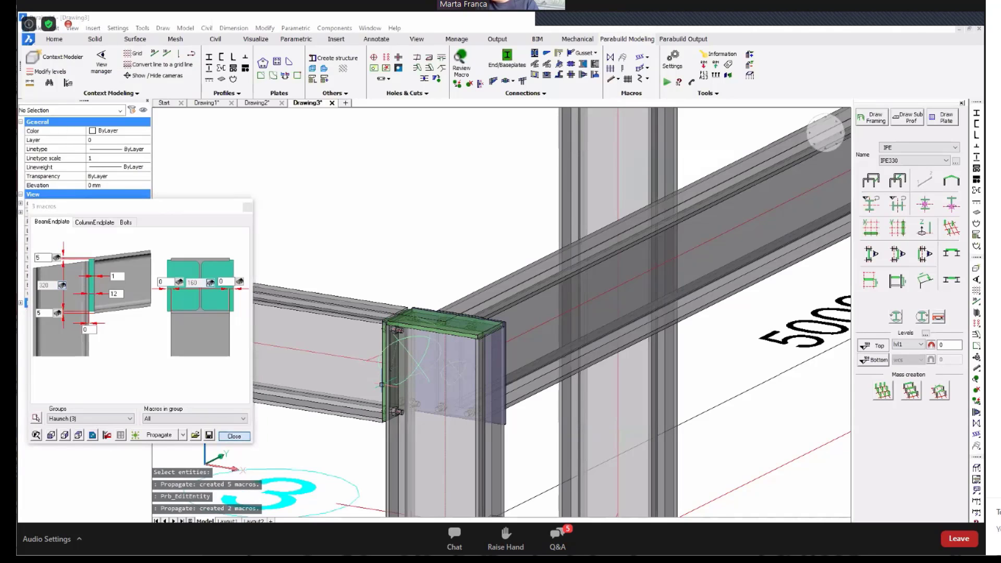
click(234, 436)
- Delete the haunch macro from the intermediate short column where the long side beam runs through
scroll(323, 324, down, 5)
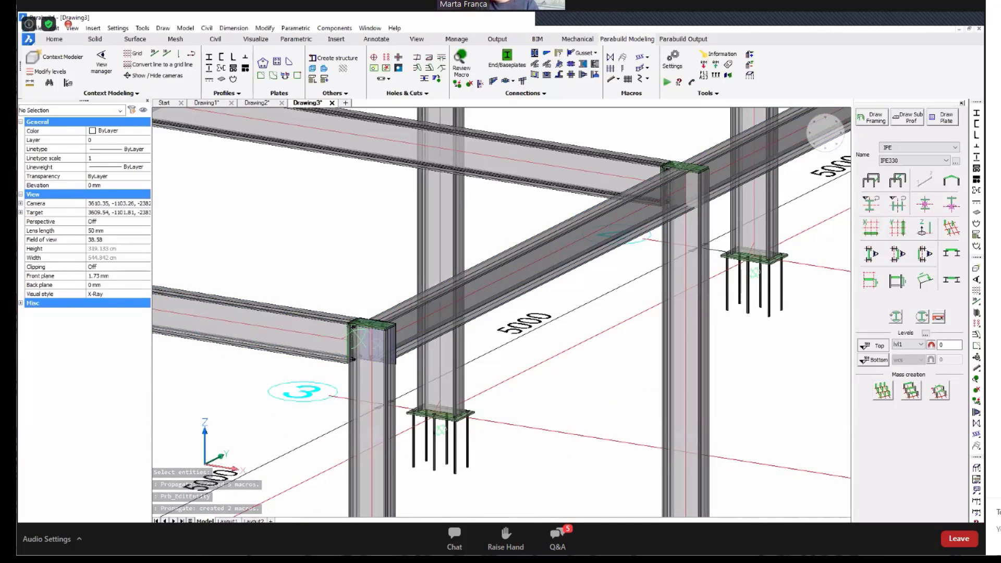
middle_drag(687, 166, 626, 192)
scroll(677, 154, up, 5)
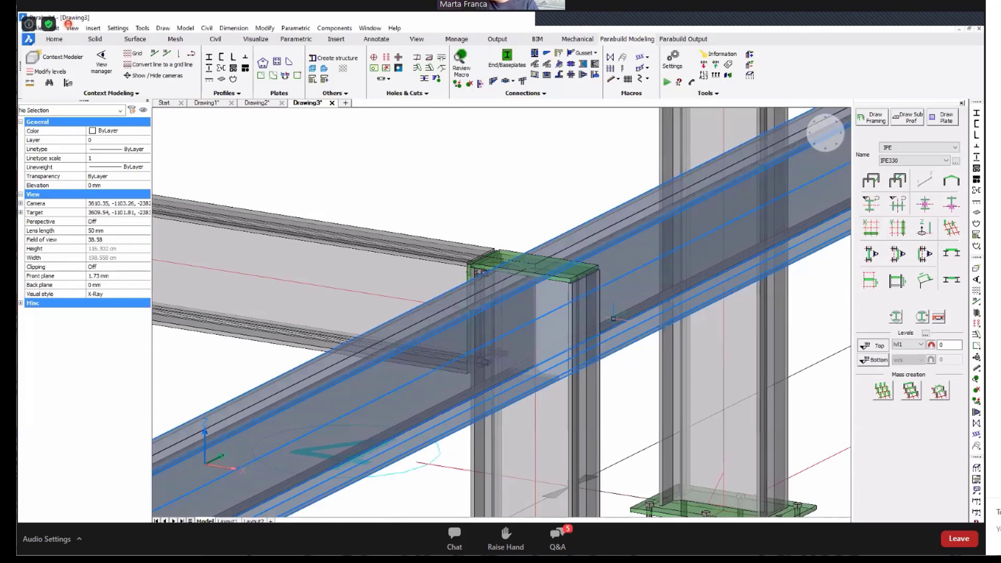
middle_drag(614, 319, 559, 315)
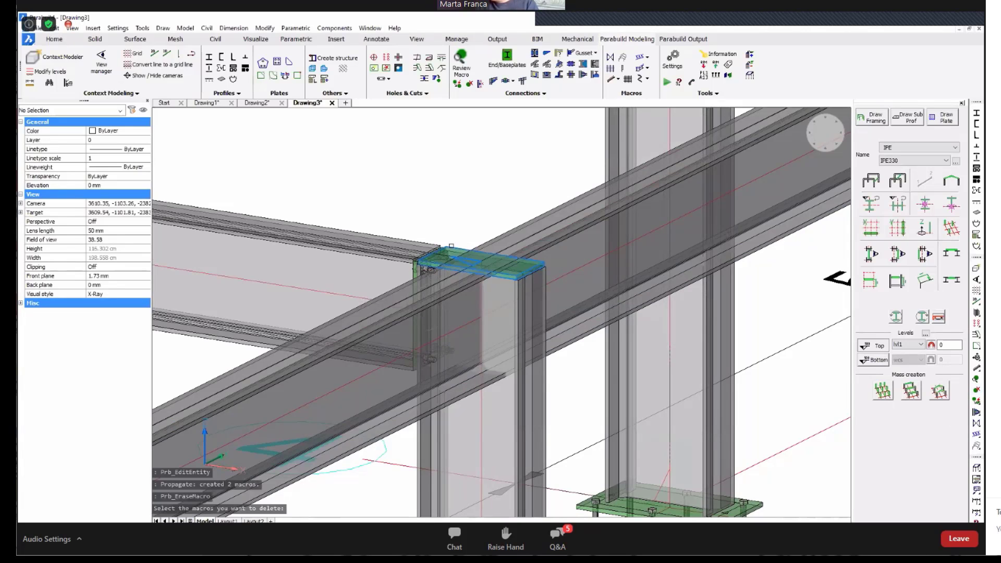
click(464, 245)
scroll(460, 280, down, 5)
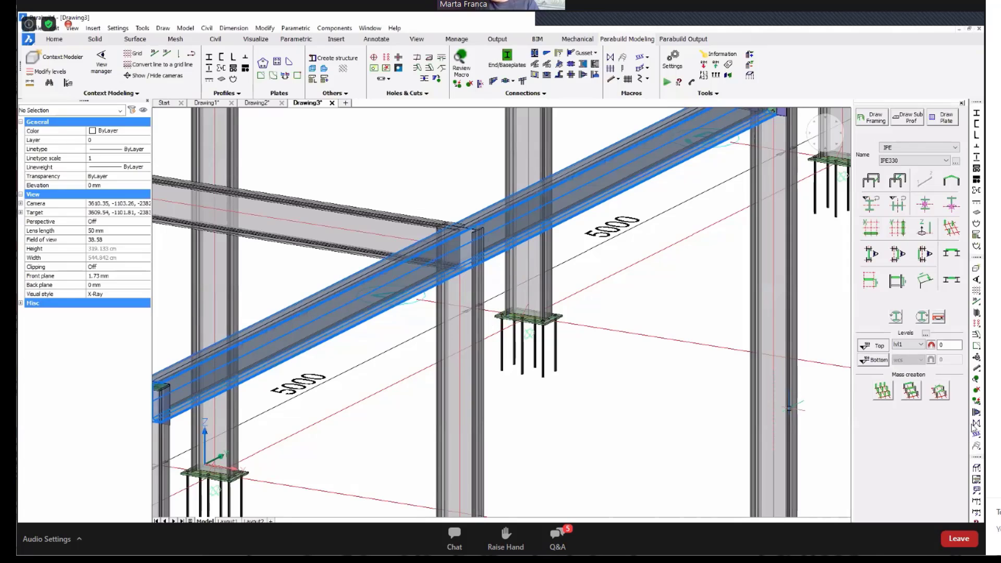
click(977, 412)
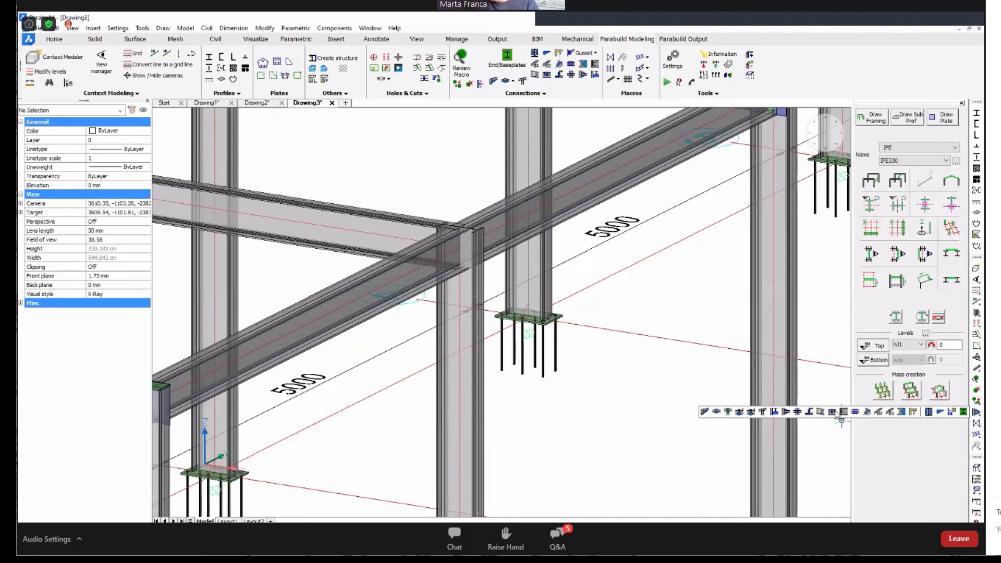
click(764, 413)
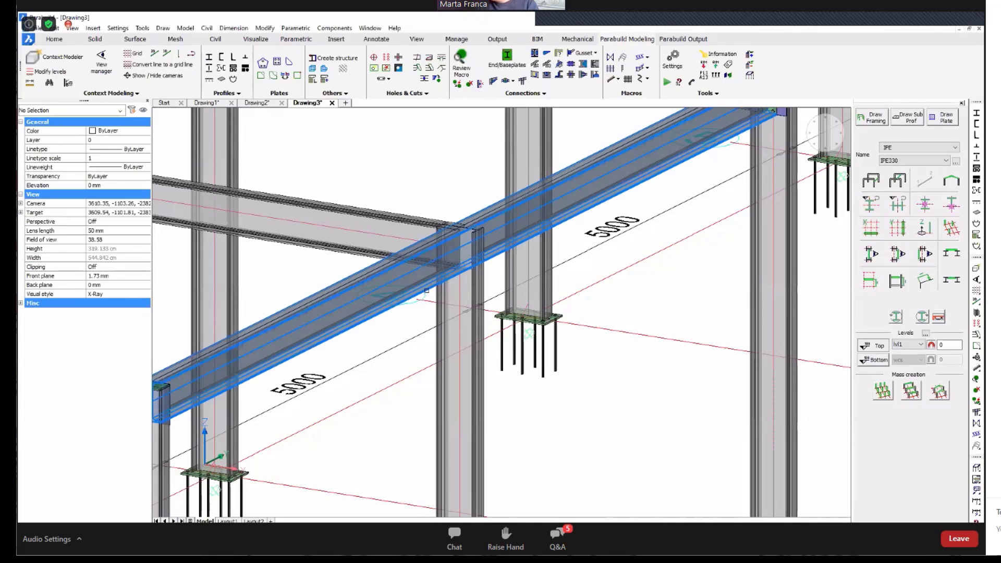
click(427, 291)
click(434, 295)
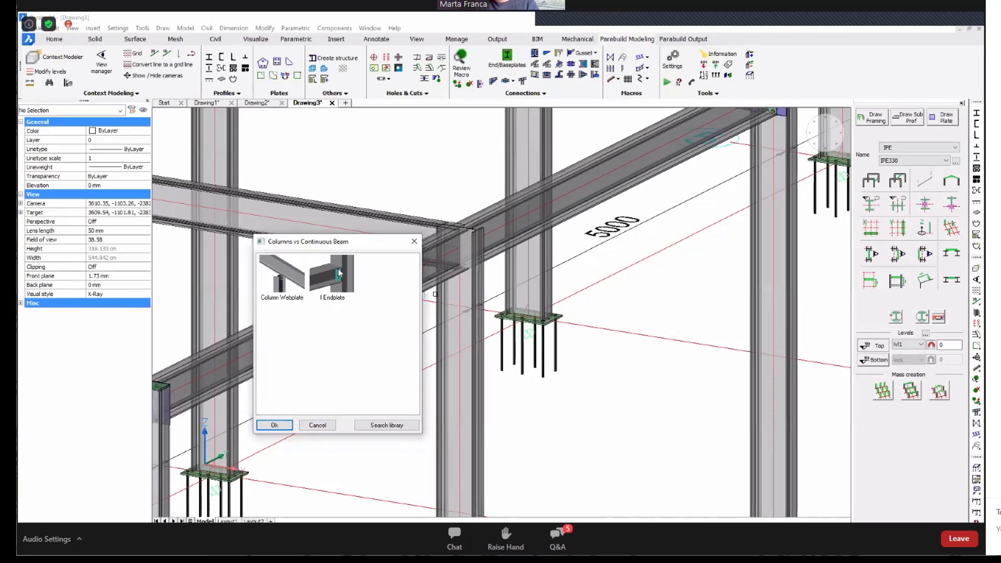
click(316, 278)
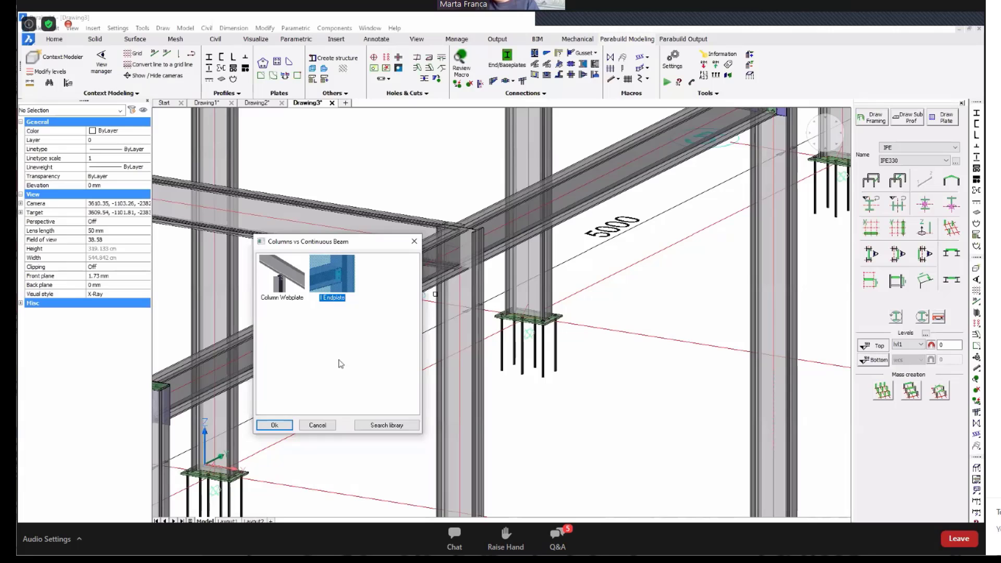
click(326, 428)
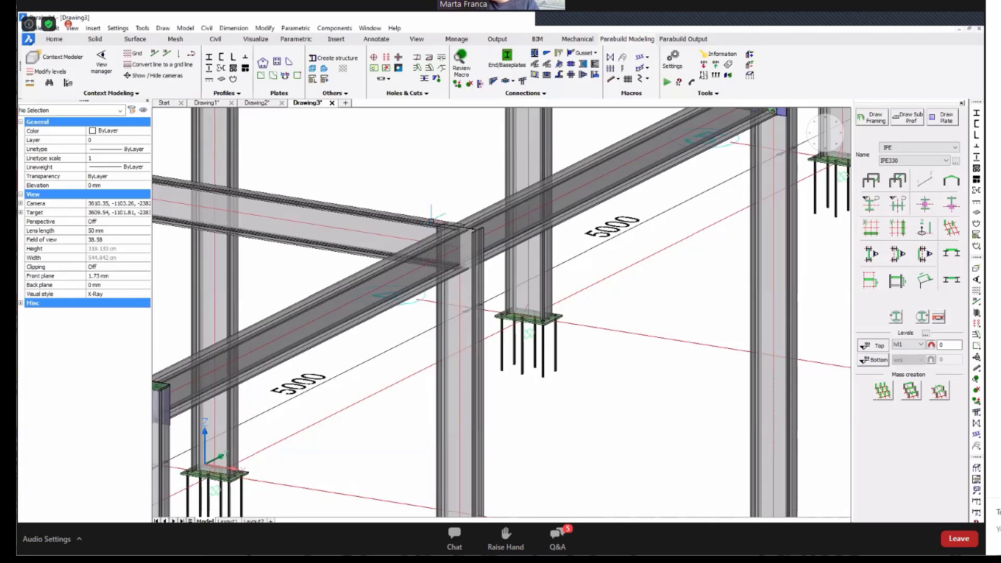
- Set the rotation of the IPE330 column midway under the 5000 mm bay beams to 90
scroll(431, 222, down, 3)
middle_drag(463, 404, 472, 371)
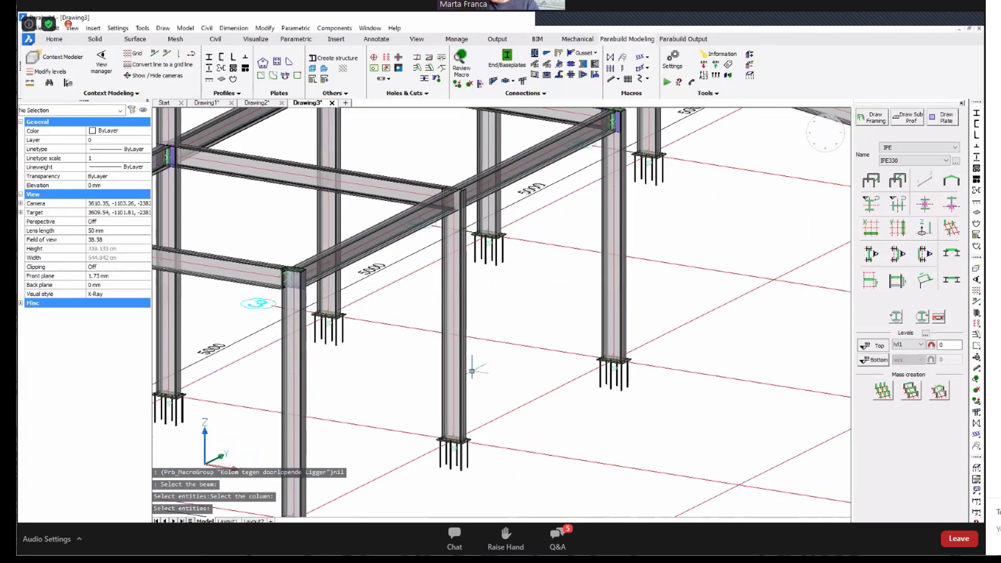
click(459, 370)
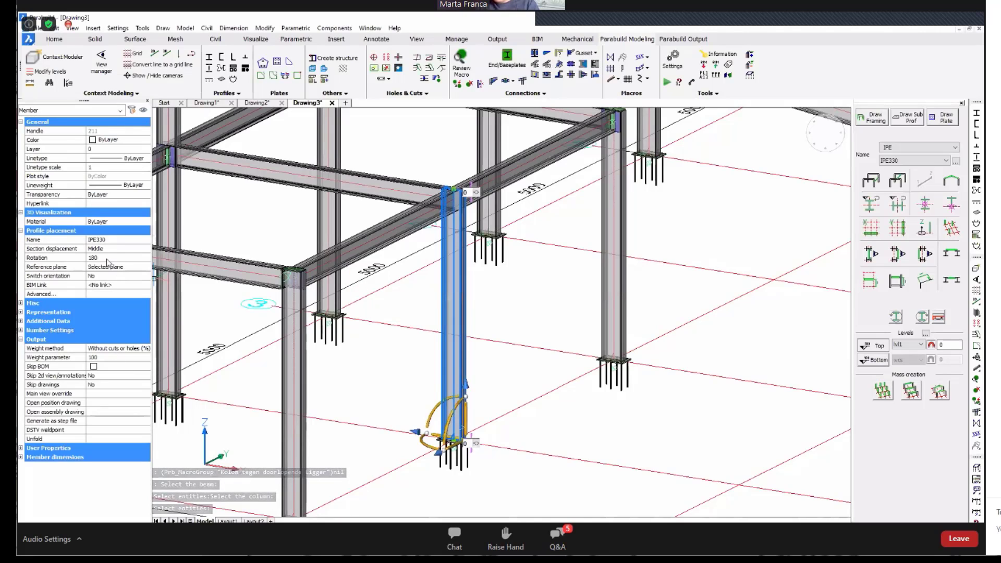
click(107, 259)
text(90)
key(Return)
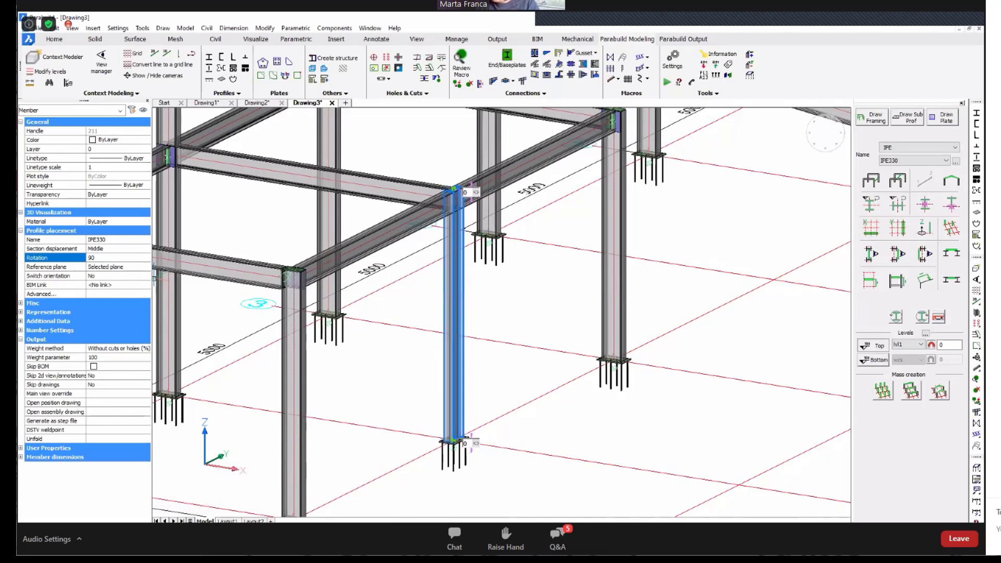
middle_drag(589, 276, 583, 300)
key(Escape)
scroll(450, 212, up, 5)
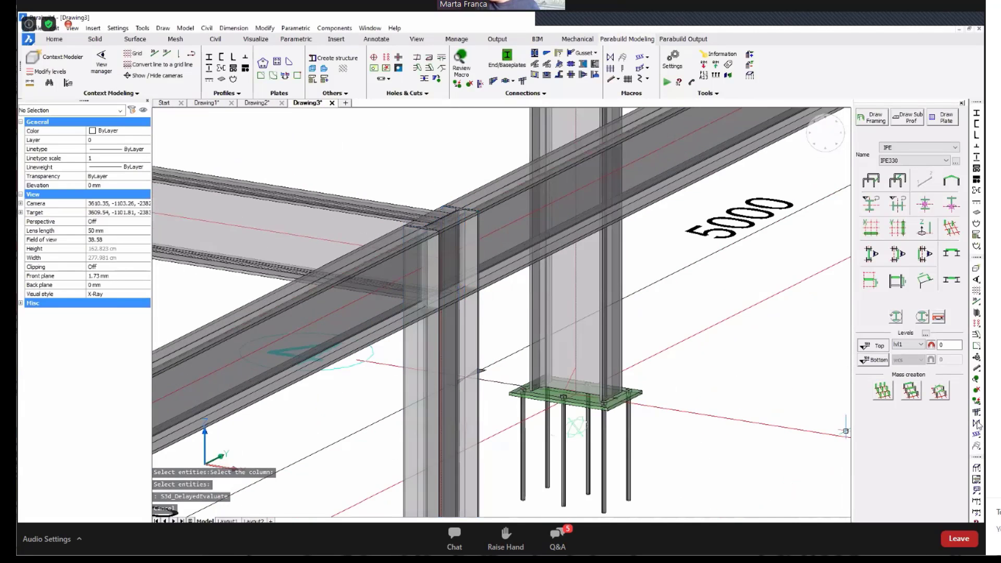
key(Return)
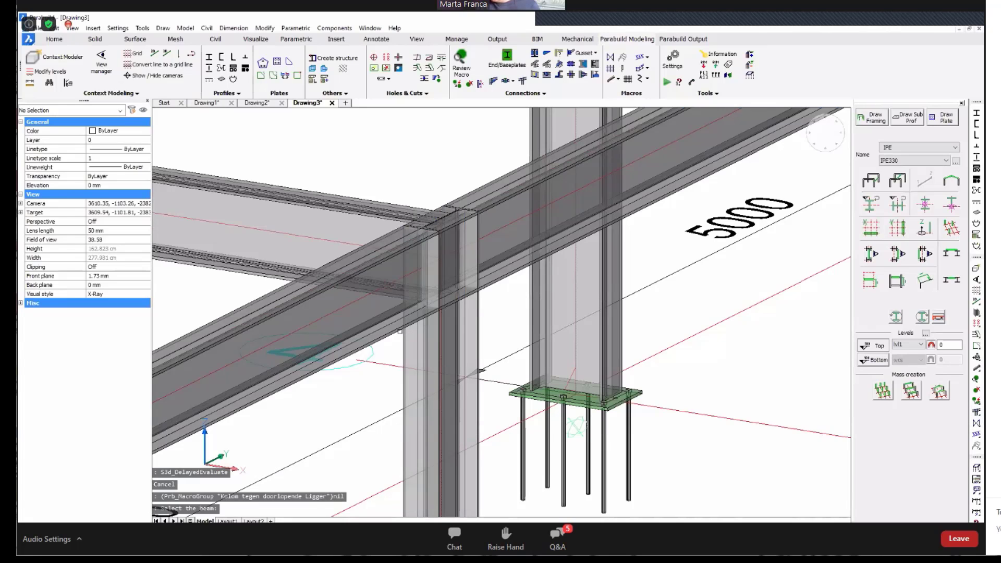
click(403, 329)
click(440, 348)
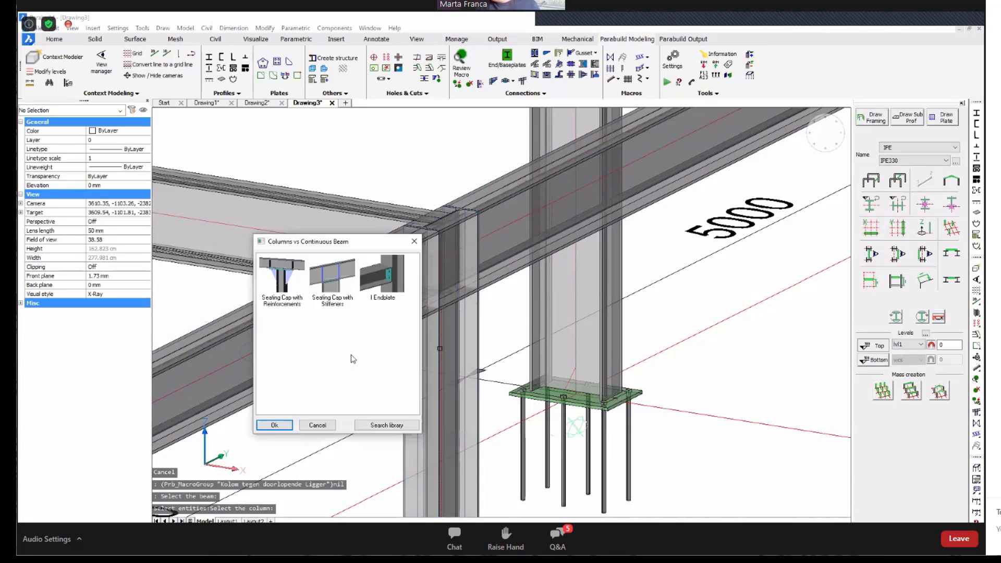
click(396, 277)
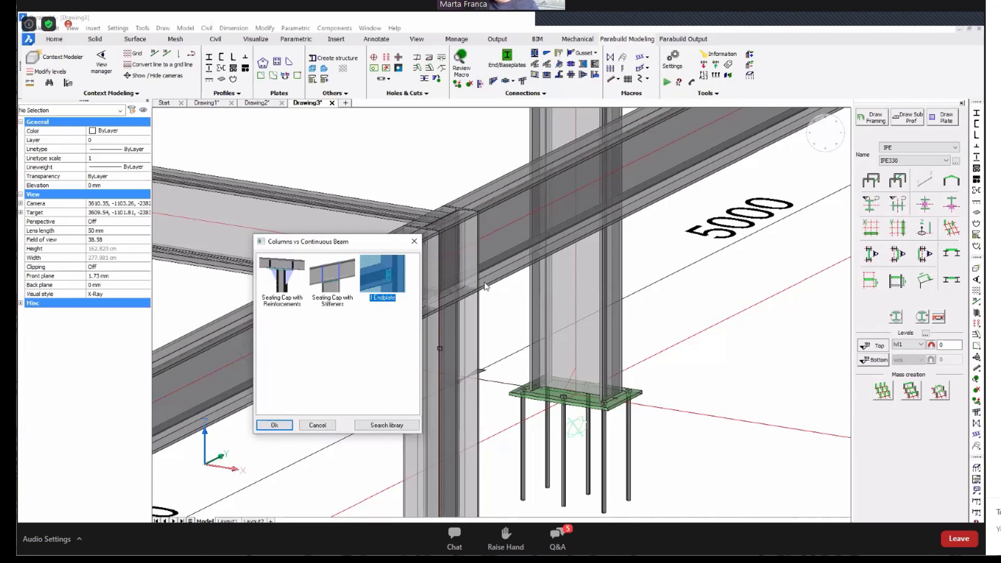
click(319, 427)
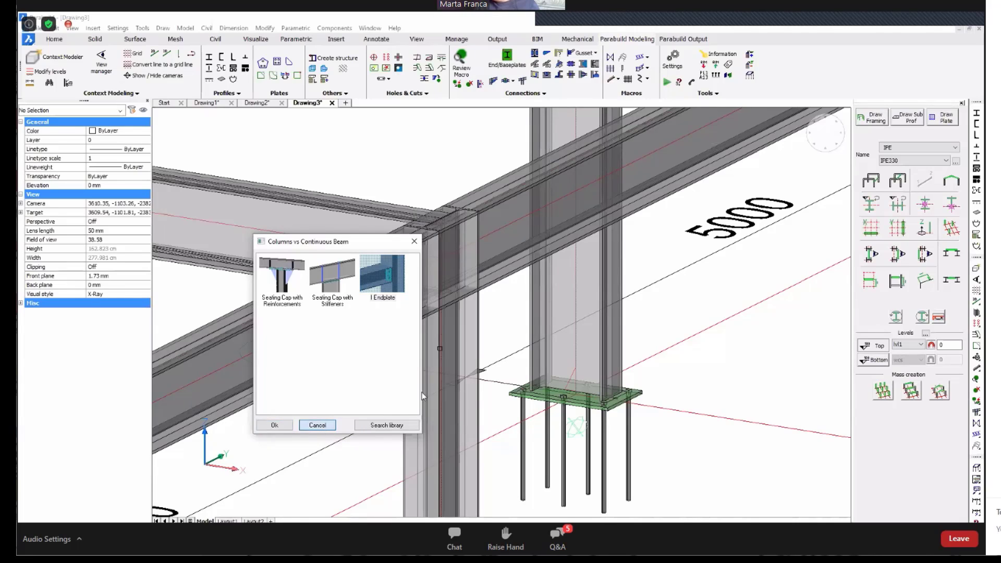
- Start a baseplate connection at the upper end of the rotated column, using the I Endplate to plane type
middle_drag(480, 369, 496, 363)
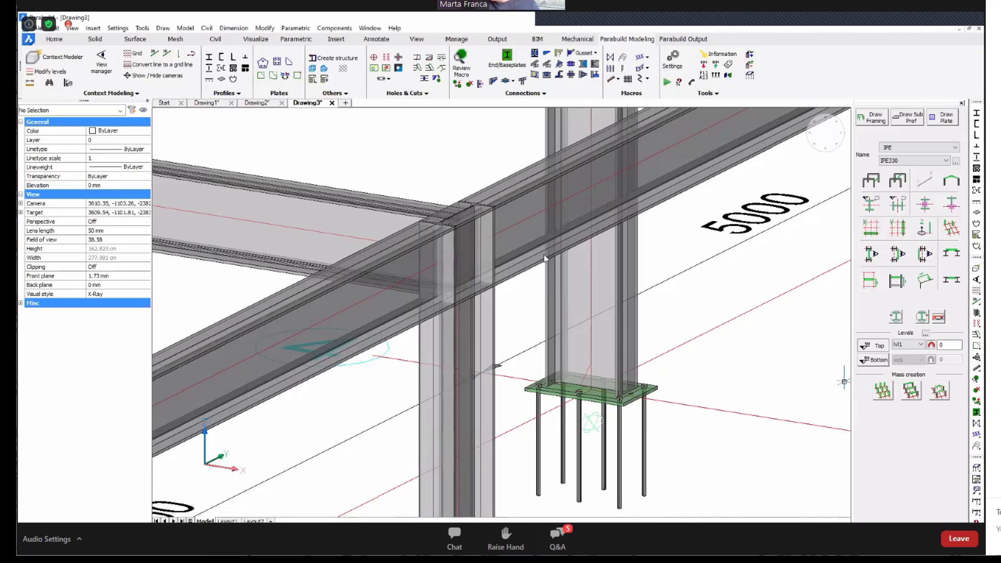
click(448, 345)
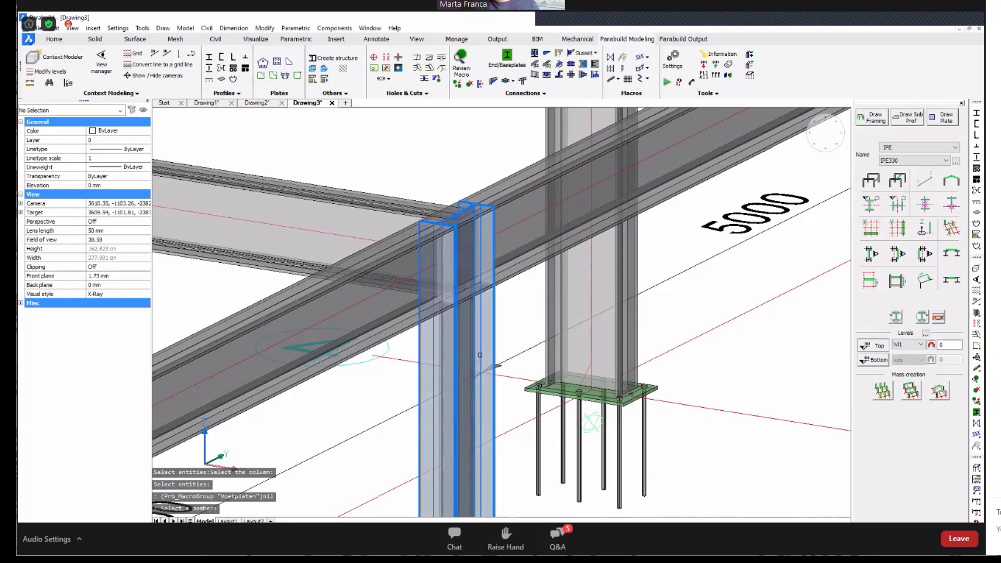
click(494, 311)
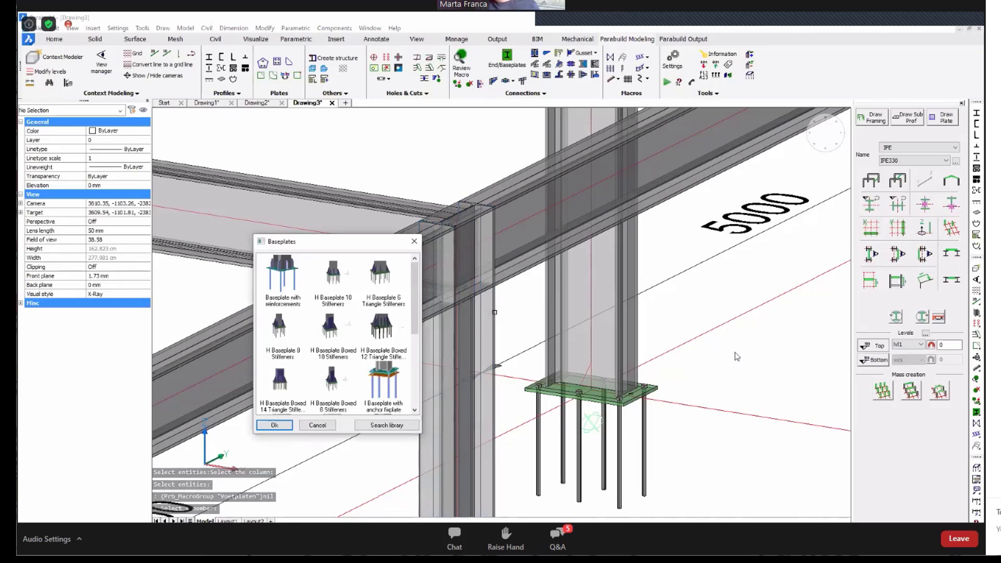
scroll(363, 313, down, 1)
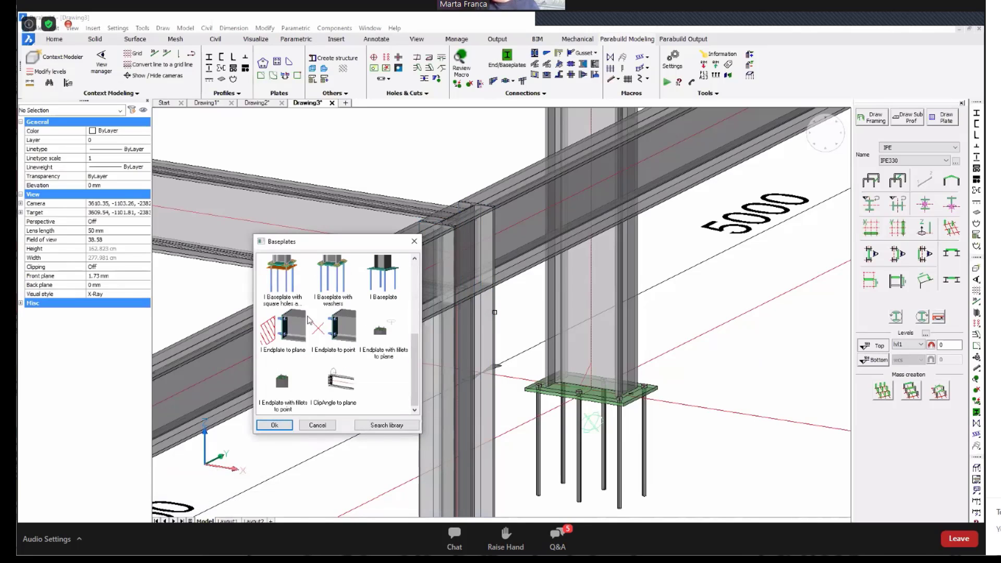
click(274, 342)
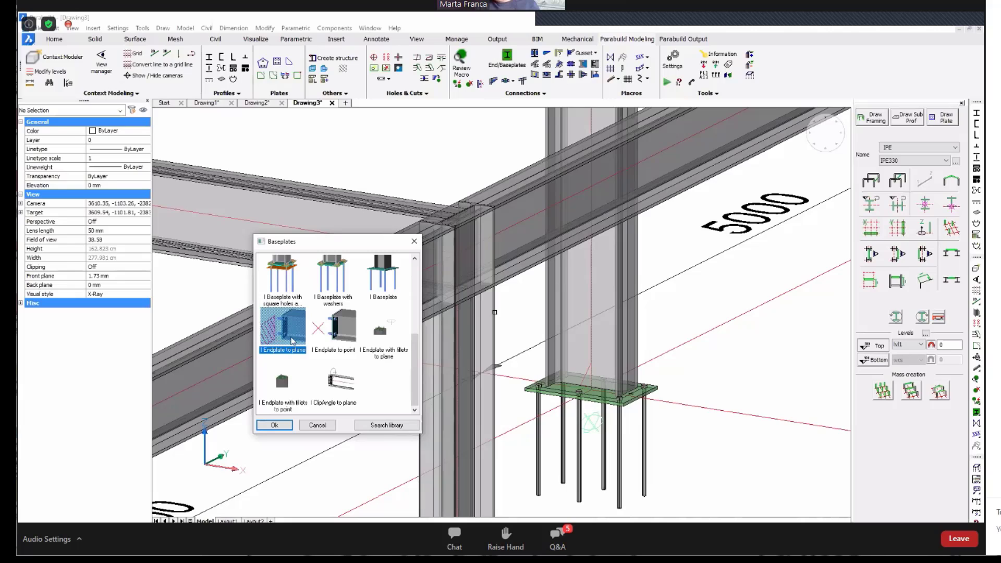
click(332, 332)
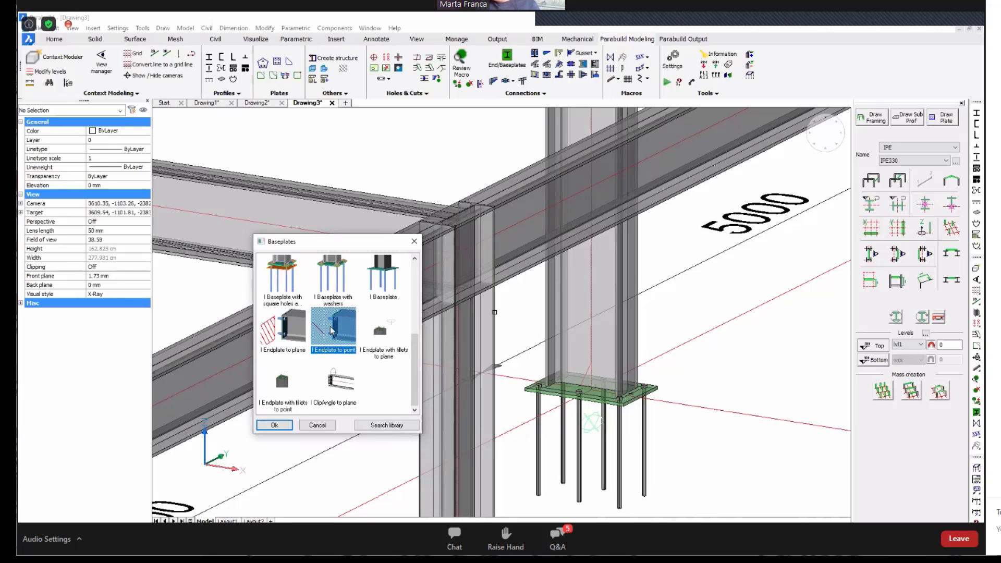
click(295, 339)
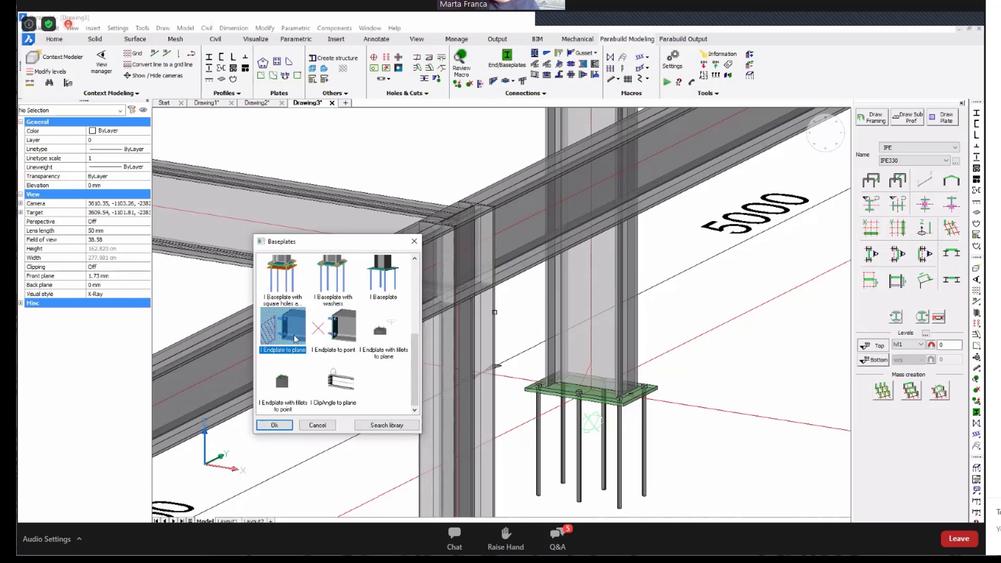
click(286, 426)
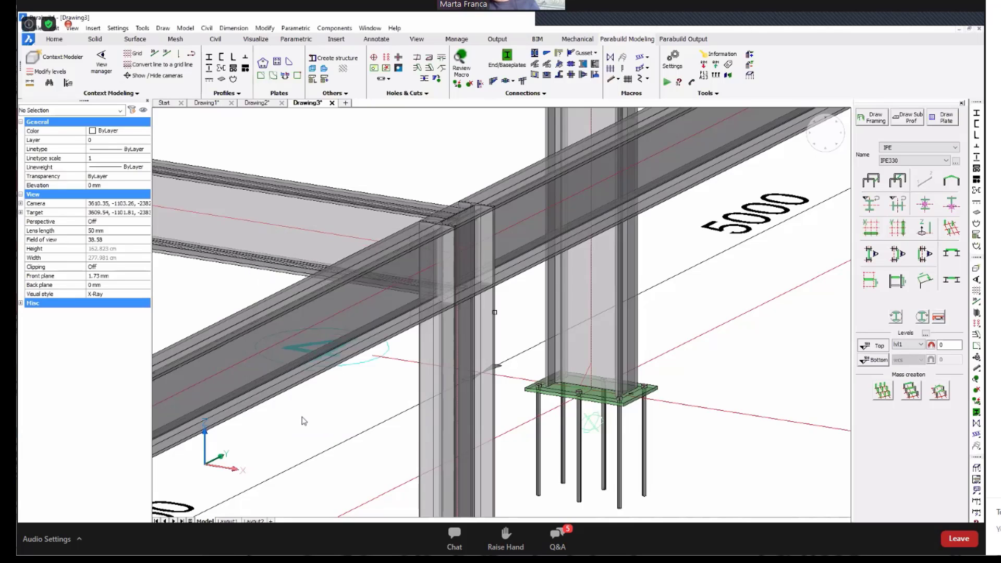
- Bind the column's end plate to the underside of the continuous beam's bottom flange
scroll(404, 312, up, 2)
scroll(401, 323, up, 2)
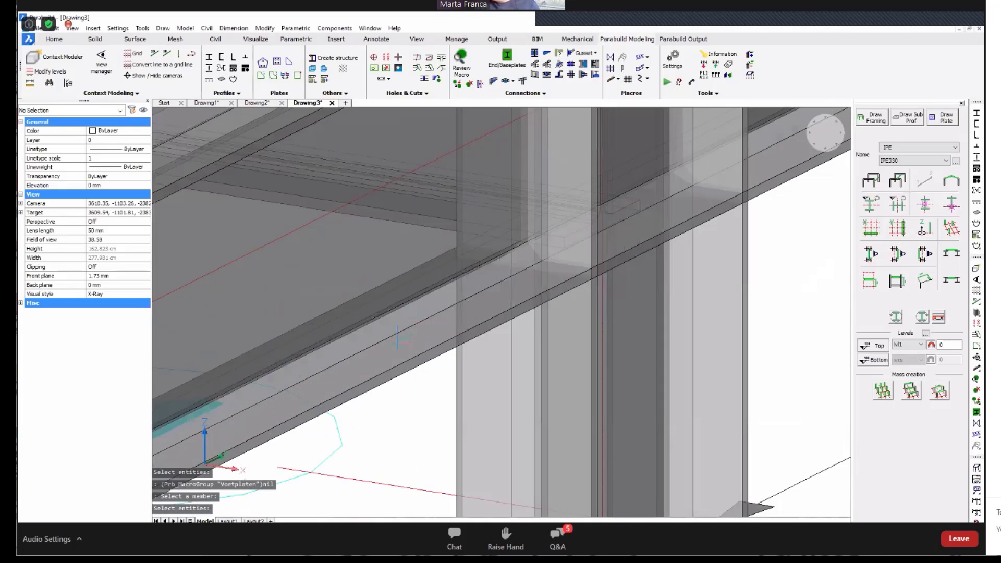
click(397, 347)
click(397, 346)
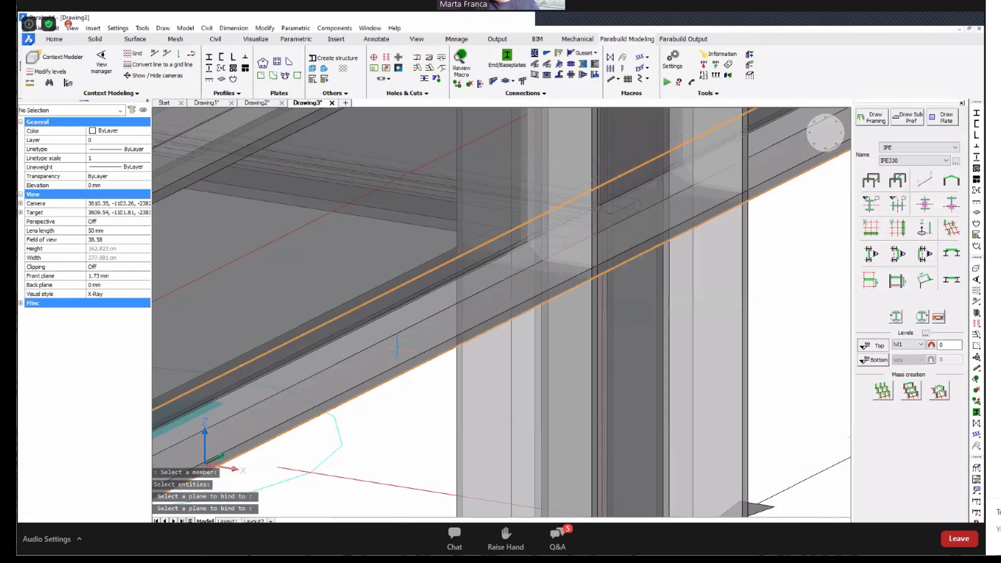
scroll(398, 346, down, 2)
scroll(397, 346, down, 2)
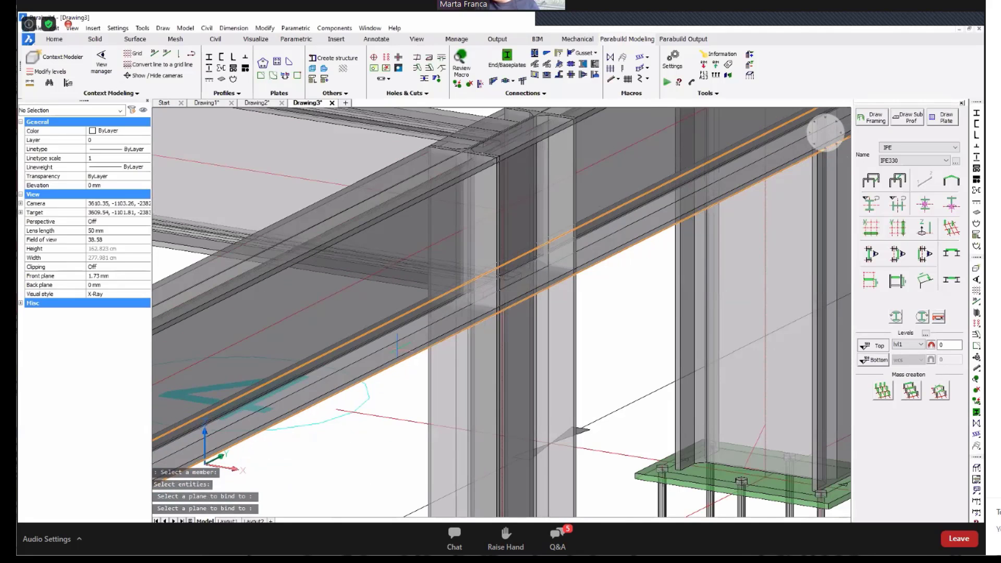
scroll(431, 287, down, 1)
click(431, 286)
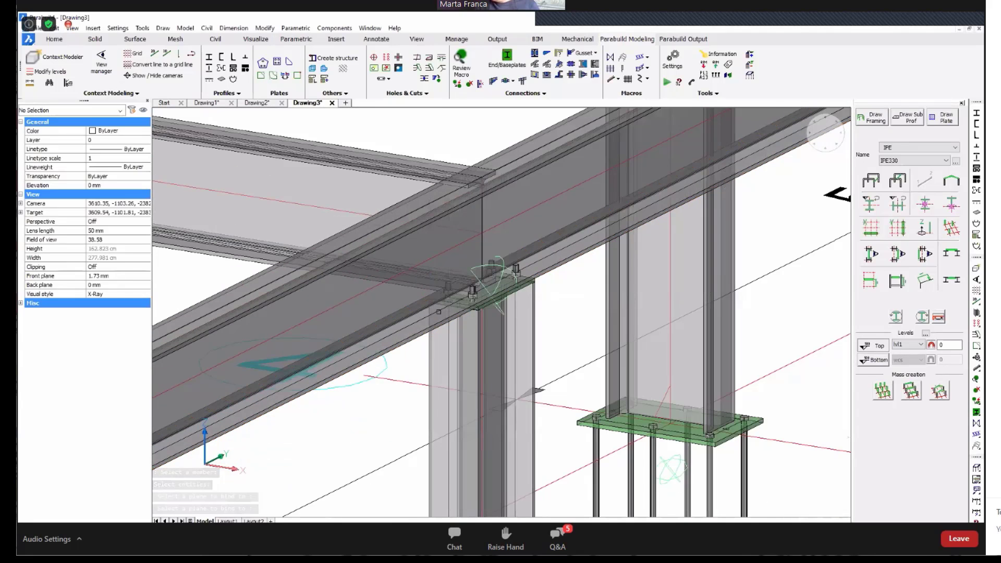
- Inspect the parameters of the end plate connection between the column and the continuous beam
scroll(447, 279, up, 3)
scroll(467, 300, up, 3)
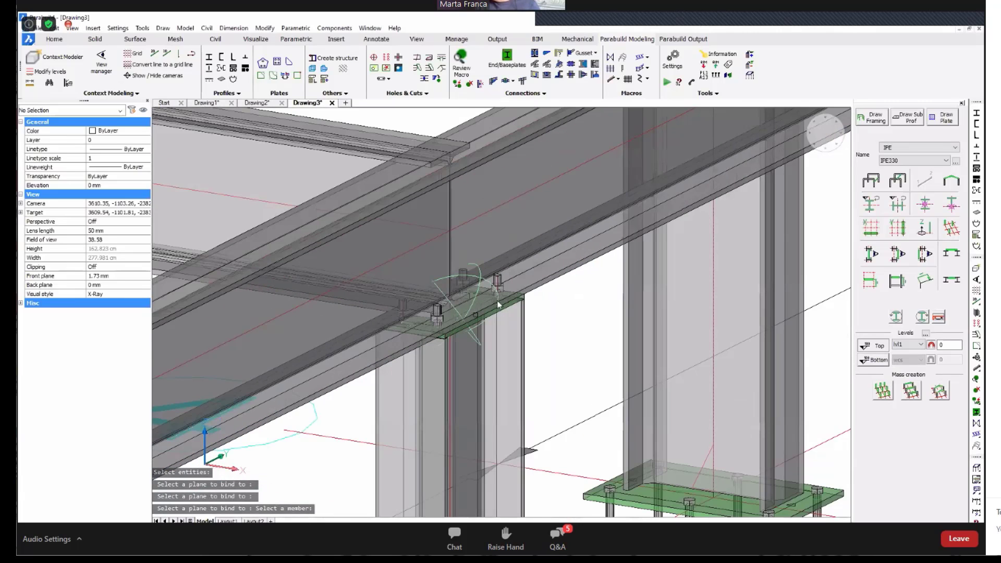
click(498, 304)
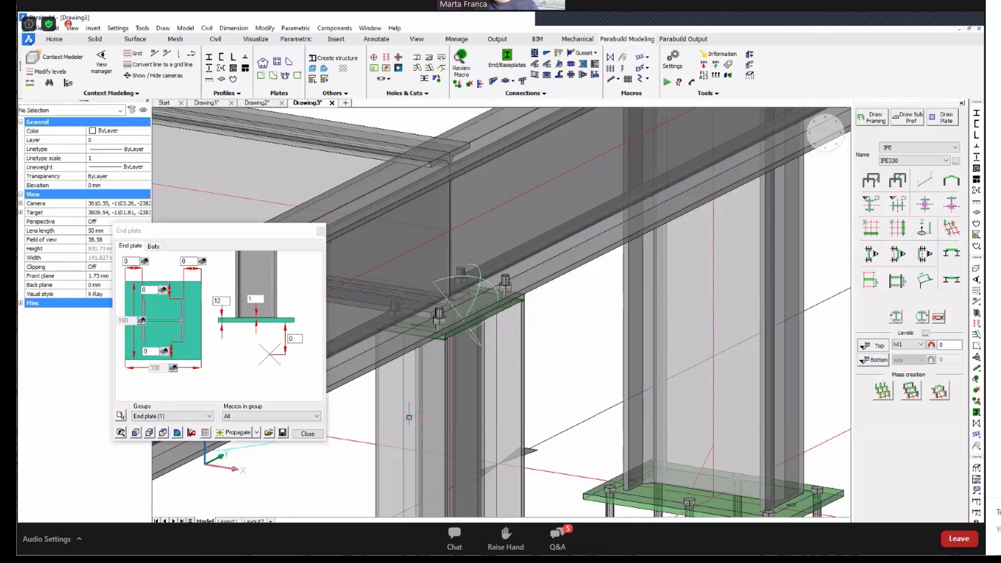
click(306, 434)
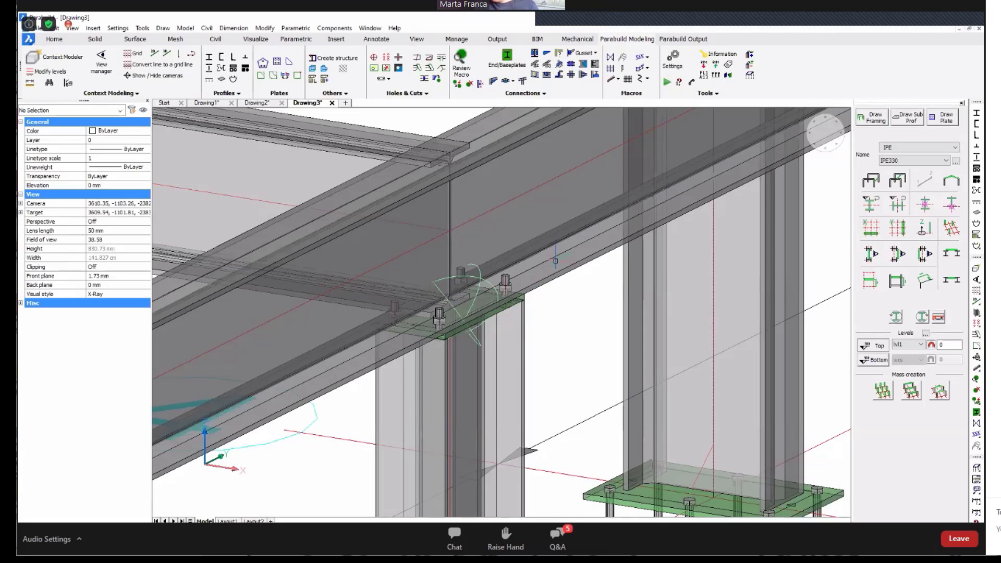
scroll(554, 261, down, 6)
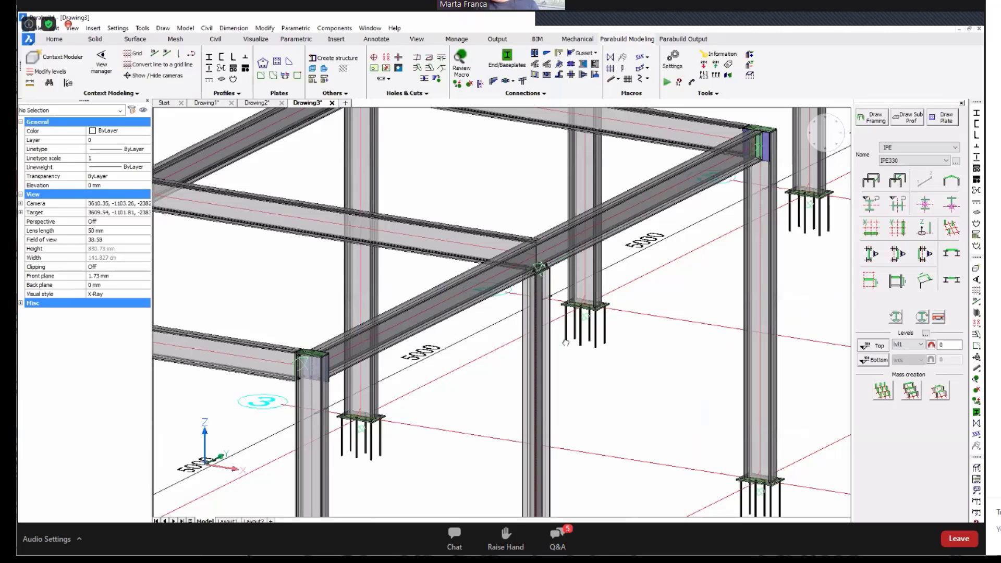
scroll(566, 343, up, 5)
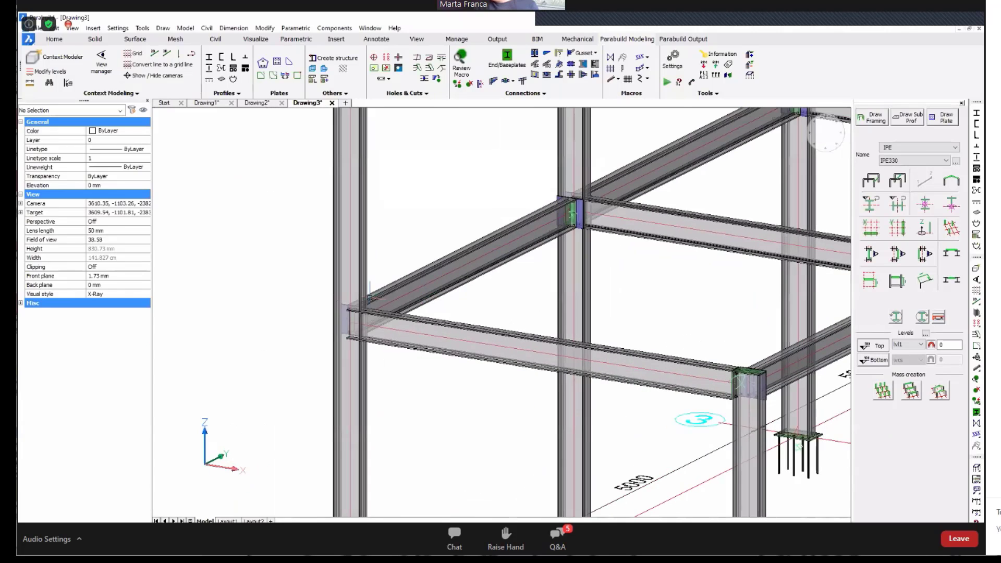
scroll(370, 296, up, 3)
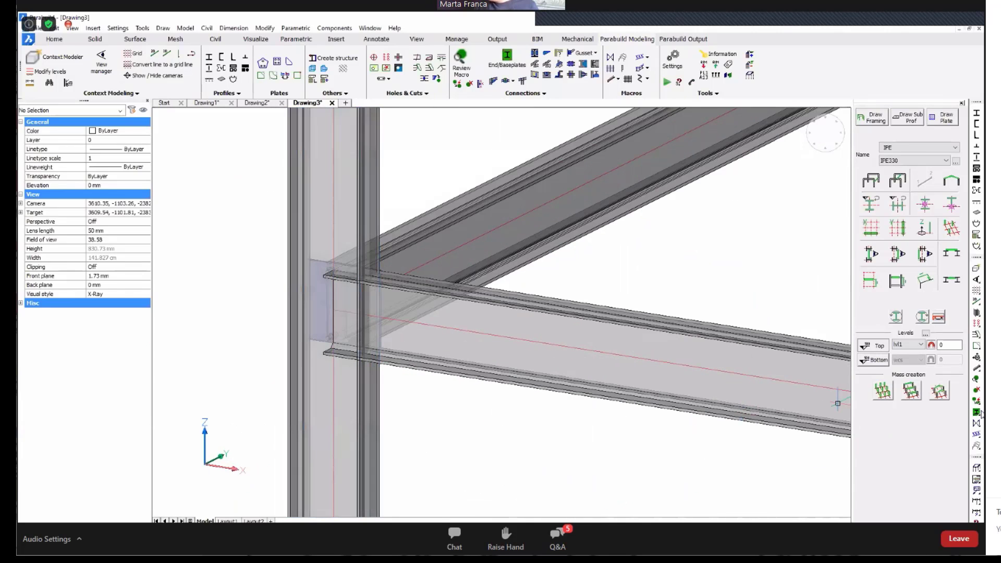
drag(976, 413, 750, 412)
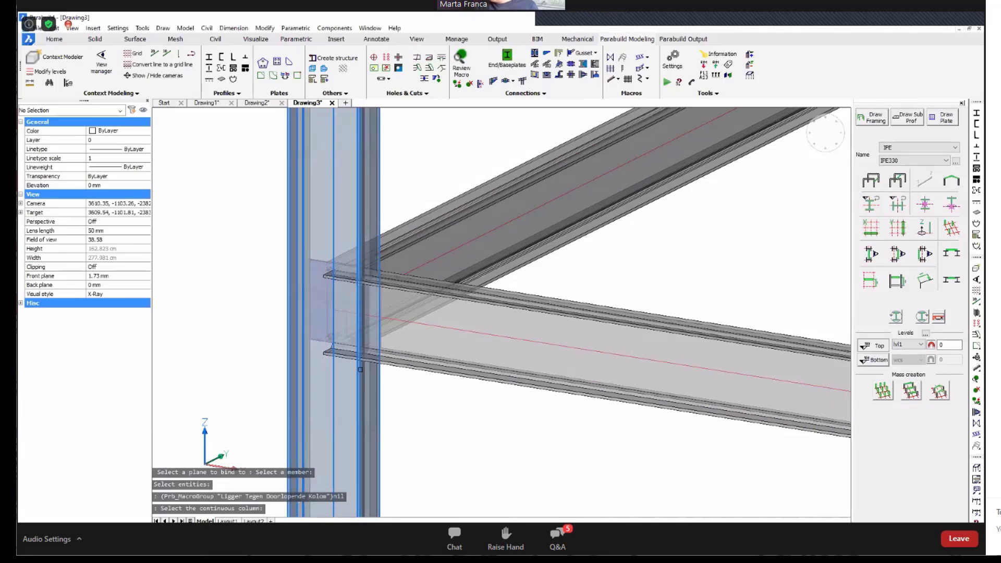
click(360, 369)
click(373, 403)
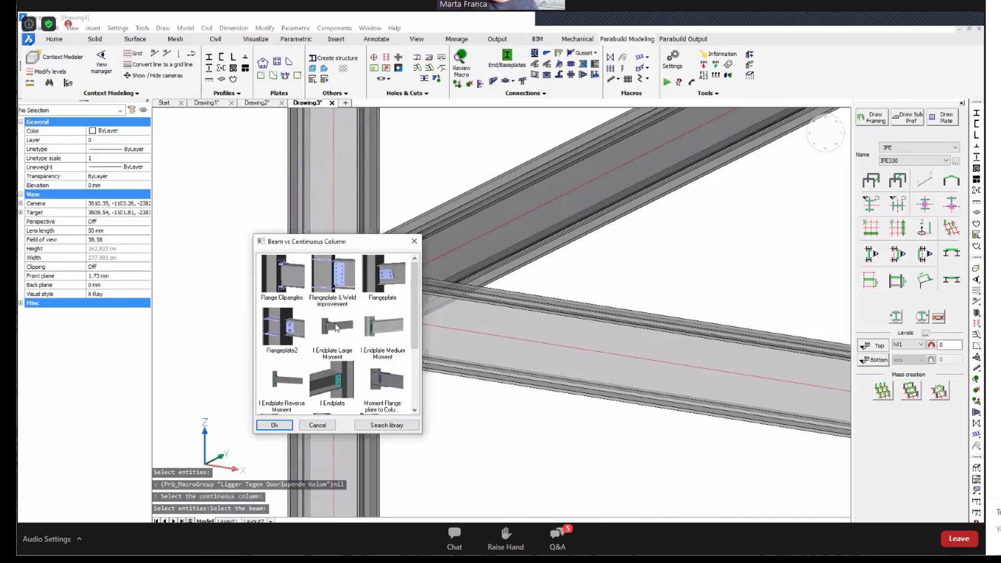
scroll(365, 311, down, 3)
scroll(365, 311, up, 3)
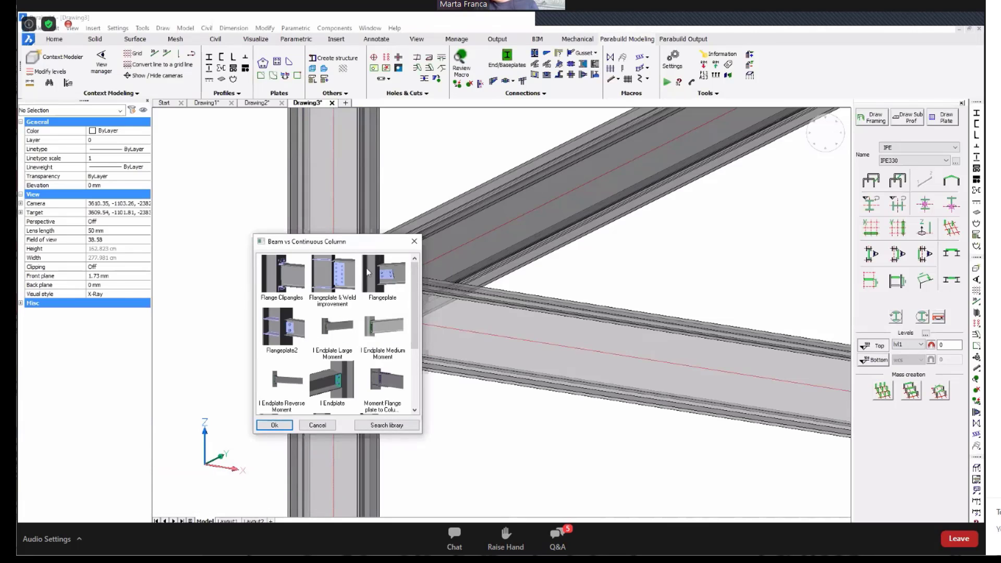
click(379, 324)
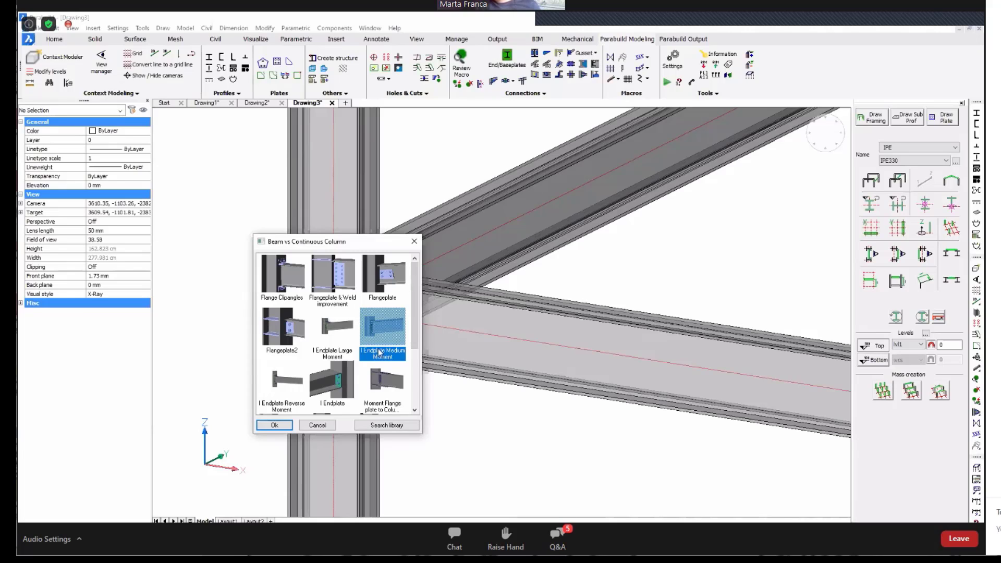
click(335, 327)
click(381, 319)
click(318, 425)
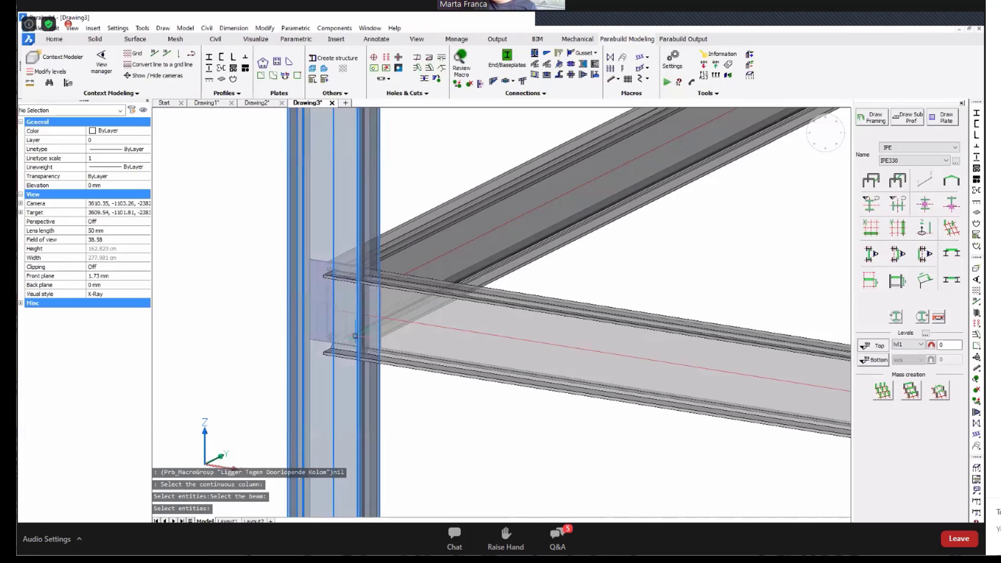
scroll(362, 328, down, 3)
scroll(360, 295, up, 3)
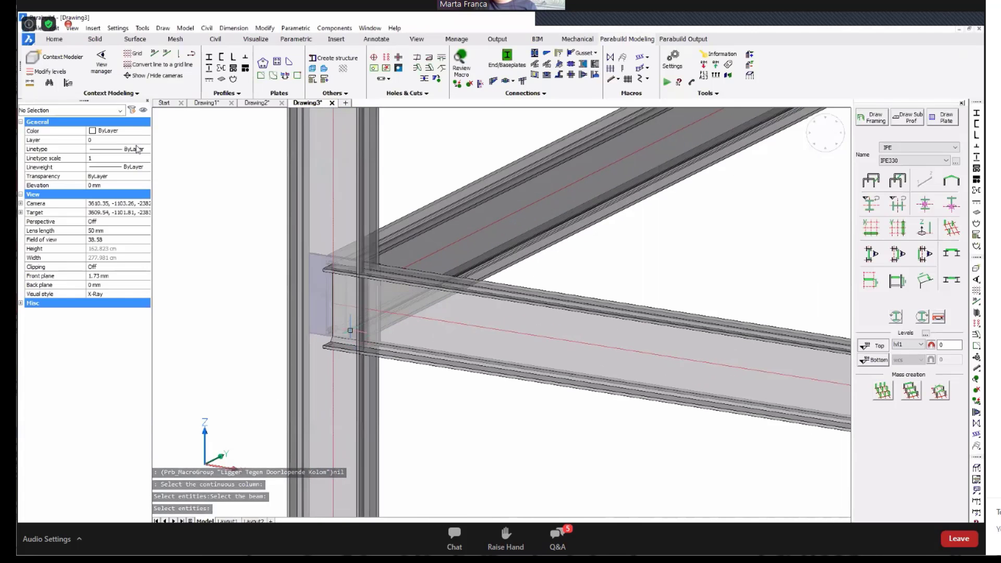
- Browse to the Macros folder of the Pb_Lib library to open an existing connection drawing
click(38, 29)
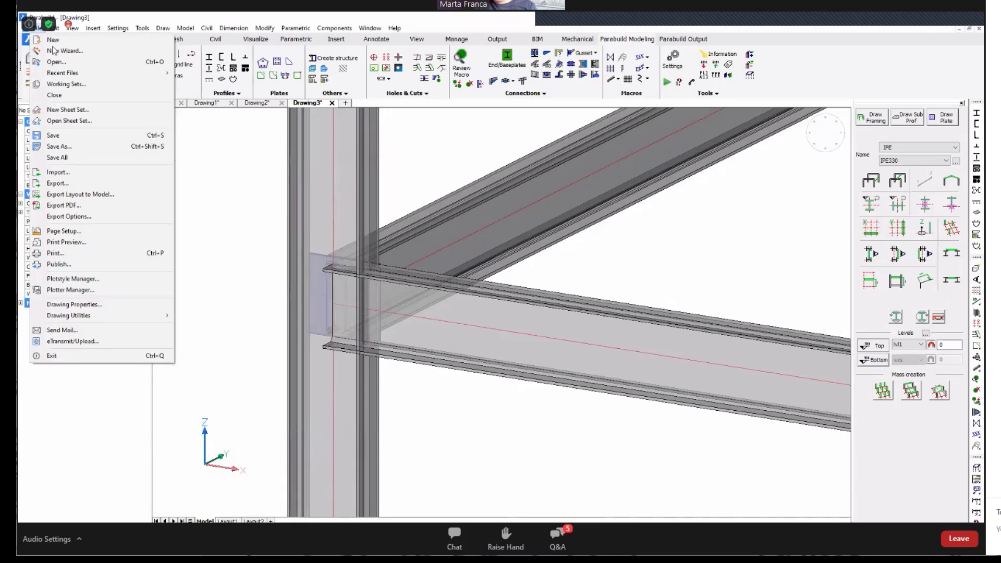
click(396, 308)
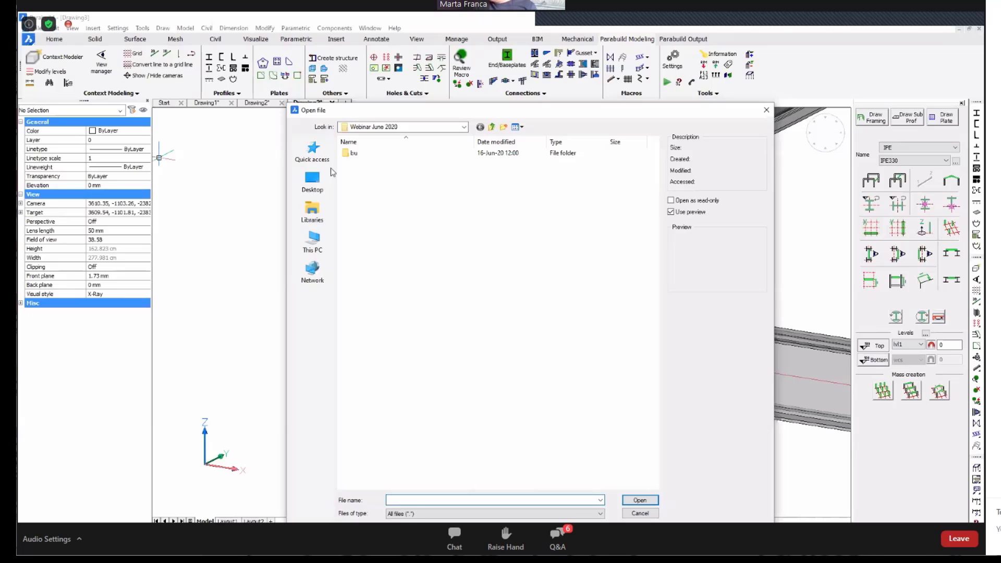
click(313, 139)
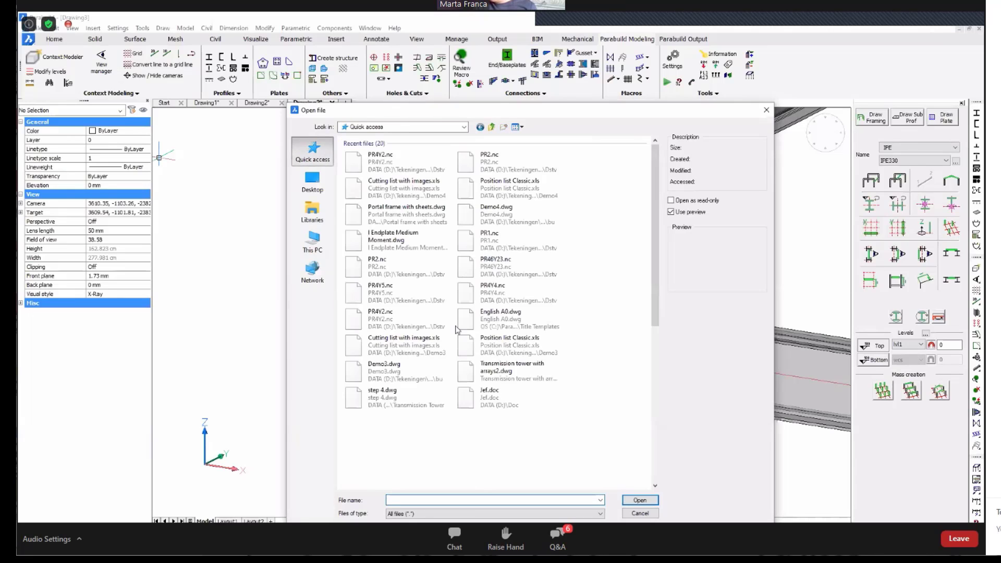
double_click(482, 261)
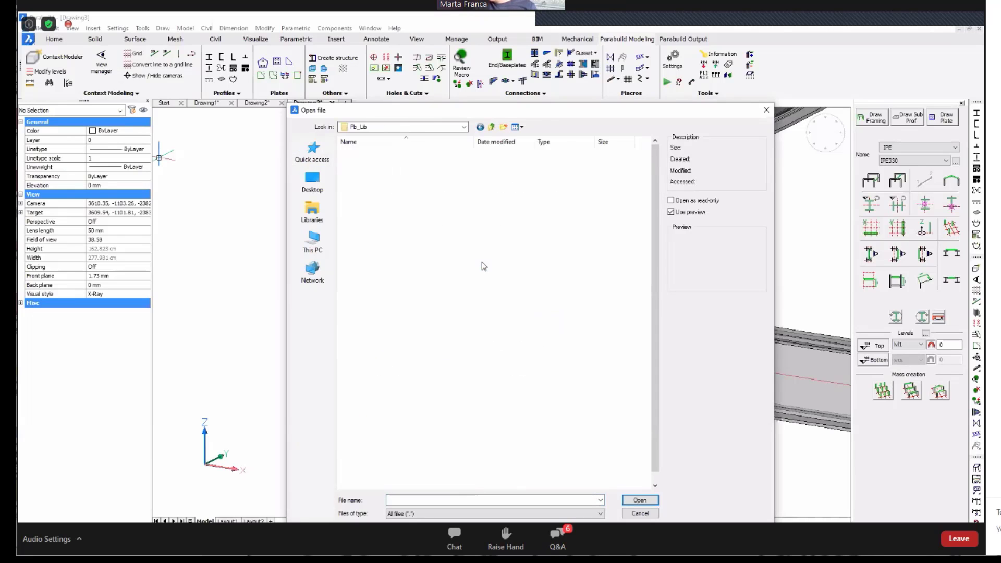
click(388, 128)
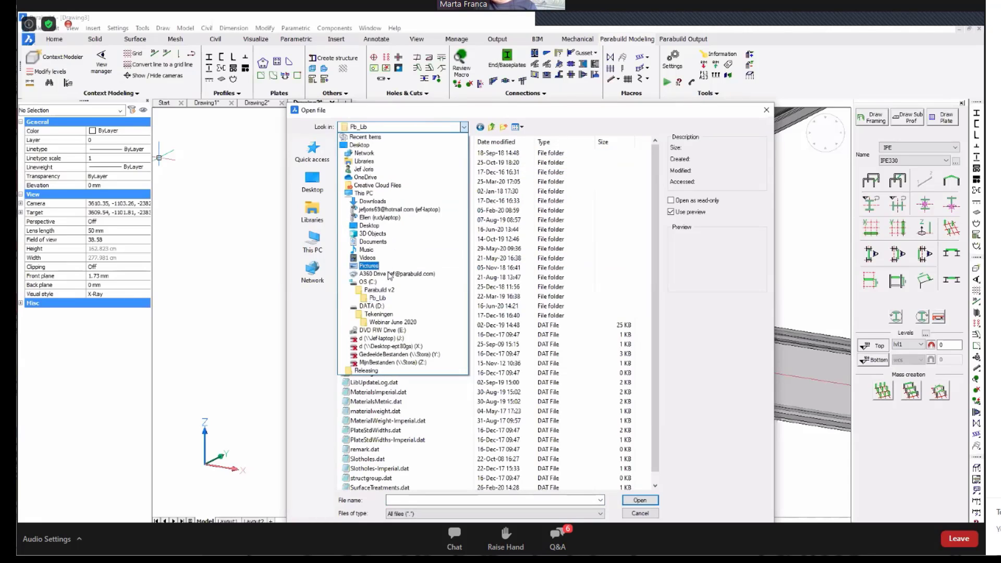
click(508, 112)
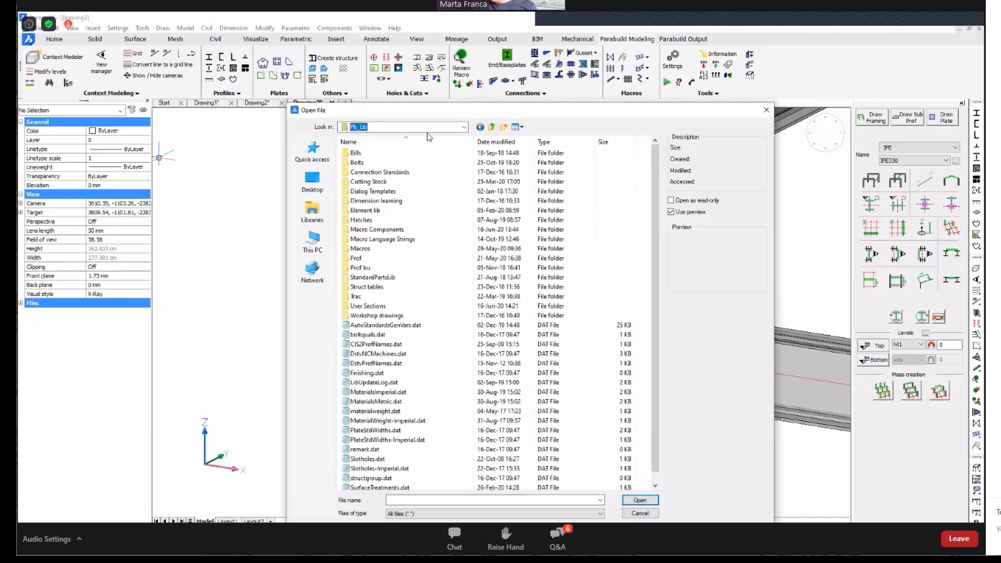
double_click(384, 252)
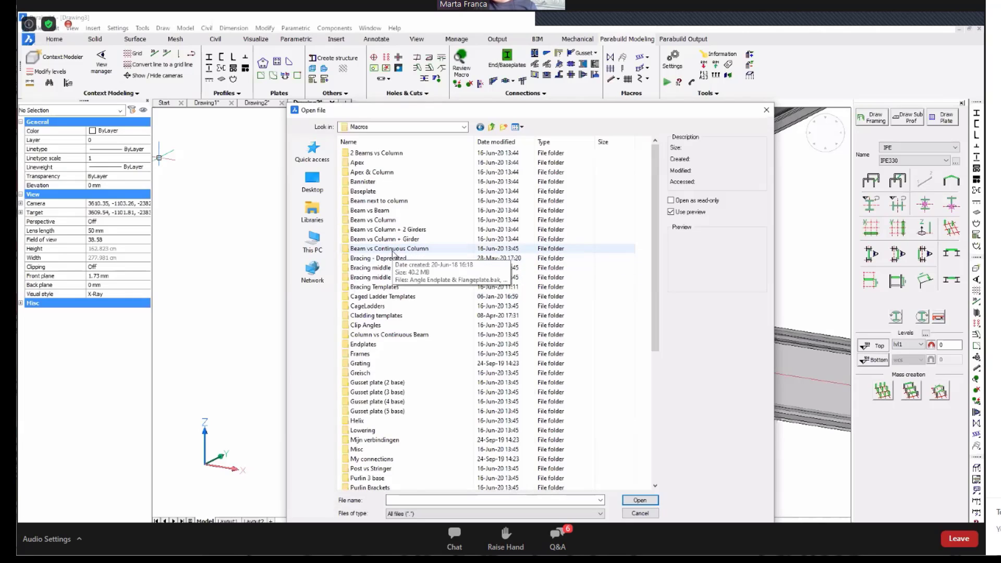
- Open the drawing I Endplate Medium Moment.dwg from the Beam vs Continuous Column folder
click(392, 251)
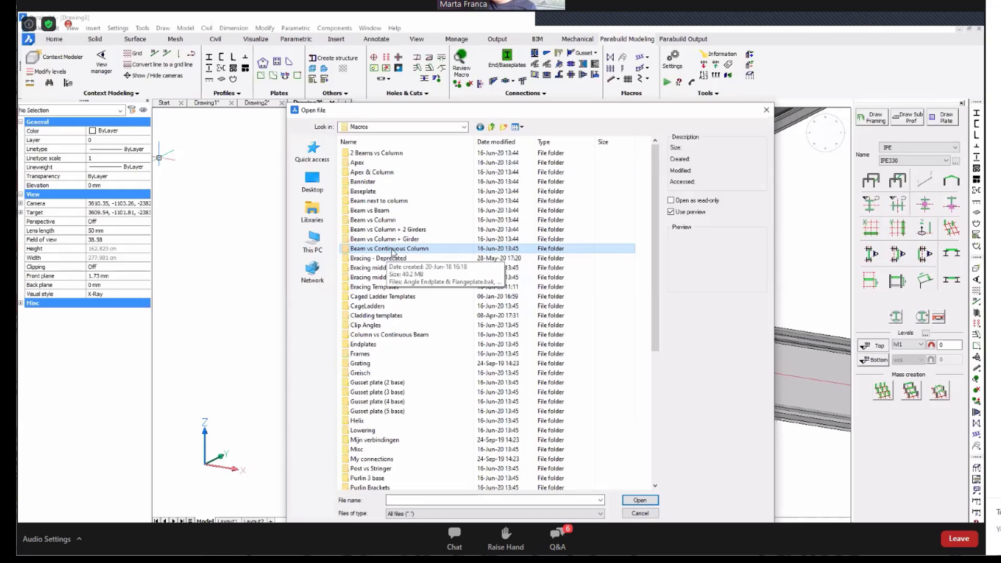
double_click(392, 249)
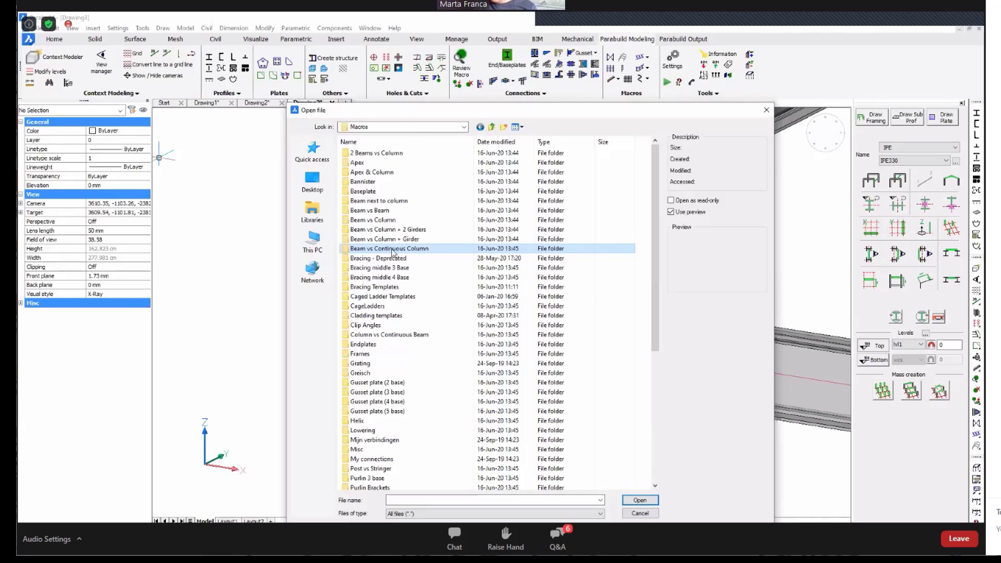
scroll(509, 306, down, 15)
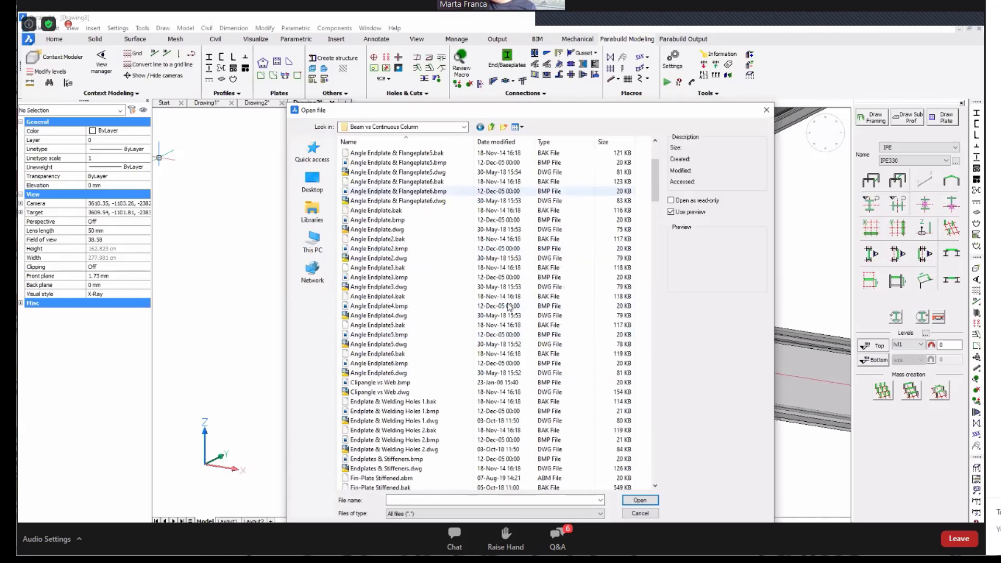
scroll(509, 296, down, 6)
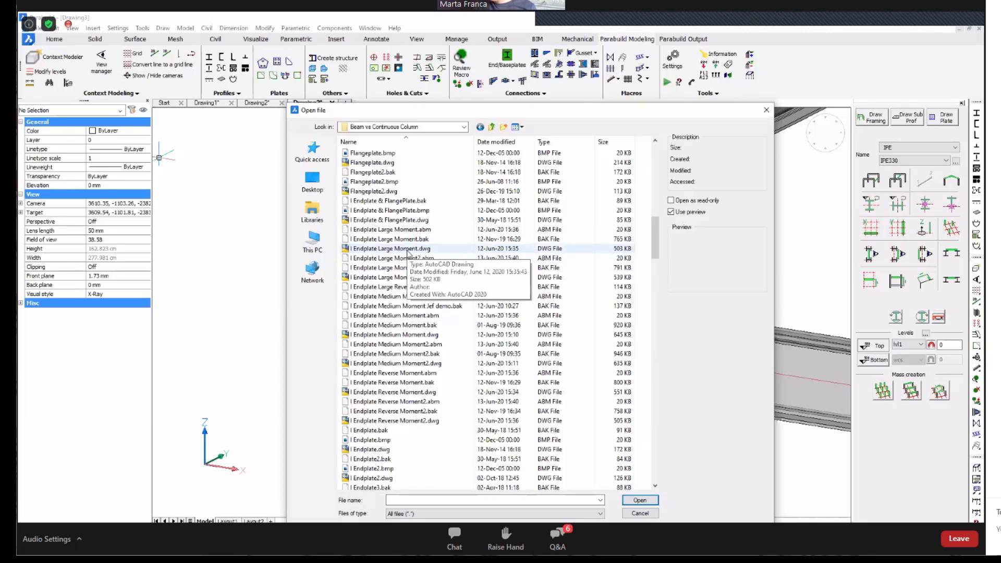
click(426, 335)
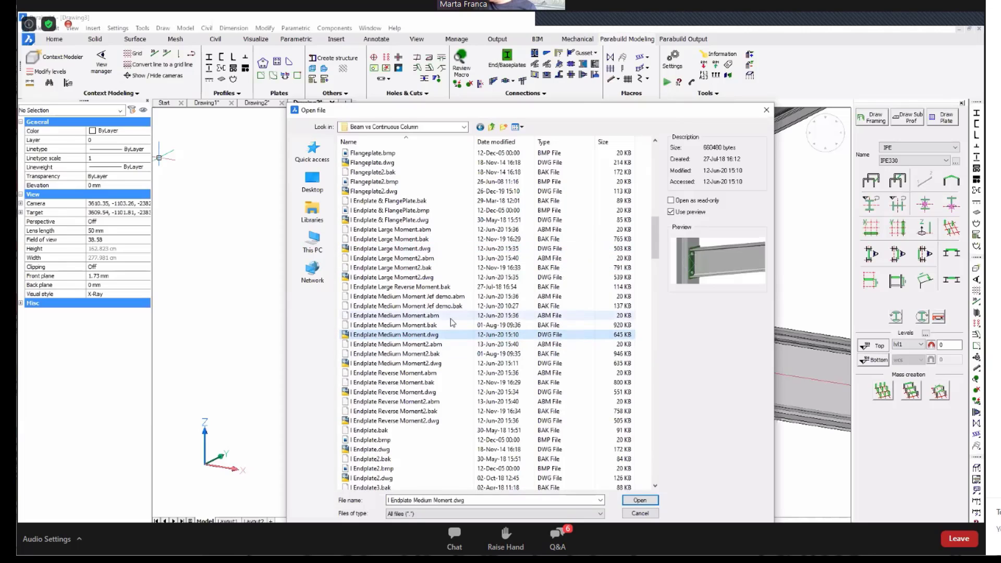
click(650, 501)
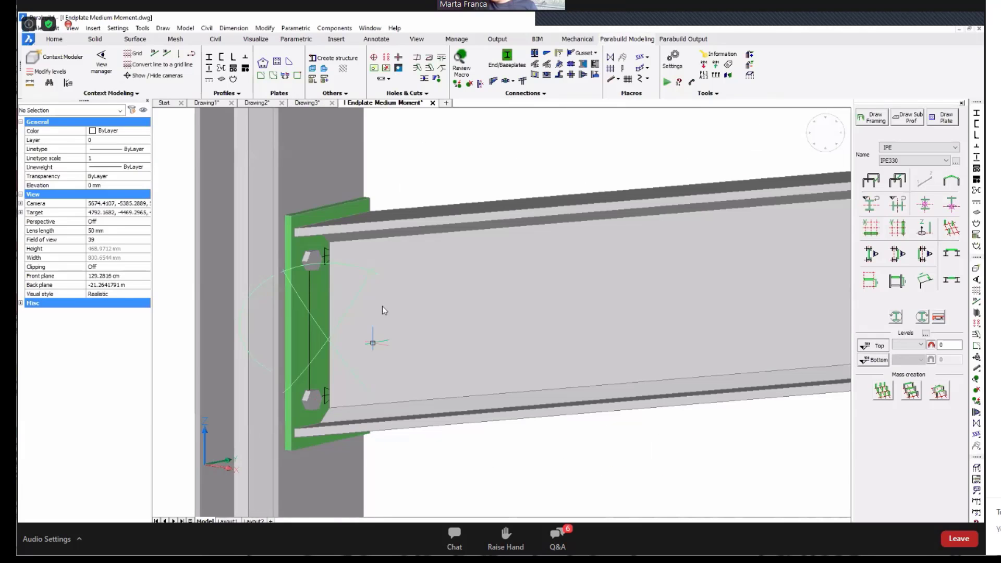
- Try changing the sloped beam's profile to IPE550 and undo the change
scroll(446, 293, down, 2)
scroll(444, 293, down, 1)
click(445, 294)
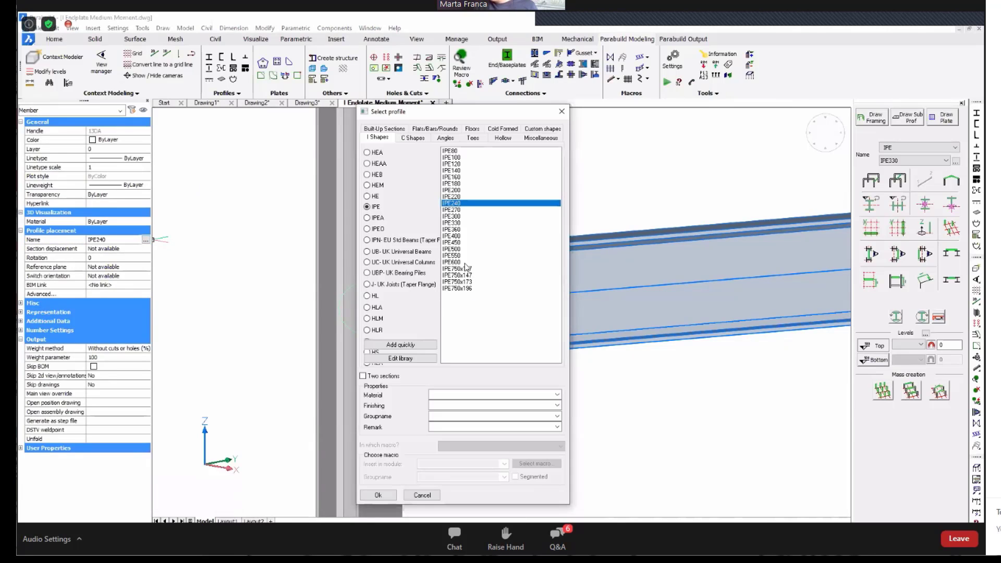
click(452, 255)
click(374, 495)
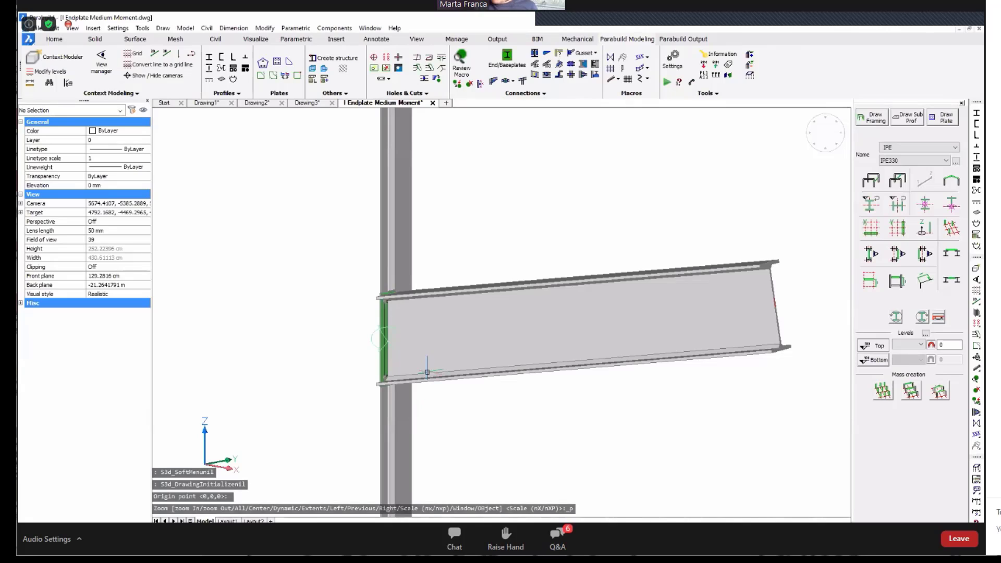
key(ctrl+z)
key(ctrl+z)
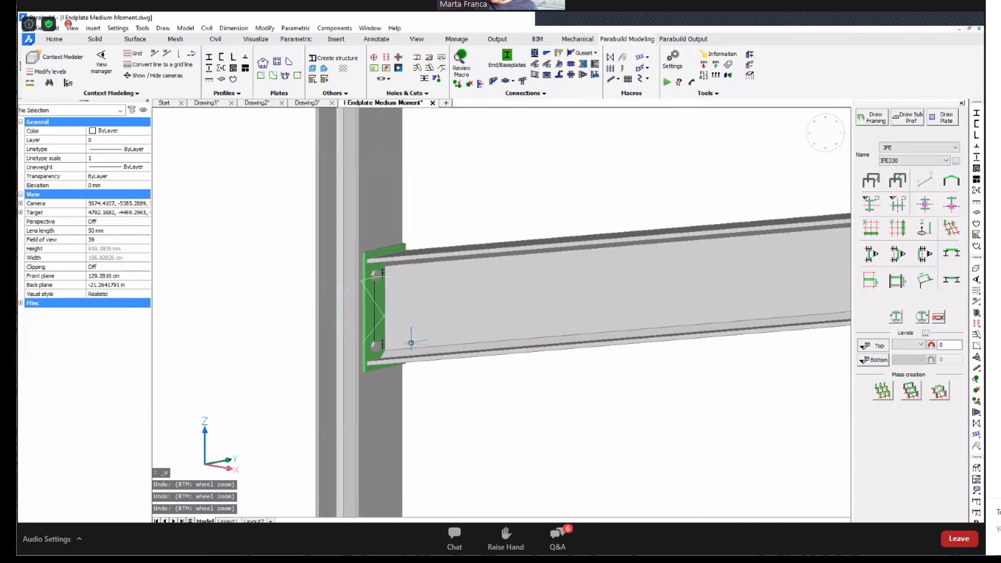
- Set the profile of the sloped beam to IPE550
click(417, 257)
click(125, 239)
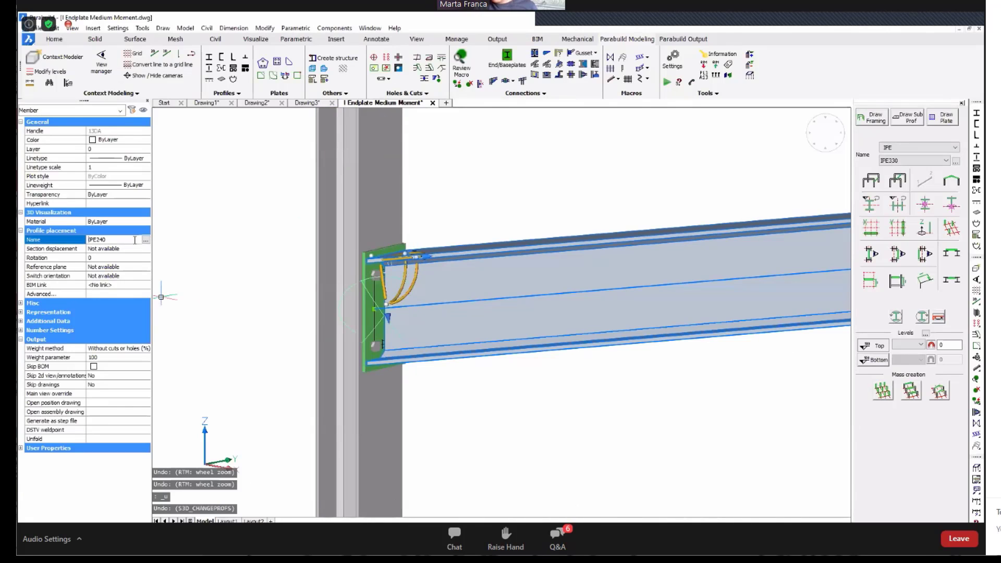
double_click(444, 315)
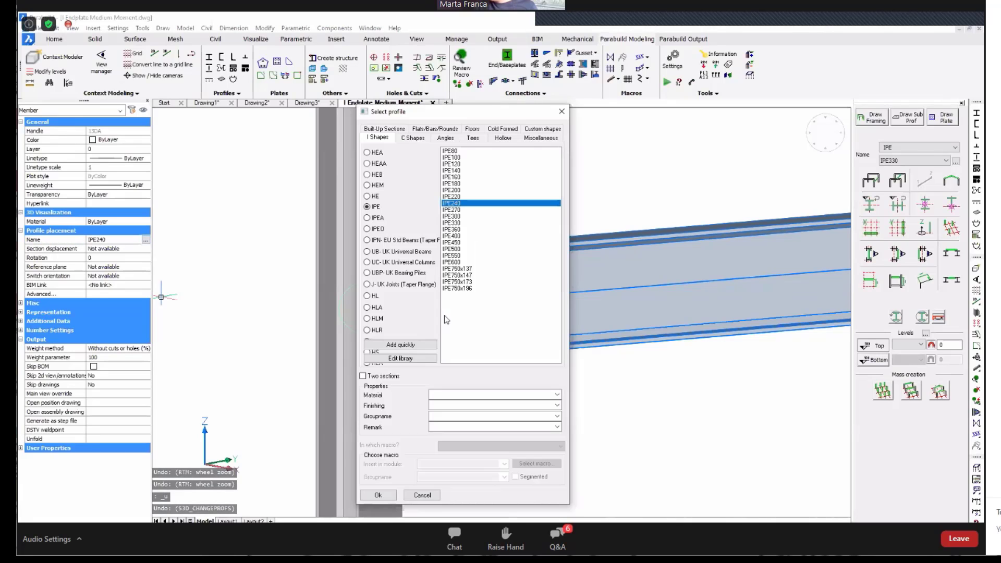
click(461, 256)
double_click(461, 256)
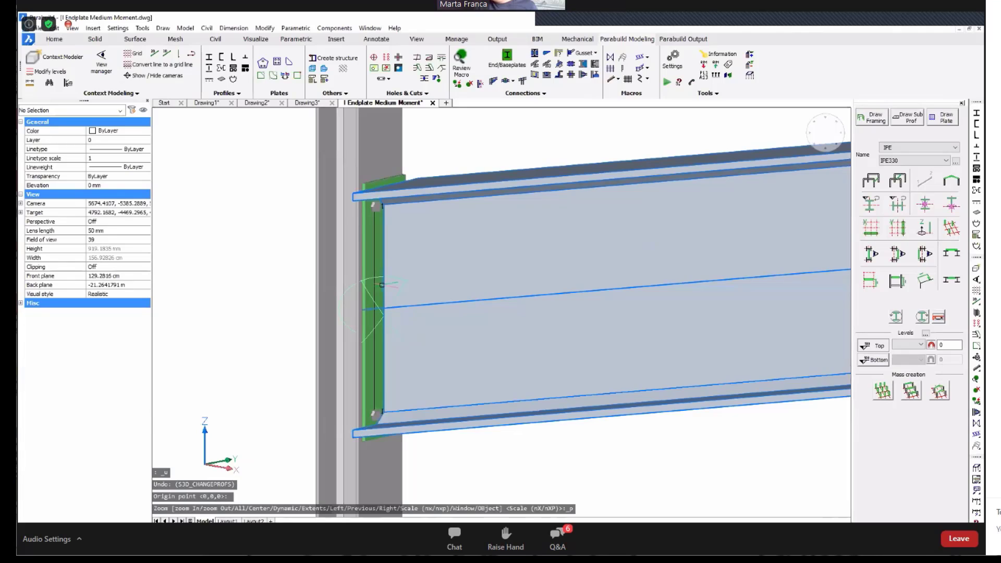
- Change the continuous column's profile to a larger HEA section
click(353, 173)
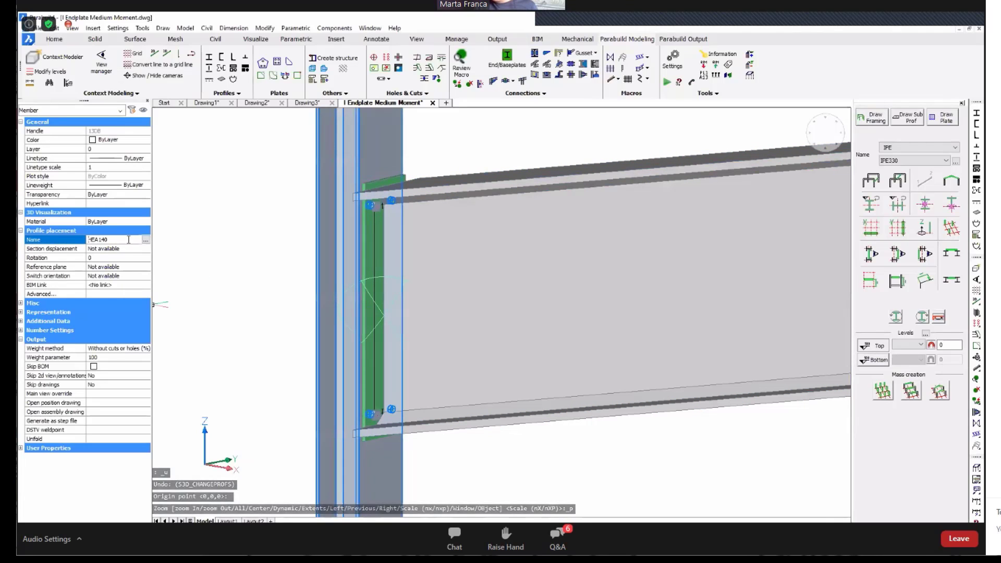
click(144, 240)
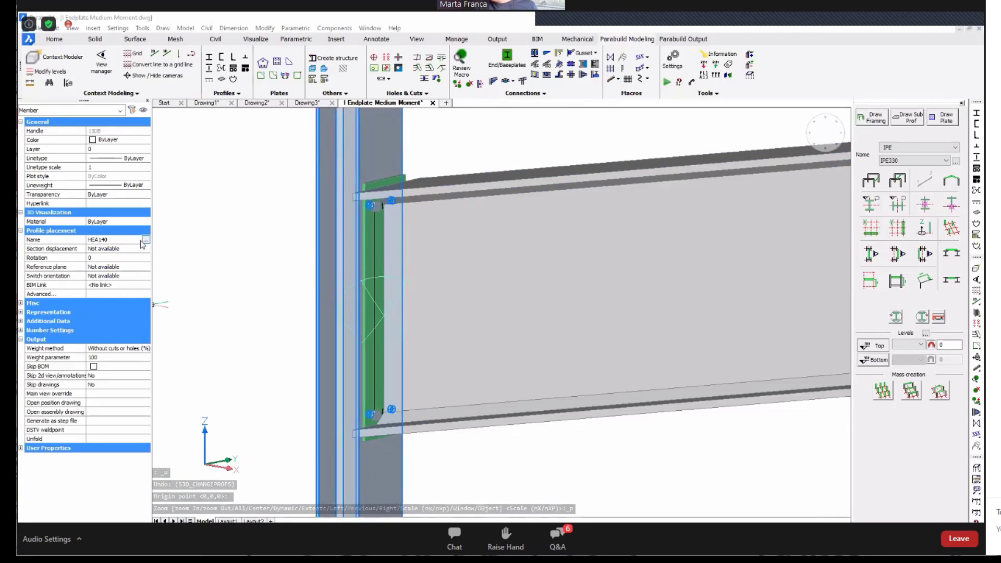
click(145, 240)
double_click(461, 189)
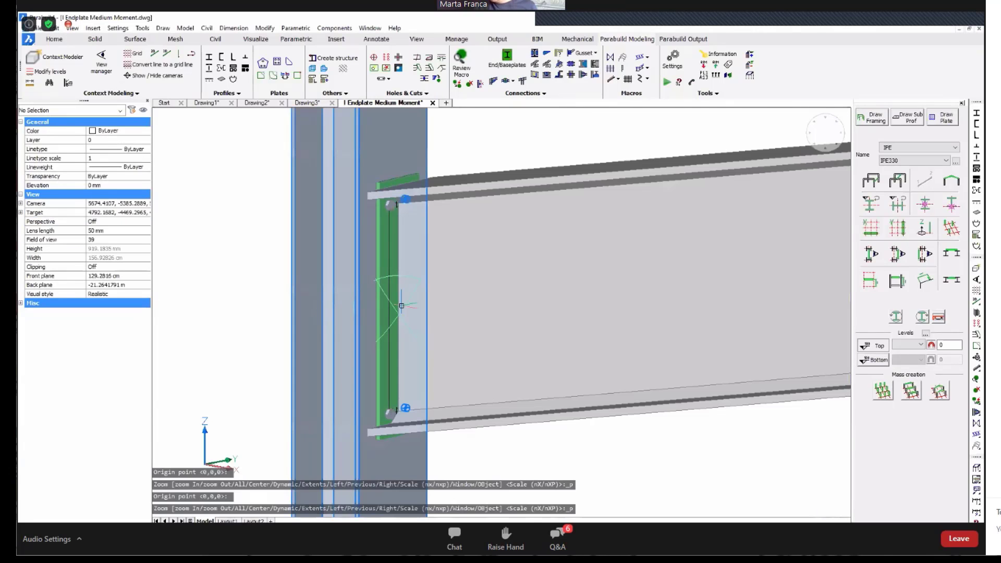
- Set the end plate's horizontal bolt spacing to 120 and the number of bolt rows to 3
click(400, 305)
double_click(377, 250)
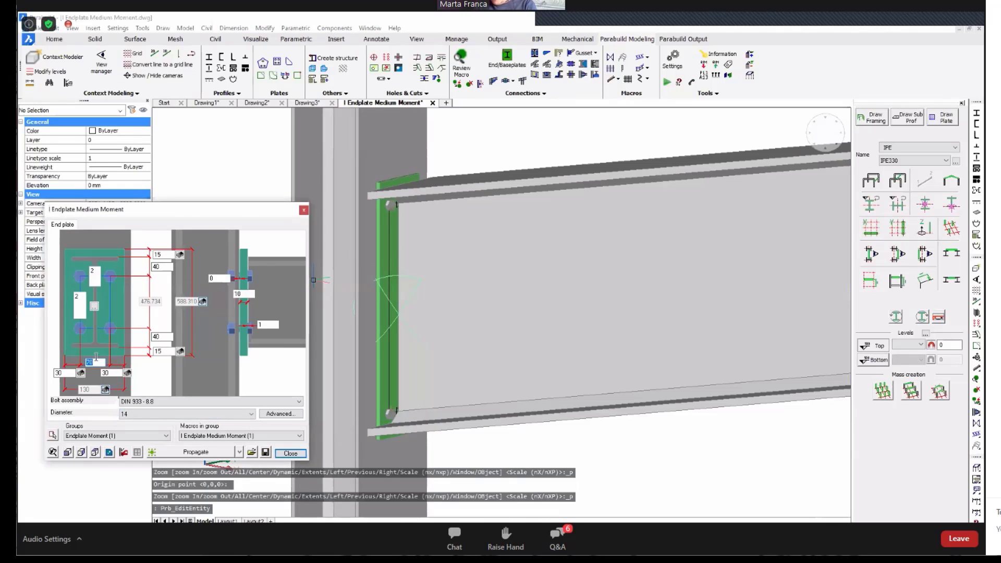
text(120)
key(Return)
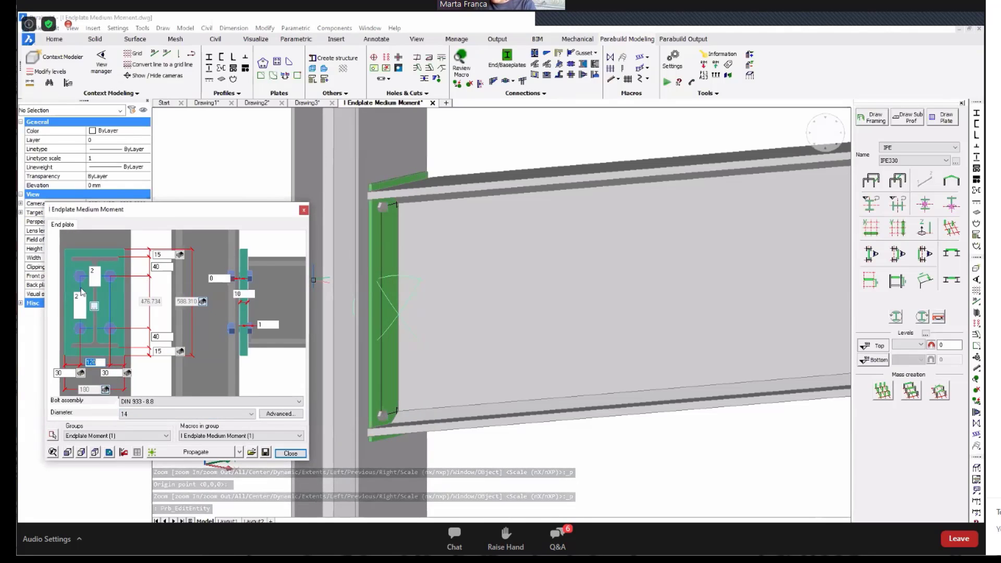
double_click(80, 296)
text(3)
key(Return)
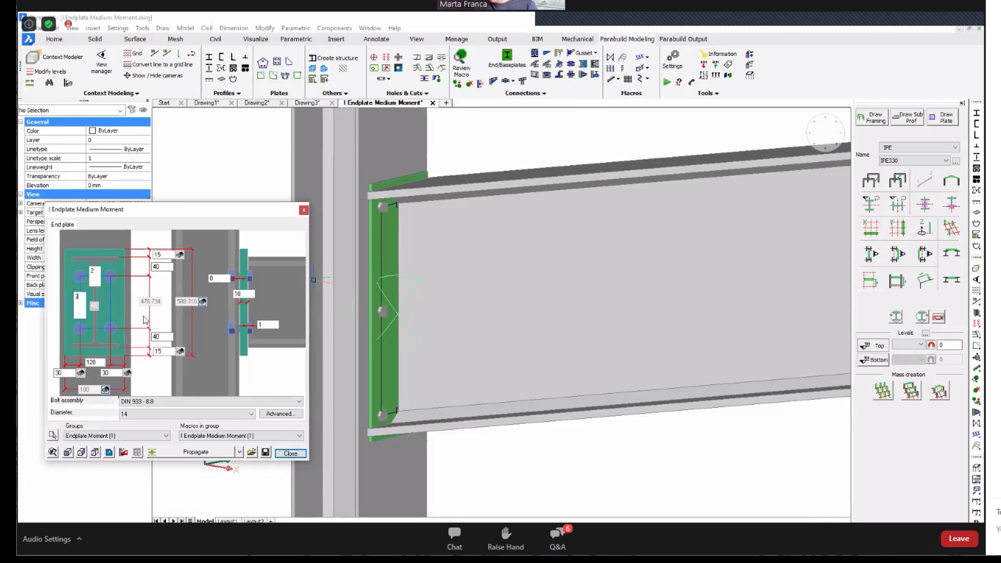
click(288, 453)
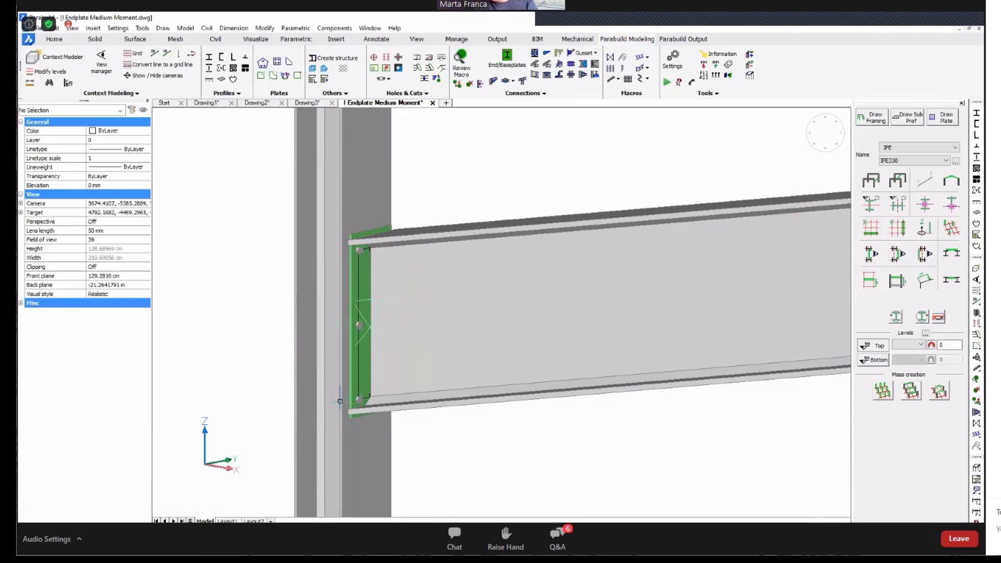
- Start a stiffener on the column below the beam, using the Small stiffener to plane1 type
shift+middle_drag(340, 402, 456, 344)
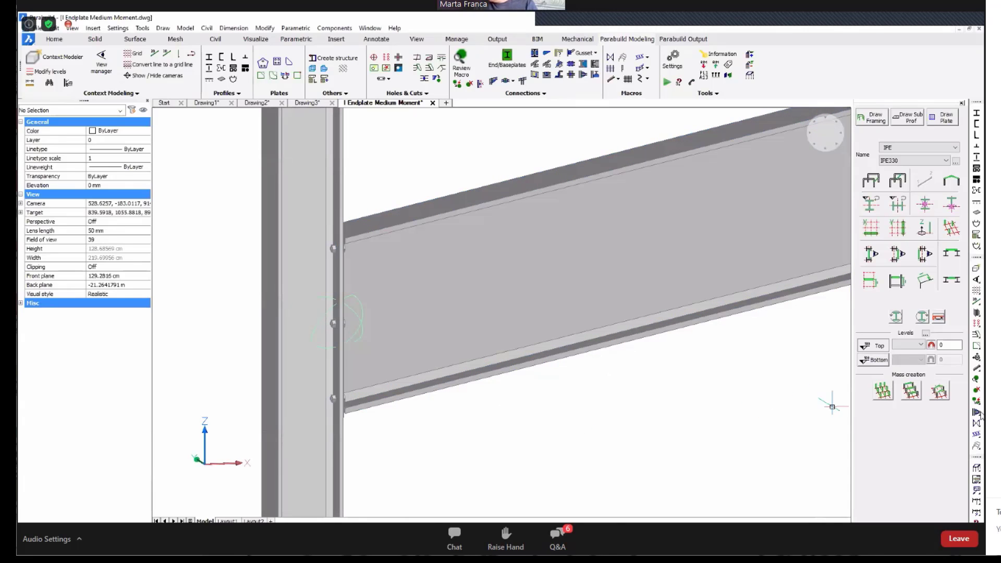
mouse_move(977, 412)
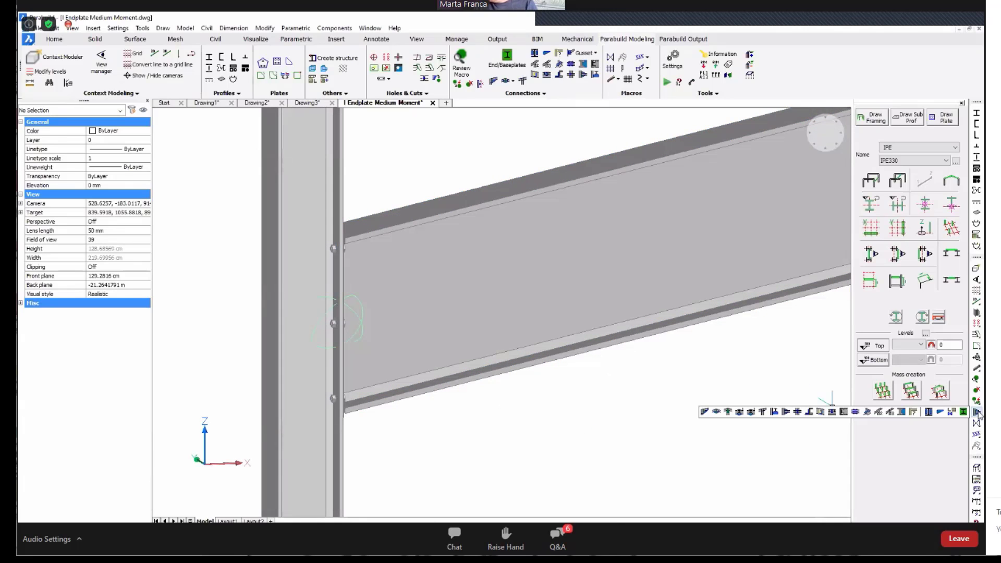
click(936, 414)
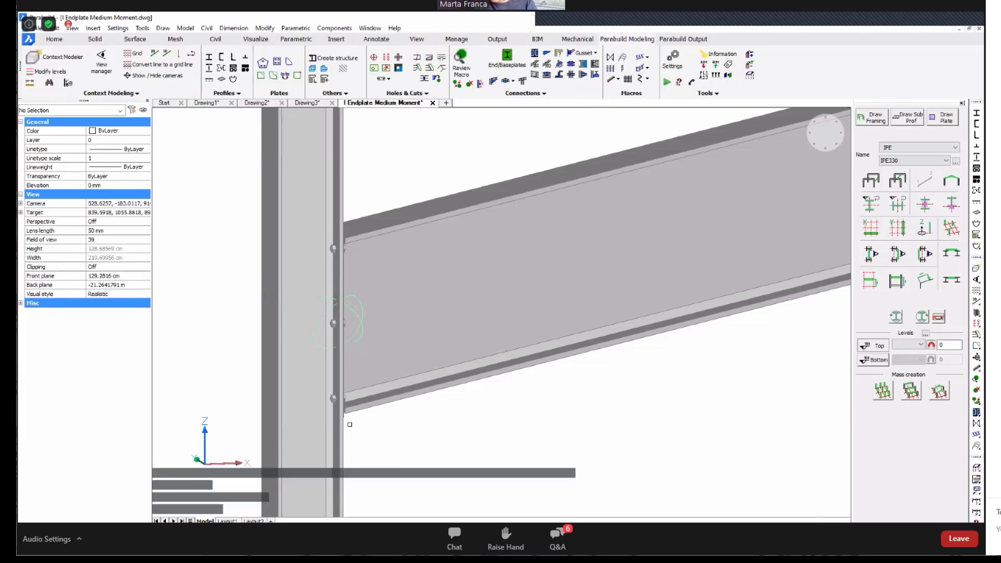
click(338, 432)
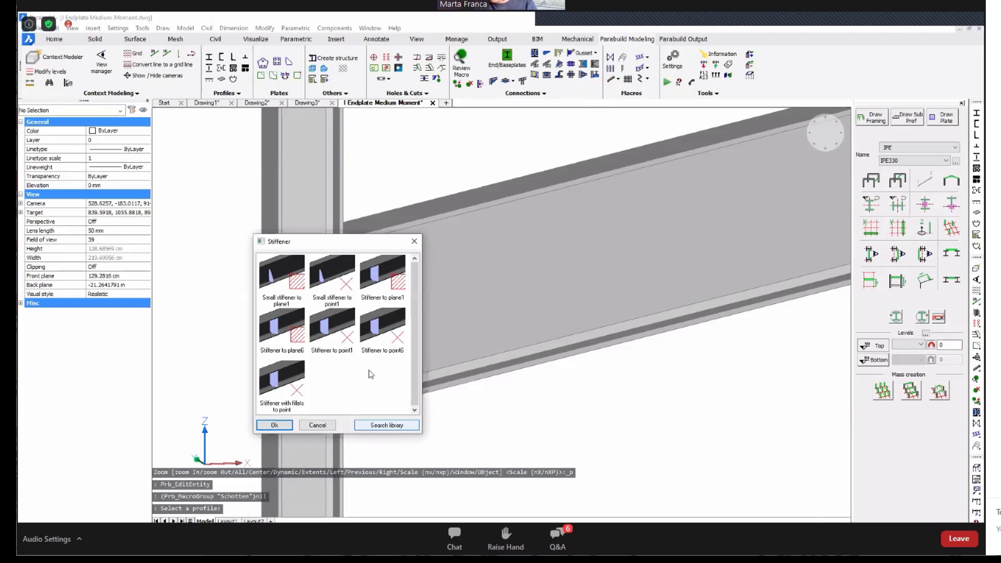
click(285, 279)
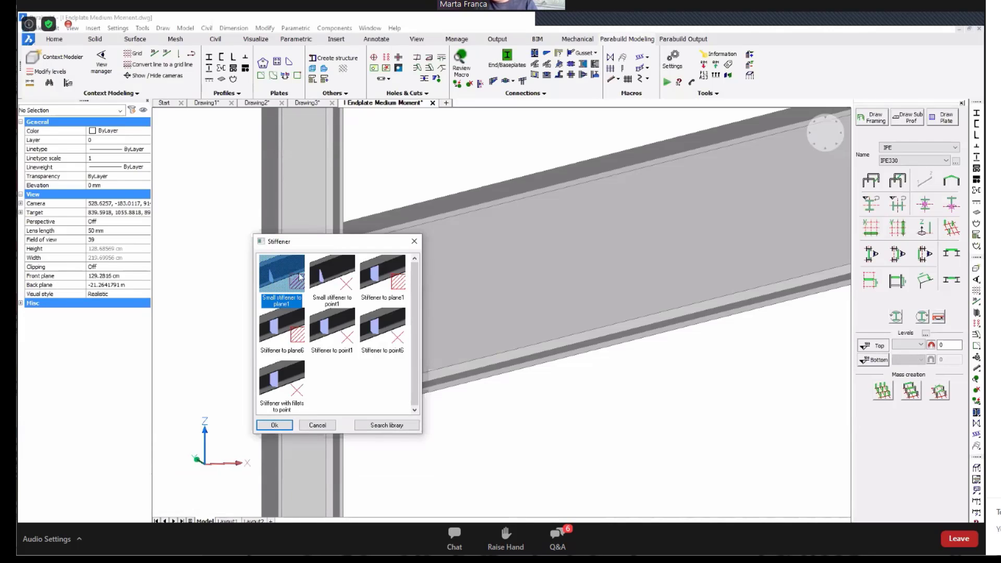
click(276, 426)
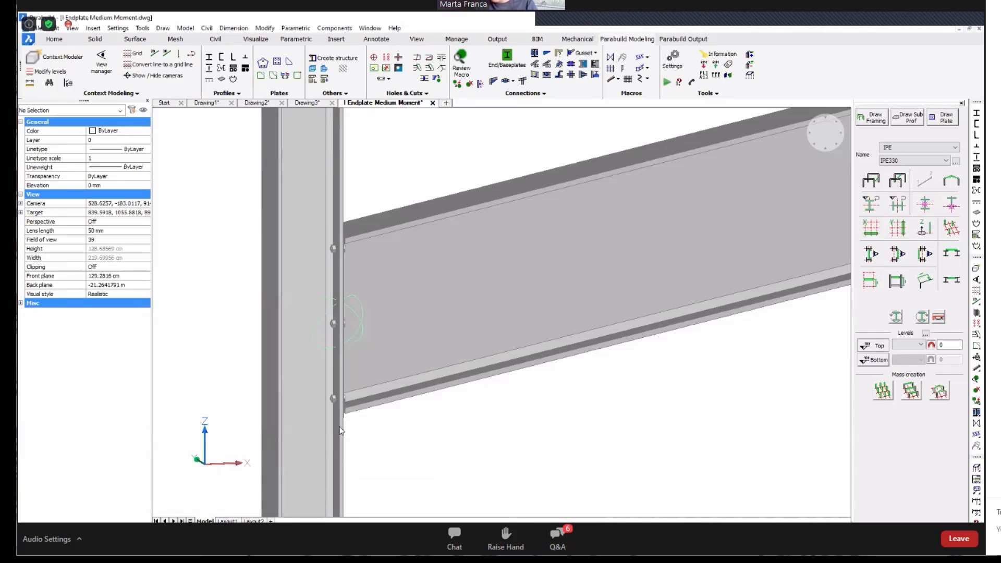
- Bind the column's small stiffener to the plane of the beam's bottom flange
scroll(358, 396, up, 5)
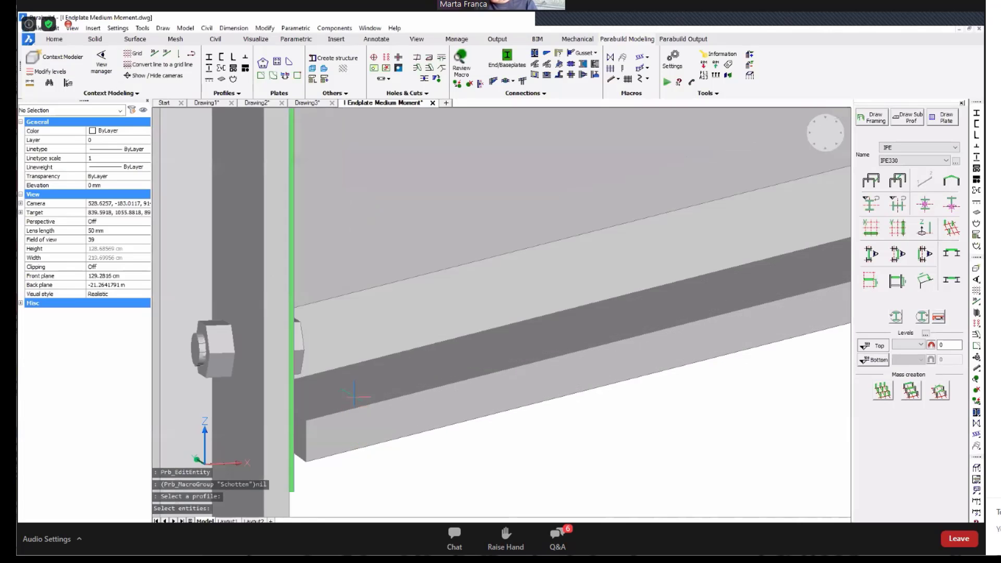
scroll(354, 388, down, 4)
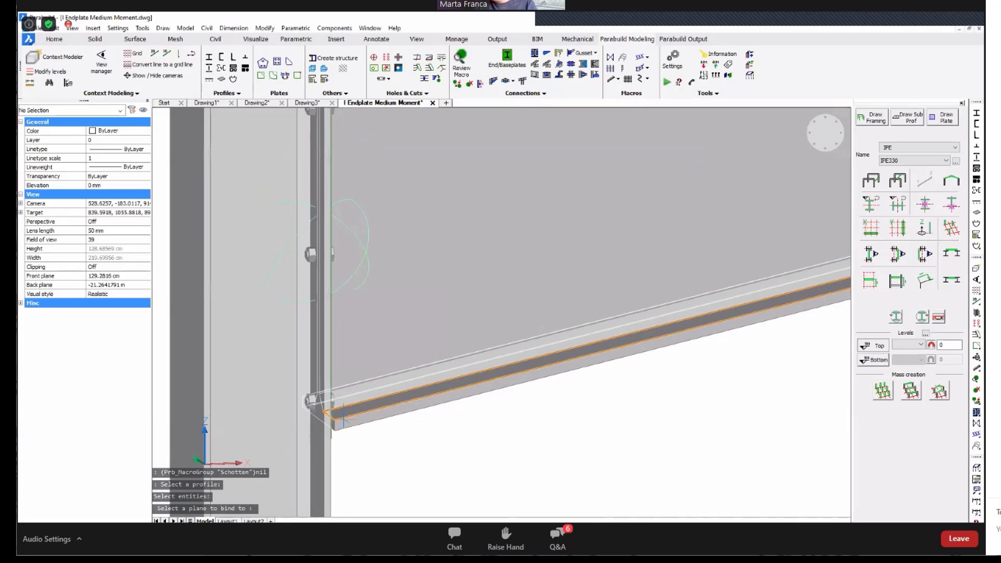
click(349, 437)
scroll(329, 453, down, 2)
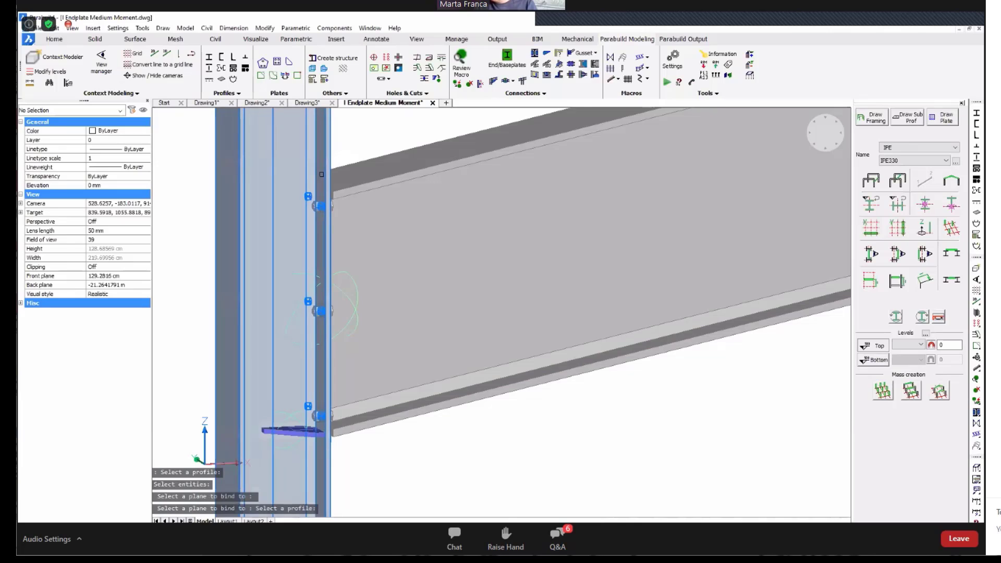
- Add a second small stiffener to the column, bound to the plane of the beam's top flange
scroll(321, 174, up, 2)
click(337, 152)
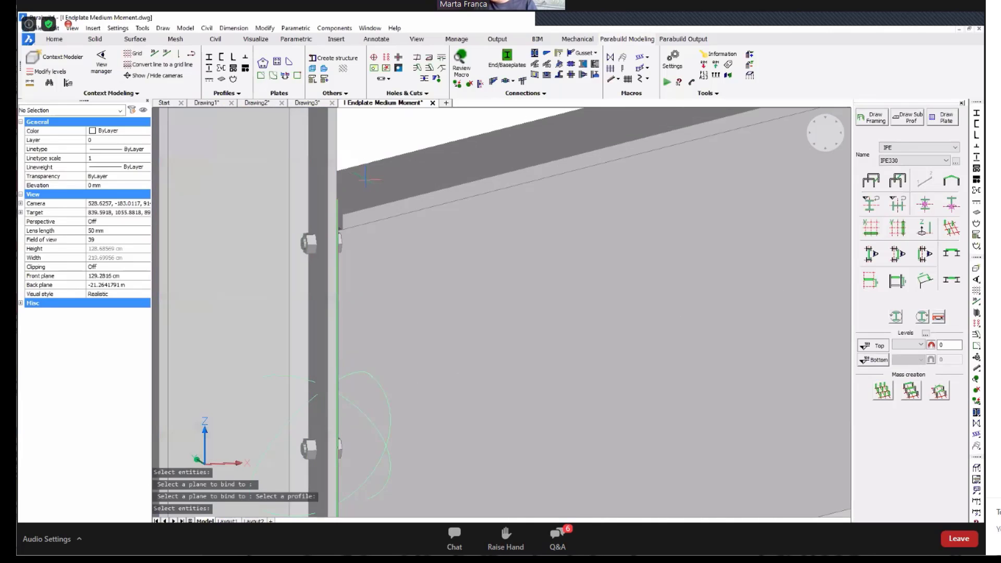
click(364, 186)
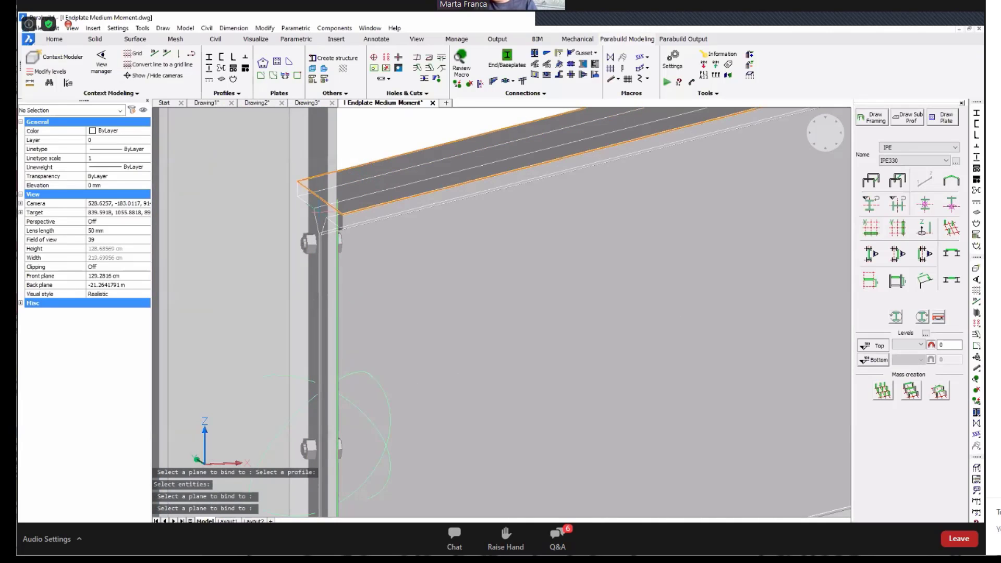
scroll(347, 196, down, 2)
click(378, 192)
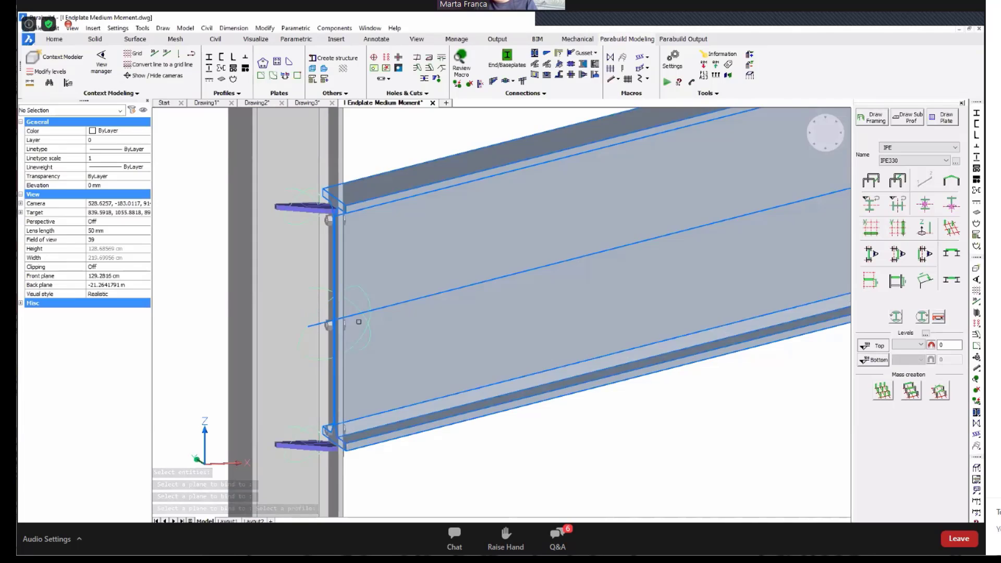
scroll(319, 316, down, 3)
click(382, 349)
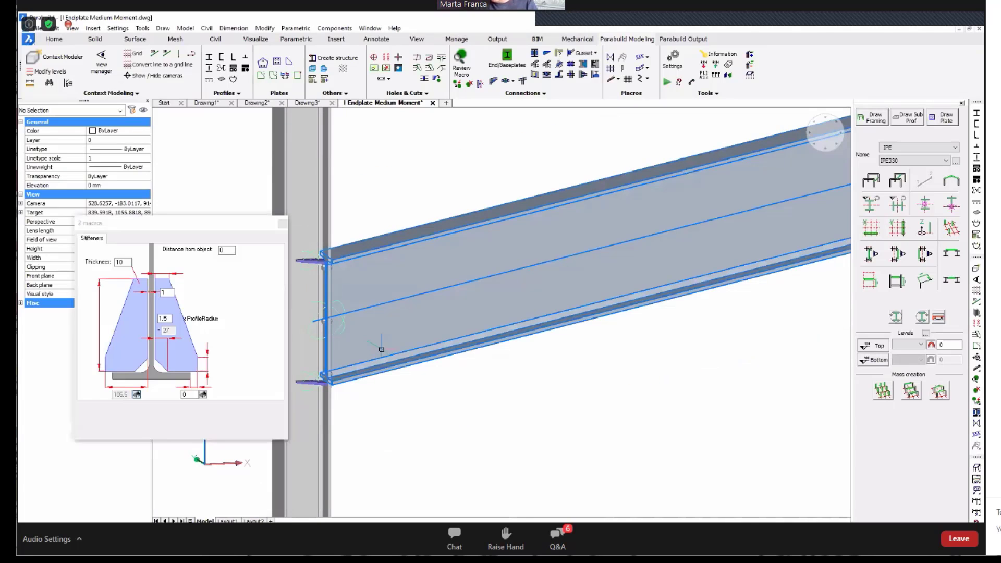
click(258, 433)
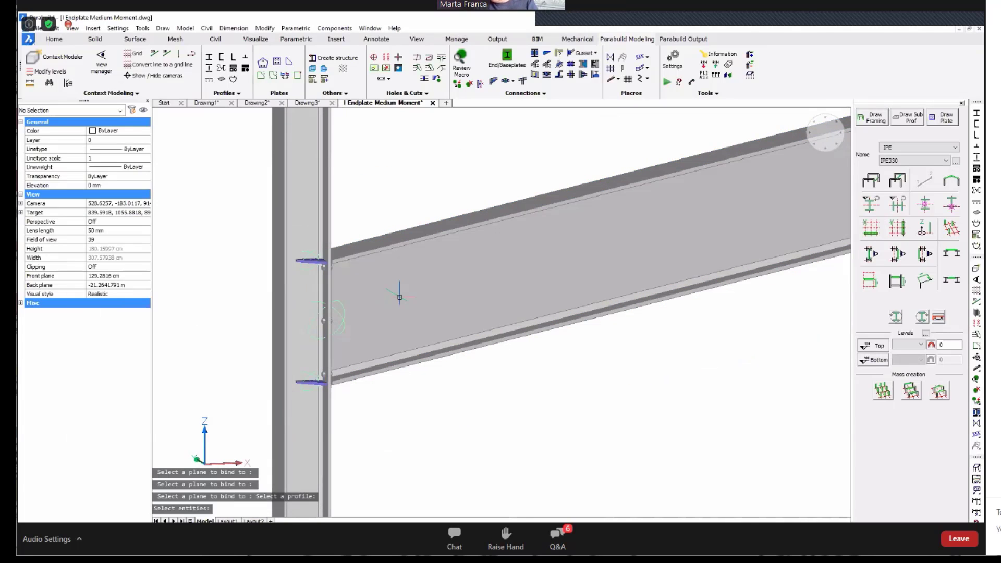
- Check which components the I Endplate Medium Moment connection's settings contain
middle_drag(399, 297, 367, 292)
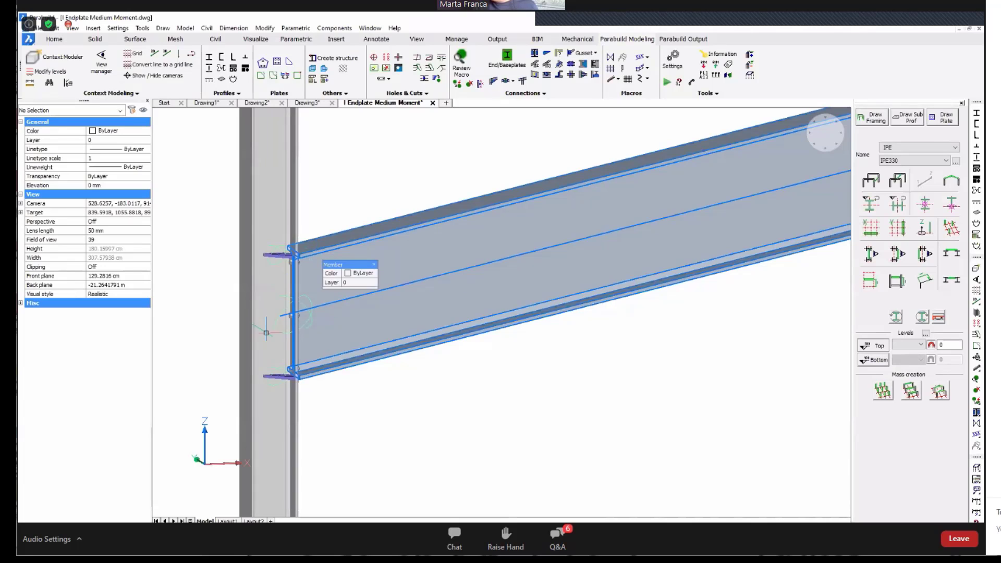
scroll(193, 320, up, 2)
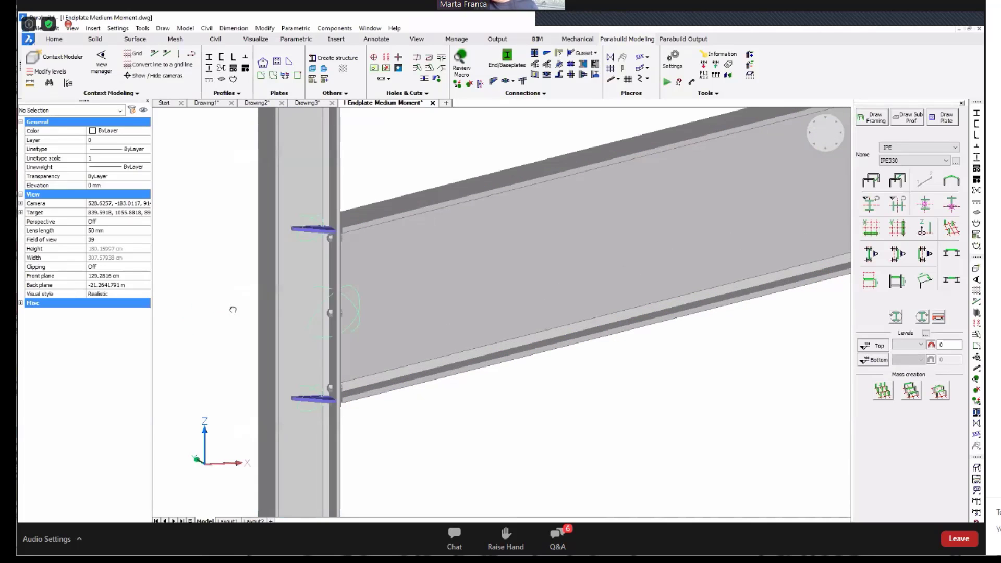
middle_drag(230, 308, 239, 314)
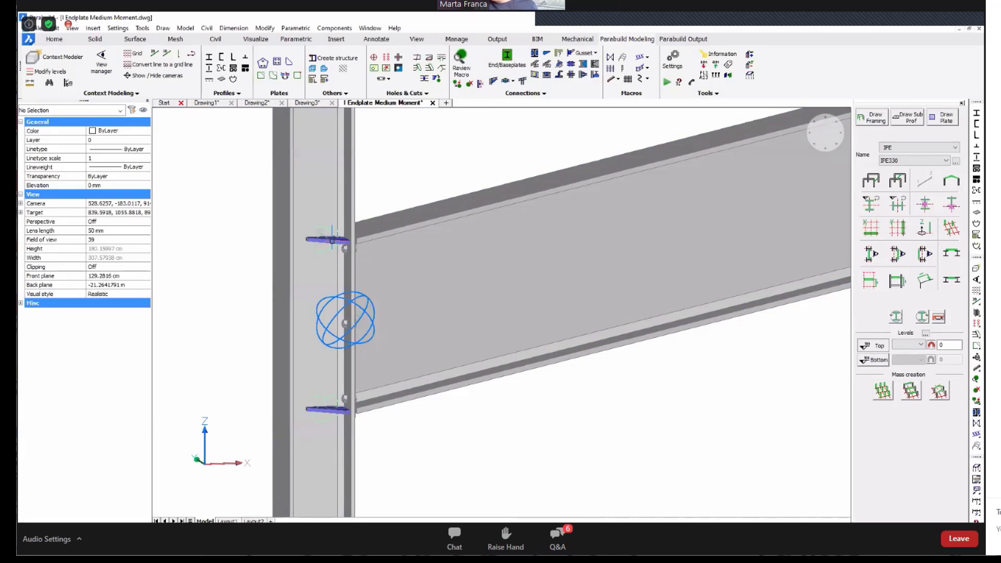
click(372, 319)
double_click(372, 319)
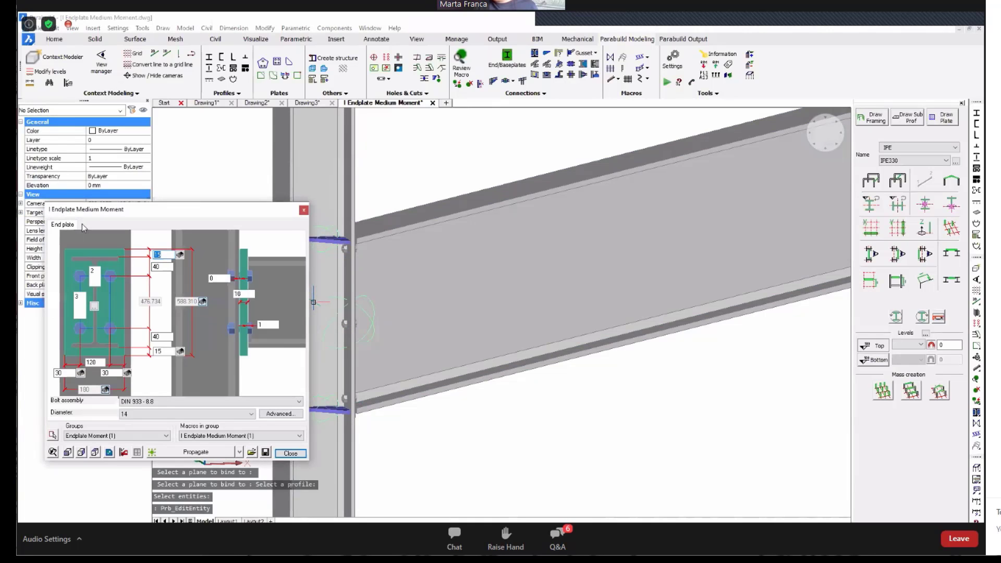
click(303, 208)
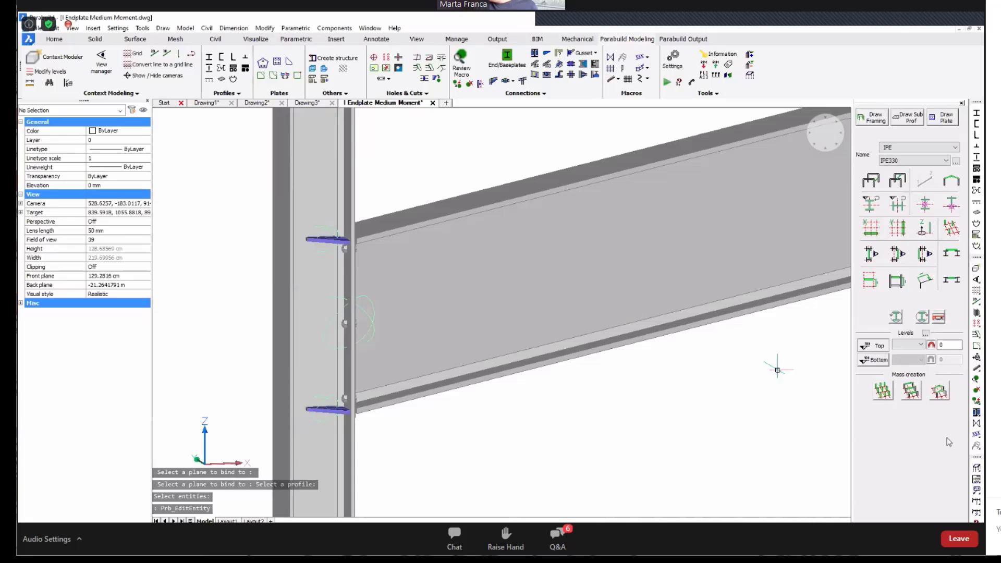
- Merge the end plate macro with both column stiffener macros into one connection macro
click(977, 405)
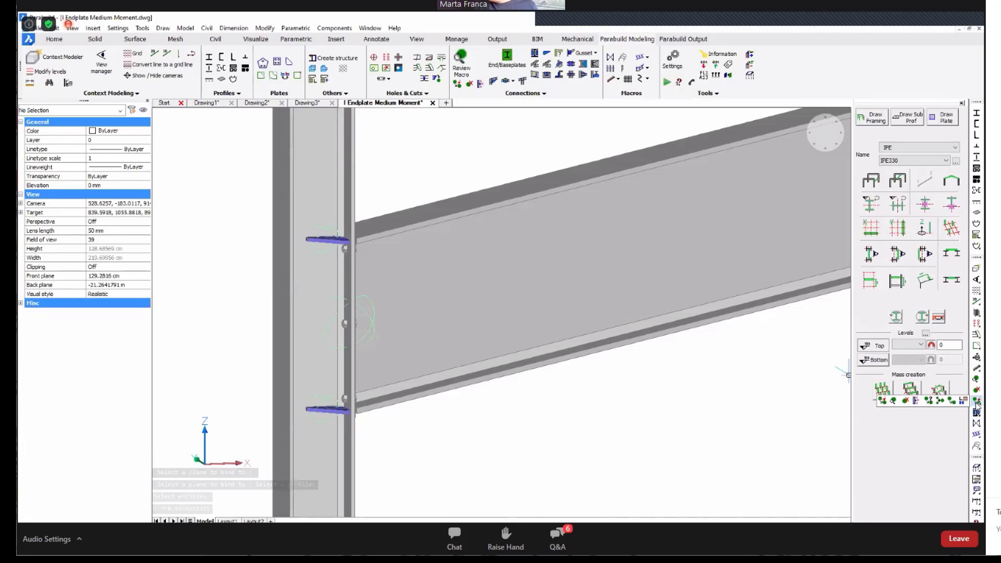
click(940, 403)
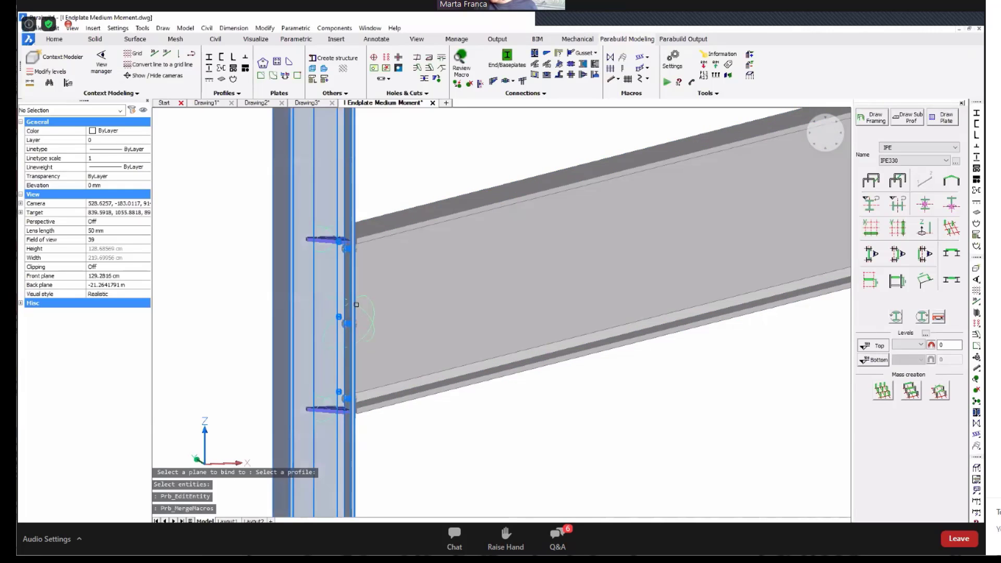
click(373, 315)
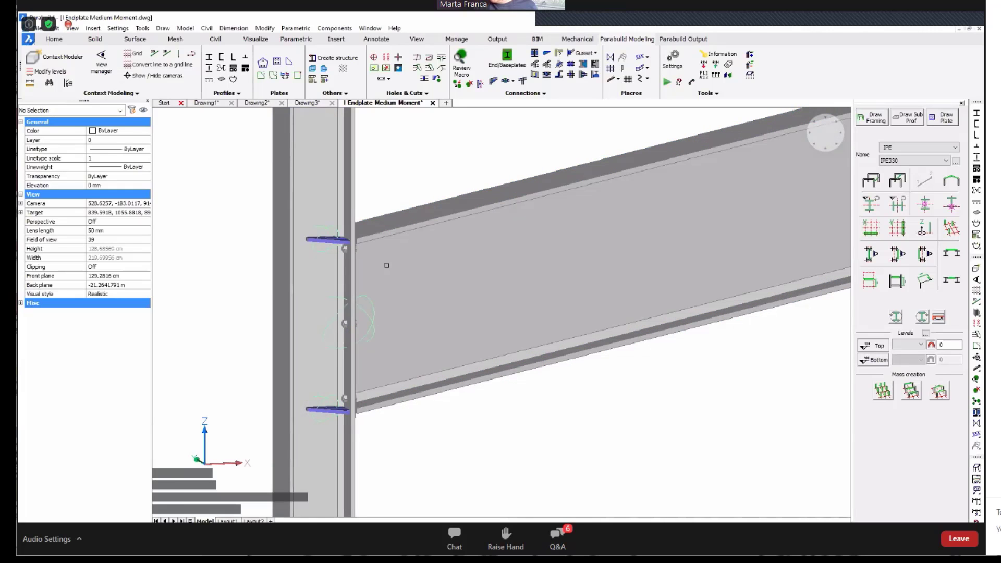
click(391, 205)
click(286, 417)
key(Return)
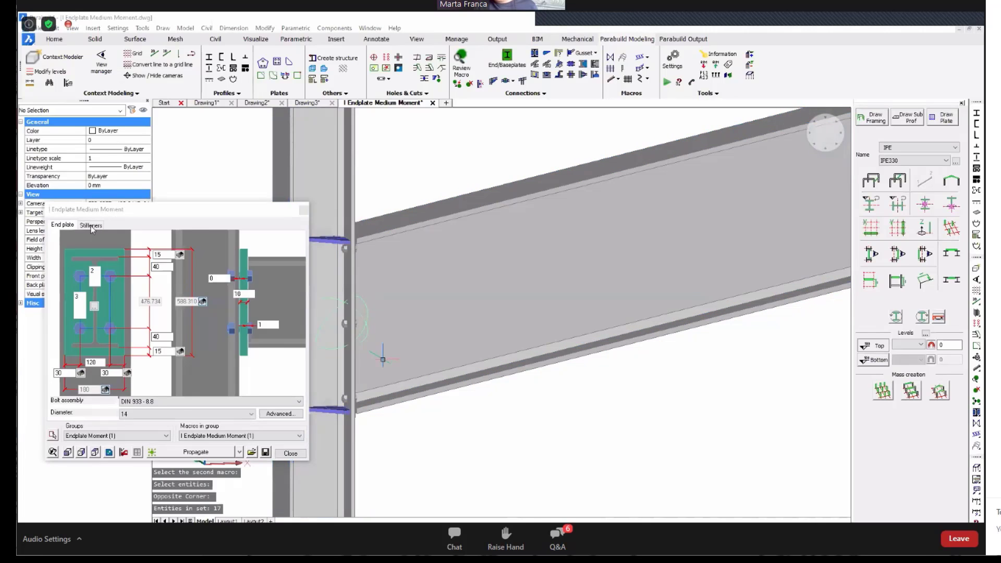
- Review the end plate and stiffener settings of the merged I Endplate Medium Moment connection
click(91, 226)
click(69, 227)
click(92, 227)
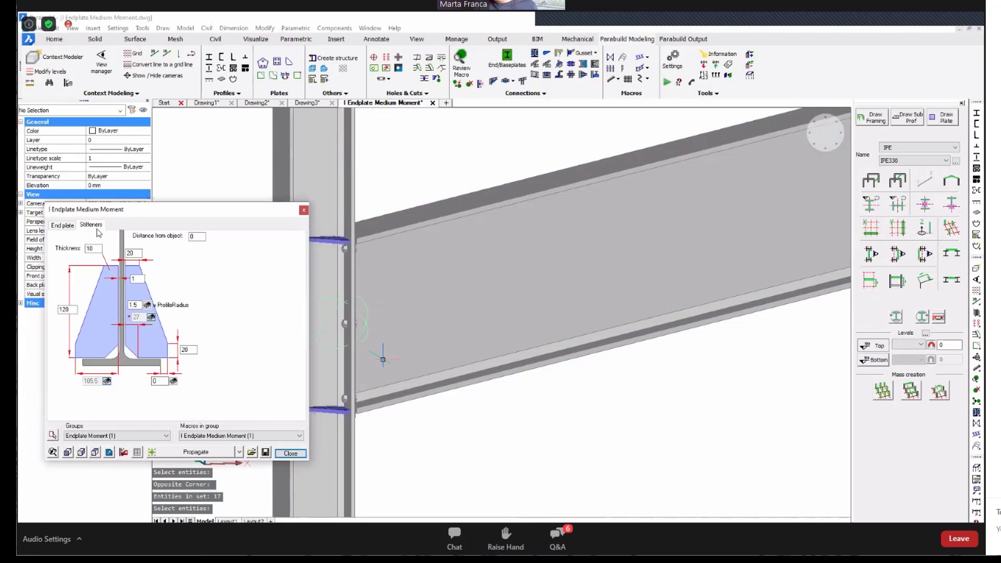
click(65, 226)
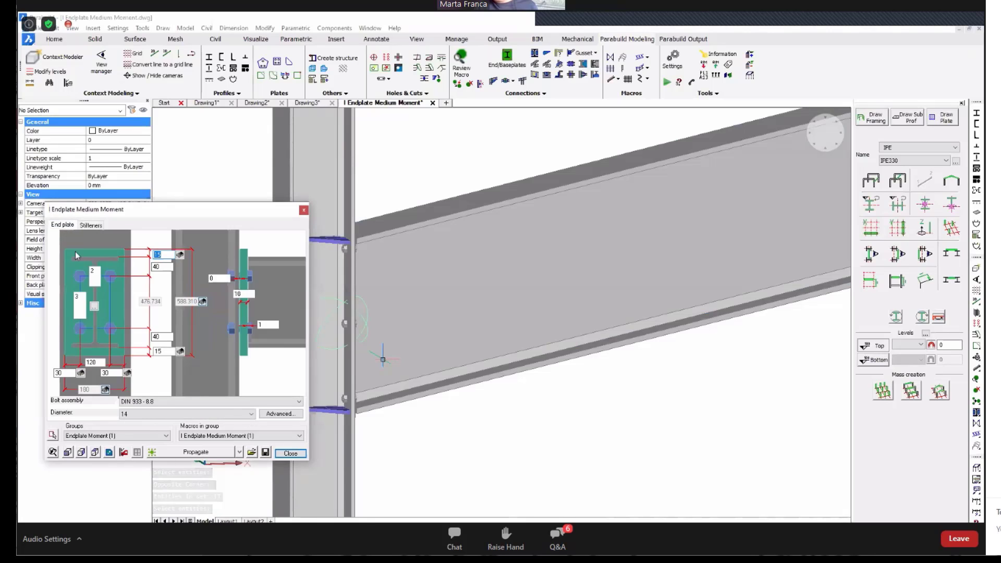
click(300, 455)
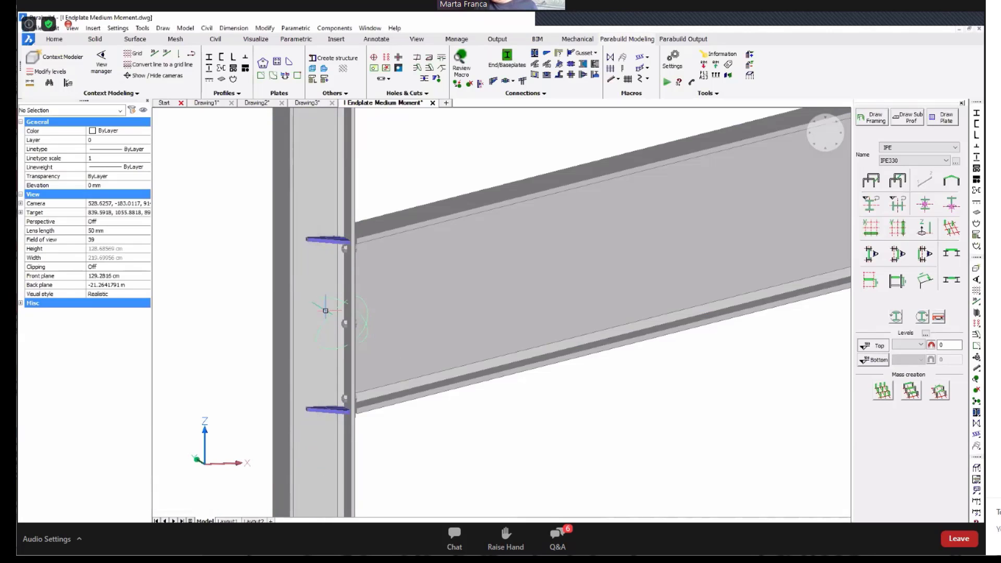
- Save the drawing as Webinar connection in the Beam vs Continuous Column library folder and close it
click(36, 30)
click(82, 147)
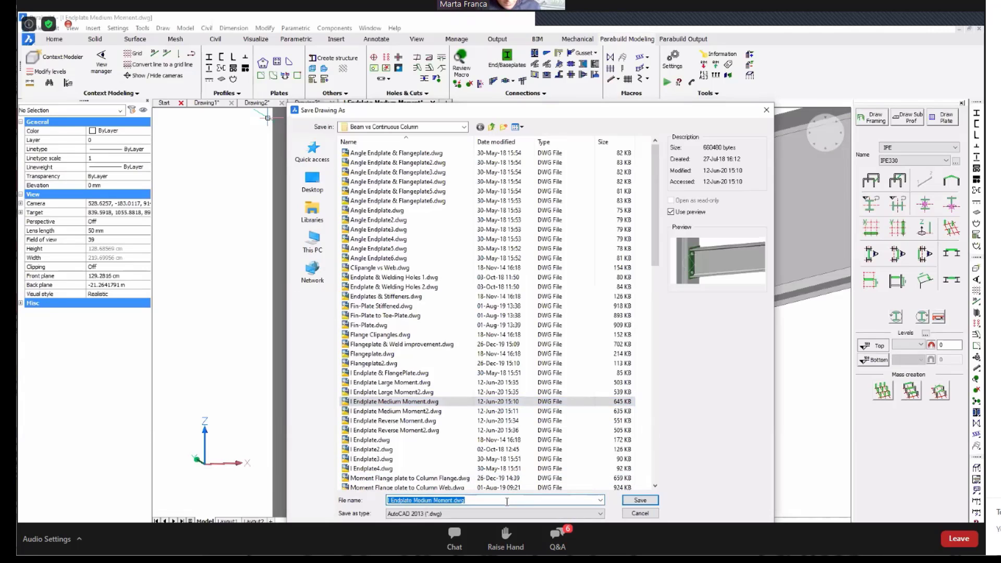
text(Webinar conne)
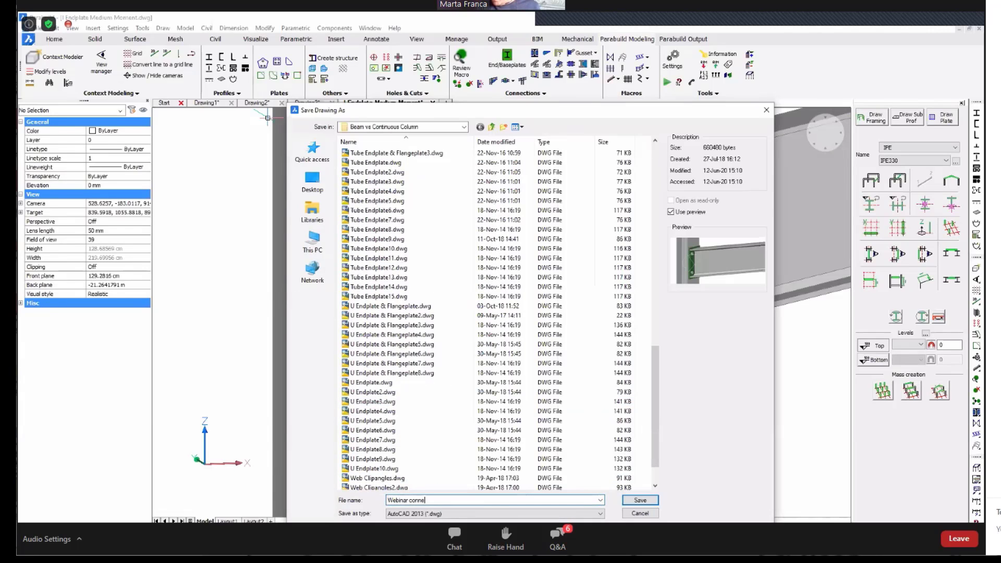
text(ction)
key(Return)
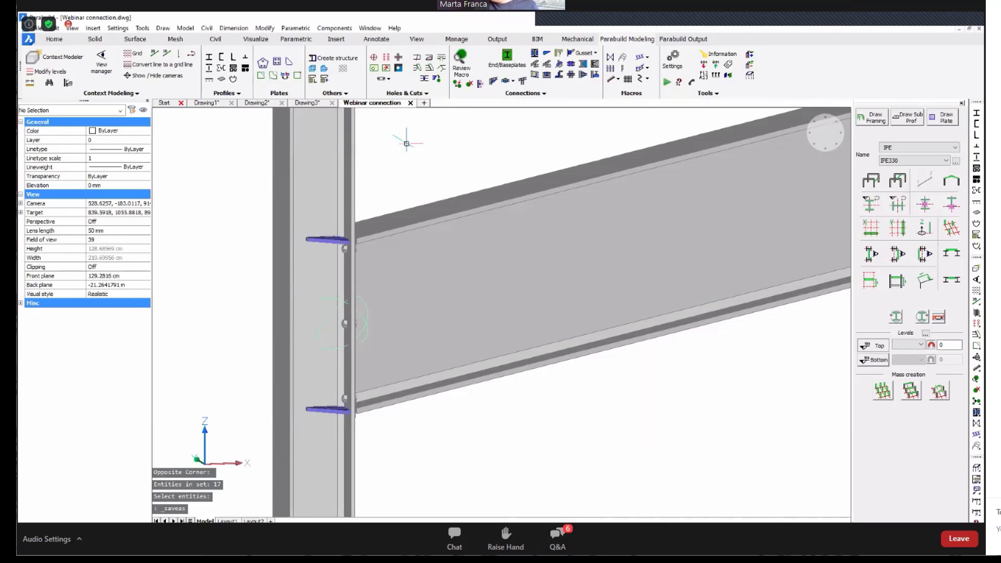
click(410, 102)
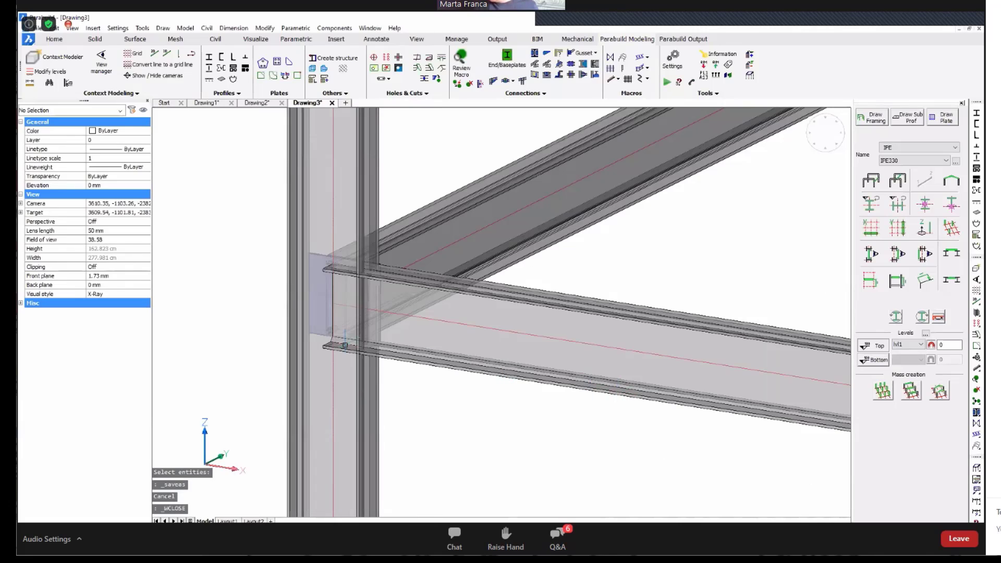
- Apply the Webinar connection from the Beam vs Continuous Column library between the continuous column and the beam in Drawing3
click(977, 412)
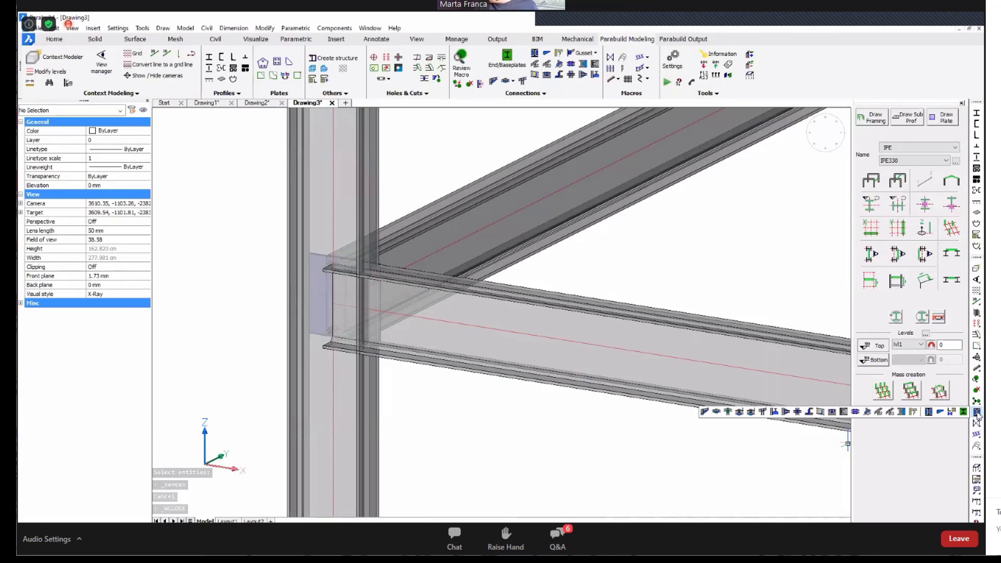
click(786, 413)
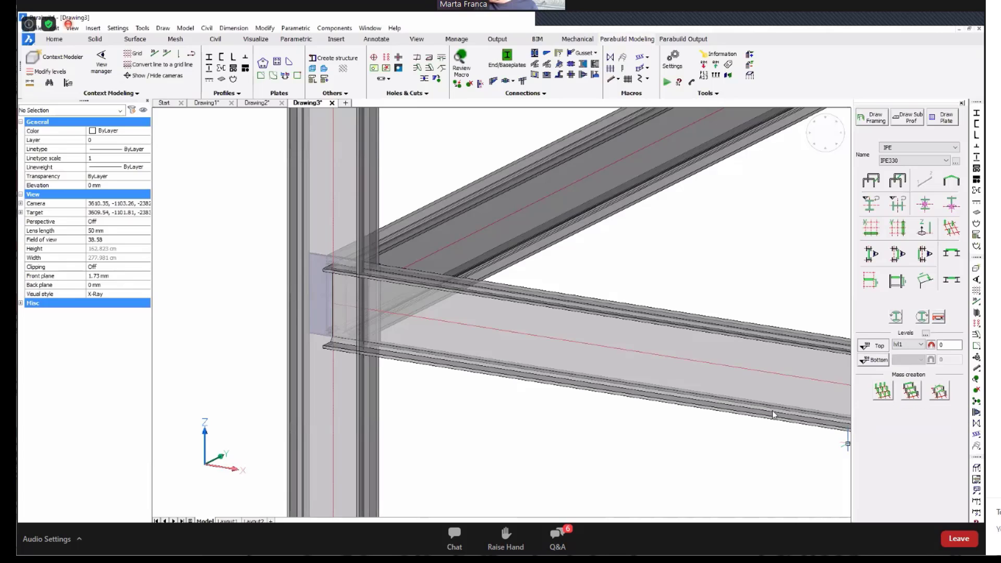
click(357, 370)
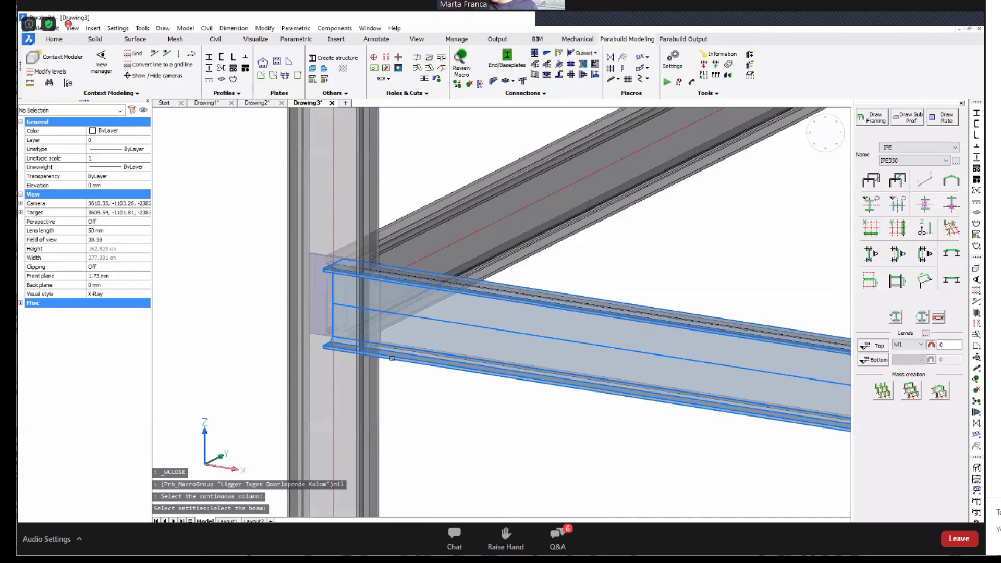
click(392, 359)
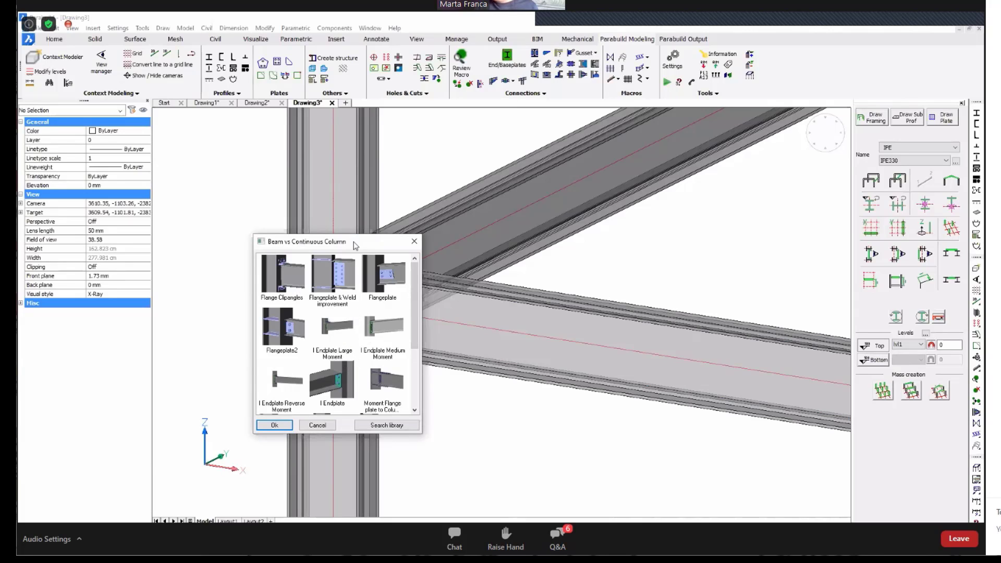
drag(334, 247, 345, 233)
scroll(392, 305, down, 3)
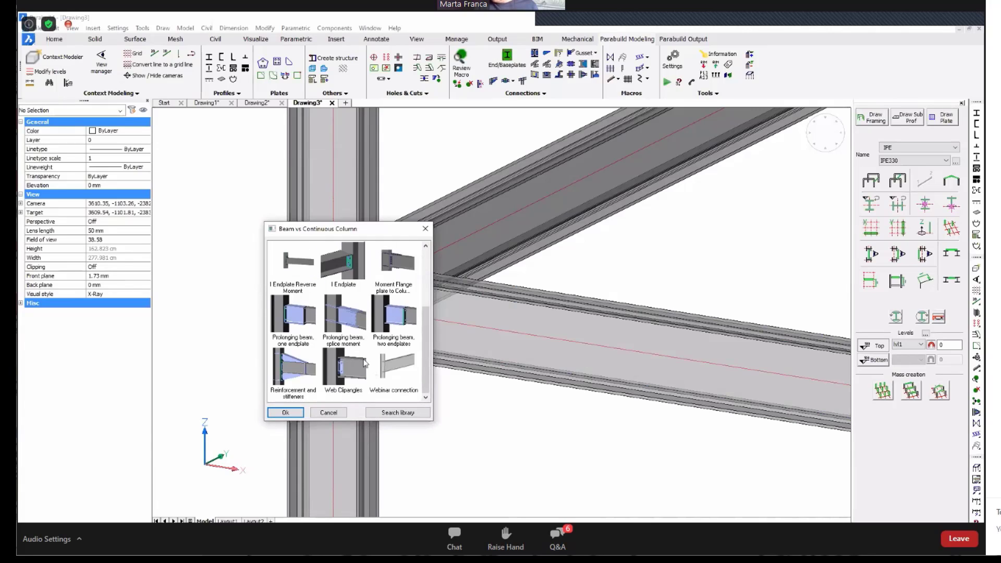
click(395, 389)
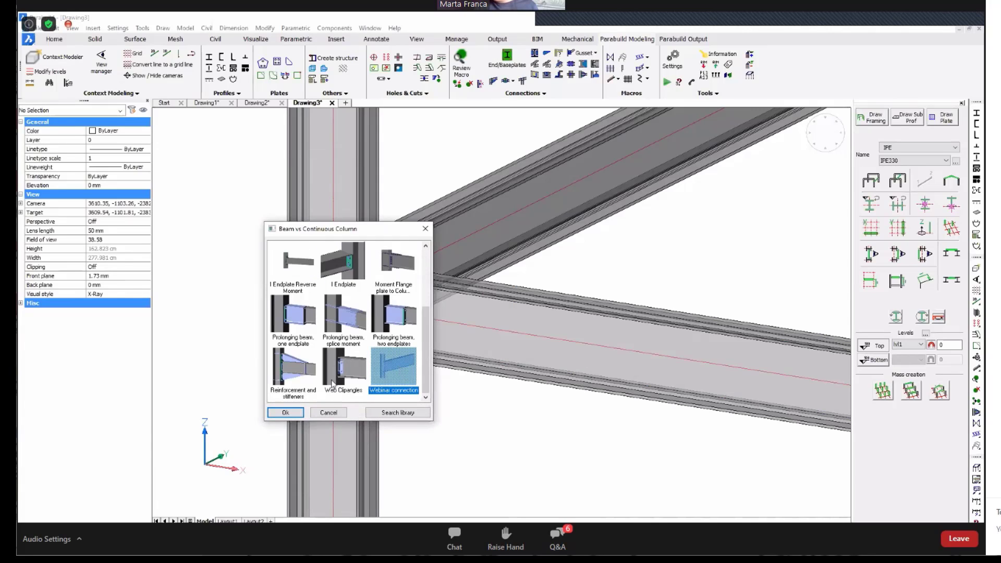
click(286, 412)
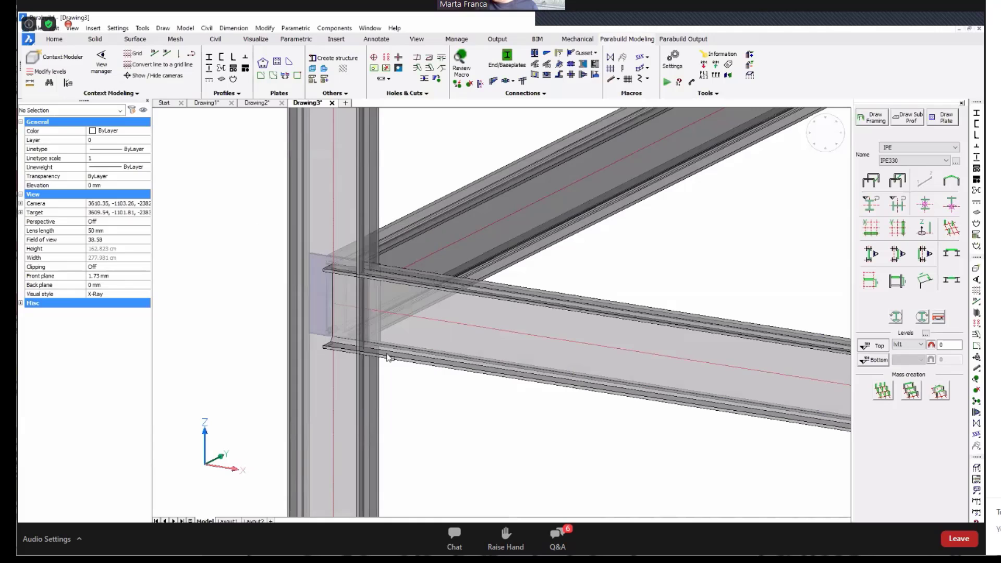
- Propagate the Webinar connection to the matching beam-to-column joints in the frame
scroll(353, 279, up, 3)
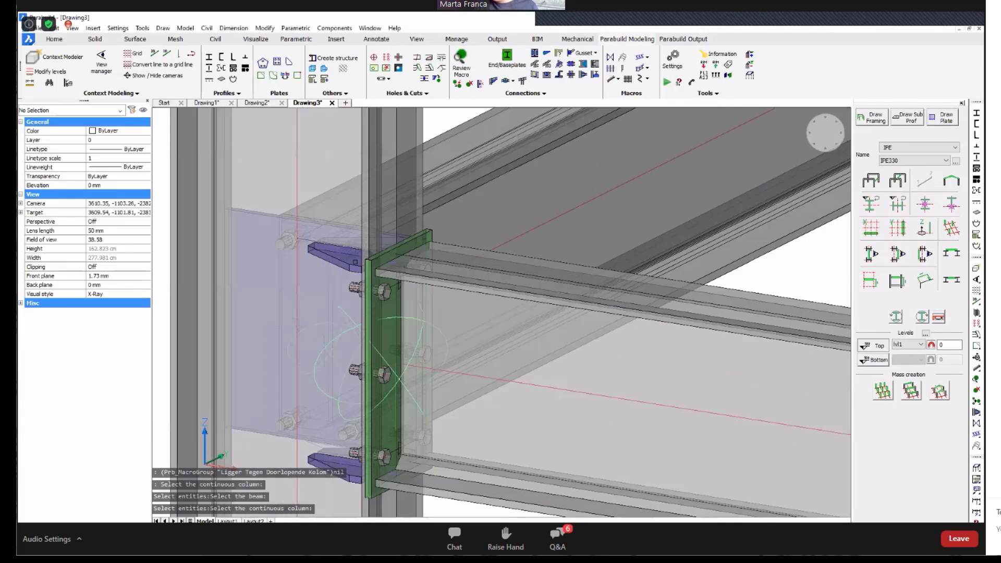
scroll(364, 303, down, 6)
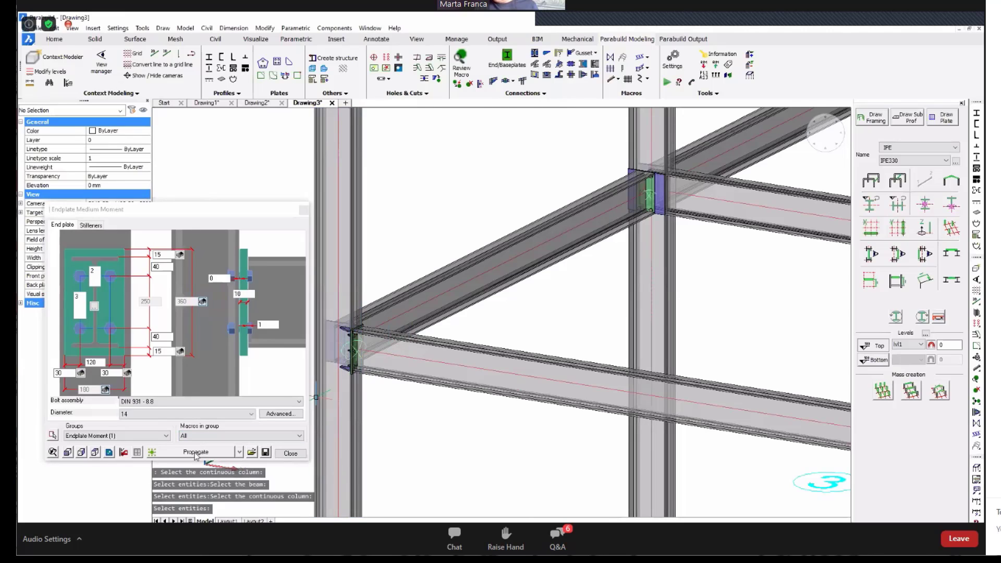
click(201, 453)
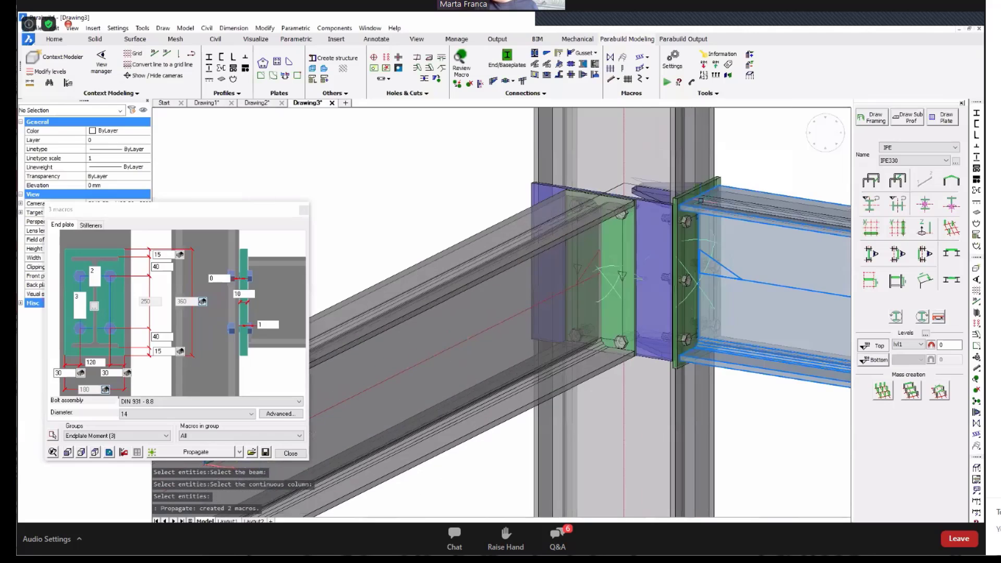
click(289, 453)
middle_drag(519, 345, 491, 331)
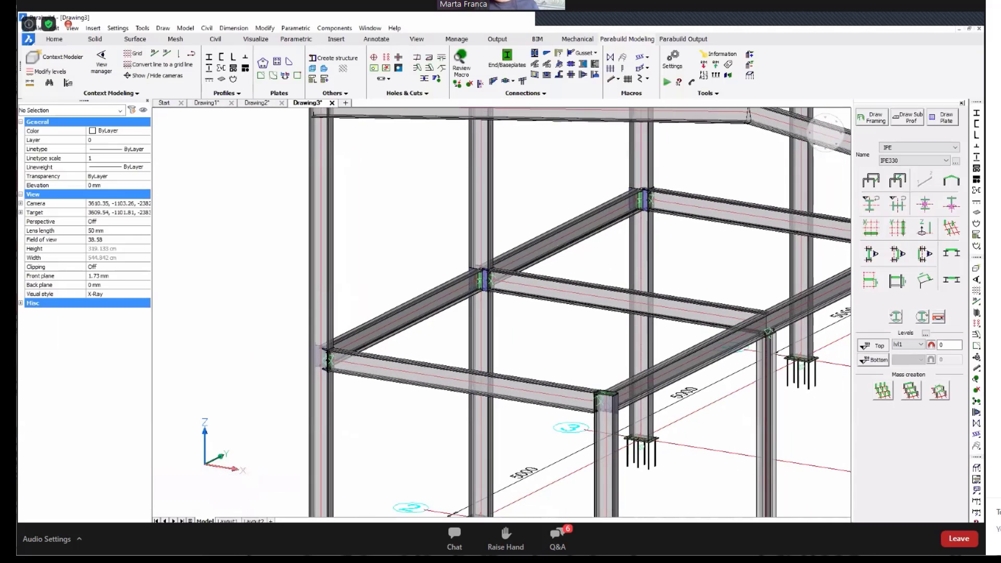
scroll(387, 331, down, 2)
middle_drag(431, 359, 332, 350)
scroll(361, 354, down, 2)
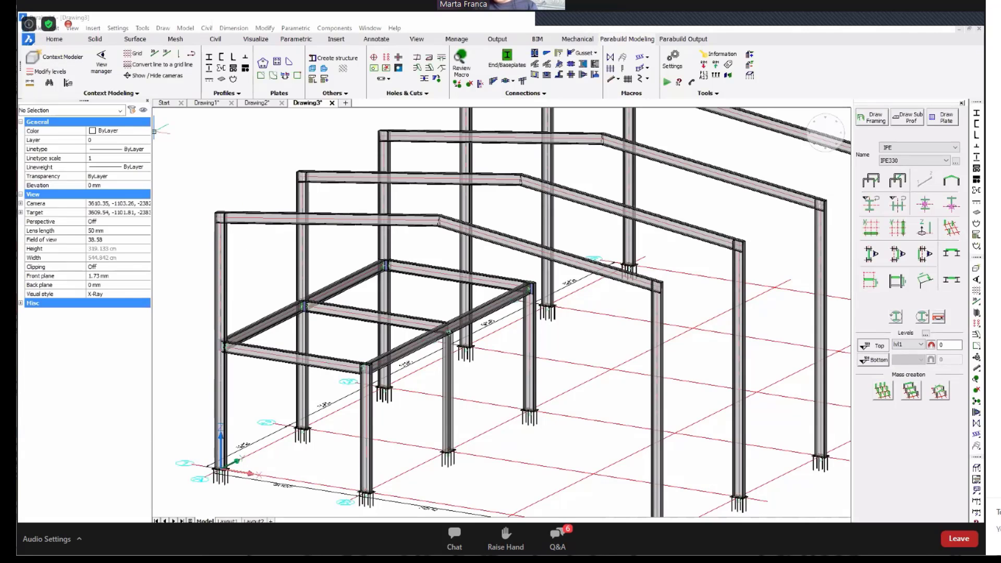
- Save the drawing as Demo in the Webinar June 2020 folder and close it
click(37, 29)
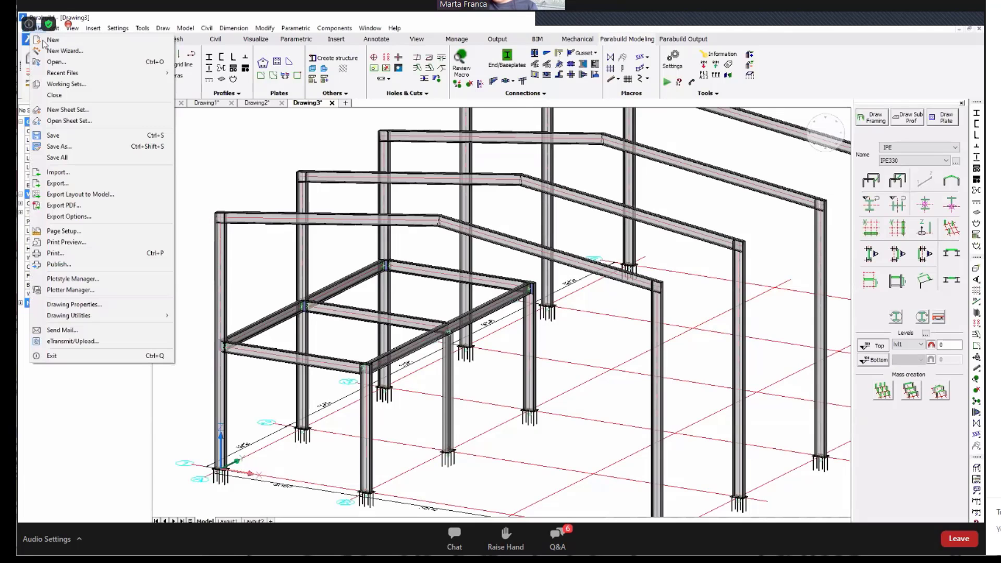
click(83, 148)
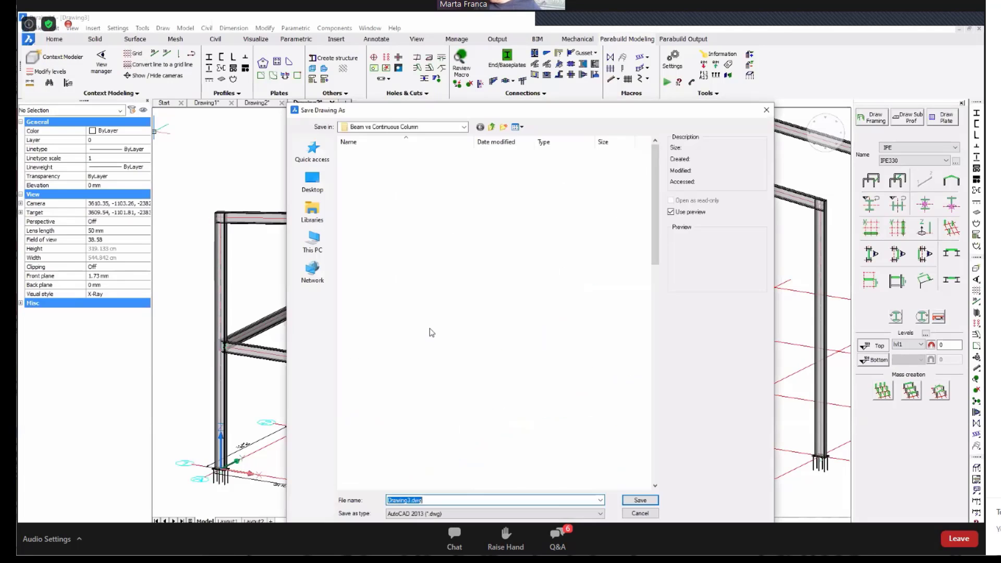
click(313, 152)
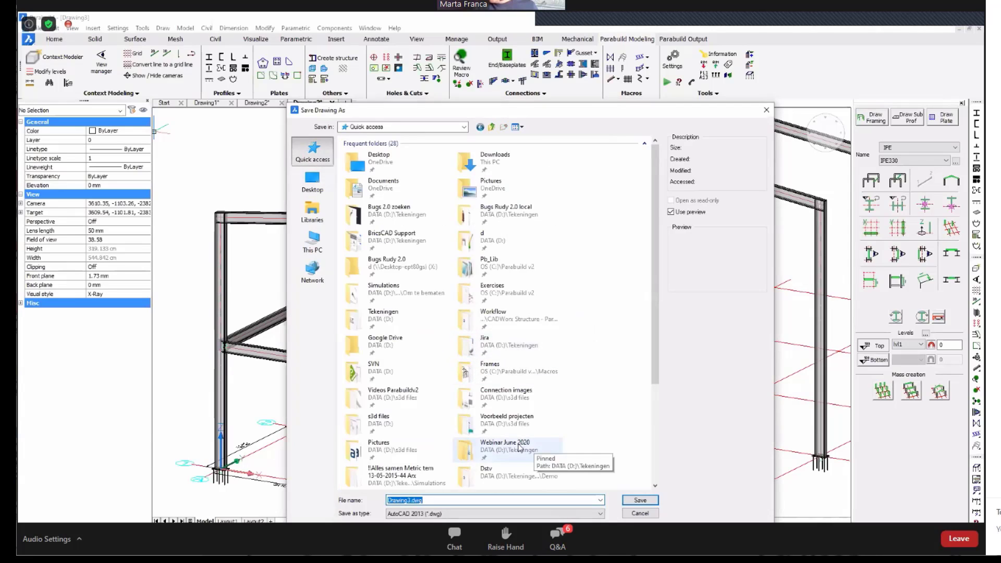
double_click(545, 451)
double_click(428, 503)
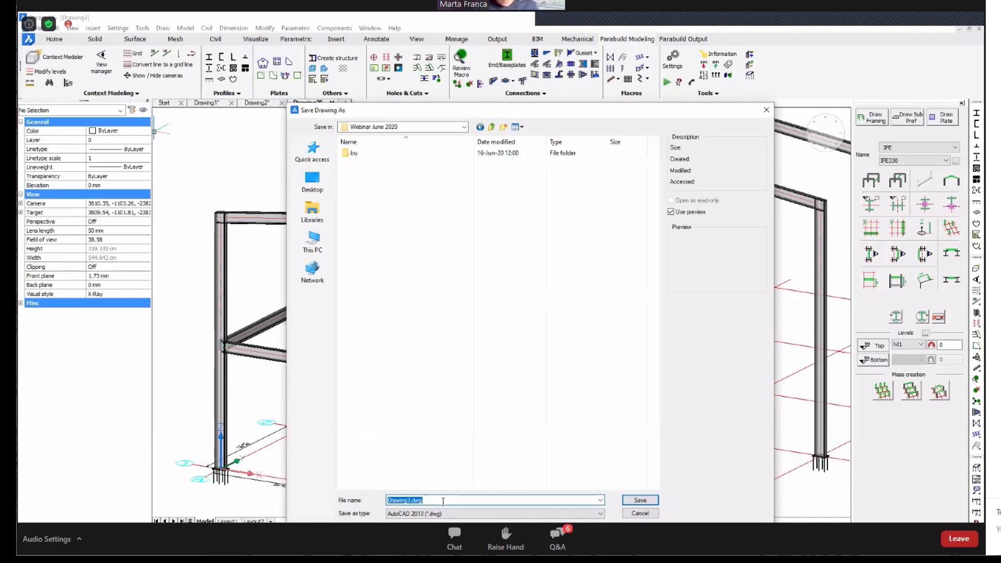
text(Demo)
key(Return)
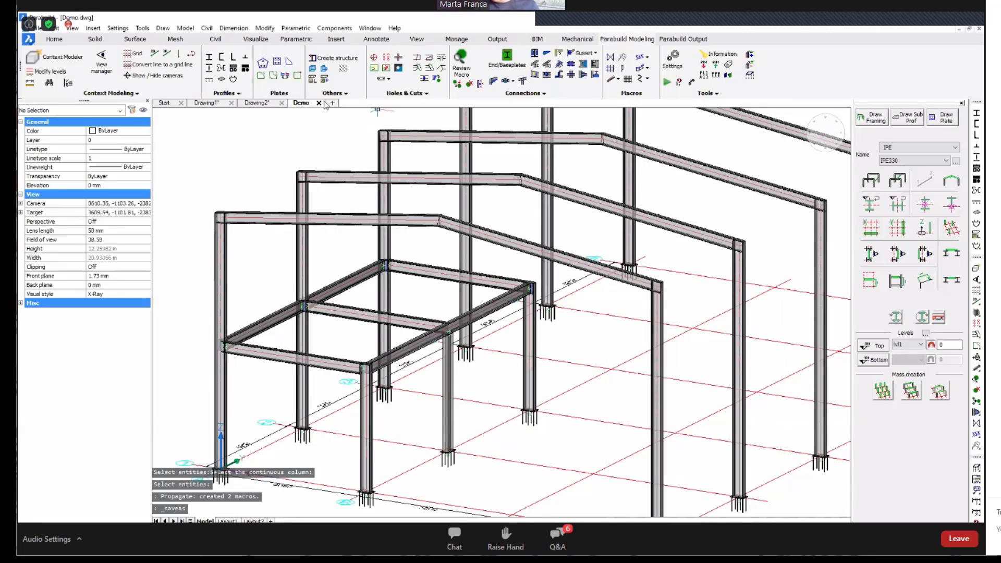
click(318, 103)
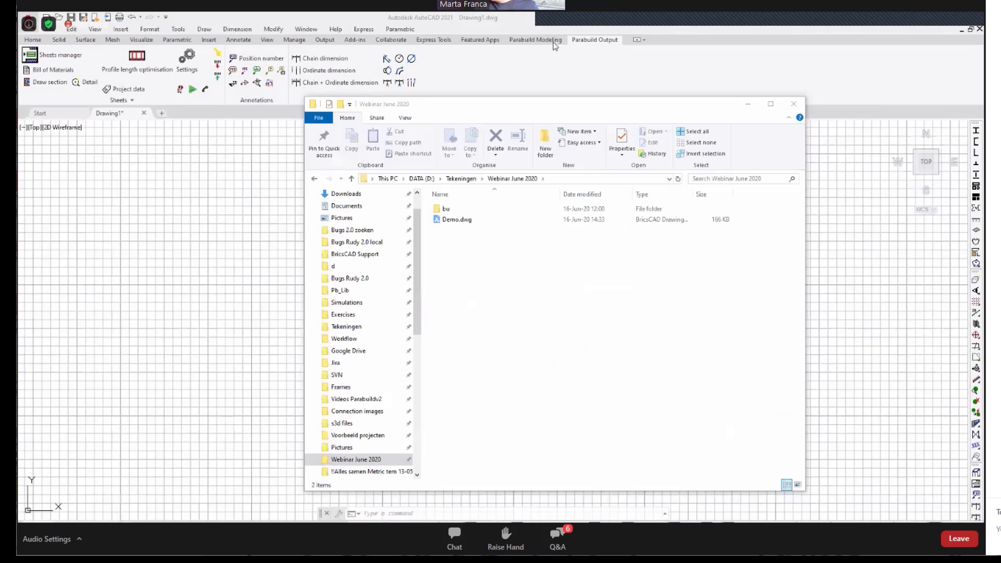
- Switch to AutoCAD and open Demo.dwg from the Webinar June 2020 folder
click(60, 49)
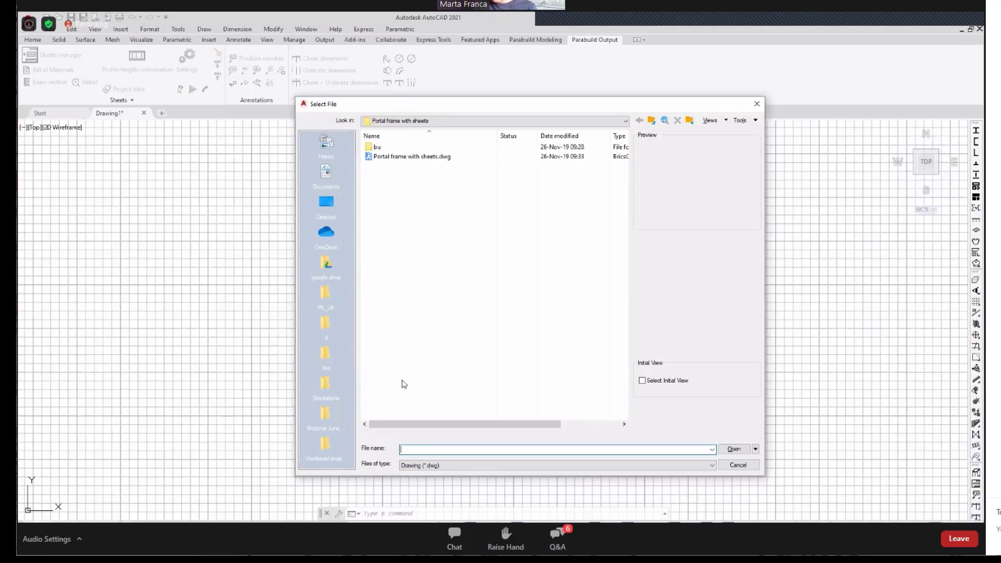
click(326, 415)
click(396, 156)
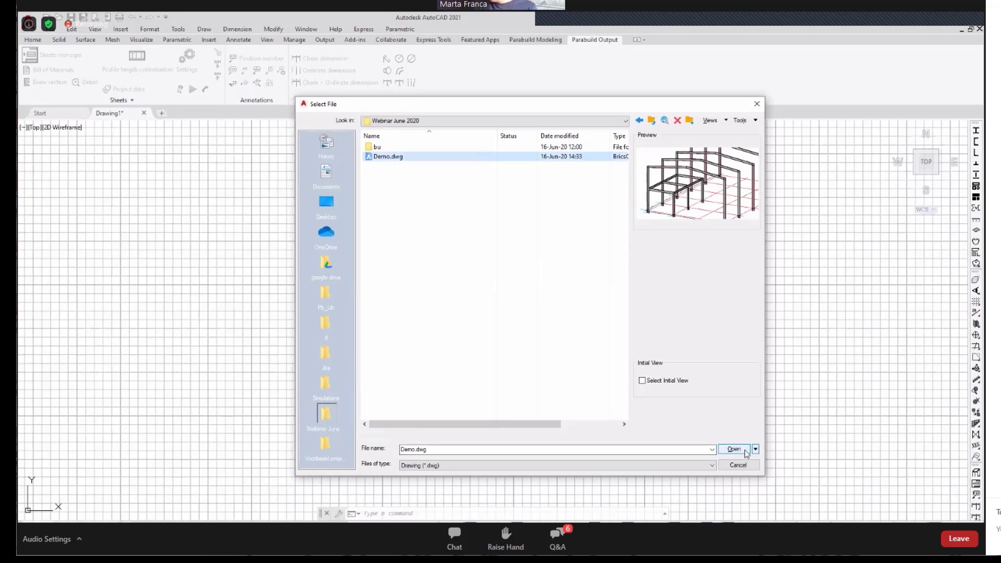
key(Return)
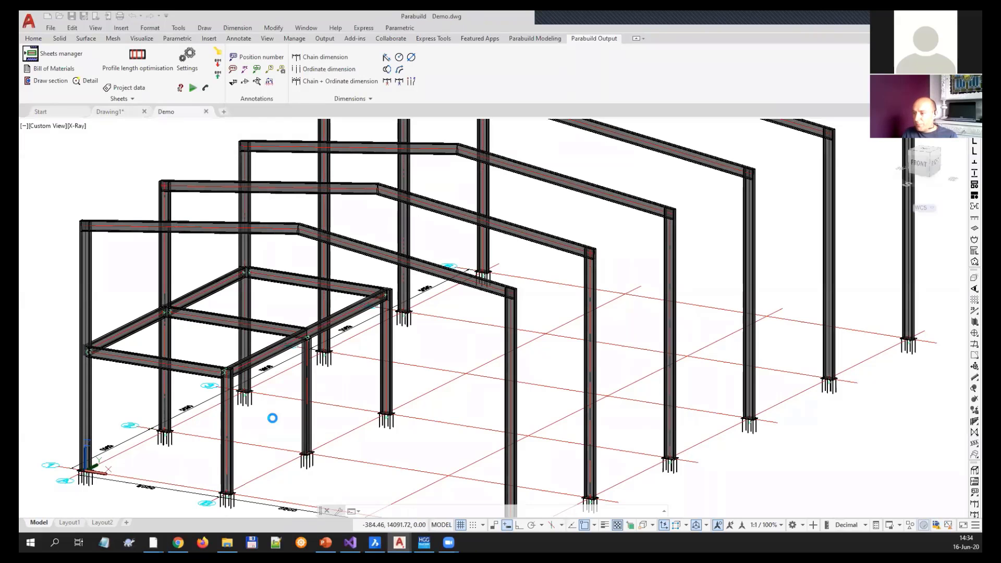
- Place an Angles bracing between the sloping rafters of the first two portal frames, fixed to the axis lines of the base members
middle_drag(280, 429, 304, 347)
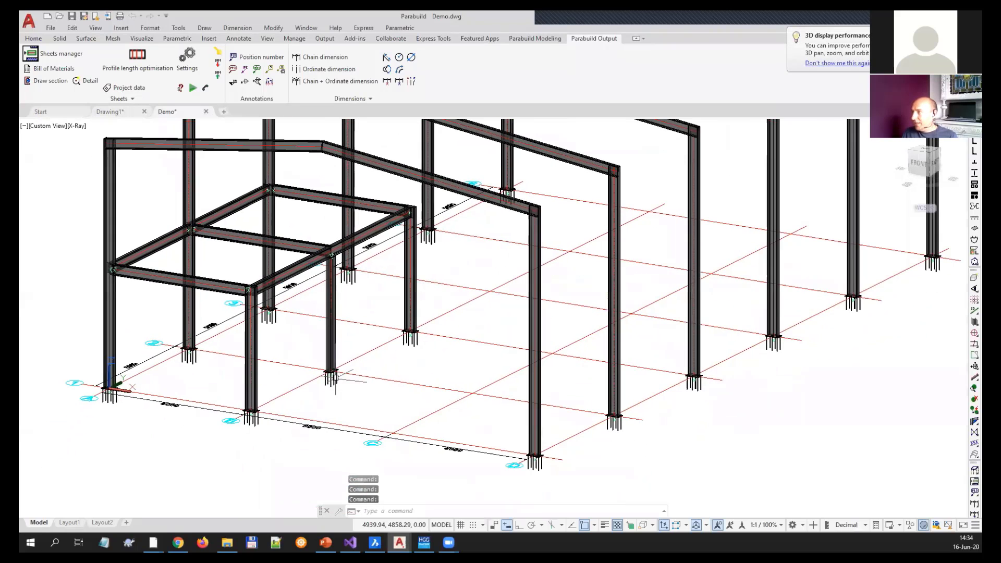
click(974, 432)
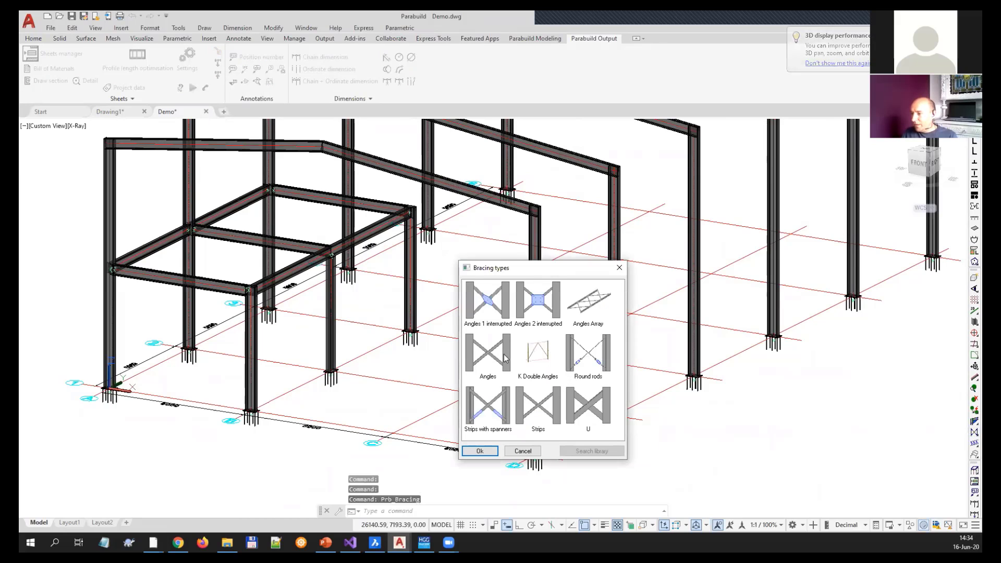
click(488, 353)
click(480, 451)
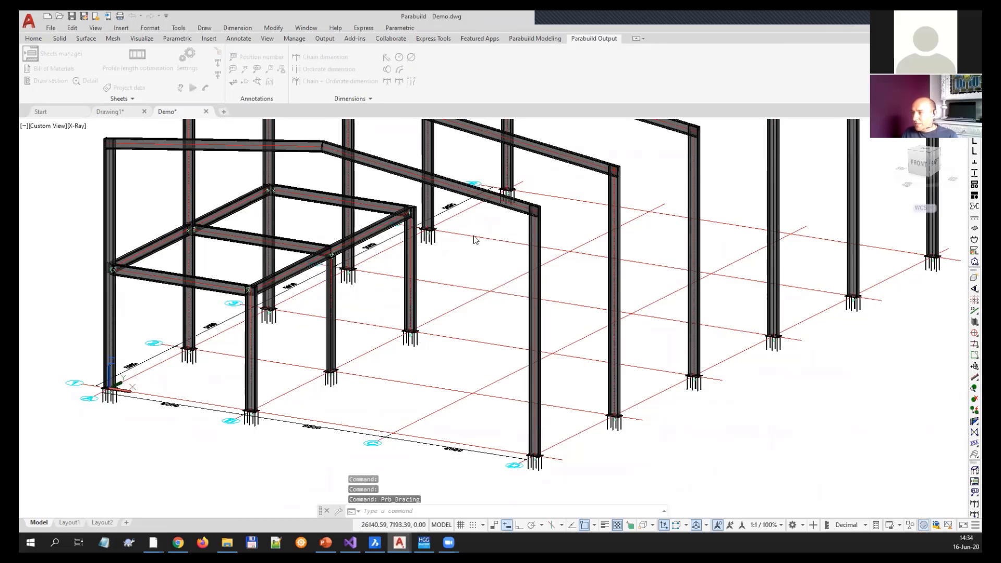
click(452, 344)
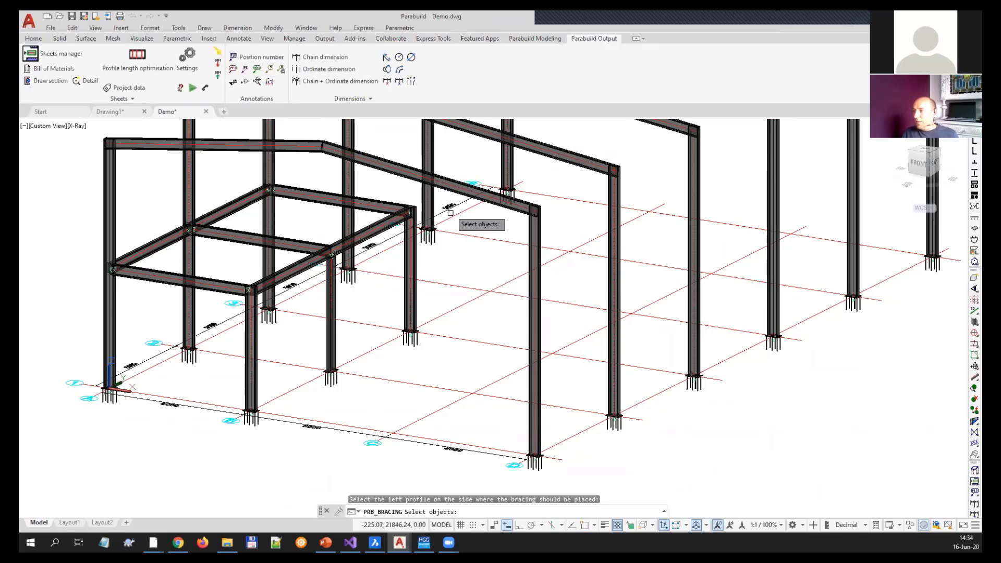
middle_drag(393, 214, 356, 295)
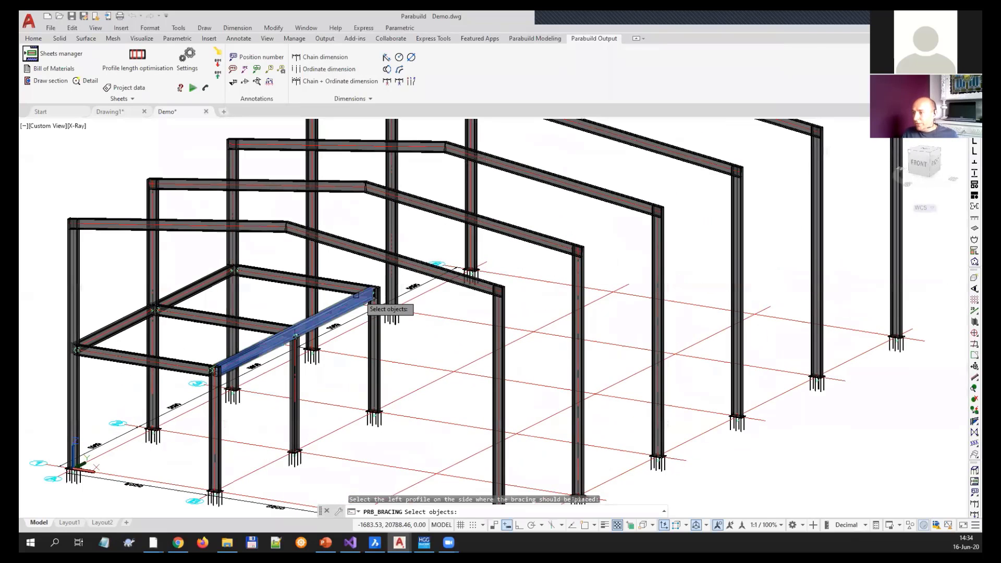
click(364, 256)
click(434, 210)
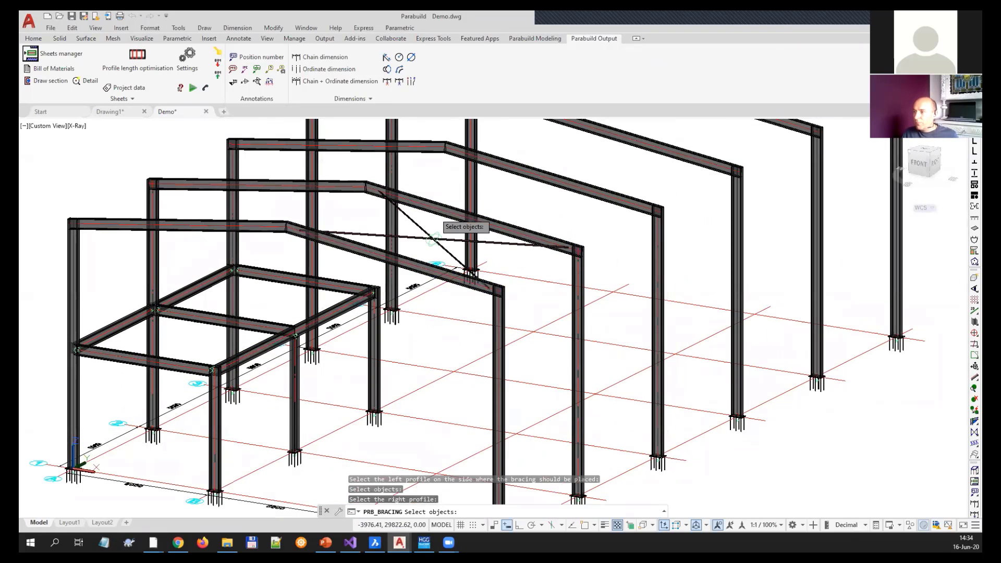
- Choose the Rectangular Gusset plate for the bracing ends and the Bolt connection for the middle of the bracing
scroll(533, 387, down, 3)
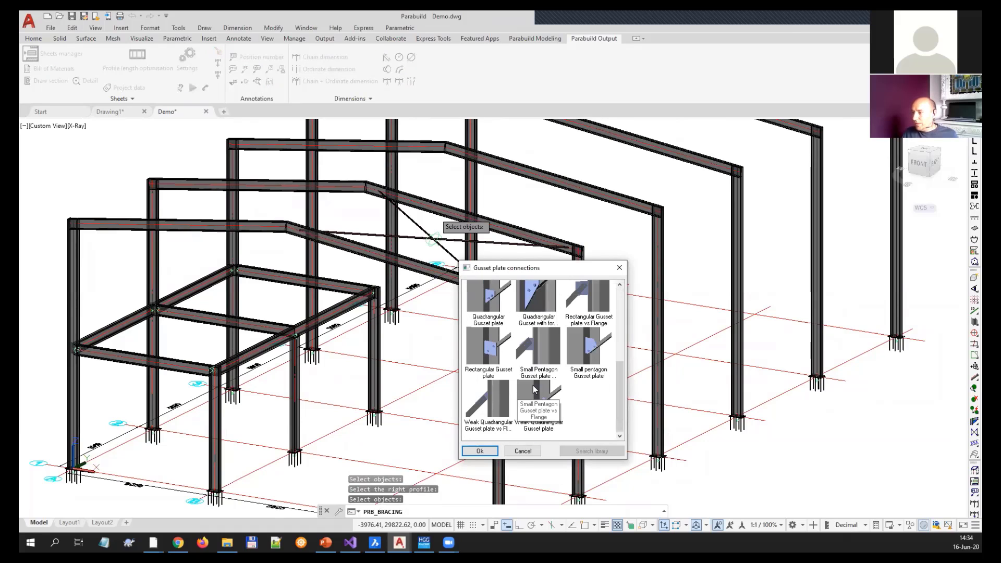
click(484, 340)
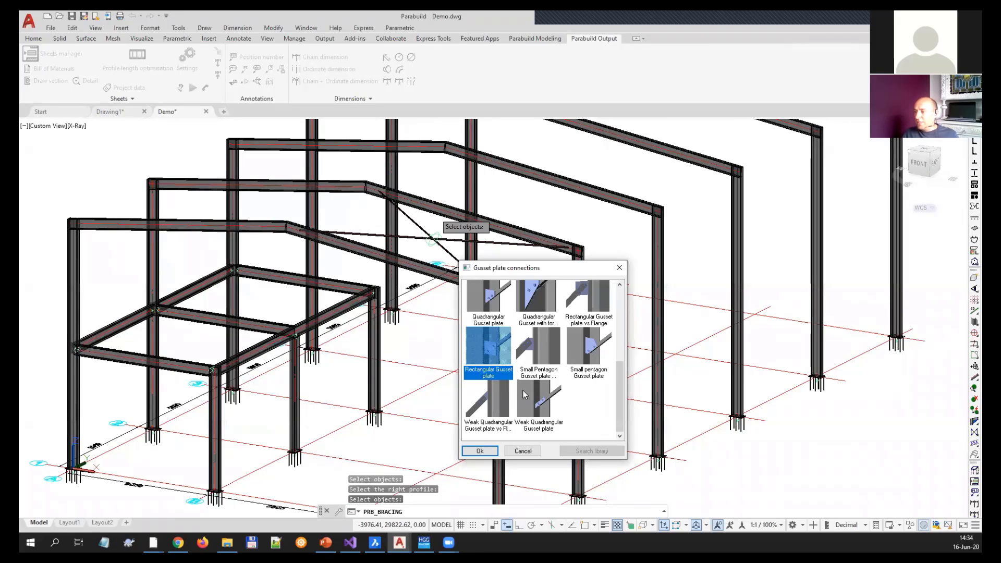
key(Return)
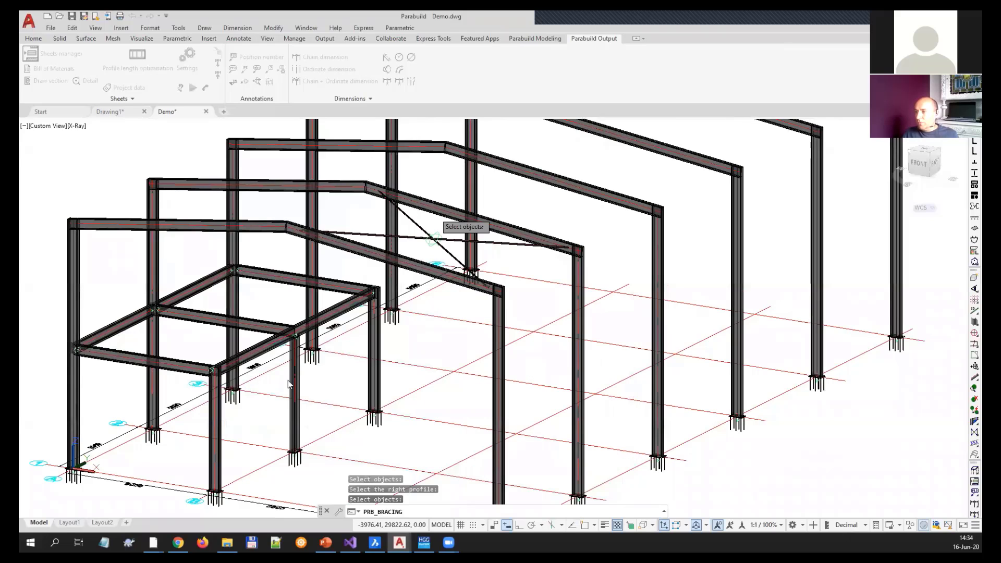
double_click(477, 327)
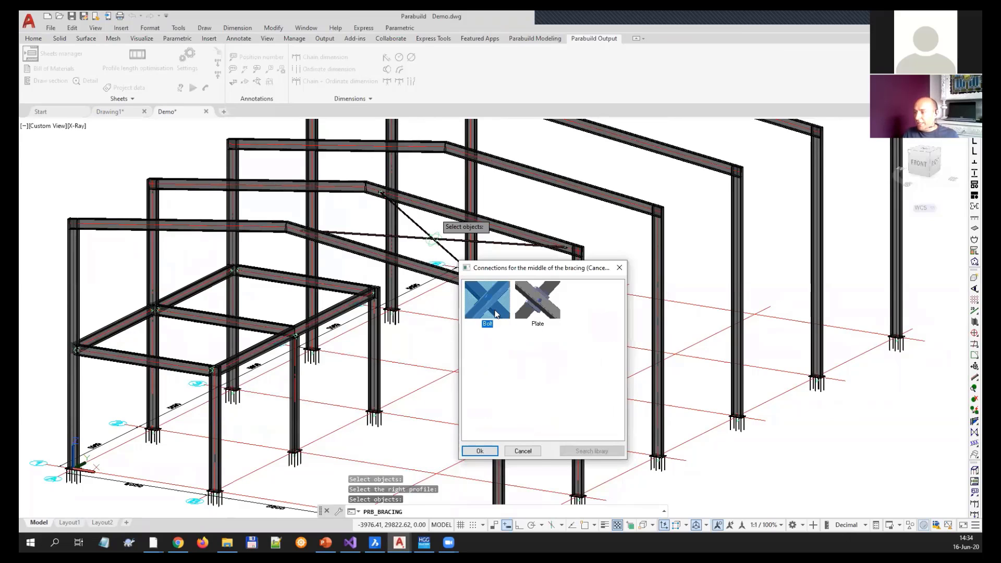
middle_drag(266, 390, 317, 384)
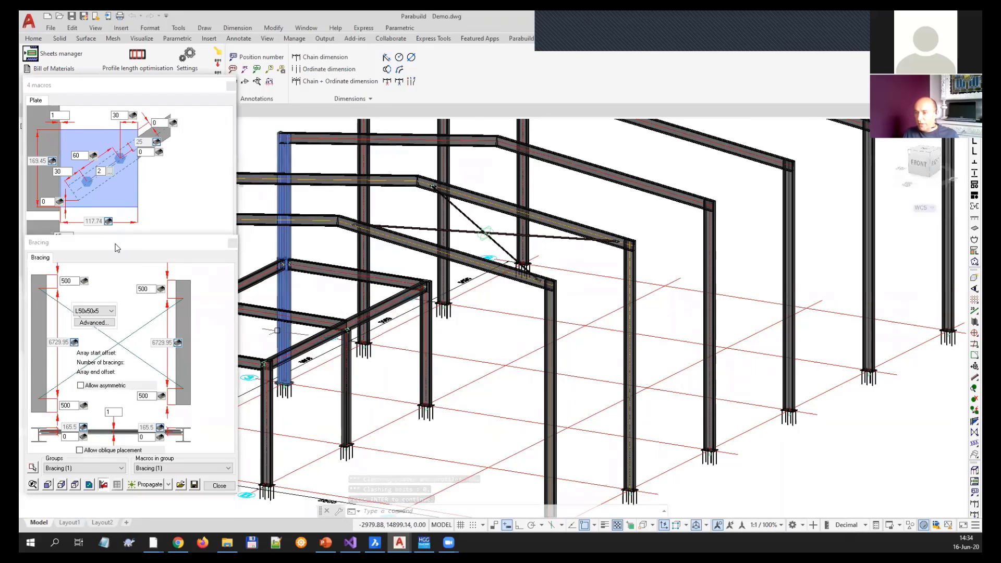
- Propagate the roof bracing to the matching bays between the portal frame rafters
click(114, 246)
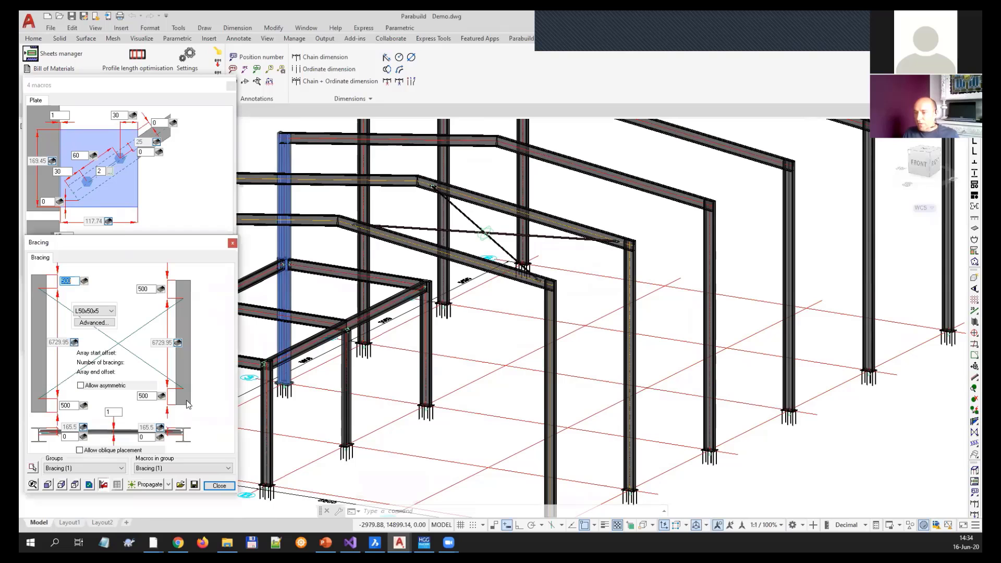
click(150, 487)
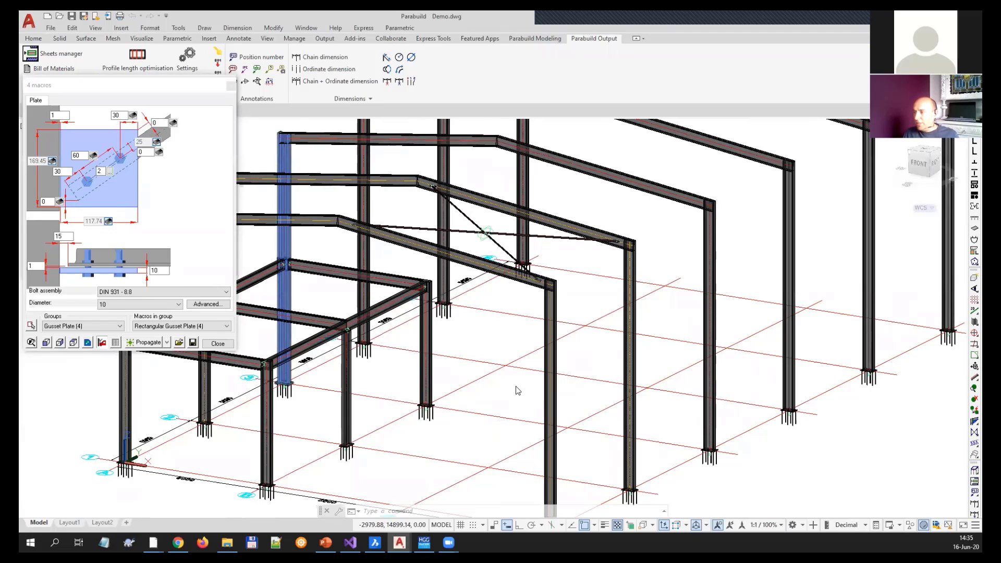
middle_drag(485, 246, 536, 346)
scroll(539, 343, down, 2)
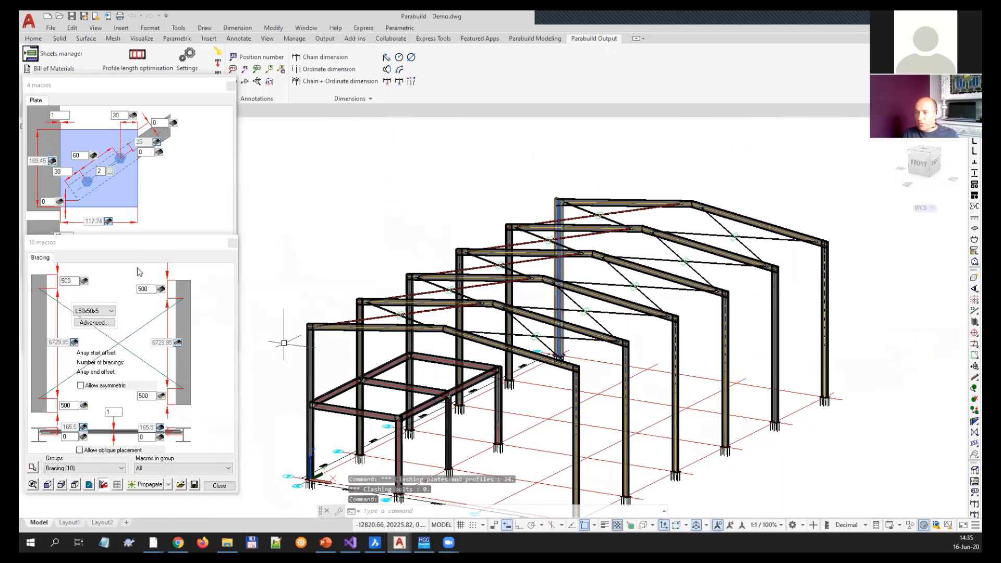
- Set the upper offset on the first profile of all roof bracings to 2000 mm and close the bracing, gusset plate and bolt settings
double_click(66, 282)
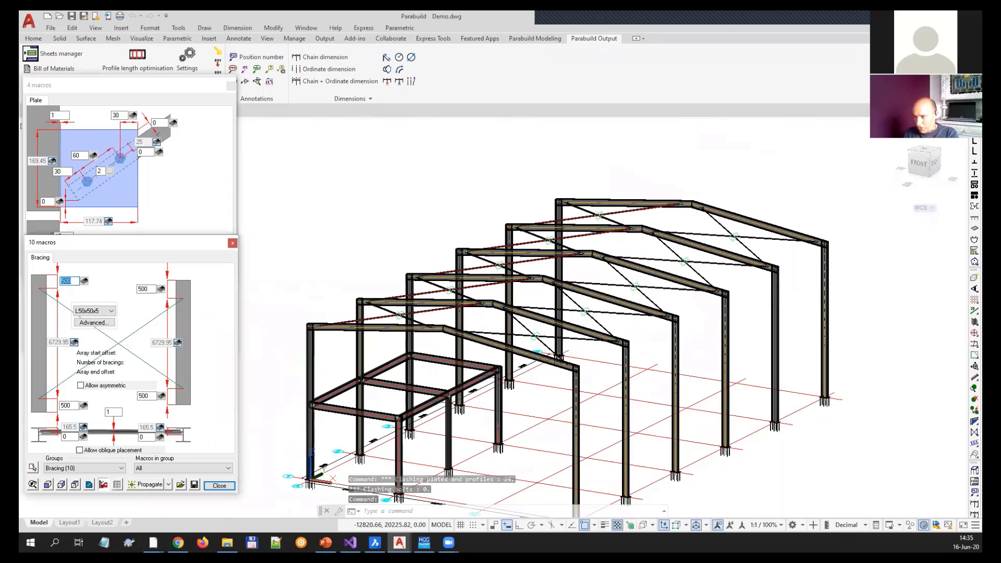
text(2000)
key(Return)
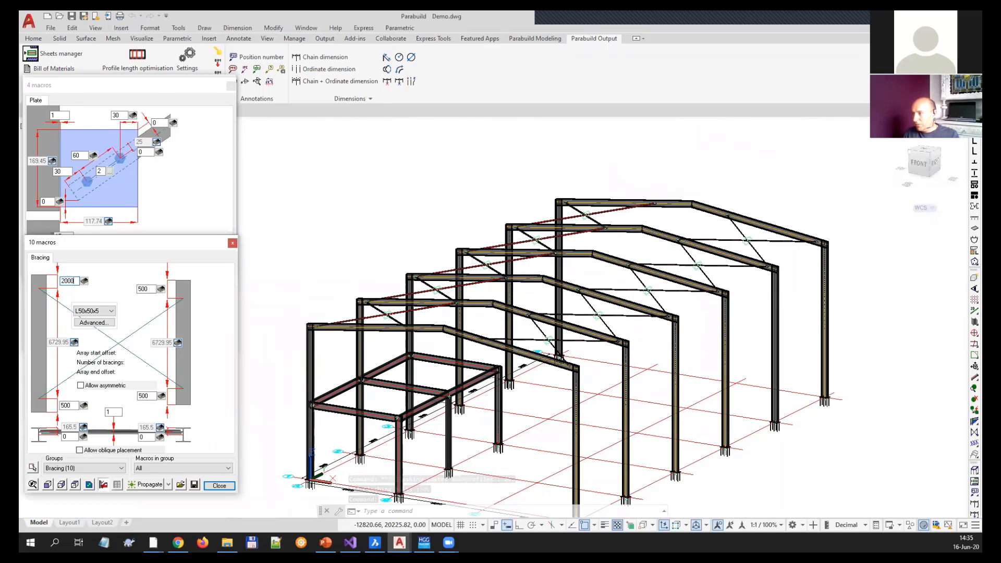
click(218, 485)
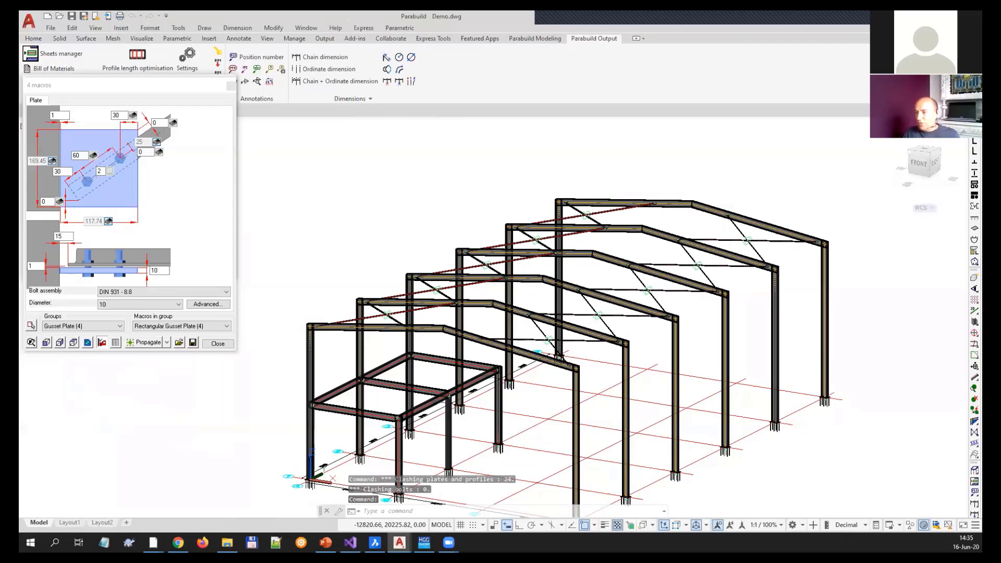
click(218, 345)
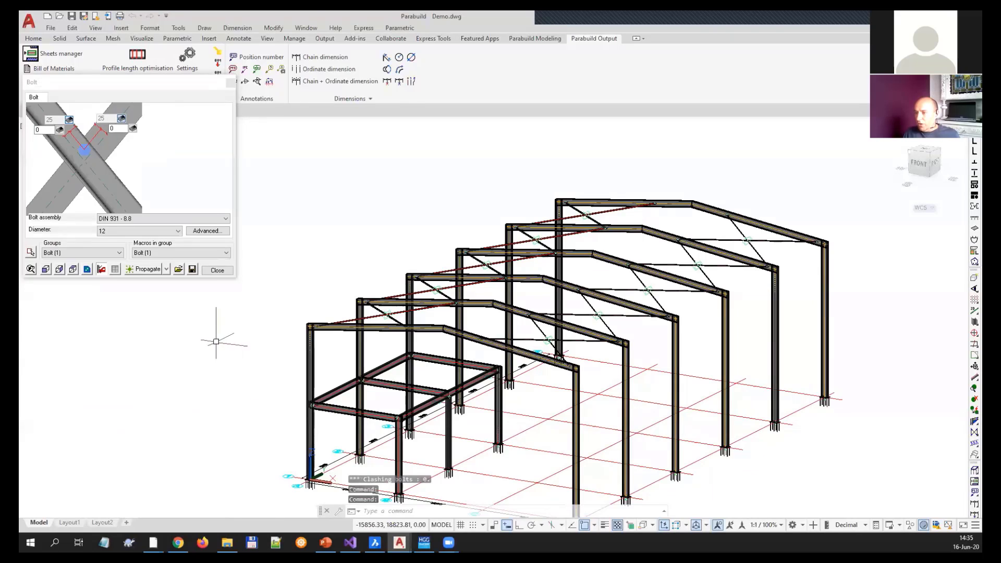
click(217, 272)
- Place an Angles bracing between the columns at grid lines 1 and 2 below the mezzanine, fixing its top side to the axis of the connecting beam
middle_drag(315, 406, 312, 384)
scroll(325, 390, up, 1)
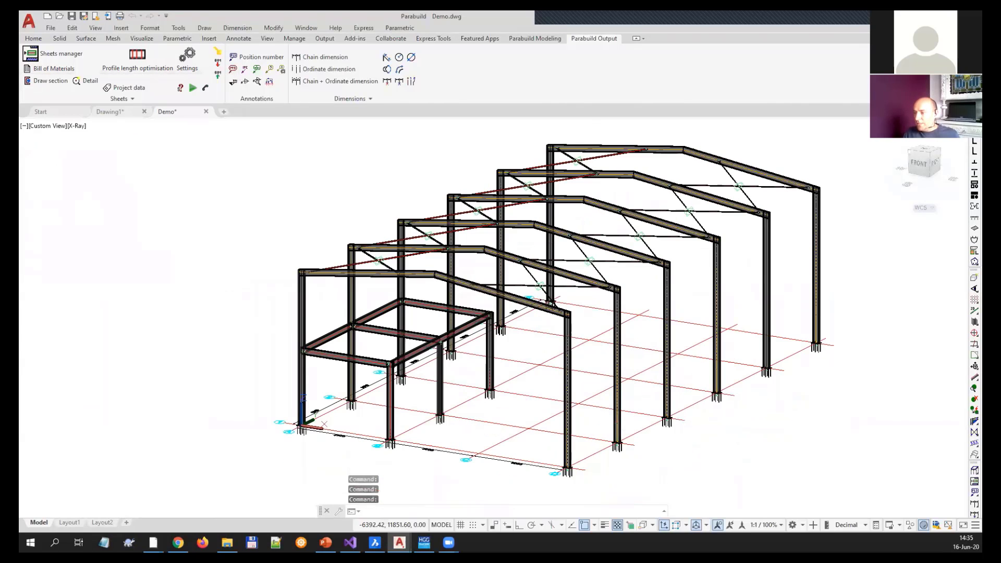
scroll(325, 390, up, 4)
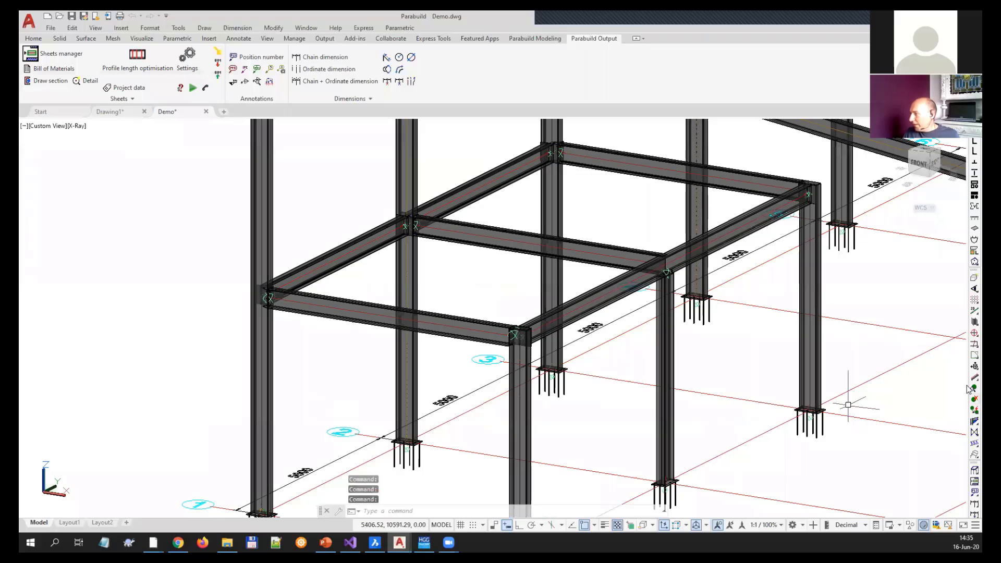
click(970, 432)
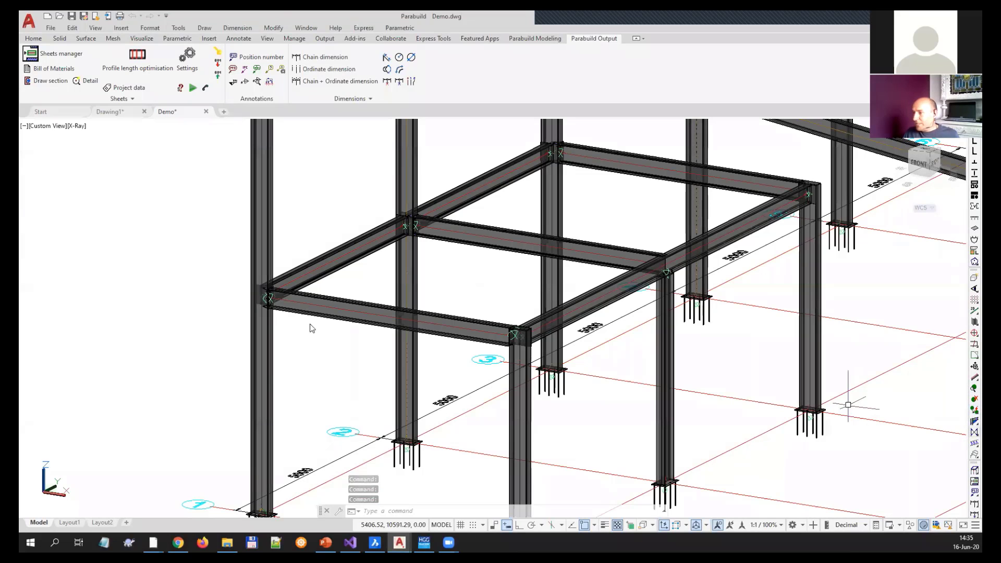
click(489, 353)
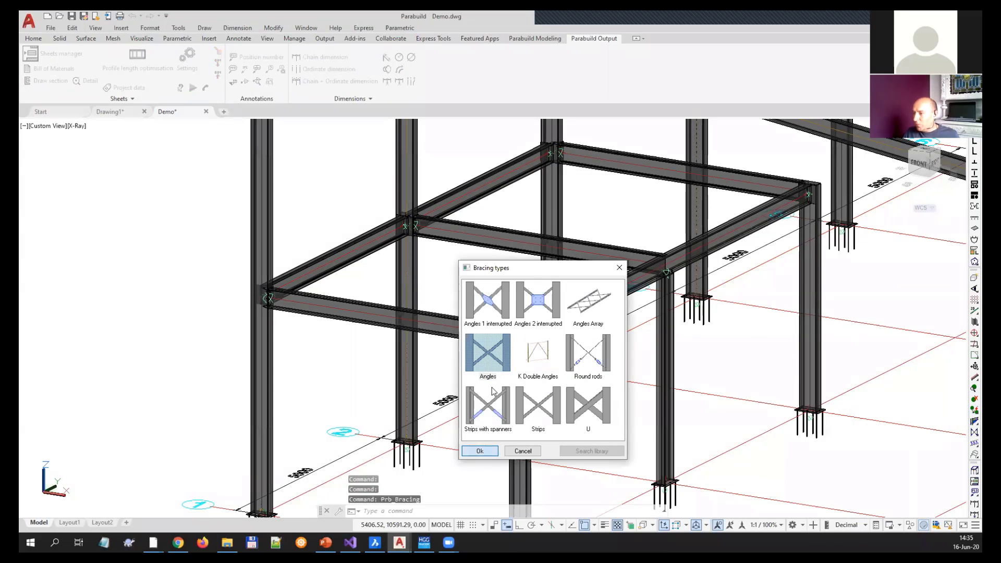
click(468, 223)
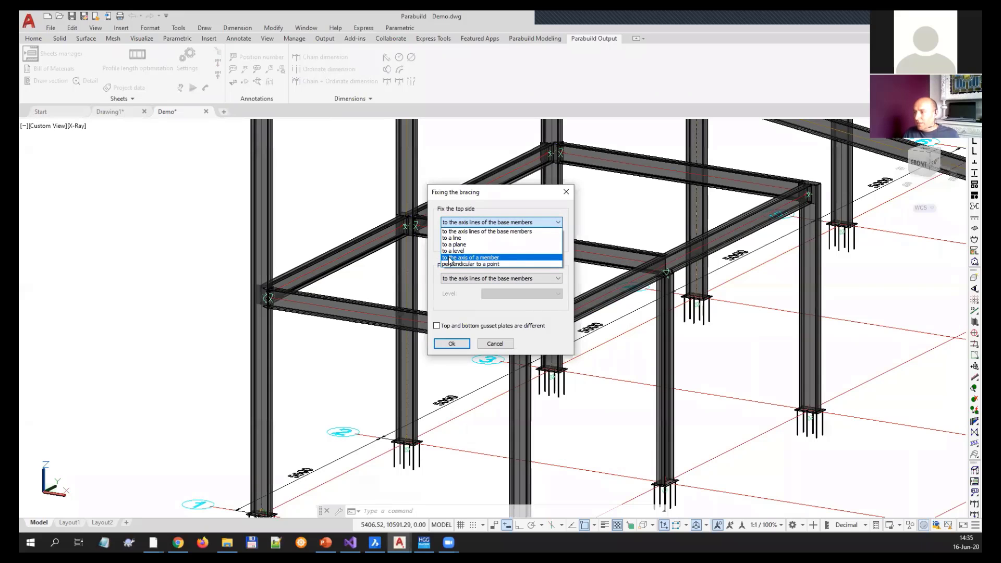
click(469, 258)
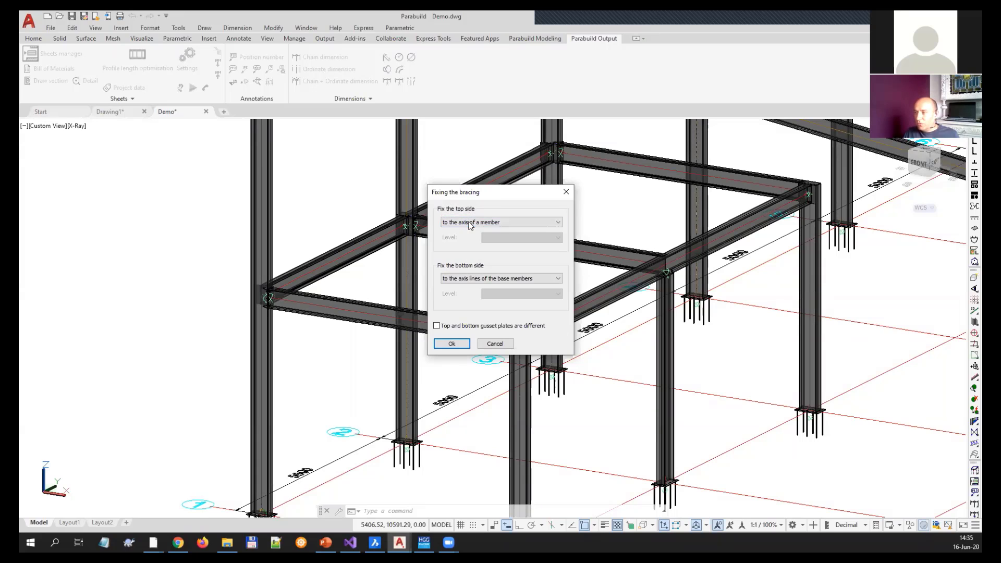
click(450, 342)
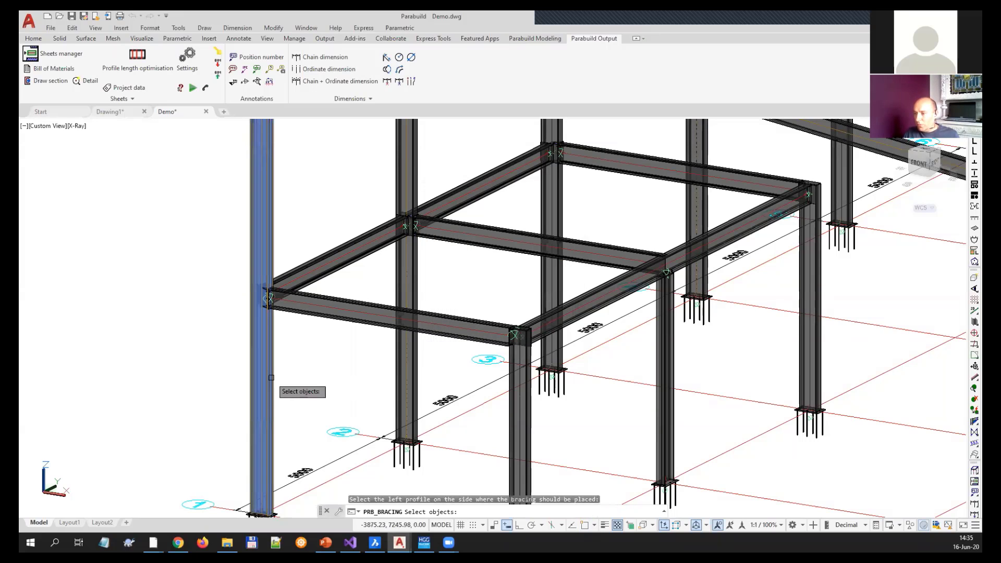
click(399, 345)
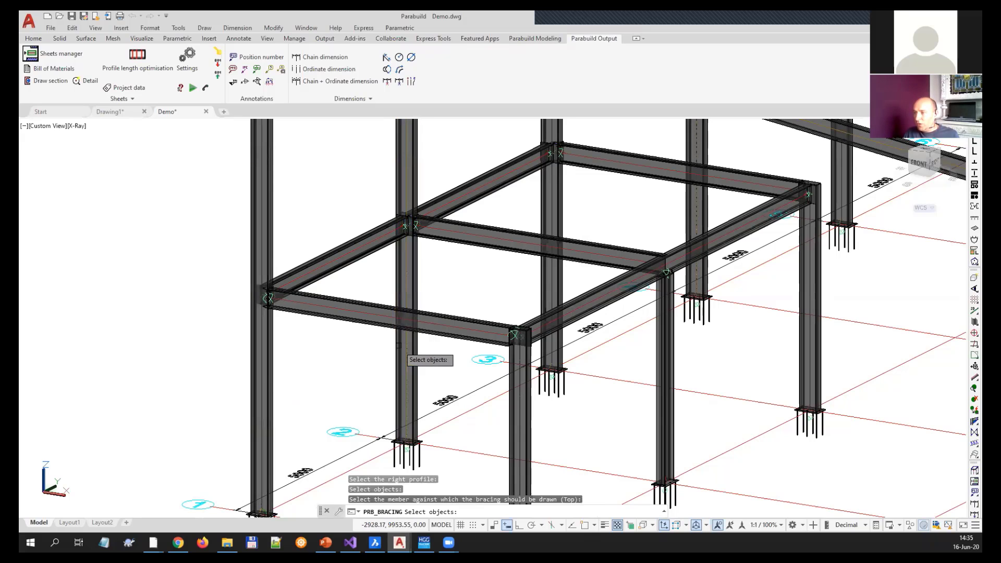
click(343, 266)
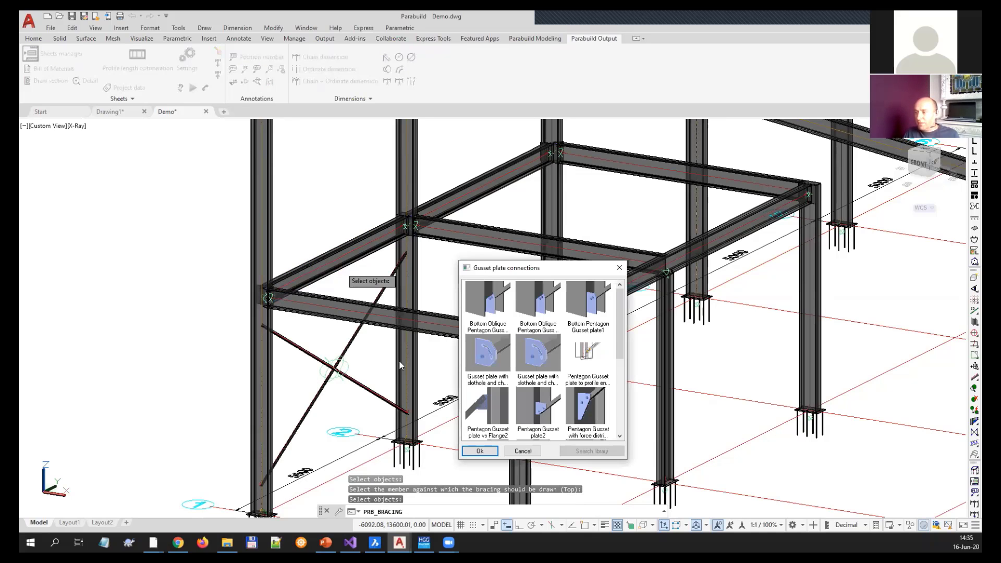
- Choose Rectangular Gusset plate2 for the column bracing's ends and the Bolt connection for its middle
scroll(542, 355, down, 5)
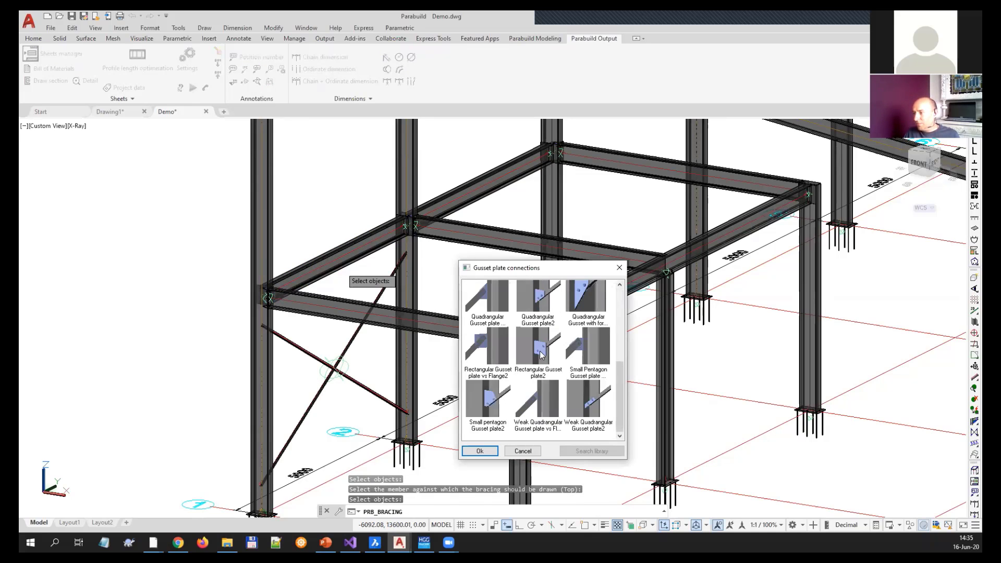
double_click(532, 346)
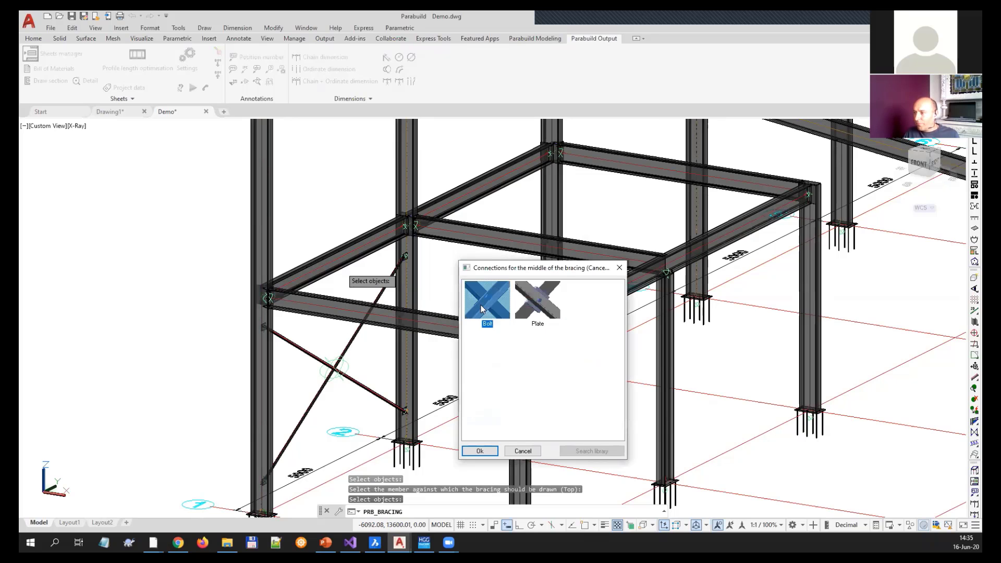
double_click(480, 305)
middle_drag(373, 359, 345, 342)
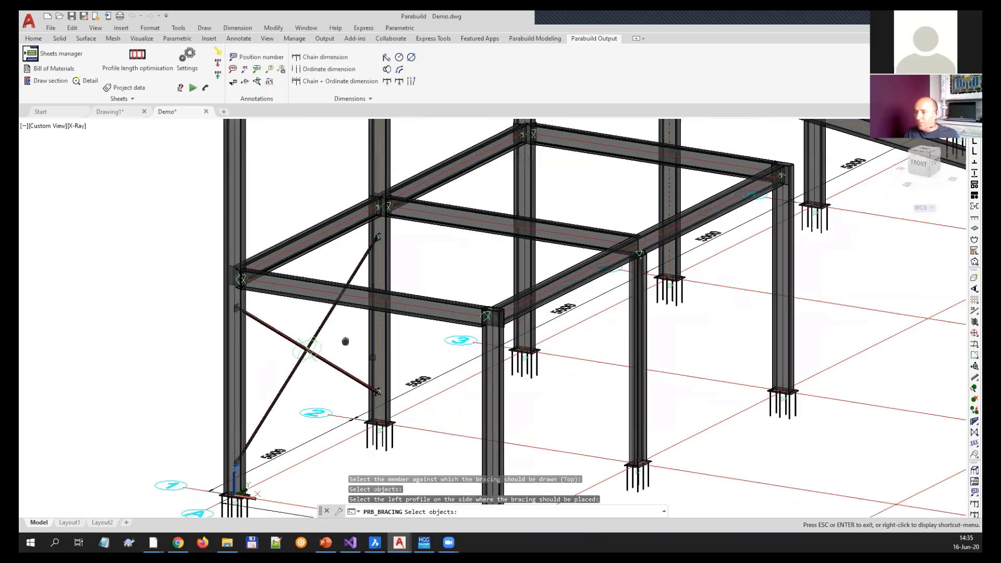
scroll(342, 338, down, 3)
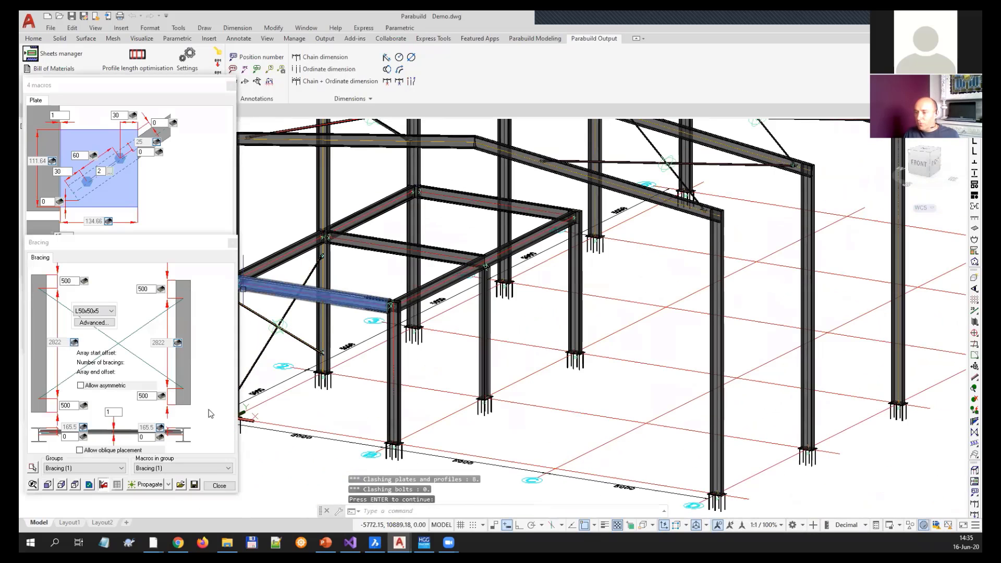
- Propagate the column bracing to the adjacent bay under the mezzanine and close the bracing, gusset plate and bolt settings
click(209, 412)
click(147, 485)
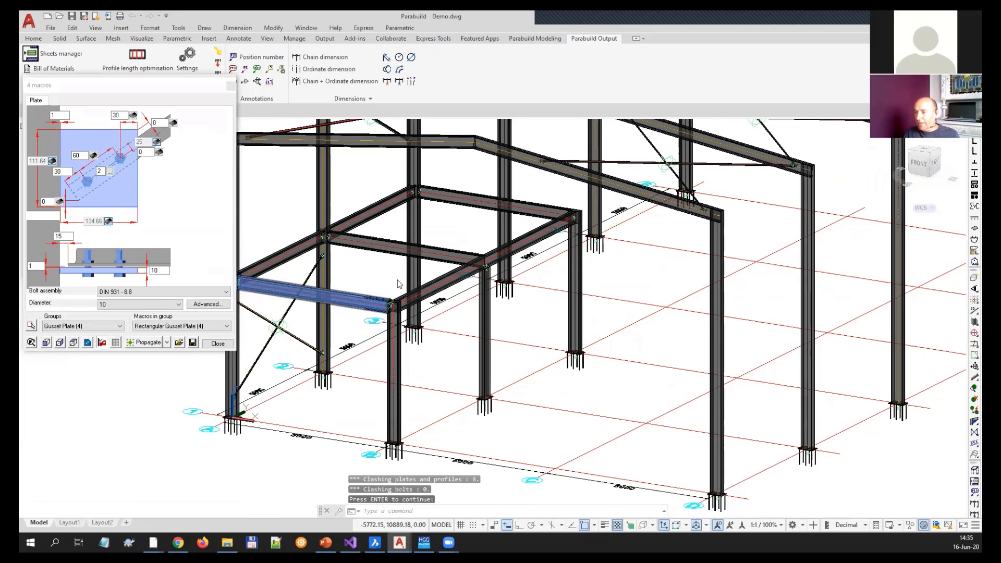
middle_drag(330, 306, 435, 323)
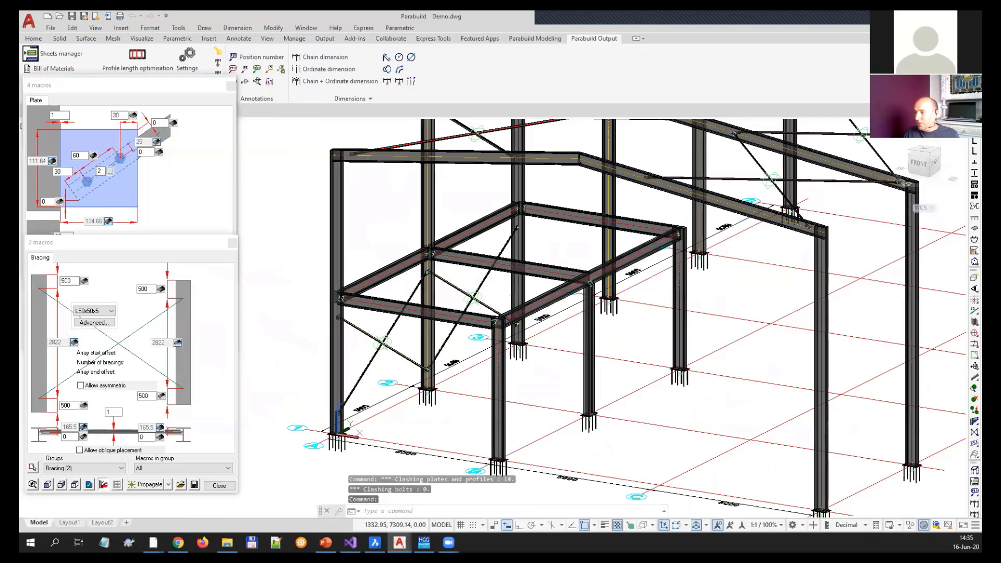
middle_drag(512, 378, 486, 365)
scroll(536, 319, up, 2)
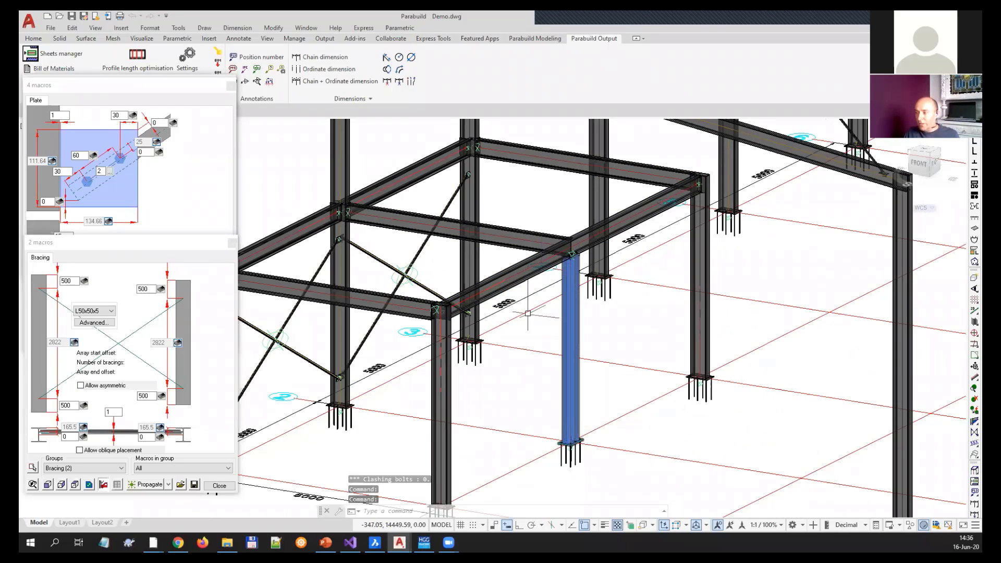
scroll(539, 320, down, 3)
scroll(539, 320, up, 5)
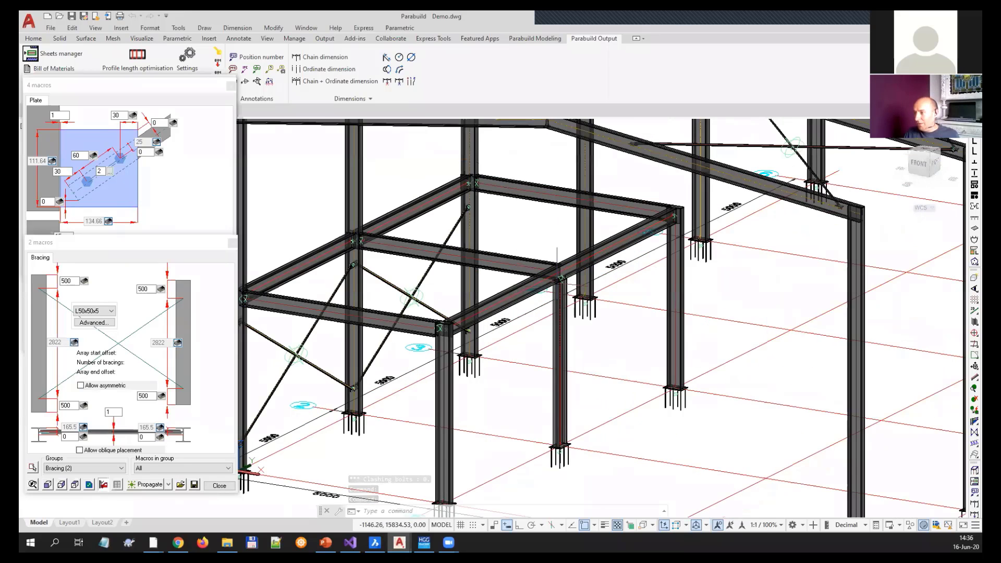
scroll(558, 281, down, 5)
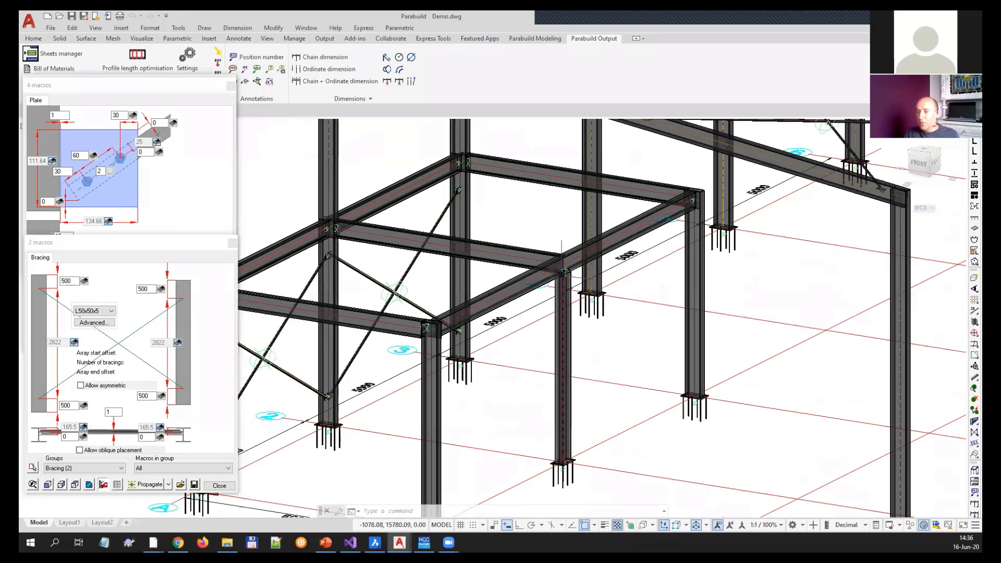
click(215, 485)
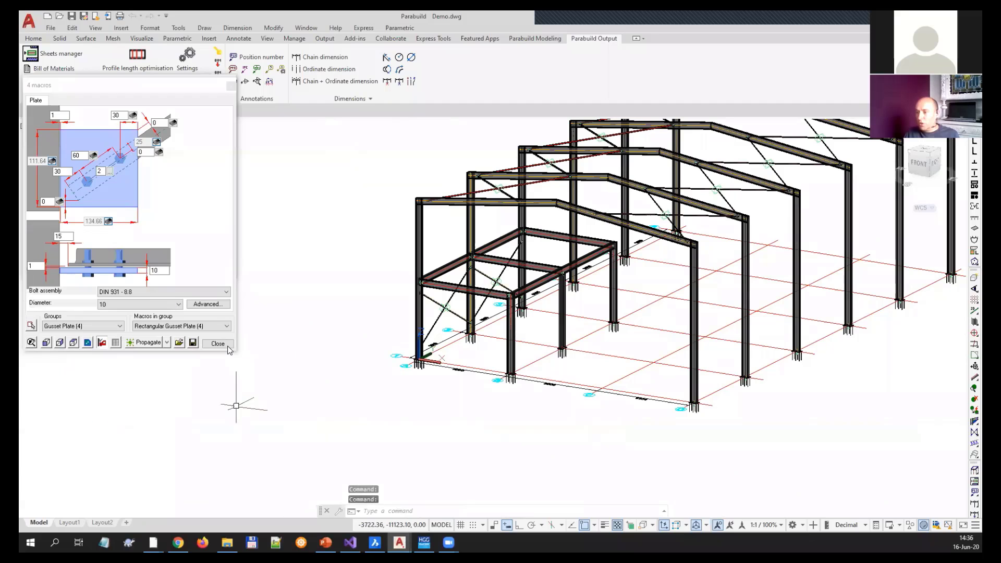
click(217, 271)
middle_drag(510, 335, 332, 392)
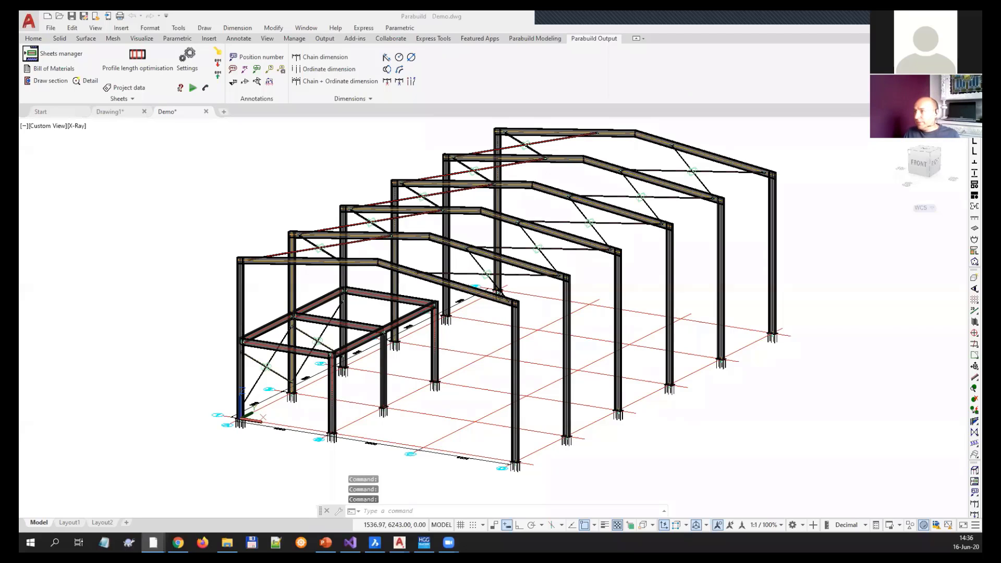
click(639, 258)
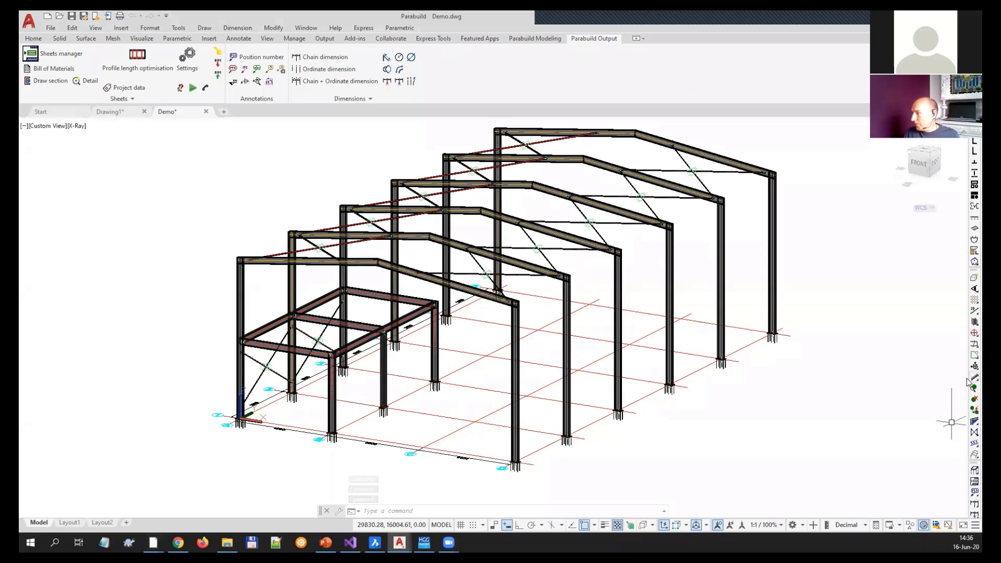
- Start a straight stair with the mezzanine's free edge beam as top profile and the World level as bottom
click(536, 39)
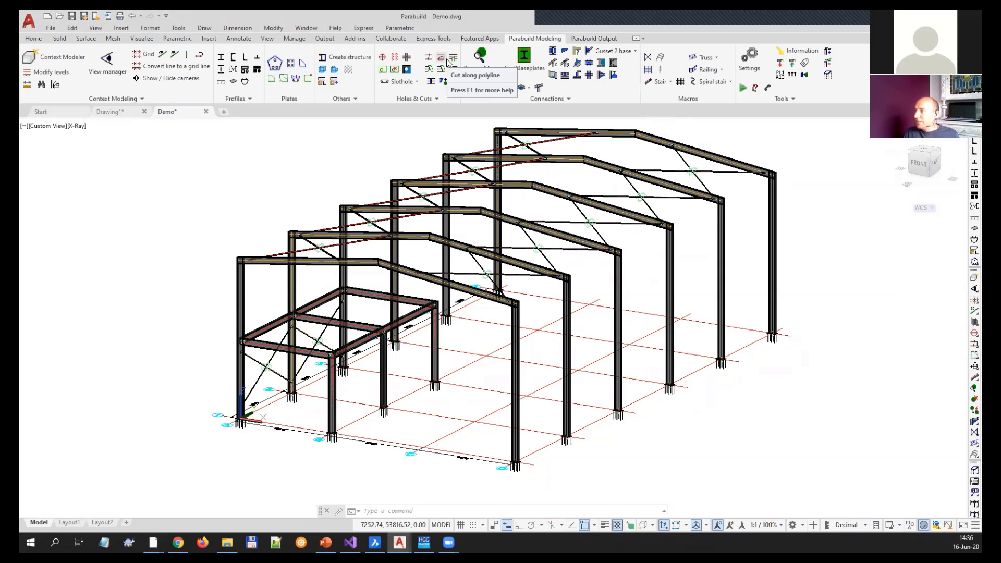
click(667, 82)
click(669, 98)
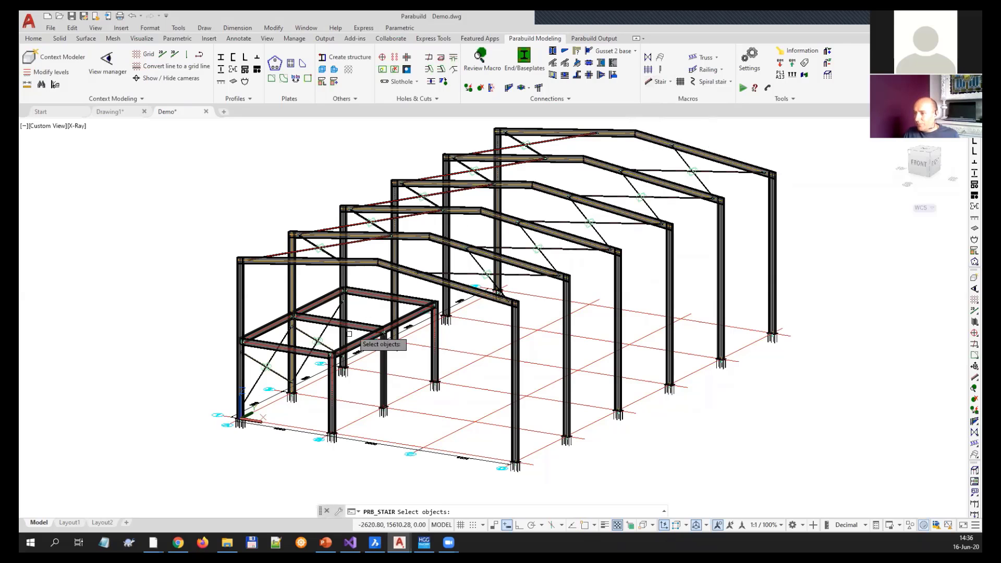
scroll(345, 360, up, 6)
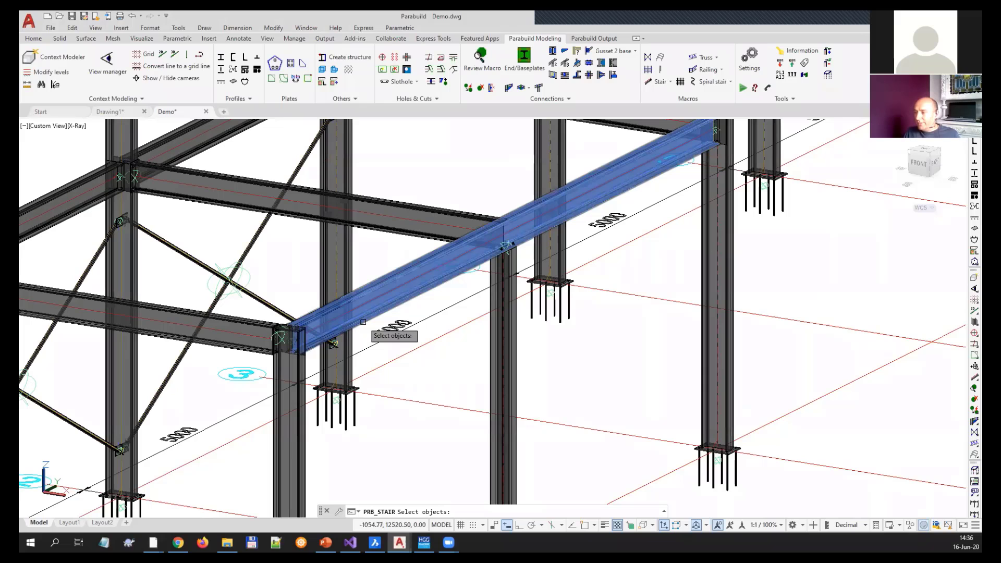
click(363, 322)
scroll(362, 319, down, 2)
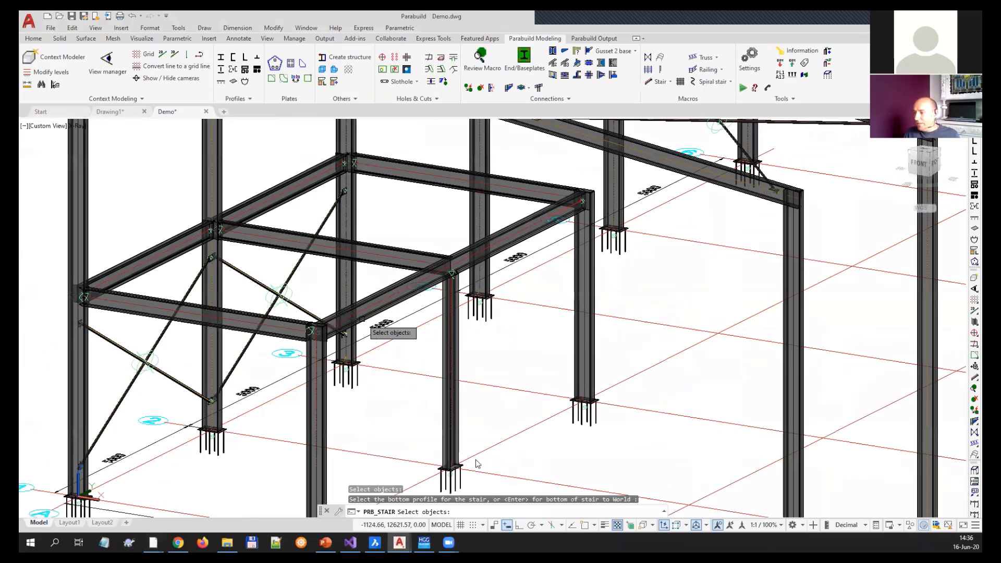
middle_drag(484, 471, 376, 296)
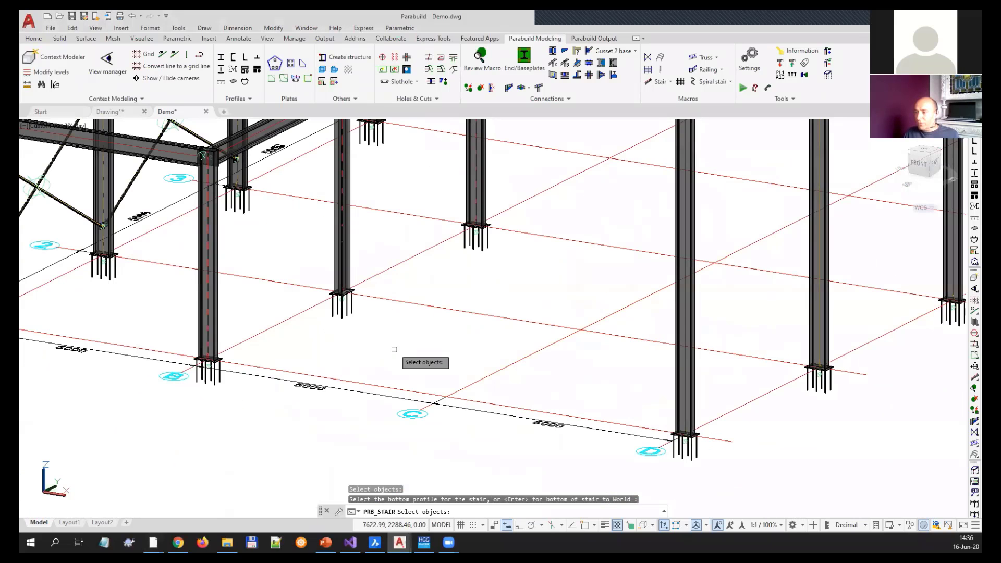
key(Return)
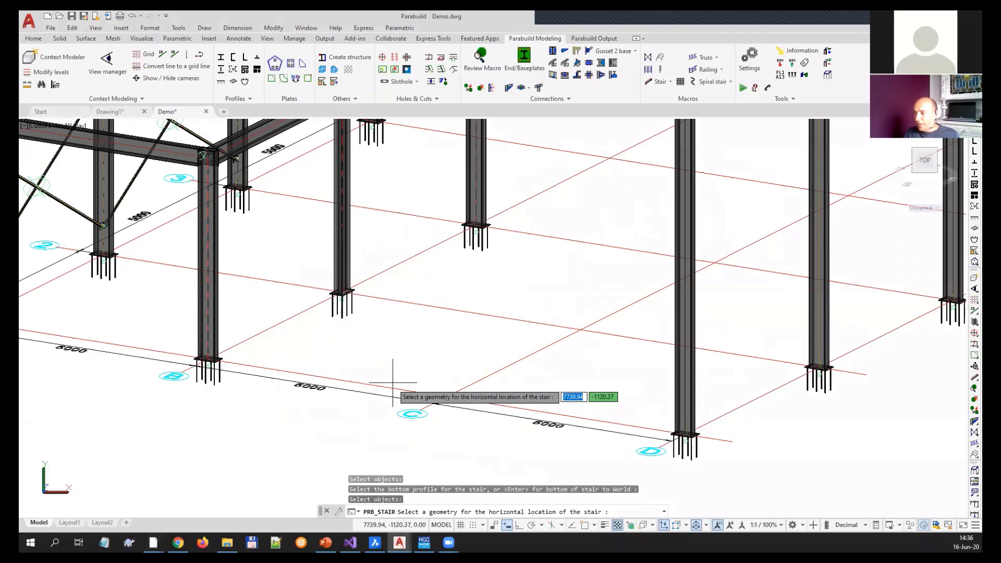
- Locate the stair horizontally at grid line 1 and insert it as type Stair Channels Cranked
click(389, 385)
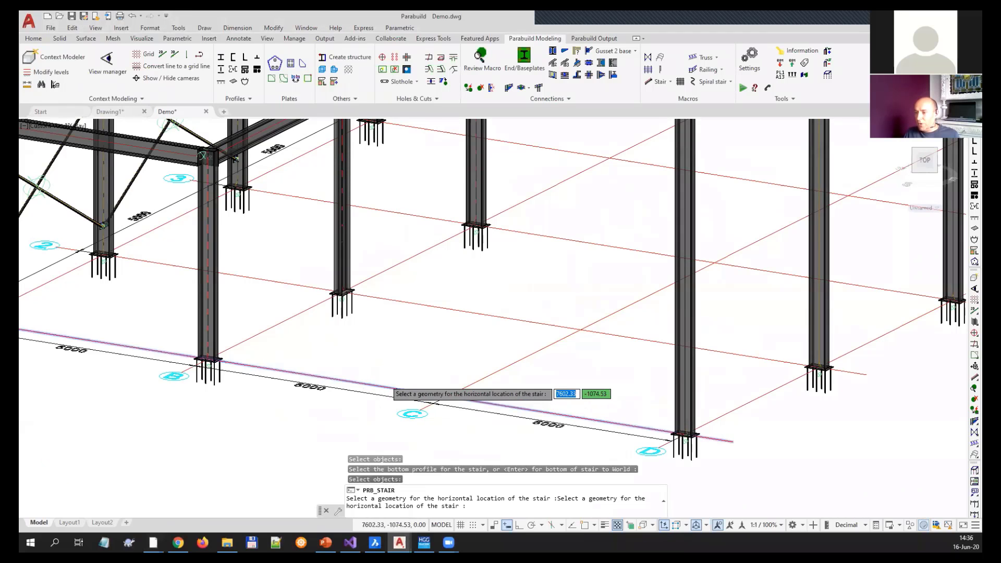
scroll(386, 379, down, 2)
click(385, 379)
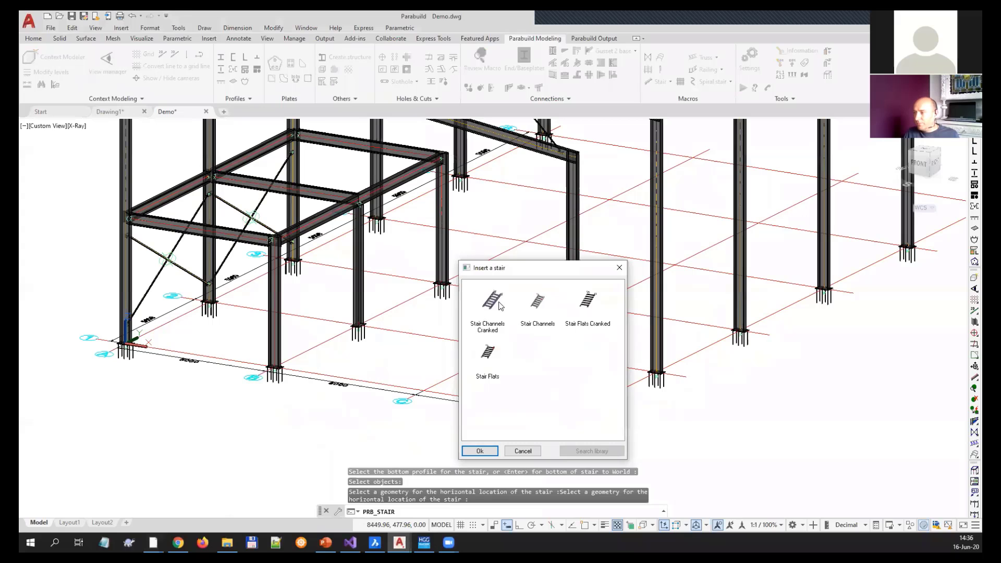
double_click(488, 308)
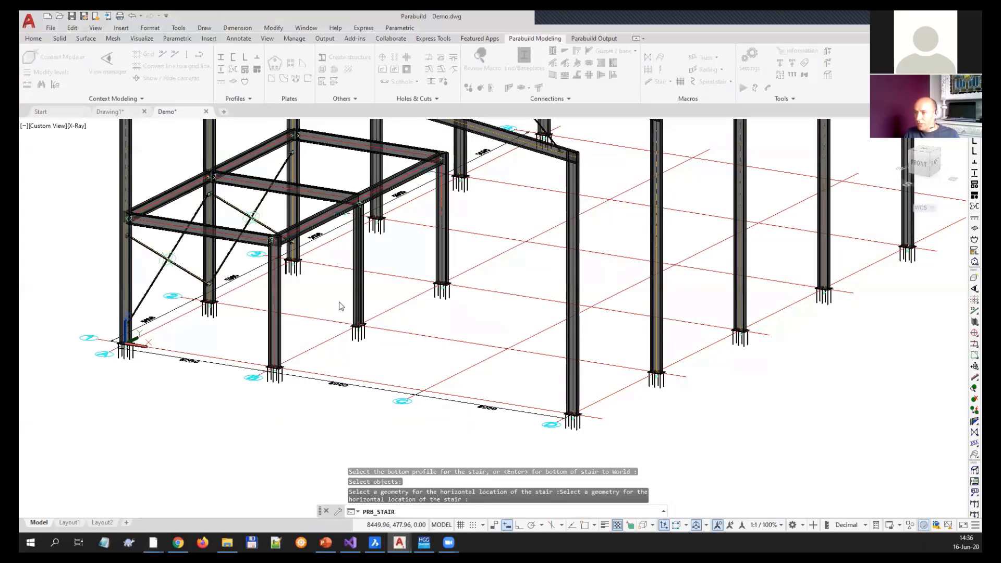
middle_drag(408, 280, 611, 322)
- Set the stair treads to StacoTR 900x305 | 30x3 and the vertical offset at the stair's top to 0, and close the stair settings
drag(259, 82, 272, 173)
click(279, 356)
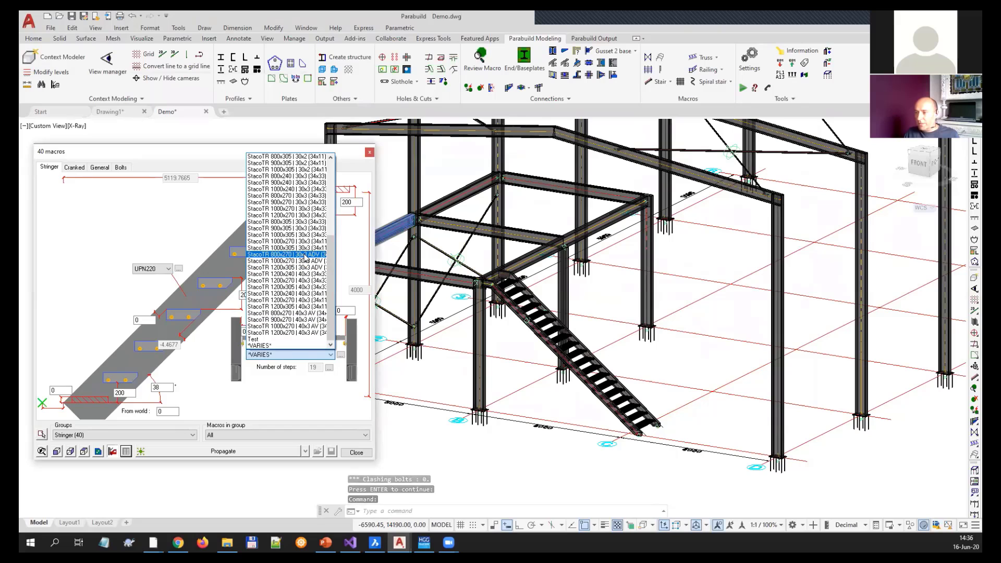
click(294, 228)
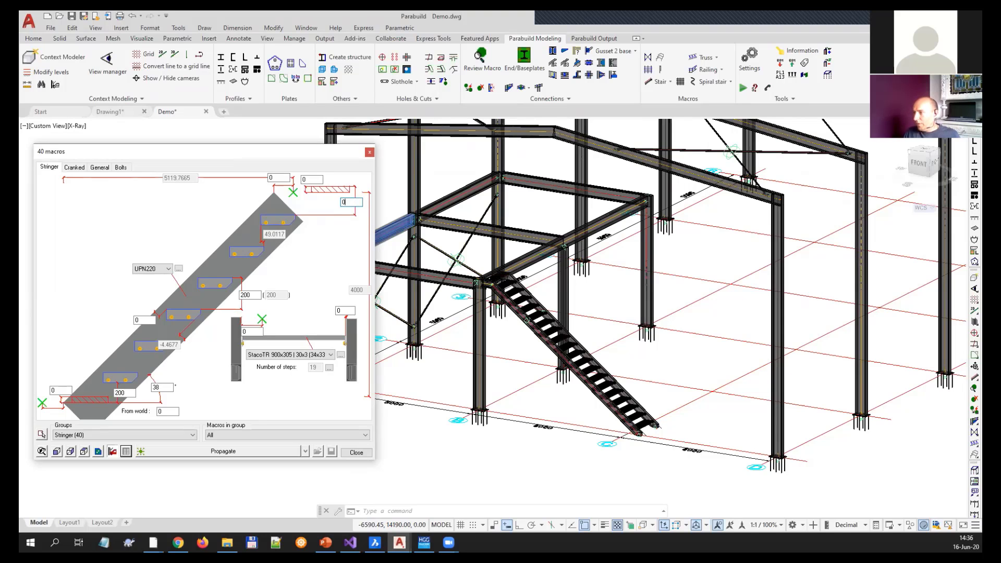
key(Return)
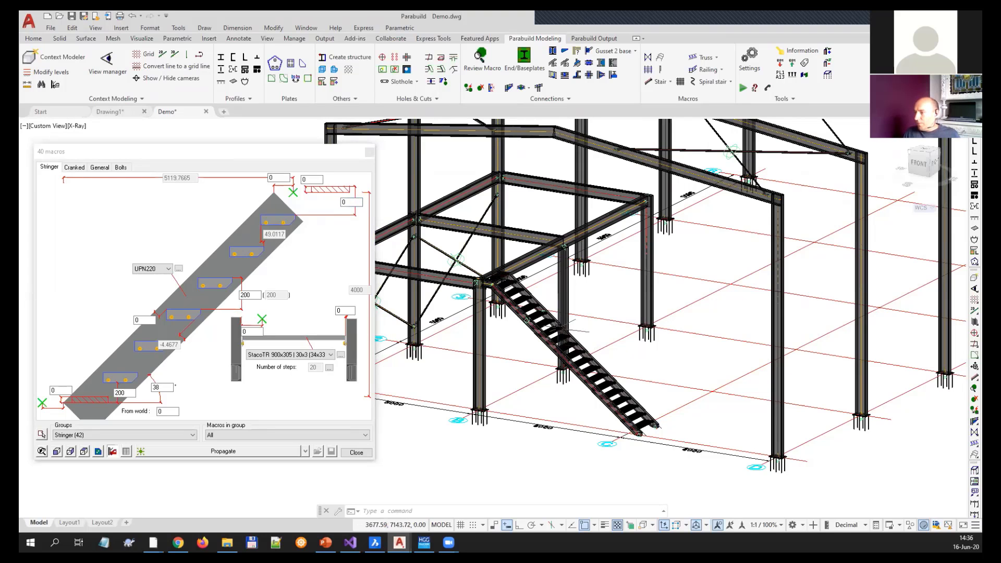
scroll(284, 463, up, 4)
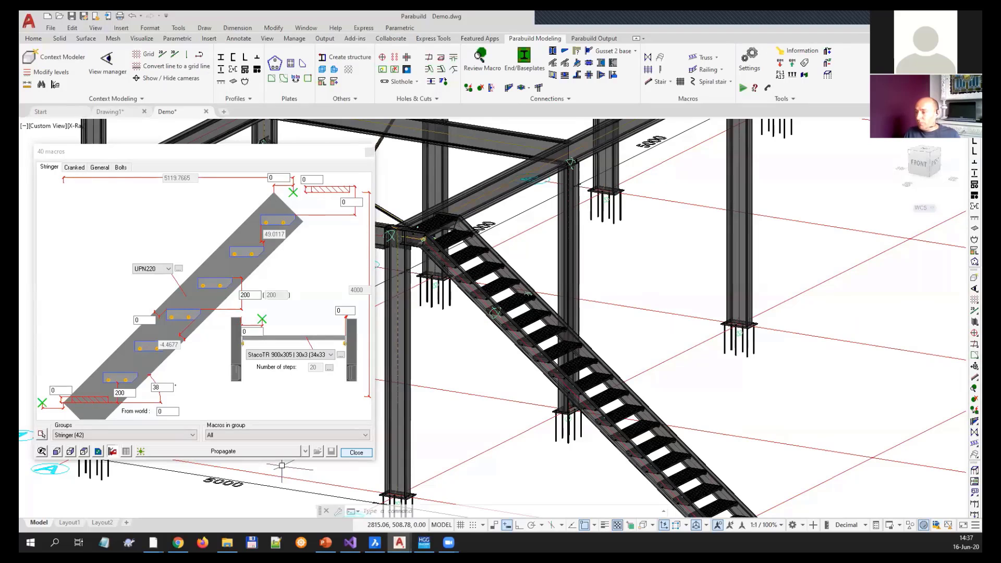
click(356, 452)
scroll(281, 357, down, 2)
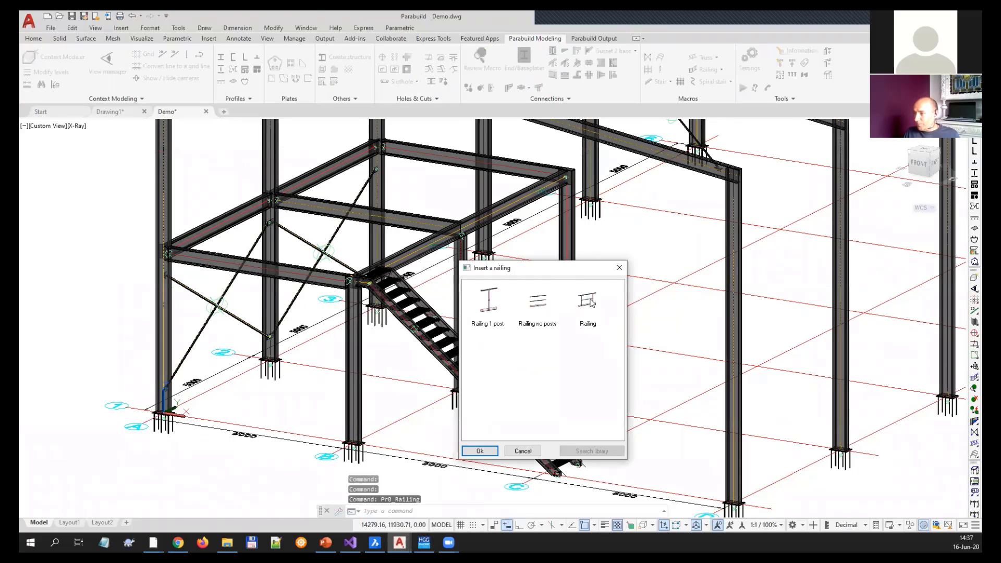
- Insert a railing of type Railing along the top edge of the stair's outer stringer, without shortening it to any geometry
click(589, 302)
click(480, 451)
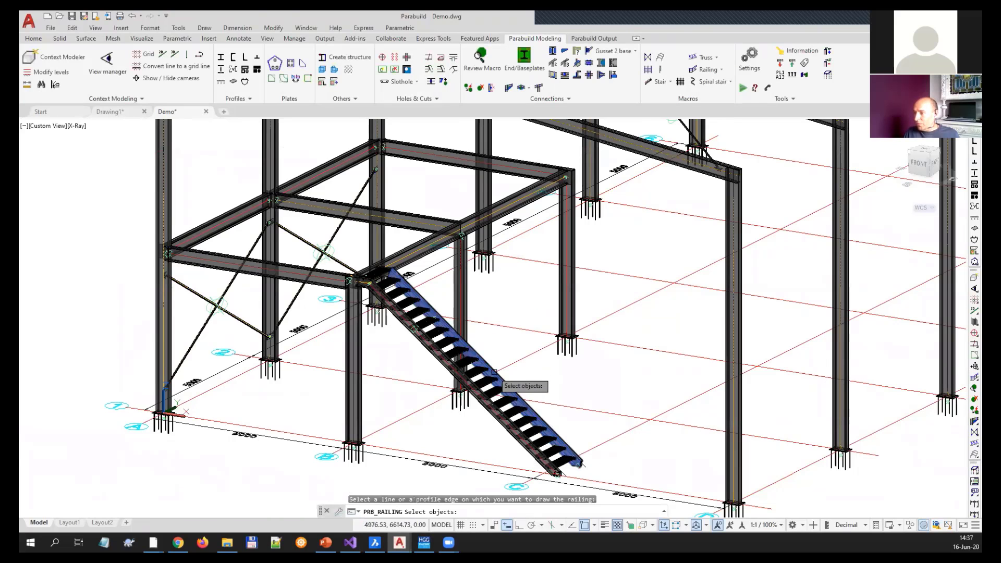
scroll(521, 388, up, 4)
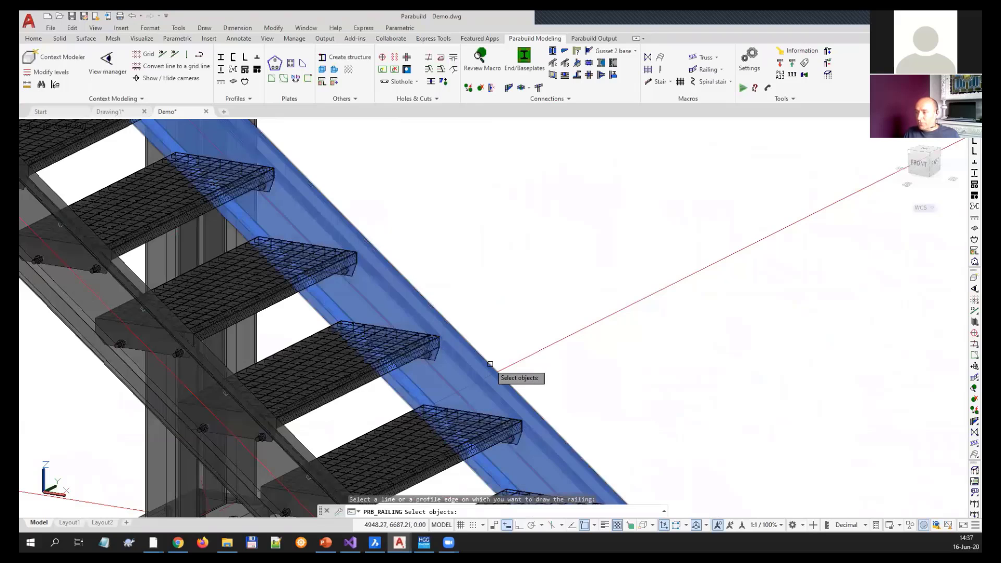
click(490, 364)
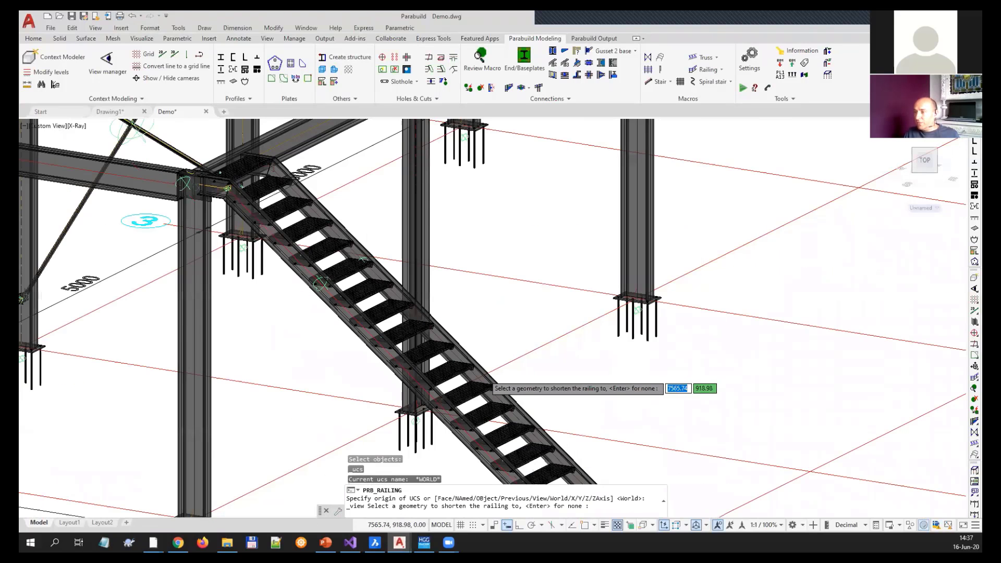
key(Return)
- Continue the railing along the mezzanine's free edge beam, shortened to the upper edge of the stair stringer's landing part
scroll(346, 208, up, 5)
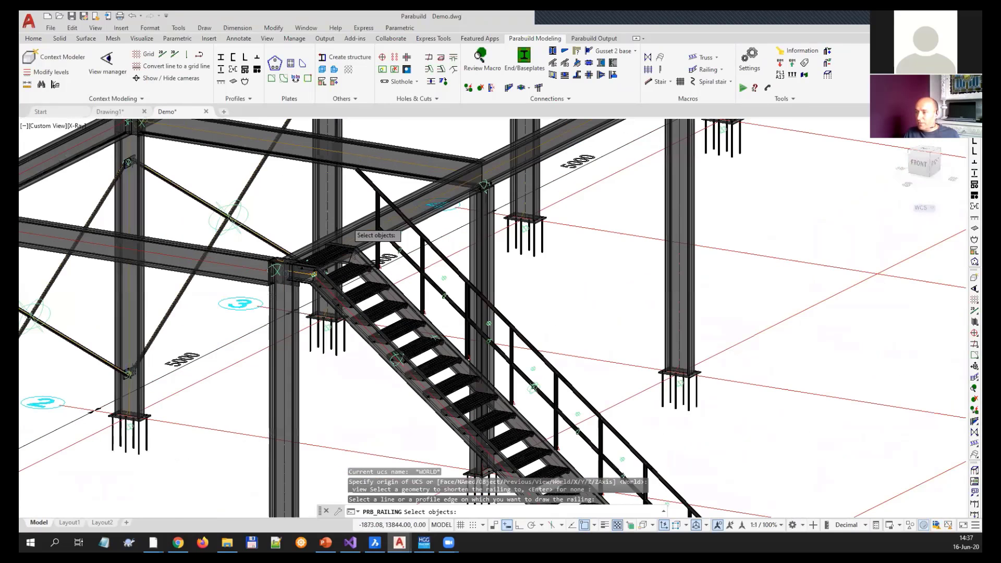
scroll(347, 222, up, 3)
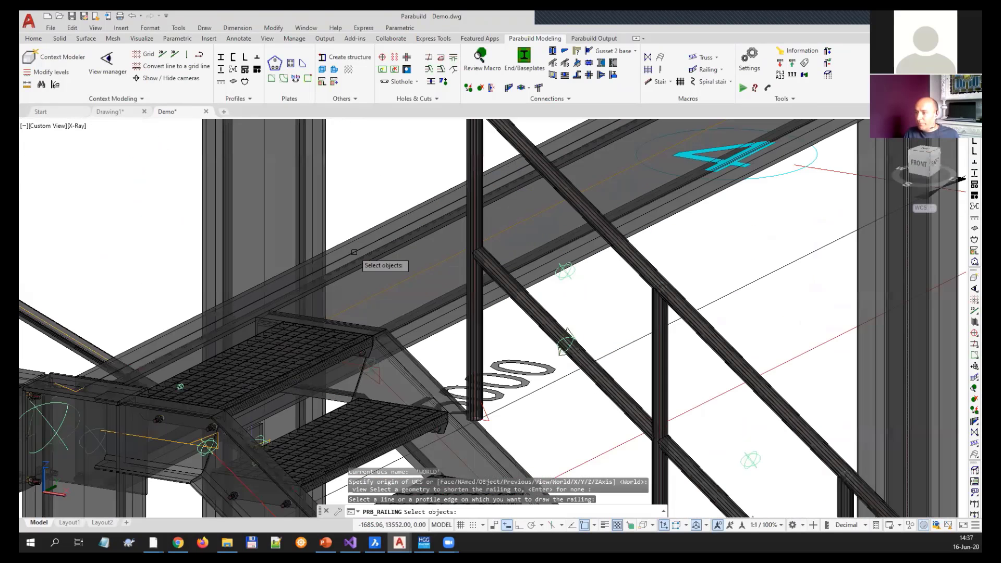
key(Return)
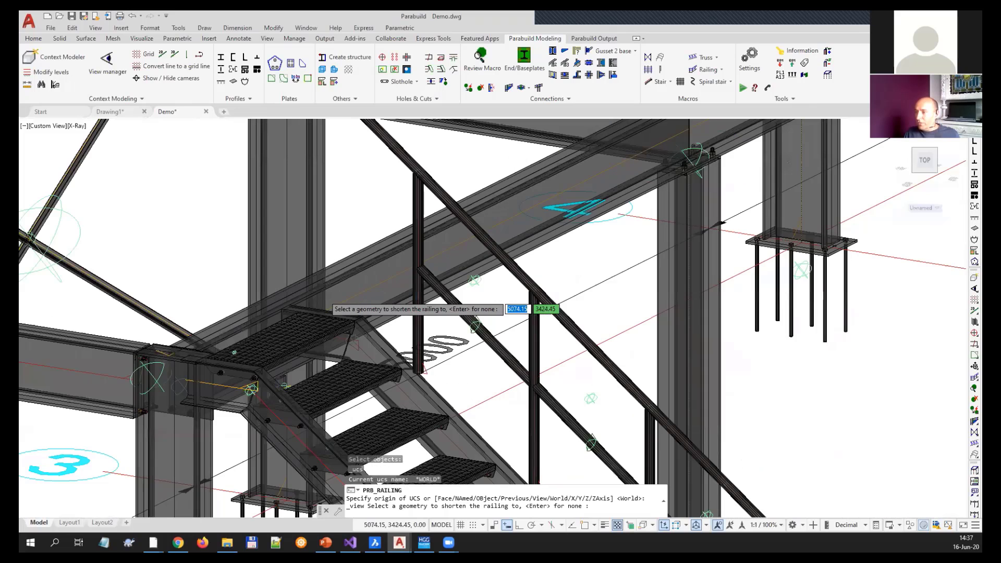
scroll(313, 307, down, 3)
scroll(306, 301, down, 2)
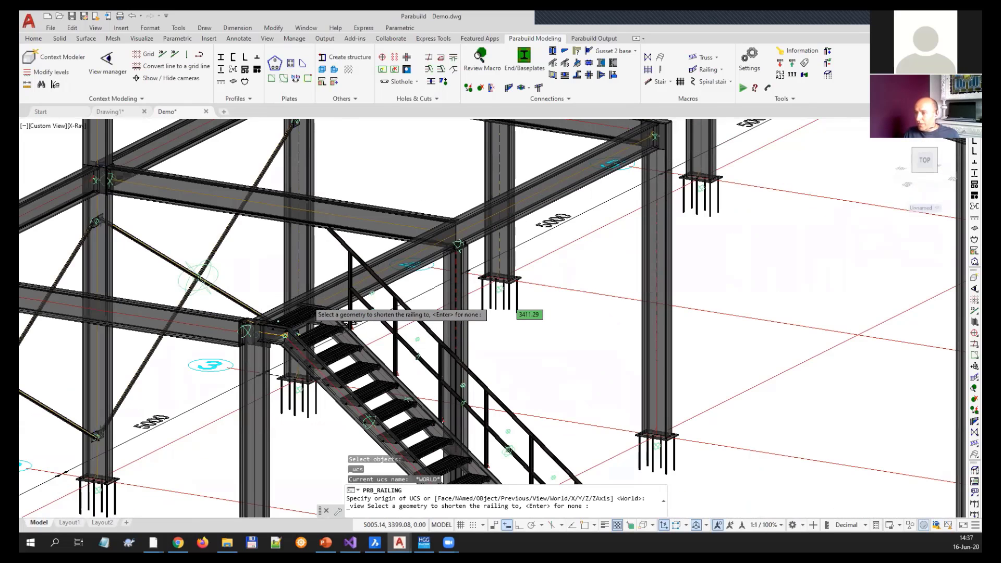
scroll(282, 308, up, 5)
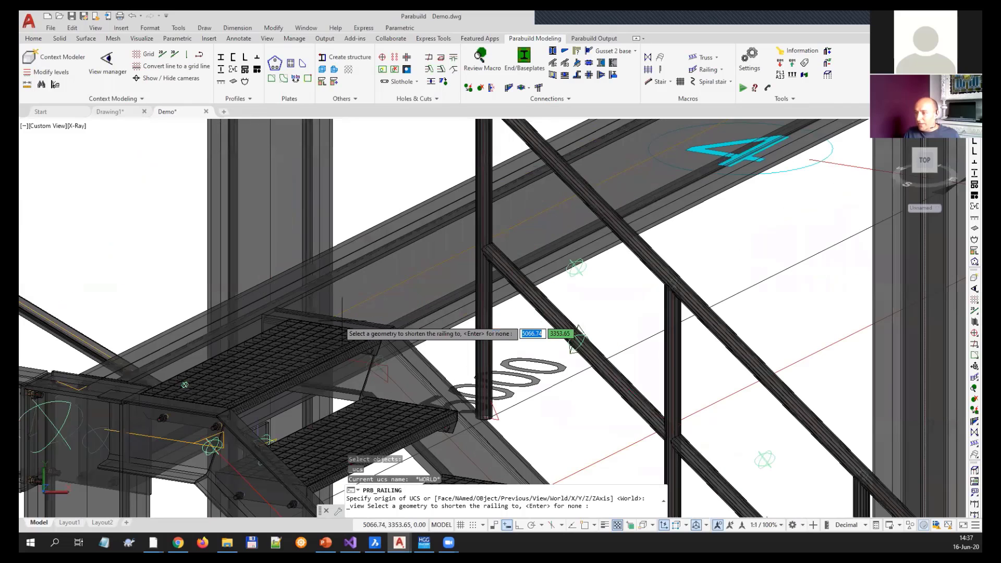
click(344, 318)
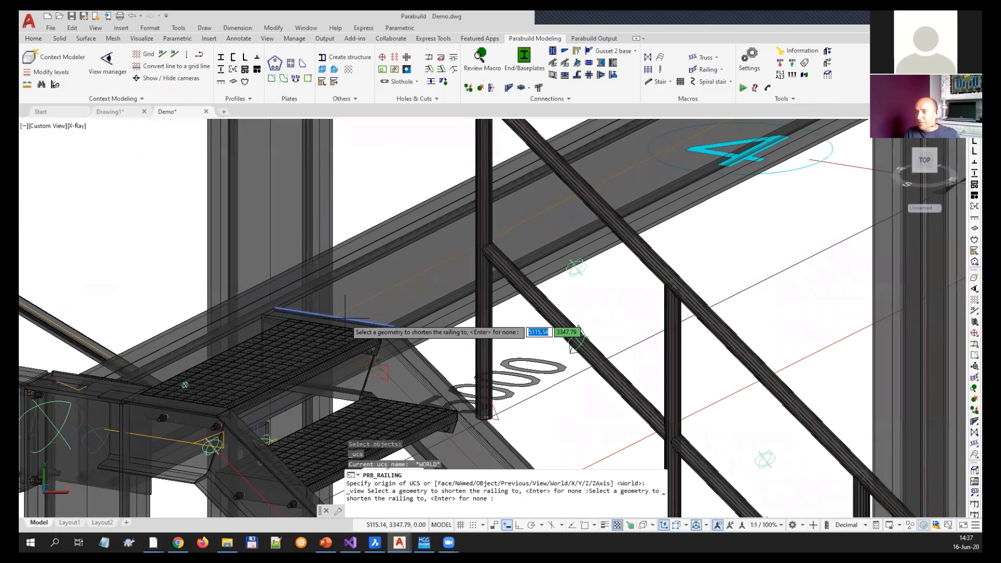
scroll(270, 329, down, 1)
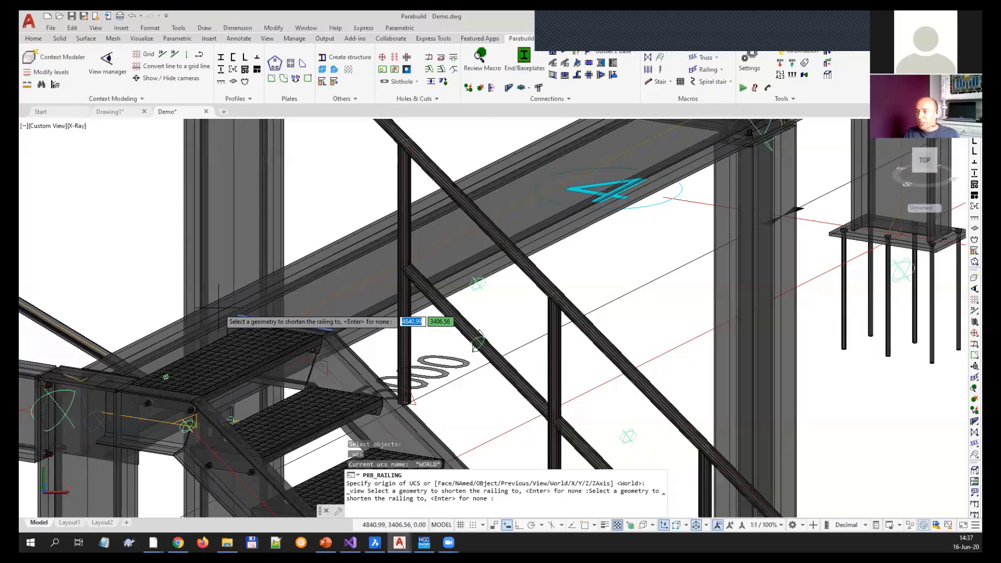
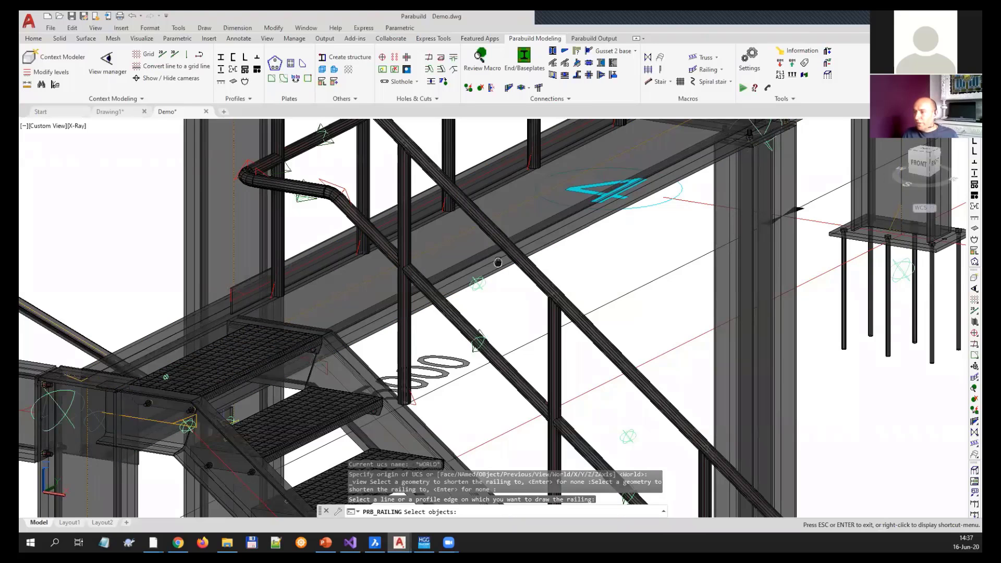
- Continue the railing along the mezzanine's end beam at grid line 5 without shortening it, and finish the railing
middle_drag(498, 260, 489, 269)
scroll(489, 270, down, 6)
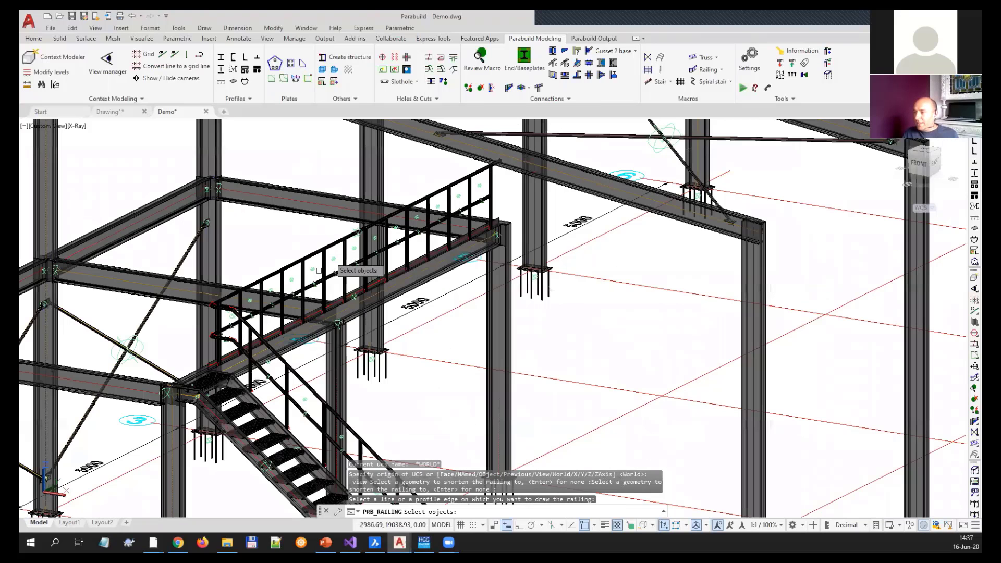
scroll(489, 213, up, 4)
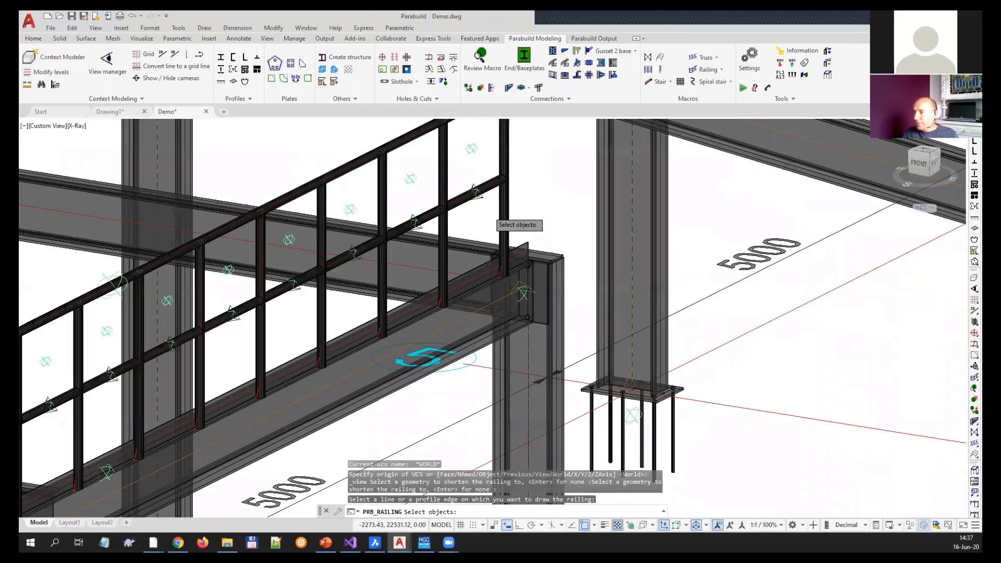
scroll(488, 211, up, 3)
key(Return)
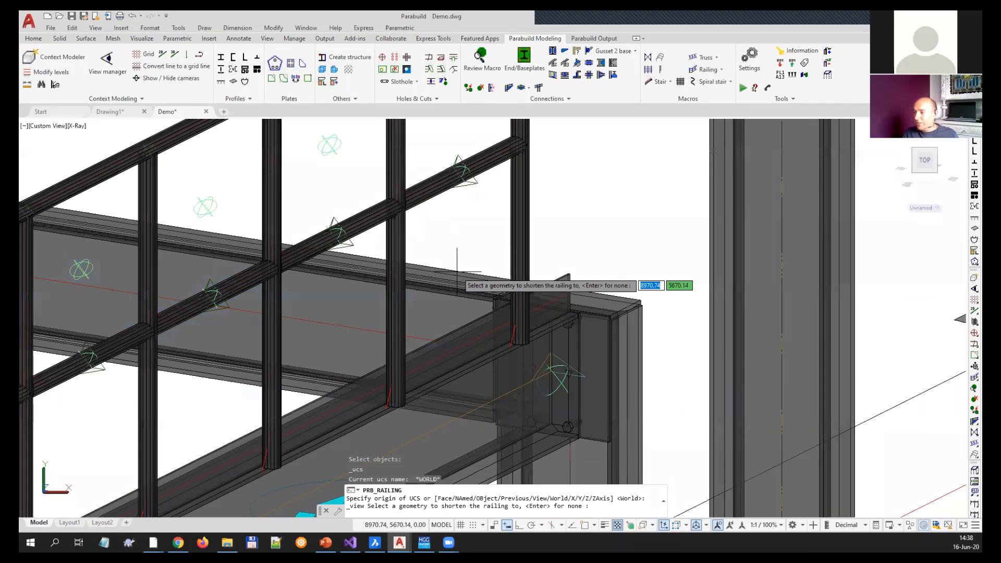
scroll(467, 270, down, 6)
key(Return)
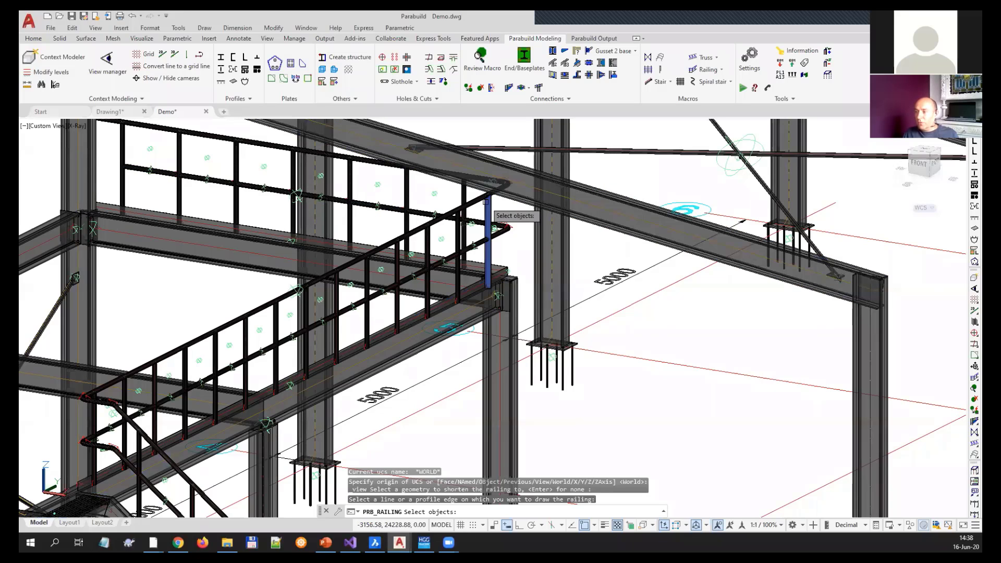
scroll(487, 197, down, 2)
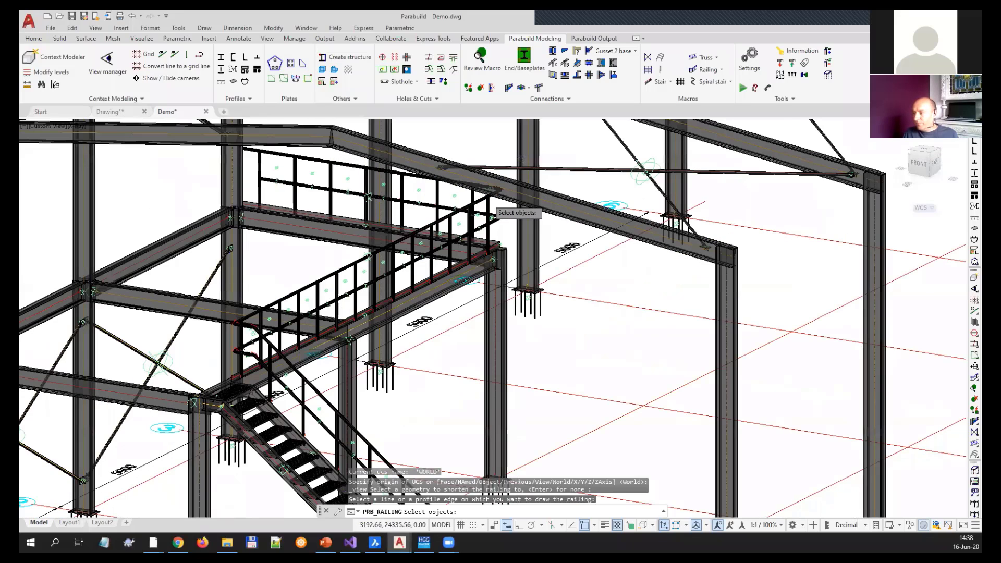
scroll(487, 197, down, 2)
middle_drag(425, 349, 404, 283)
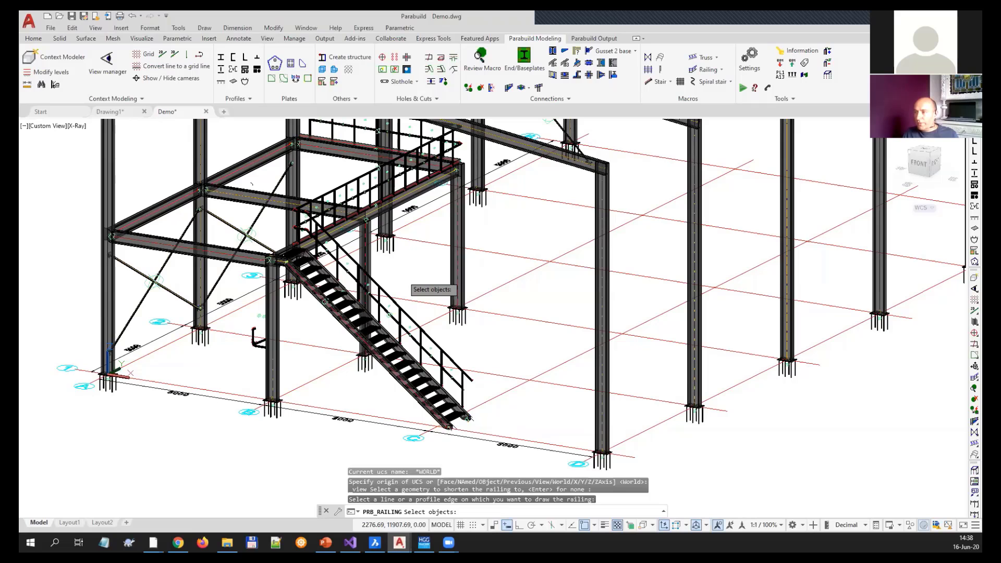
key(Return)
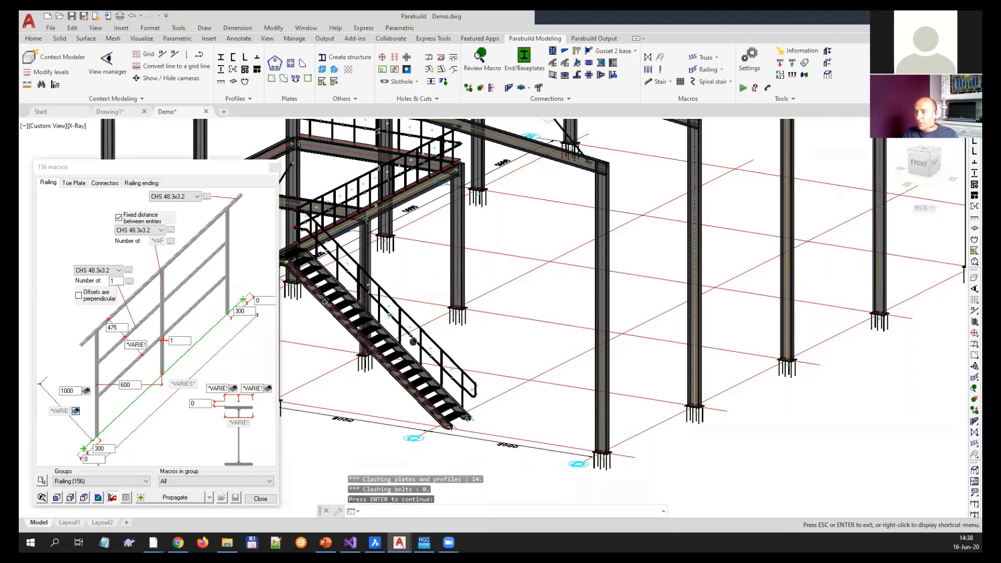
- Set both horizontal offsets of the railing on its supporting profiles to 50 and close the railing settings
middle_drag(413, 341, 465, 387)
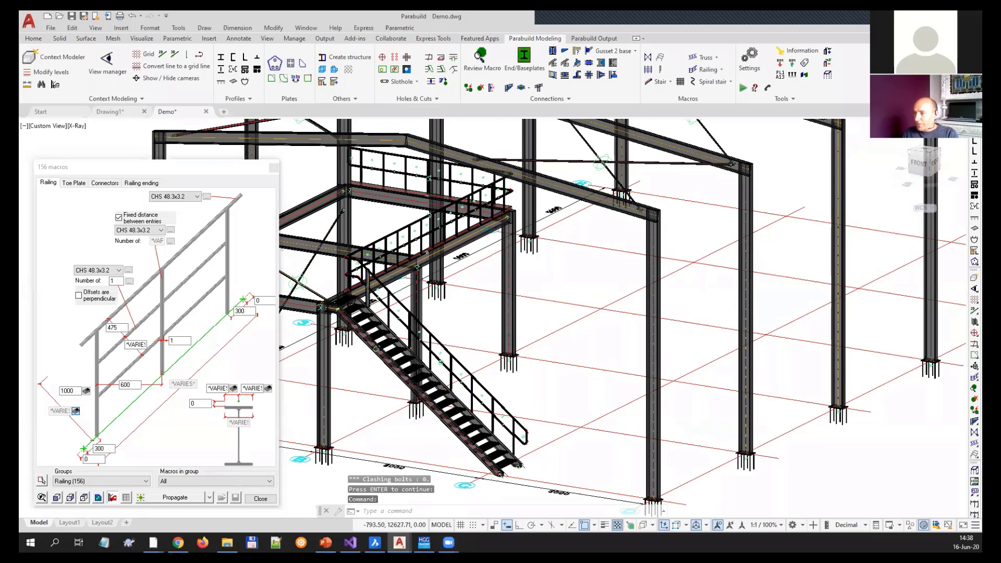
scroll(384, 307, up, 2)
scroll(553, 203, up, 5)
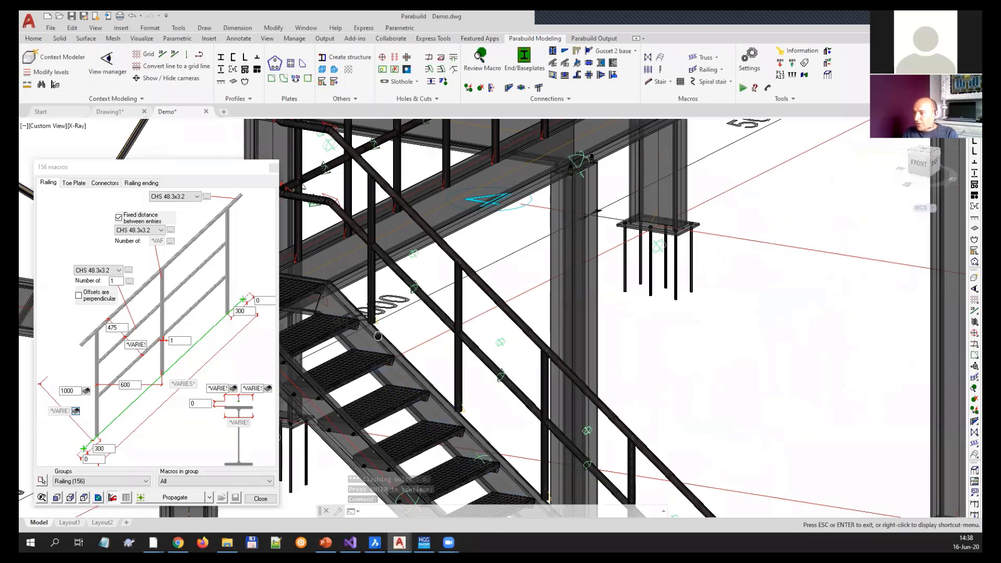
scroll(365, 313, up, 5)
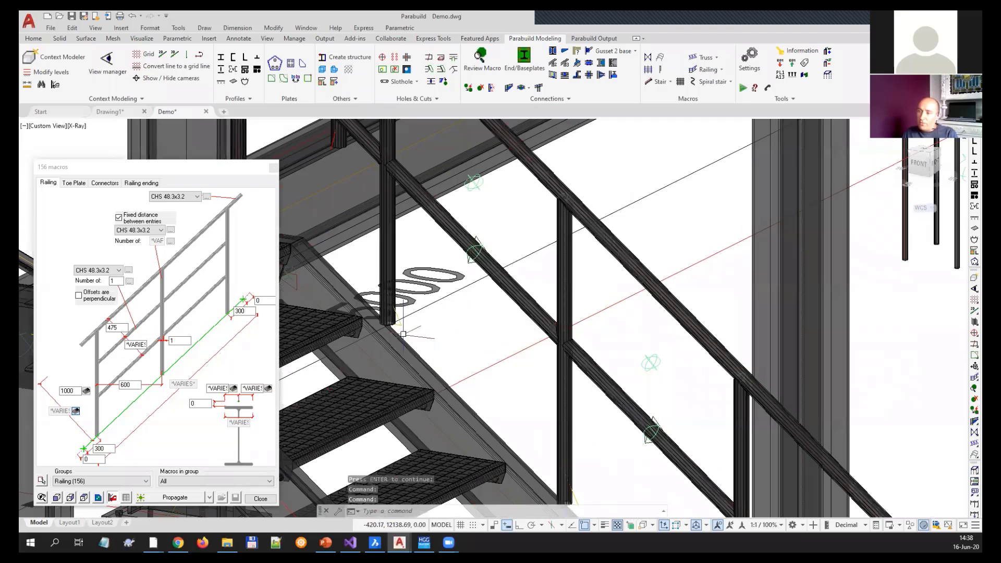
scroll(362, 305, down, 3)
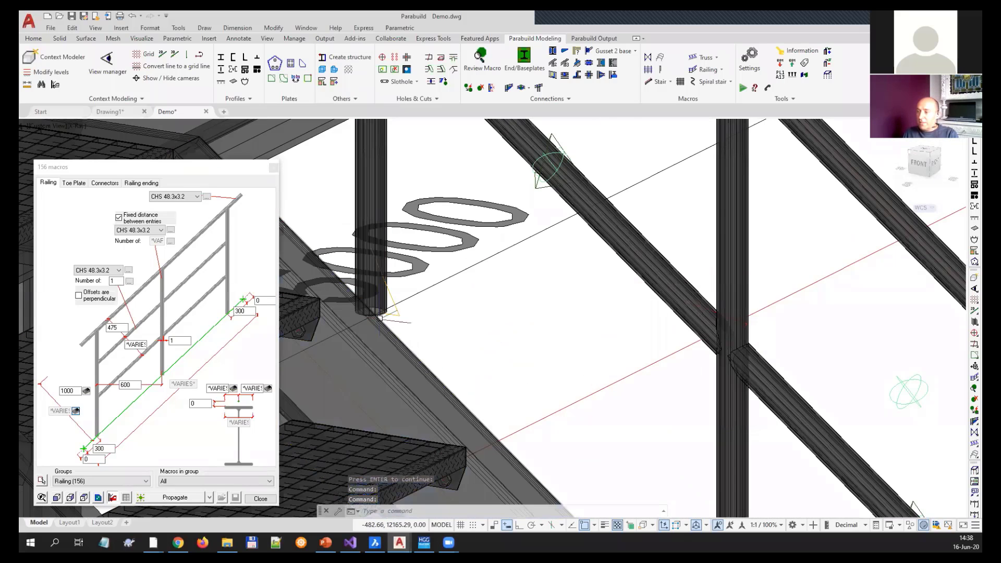
scroll(415, 380, down, 3)
middle_drag(392, 342, 427, 347)
scroll(427, 346, up, 2)
scroll(428, 347, up, 2)
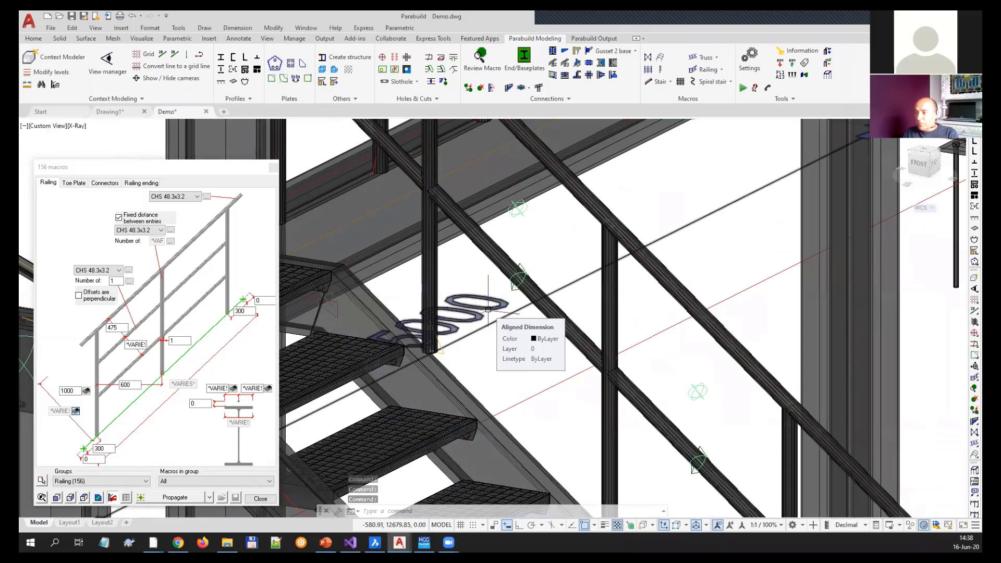
click(216, 388)
text(50)
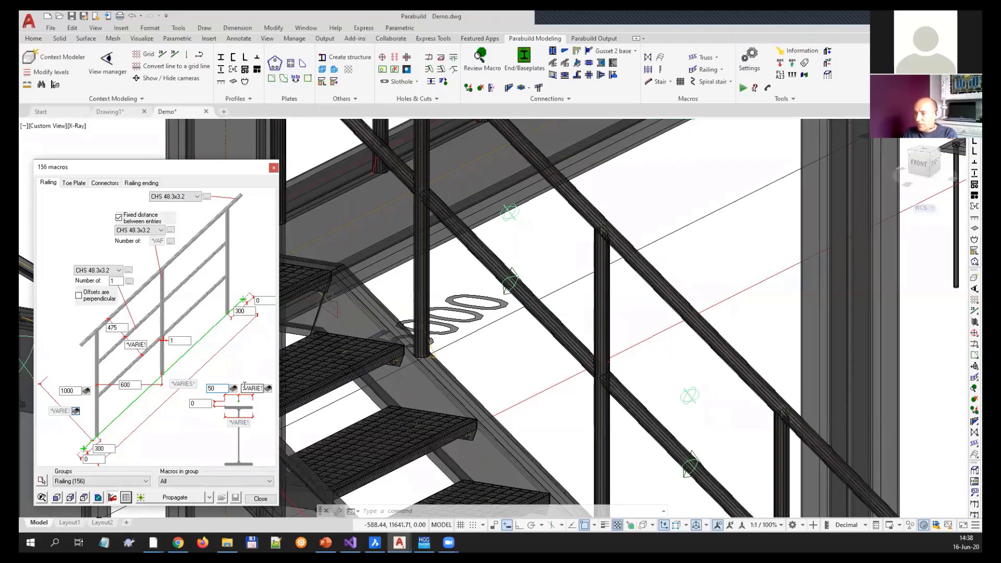
click(244, 386)
text(50)
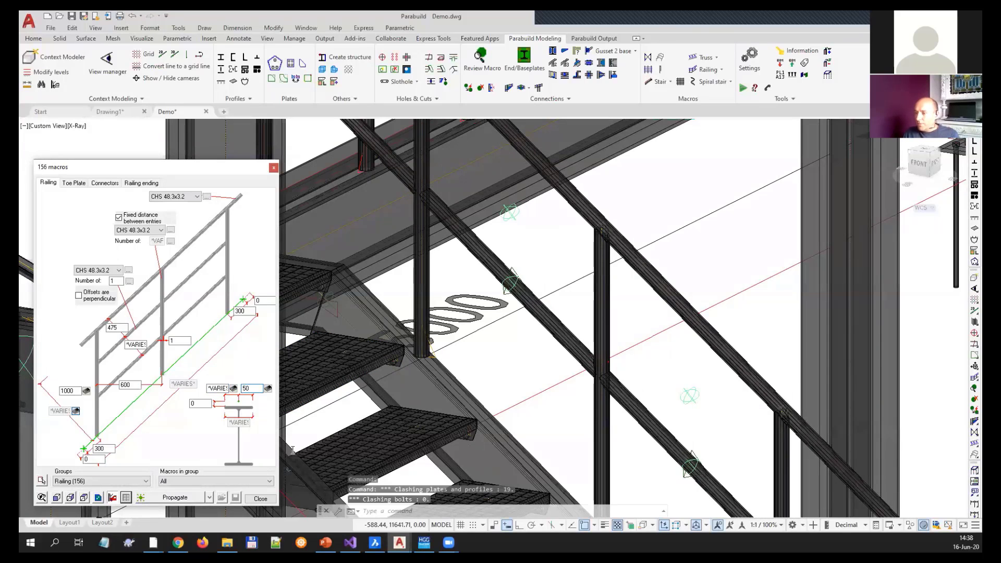
click(264, 499)
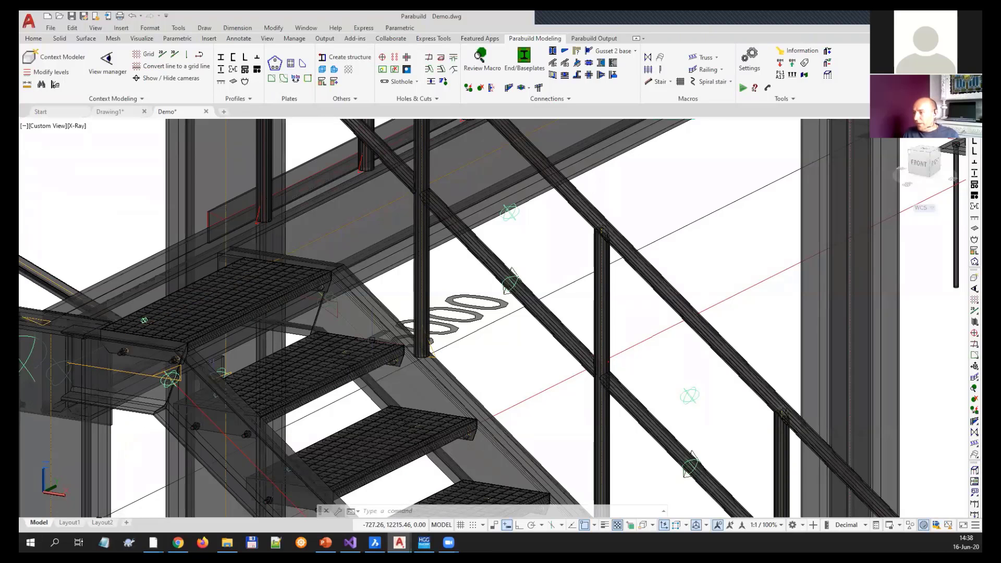
- Connect the uppermost stair railing post to the stair stringer with a Stringer Flange Plate
scroll(381, 307, down, 7)
scroll(402, 336, up, 8)
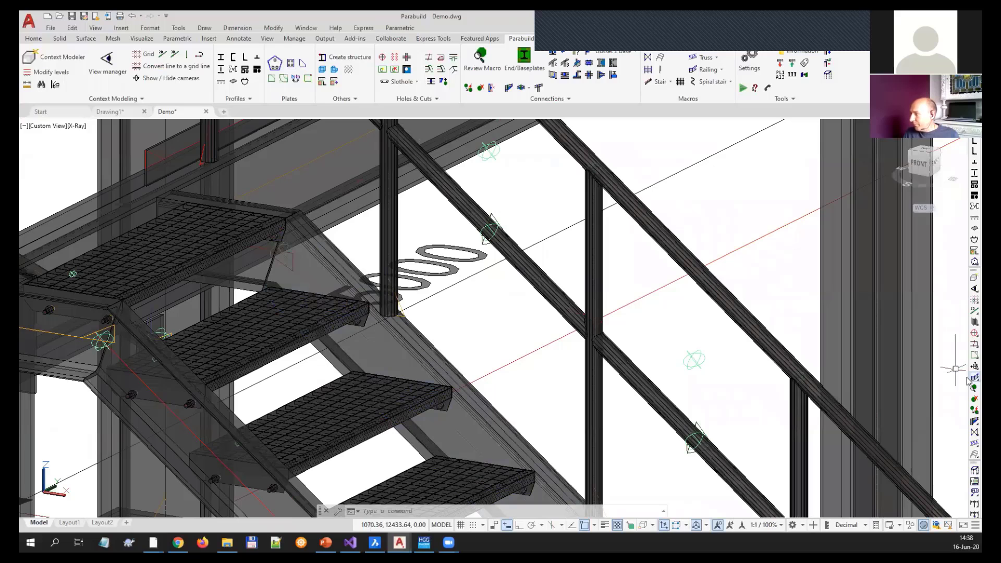
mouse_move(967, 379)
mouse_down()
mouse_move(919, 380)
mouse_move(950, 376)
mouse_up()
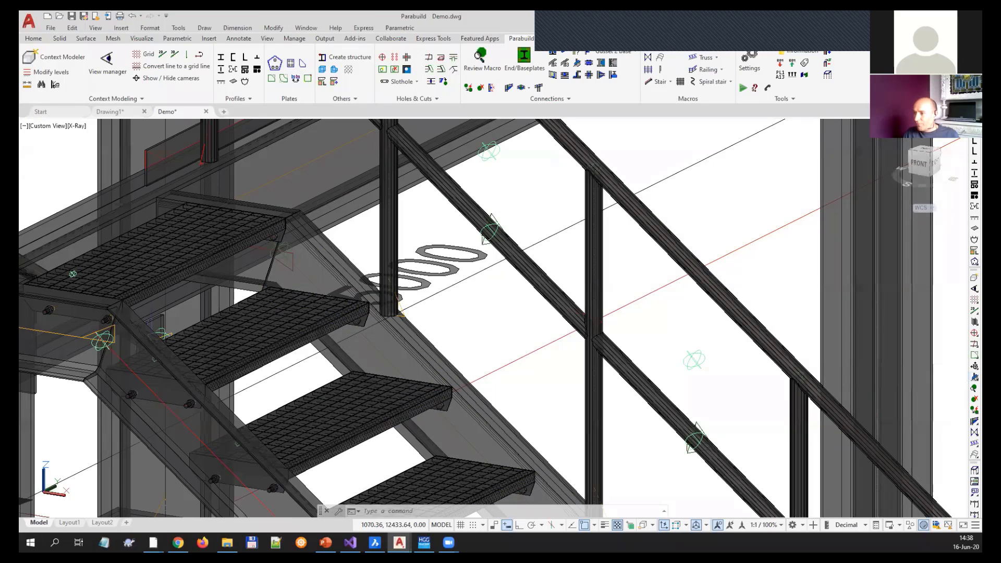
click(415, 324)
click(398, 252)
double_click(492, 309)
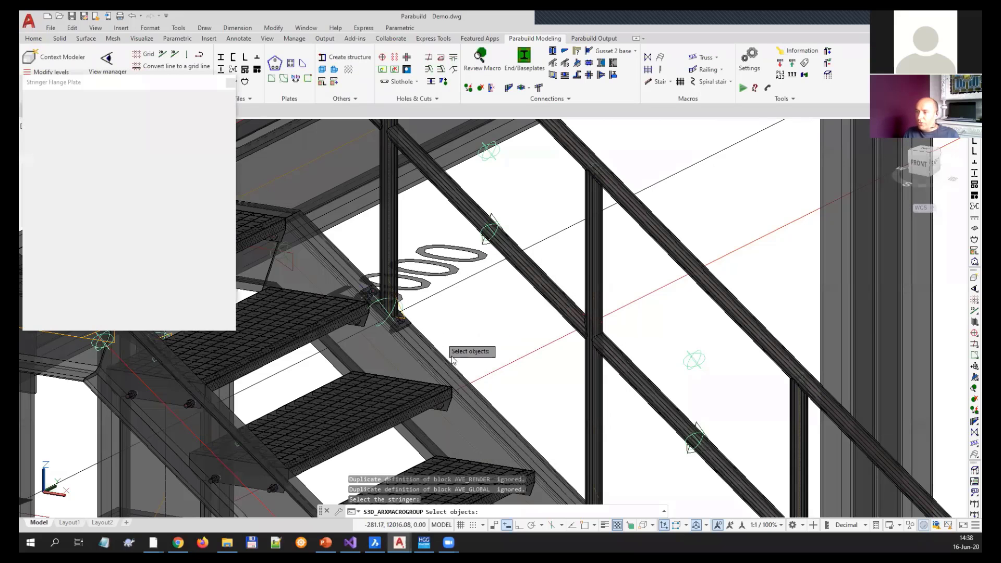
- Propagate the stringer flange plate to the other railing posts on the stair and close its settings
middle_drag(527, 401, 487, 369)
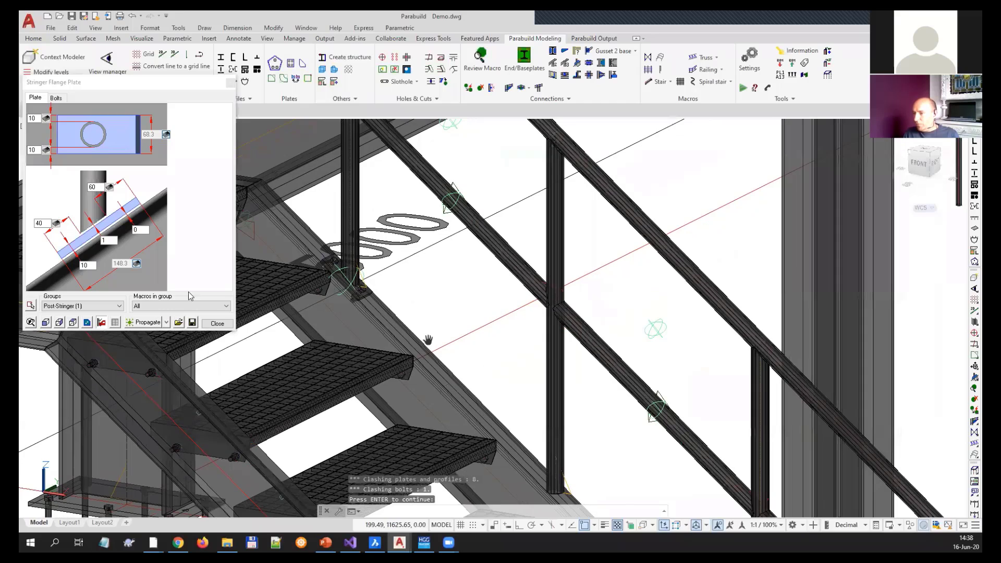
key(Return)
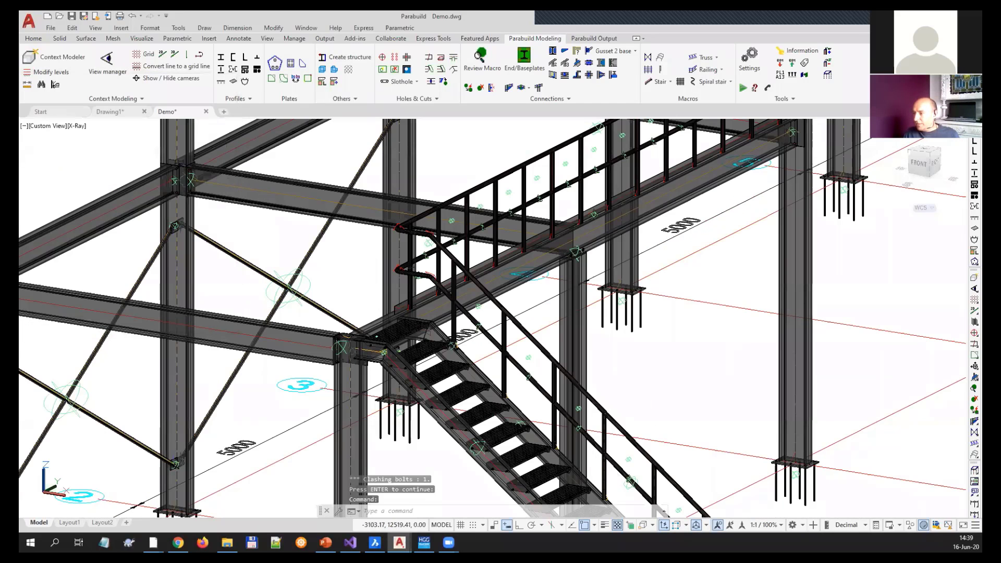
mouse_move(601, 464)
middle_down()
mouse_move(453, 327)
mouse_move(524, 406)
middle_up()
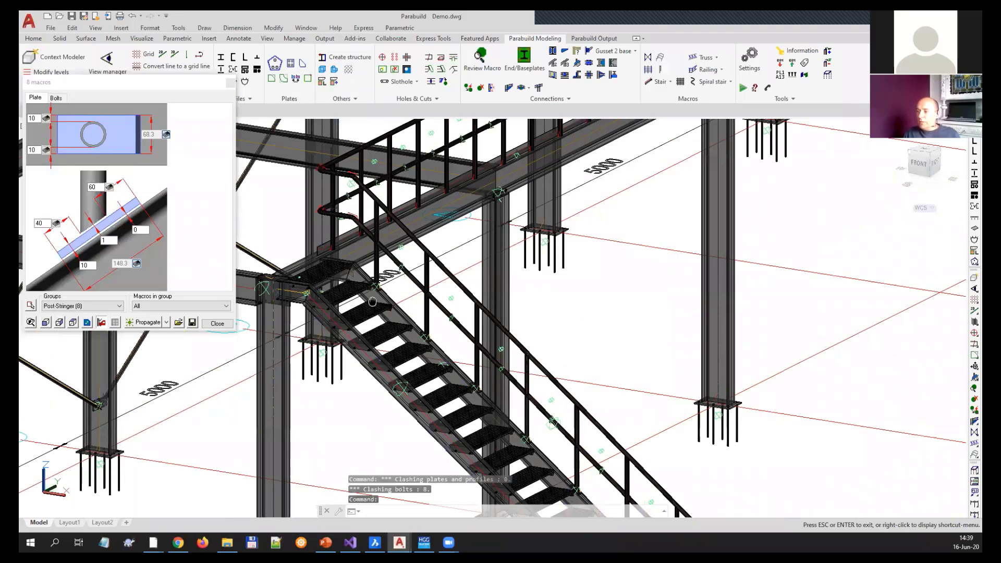
scroll(379, 237, up, 6)
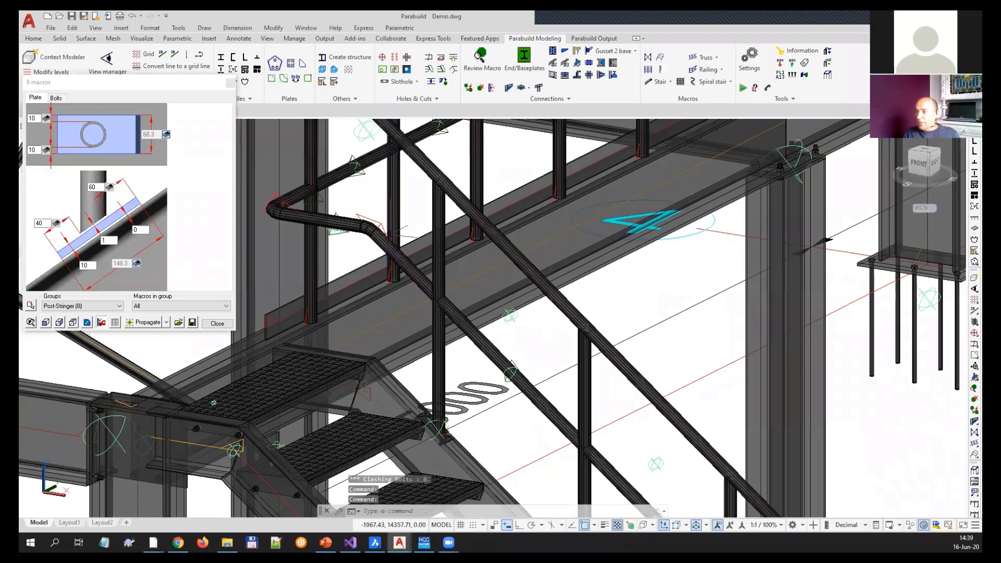
click(217, 323)
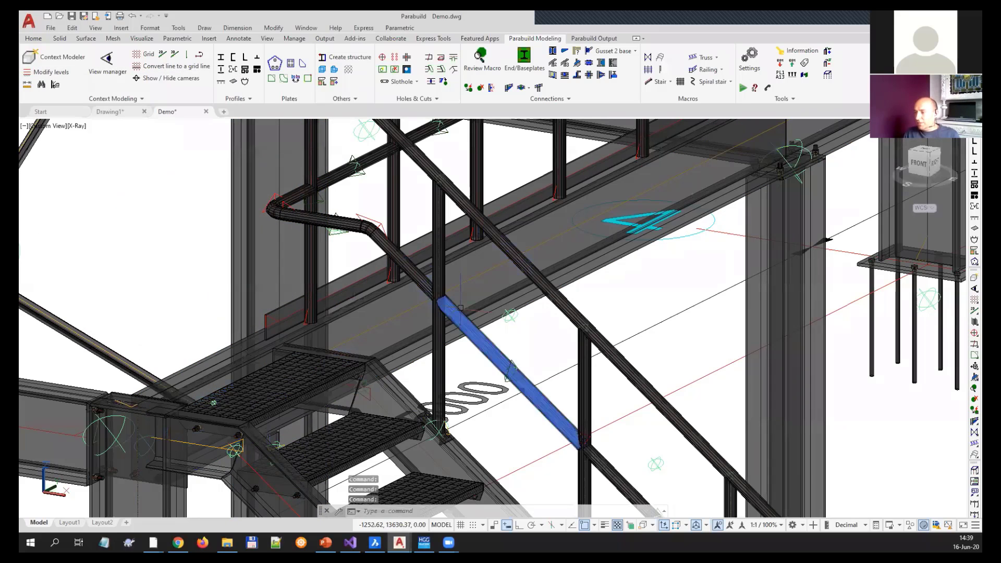
middle_drag(653, 365, 610, 383)
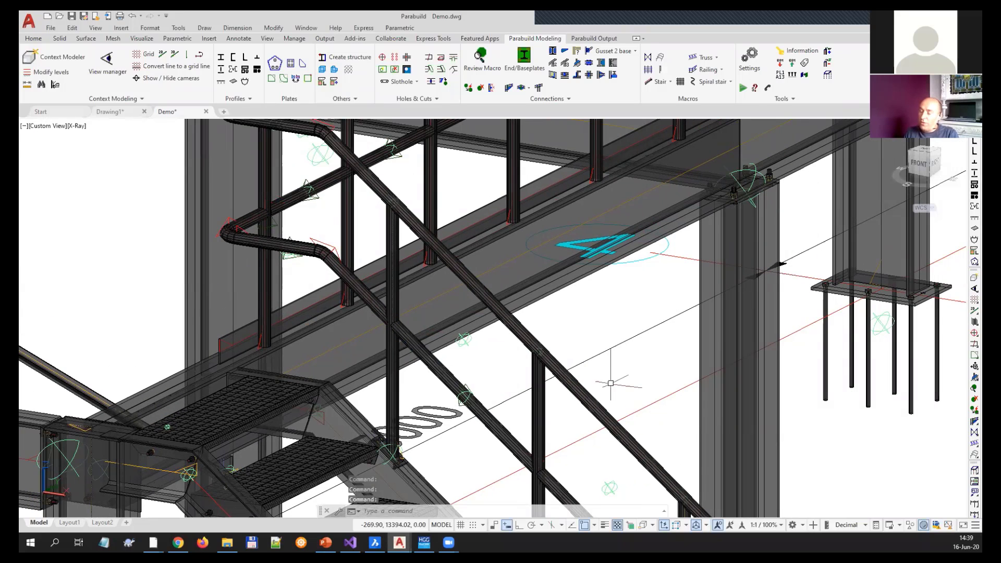
- Connect a mezzanine railing post to the edge beam beside the stair with a Stringer Flange Plate
click(974, 377)
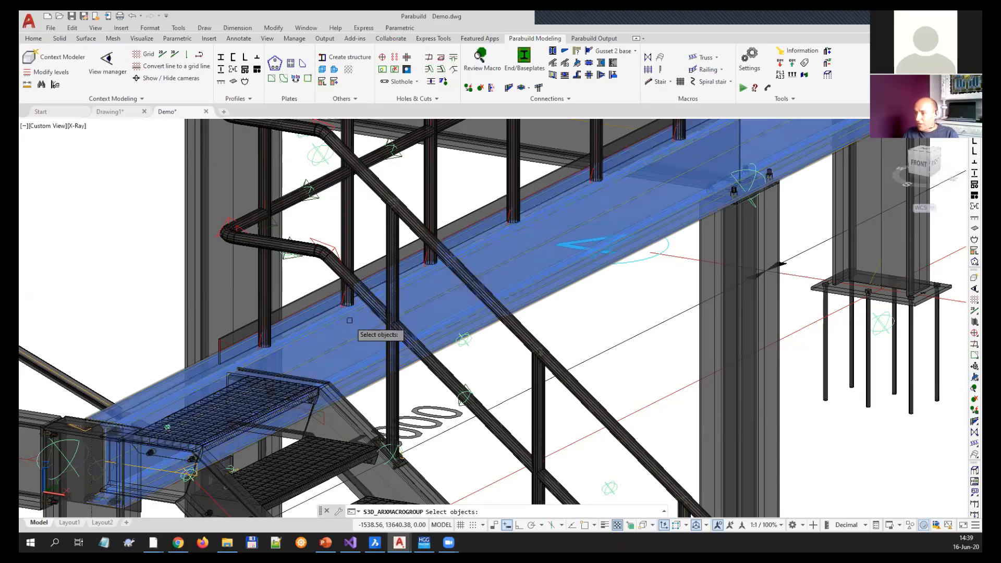
click(356, 315)
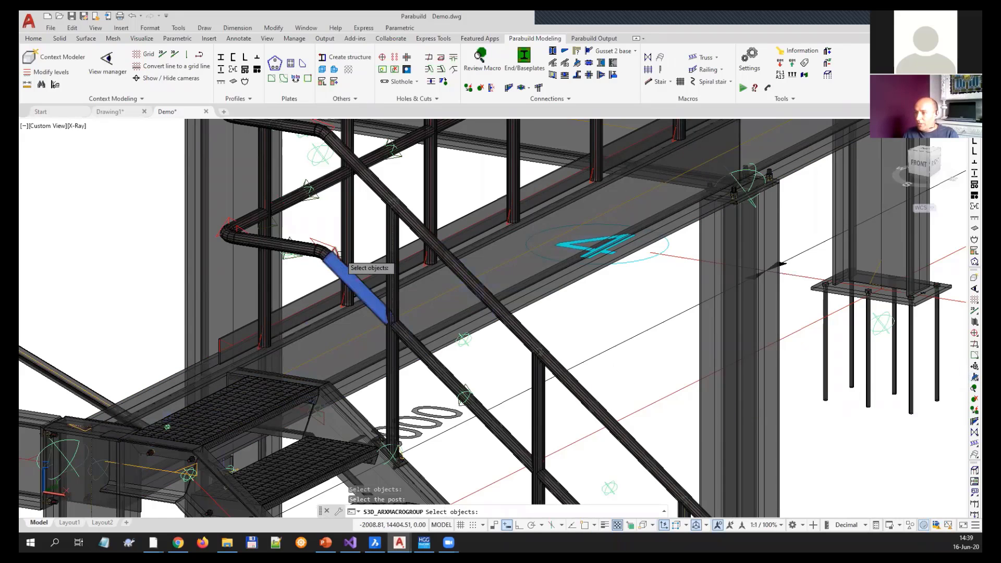
click(341, 268)
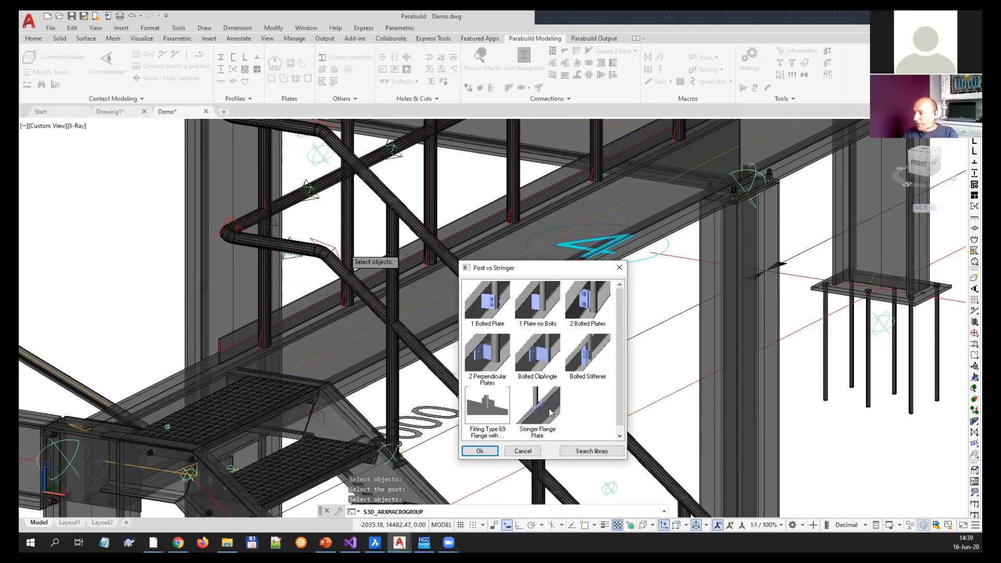
double_click(549, 408)
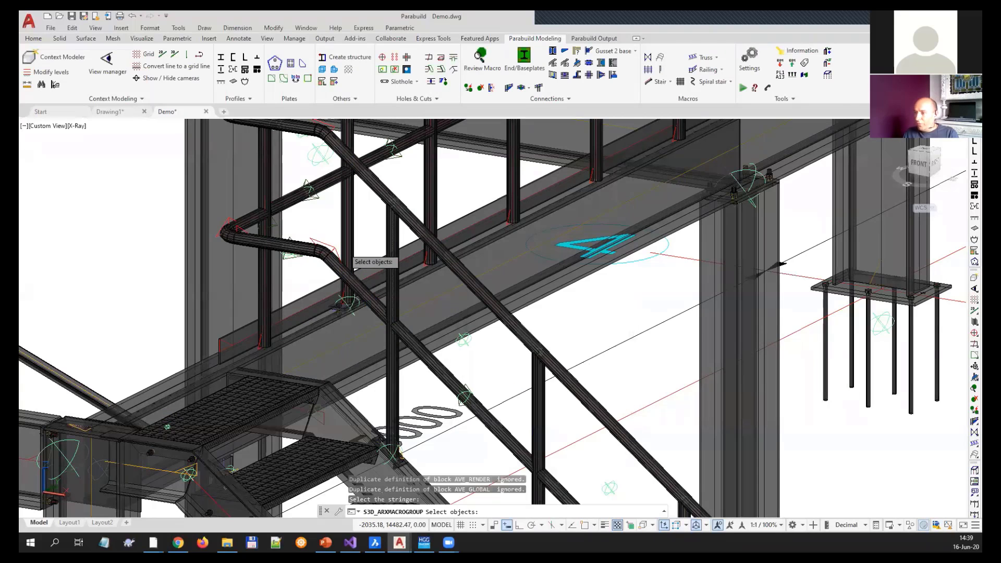
- Propagate the stringer flange plate to the other mezzanine railing posts and close its settings
click(188, 320)
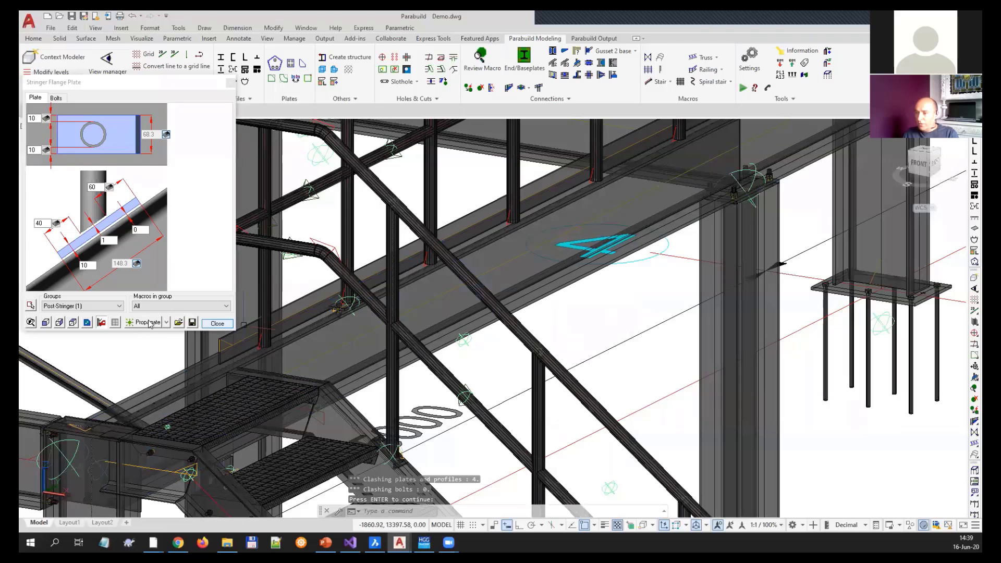
click(219, 325)
key(Return)
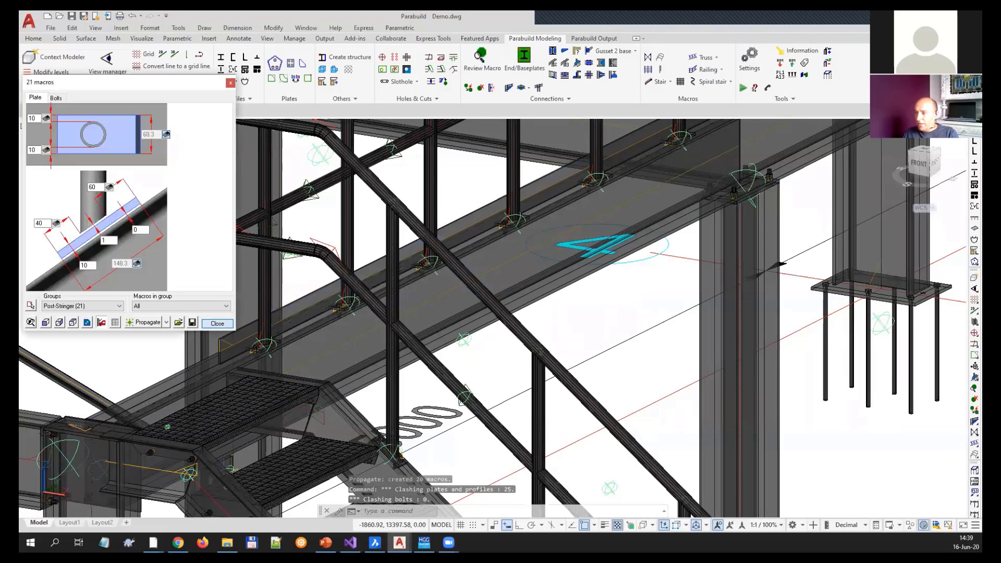
click(218, 323)
- Raise the mezzanine by increasing the height of level lvl1 above World (WCS) and confirm the level change
scroll(231, 439, down, 5)
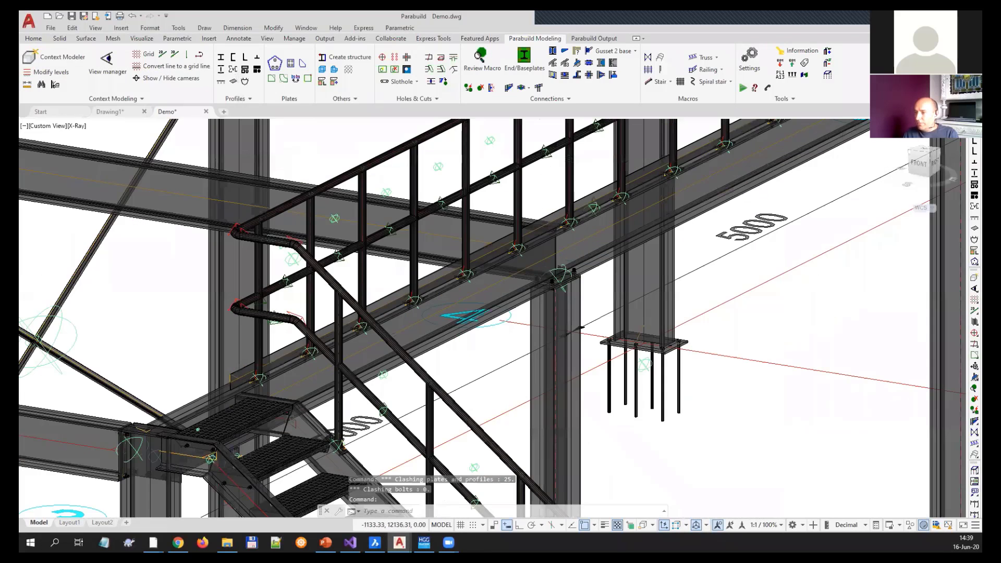
middle_drag(307, 208, 277, 316)
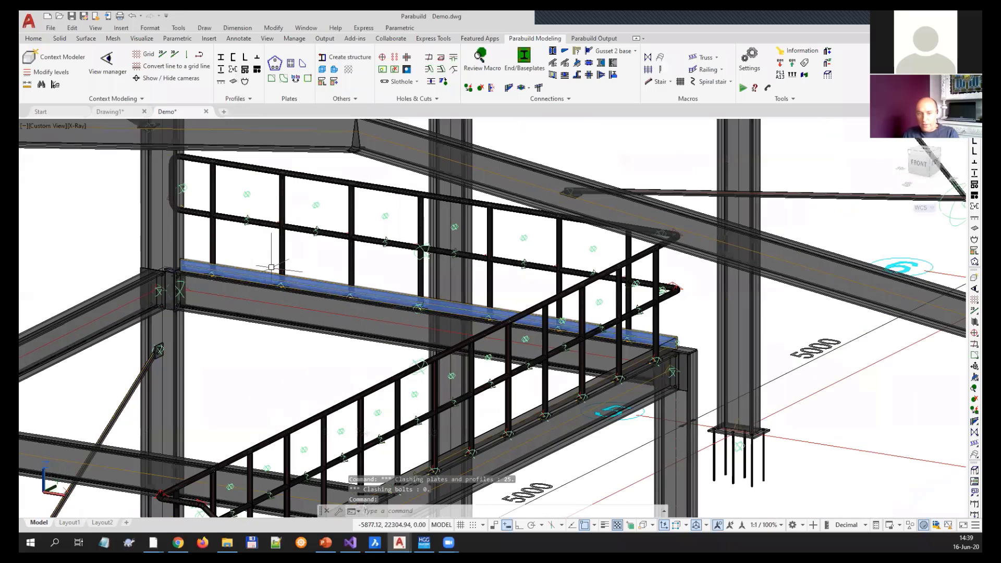
scroll(279, 255, down, 3)
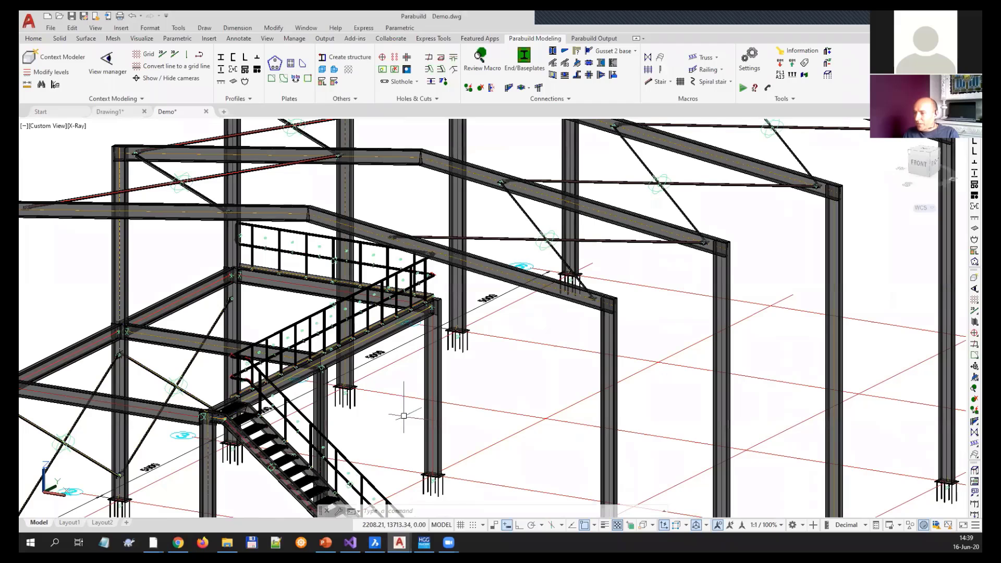
scroll(403, 416, down, 4)
scroll(307, 397, up, 1)
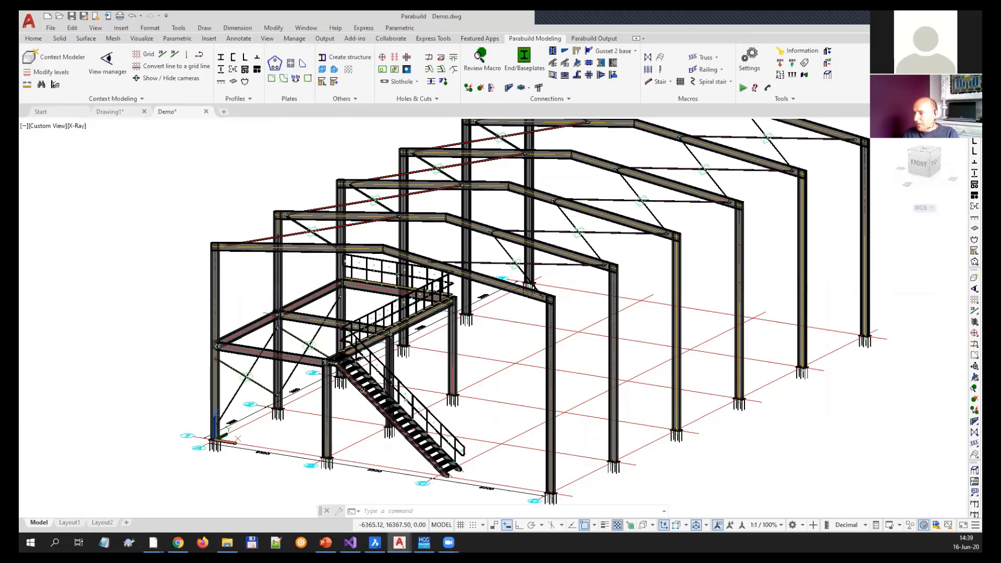
scroll(285, 332, up, 2)
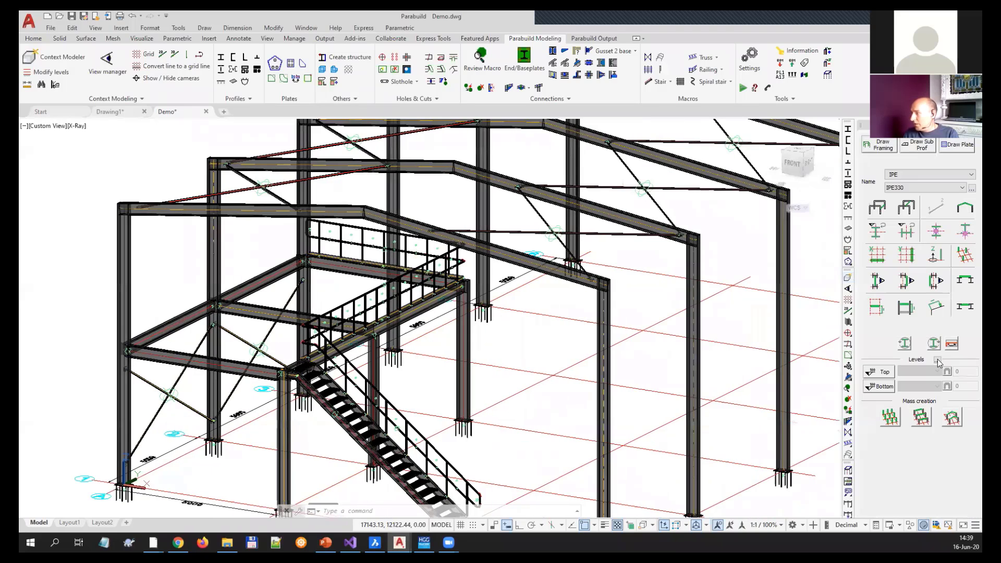
click(938, 361)
click(489, 228)
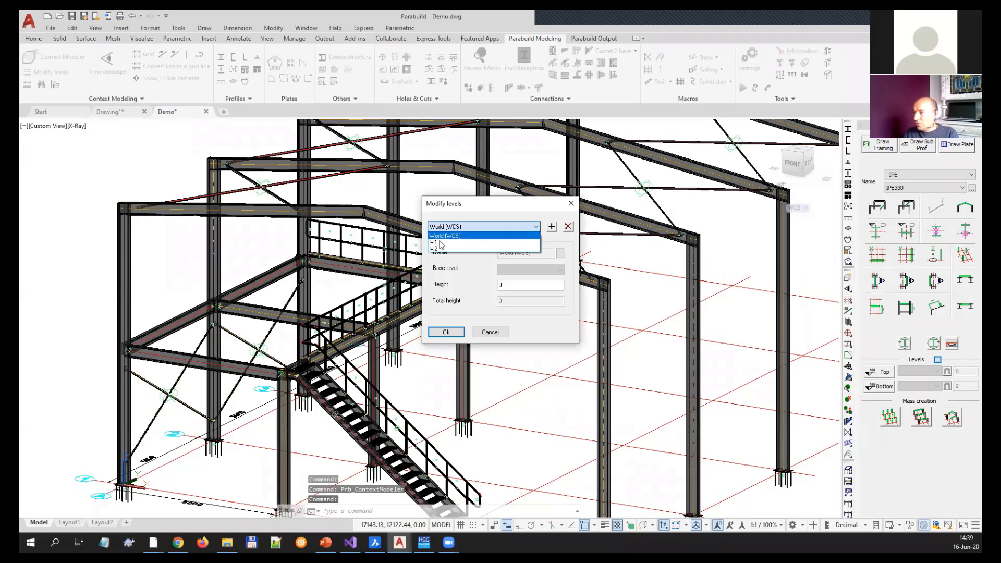
click(485, 241)
click(500, 285)
double_click(497, 285)
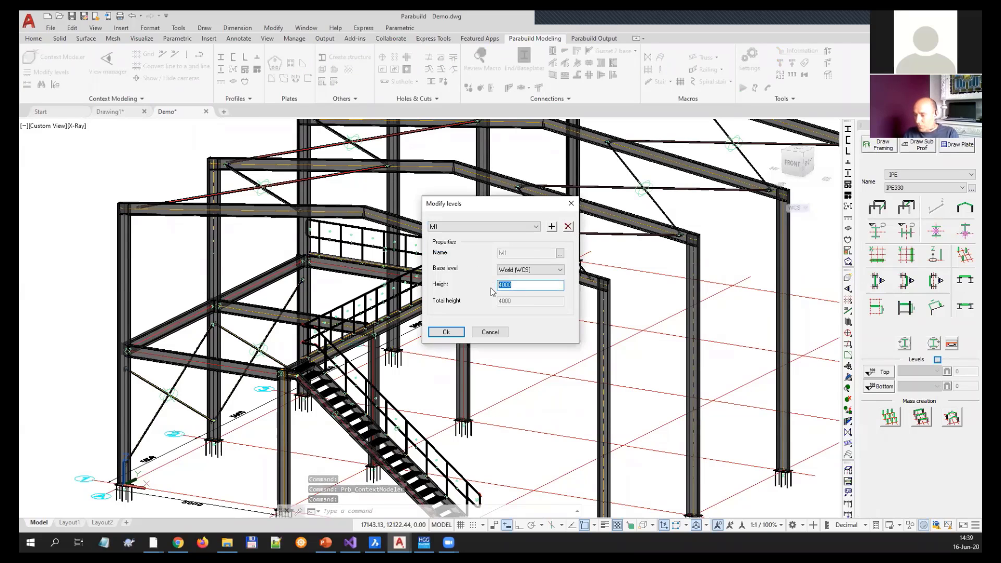
text(500)
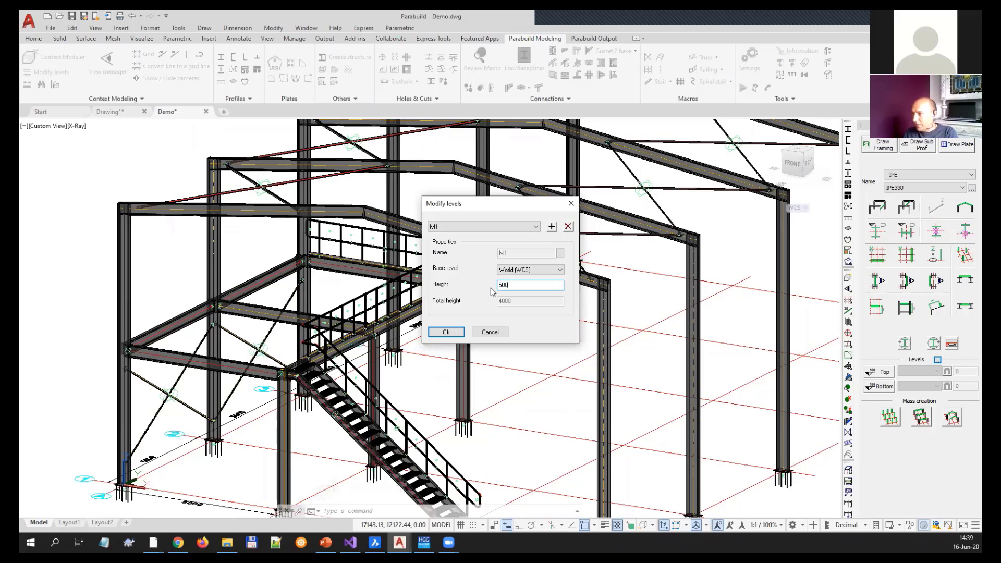
click(446, 332)
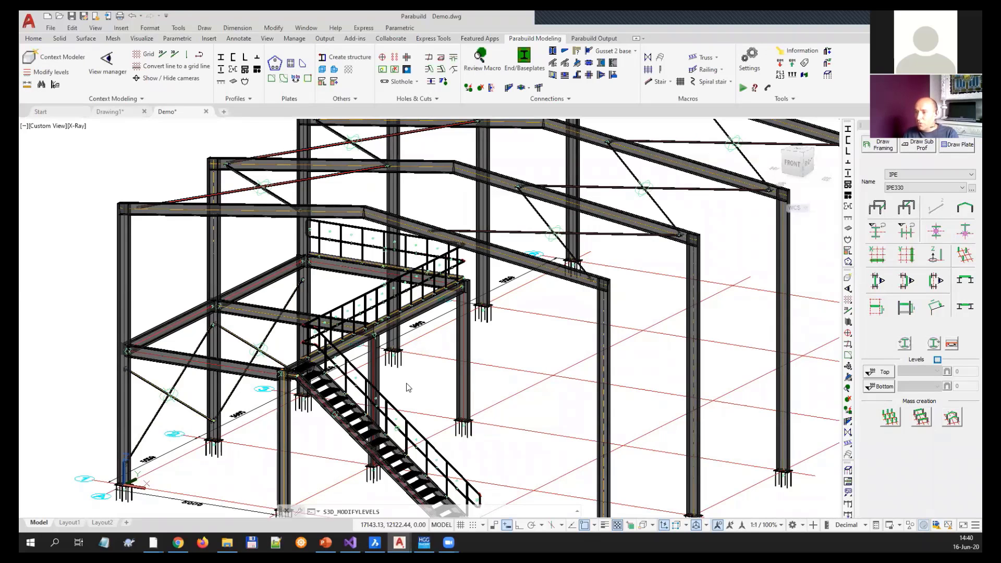
- Examine the mezzanine beams, bracings, railings and stair down to its lowest treads after the level change
middle_drag(251, 283, 289, 303)
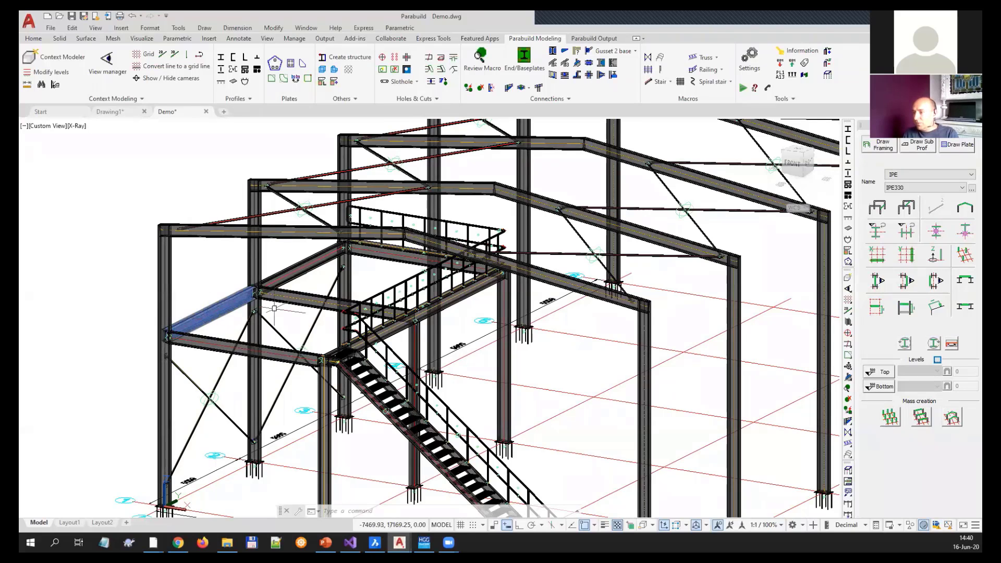
middle_drag(398, 351, 362, 341)
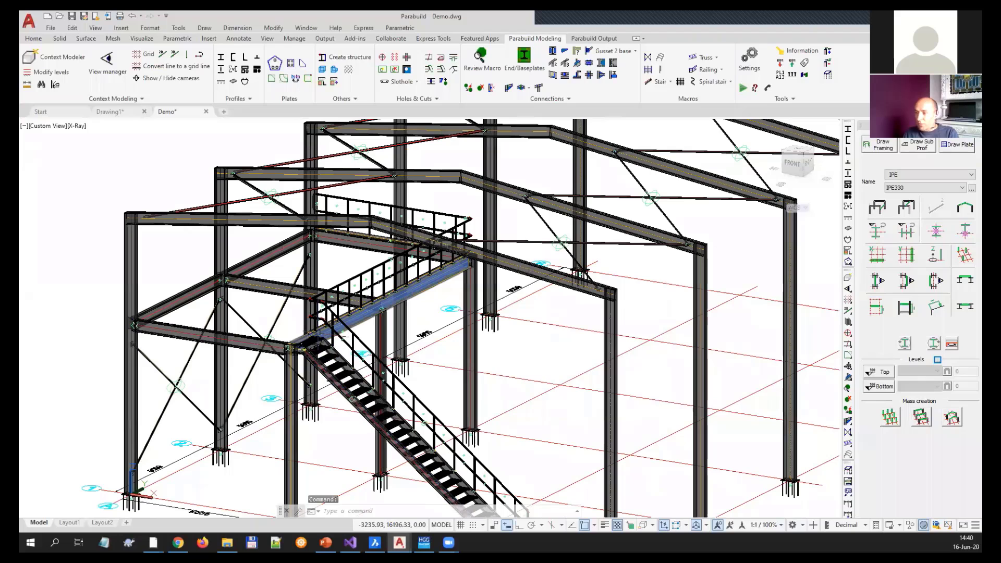
scroll(314, 334, up, 2)
scroll(316, 320, up, 1)
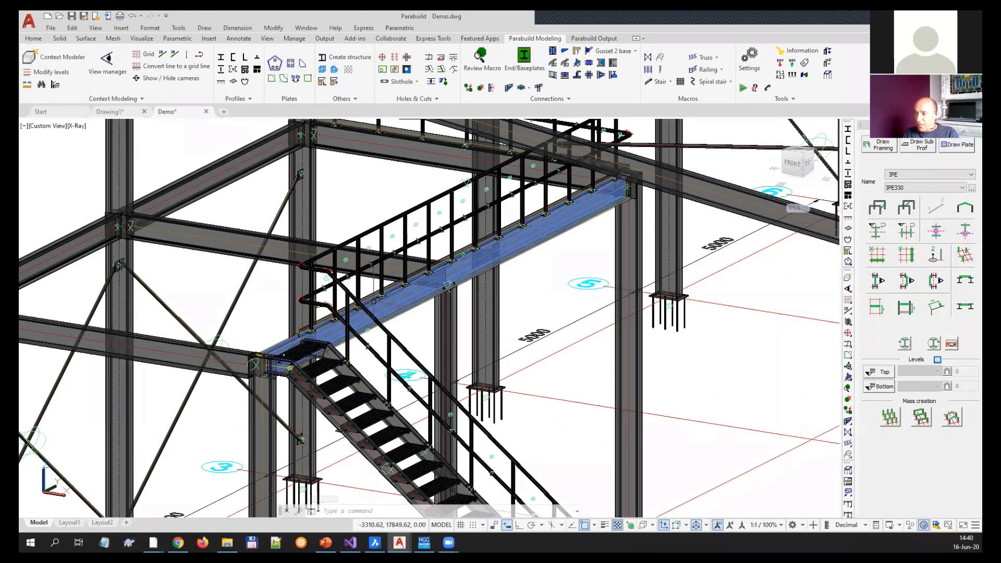
scroll(369, 309, up, 3)
scroll(369, 309, down, 5)
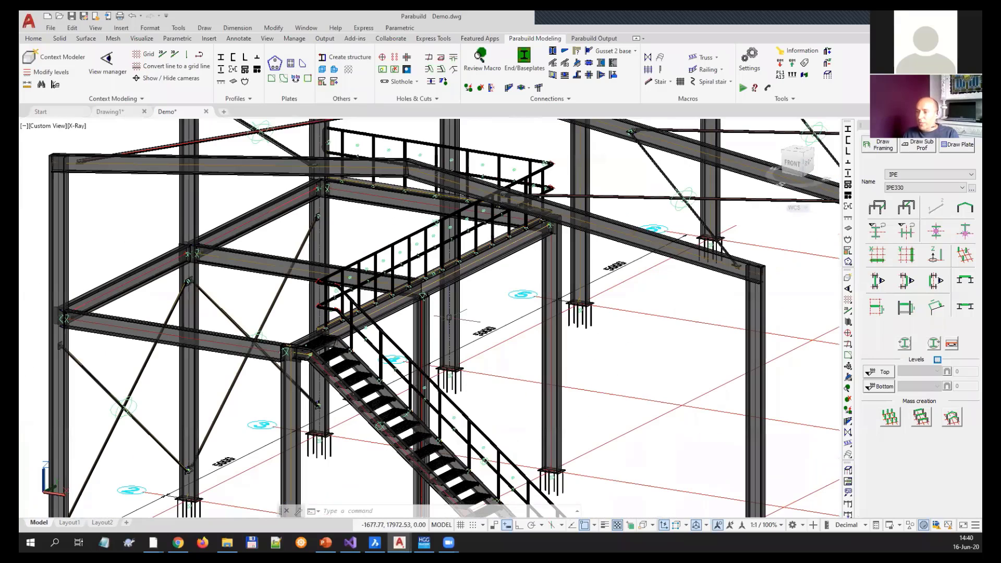
middle_drag(448, 317, 403, 342)
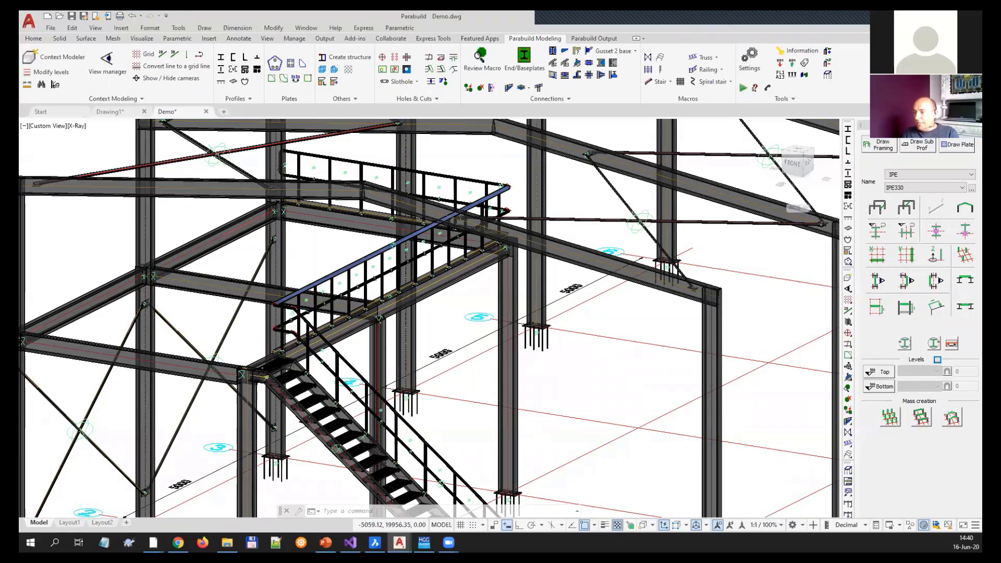
scroll(300, 281, down, 2)
middle_drag(402, 445, 301, 368)
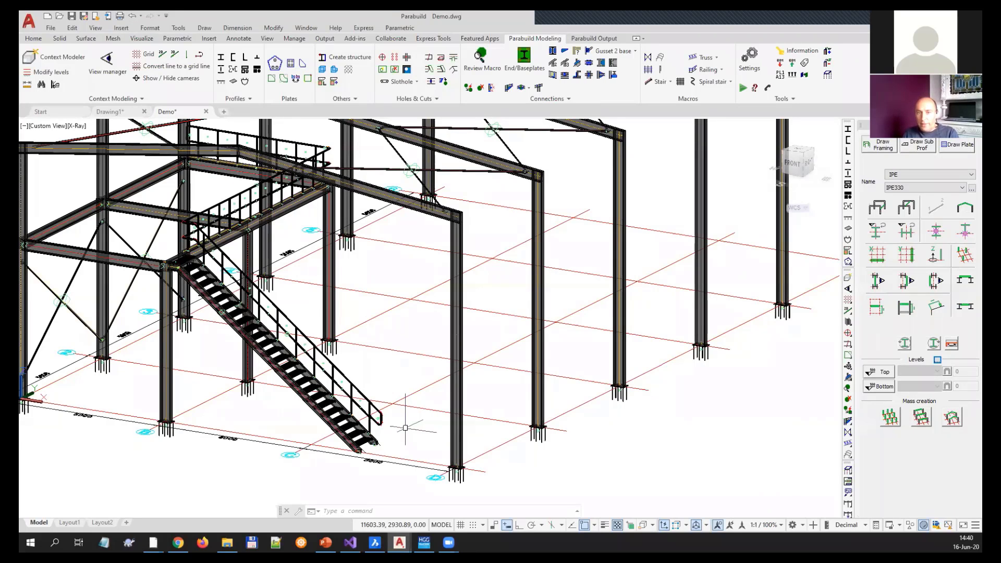
middle_drag(397, 405, 331, 452)
scroll(350, 404, up, 8)
scroll(331, 453, down, 6)
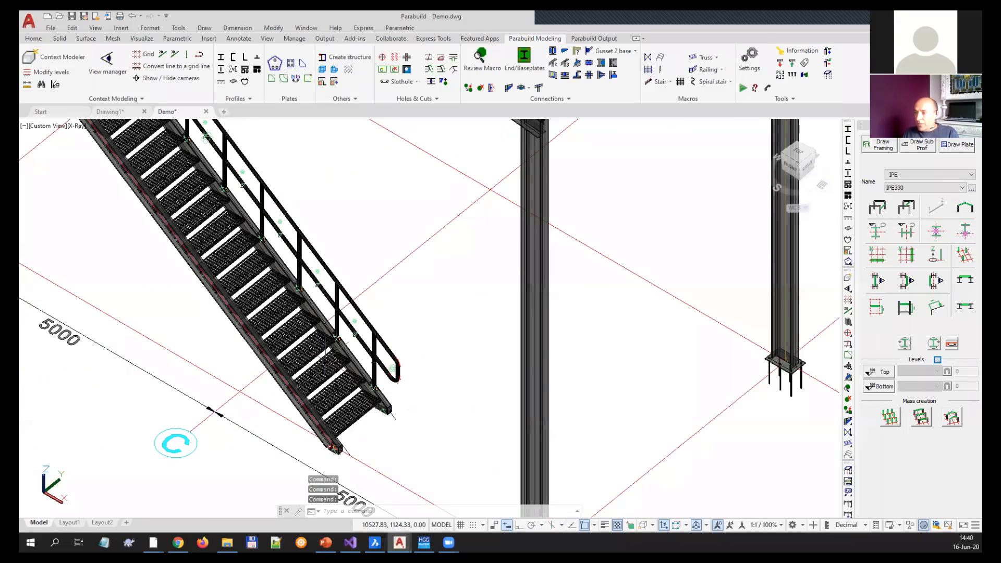
scroll(245, 334, up, 5)
scroll(245, 334, down, 5)
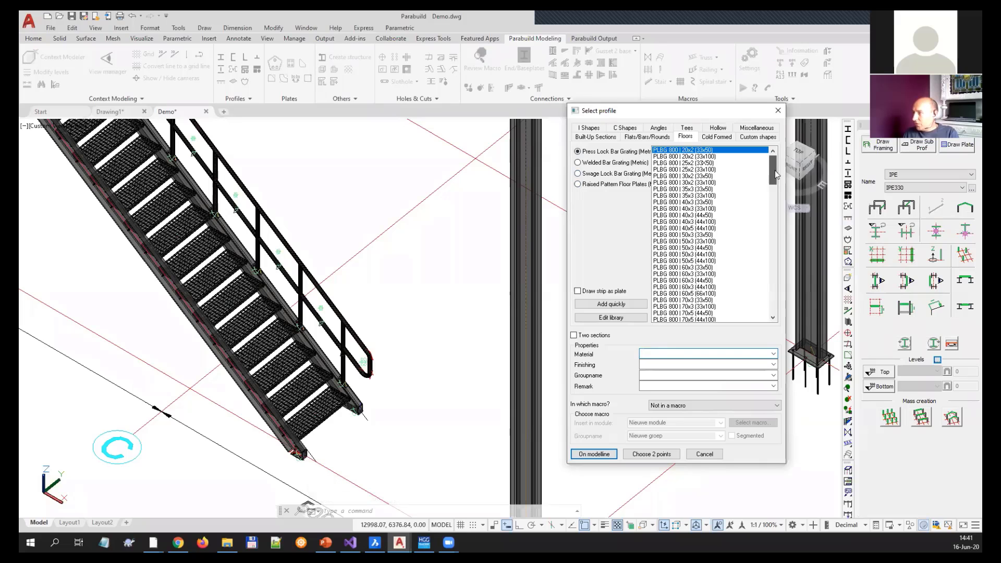
- Browse the metric Press Lock Bar Grating floor profiles through the PLBG 900 sizes to PLBG 900 | 70x5 (66x100)
drag(770, 176, 767, 271)
drag(762, 231, 762, 196)
click(673, 203)
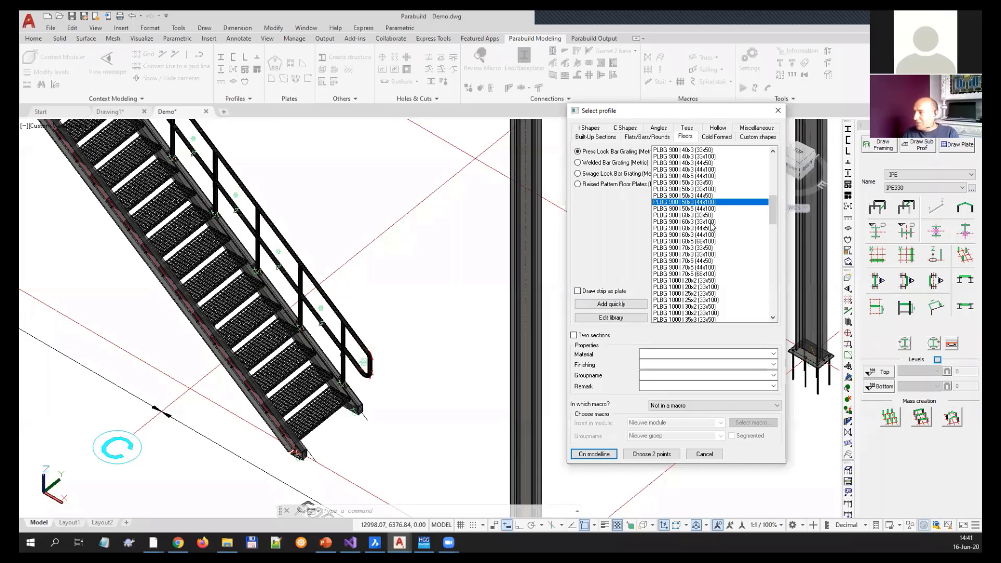
click(702, 250)
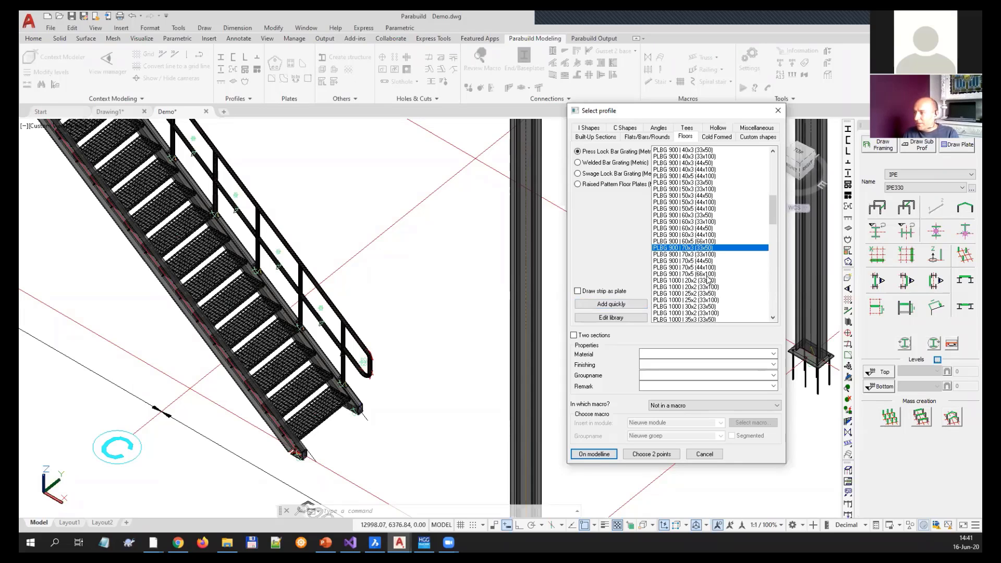
click(707, 275)
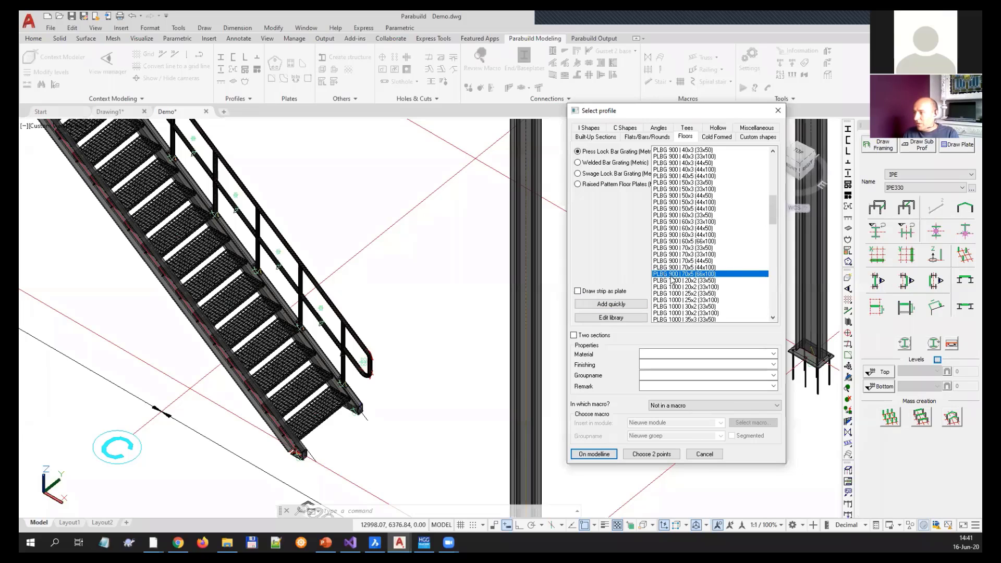
- Review the bar dimensions in the grating wizard for a 900 wide grating and cancel without adding a profile
click(597, 308)
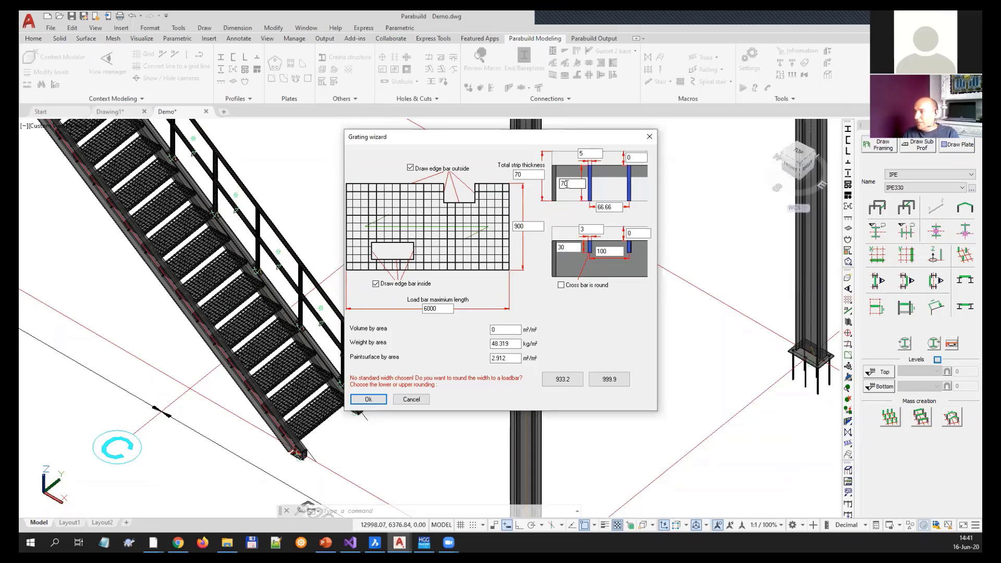
click(587, 153)
click(412, 399)
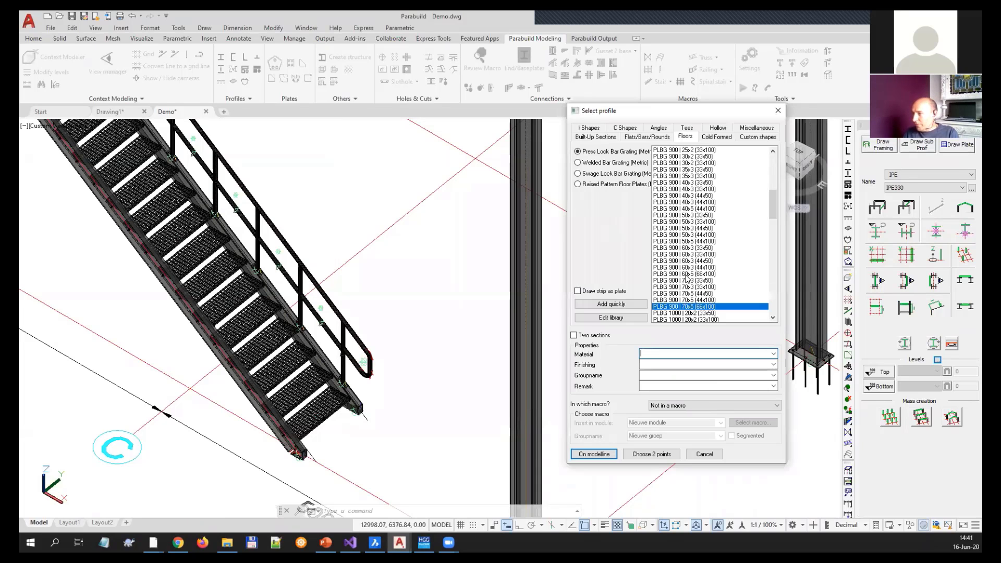
- Place a PLBG 900 | 60x5 (66x100) floor grating between two points beside the foot of the stair
click(651, 454)
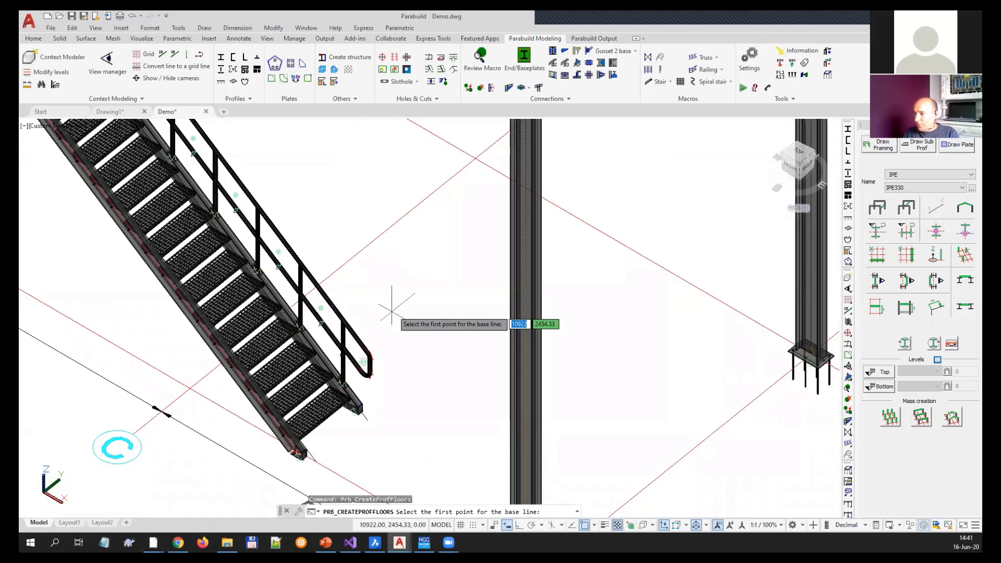
click(399, 296)
click(419, 421)
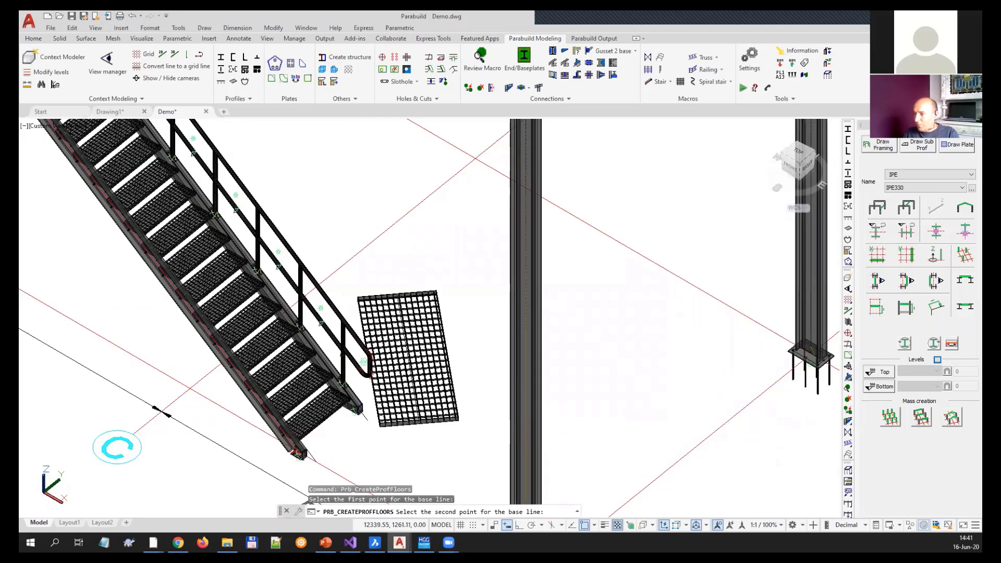
middle_drag(378, 405, 409, 380)
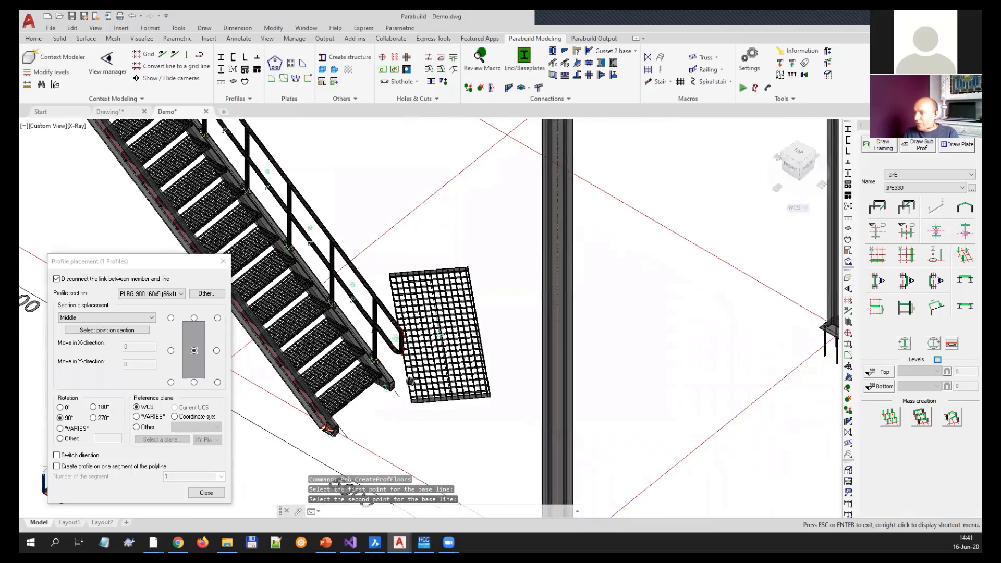
- Inspect the bars of the floor grating placed beside the stair foot and close its profile placement settings
scroll(410, 380, up, 5)
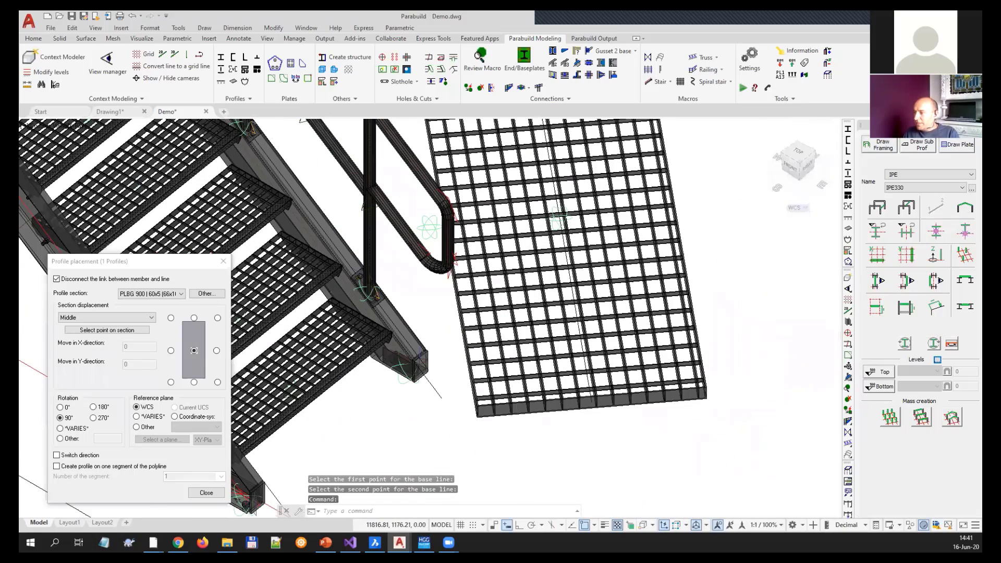
scroll(475, 353, up, 3)
scroll(502, 398, down, 4)
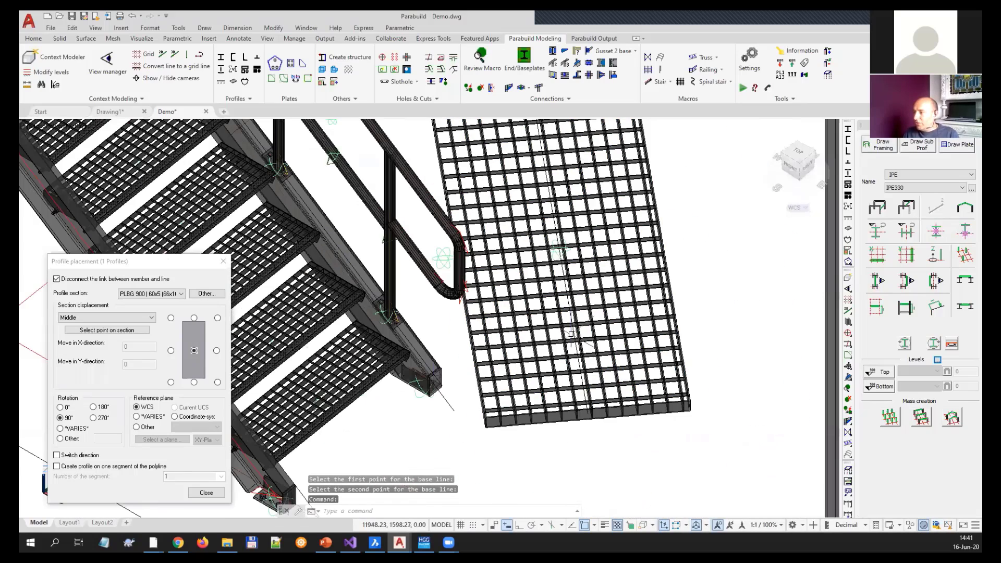
click(573, 332)
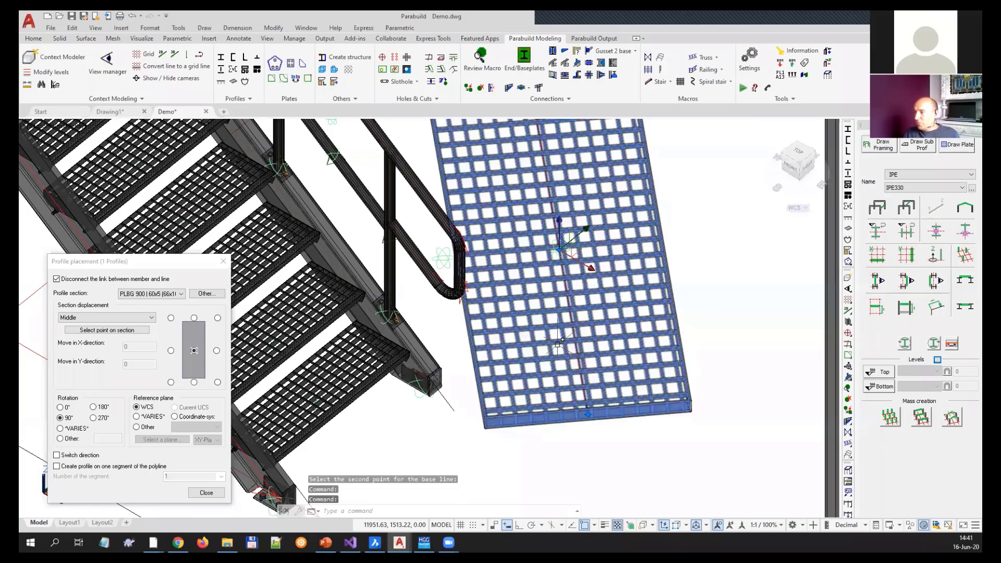
middle_drag(547, 366, 568, 372)
scroll(570, 371, down, 2)
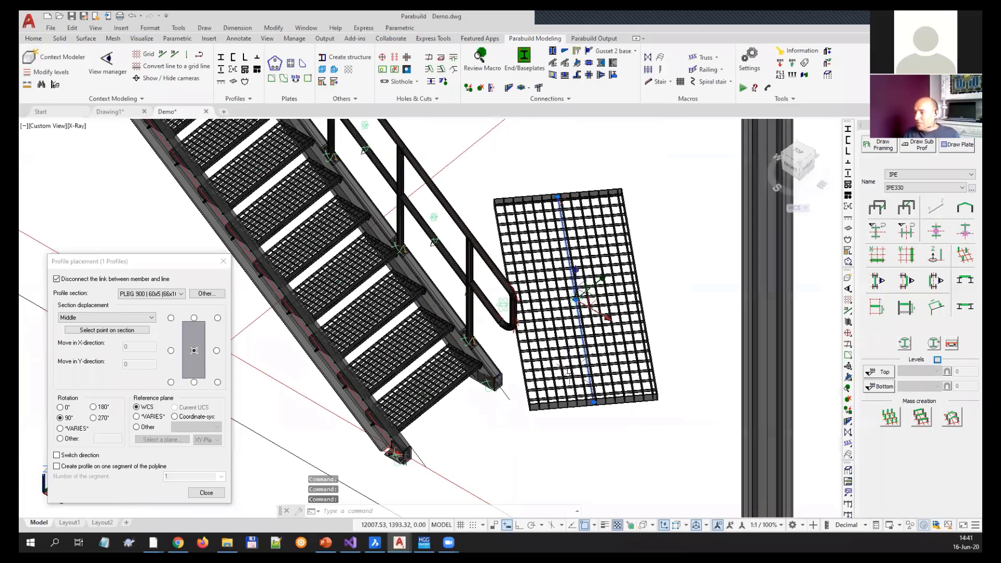
key(Escape)
click(562, 364)
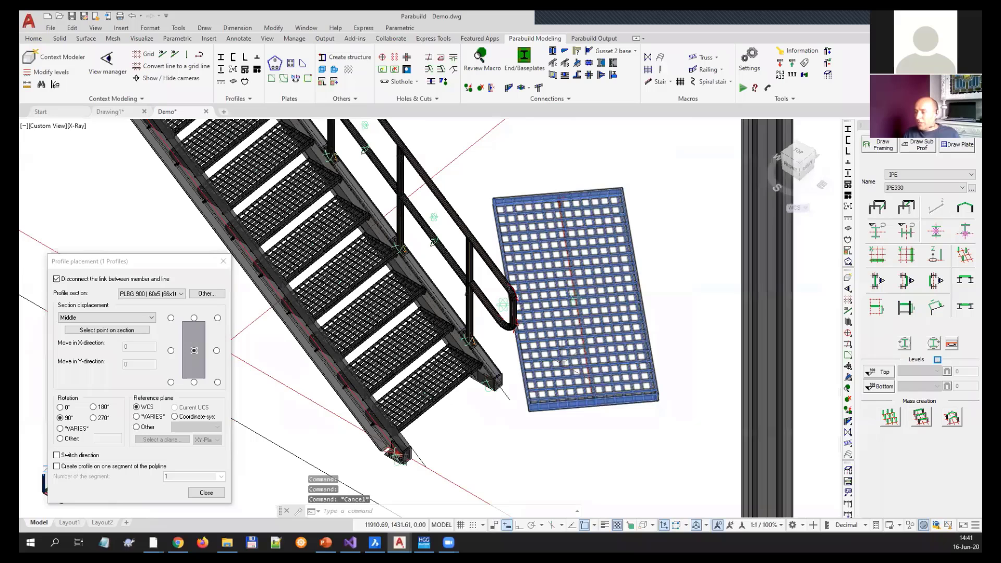
key(Escape)
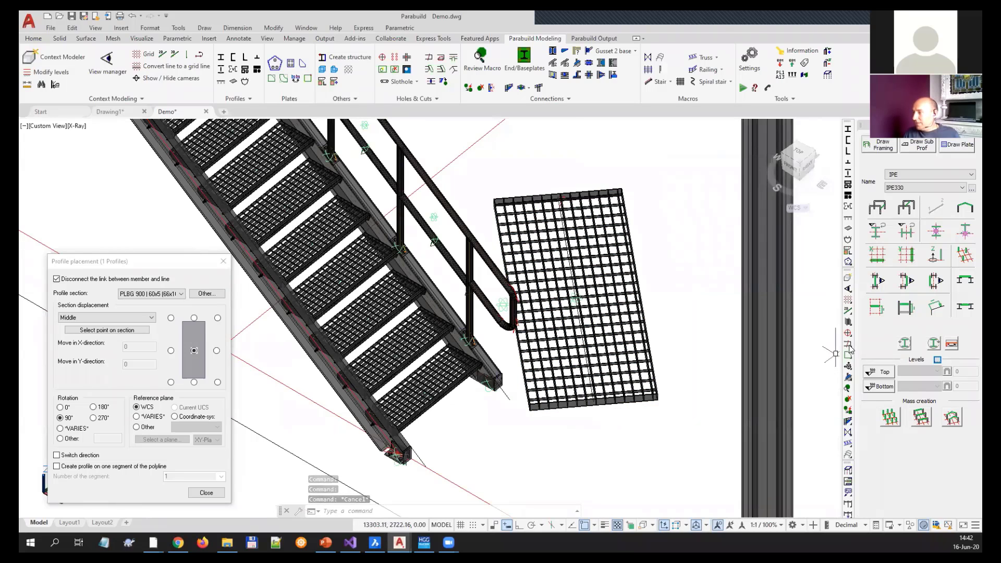
drag(848, 344, 730, 371)
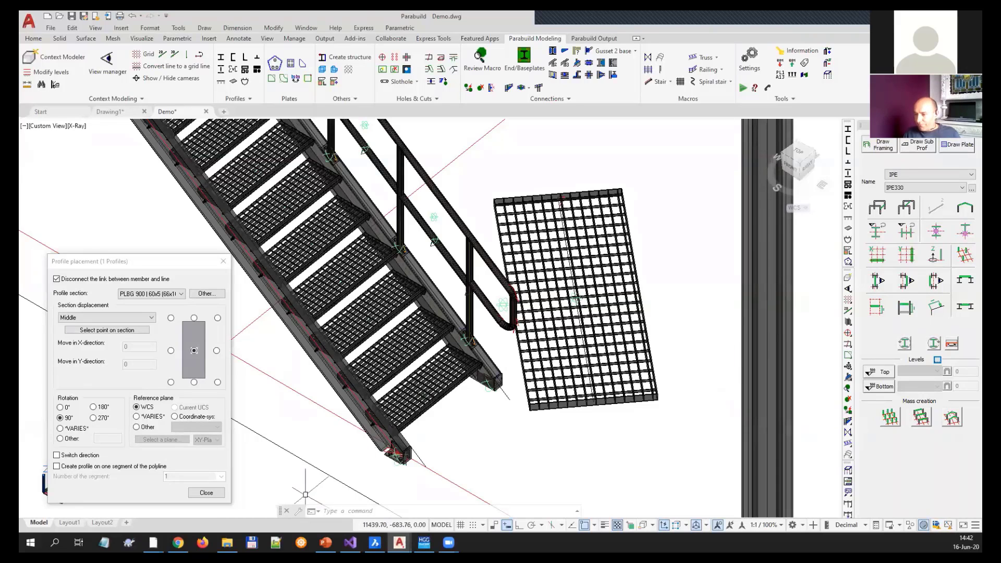
click(206, 493)
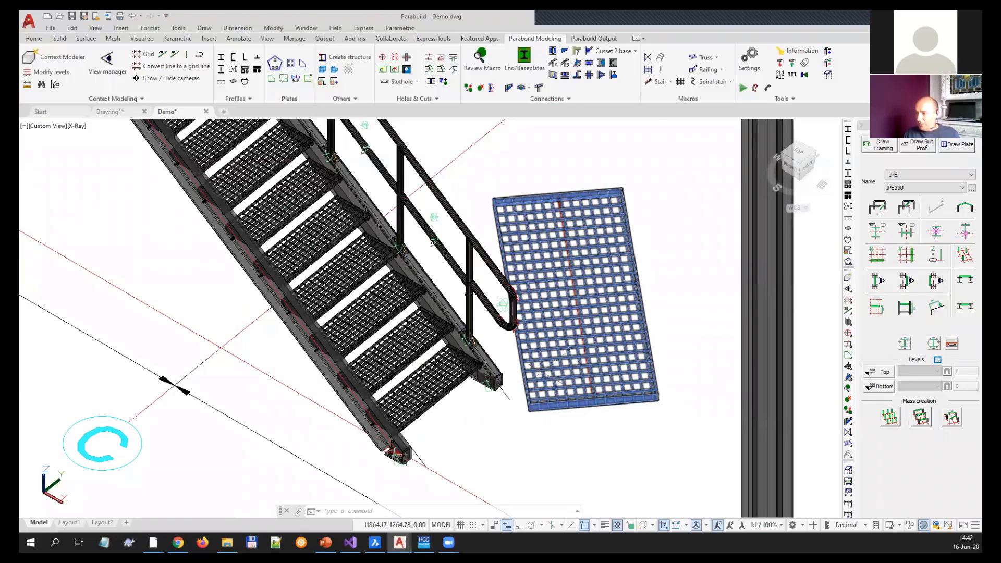
- Open the visibility manager and set the grating visibility to Span Symbol
scroll(542, 372, up, 2)
scroll(542, 348, up, 2)
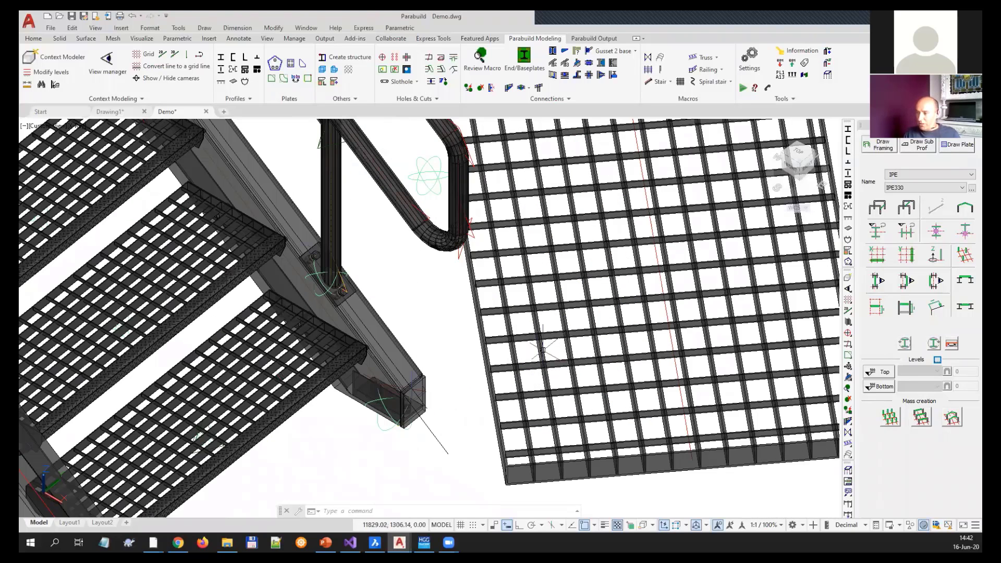
scroll(542, 350, down, 2)
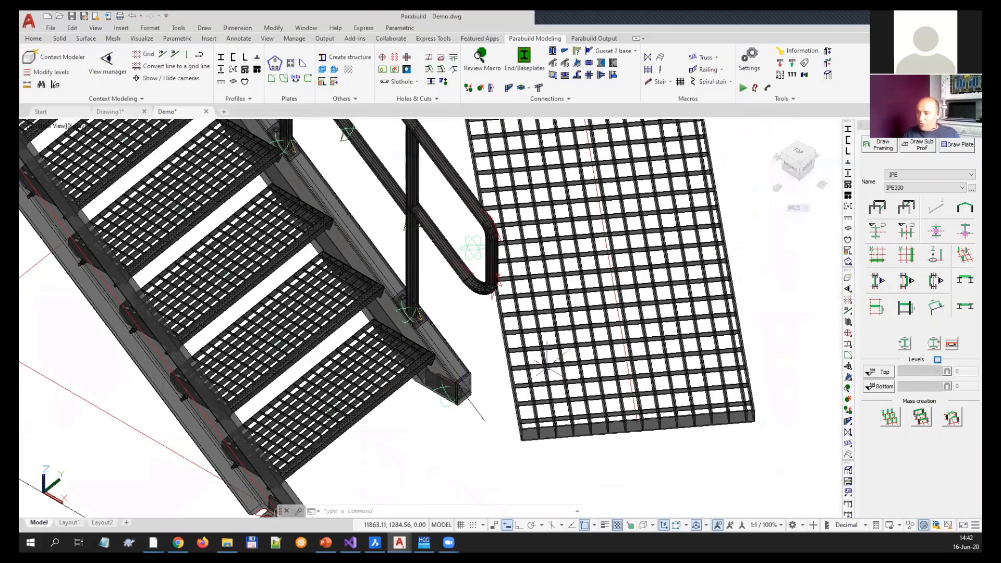
scroll(546, 364, down, 3)
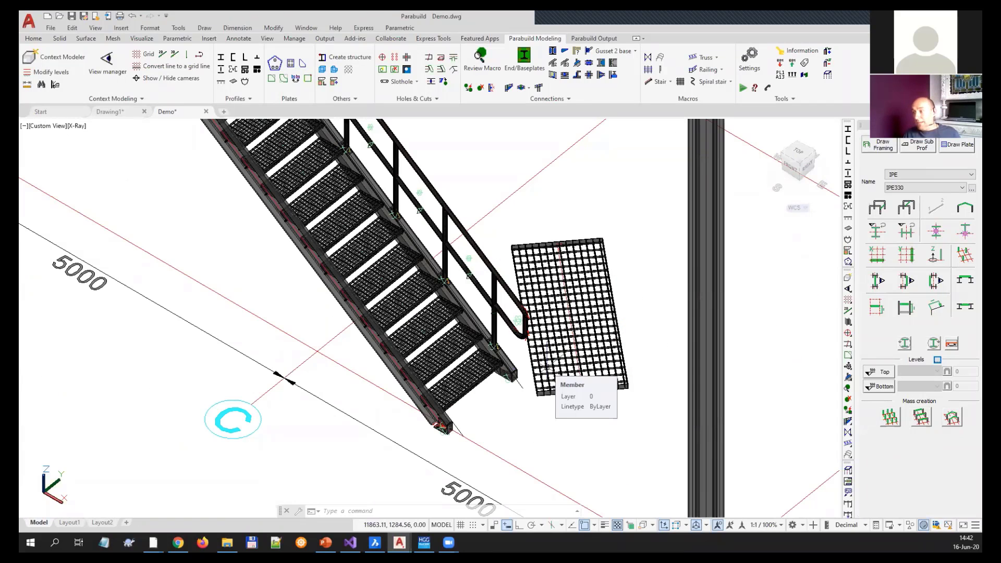
click(540, 363)
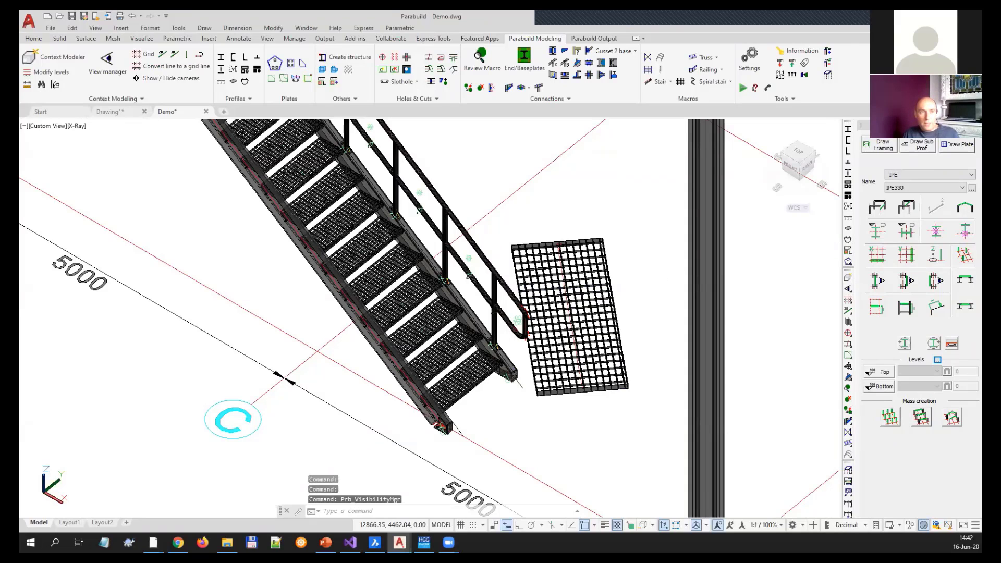
drag(589, 338, 842, 339)
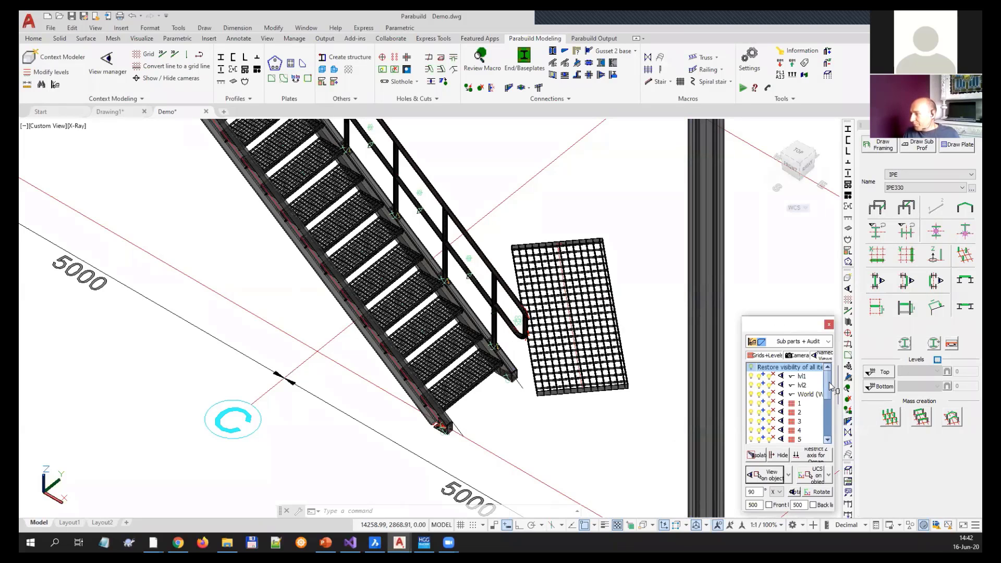
drag(830, 385, 836, 431)
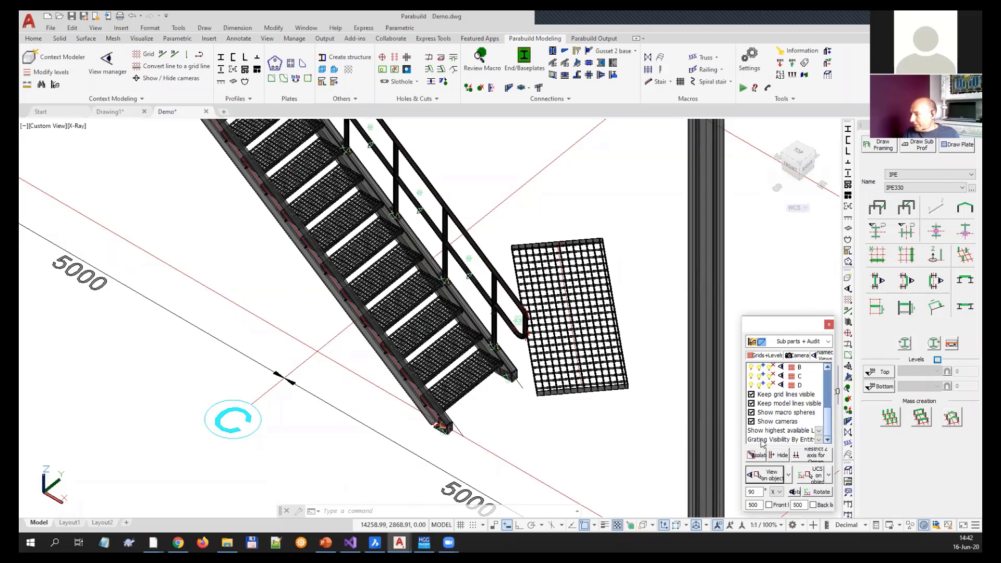
click(818, 441)
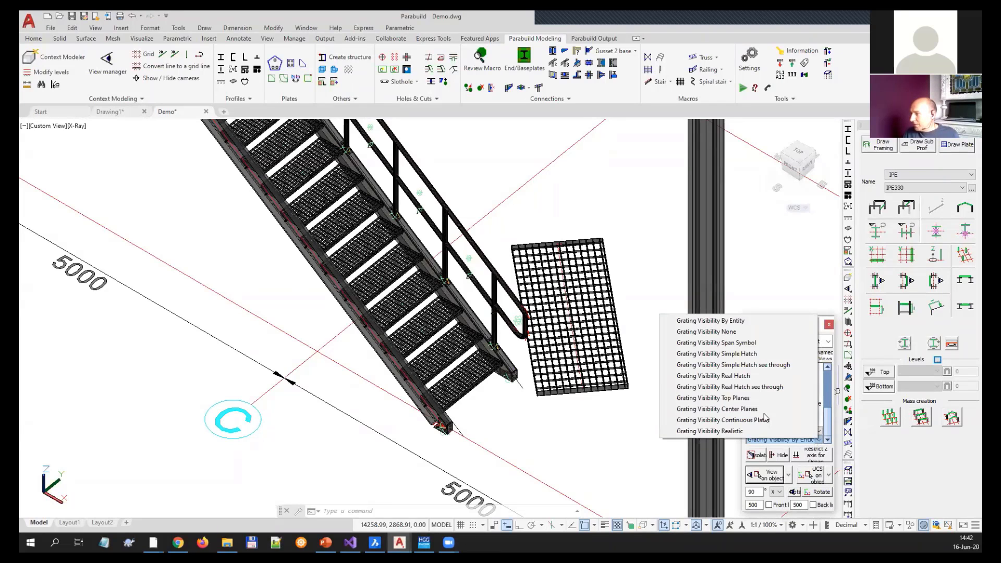
click(733, 343)
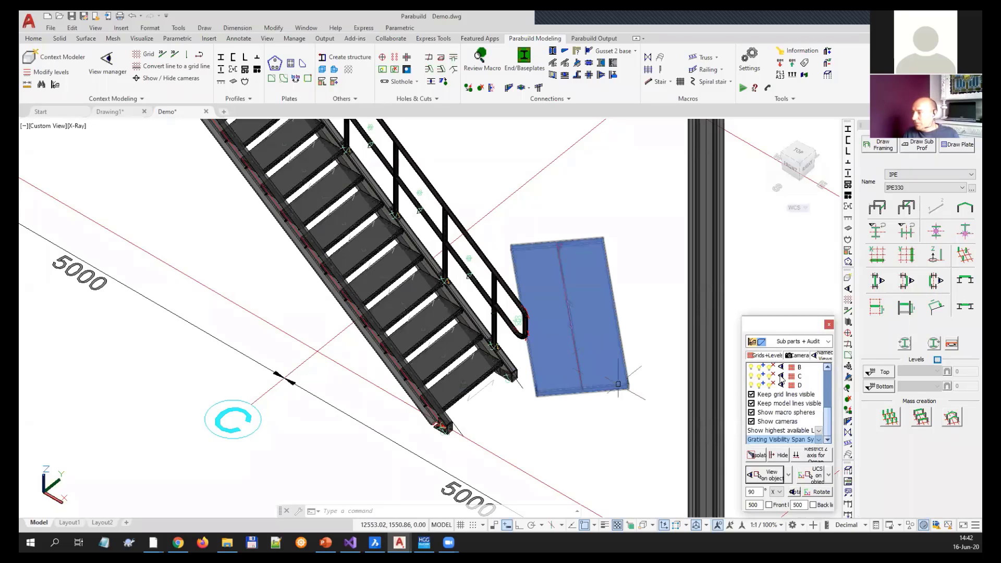
- Try the Simple Hatch grating visibility and switch the gratings back to Span Symbol
click(821, 441)
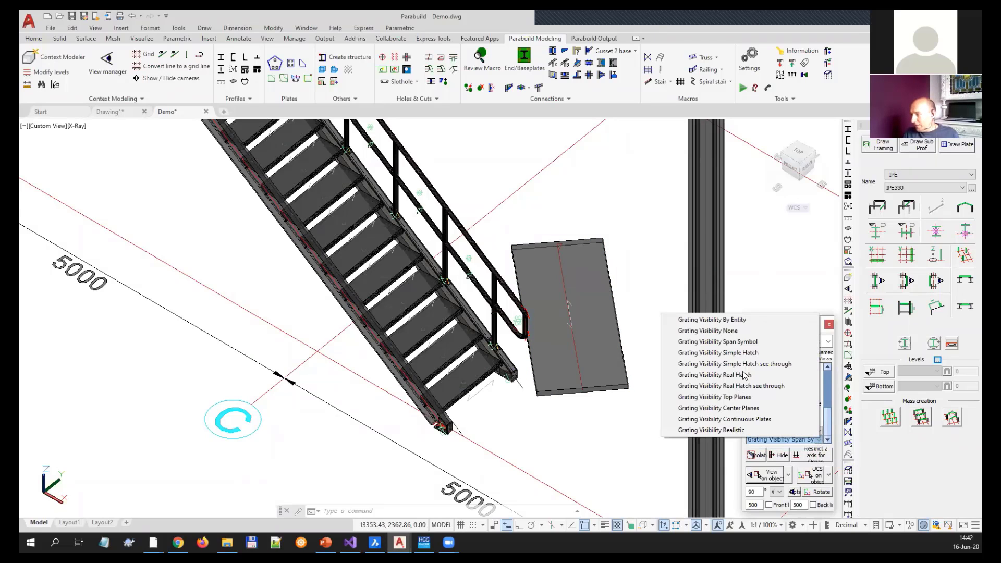
click(741, 354)
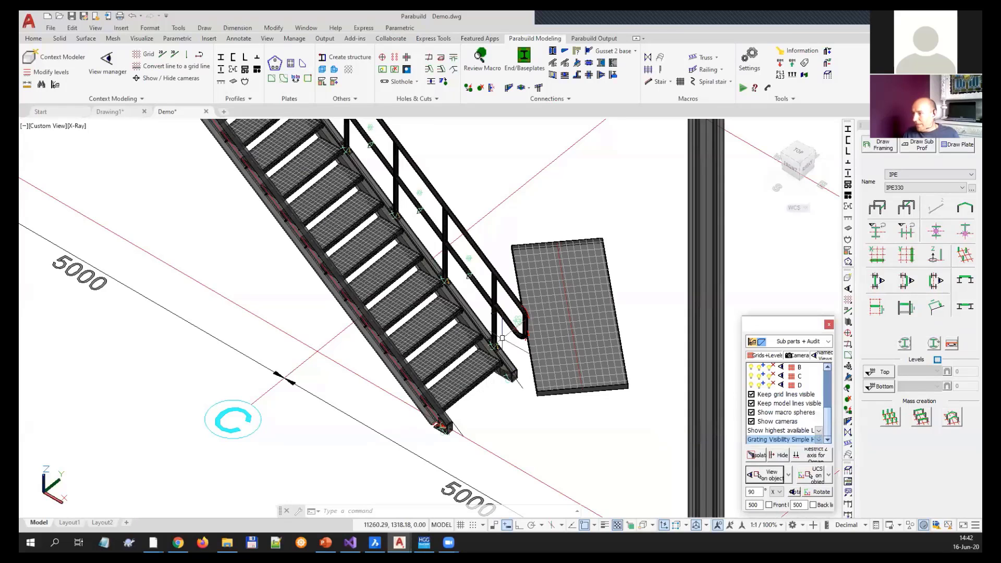
click(820, 441)
click(744, 344)
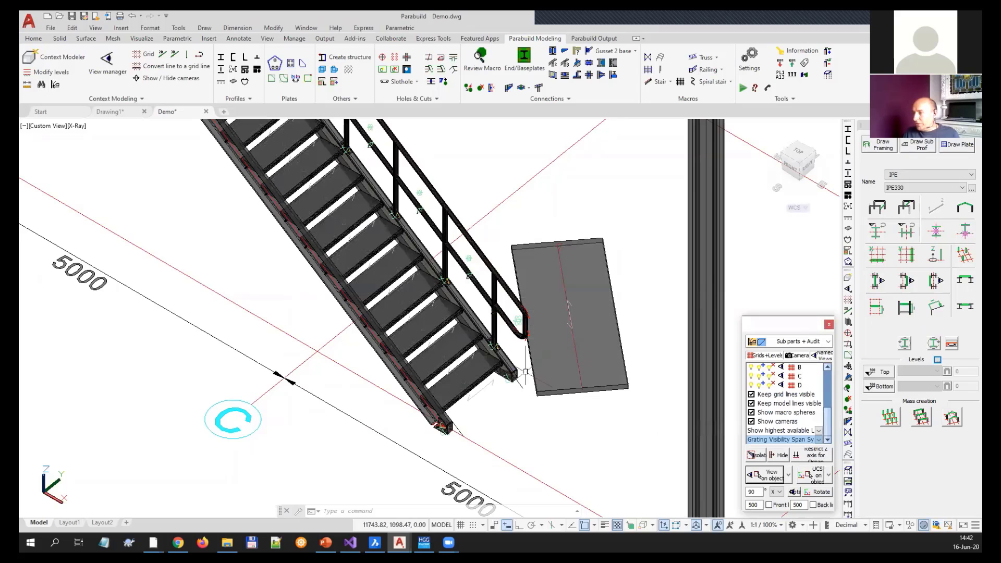
- Stretch the near end of the floor grating's base line away from the stair towards the column
scroll(458, 339, up, 5)
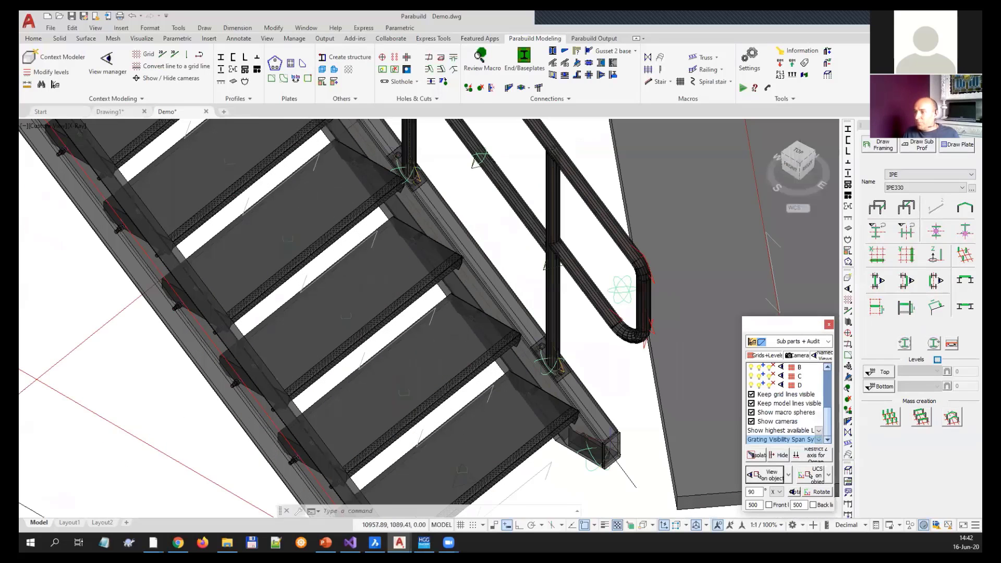
scroll(469, 339, down, 6)
scroll(511, 339, up, 4)
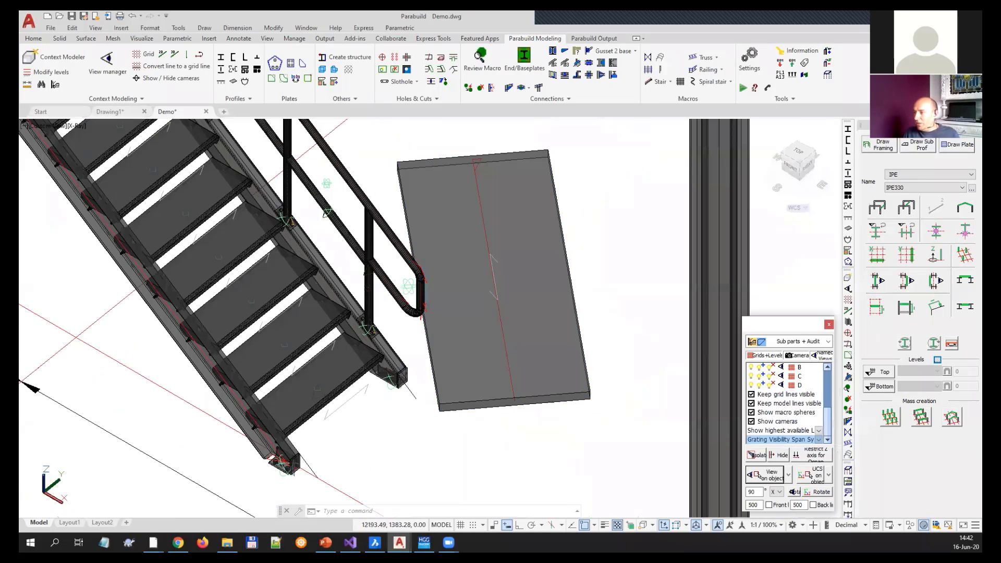
click(516, 404)
click(514, 401)
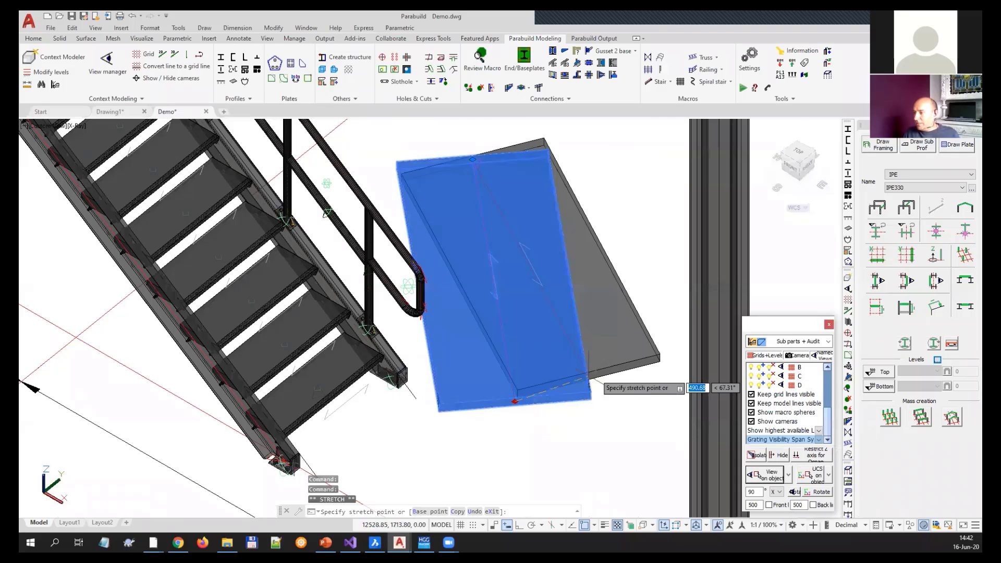
click(604, 396)
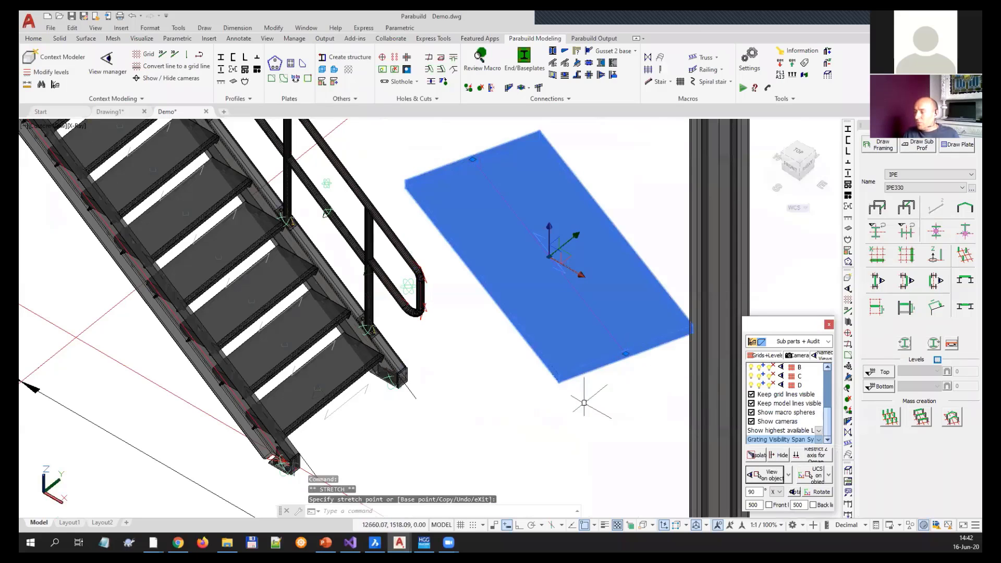
key(Escape)
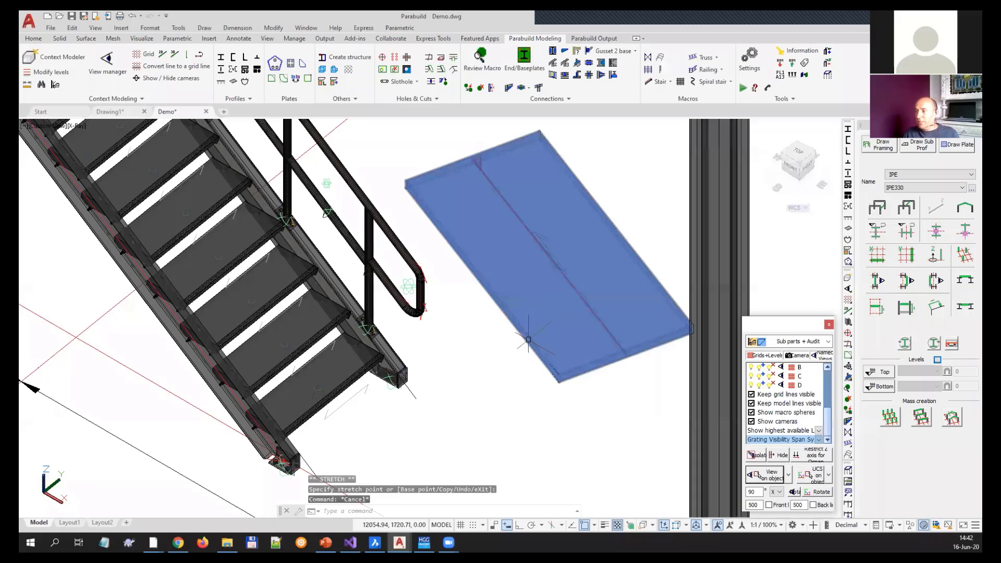
- Examine the whole steel frame with its mezzanine, stair, railings and floor grating from a lower viewing angle
scroll(493, 390, down, 3)
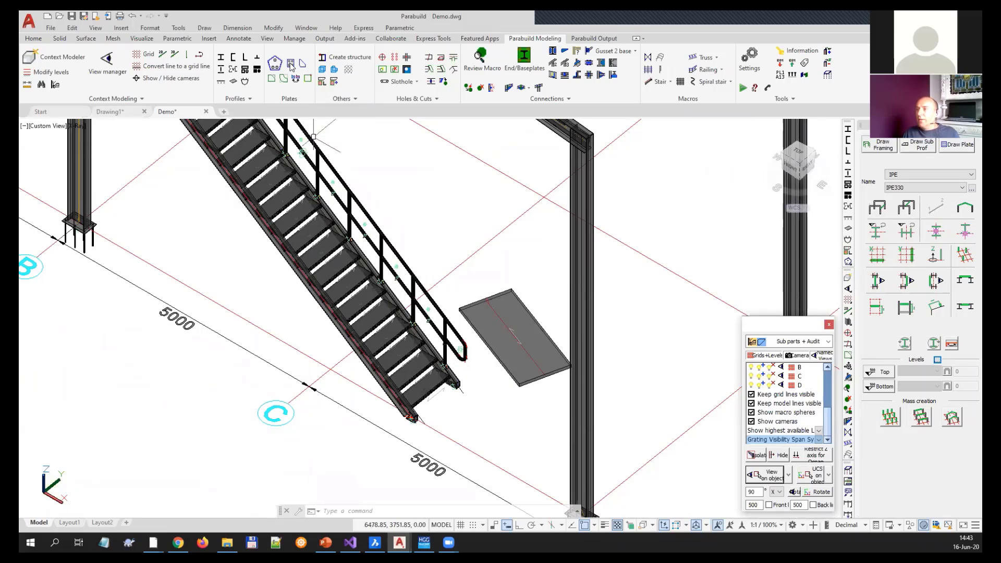
scroll(428, 395, down, 2)
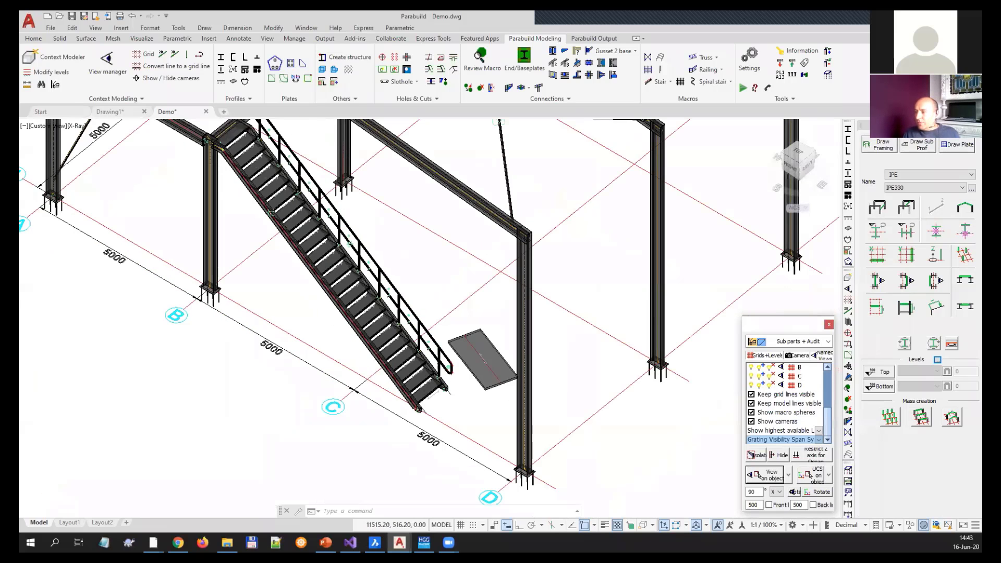
scroll(428, 396, down, 6)
shift+middle_drag(428, 398, 430, 334)
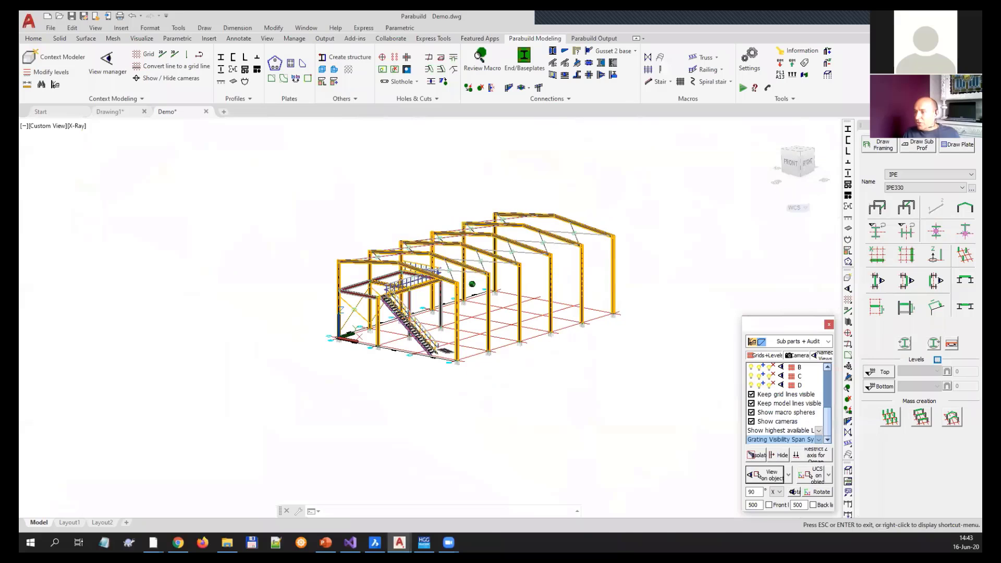
key(Escape)
scroll(427, 319, up, 4)
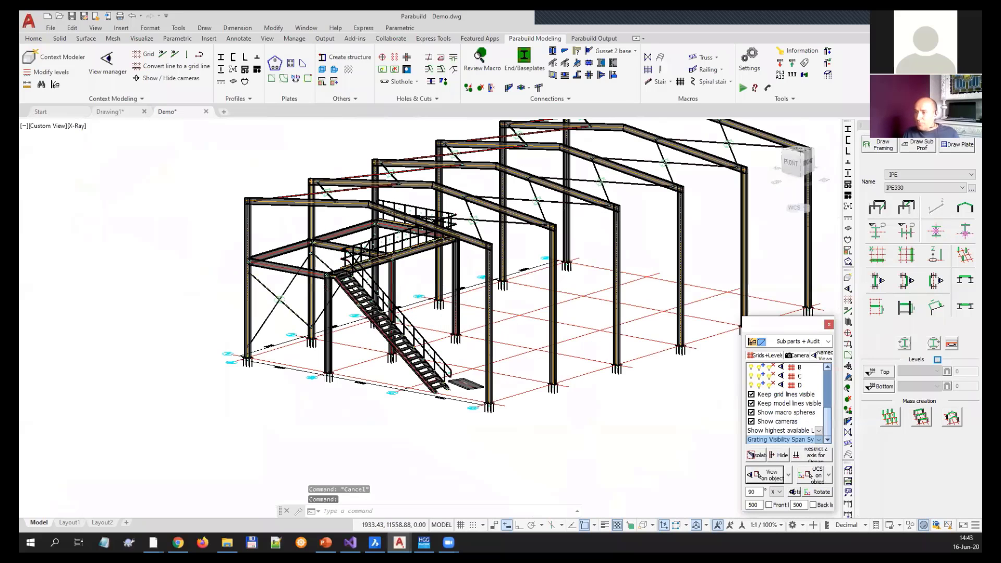
scroll(425, 319, up, 2)
middle_drag(424, 288, 368, 348)
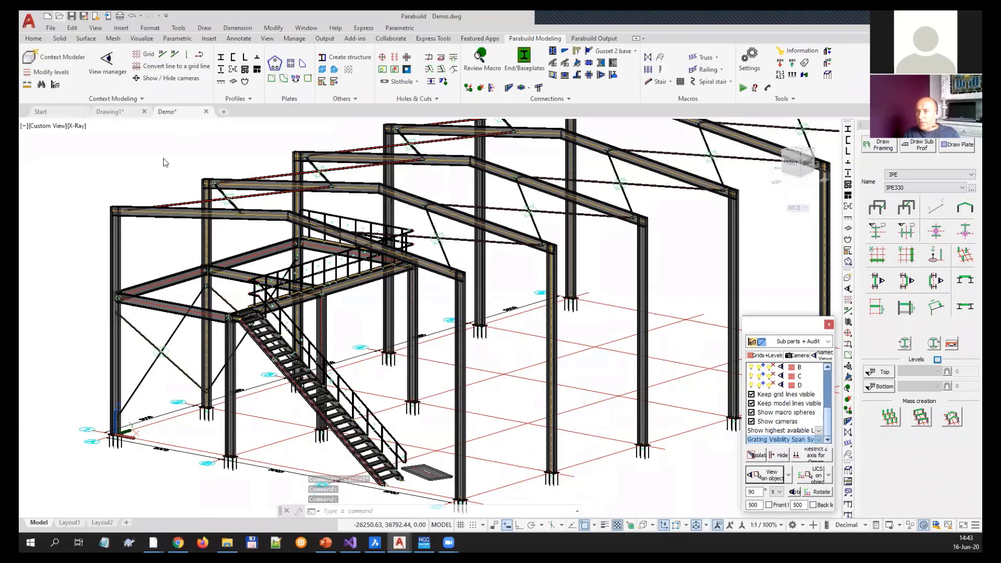
- Open the drawing Portal frame with sheets.dwg from the Portal frame with sheets folder in Voorbeeld projecten
key(ctrl+o)
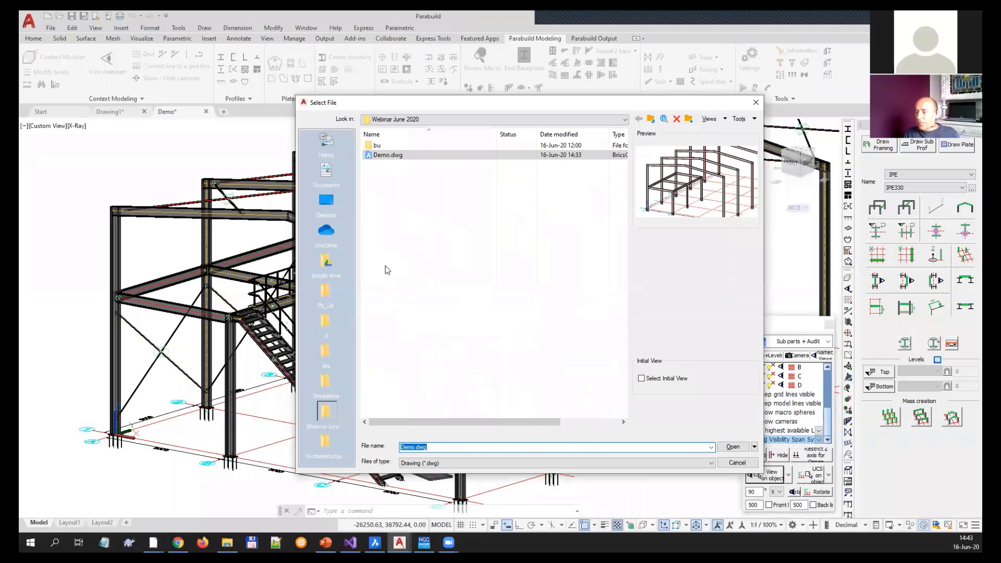
click(326, 443)
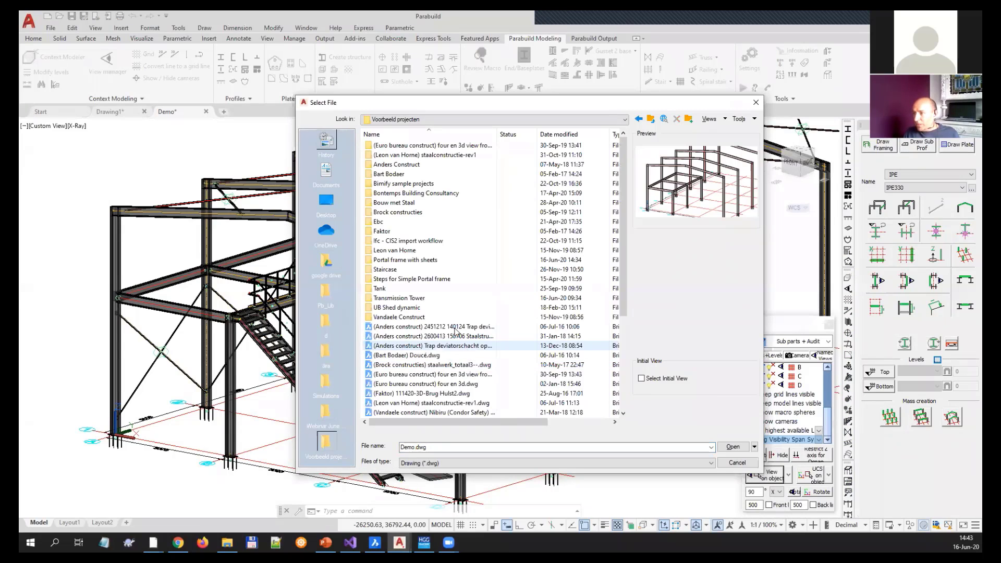
double_click(417, 260)
click(409, 155)
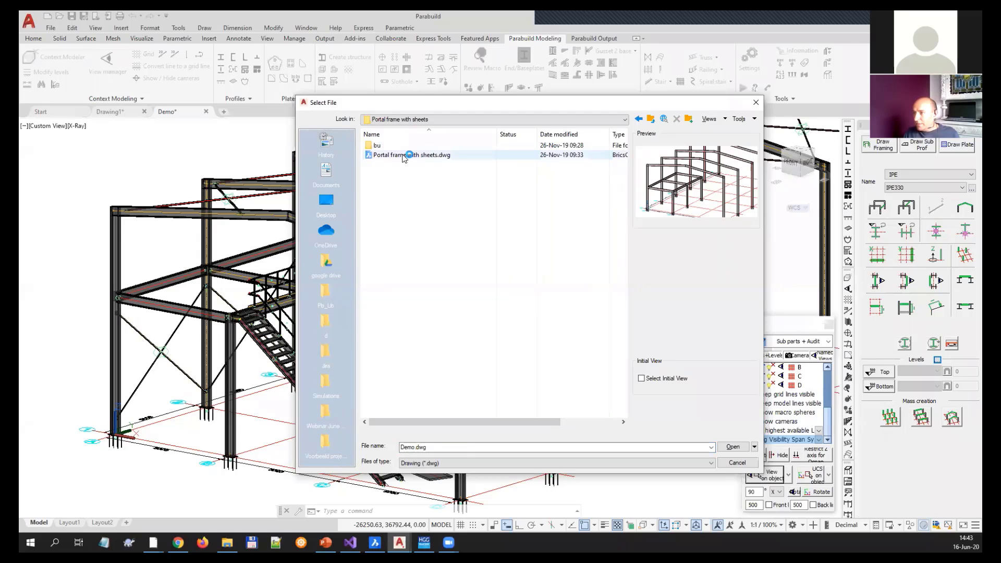
click(735, 448)
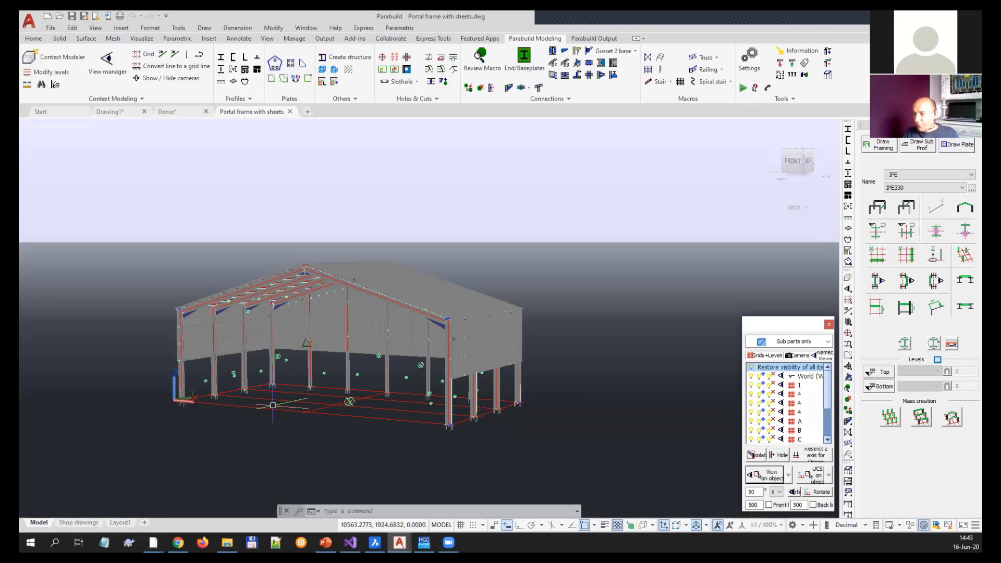
- Close the visibility manager and open the Building macro settings of the portal frame from its macro sphere
click(829, 324)
scroll(196, 386, up, 3)
middle_drag(196, 386, 458, 417)
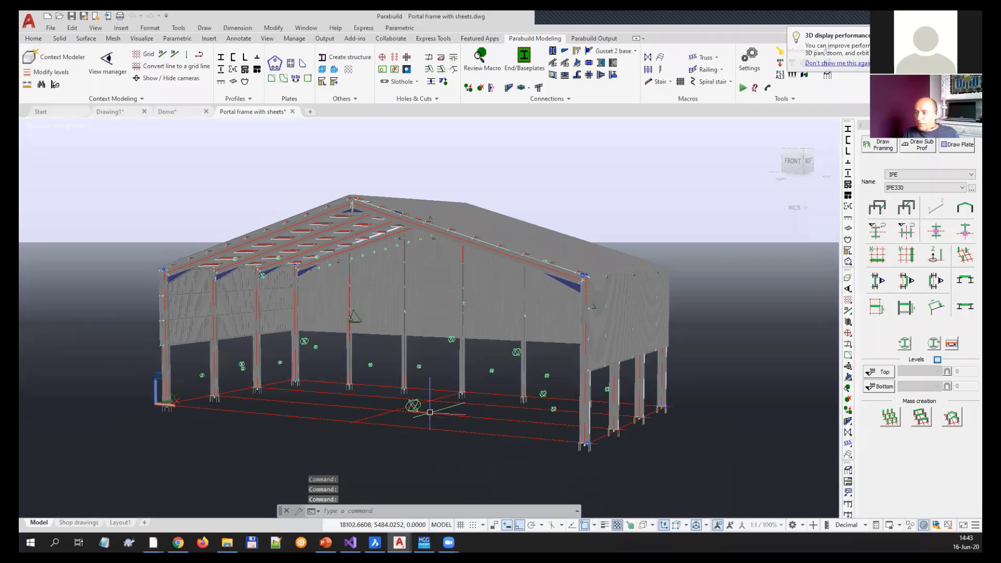
click(413, 405)
double_click(413, 405)
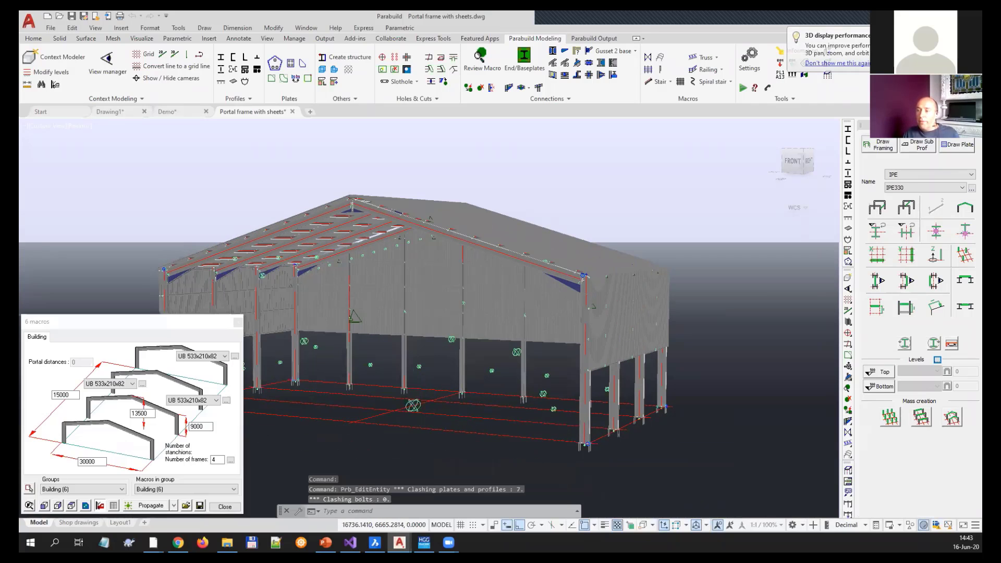
- Set the building length to 50000 and the number of frames to 10 in the Building macro
middle_drag(299, 340, 385, 345)
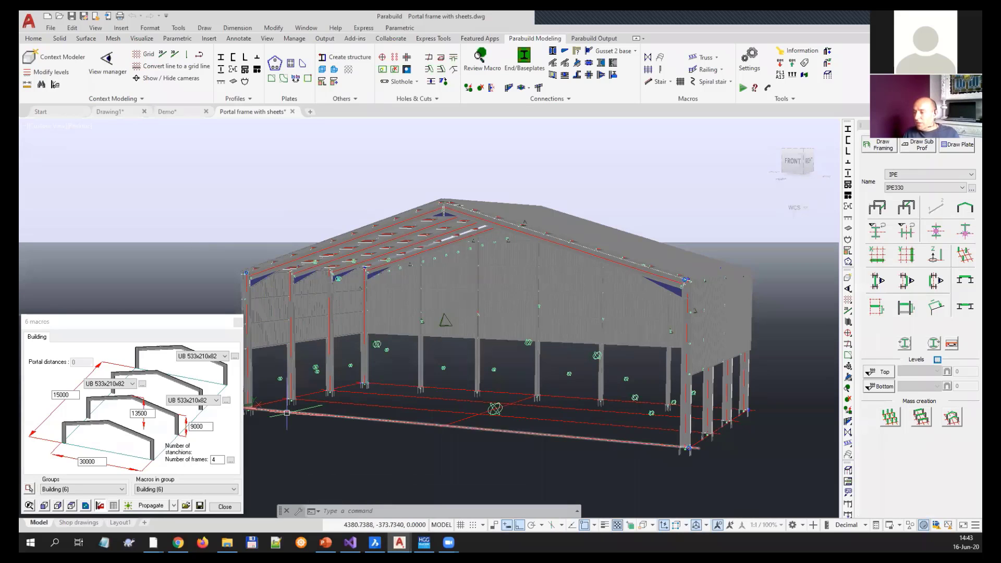
middle_drag(346, 415, 355, 413)
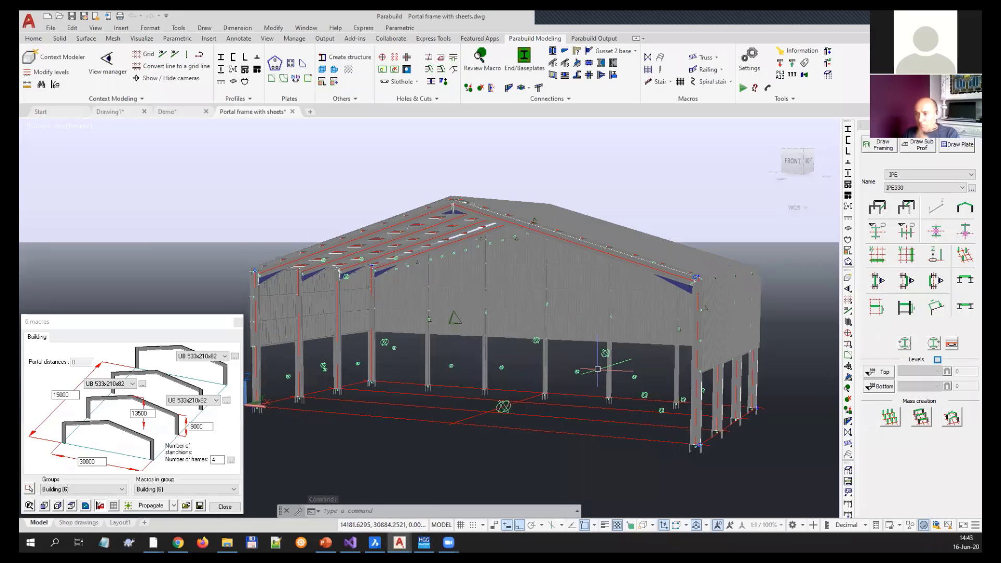
double_click(67, 395)
text(50)
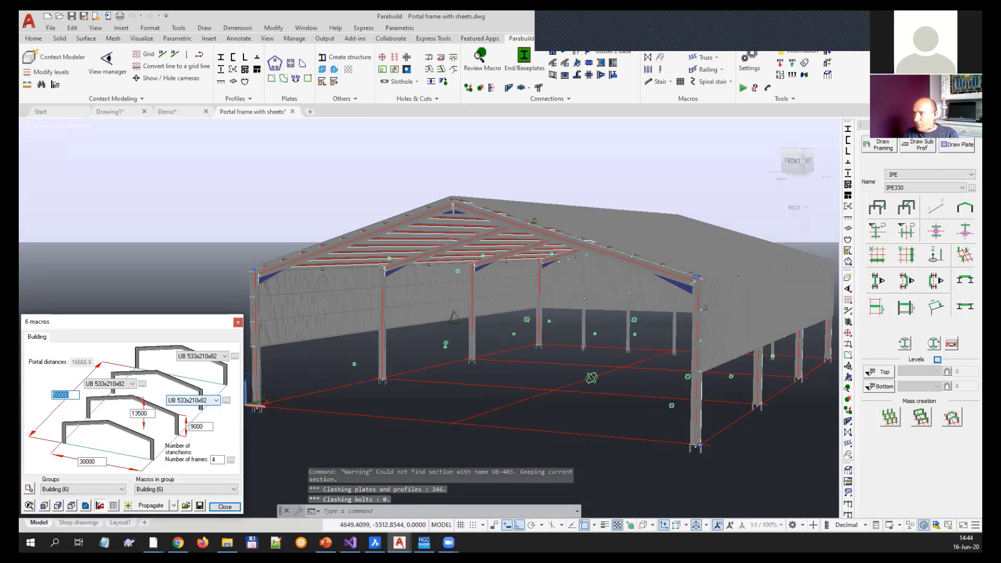
double_click(214, 460)
text(10)
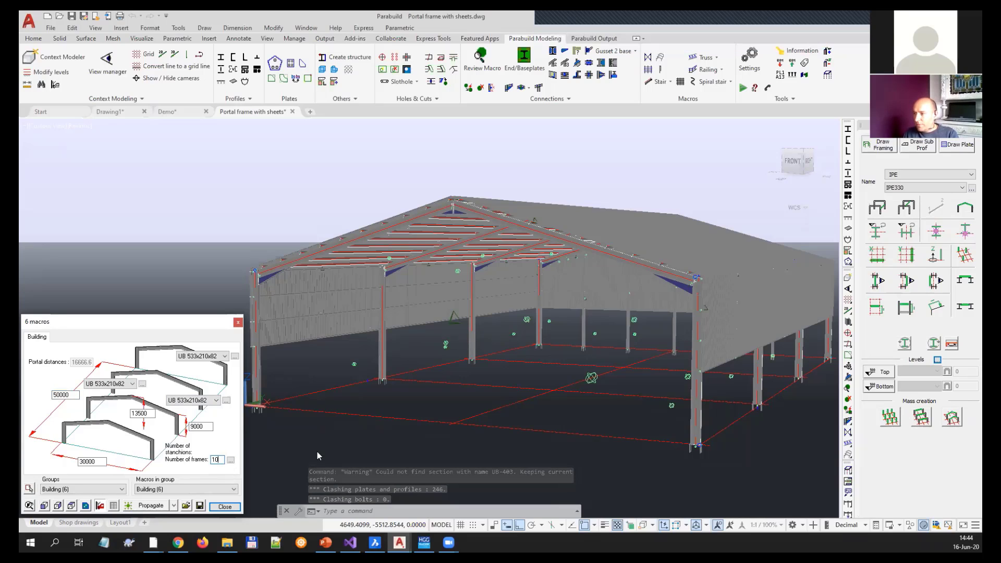
- Raise the ridge height of the portal frames to 15000 in the Building macro
double_click(139, 413)
text(1)
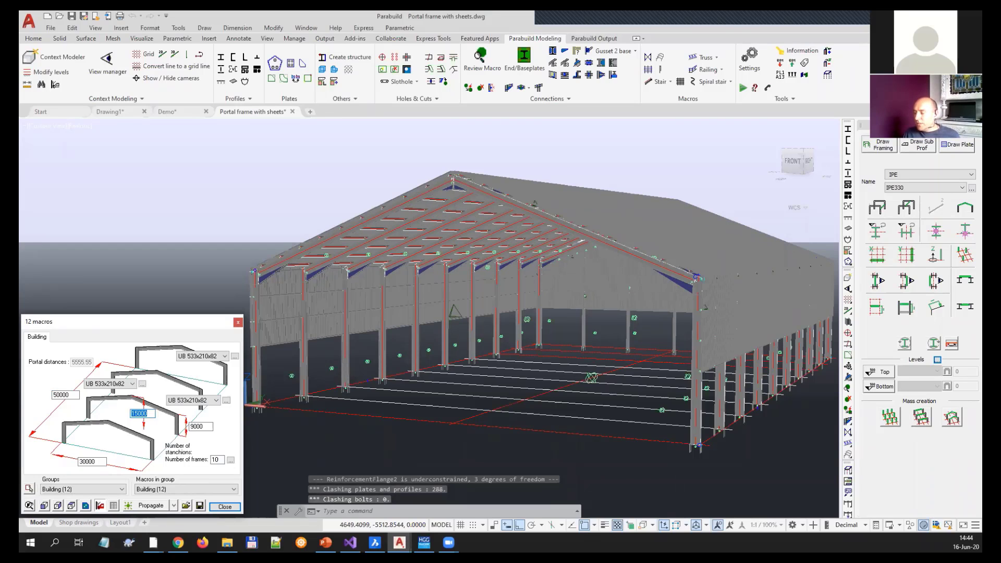
middle_drag(411, 425, 439, 426)
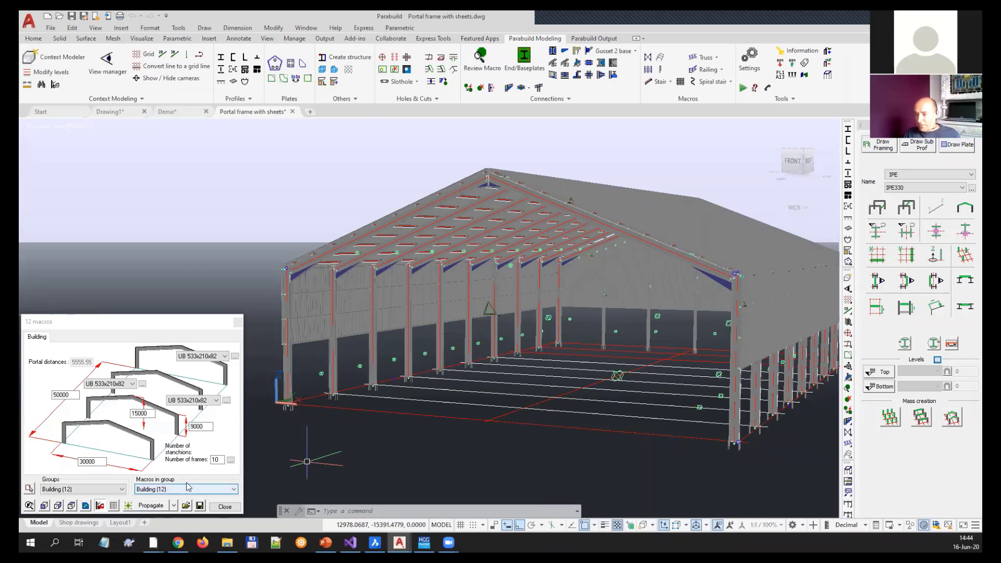
- Examine the columns, haunches, purlins and wall sheets inside the enlarged portal building up close
double_click(216, 459)
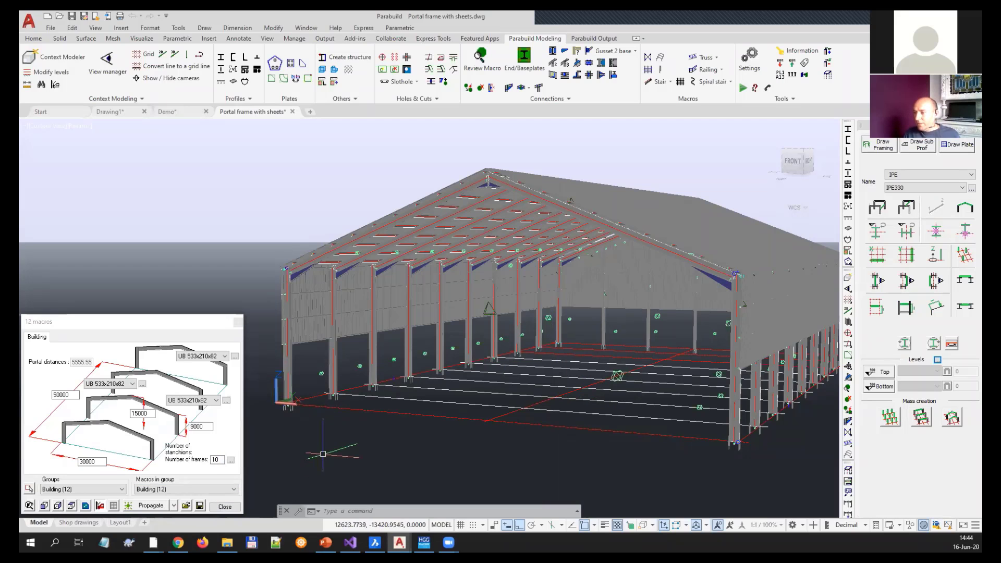
middle_drag(312, 384, 327, 390)
key(Escape)
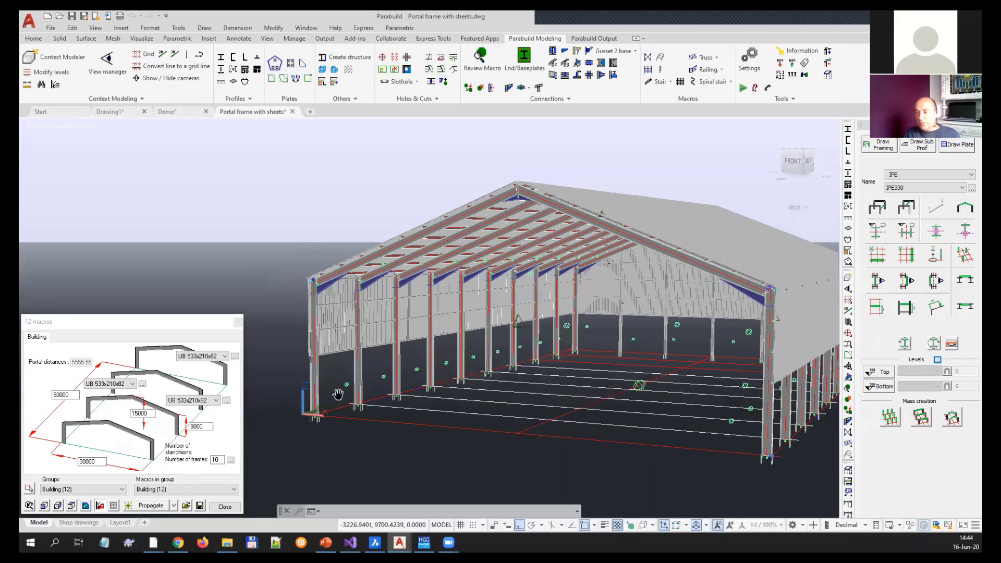
scroll(331, 335, up, 3)
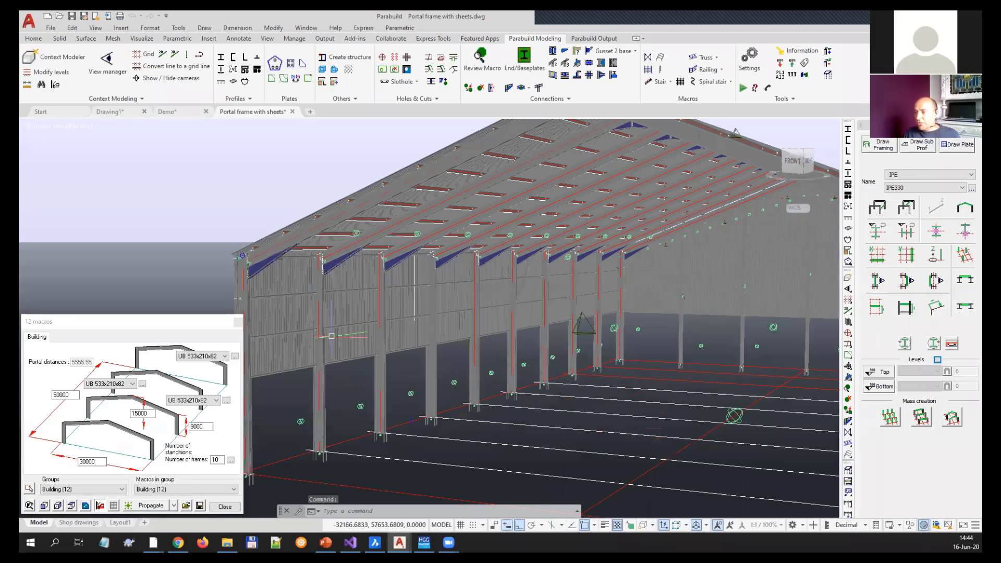
scroll(331, 336, up, 2)
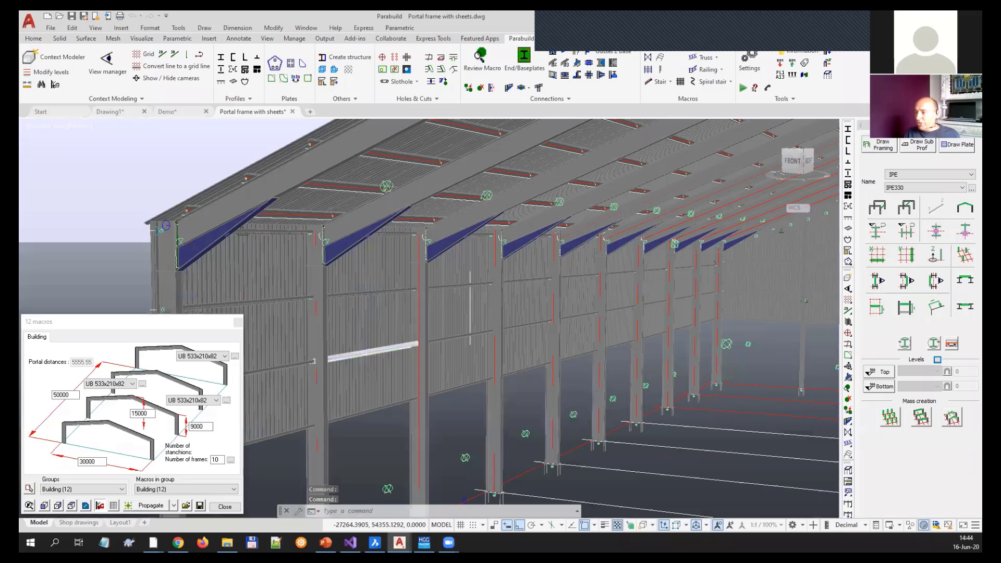
scroll(469, 308, down, 4)
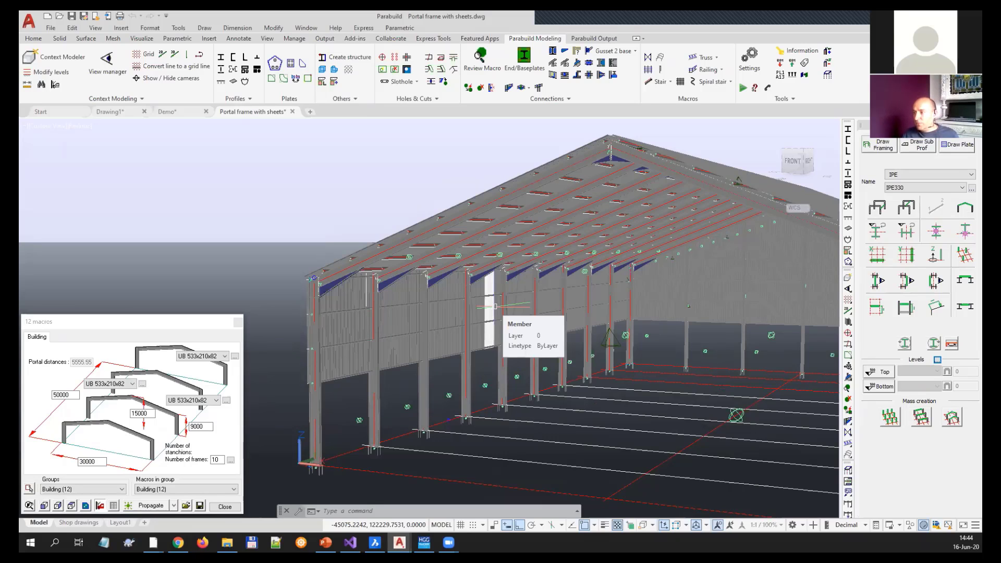
middle_drag(369, 340, 372, 361)
scroll(385, 324, up, 3)
shift+middle_drag(384, 320, 484, 362)
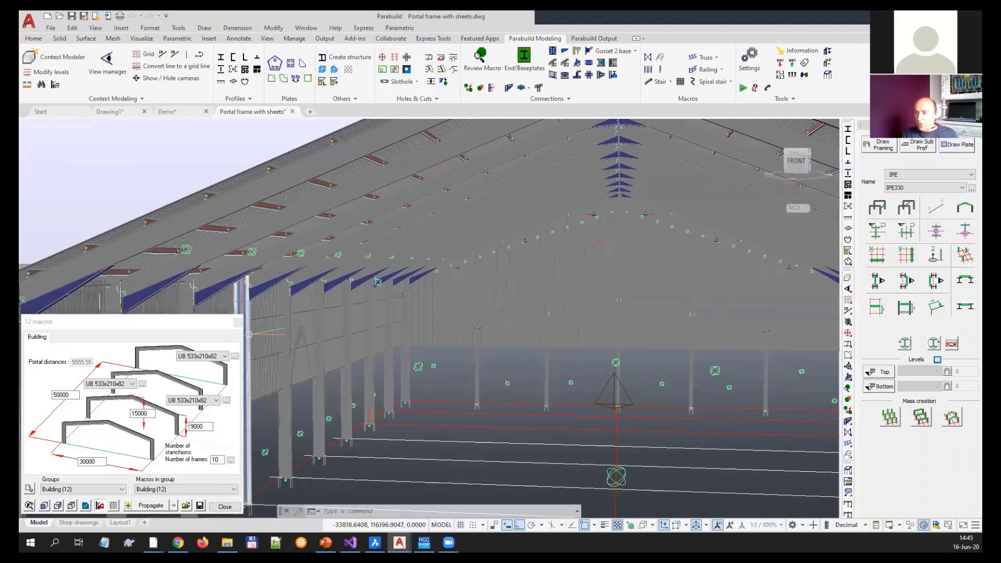
- Close the Building macro settings and the Portal frame with sheets drawing, returning to the Demo drawing
click(237, 322)
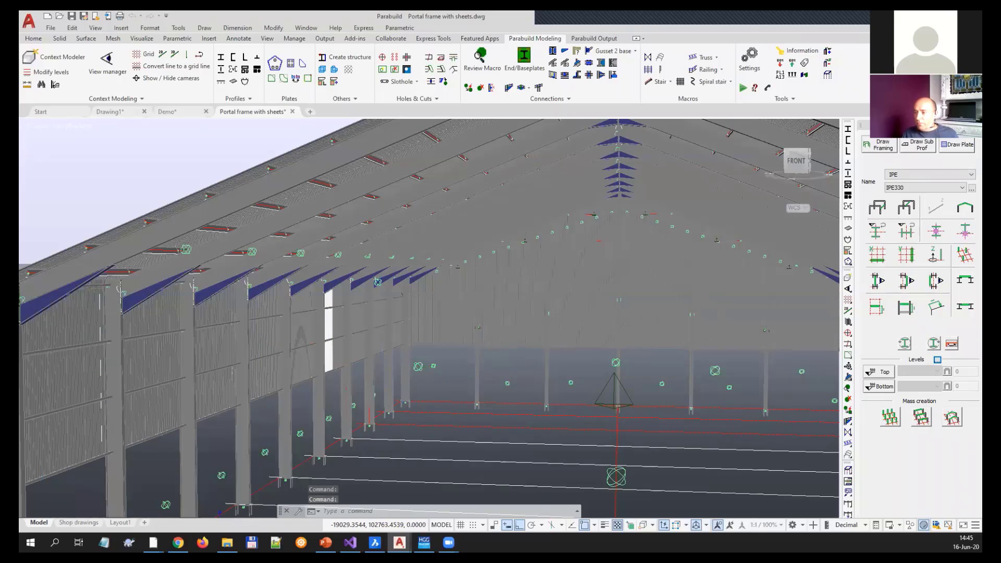
scroll(335, 338, down, 5)
scroll(472, 335, up, 4)
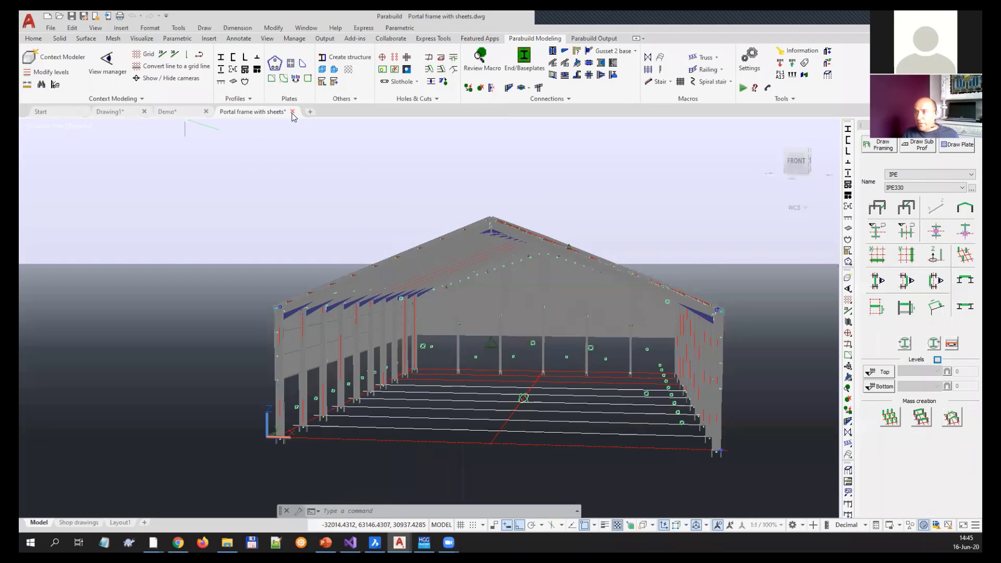
click(536, 298)
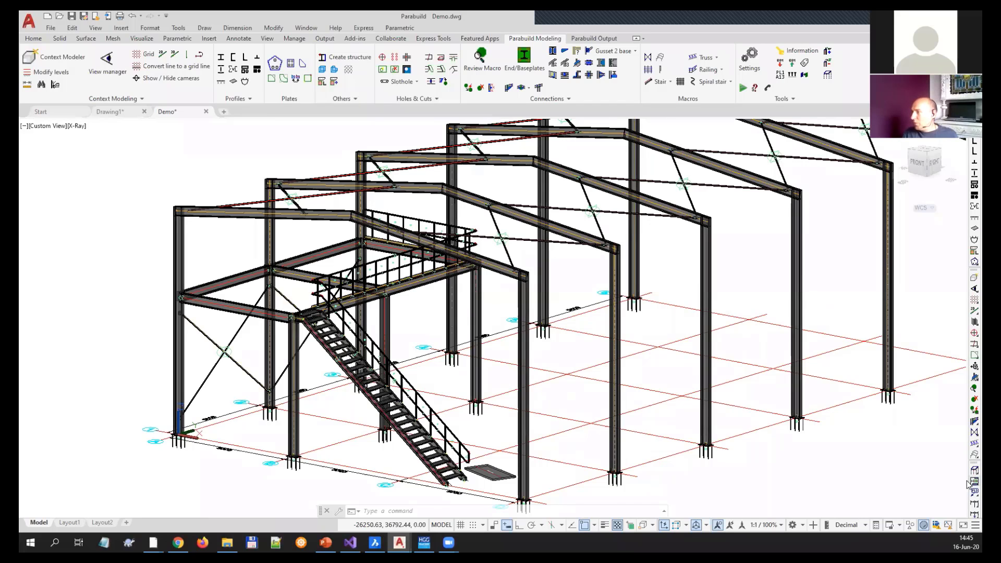
- Generate the Position list Classic and the Cutting list with images from the Sheets manager and review both spreadsheets
click(587, 42)
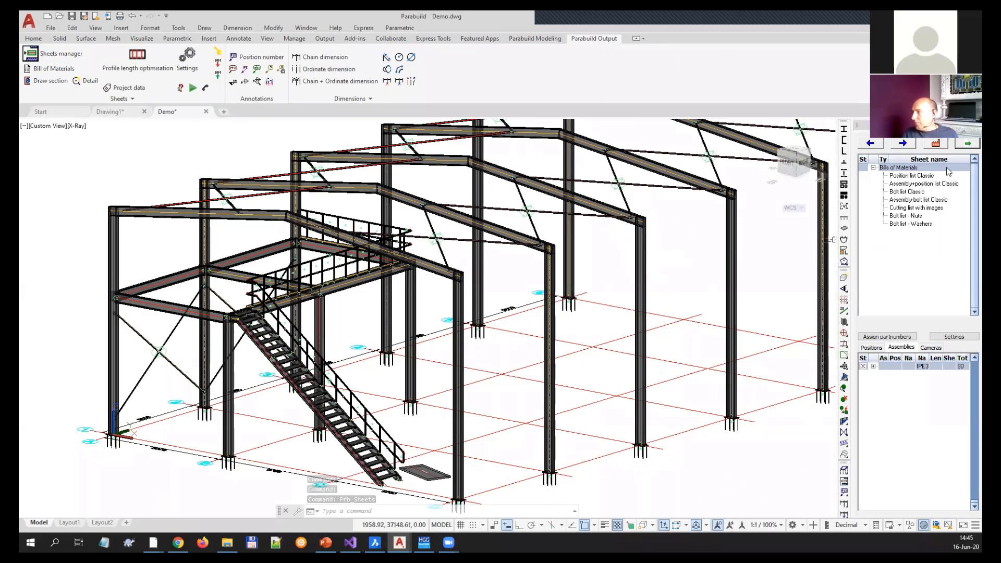
click(911, 178)
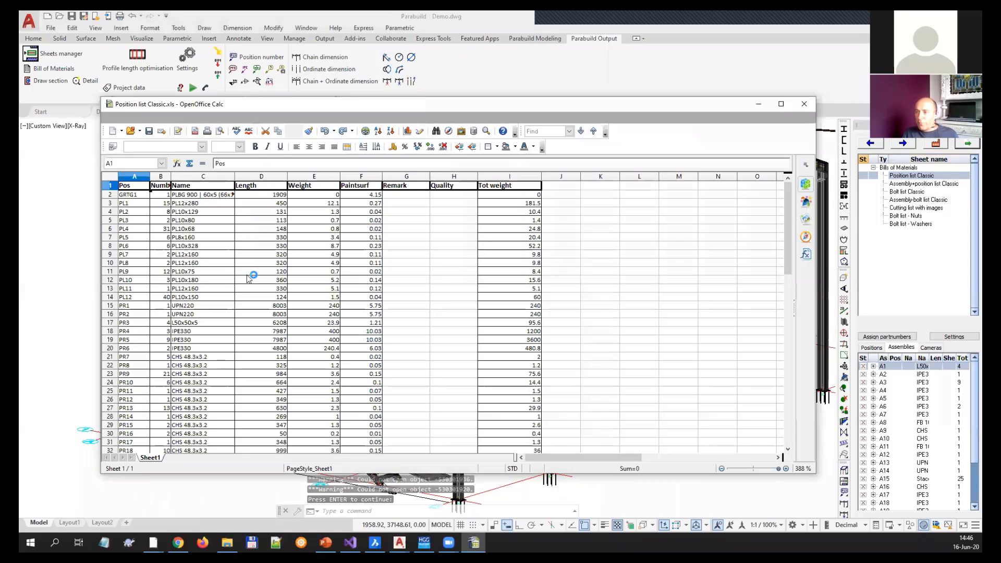
scroll(258, 281, down, 2)
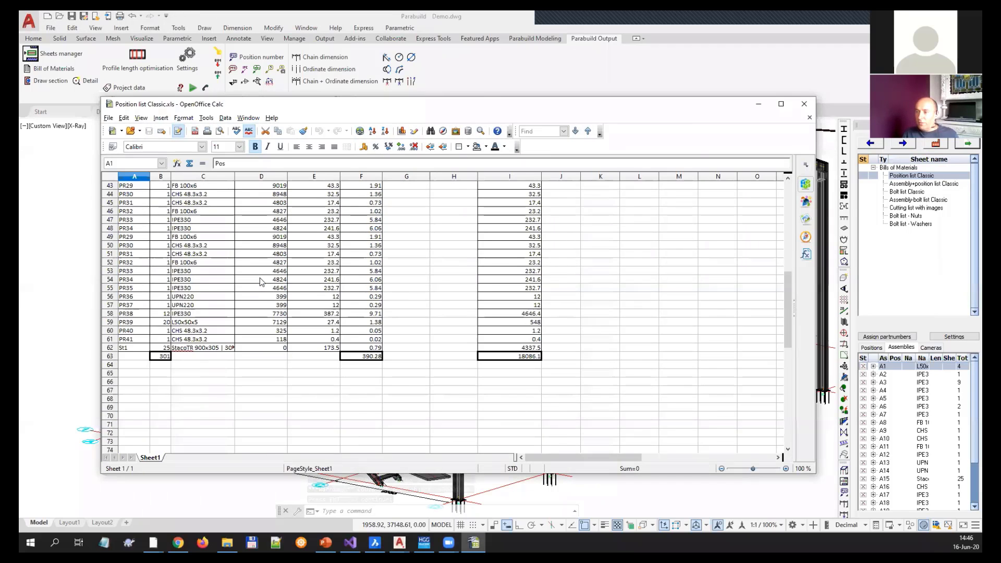
scroll(525, 223, up, 2)
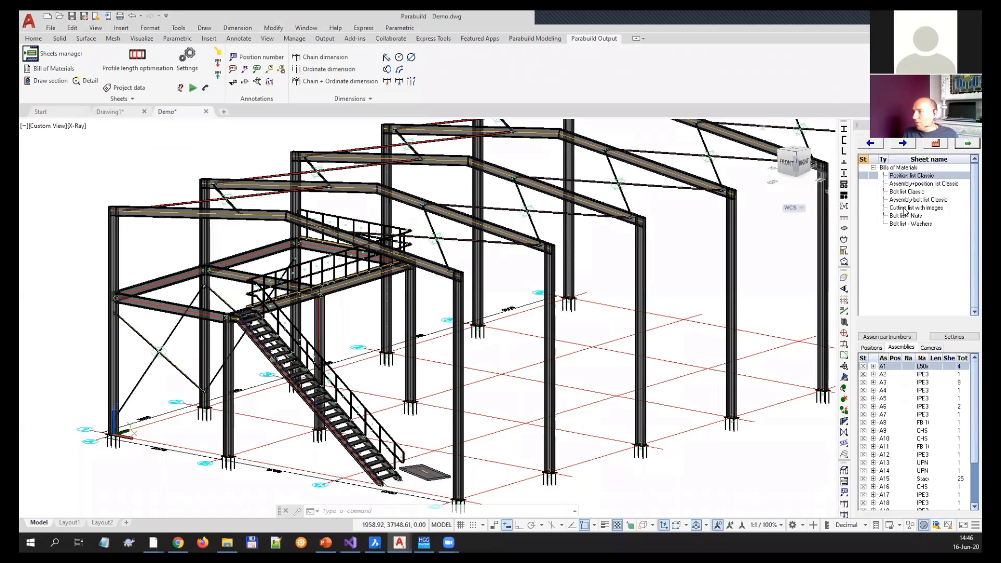
double_click(906, 209)
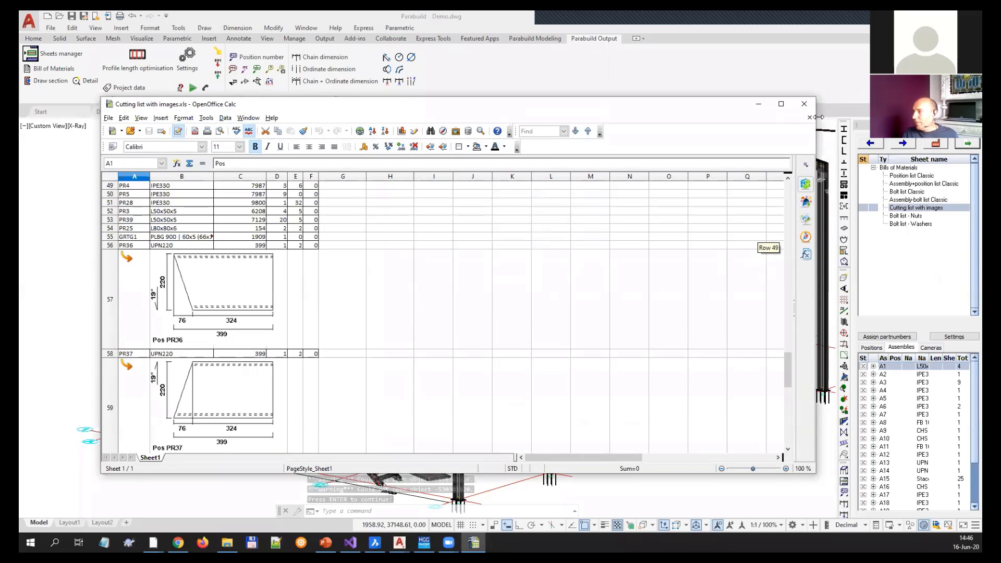
- Examine the BOM settings of the Cutting list with images, including its column order and sorting, and leave without changes
click(914, 208)
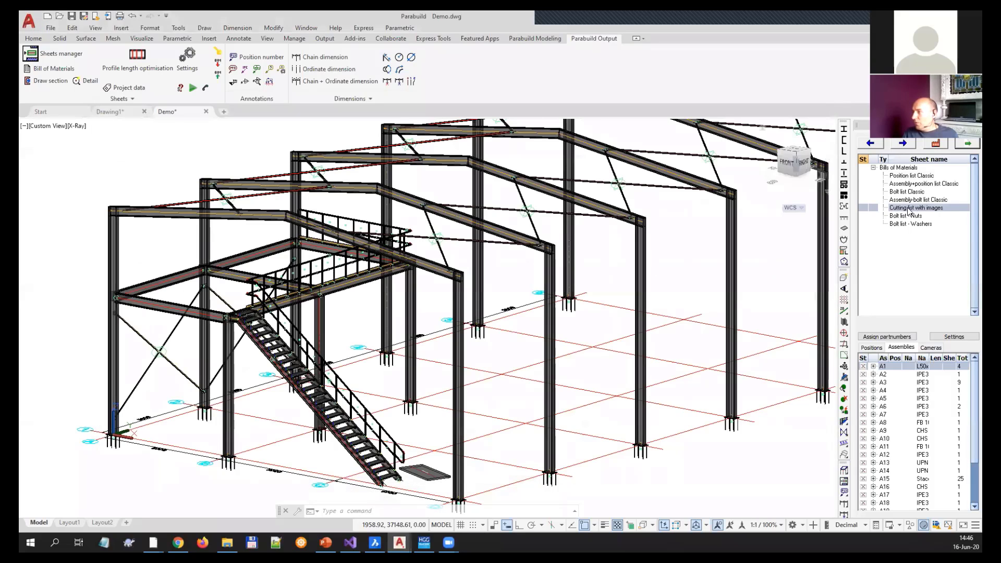
right_click(908, 211)
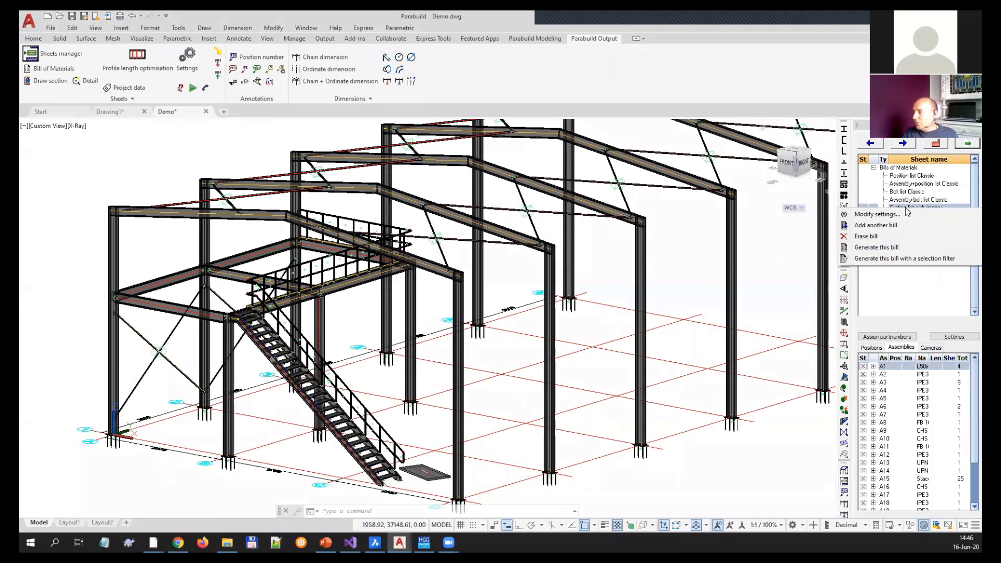
click(895, 215)
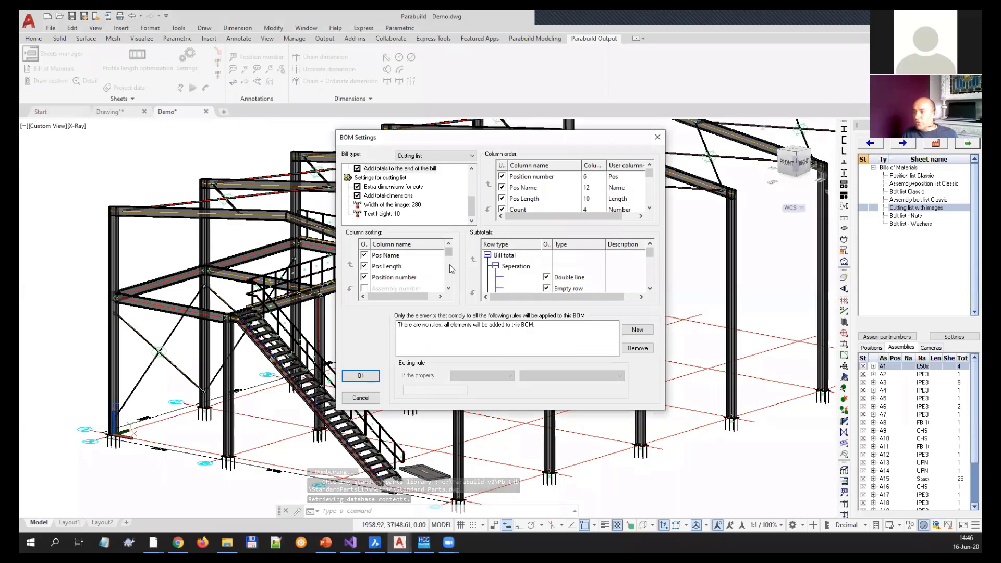
scroll(653, 196, down, 2)
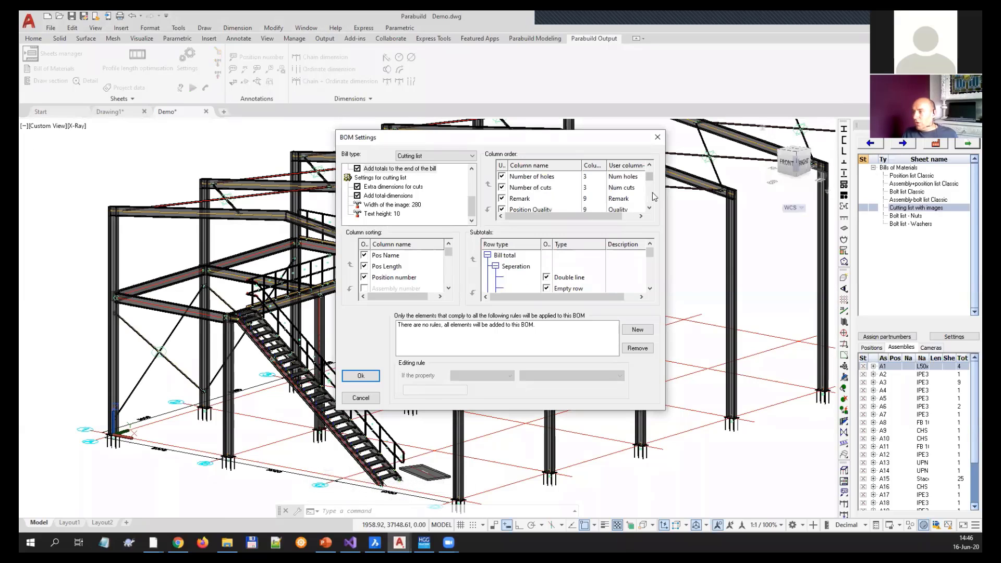
scroll(653, 196, down, 2)
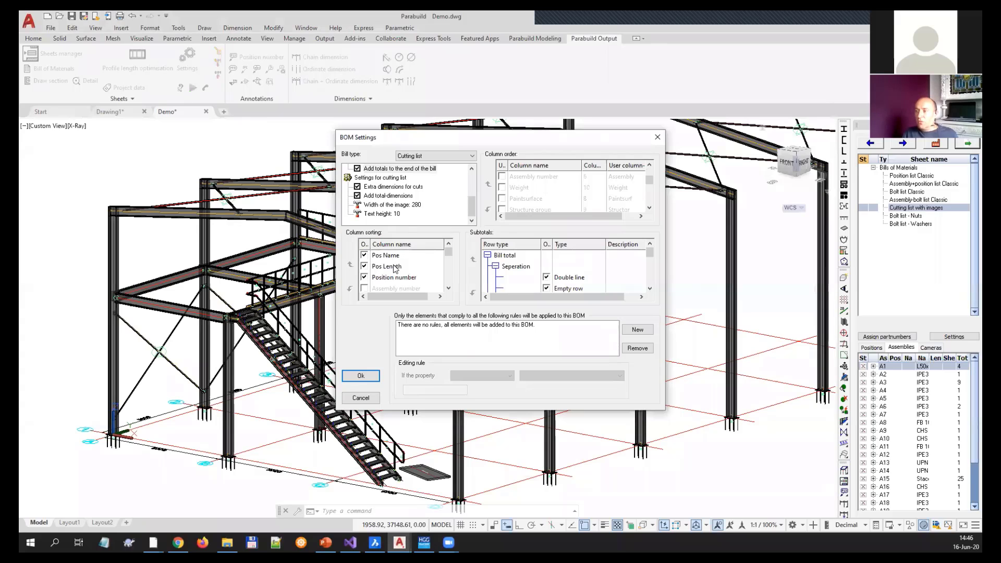
click(361, 397)
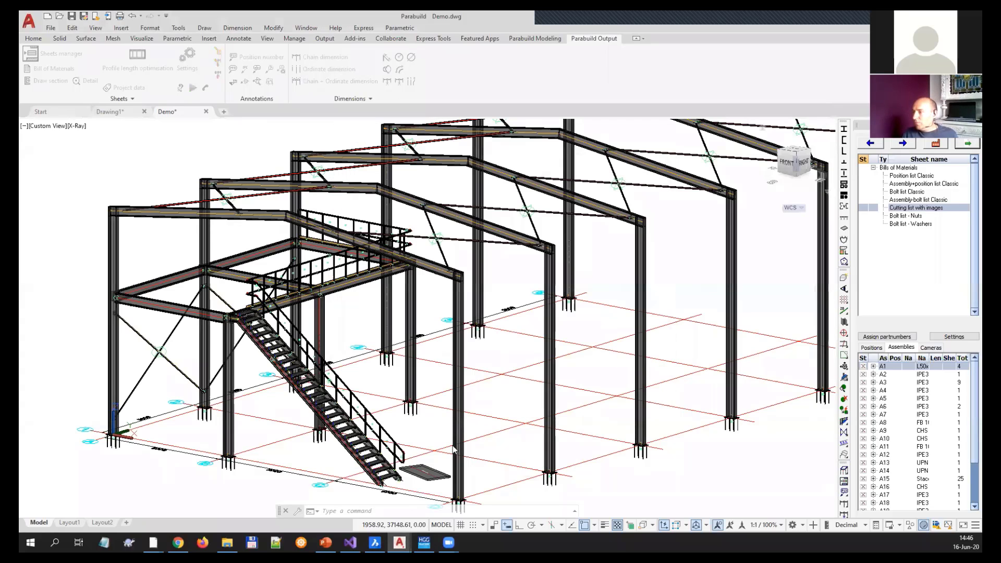
- View which additional bill types can be added to the Bills of Materials, without adding one
click(909, 201)
right_click(907, 202)
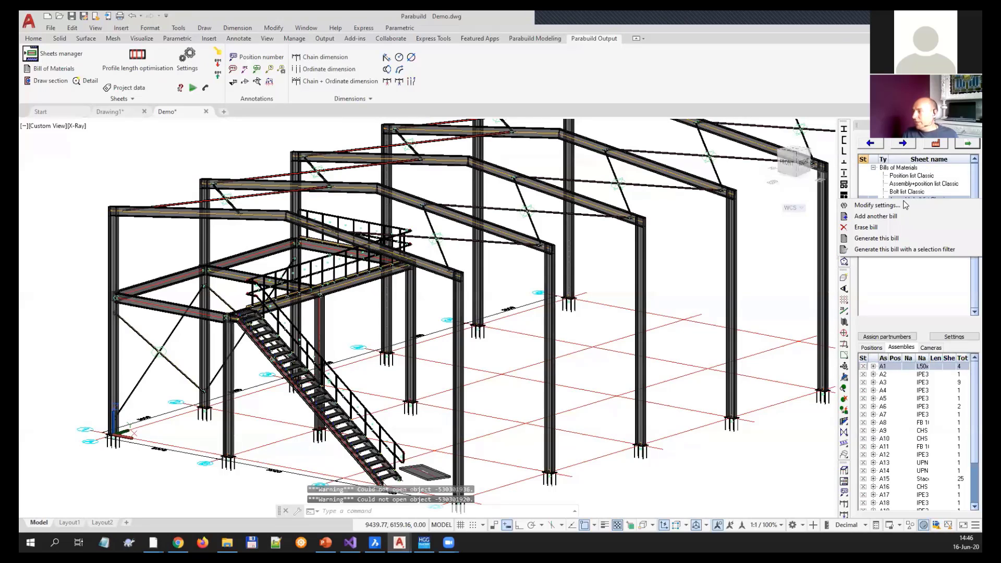
click(868, 217)
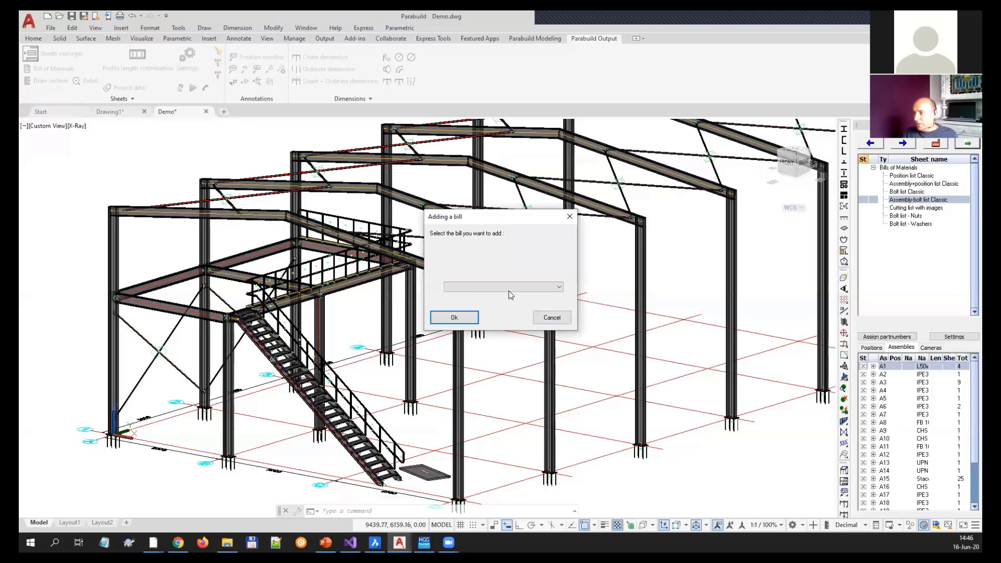
click(508, 287)
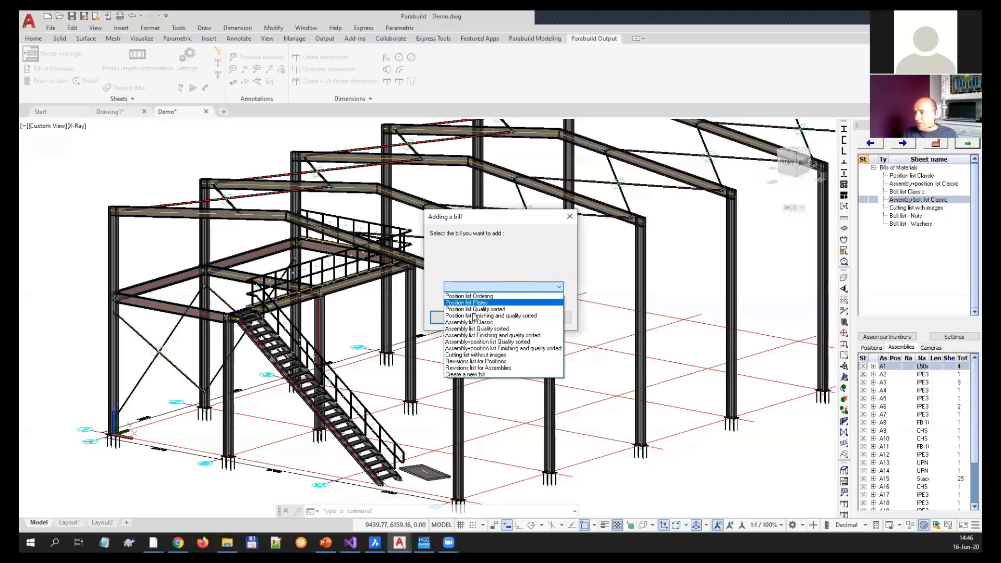
click(477, 217)
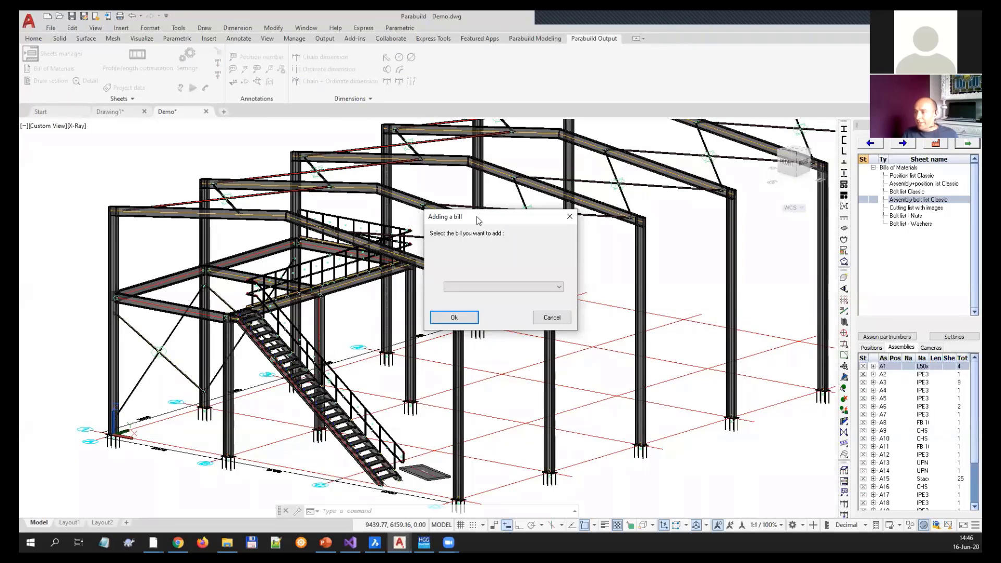
click(564, 320)
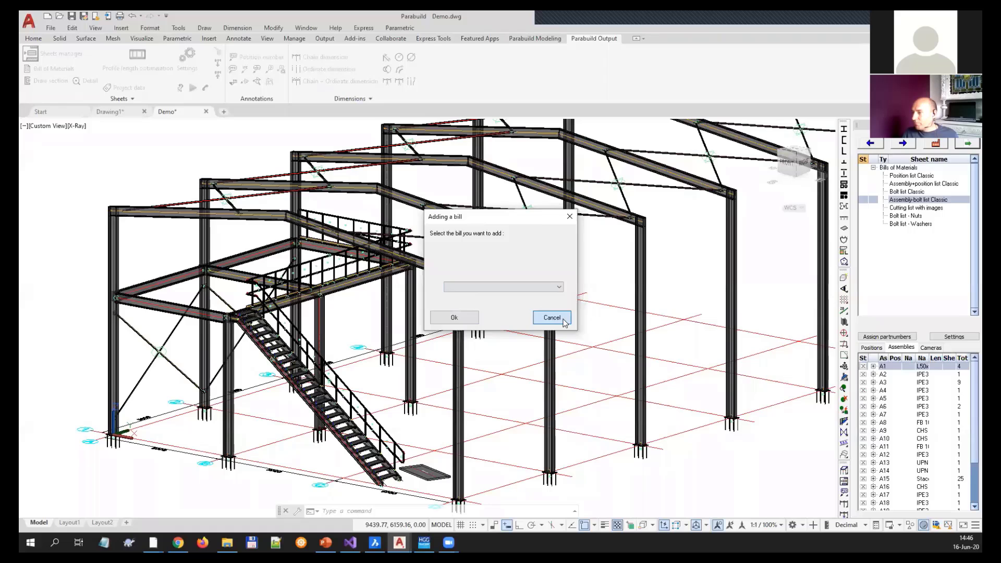
- Generate shop drawing sheets for all 3D objects without locking the revision, and stop the generation partway
click(934, 145)
click(933, 155)
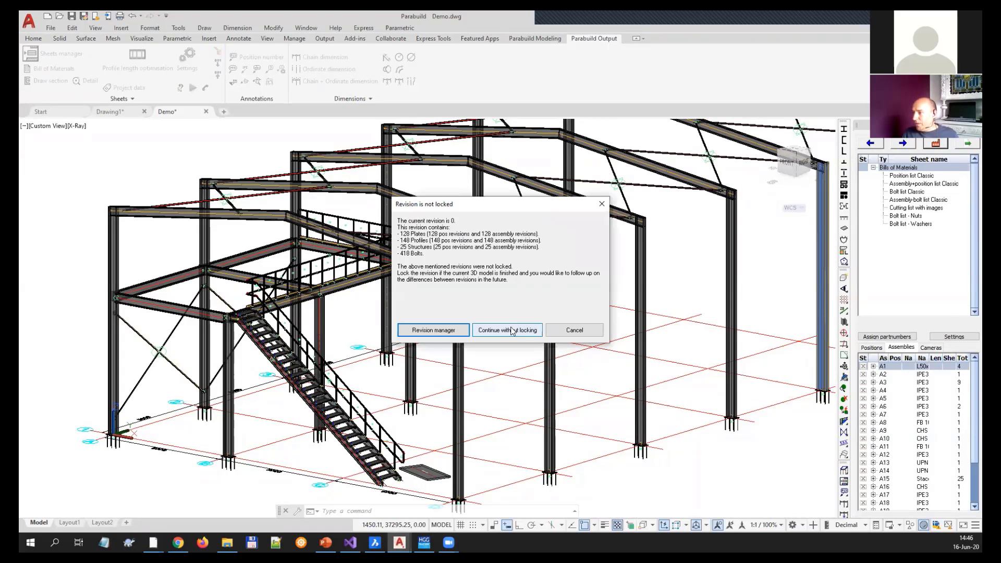
click(507, 330)
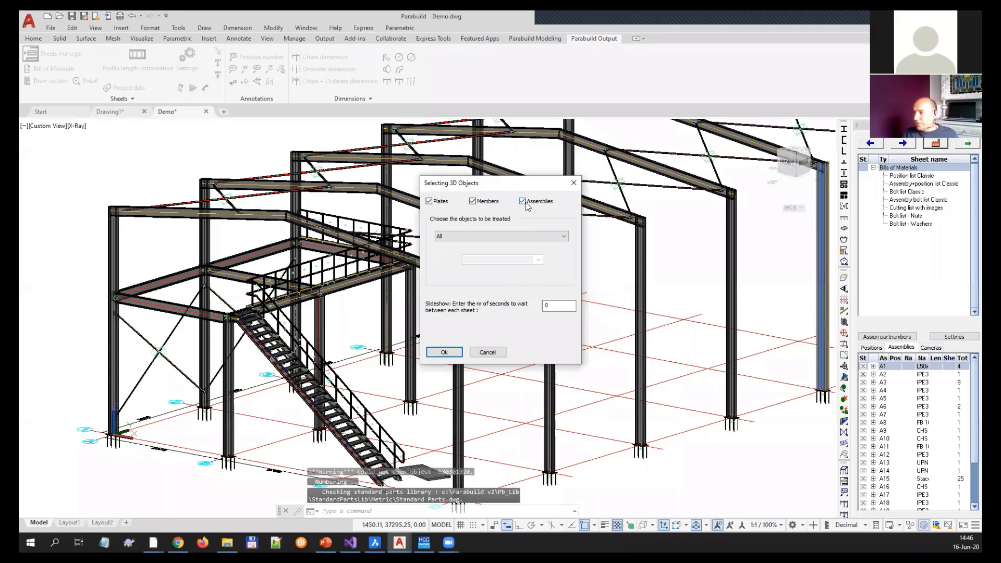
click(444, 352)
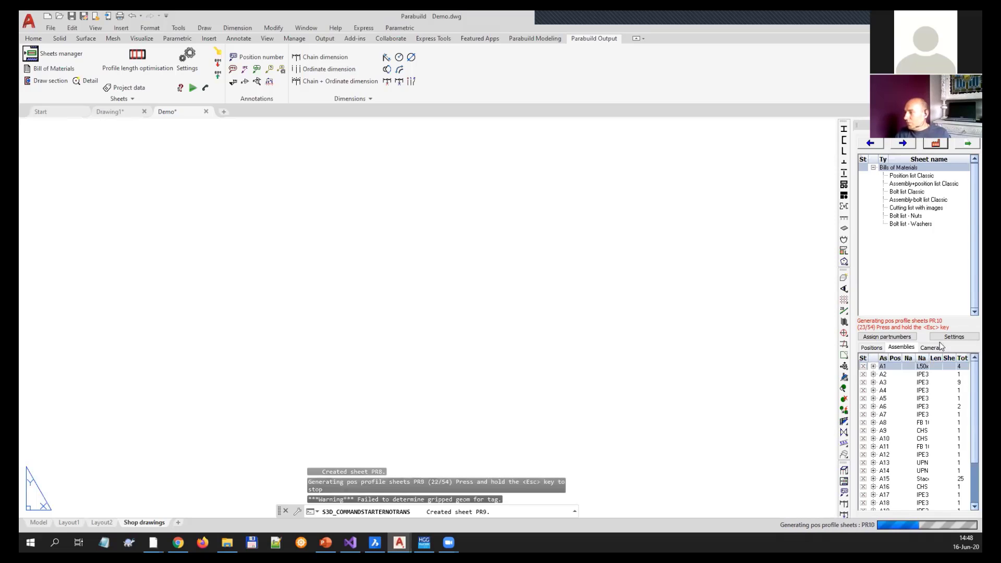
key(Escape)
key(Escape)
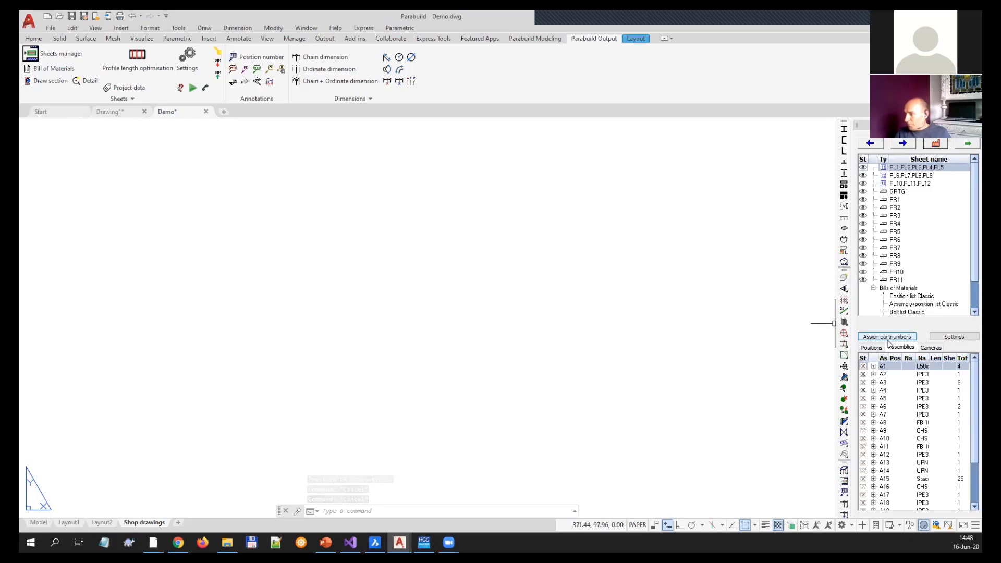
- List the model's positions and select all parts of position PR9 in the 3D model to locate them
click(872, 347)
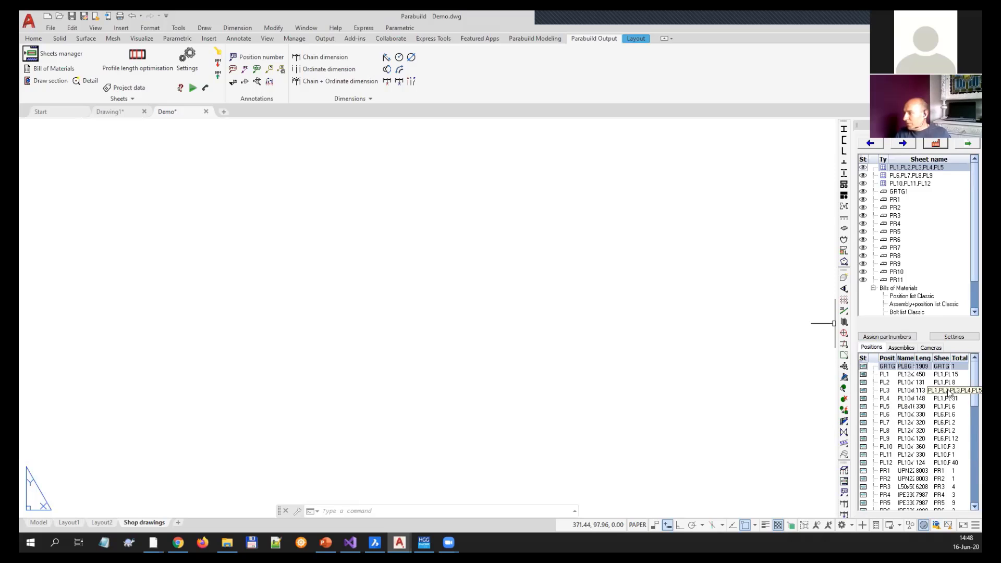
click(957, 374)
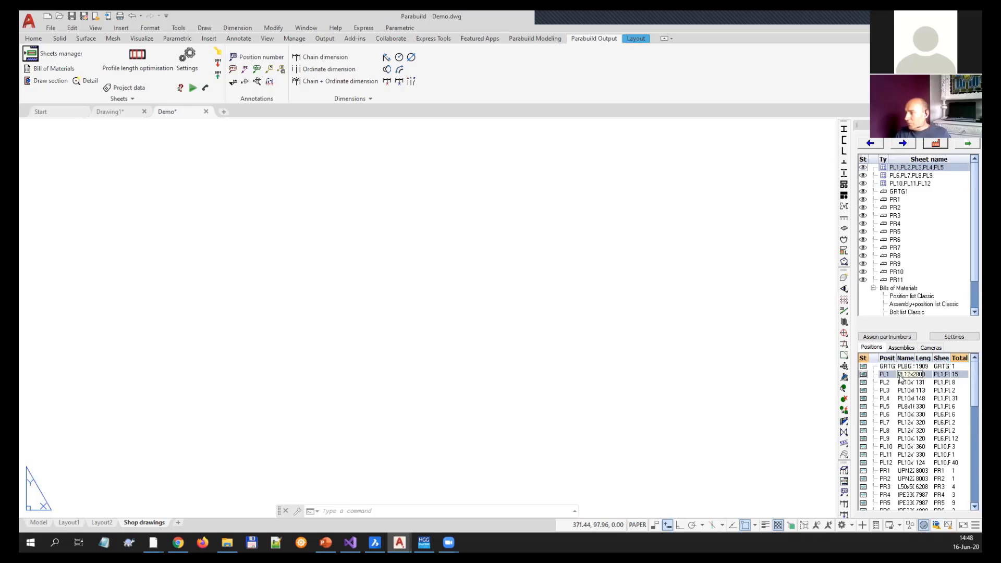
click(937, 464)
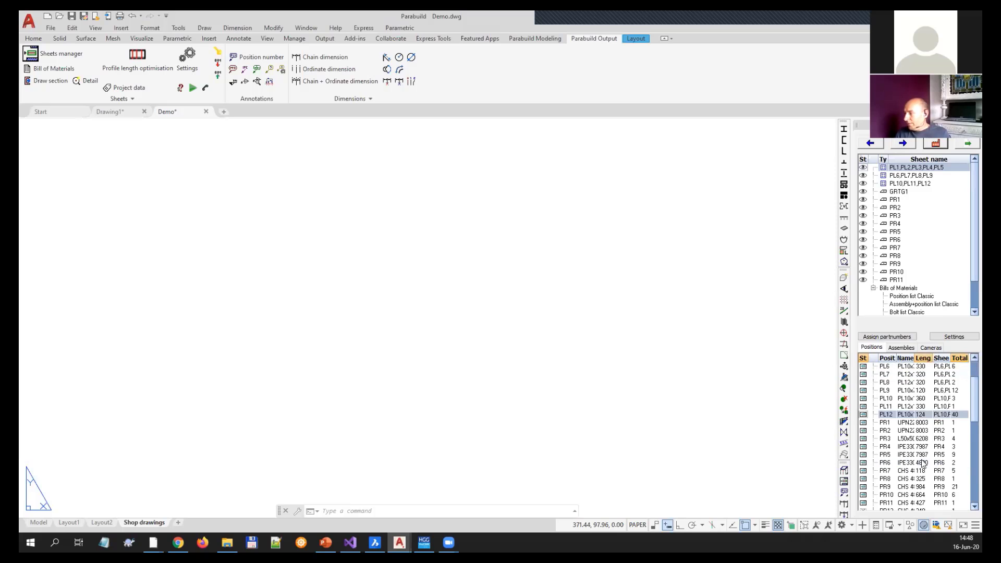
click(893, 440)
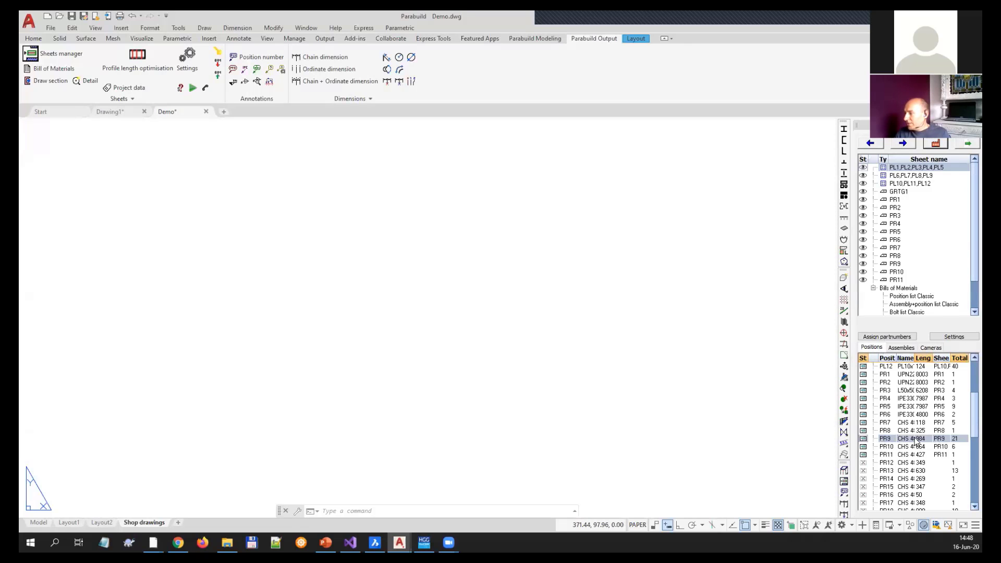
right_click(916, 440)
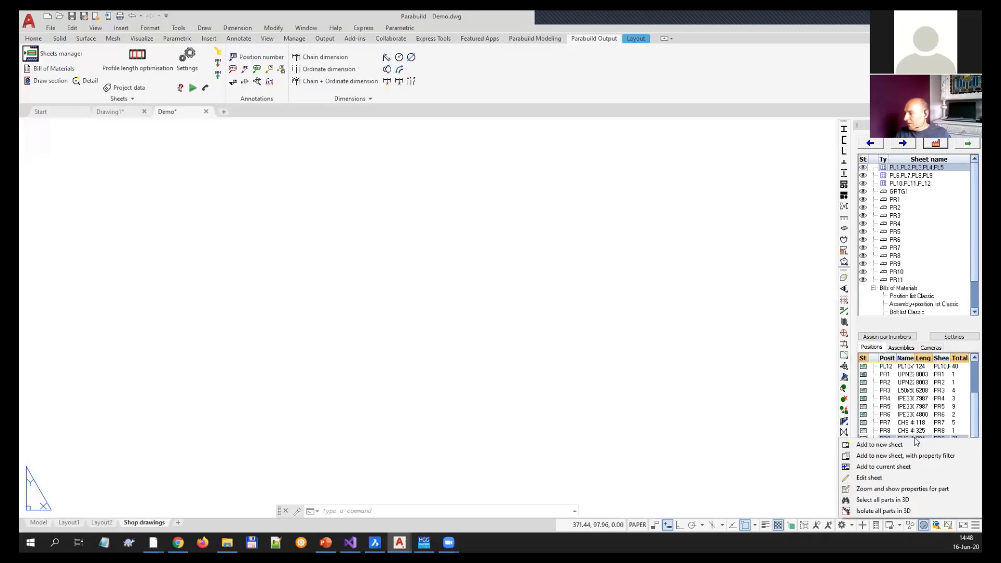
click(891, 501)
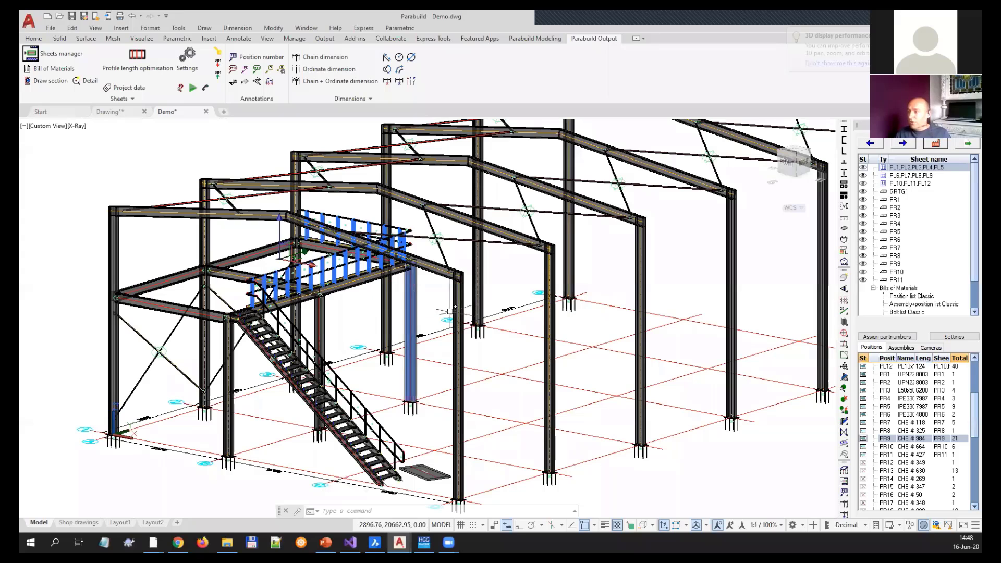
middle_drag(525, 324, 506, 327)
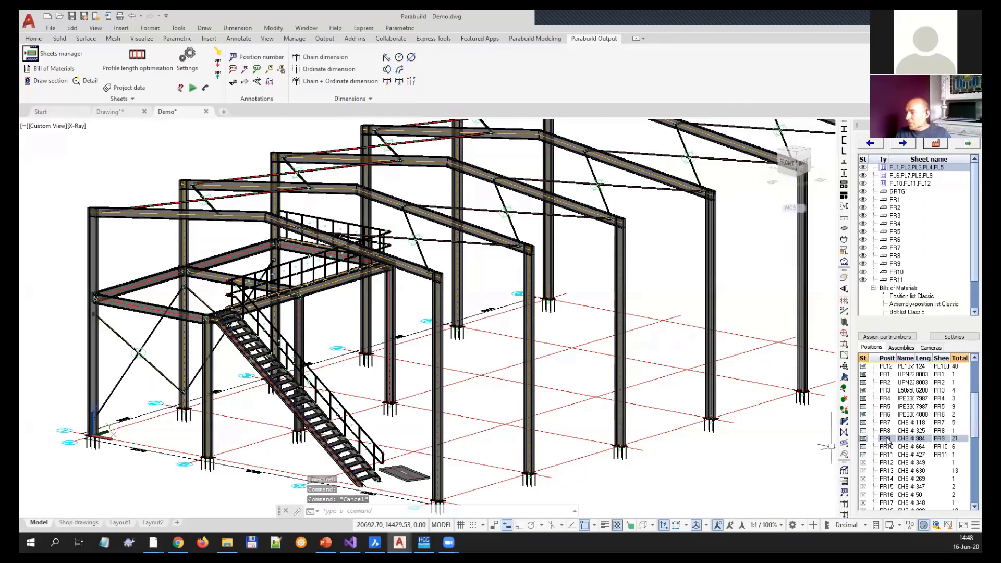
- Review the plate sheets from PL1 to PL12 and examine the Plates group's automatic sheet generation settings, leaving without changes
double_click(900, 167)
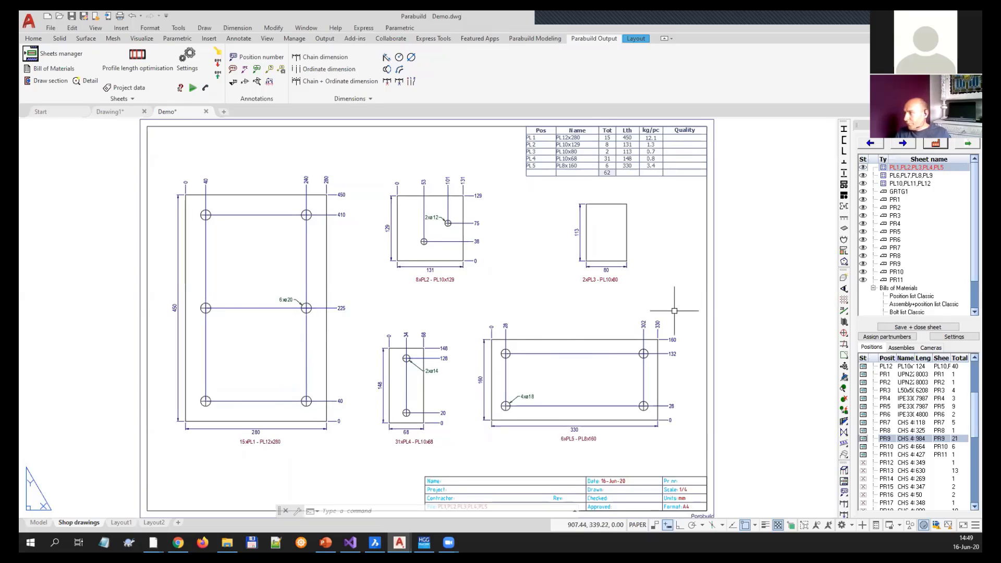
click(908, 143)
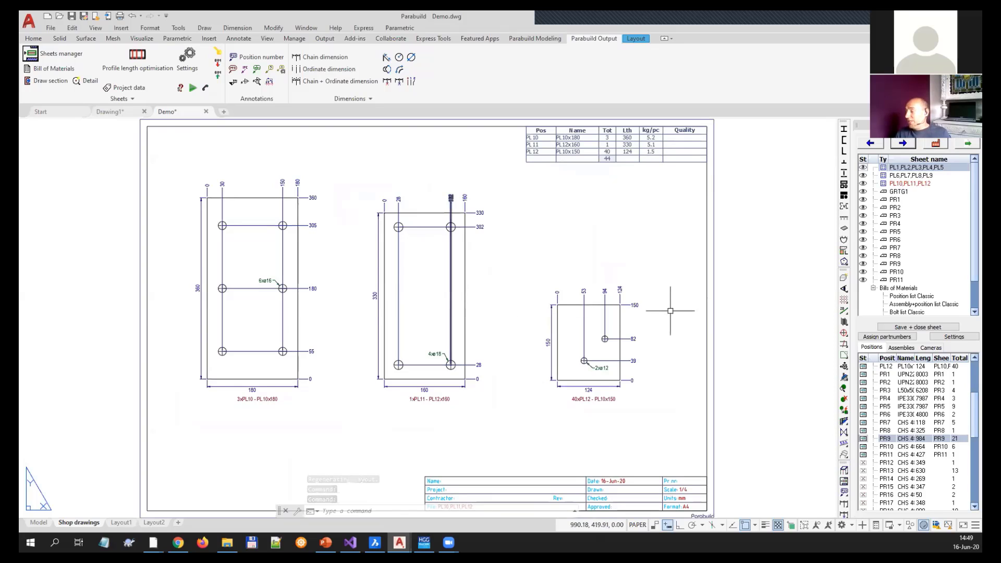
click(945, 339)
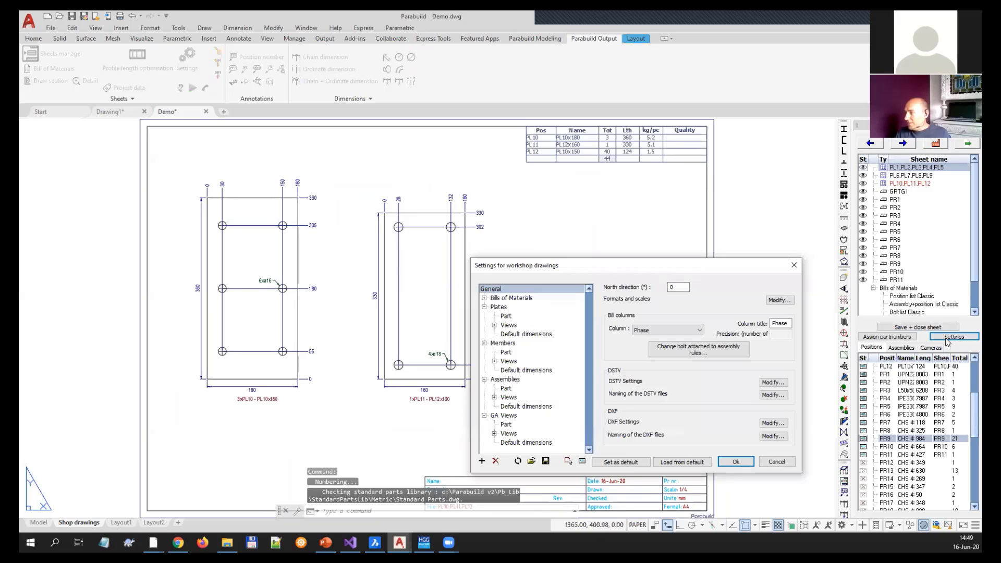
click(510, 308)
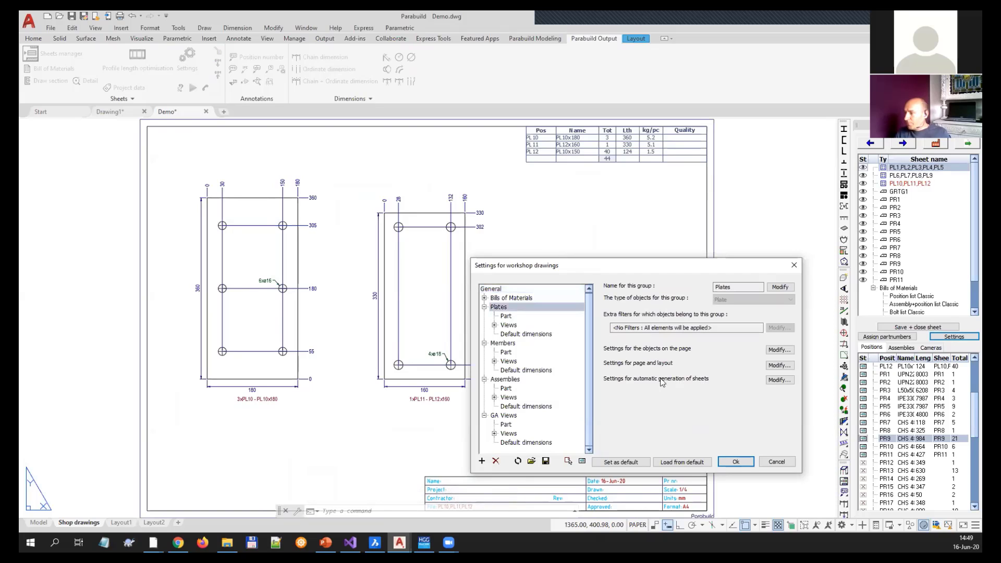
click(777, 380)
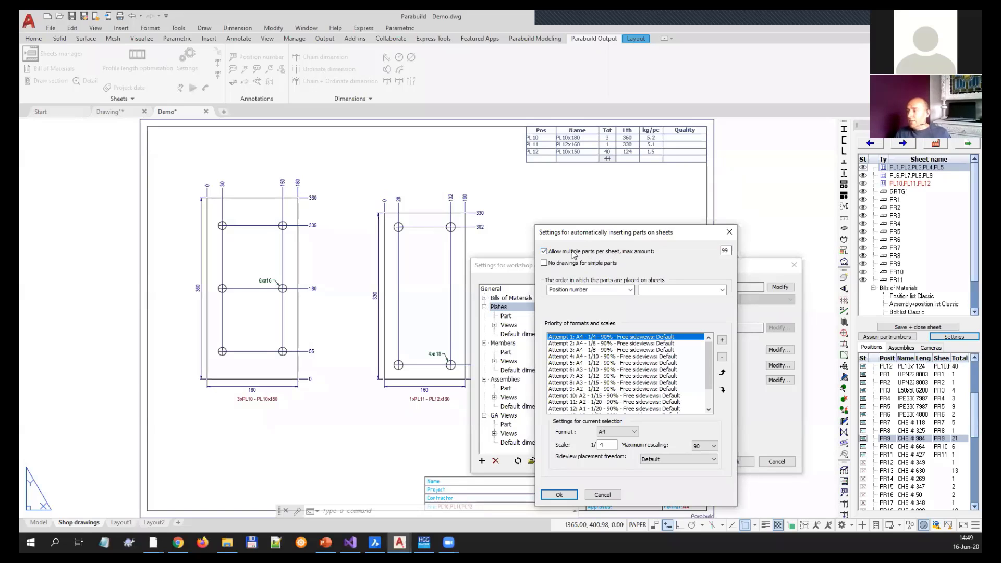
click(602, 494)
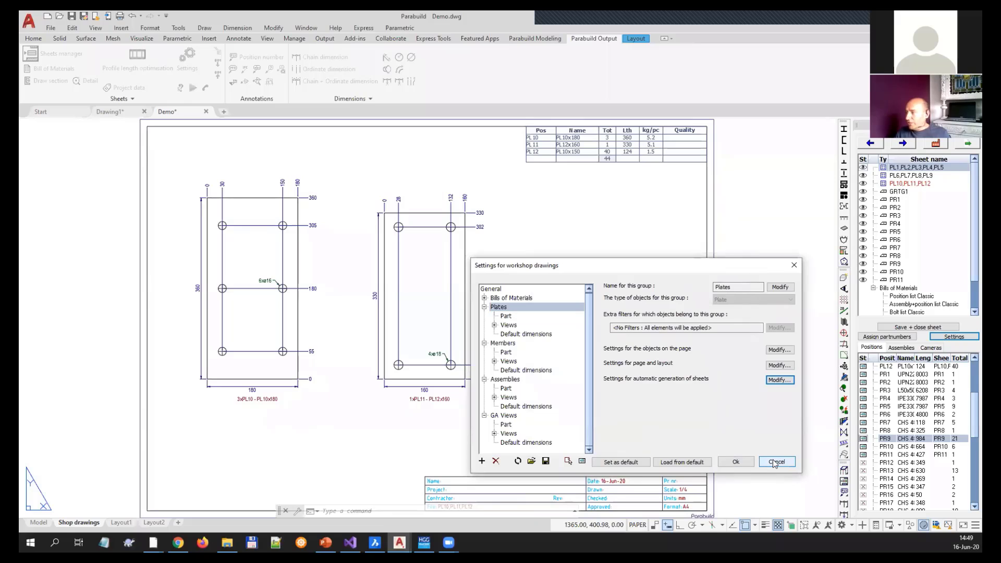
click(777, 462)
- Advance to the PR1 sheet and examine the UPN220 member's end cut, hole dimensions and full length
click(902, 144)
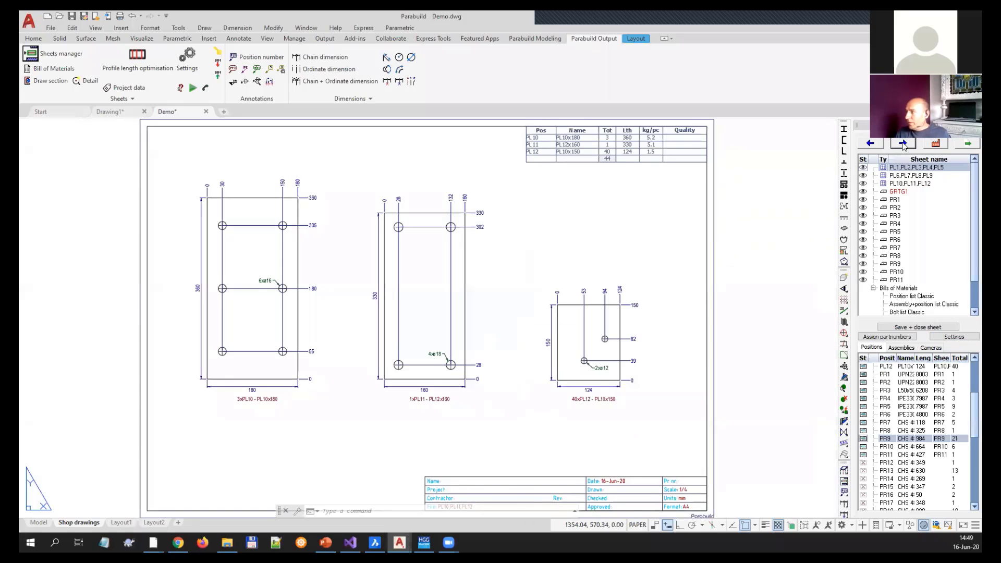
click(902, 144)
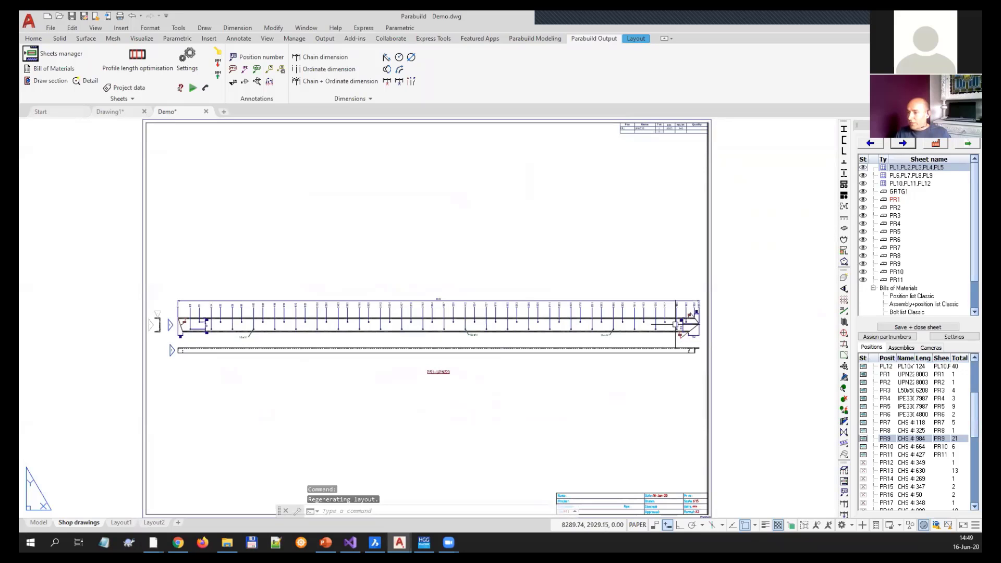
scroll(165, 327, up, 8)
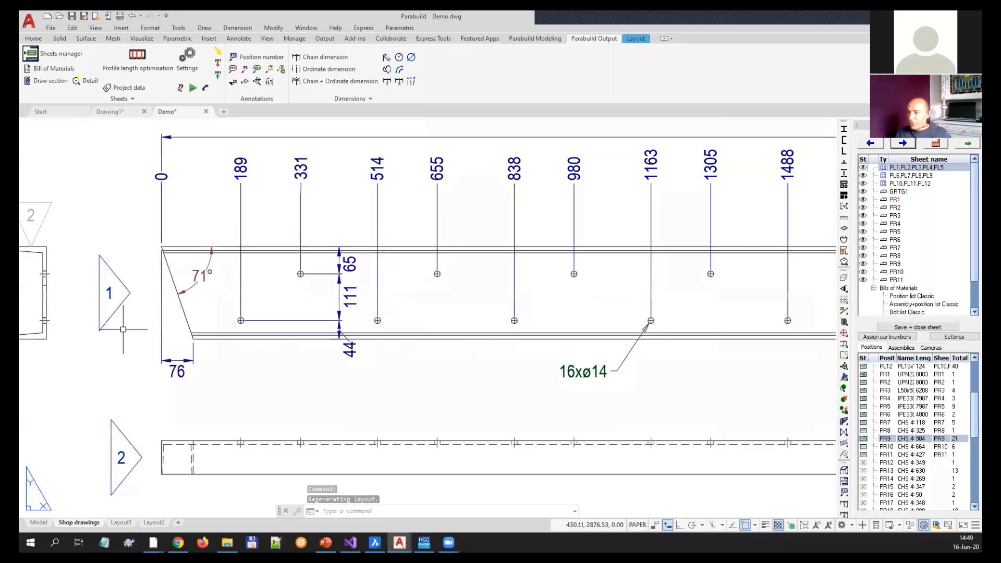
scroll(123, 329, down, 4)
scroll(123, 329, down, 3)
middle_drag(603, 332, 425, 323)
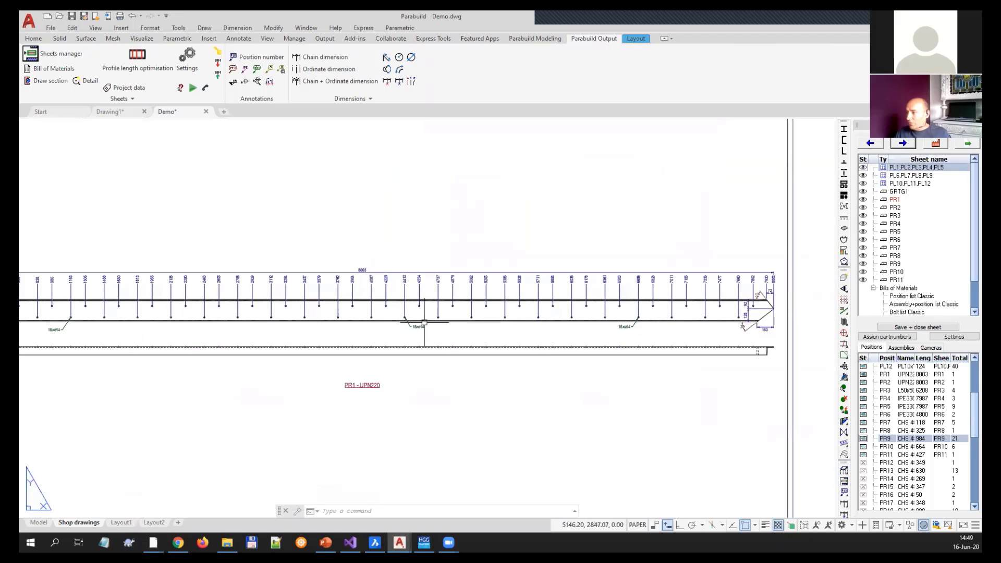
- Advance to the PR2 sheet and examine the UPN220 member's dimensions and hole labels in both views, from end to end
click(896, 143)
scroll(209, 328, up, 5)
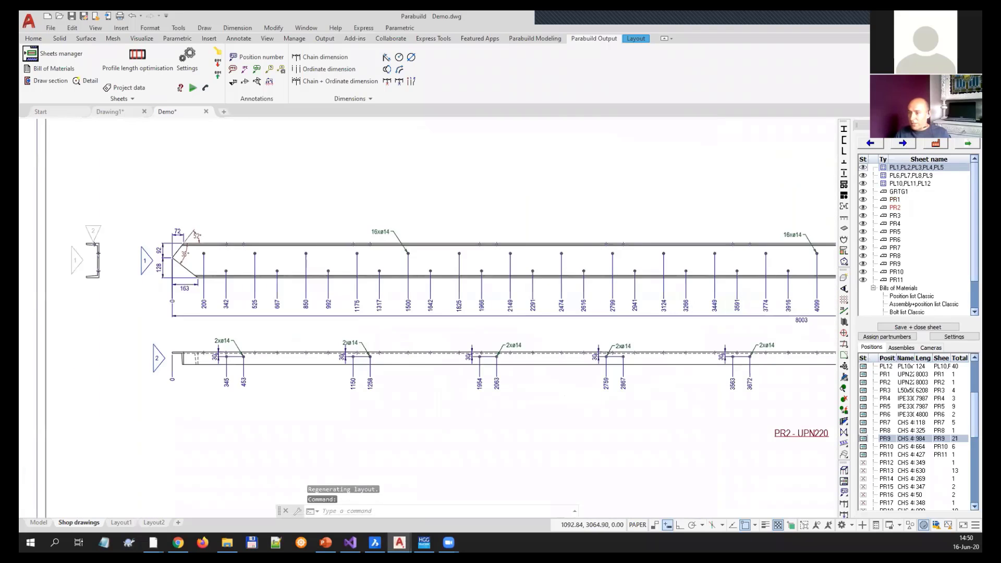
scroll(222, 380, up, 2)
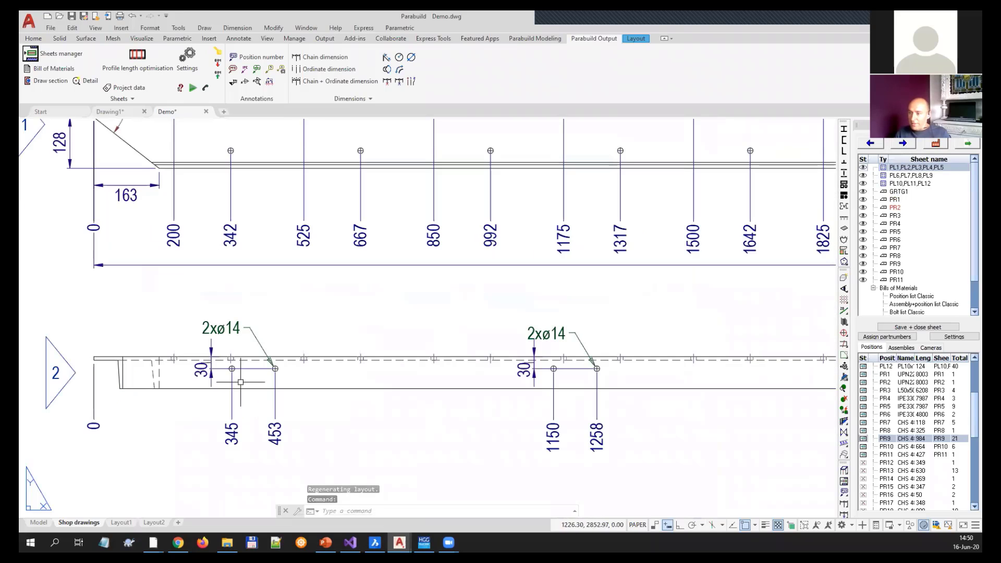
scroll(211, 376, down, 6)
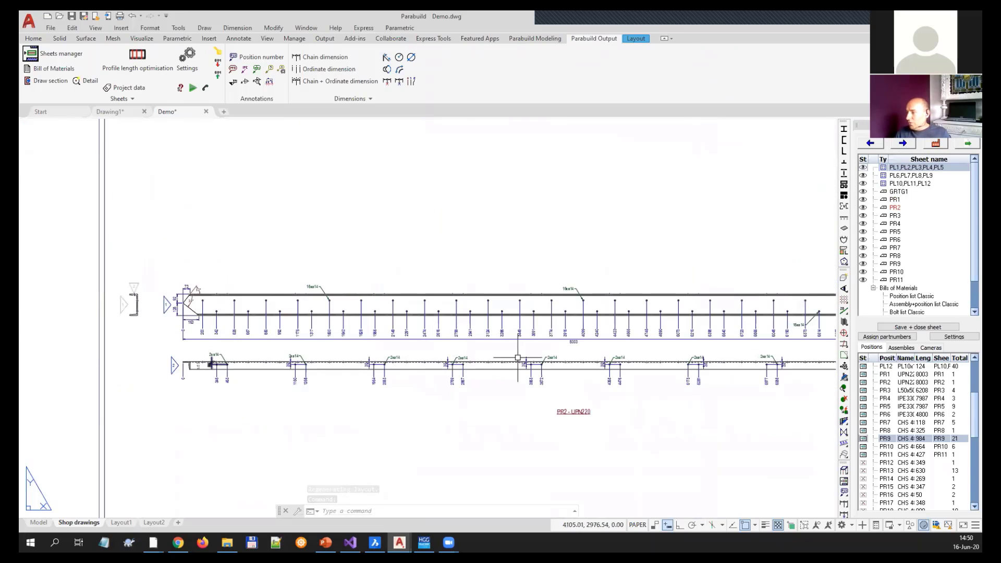
middle_drag(550, 357, 367, 351)
middle_drag(731, 379, 659, 382)
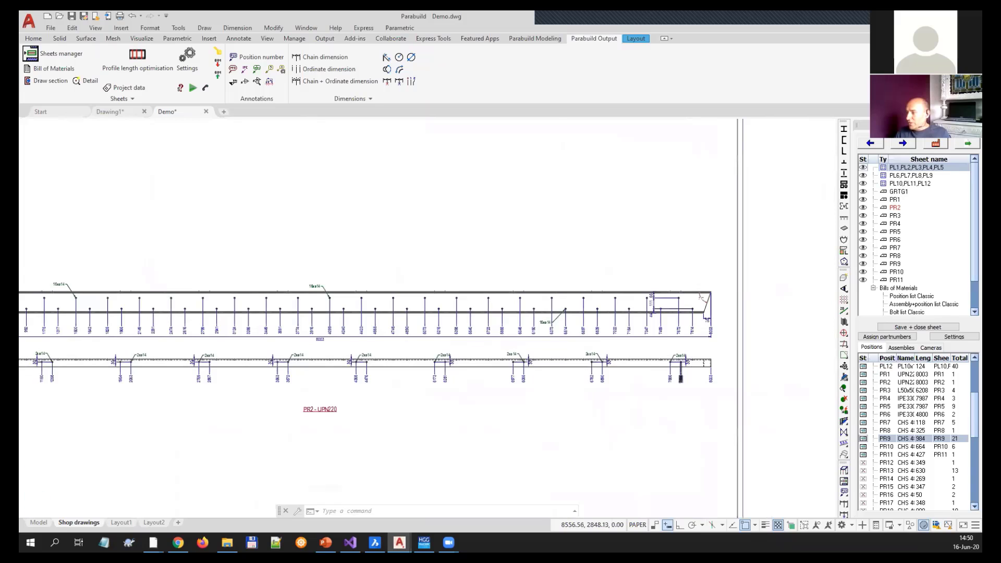
scroll(682, 366, up, 6)
scroll(682, 365, down, 6)
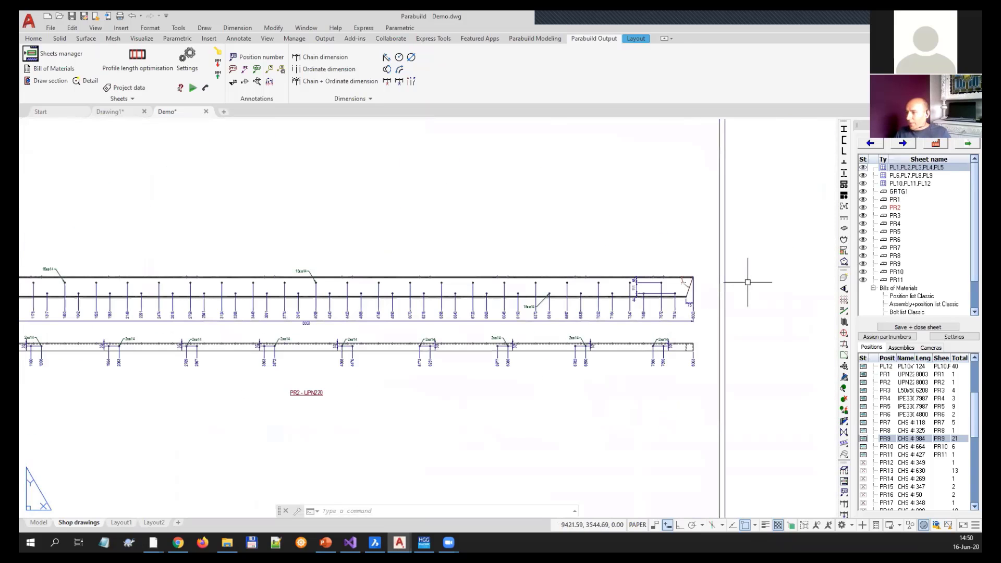
scroll(755, 277, down, 2)
scroll(393, 277, up, 2)
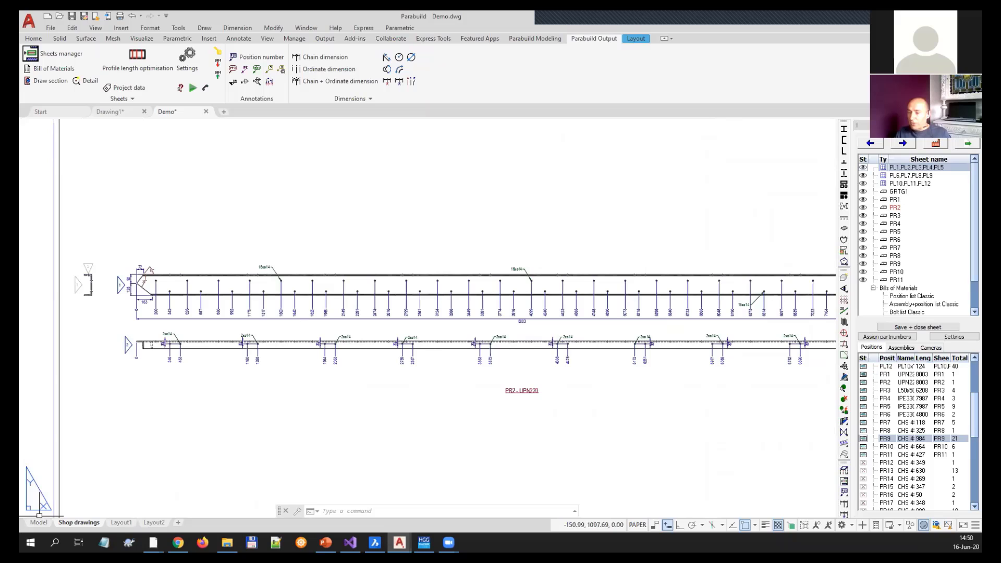
- Return to the 3D model and select the front corner column of the portal frame beside the platform
click(30, 542)
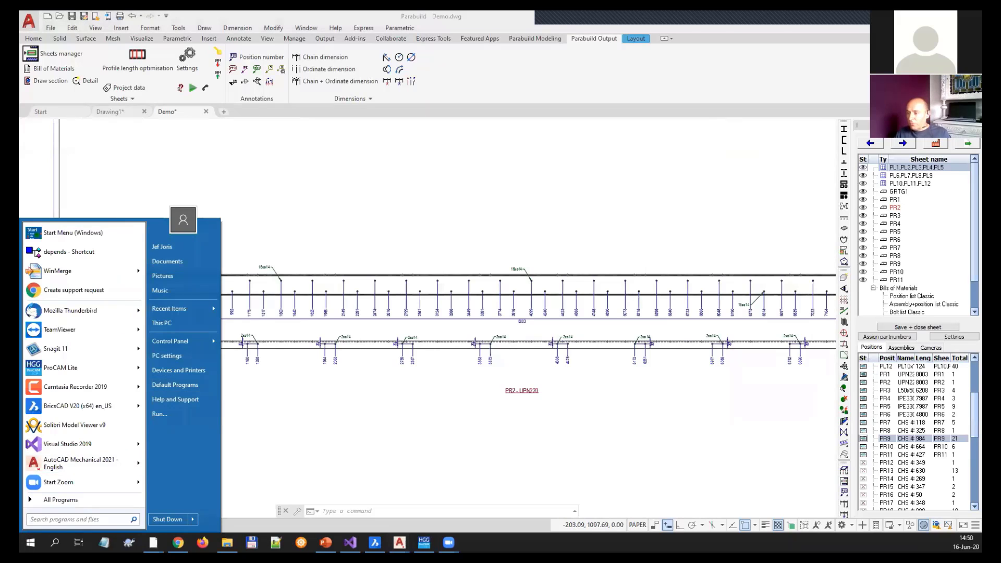
click(244, 443)
click(32, 524)
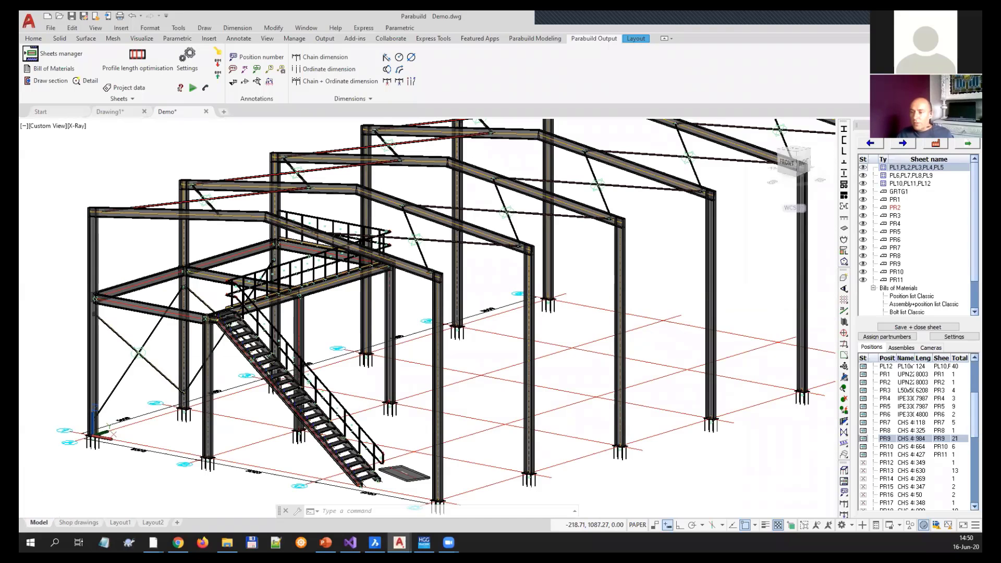
click(95, 275)
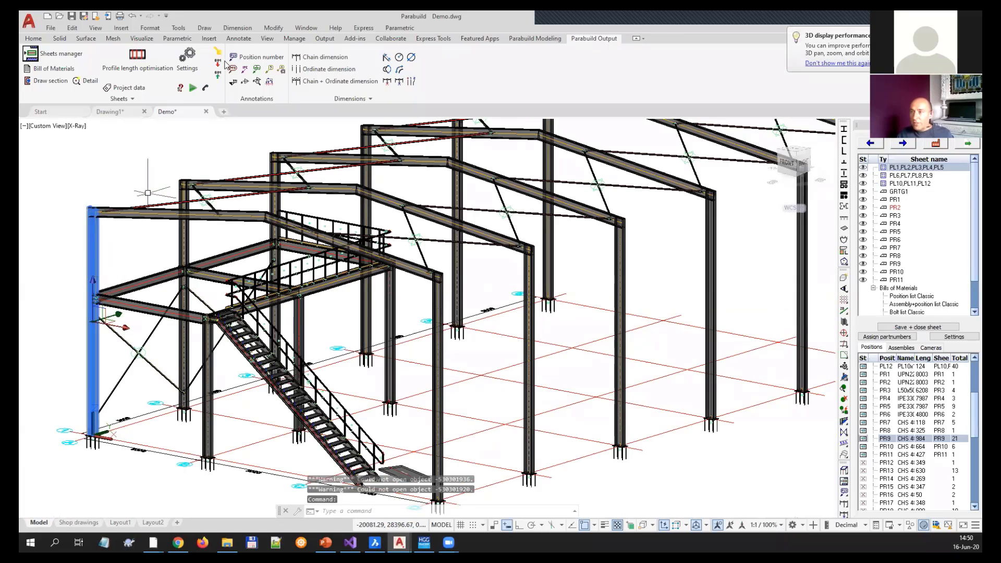
- Open the assembly drawing of the IPE330 corner column beside the platform from its output properties
key(Escape)
click(272, 29)
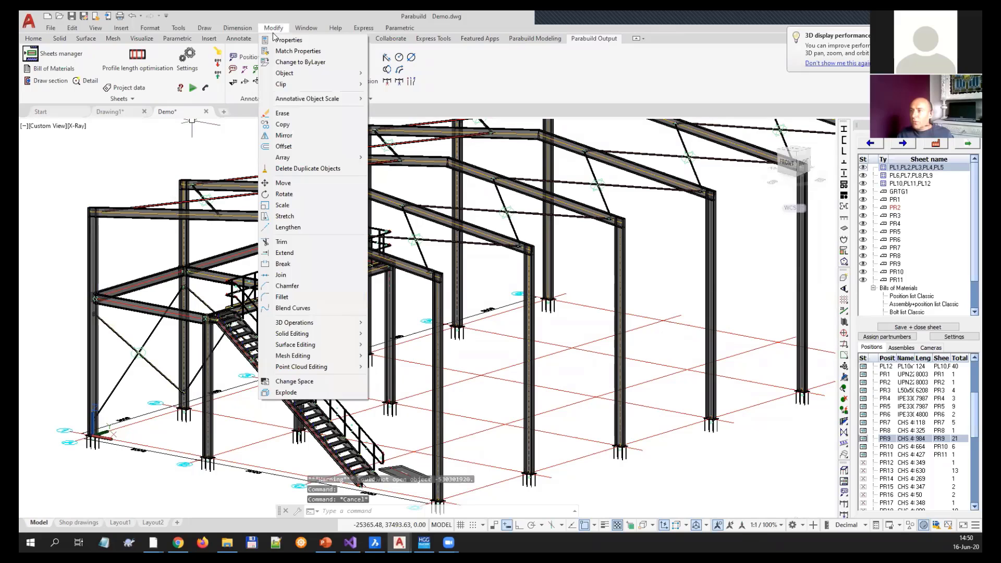
click(289, 40)
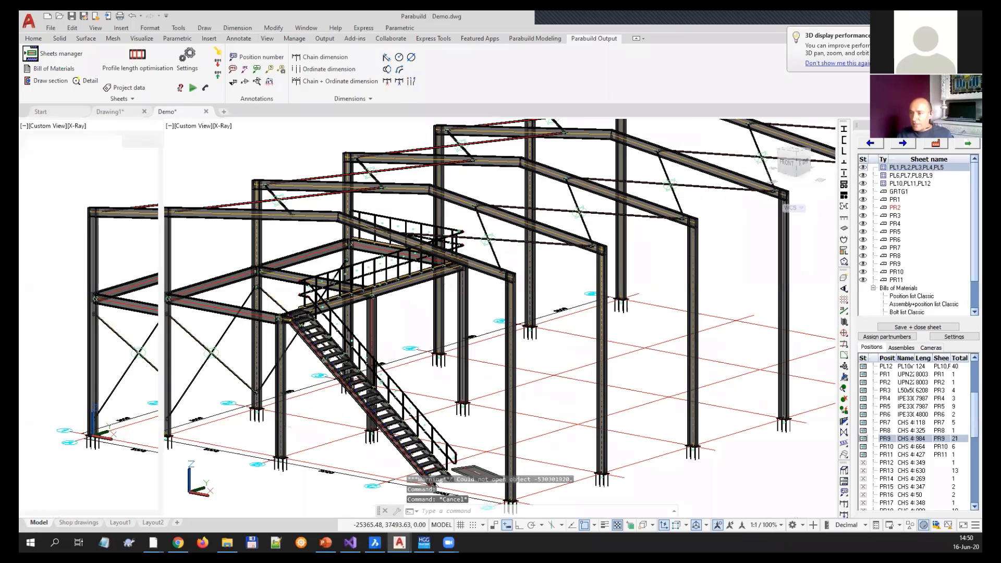
click(169, 260)
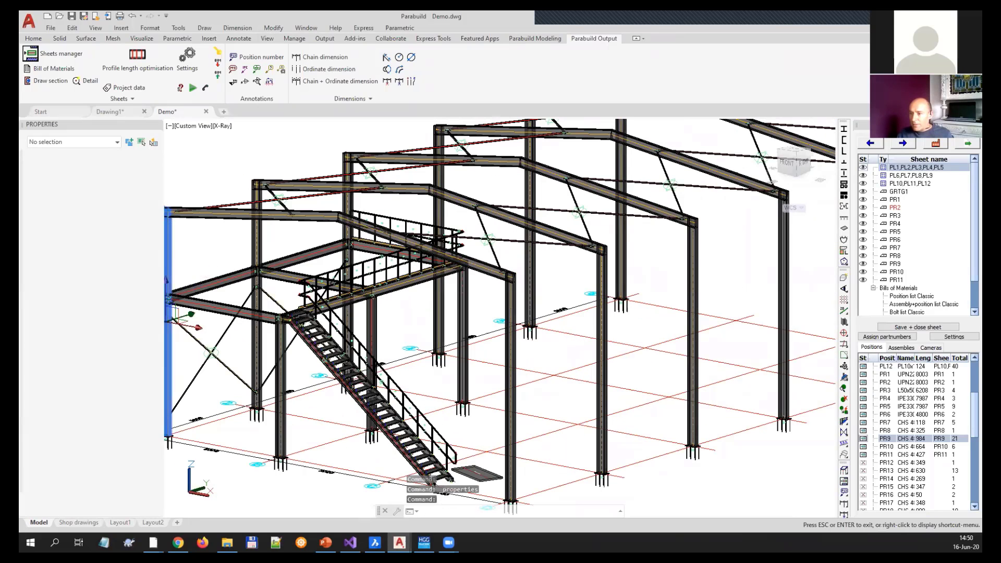
middle_drag(196, 278, 260, 267)
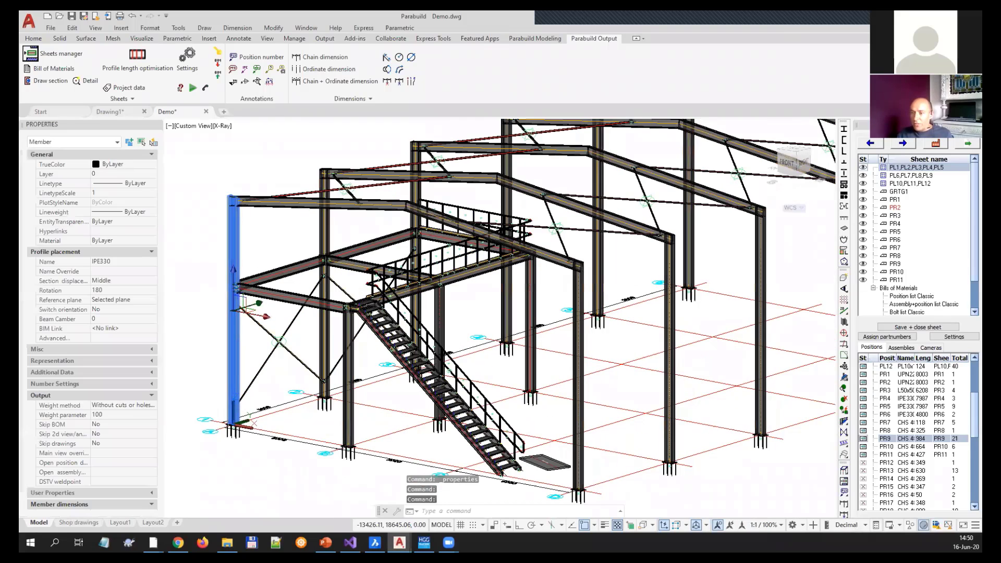
click(147, 473)
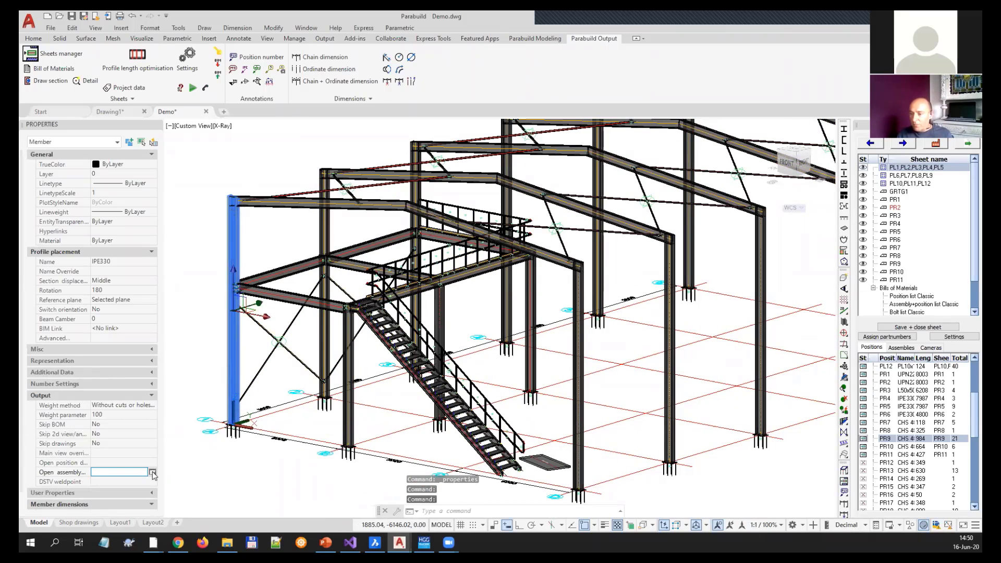
click(153, 472)
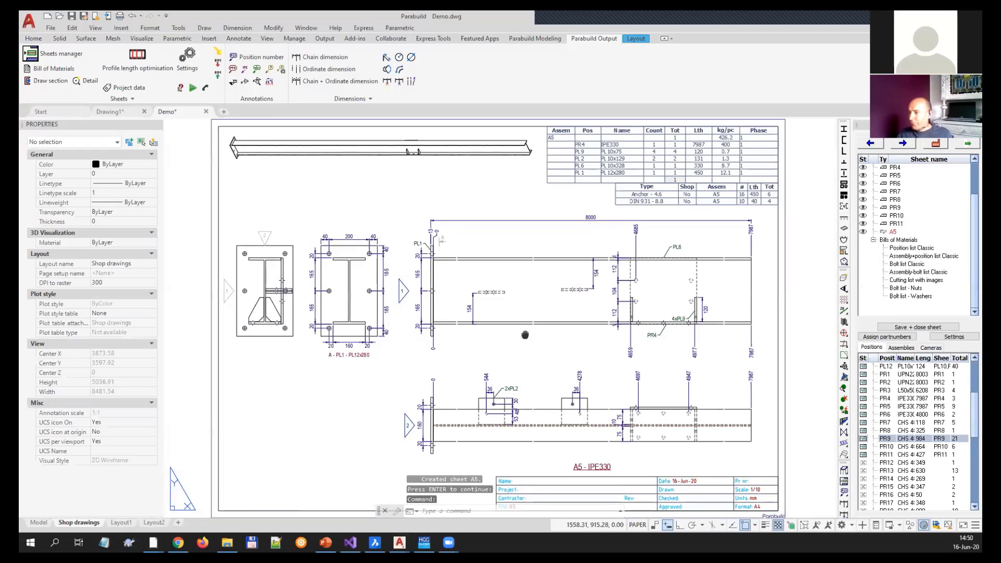
middle_drag(525, 335, 499, 342)
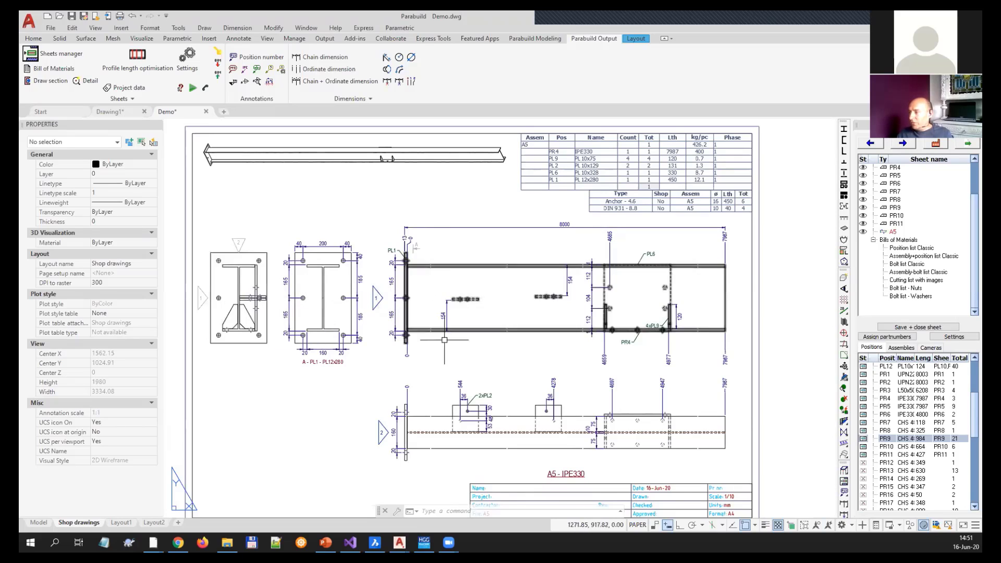
- Configure the assembly view arrangement to align column 3D views with the model Z axis, with minimum and maximum side views of 3
click(409, 158)
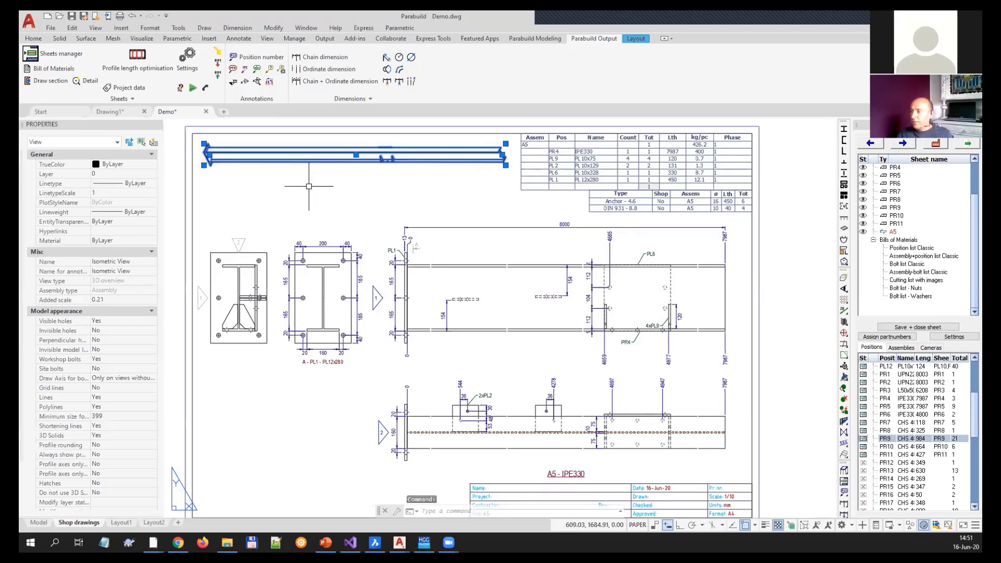
key(Escape)
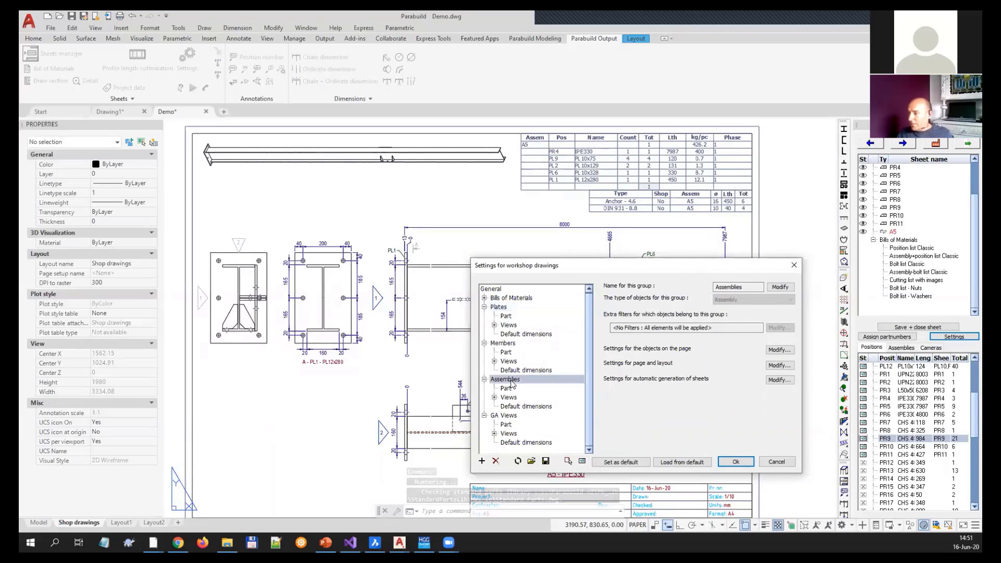
click(508, 398)
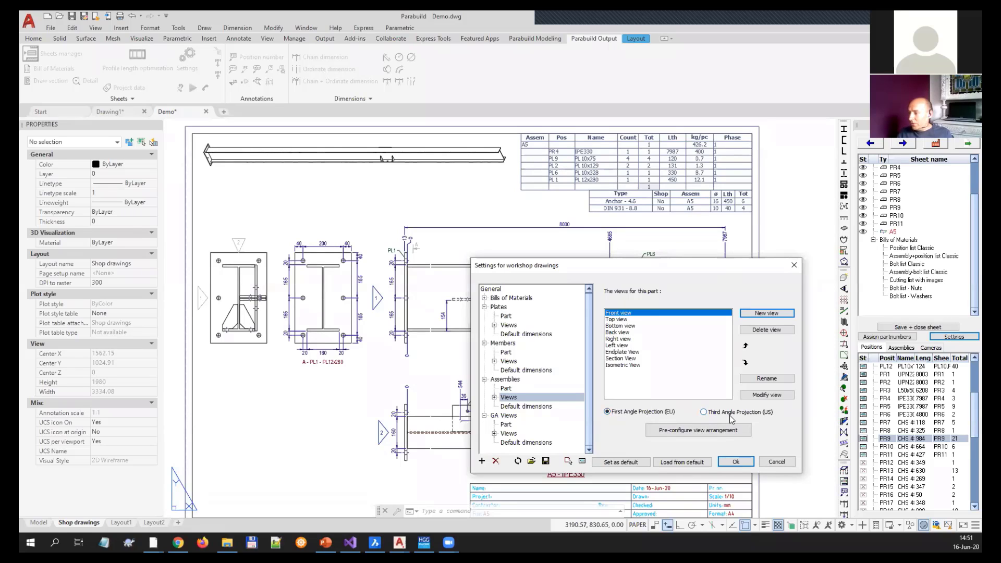
click(686, 431)
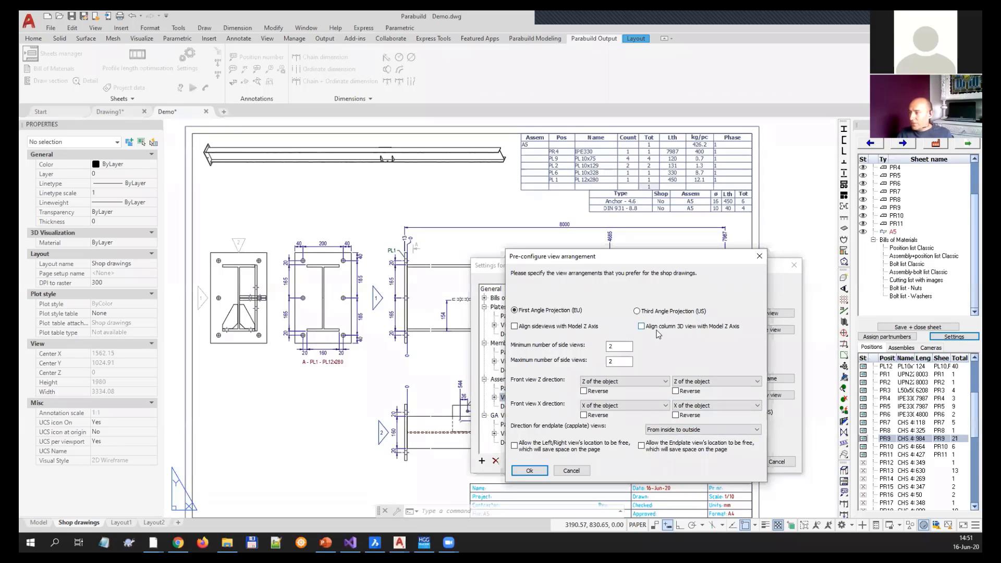
click(642, 326)
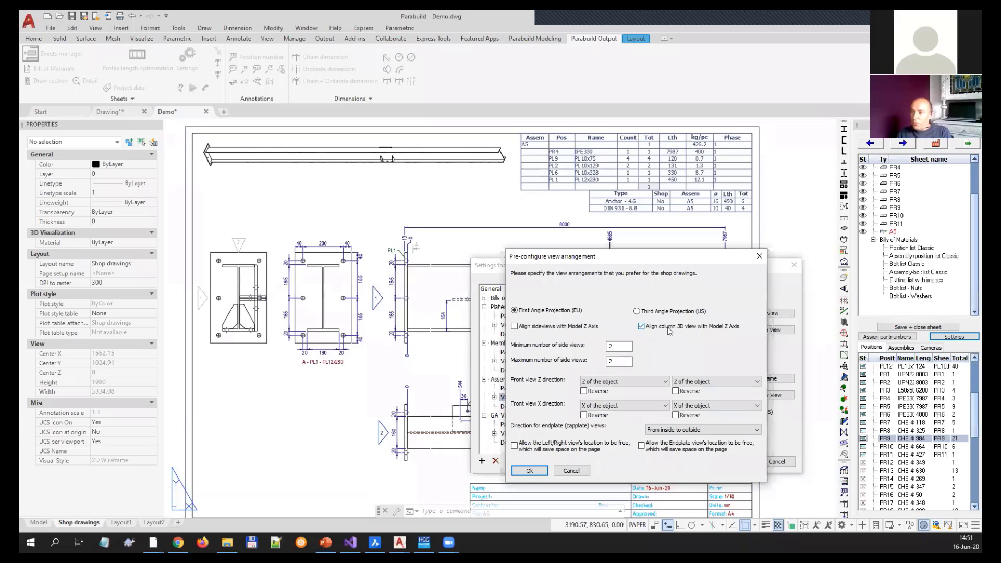
click(620, 347)
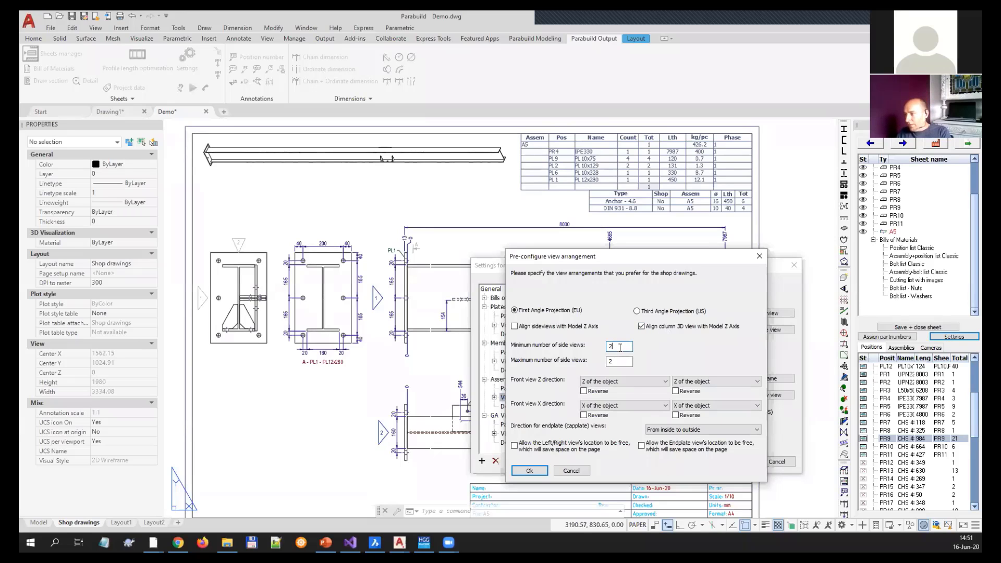
text(3)
key(Tab)
text(3)
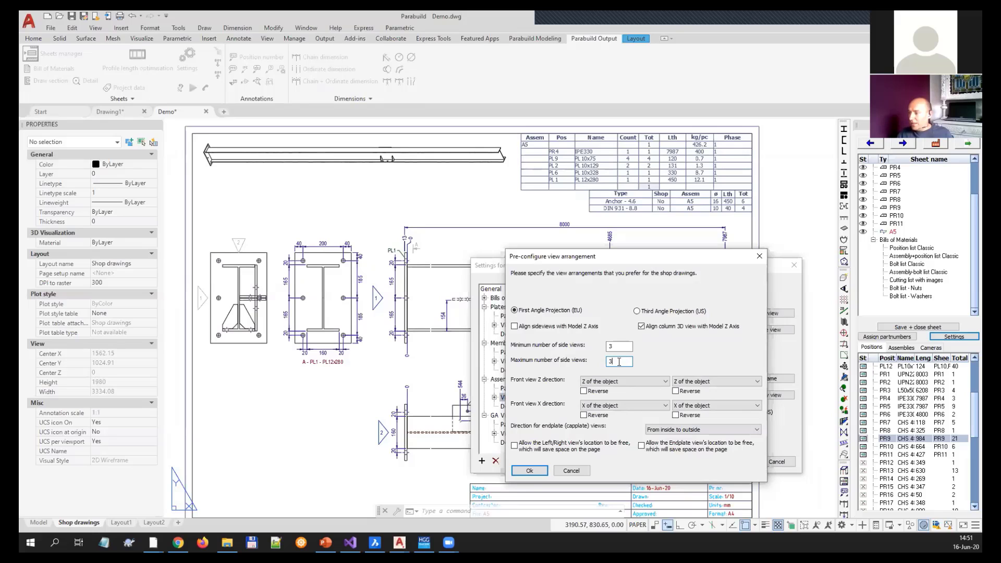
click(528, 473)
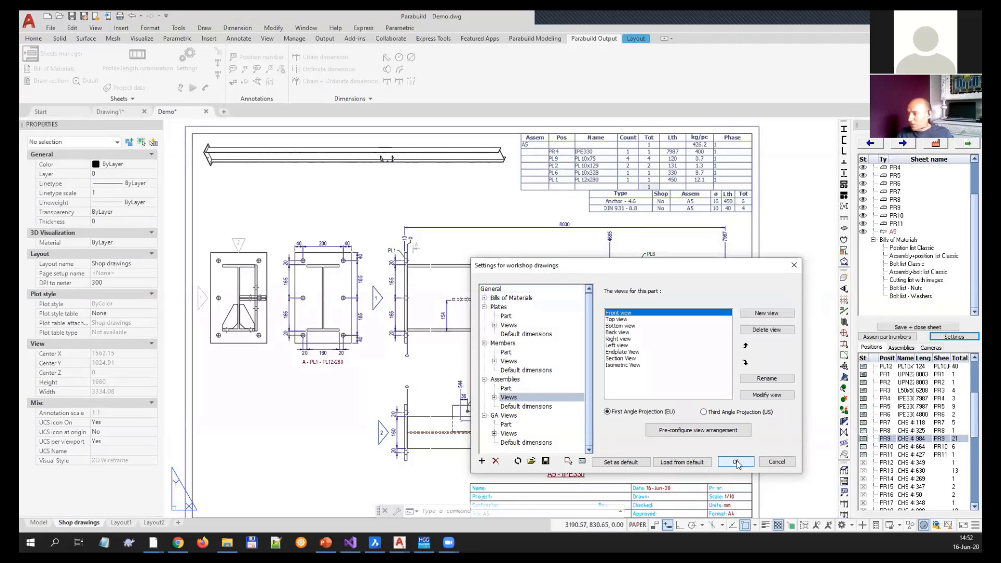
- Create a new drawing sheet for assembly A5 and check its views and title block
click(901, 347)
right_click(886, 399)
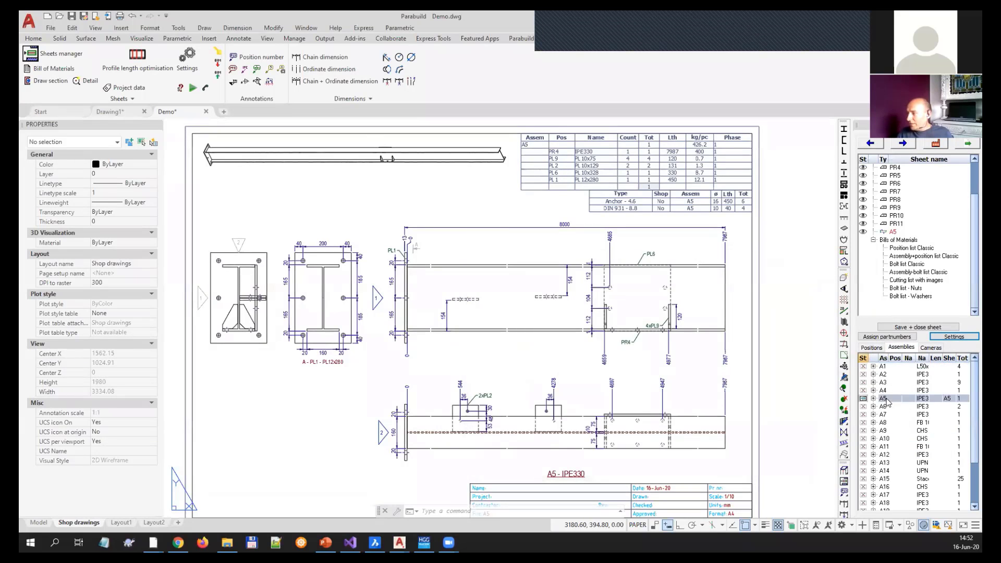
click(896, 406)
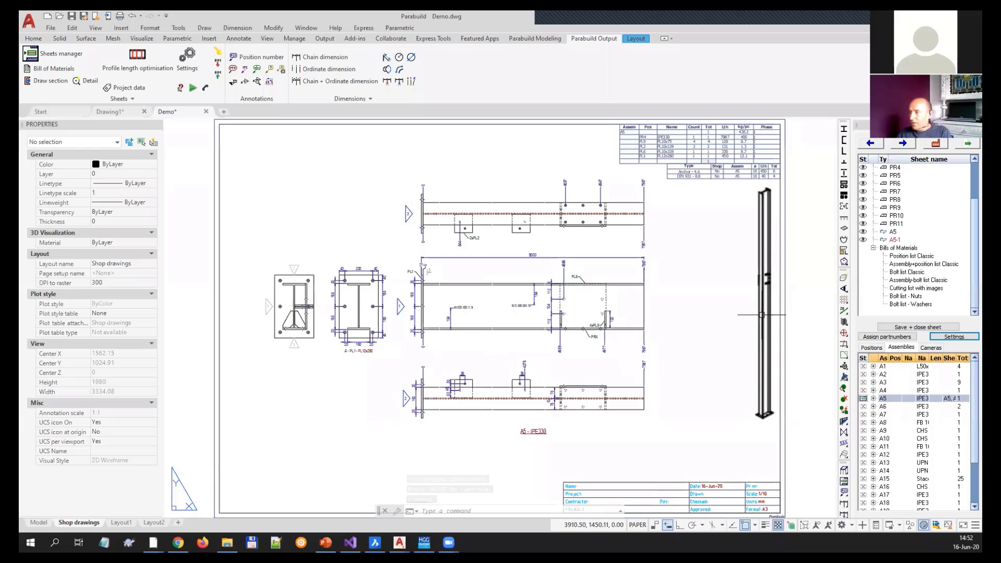
middle_drag(708, 396, 686, 387)
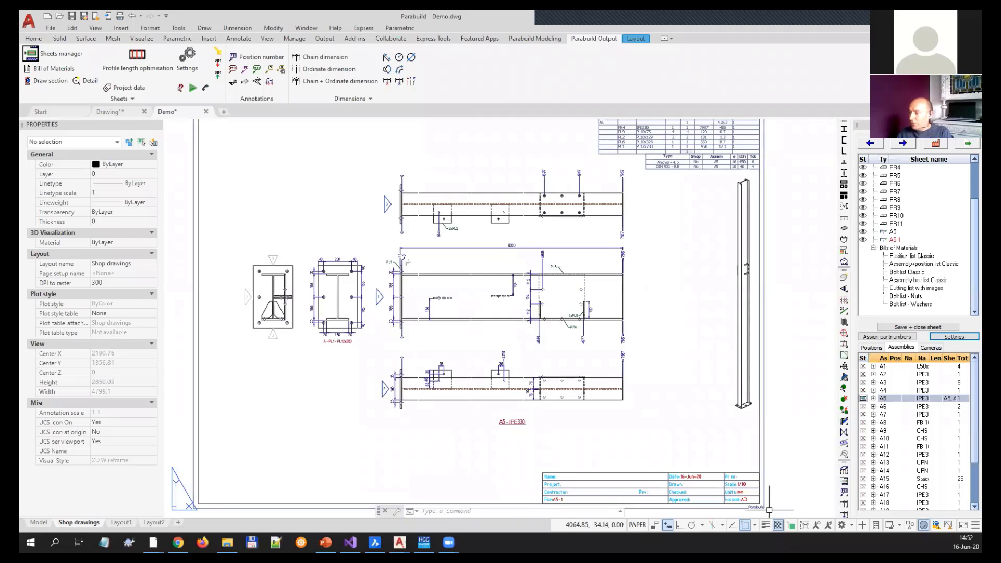
scroll(750, 498, up, 4)
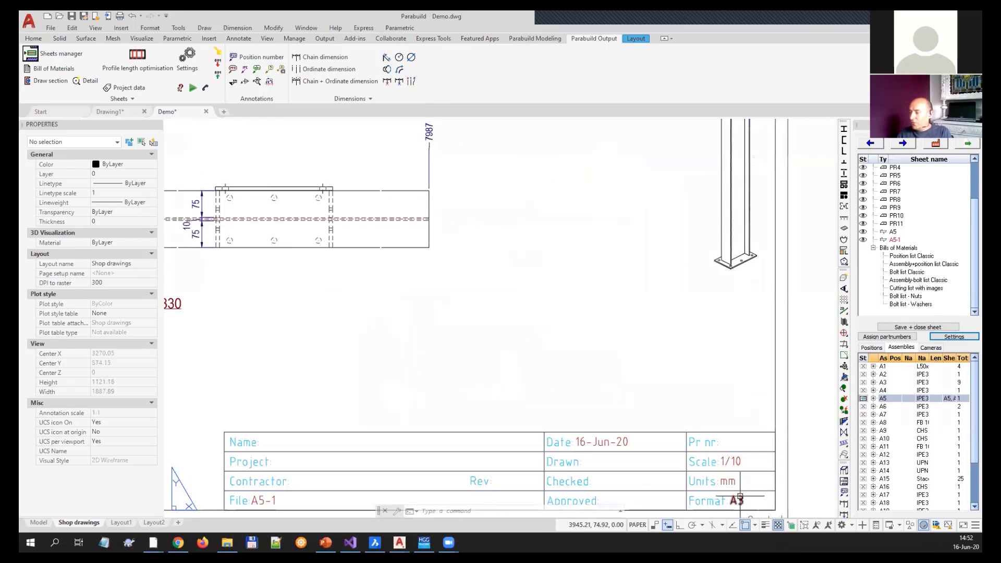
scroll(737, 495, down, 2)
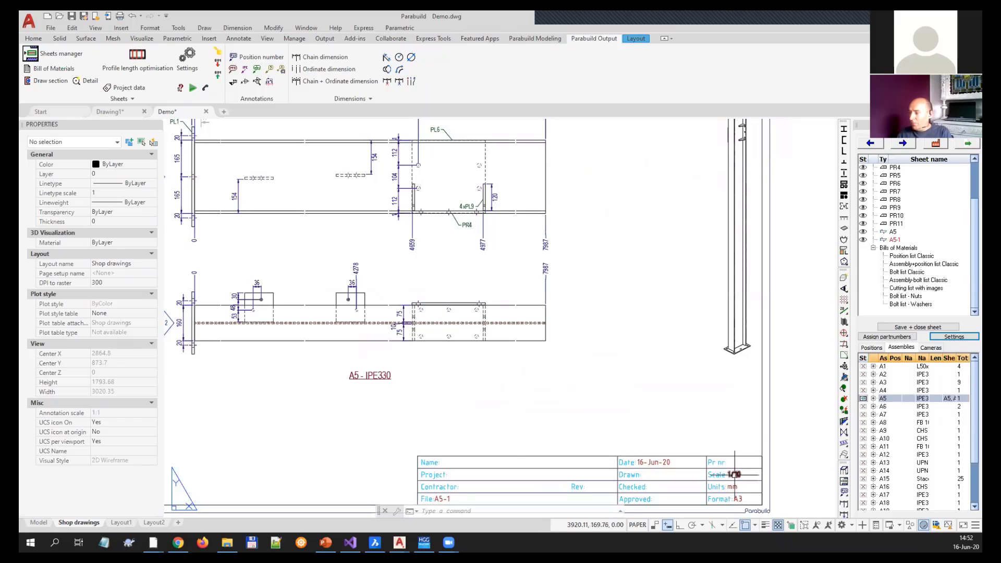
scroll(730, 478, down, 2)
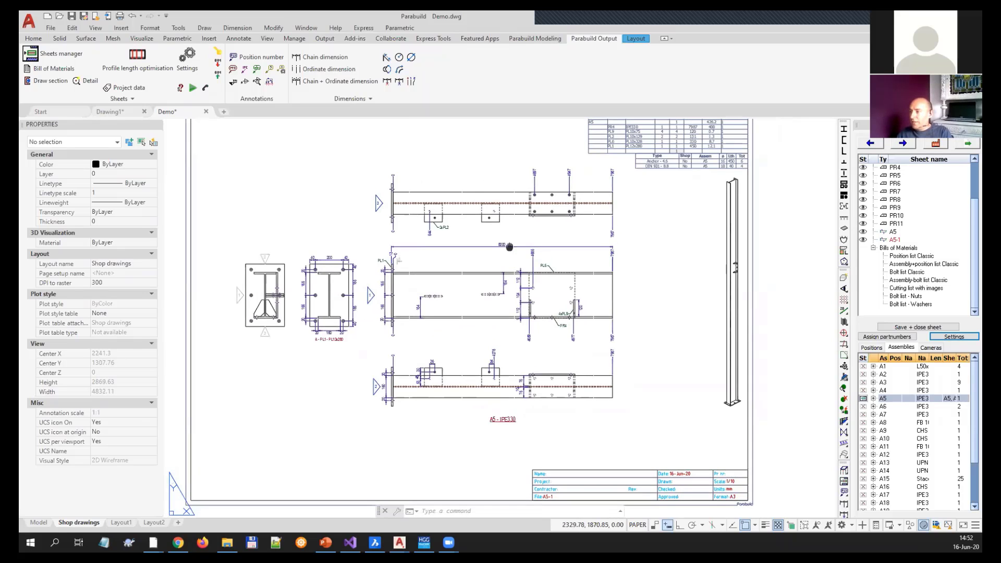
middle_drag(507, 241, 511, 275)
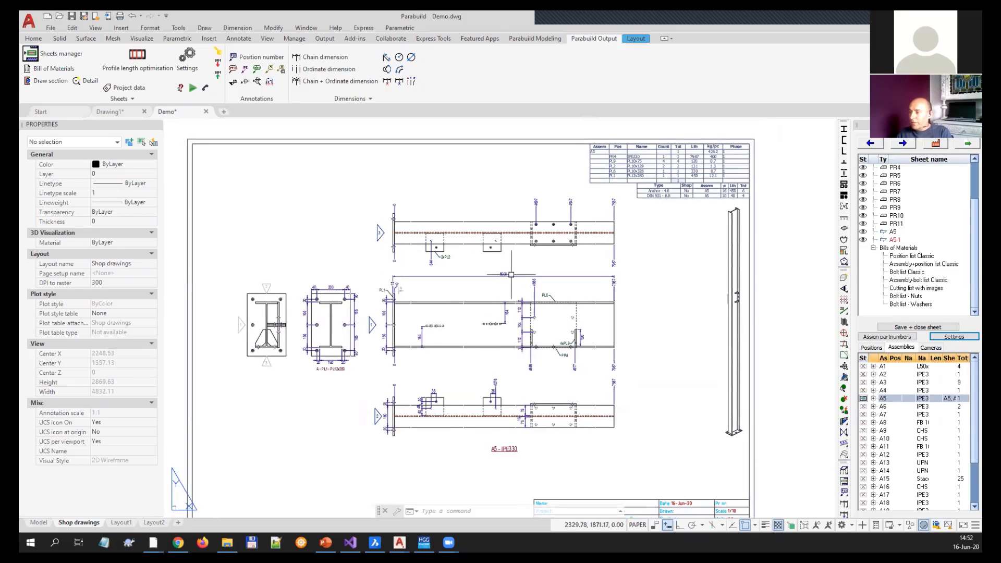
- Examine the priority of formats and scales in the assemblies' automatic sheet generation settings, including the A3 1/10 and A3 1/15 attempts, without saving changes
click(942, 339)
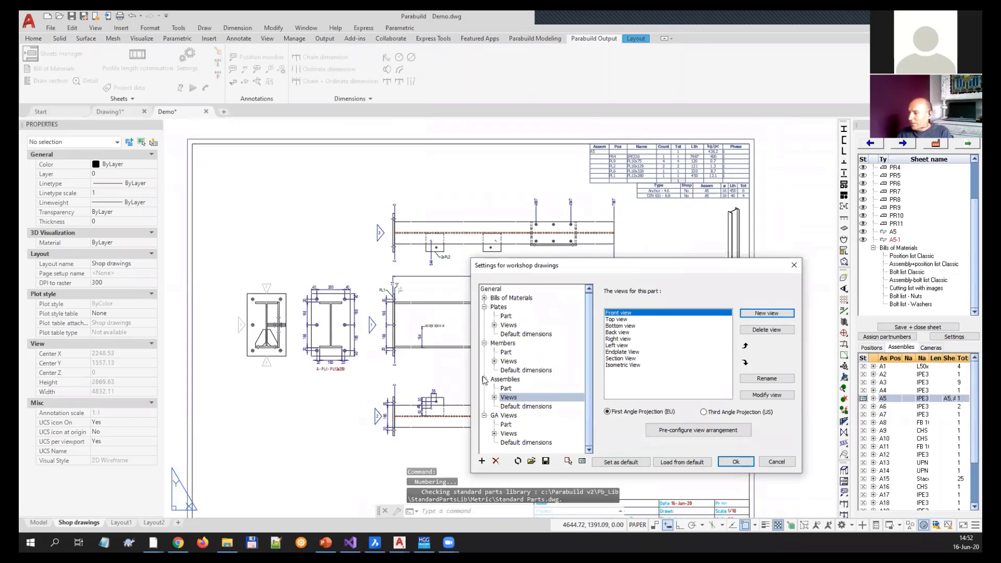
click(513, 381)
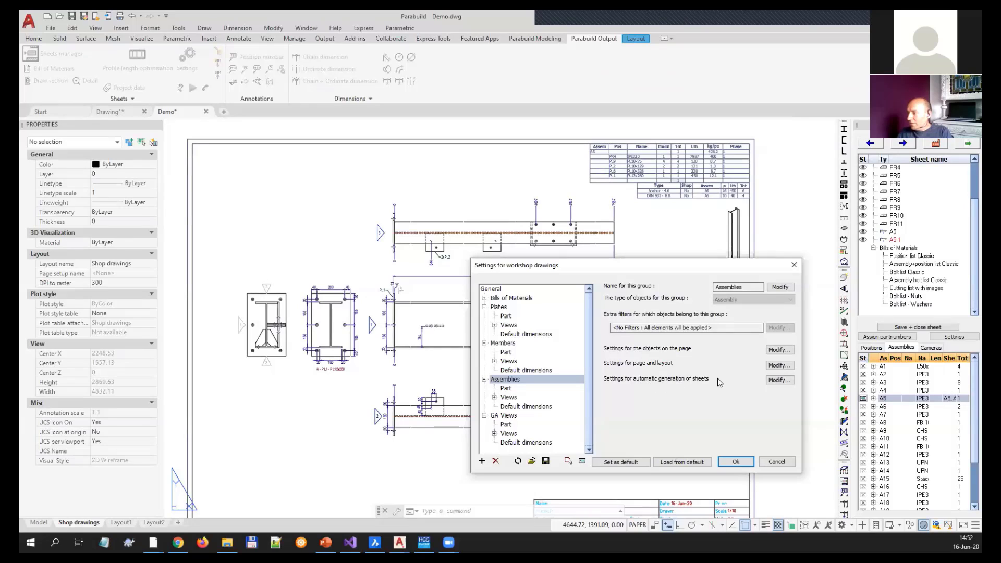
click(779, 383)
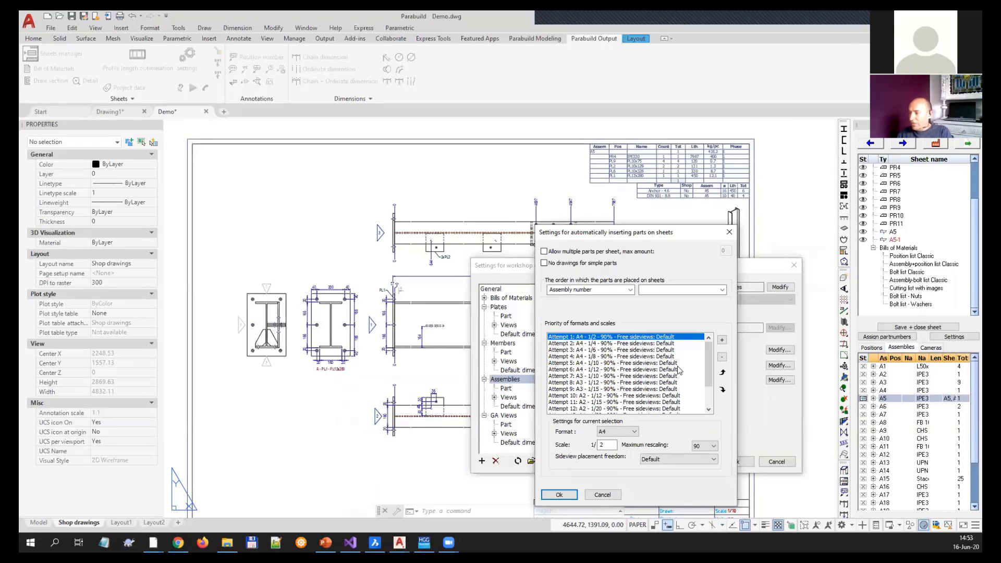
click(604, 375)
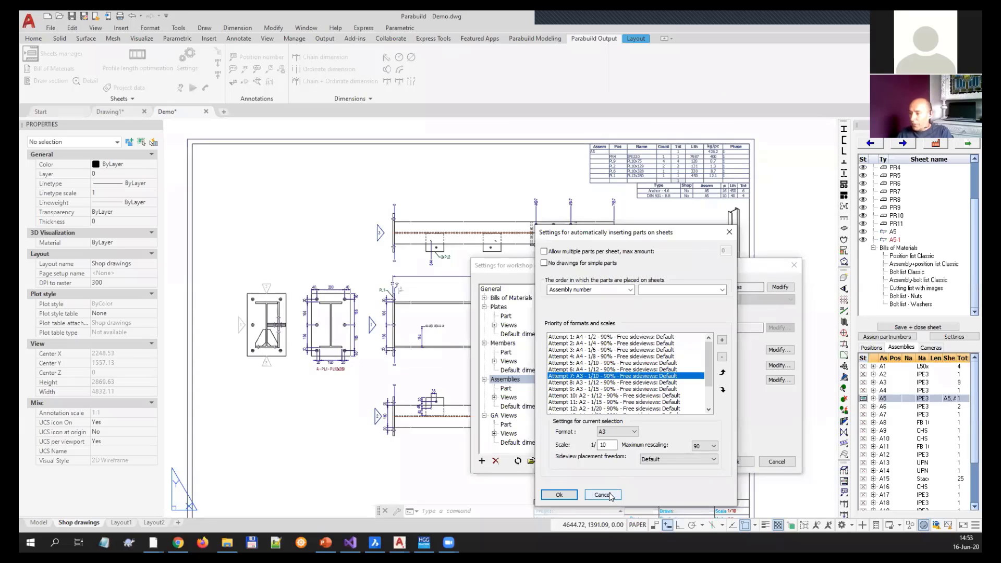
scroll(615, 391, down, 2)
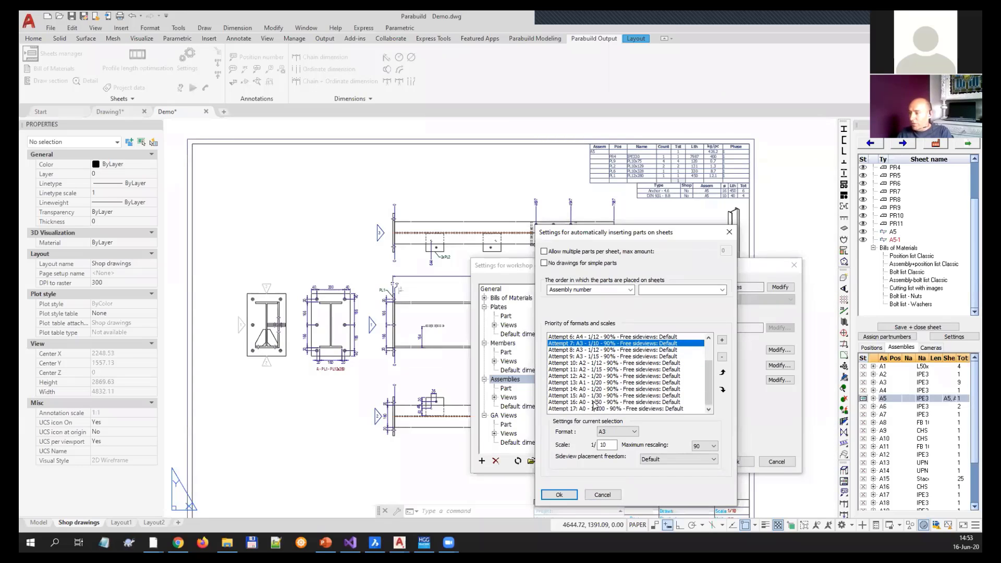
scroll(586, 371, up, 1)
scroll(586, 371, up, 1)
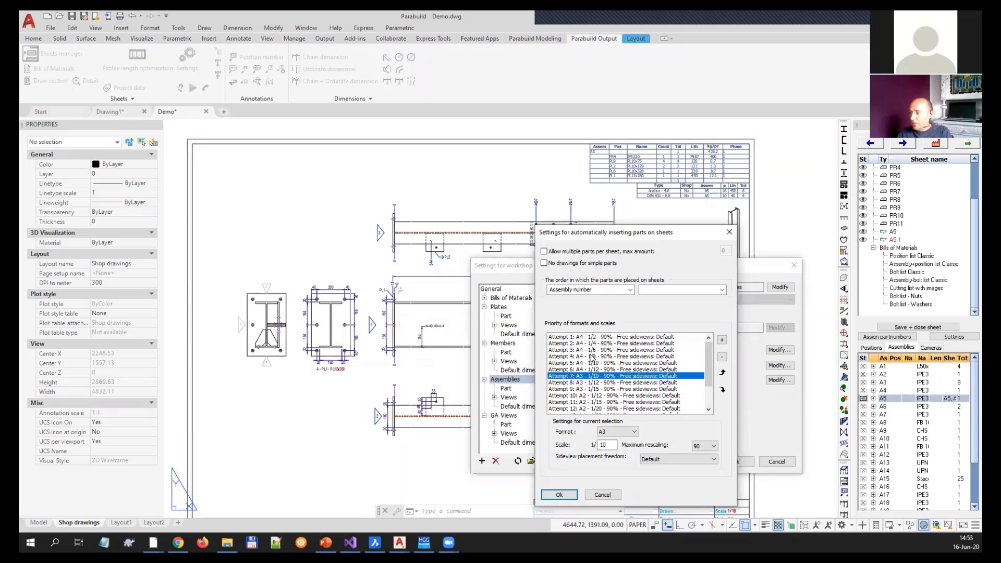
click(591, 390)
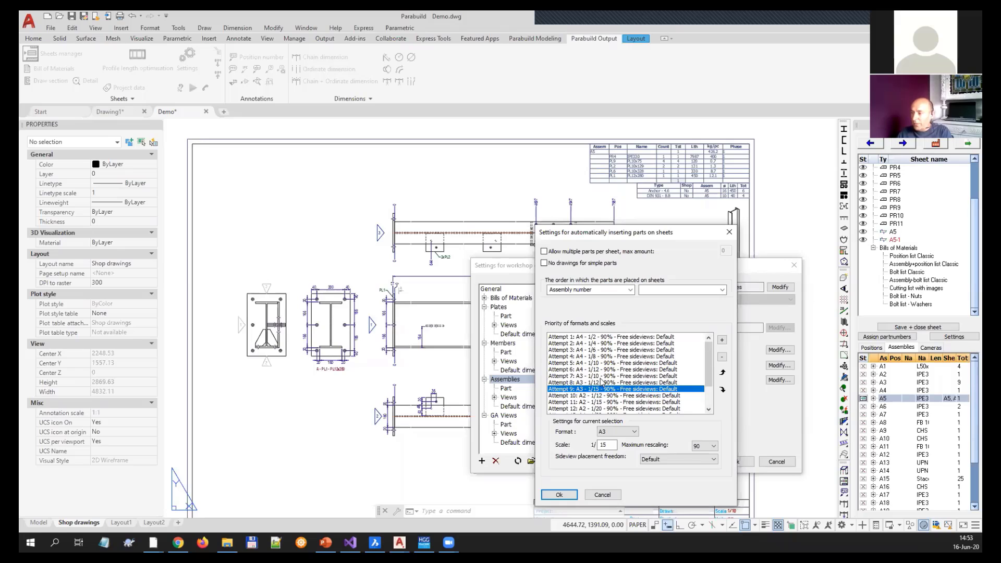
scroll(598, 390, down, 2)
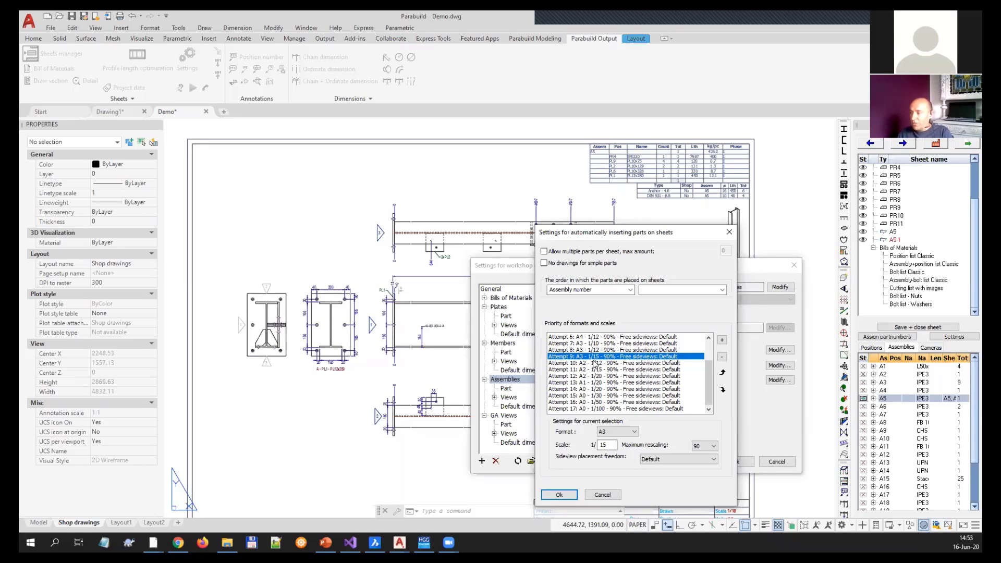
click(602, 495)
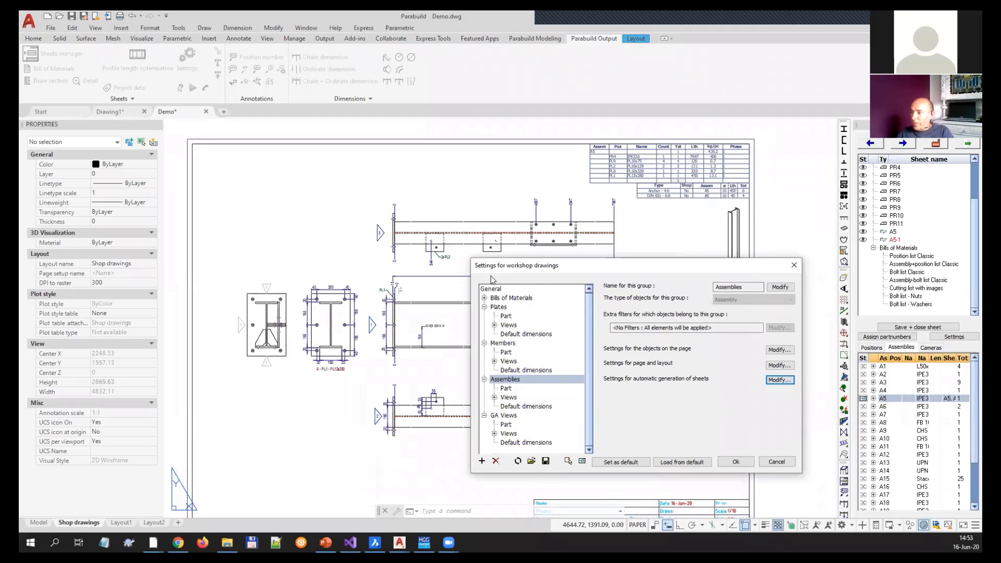
click(777, 462)
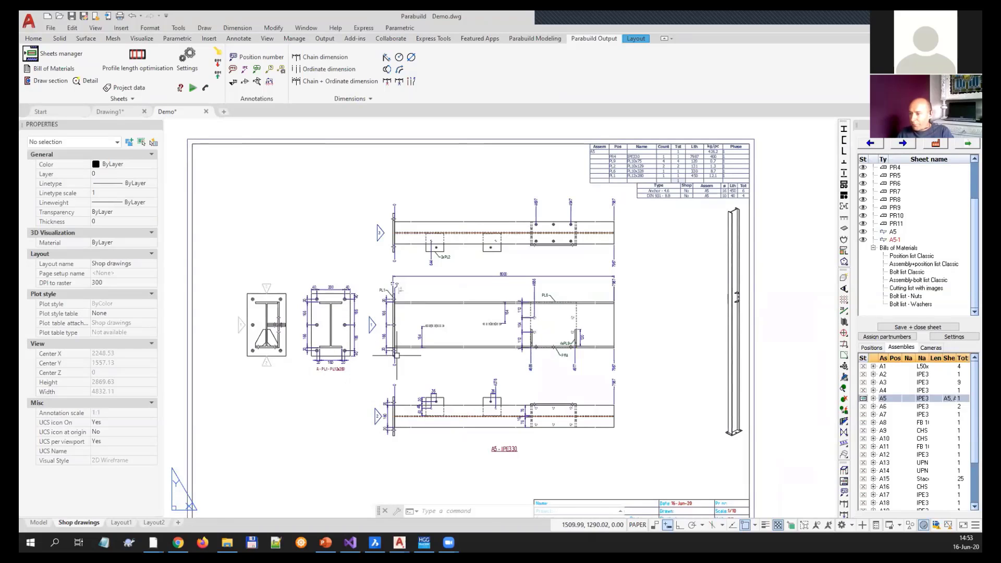
- Inspect the section A mark at the column's base and the matching PL1 endplate view on sheet A5-1
scroll(396, 303, up, 4)
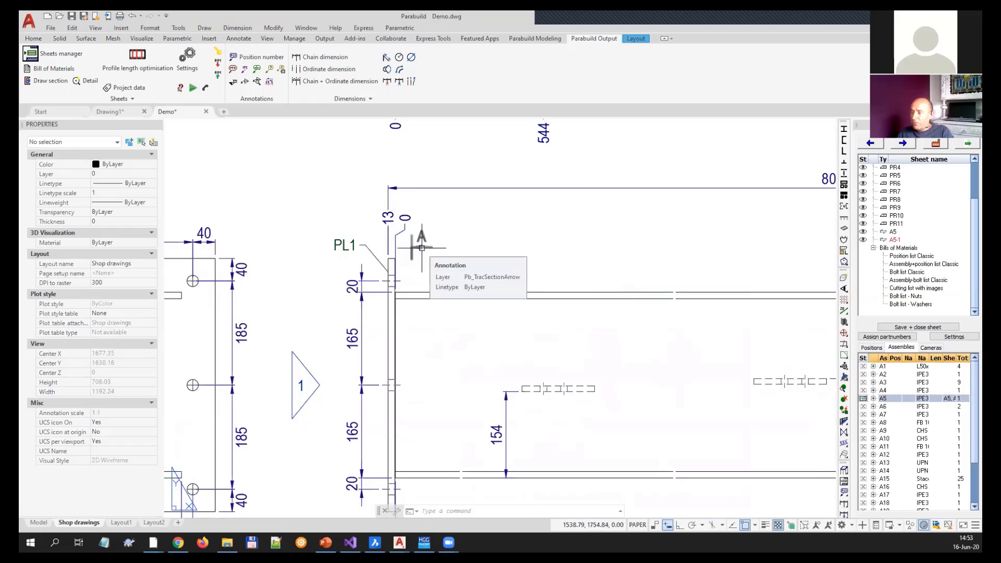
scroll(432, 254, down, 2)
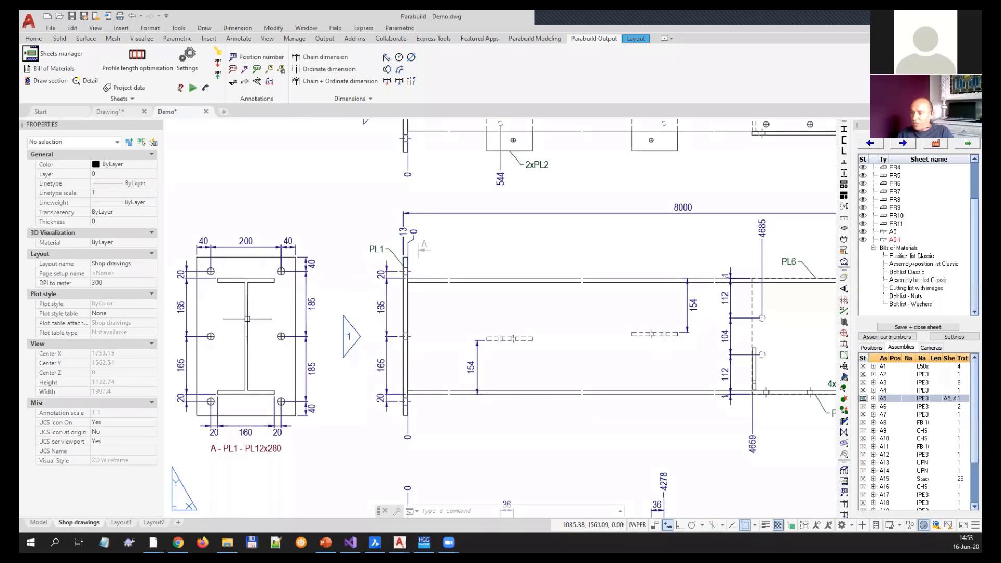
scroll(252, 325, down, 1)
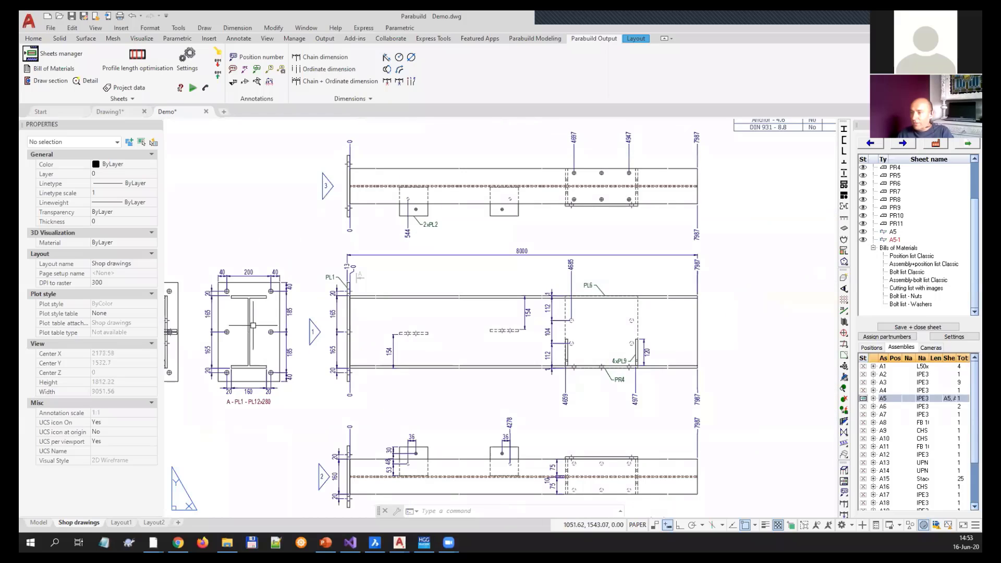
- In the assemblies' view arrangement, set the minimum and maximum number of side views to 2 and allow free left/right and endplate view locations
scroll(298, 311, down, 1)
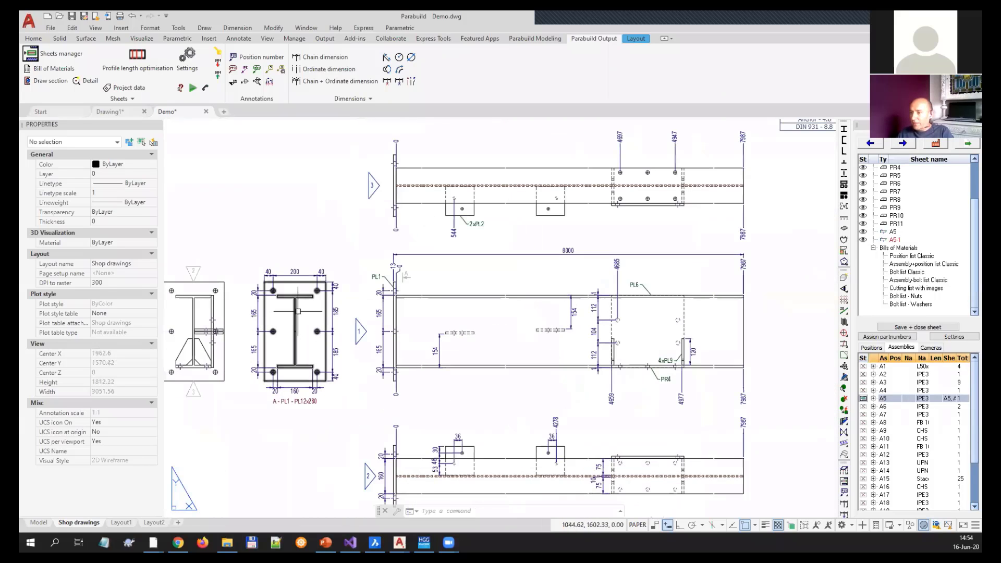
middle_drag(416, 326, 402, 329)
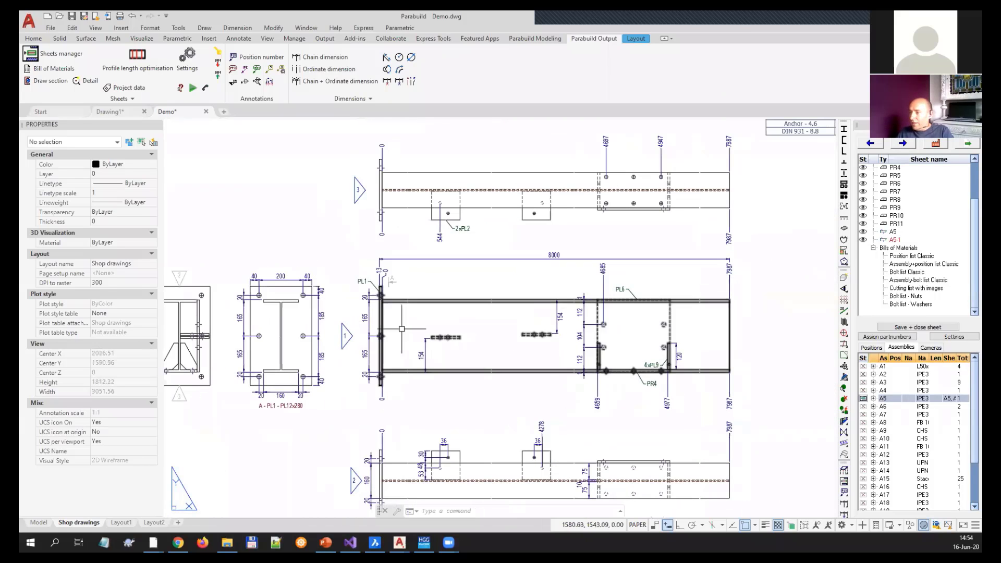
scroll(485, 342, down, 2)
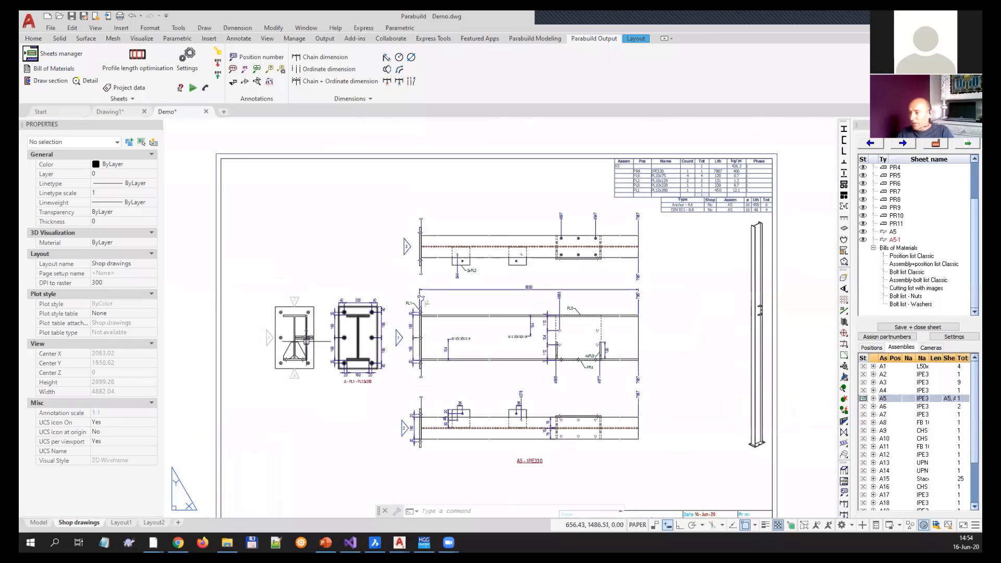
scroll(309, 342, up, 2)
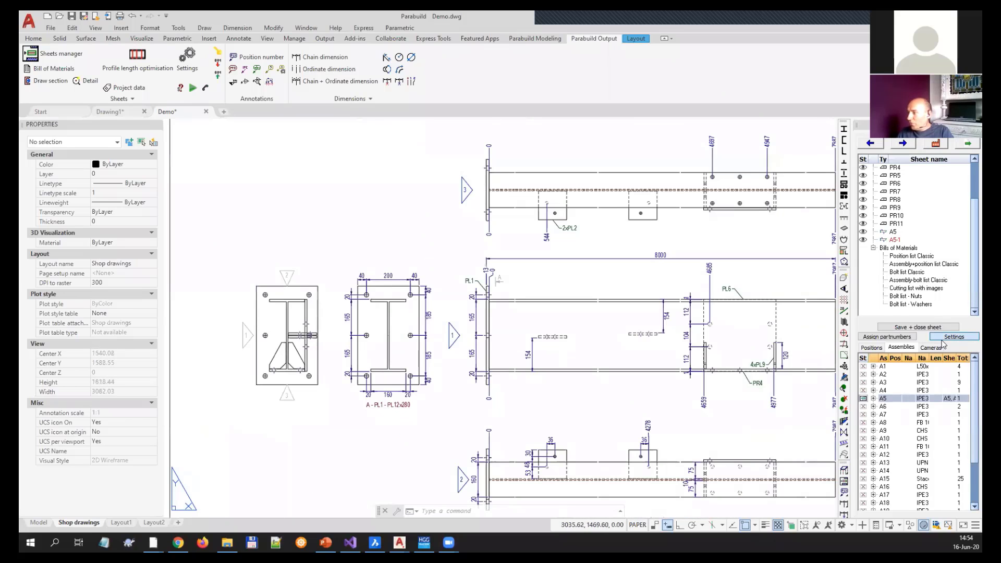
click(953, 336)
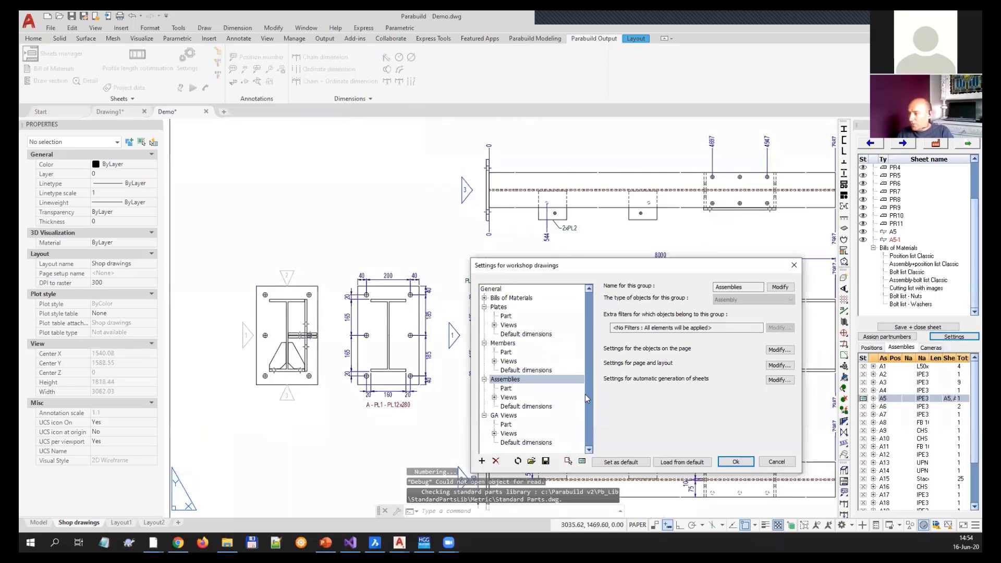
click(539, 397)
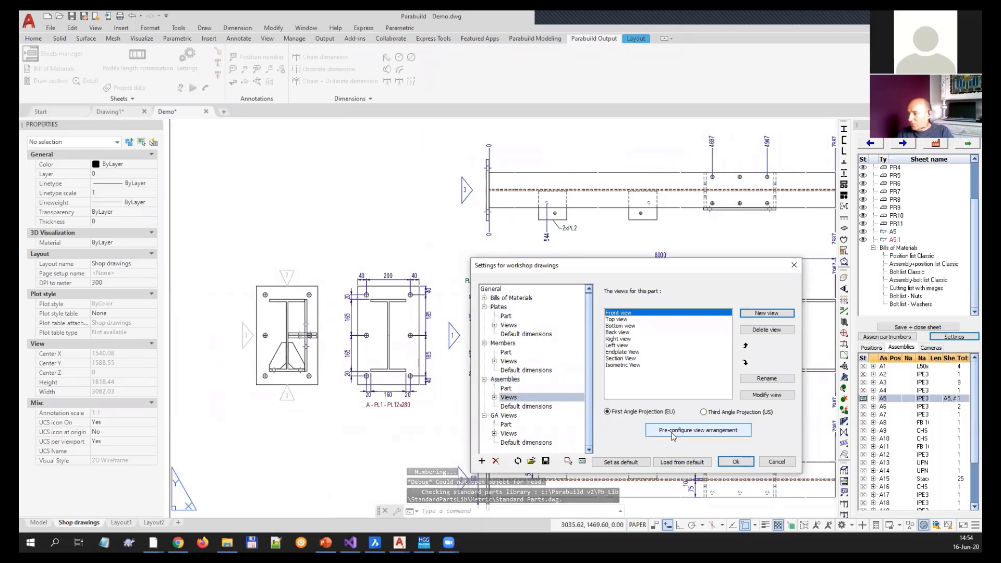
click(681, 436)
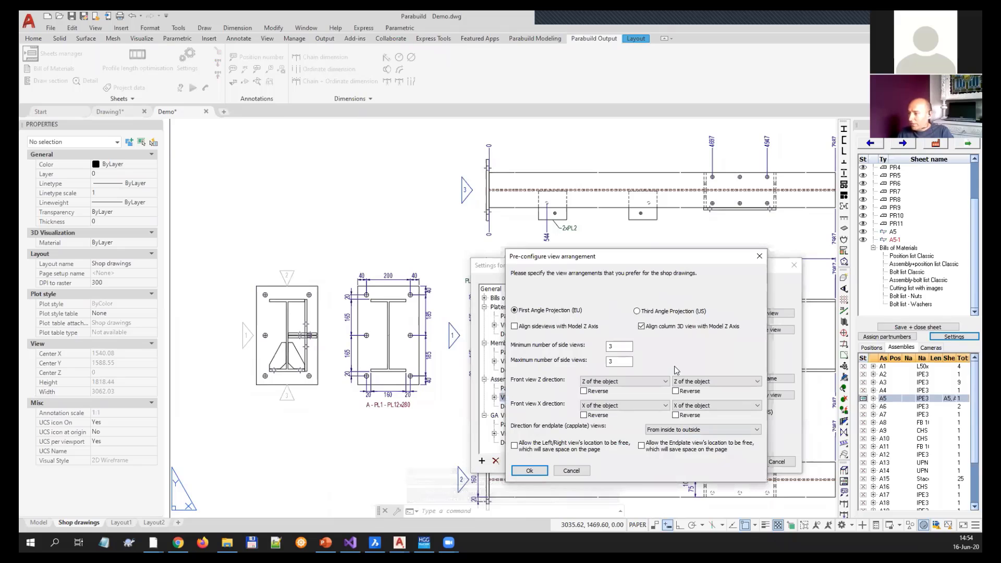
drag(590, 353, 593, 359)
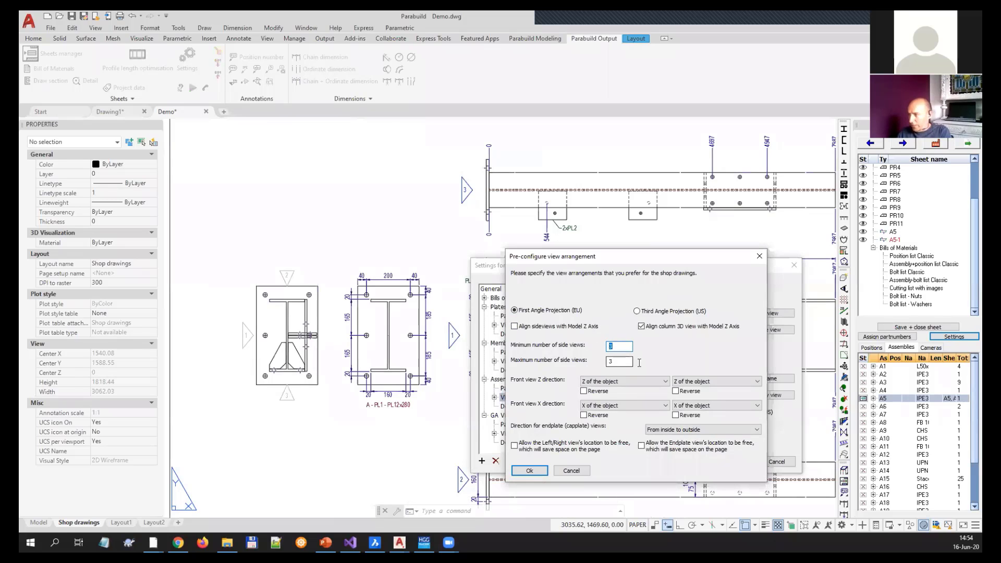
key(Tab)
text(2)
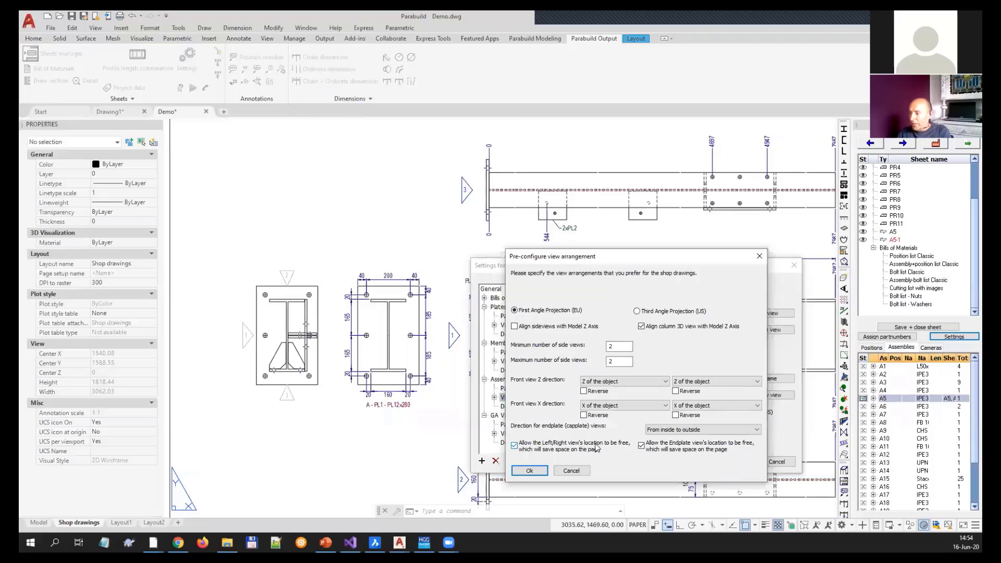
- Set the direction for endplate views to From outside to inside and apply the workshop drawing settings
click(676, 432)
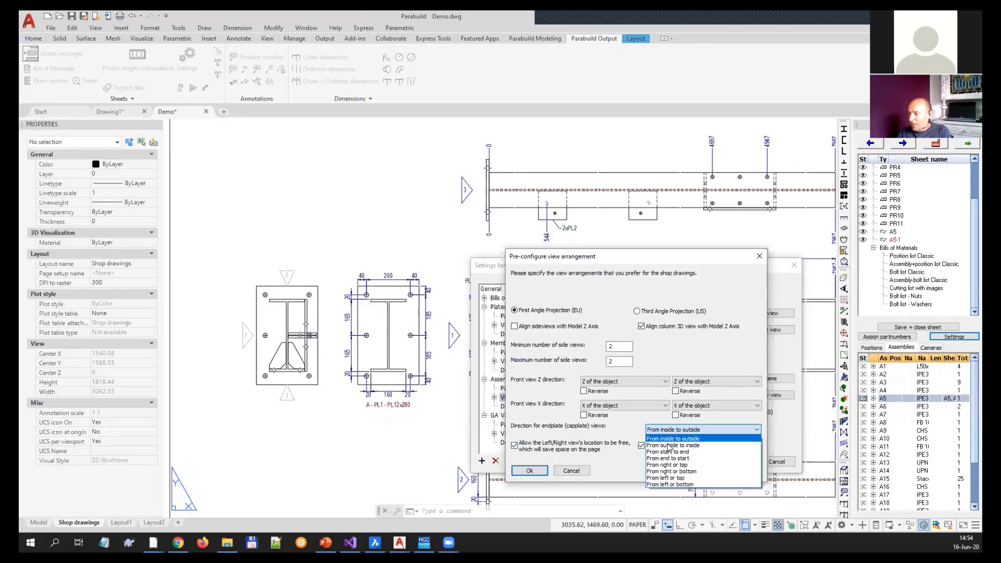
click(670, 446)
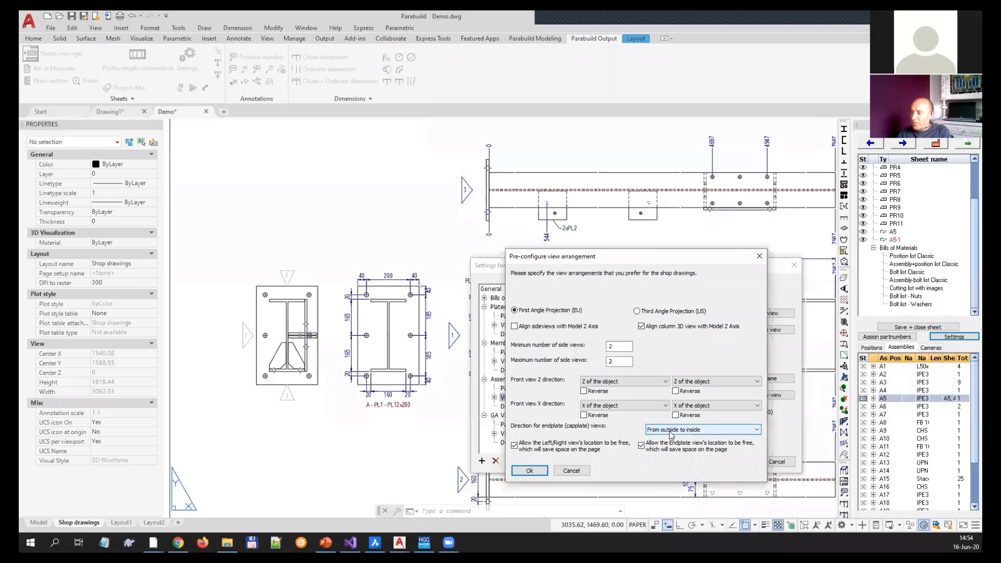
click(542, 471)
click(736, 461)
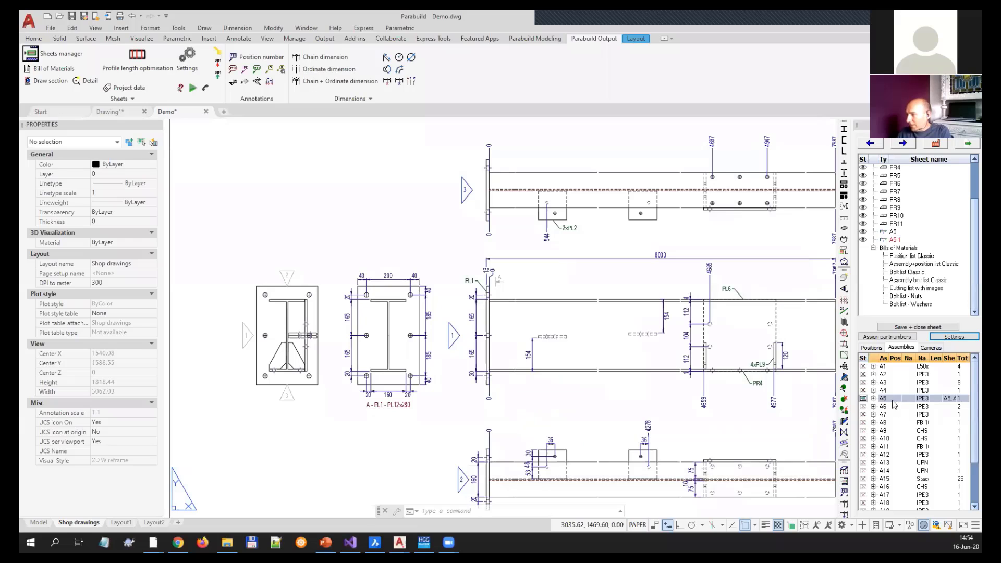
- Generate another drawing sheet for assembly A5 and check its right view, scale and format
right_click(895, 402)
click(896, 405)
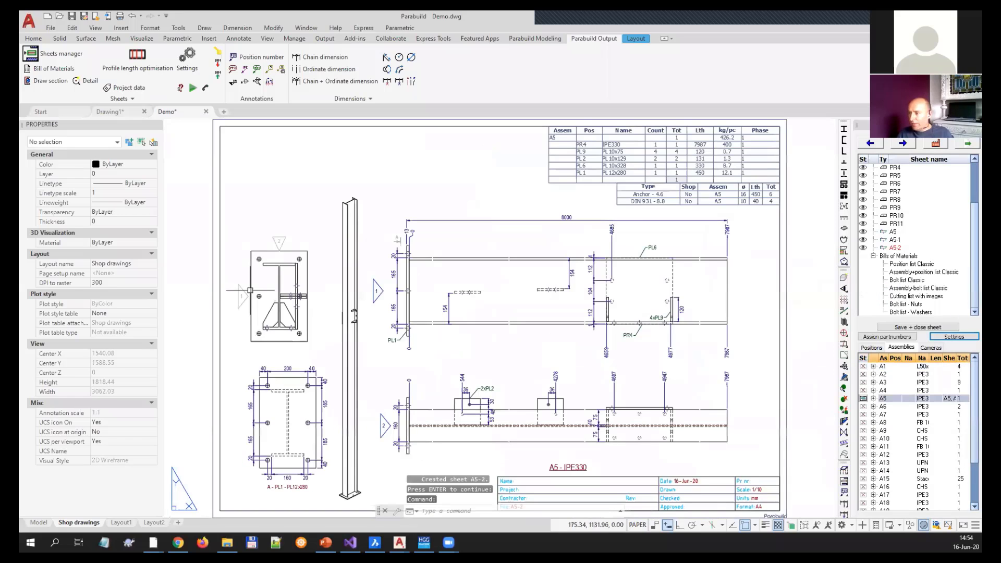
middle_drag(534, 311, 537, 272)
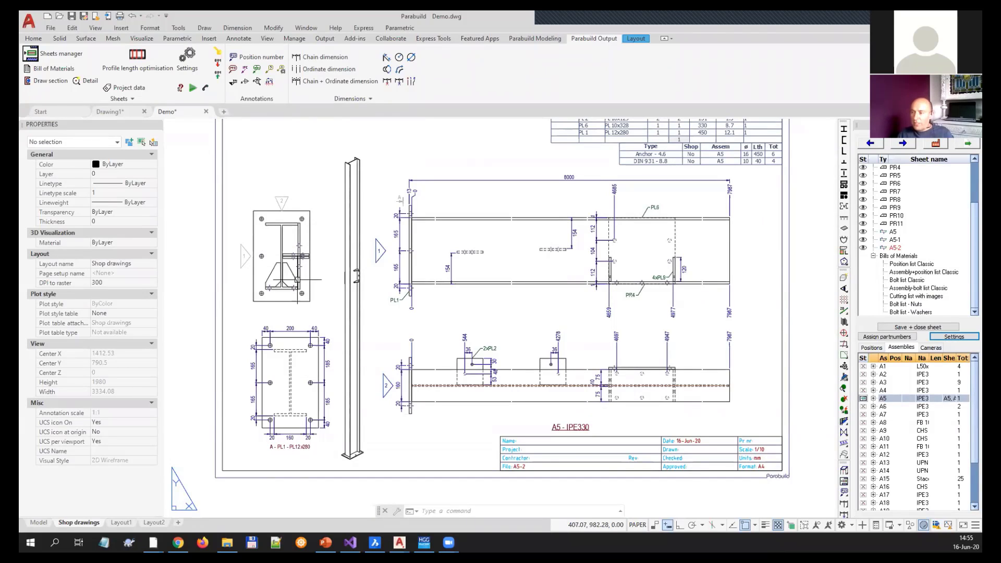
click(297, 226)
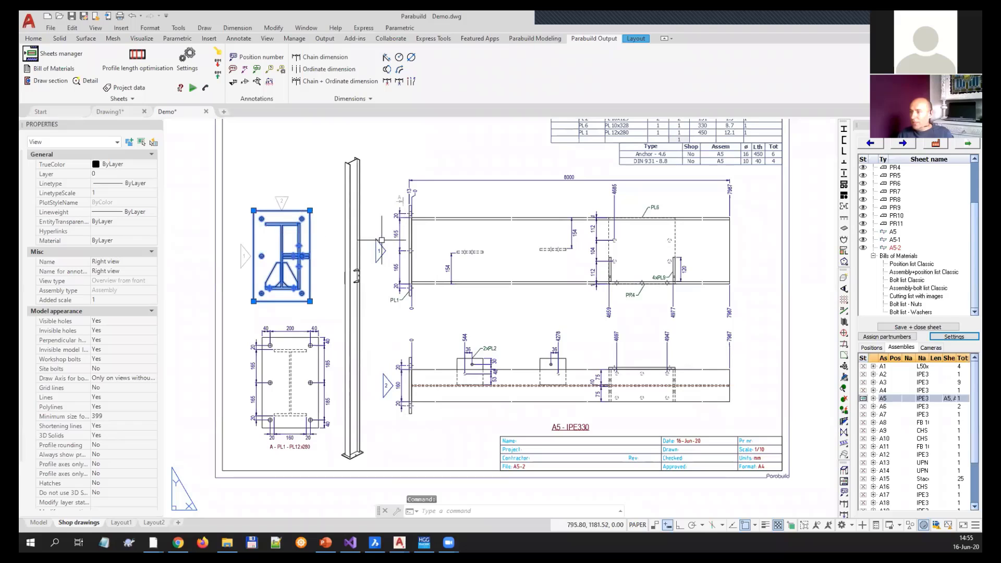
scroll(400, 288, down, 2)
key(Escape)
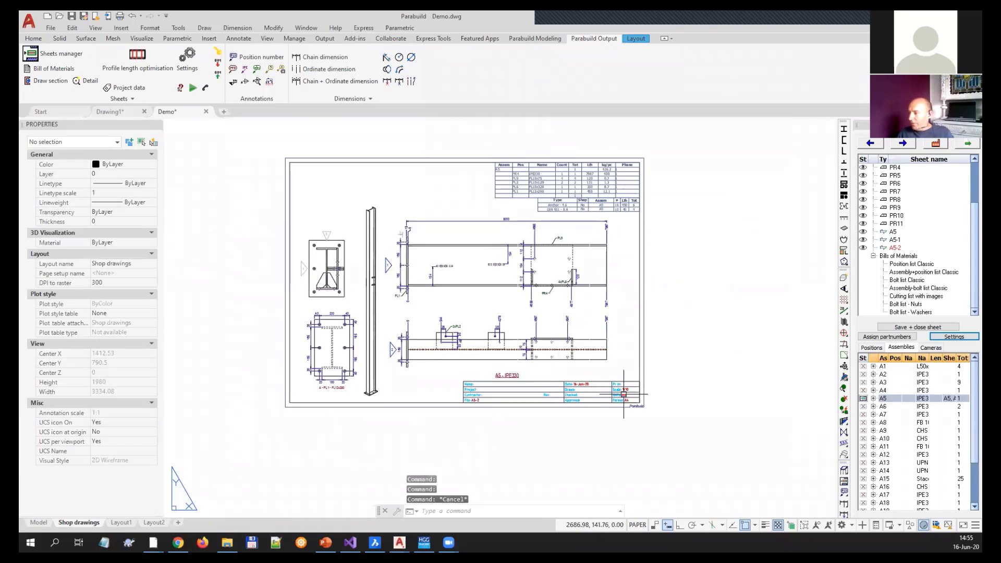
scroll(634, 400, up, 4)
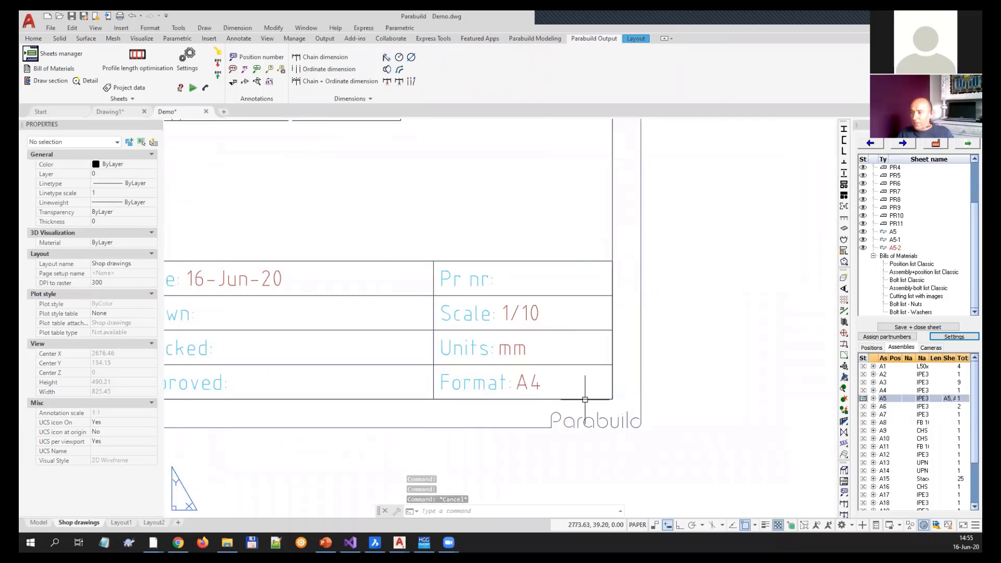
scroll(594, 406, down, 3)
scroll(597, 408, down, 2)
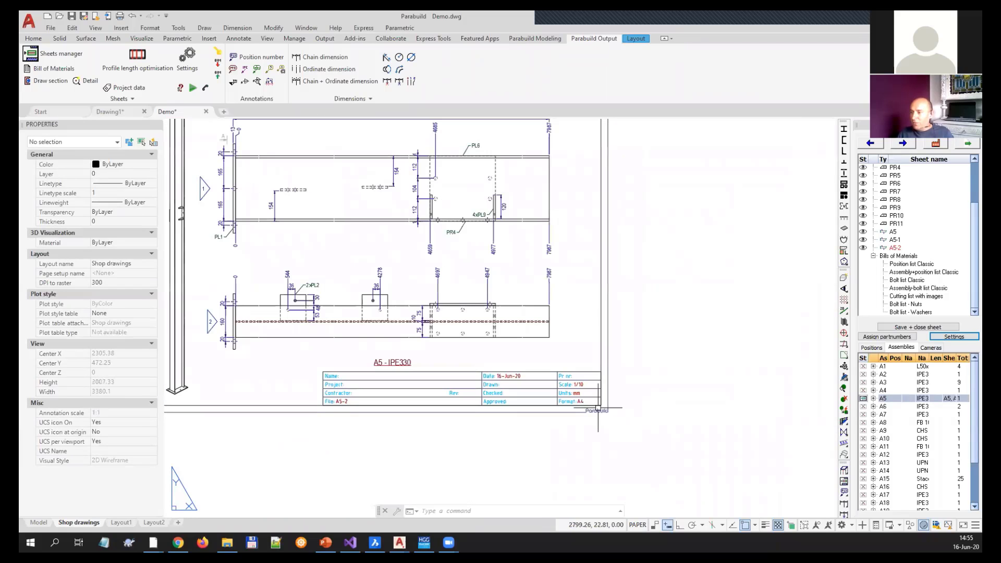
middle_drag(419, 297, 477, 334)
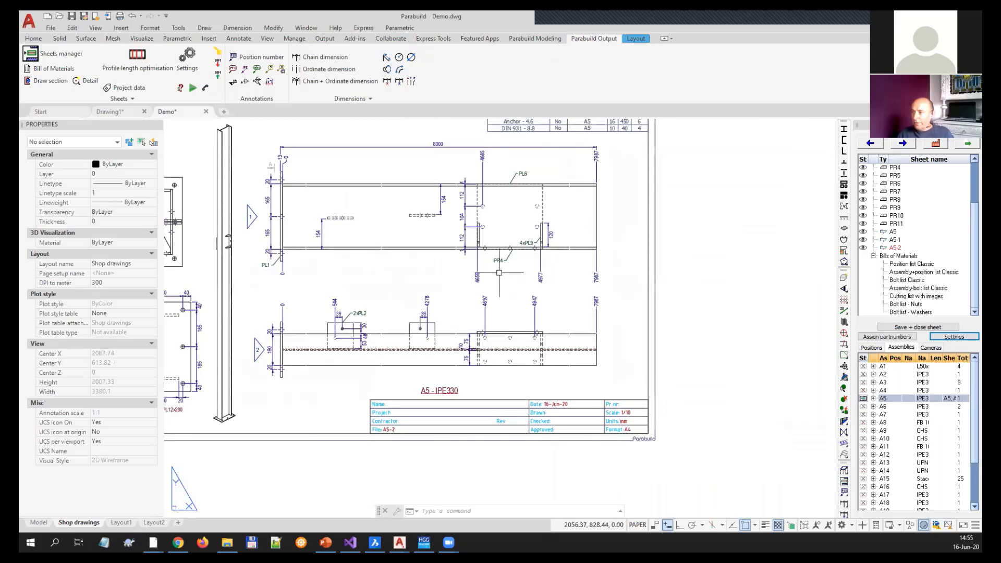
- Examine the dimensions and part labels of the two side views on the new A5 sheet, including the PL2, PL9 and PR4 areas
scroll(466, 197, up, 5)
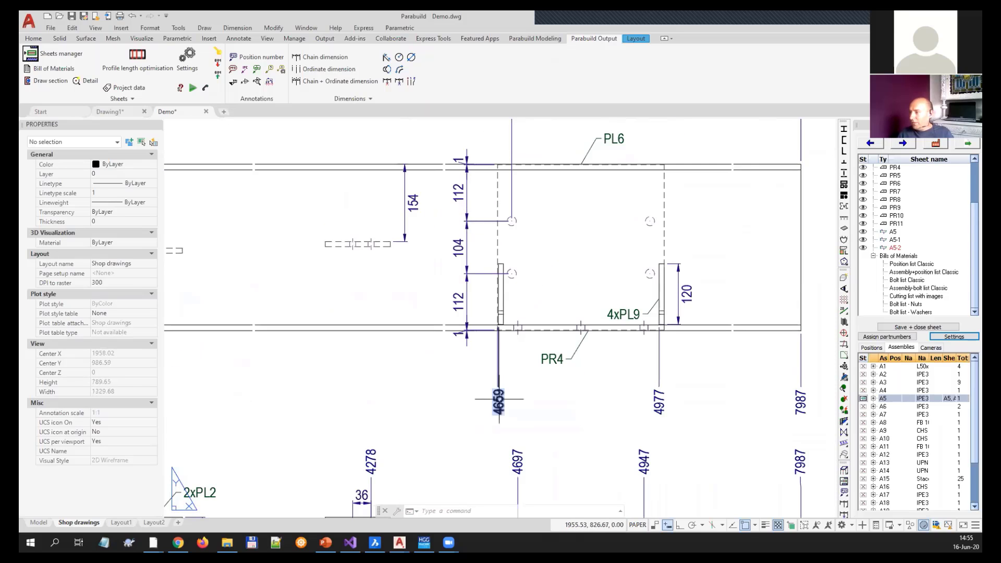
middle_drag(492, 399, 488, 269)
middle_drag(386, 348, 565, 290)
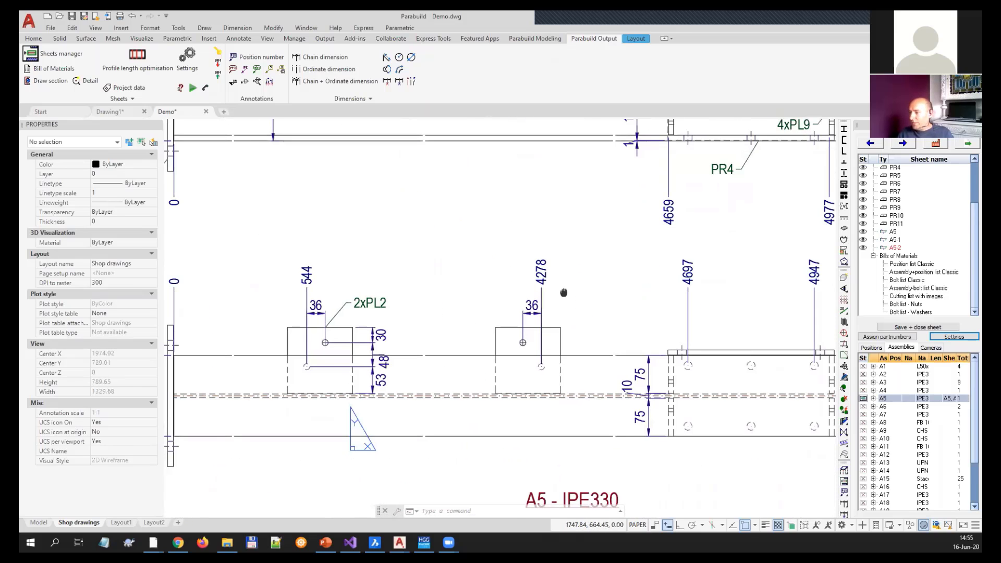
middle_drag(278, 232, 407, 348)
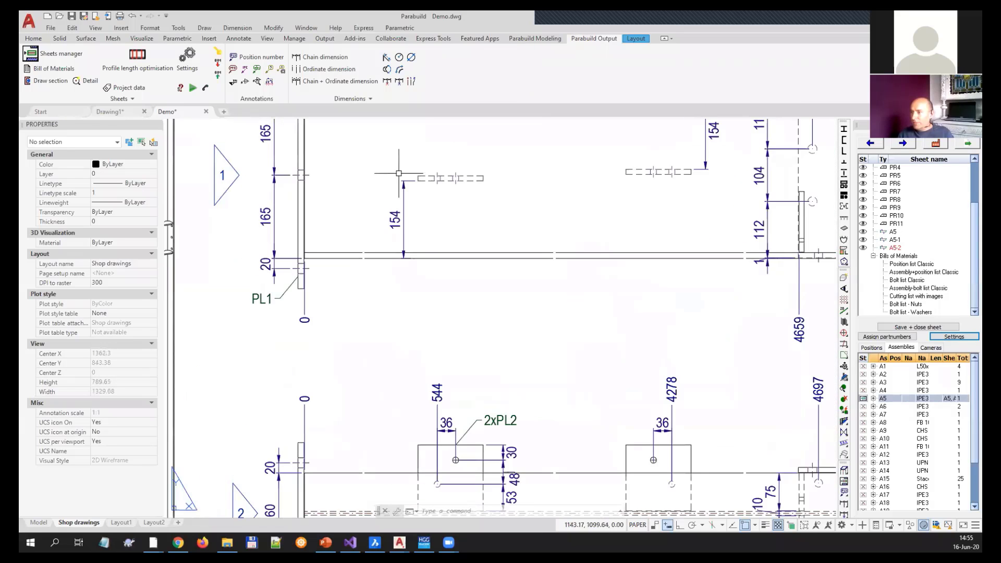
middle_drag(399, 174, 441, 286)
scroll(342, 280, down, 2)
scroll(342, 279, down, 4)
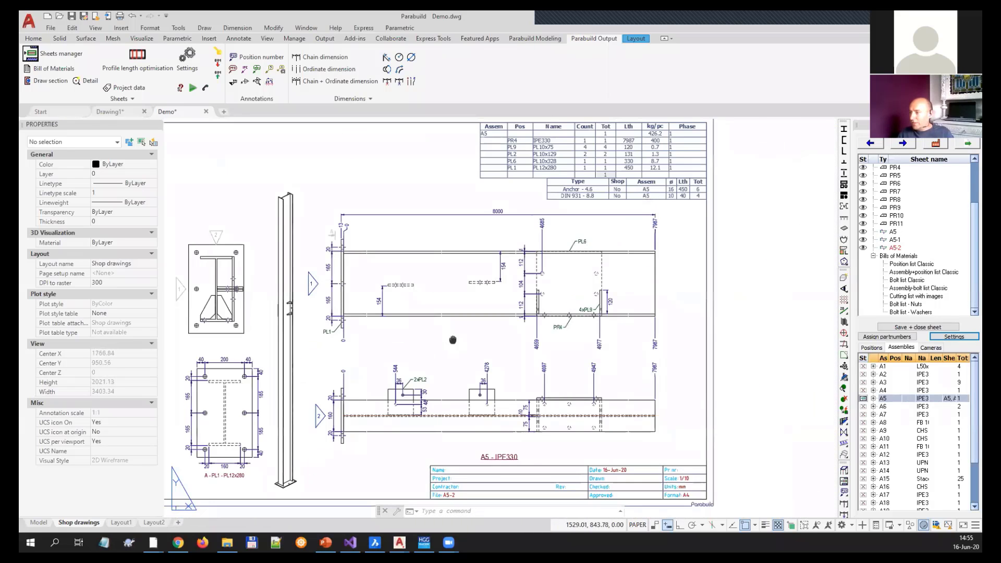
middle_drag(456, 340, 513, 338)
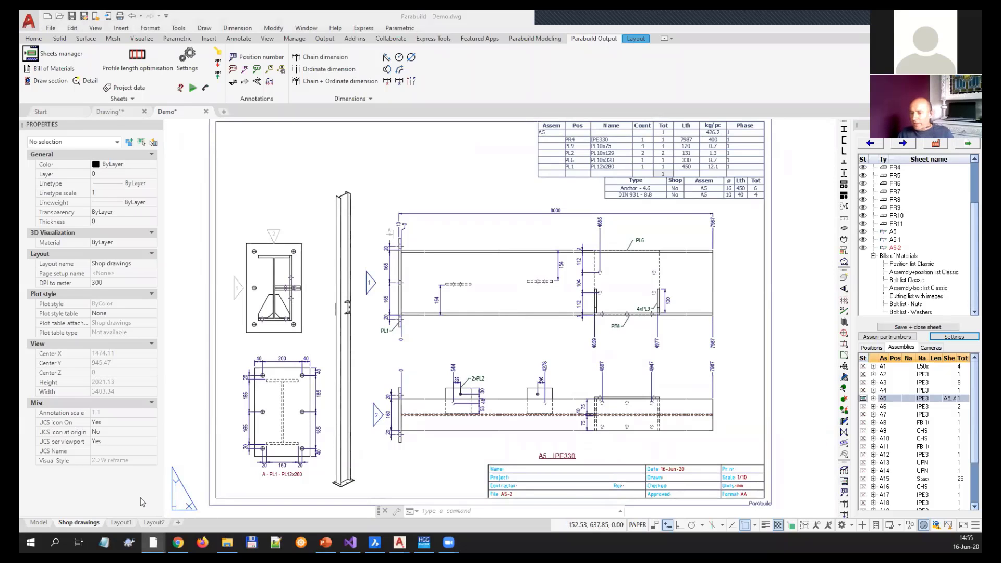
- In the 3D model, select the IPE330 beam at the top of the stairs and open its assembly drawing
click(34, 521)
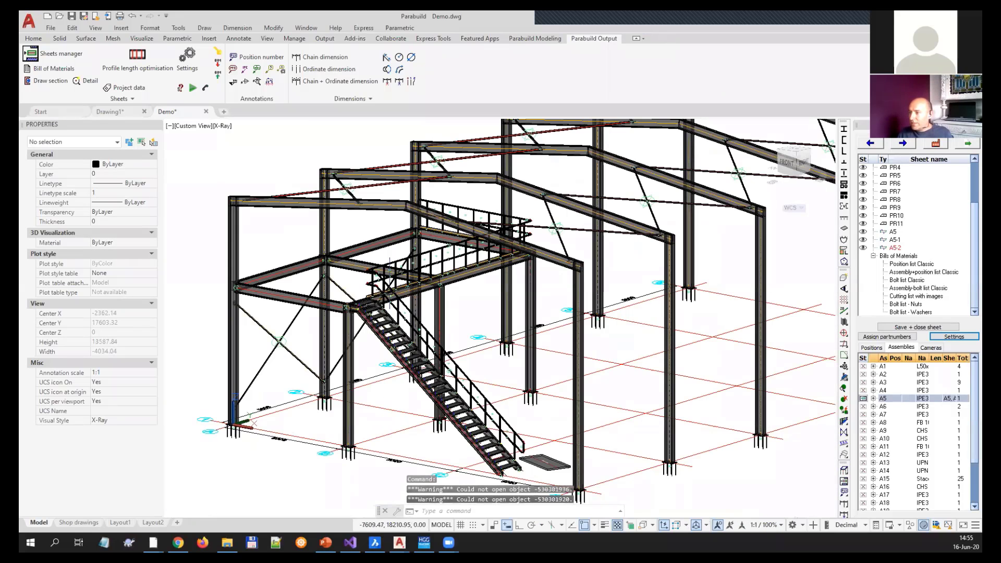
scroll(391, 297, up, 3)
click(392, 290)
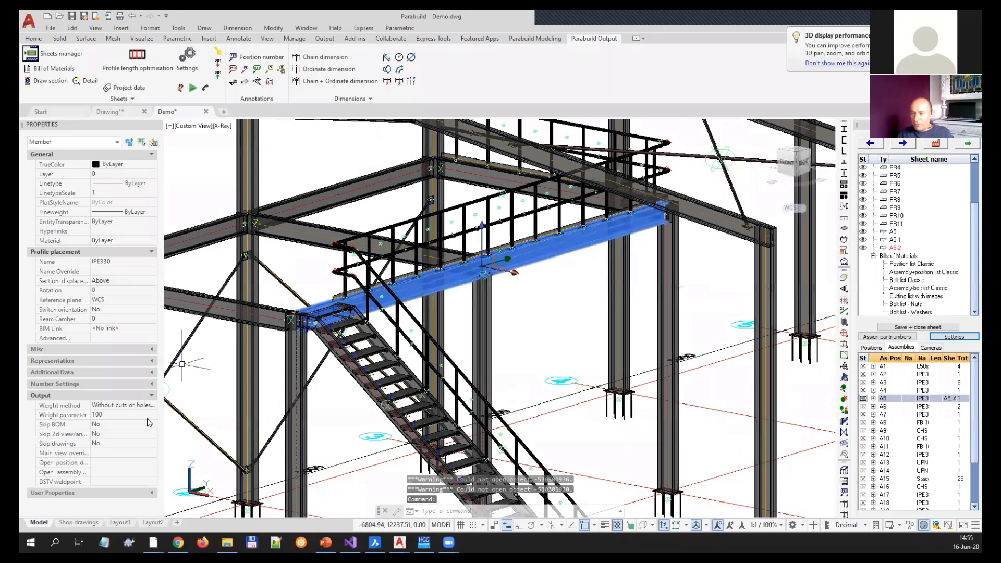
click(130, 472)
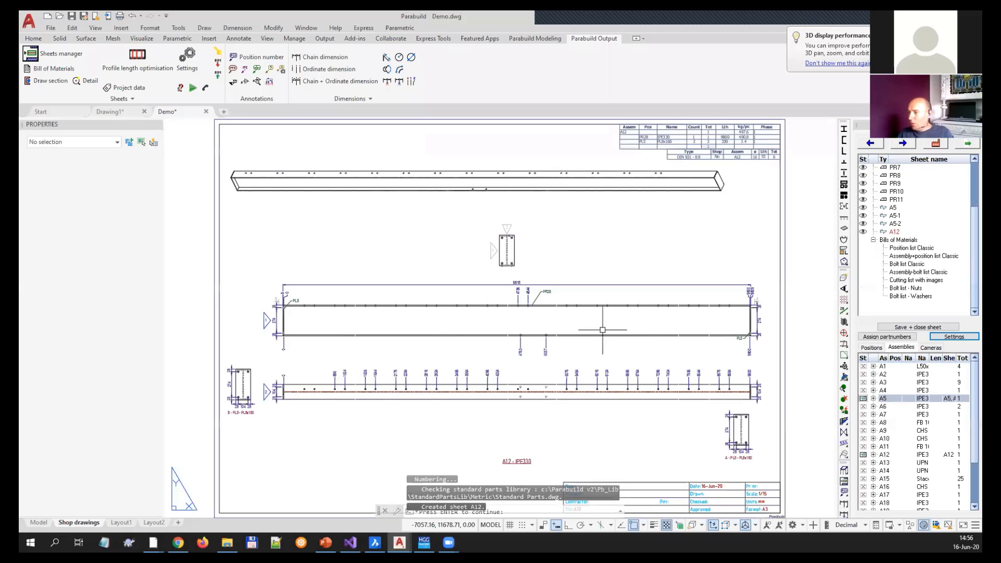
- Examine the beam's assembly sheet A12, including its hole dimensions, section marks and PL5 endplate views
middle_drag(448, 359, 452, 321)
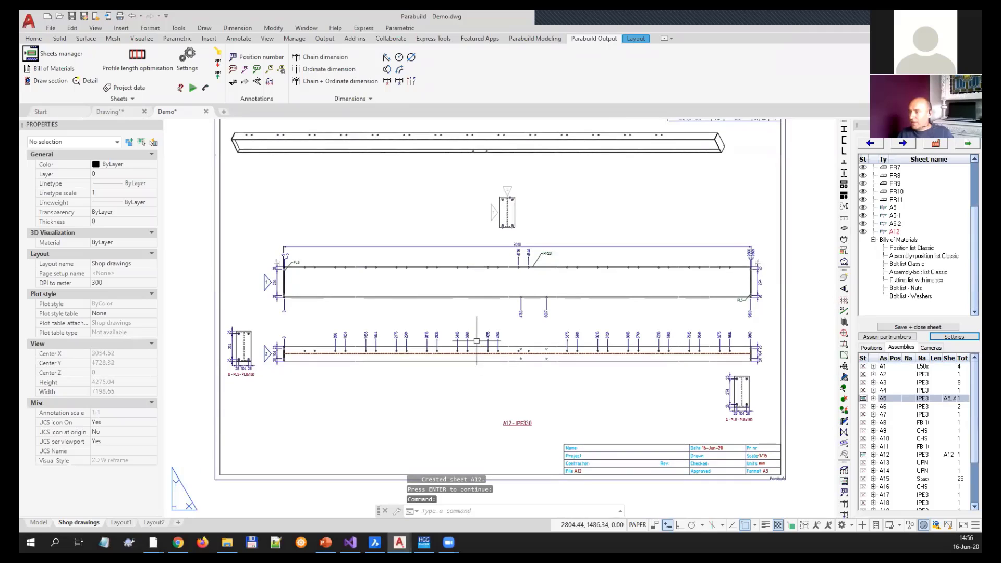
scroll(287, 293, up, 6)
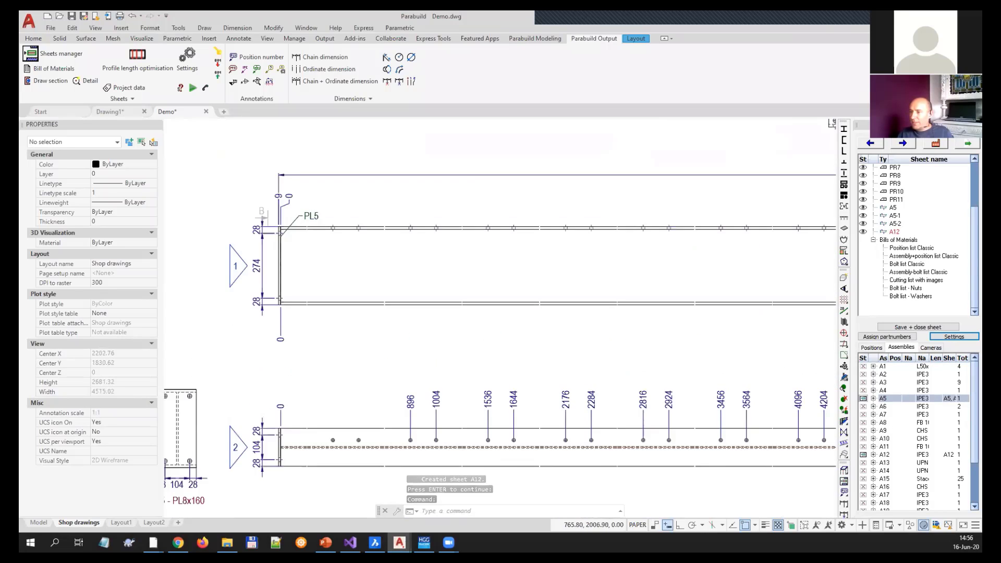
scroll(259, 219, down, 3)
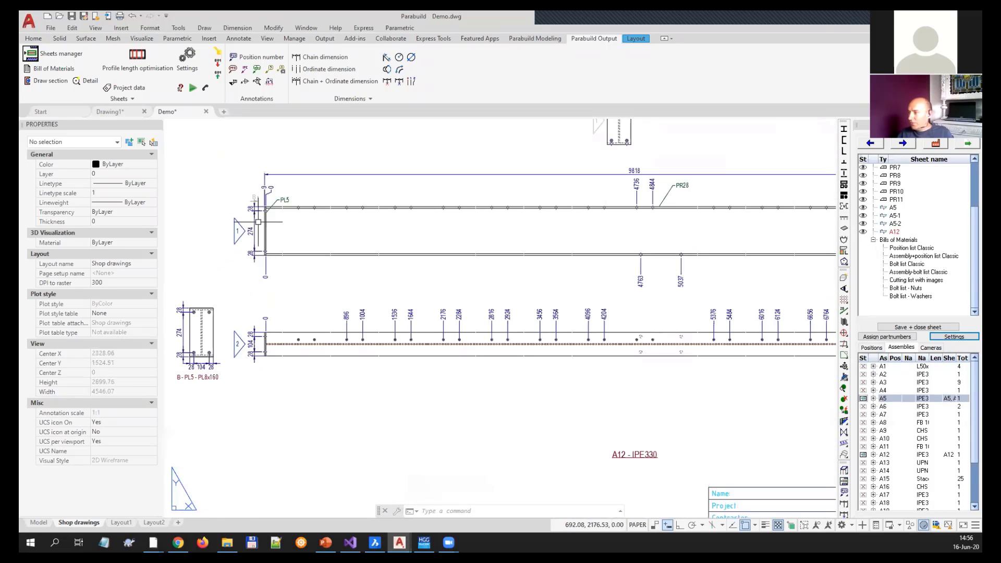
scroll(331, 341, down, 6)
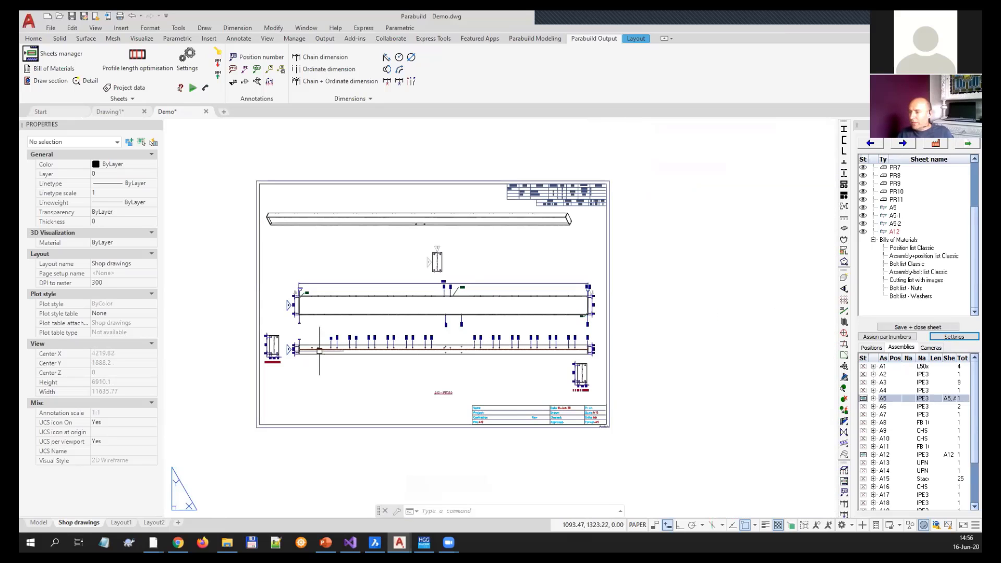
scroll(330, 341, up, 3)
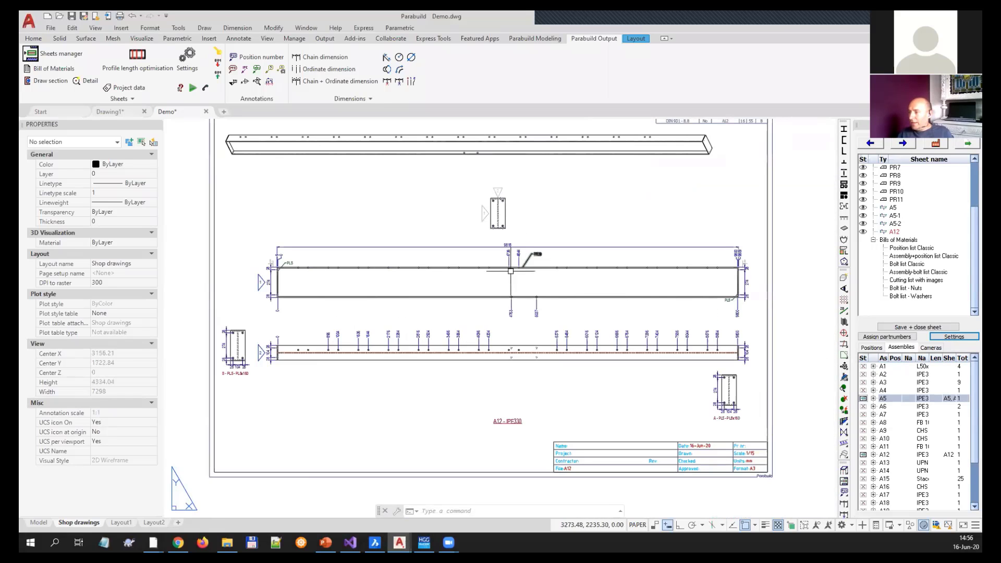
scroll(520, 277, up, 3)
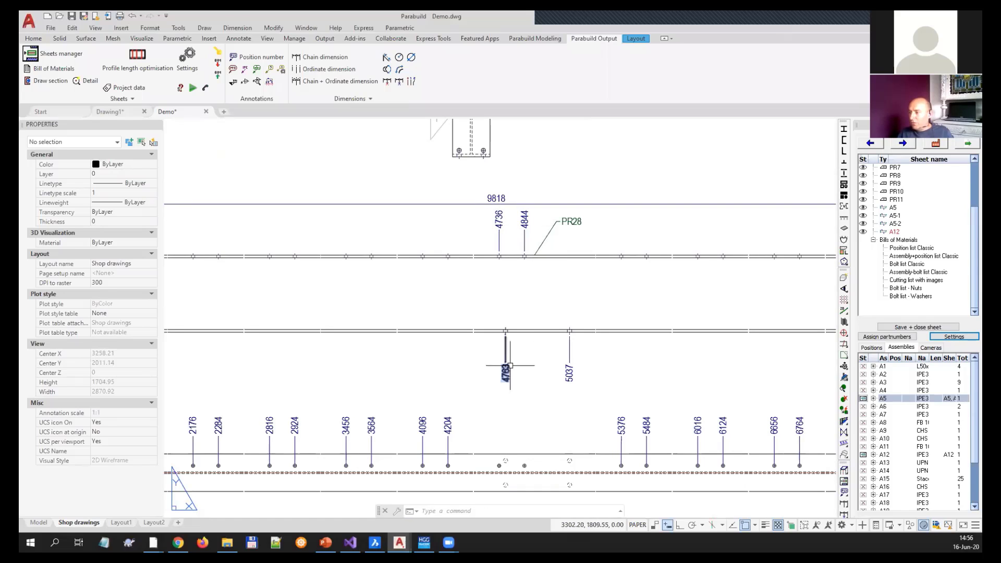
scroll(508, 373, down, 2)
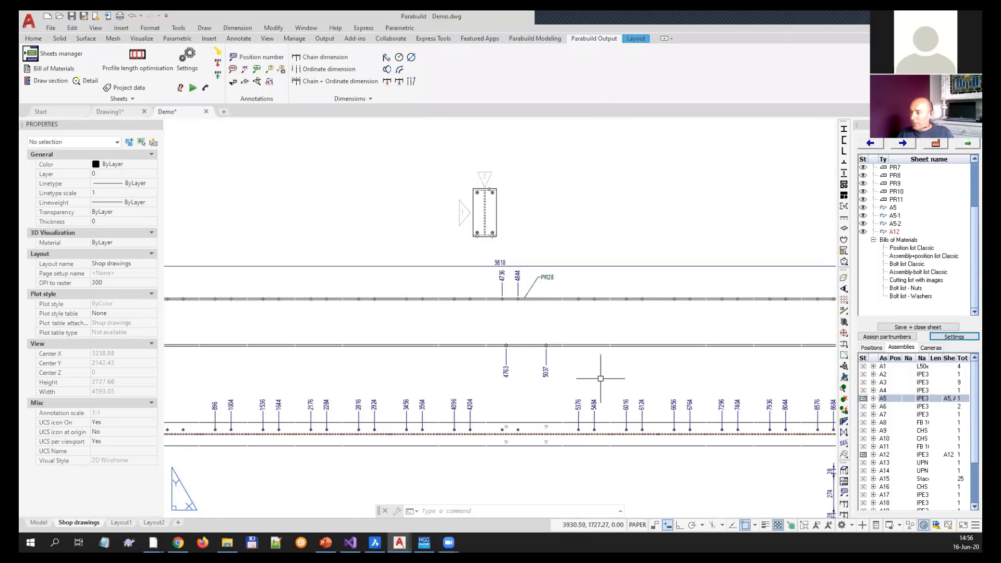
middle_drag(598, 380, 547, 352)
scroll(513, 357, down, 2)
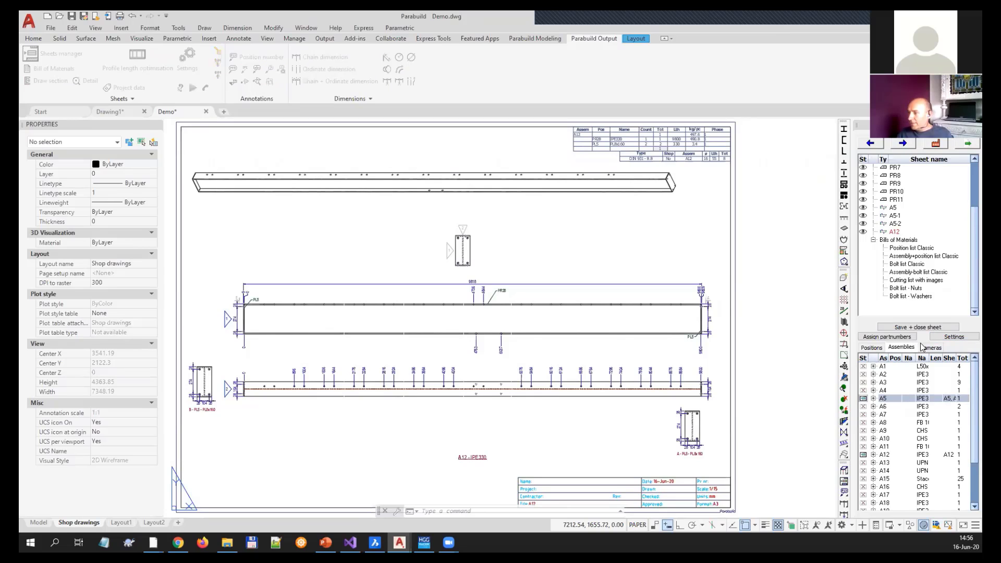
- Open the default dimension settings for assemblies and review the section view settings without changing them
click(526, 407)
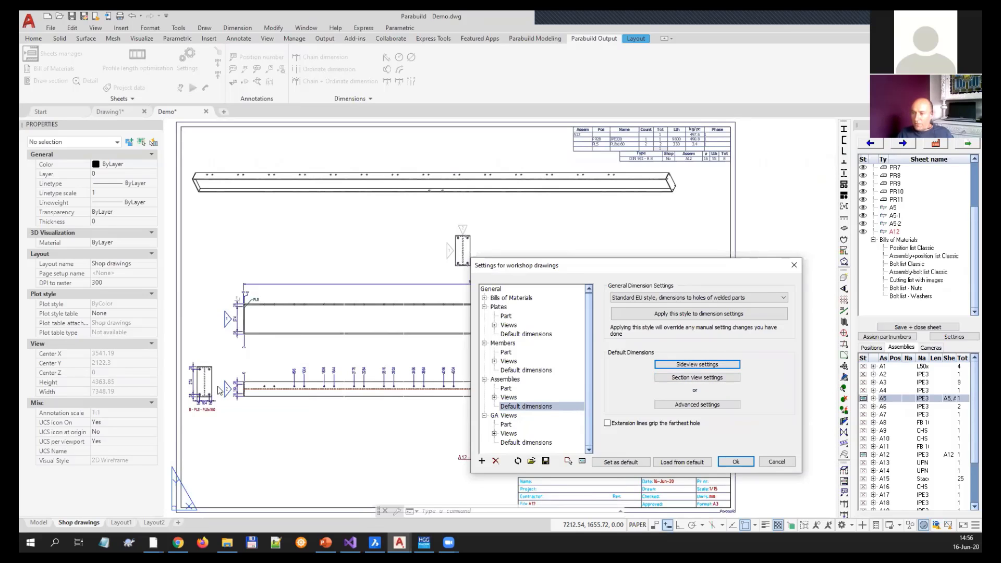
click(697, 378)
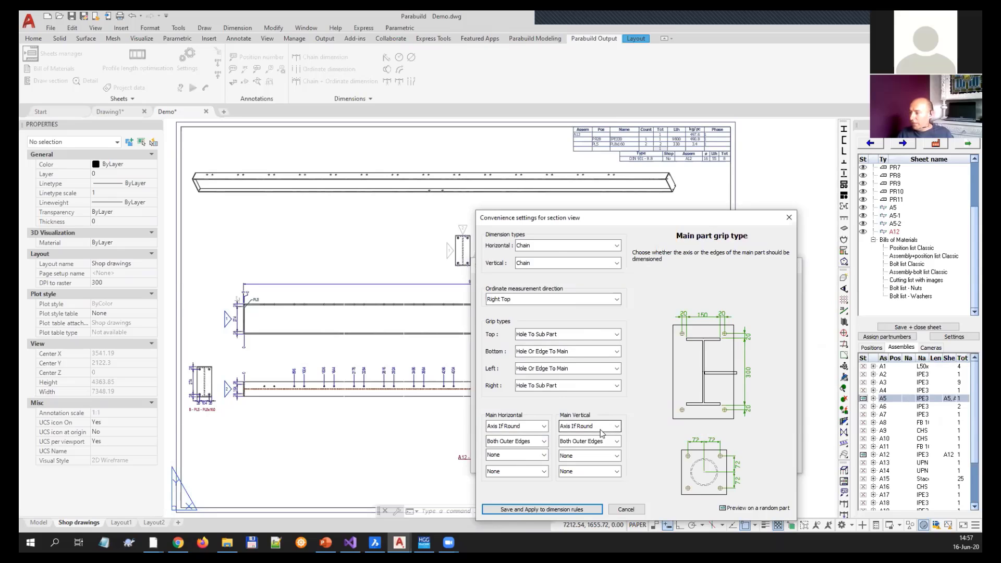
click(630, 509)
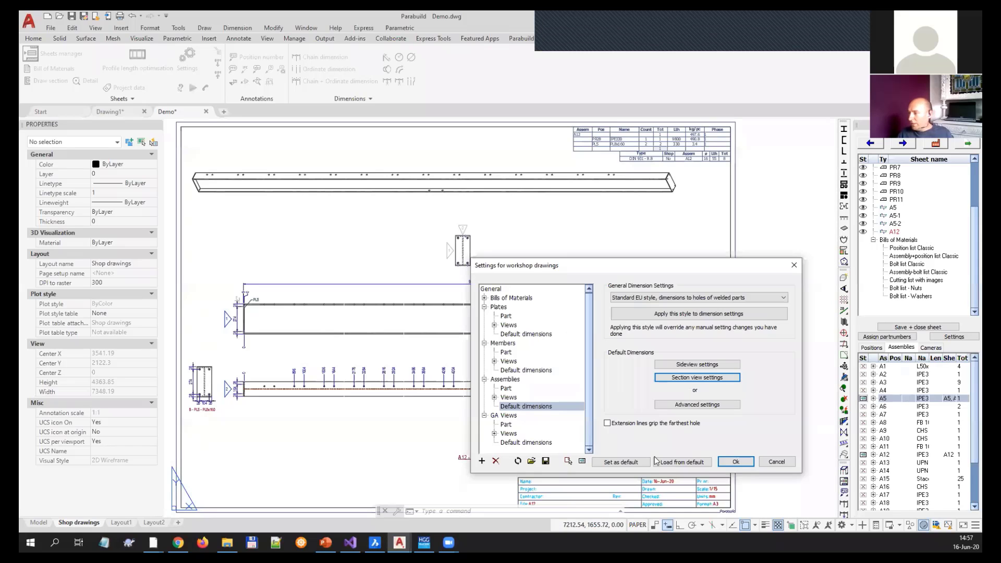
- In the assembly side view dimension settings, set the main part's orientation dimension type to Never
click(691, 366)
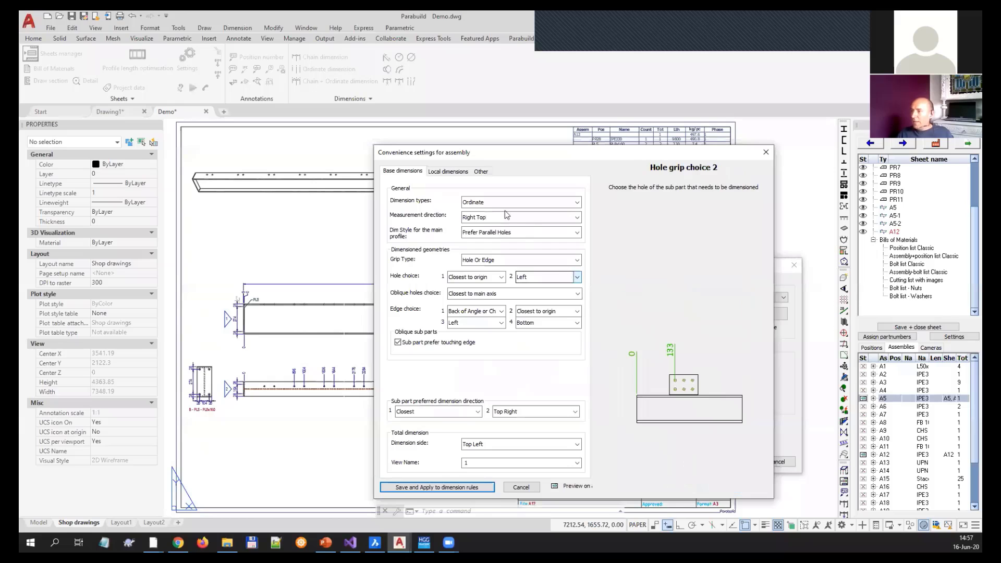
click(481, 173)
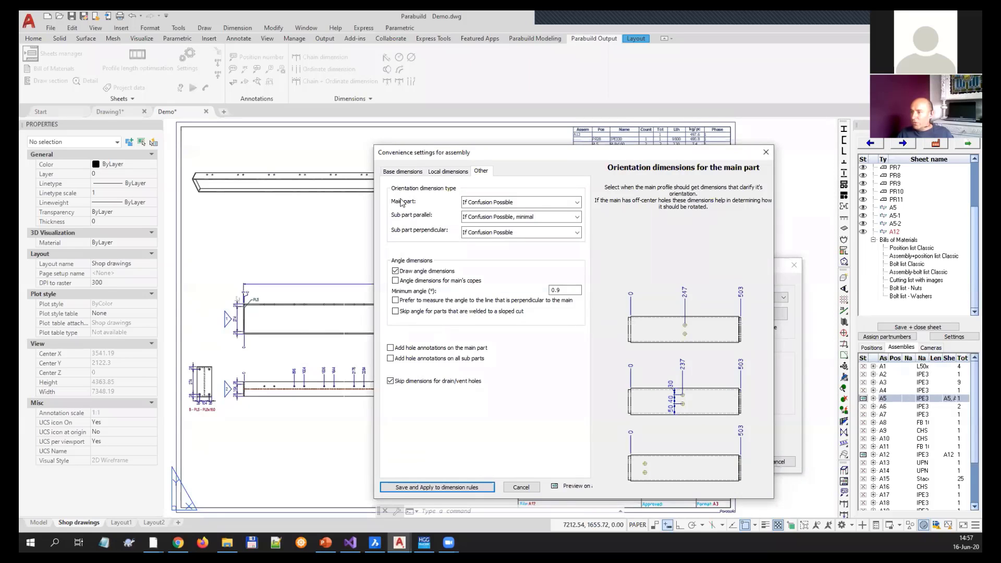
click(478, 204)
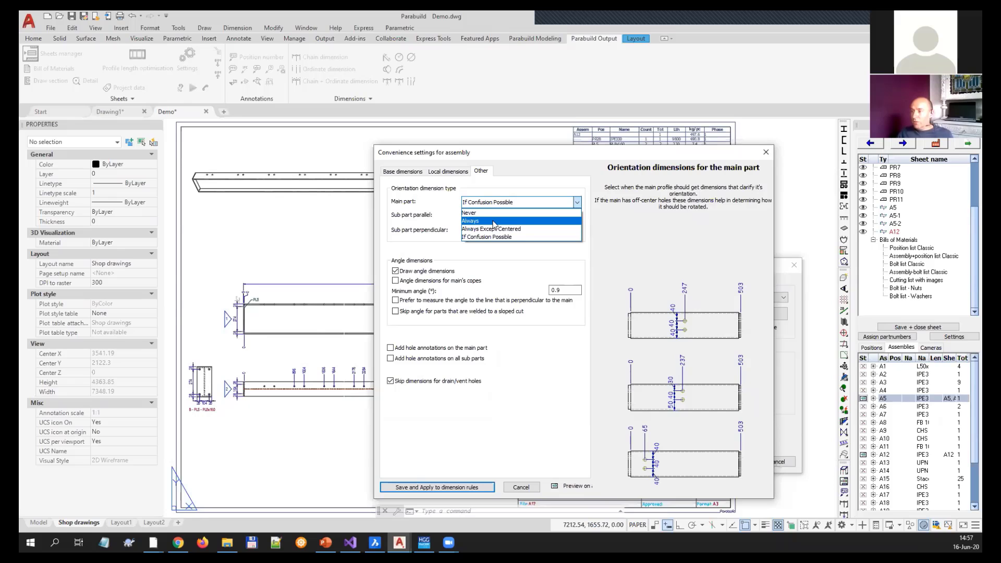
click(491, 213)
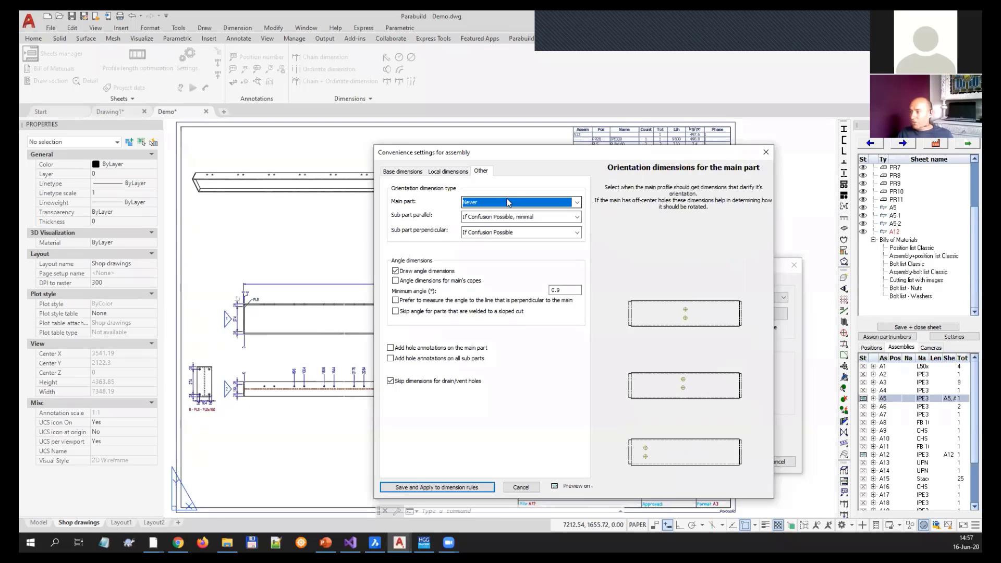
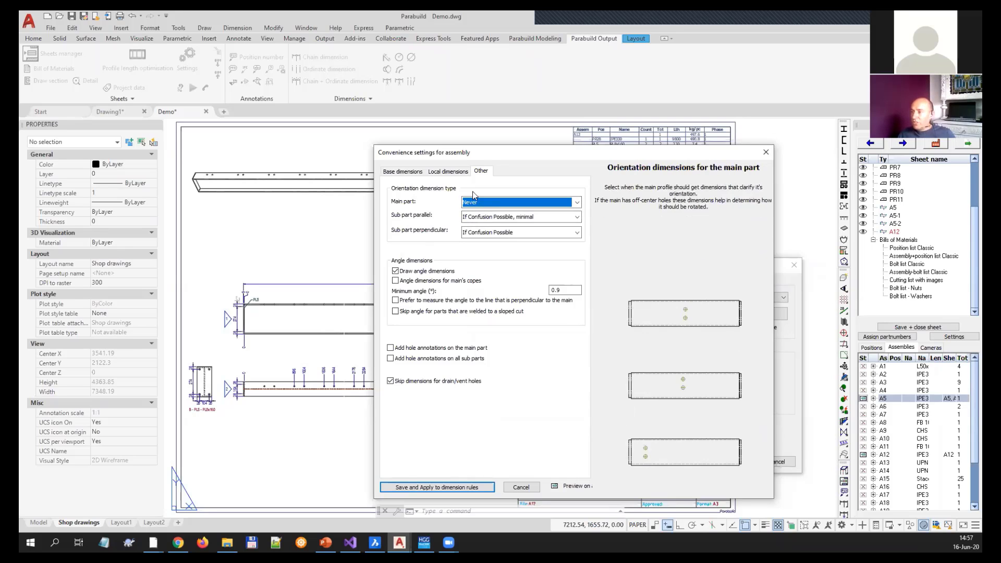
- Review the local and base dimension settings for the side views, save and apply them to the dimension rules, and accept the workshop drawing settings
click(442, 174)
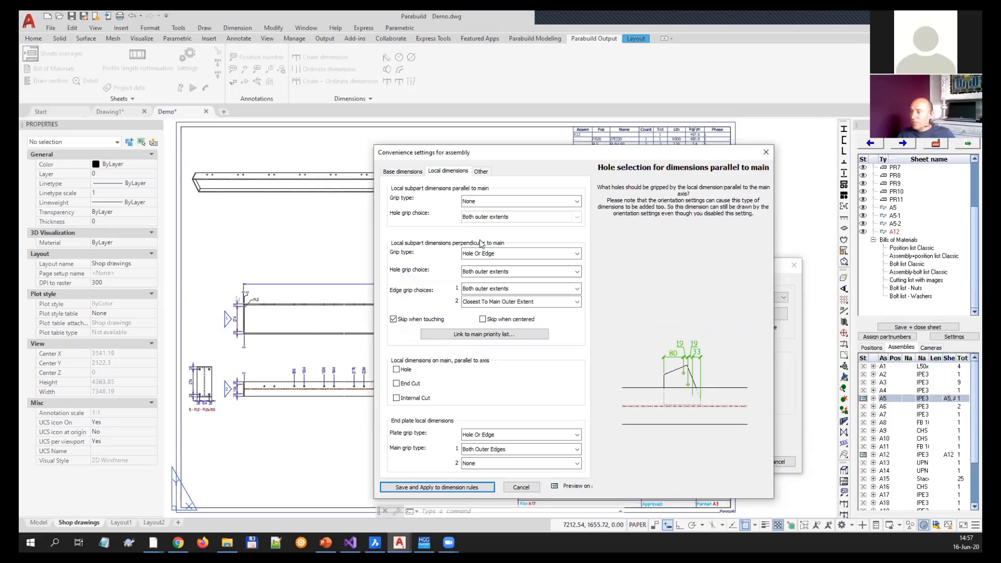
click(405, 174)
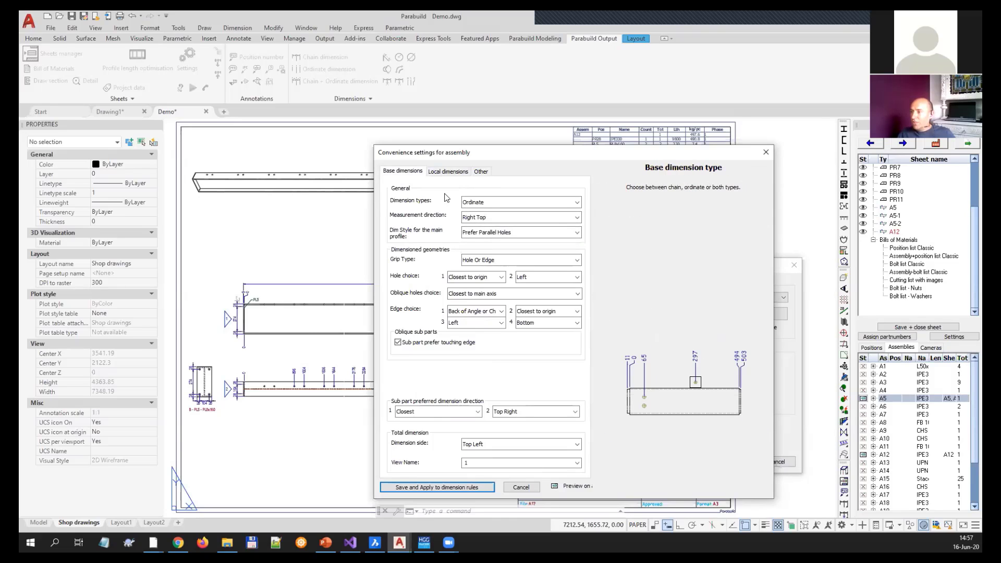
click(446, 172)
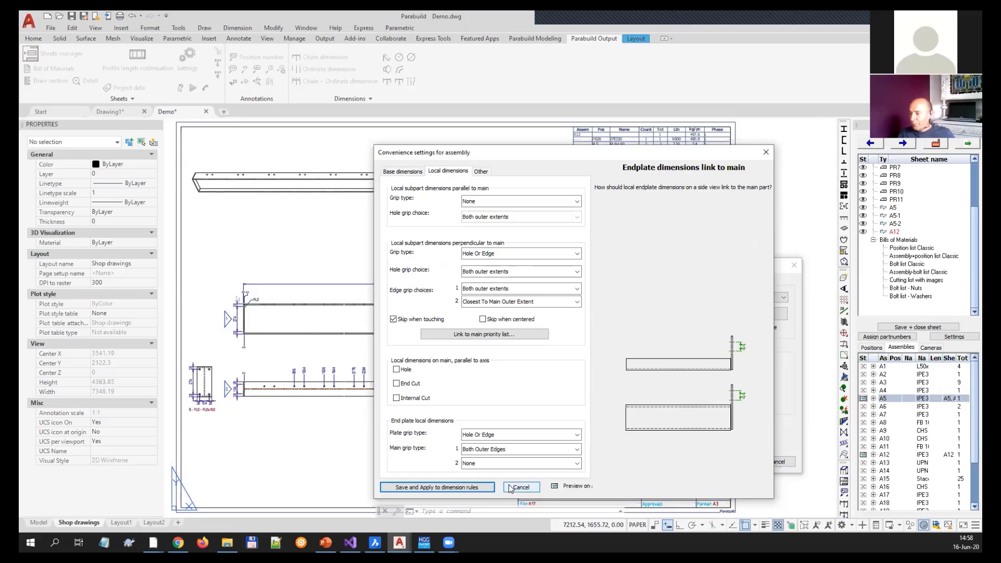
click(471, 487)
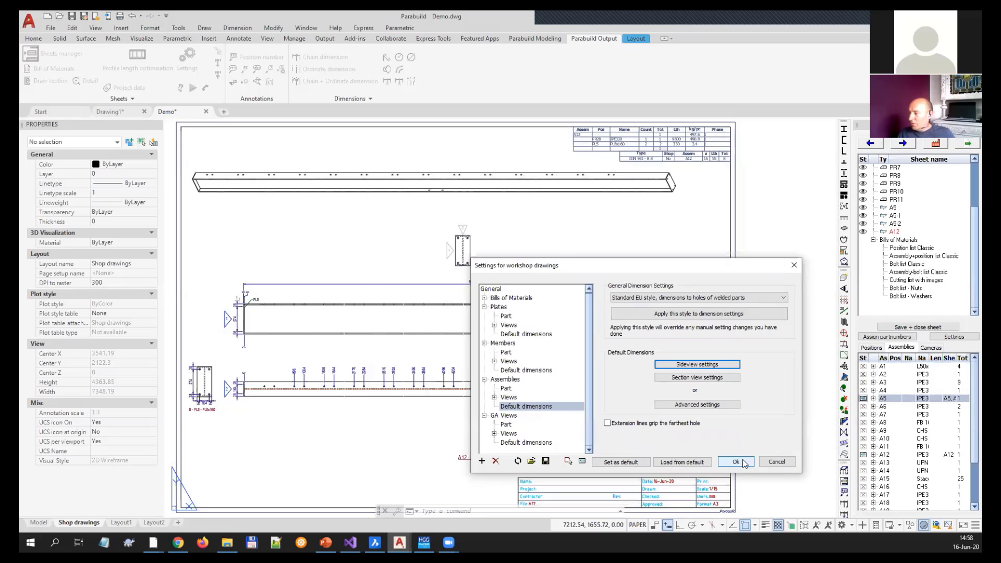
click(739, 462)
- Generate another drawing sheet for assembly A12 and check its side view dimensions and PL5 endplate views
right_click(897, 455)
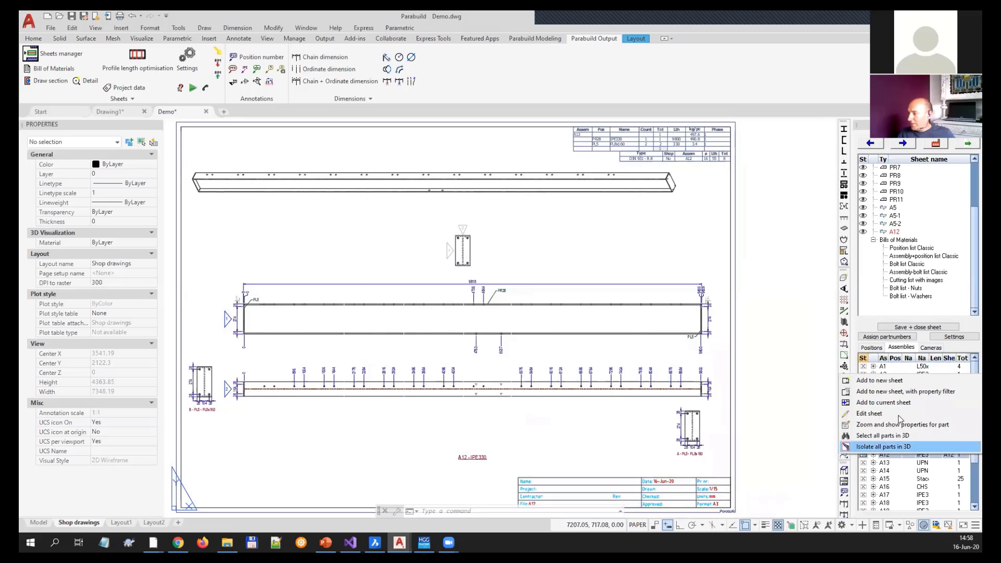
click(895, 381)
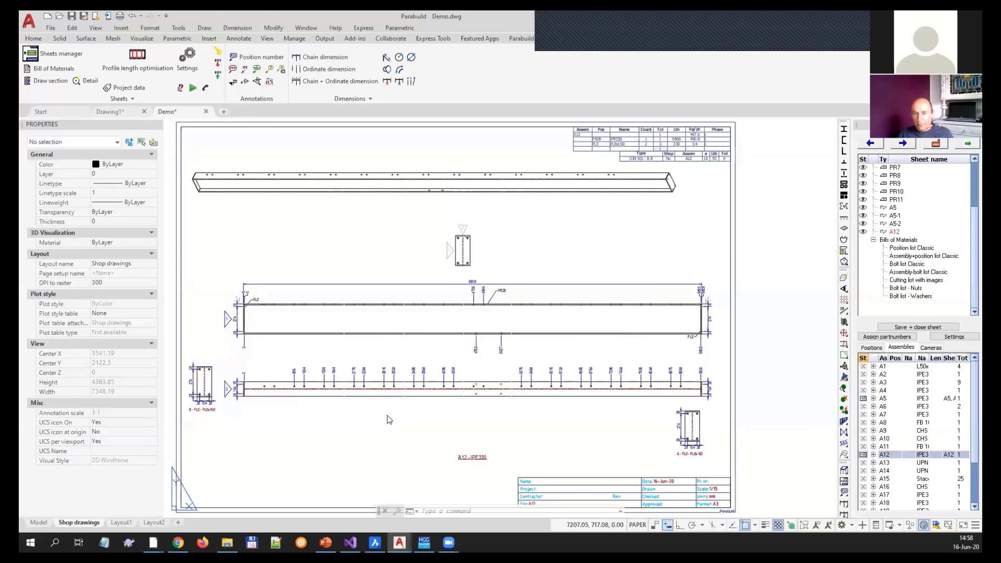
middle_drag(524, 391, 482, 356)
scroll(270, 333, up, 1)
scroll(274, 332, down, 2)
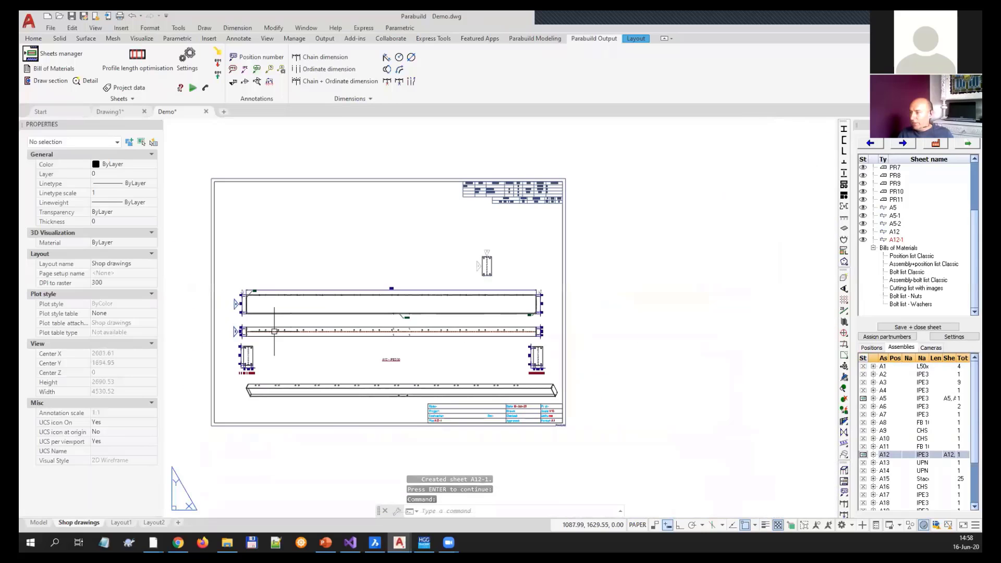
scroll(539, 303, up, 4)
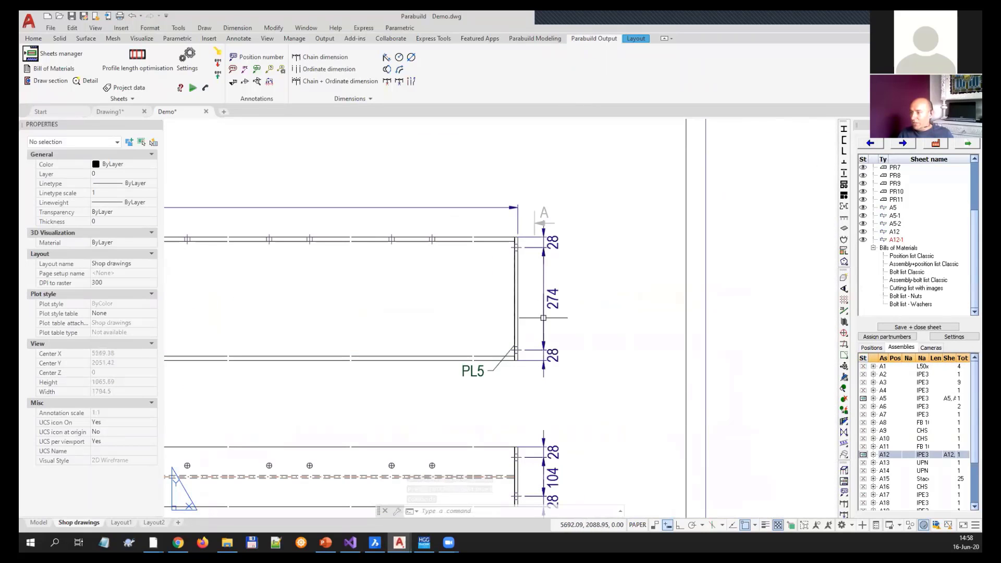
scroll(600, 279, down, 4)
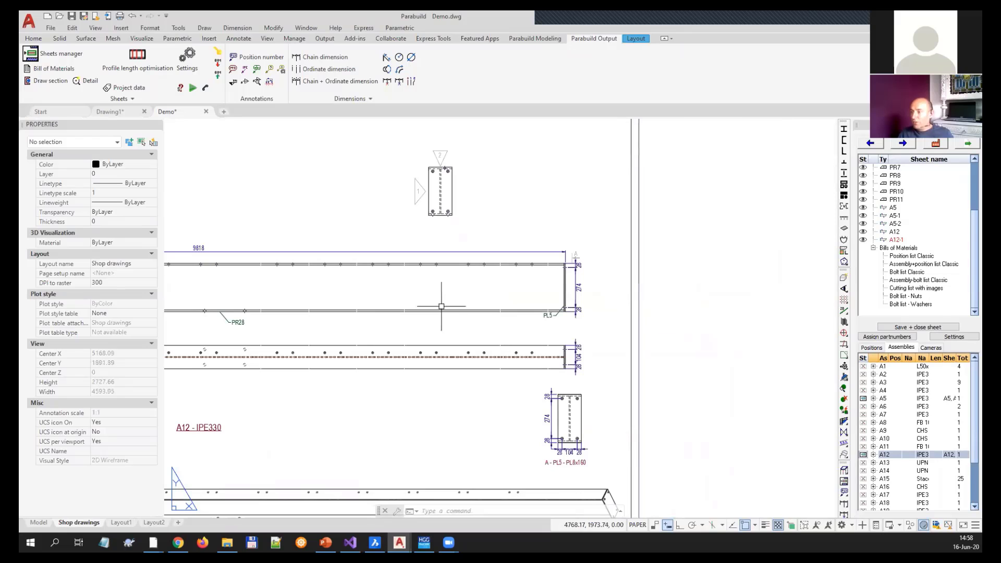
scroll(563, 310, down, 3)
middle_drag(563, 310, 636, 342)
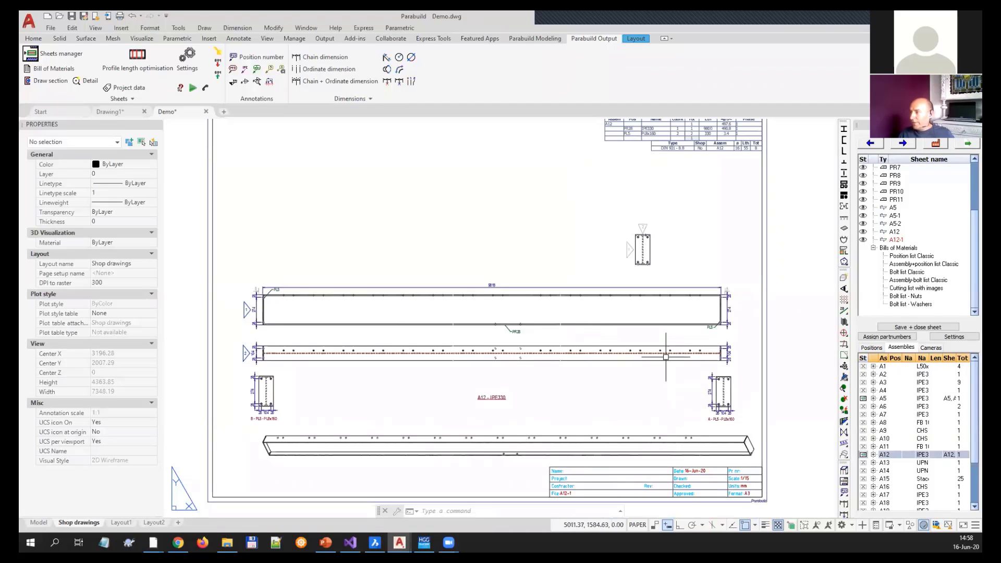
middle_drag(666, 356, 664, 372)
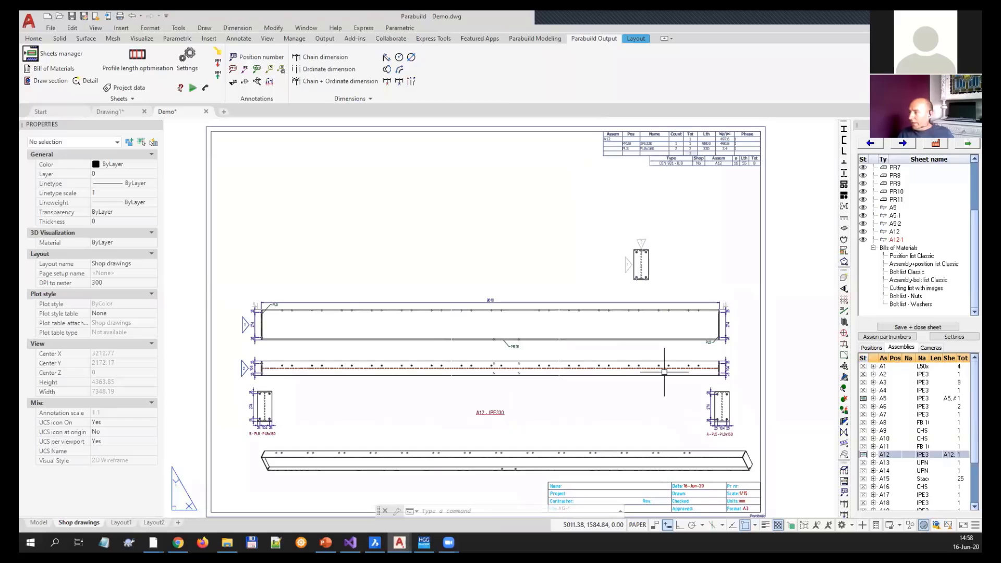
- Delete the older sheet A12 from the sheet list, keeping A12-1
click(901, 240)
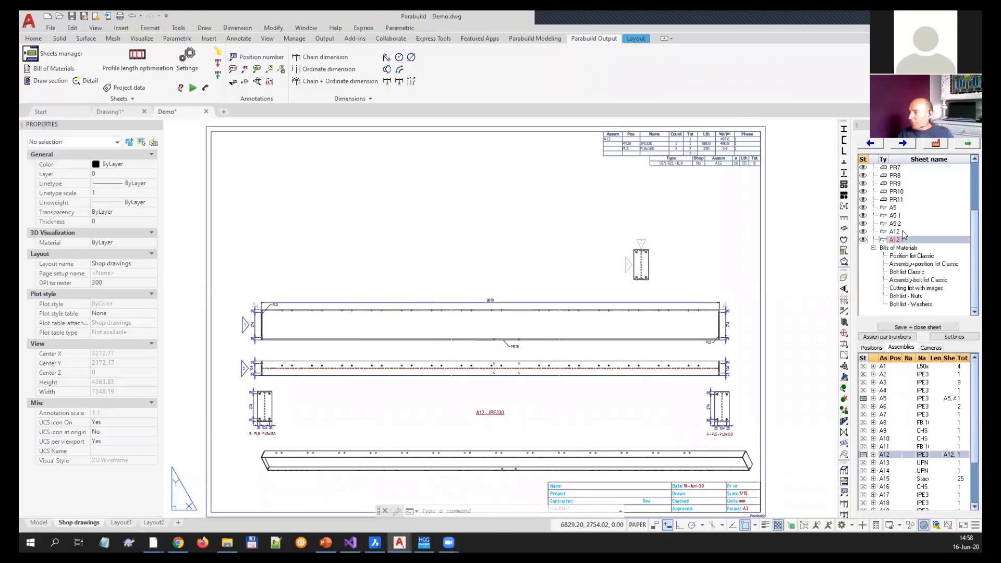
click(904, 210)
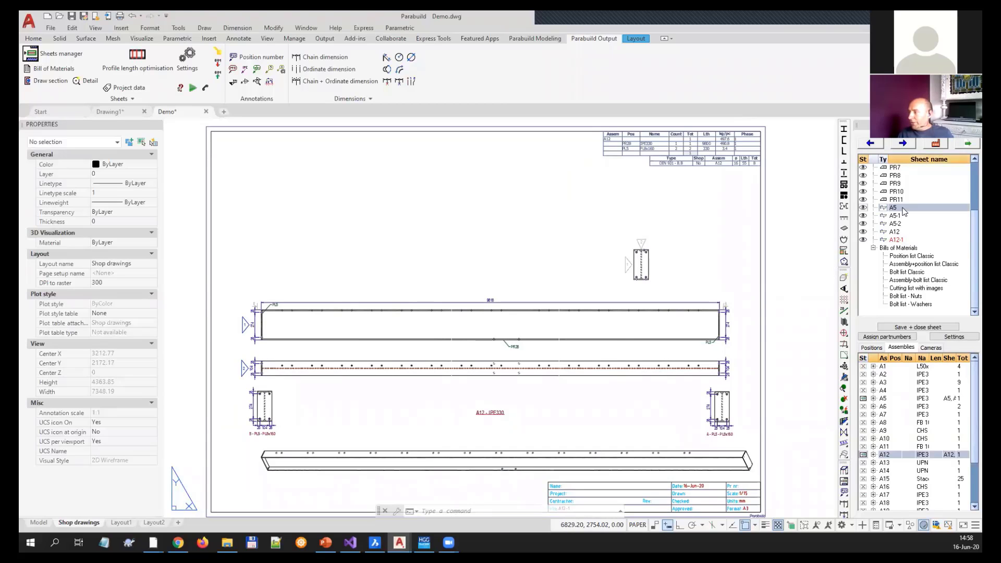
click(903, 234)
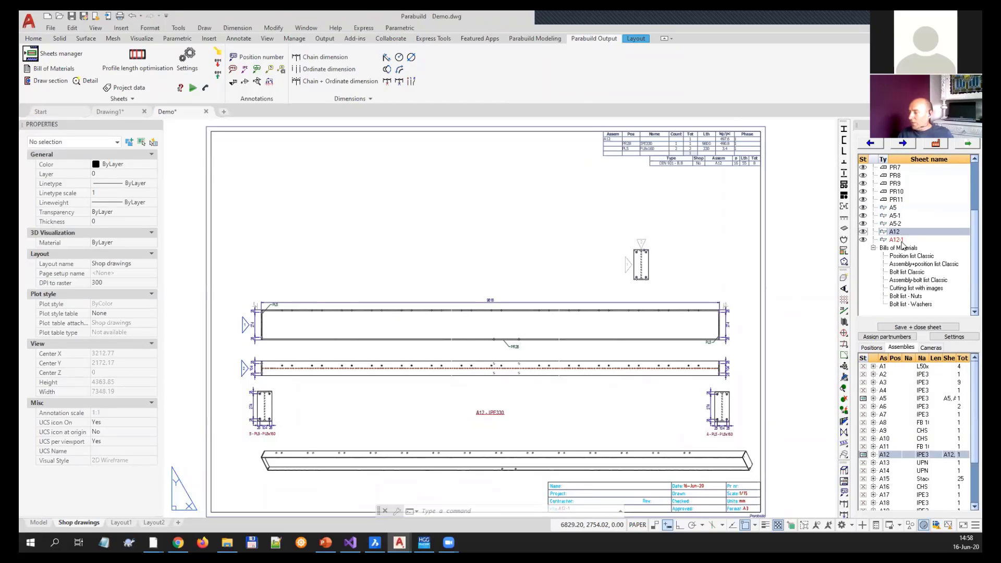
click(905, 241)
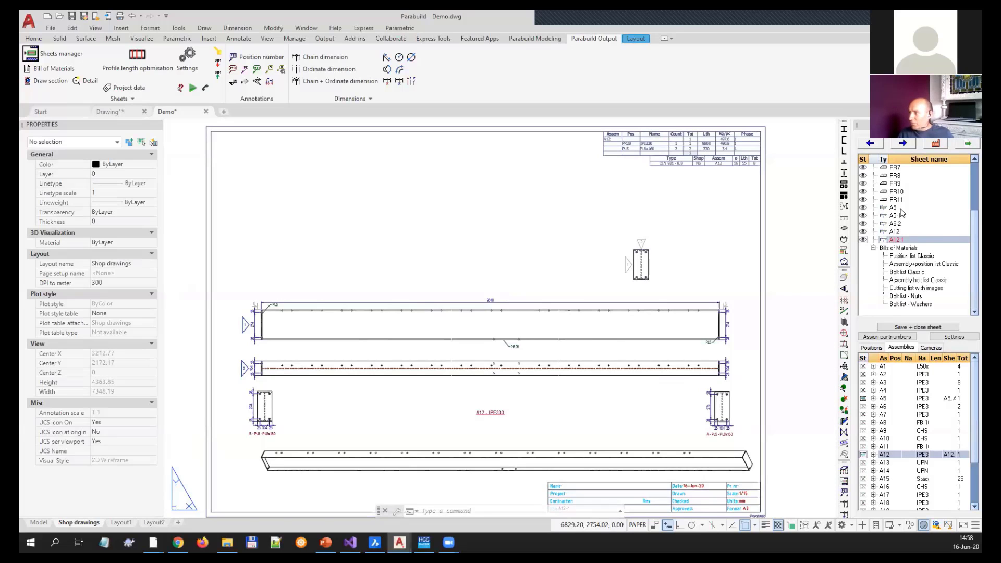
right_click(900, 236)
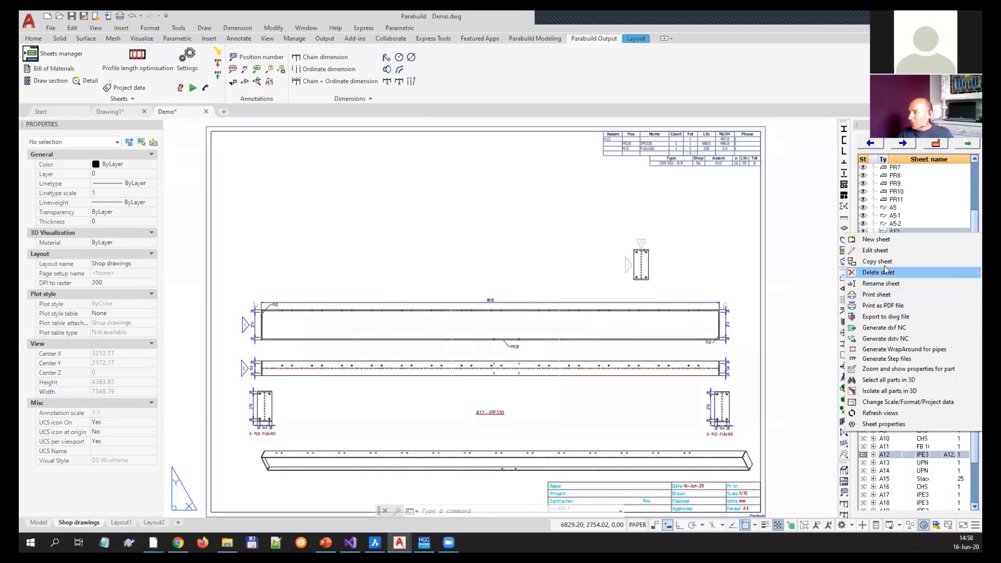
click(886, 271)
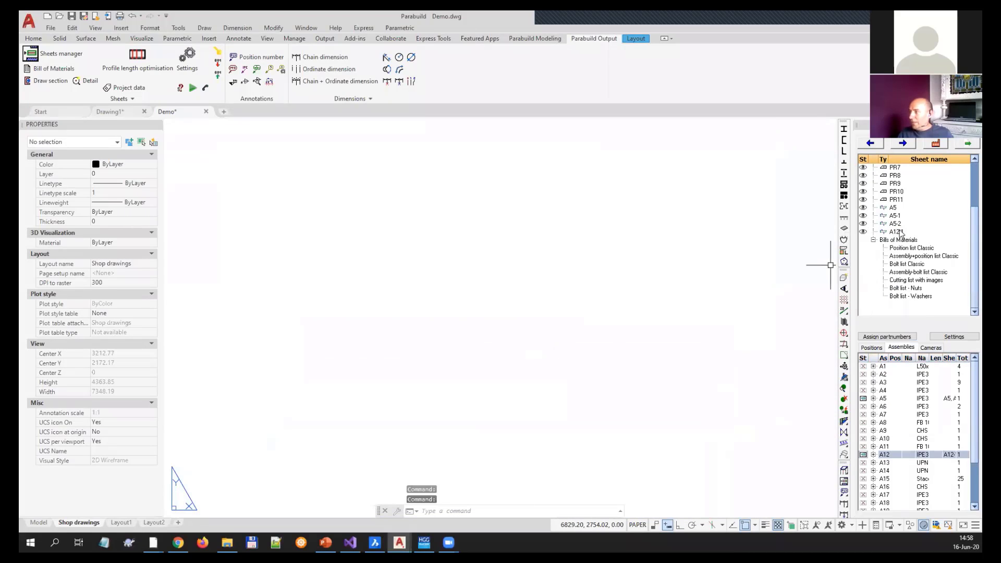
- Delete the outdated column sheets A5 and A5-1 from the sheet list
click(897, 209)
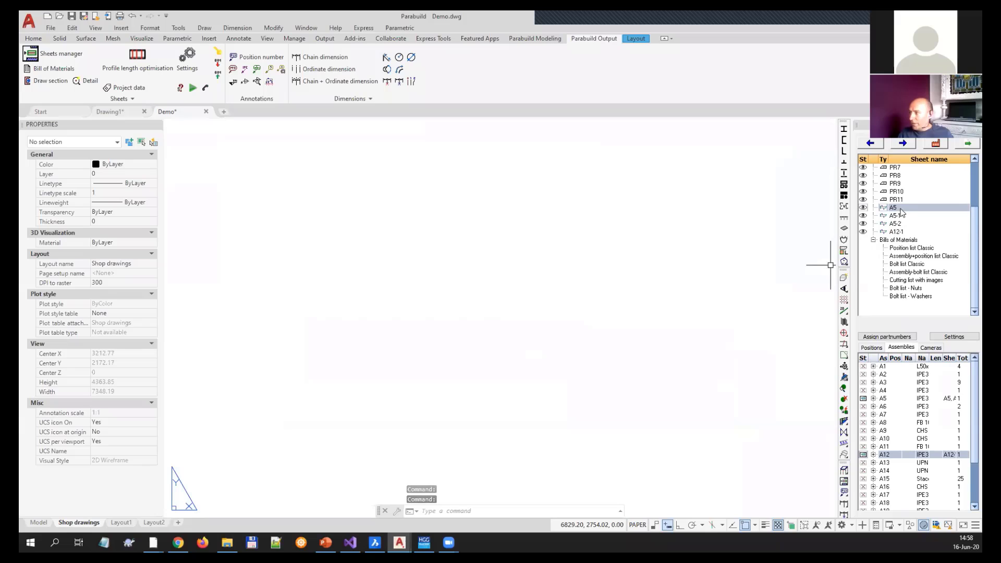
right_click(898, 209)
click(891, 251)
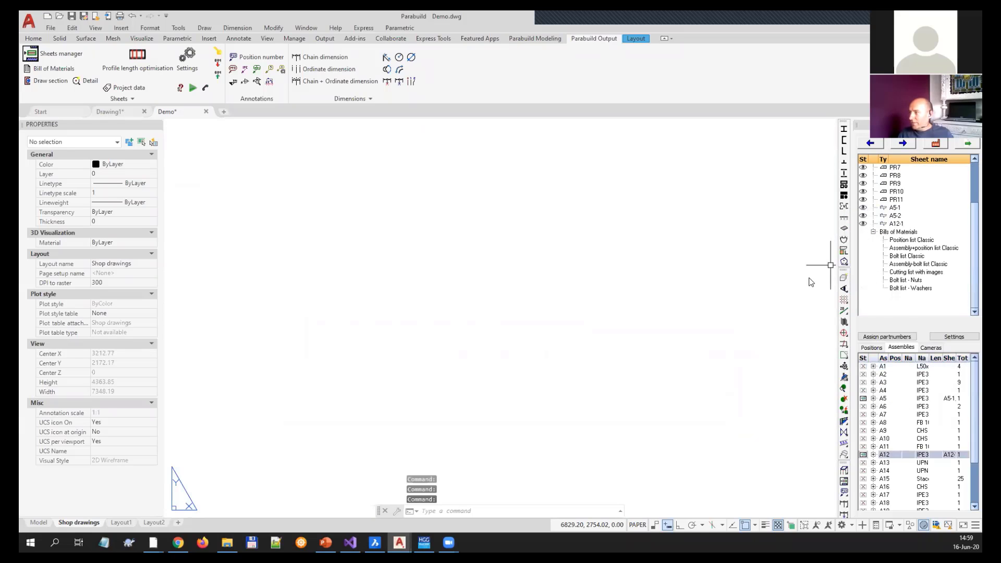
click(900, 207)
right_click(900, 207)
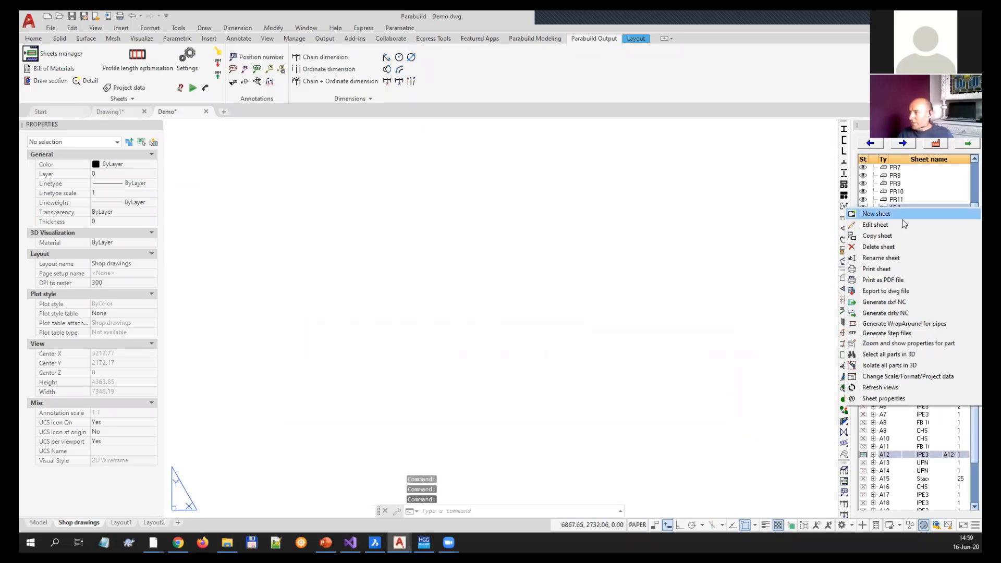
click(881, 246)
- Open sheet A12-1 and examine the file name in its title block and the parts and bolt tables
click(894, 208)
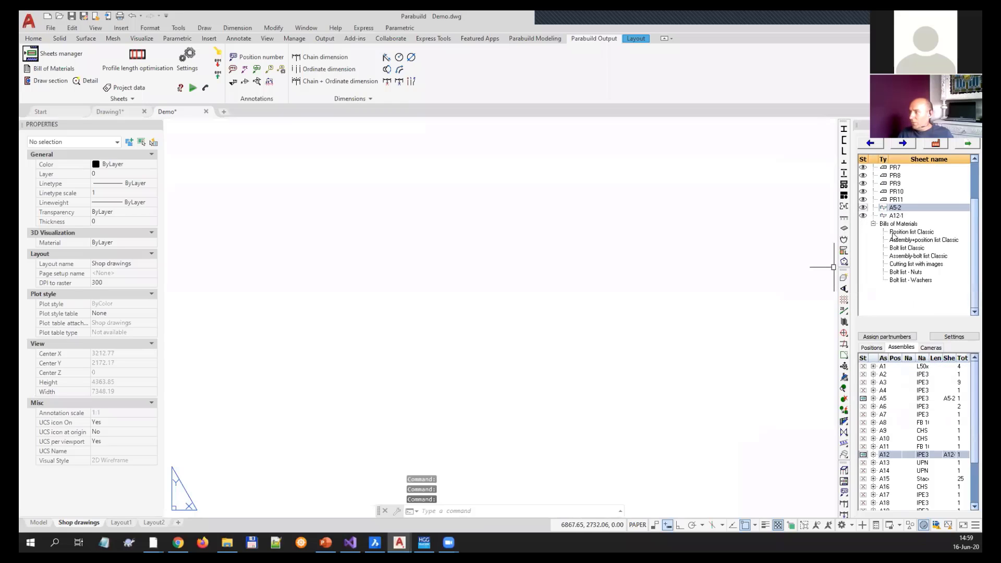
double_click(898, 216)
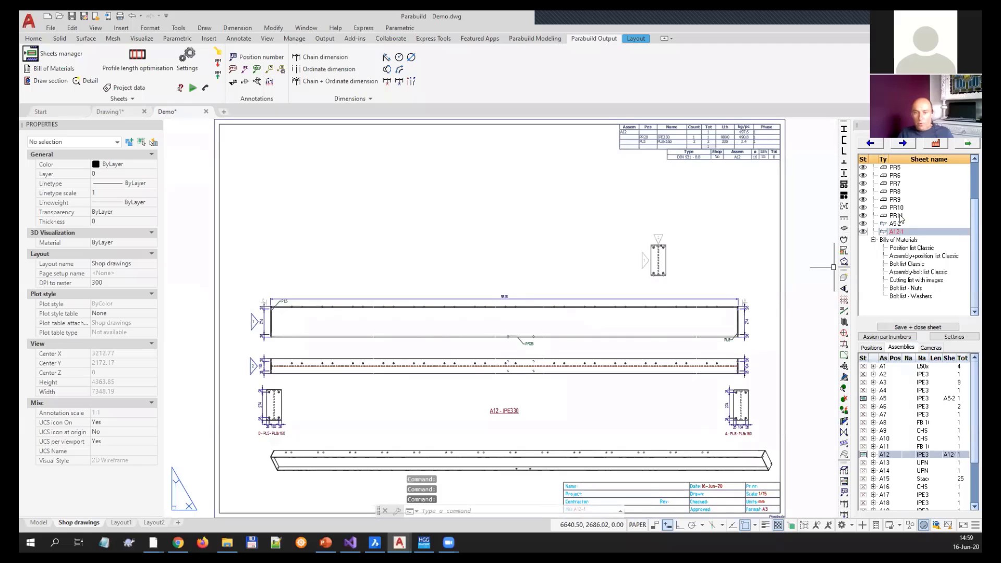
mouse_move(677, 313)
middle_down()
mouse_move(581, 262)
mouse_move(575, 243)
middle_up()
middle_drag(541, 376, 553, 336)
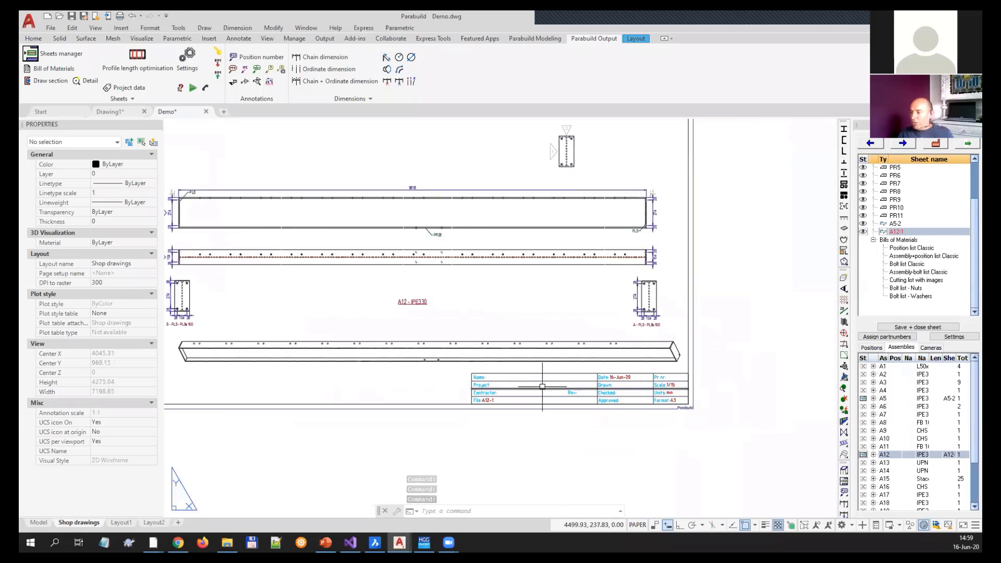
scroll(658, 391, up, 4)
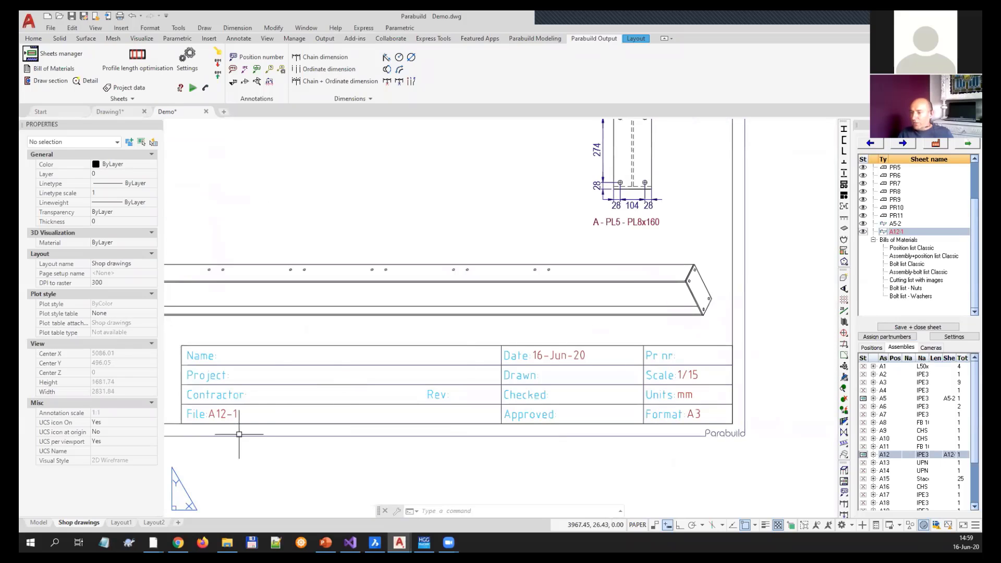
scroll(420, 494, down, 2)
middle_drag(311, 464, 435, 467)
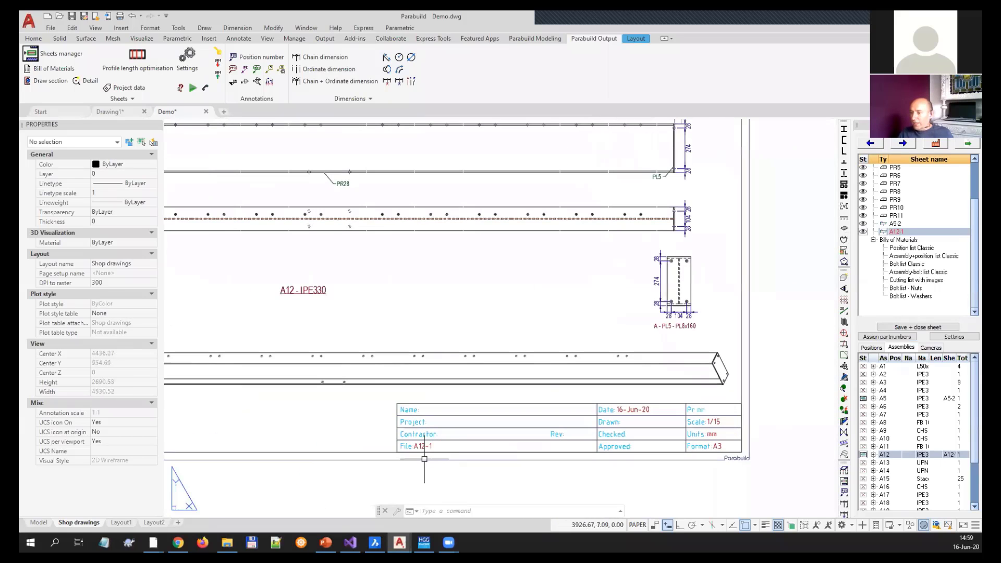
scroll(527, 442, down, 2)
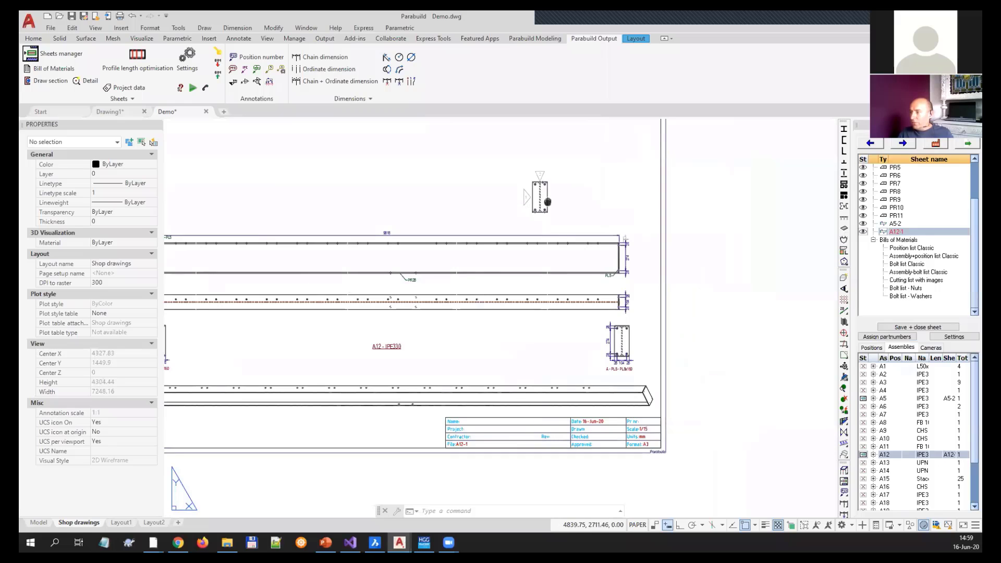
middle_drag(545, 201, 554, 360)
scroll(618, 217, up, 2)
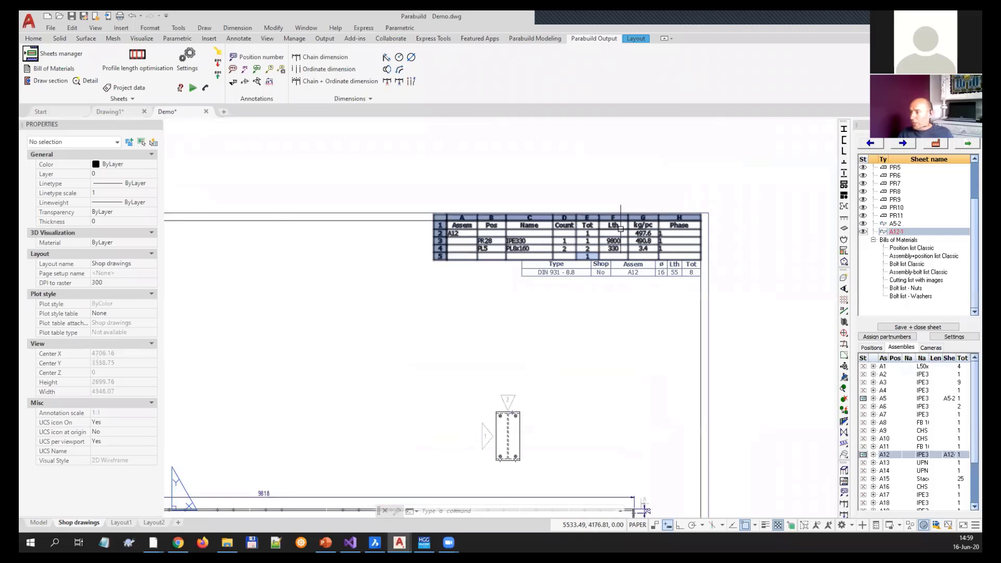
- Examine the parts list and bolt table of sheet A12-1 up close, including their position within the sheet frame
scroll(622, 230, up, 3)
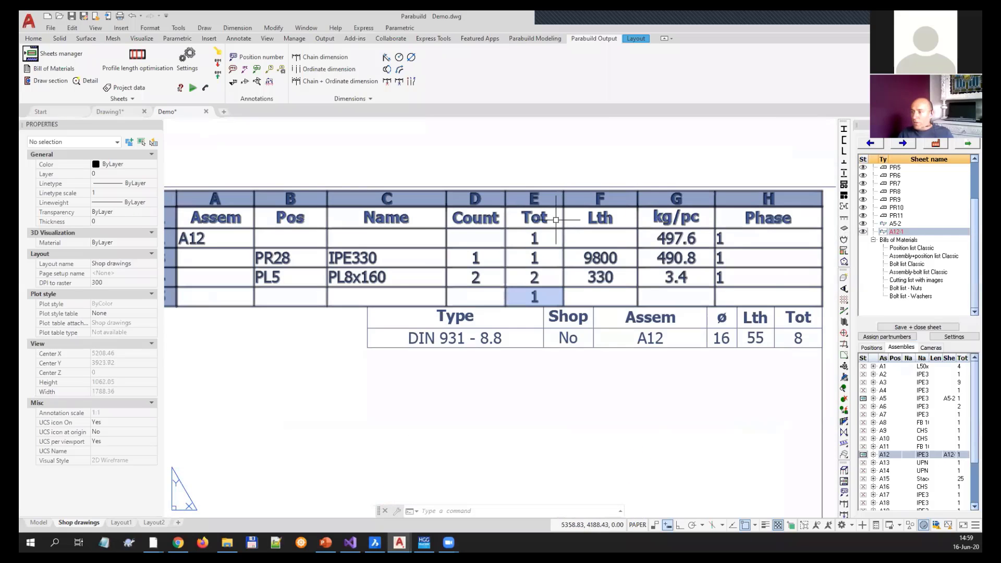
scroll(505, 270, down, 2)
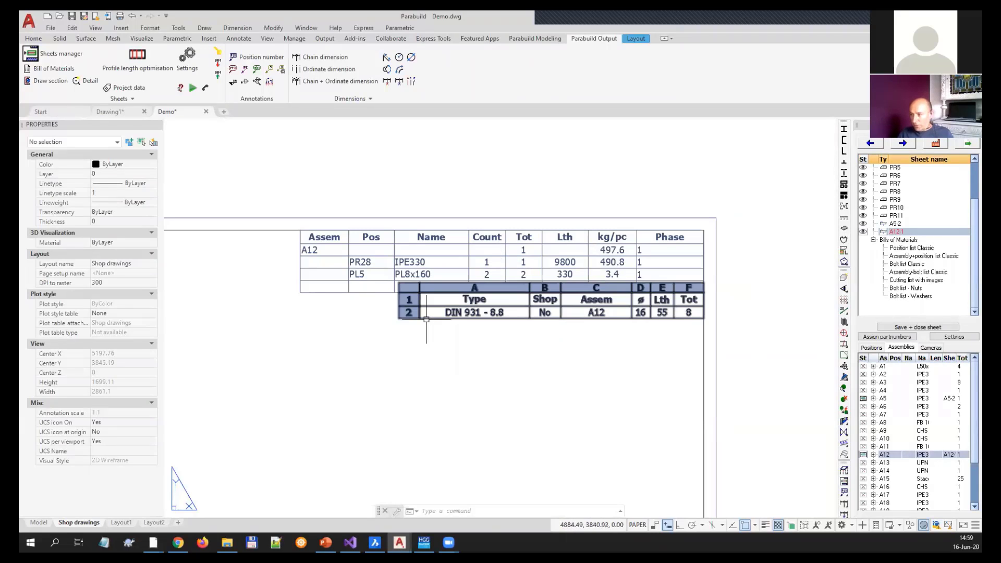
click(428, 319)
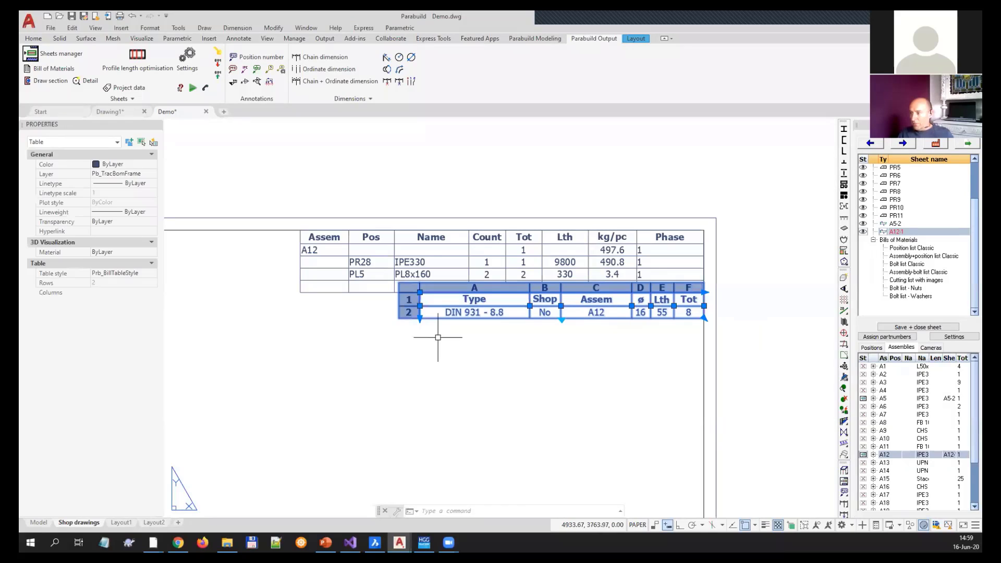
key(Escape)
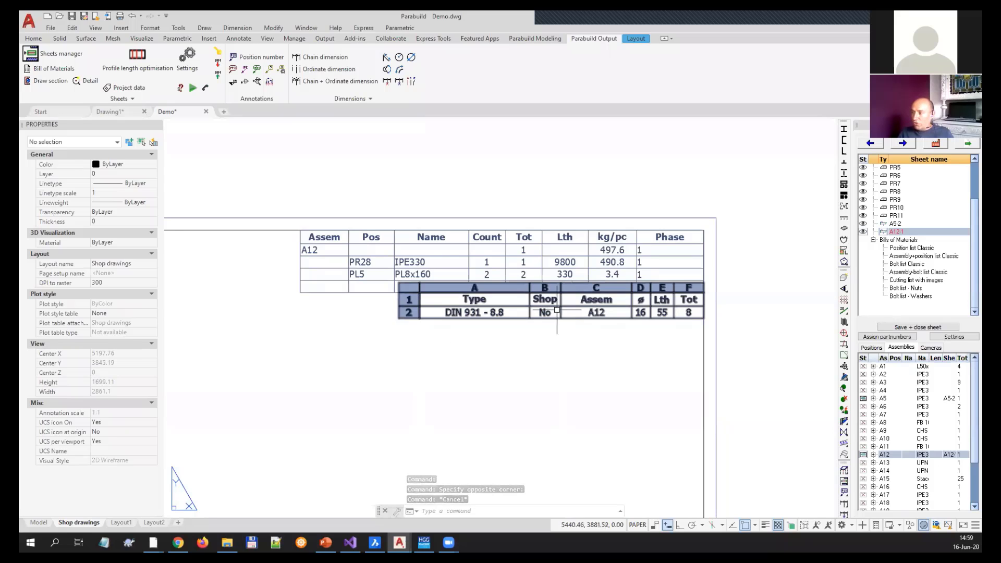
scroll(573, 243, down, 4)
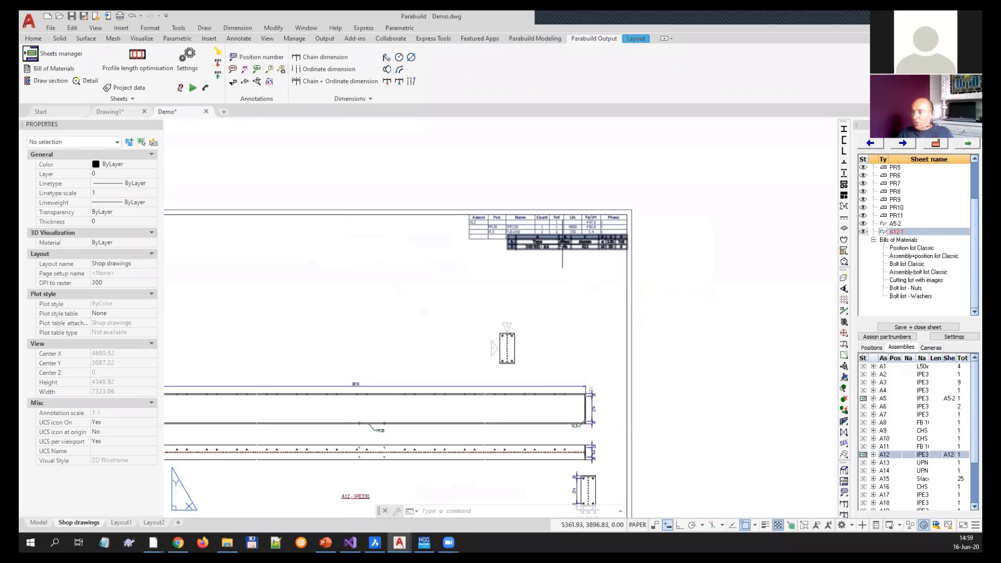
scroll(563, 244, up, 4)
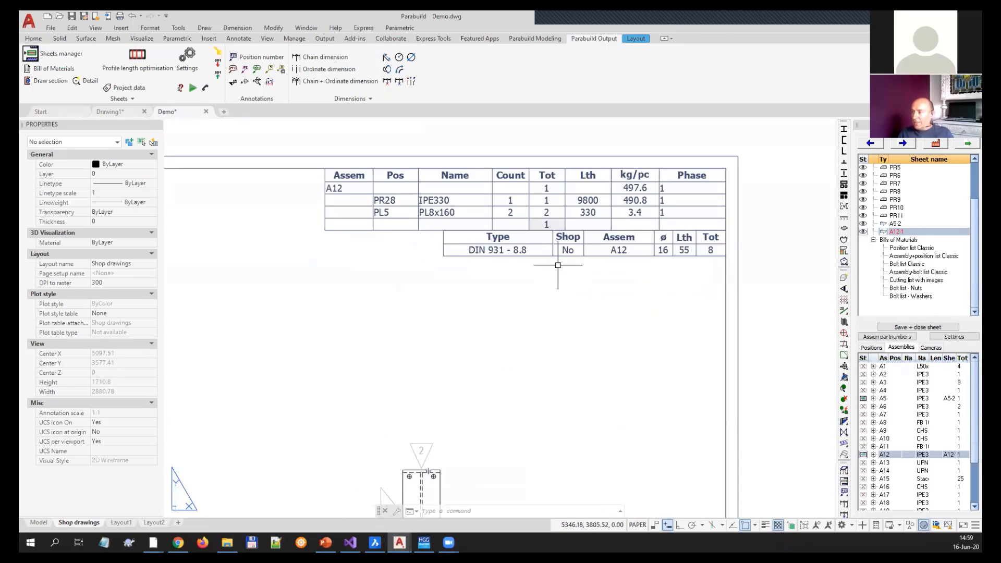
scroll(565, 269, down, 4)
middle_drag(542, 360, 636, 306)
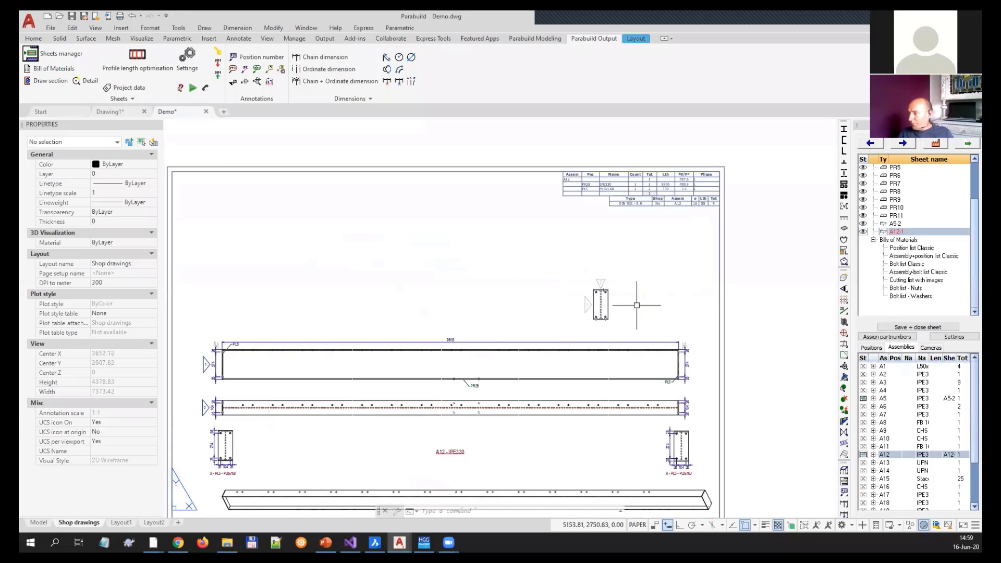
- Open the page and layout settings for the Assemblies group and review the layer, dimension style and main bill templates
click(943, 338)
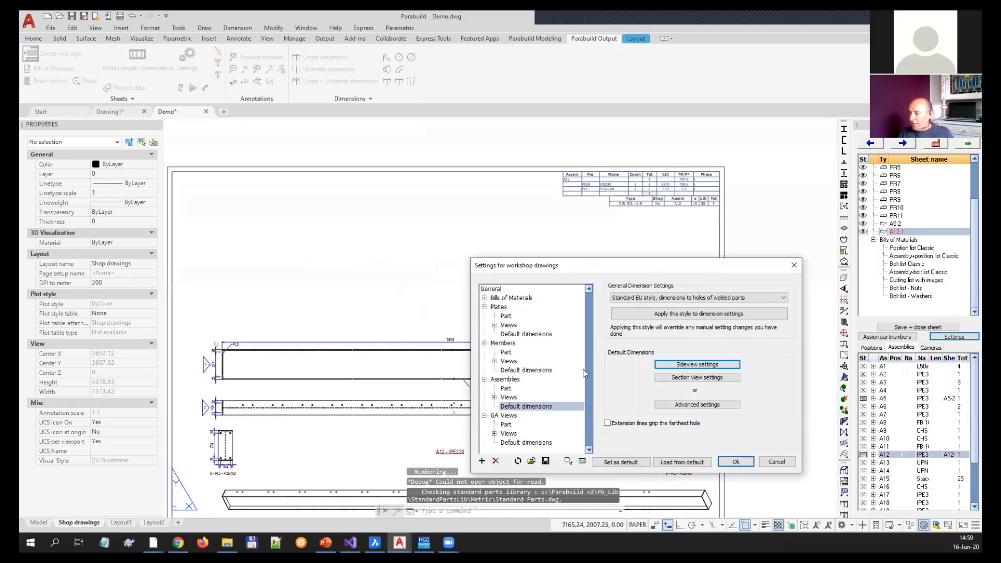
click(524, 379)
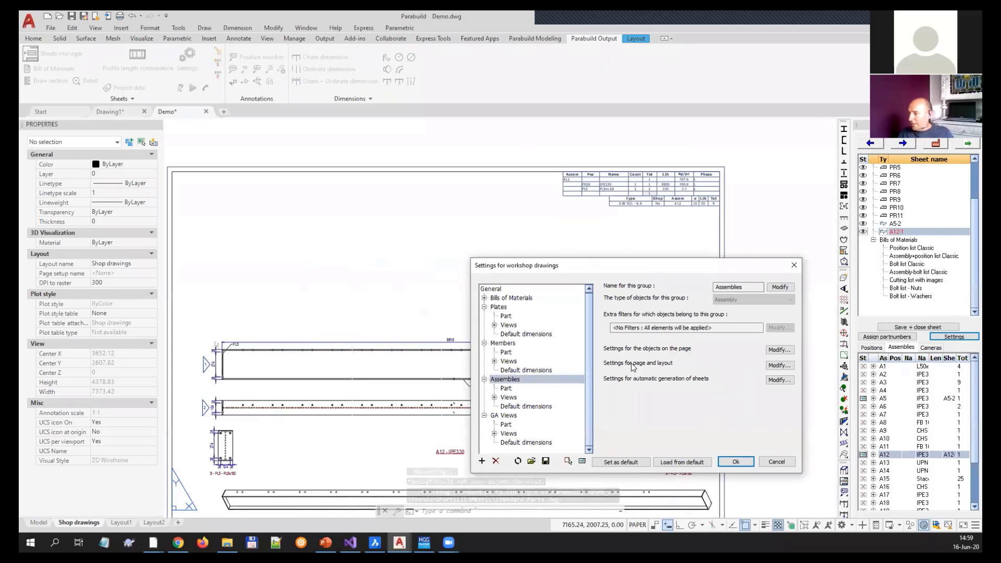
click(771, 367)
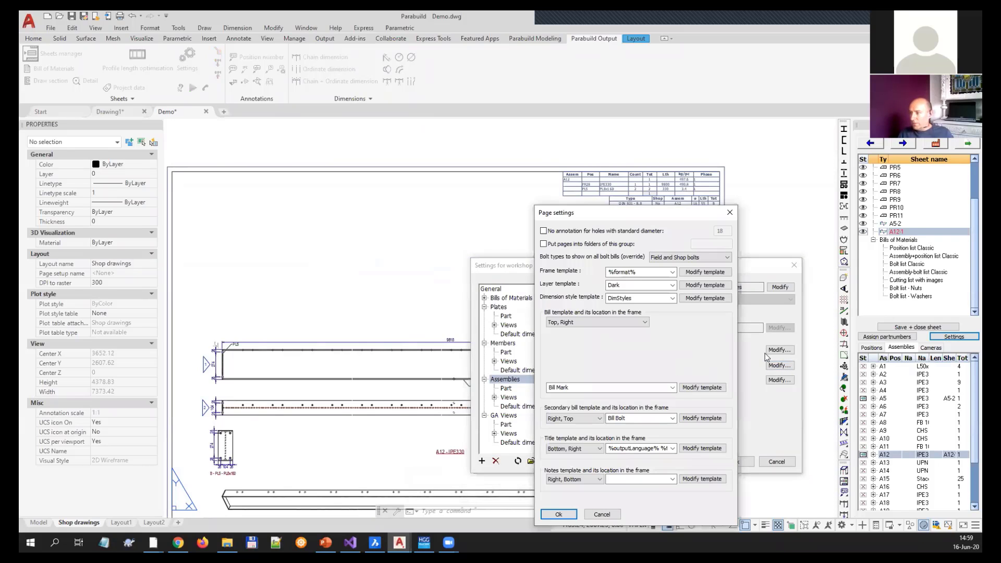
double_click(625, 286)
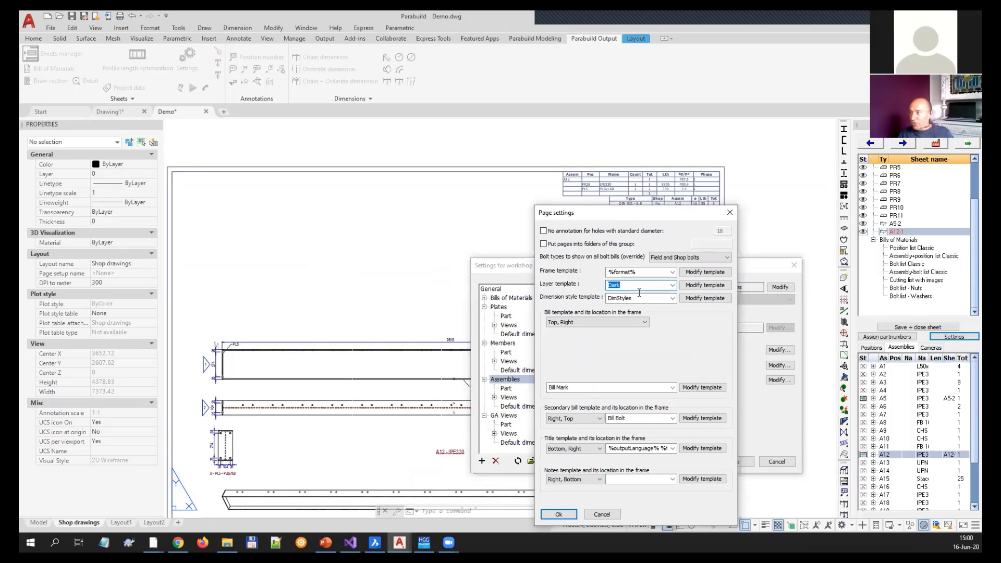
double_click(639, 295)
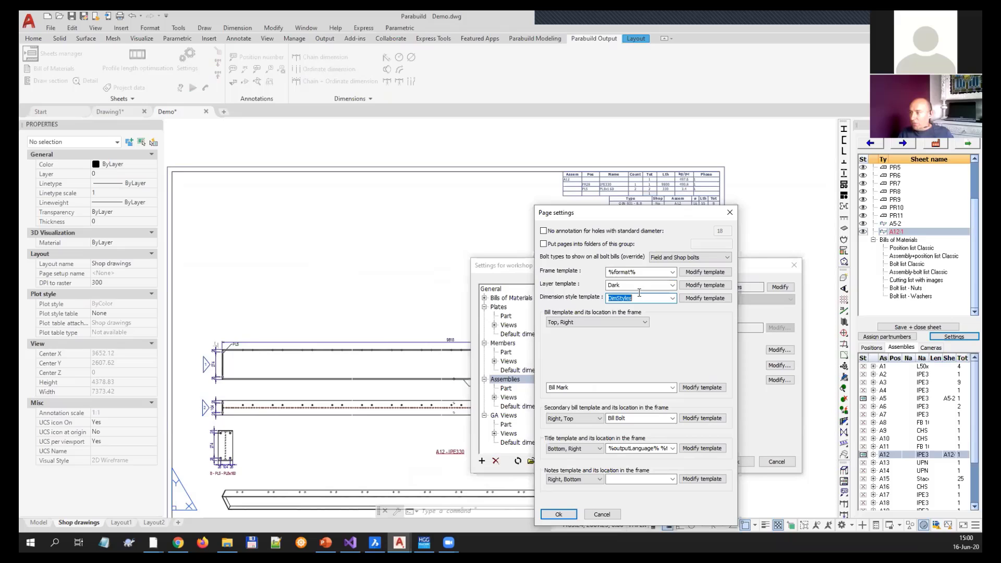
double_click(588, 387)
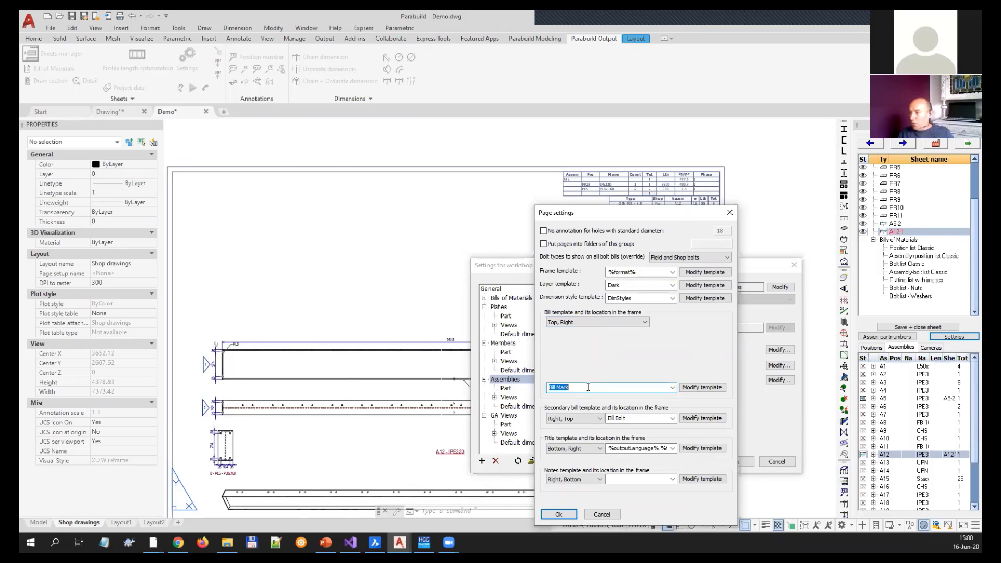
- Try clearing the secondary bill template and check the available title templates, discarding the page settings and workshop drawing settings
double_click(640, 419)
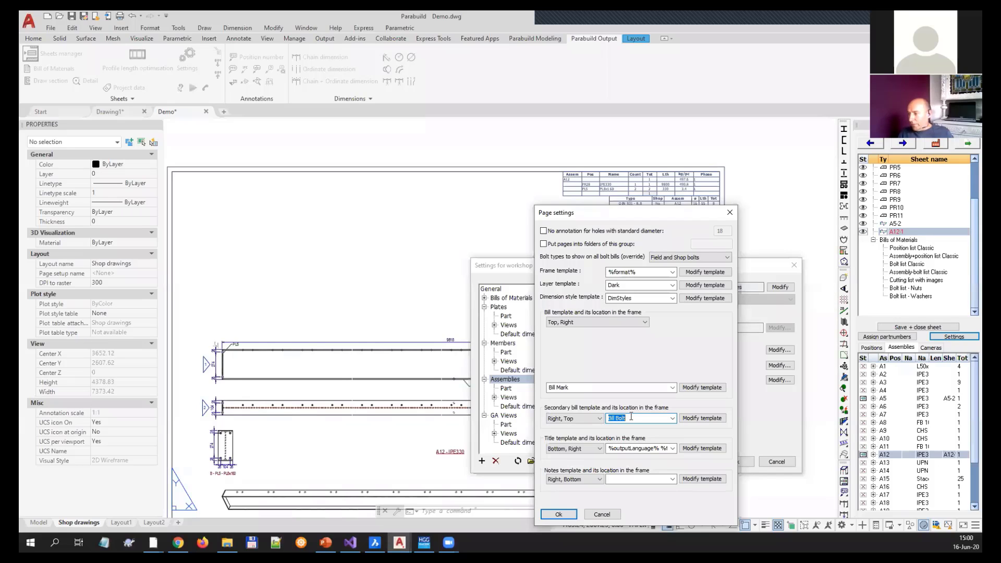
key(BackSpace)
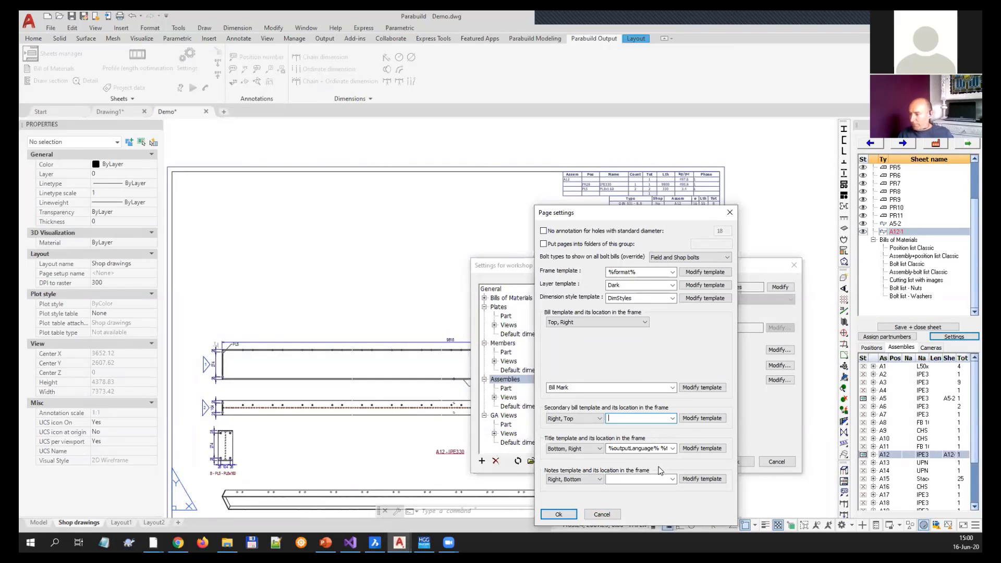
click(672, 449)
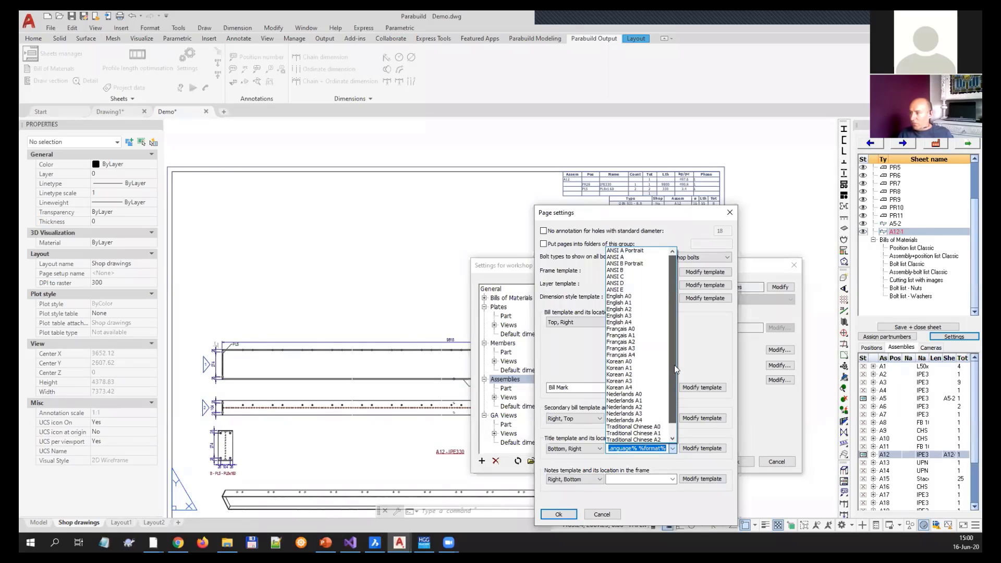
scroll(636, 367, down, 2)
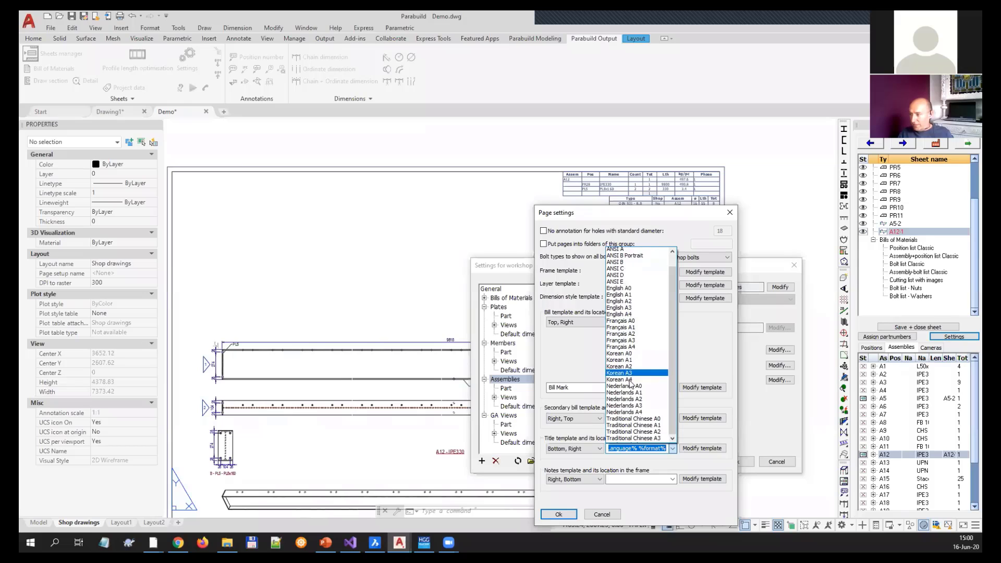
click(697, 359)
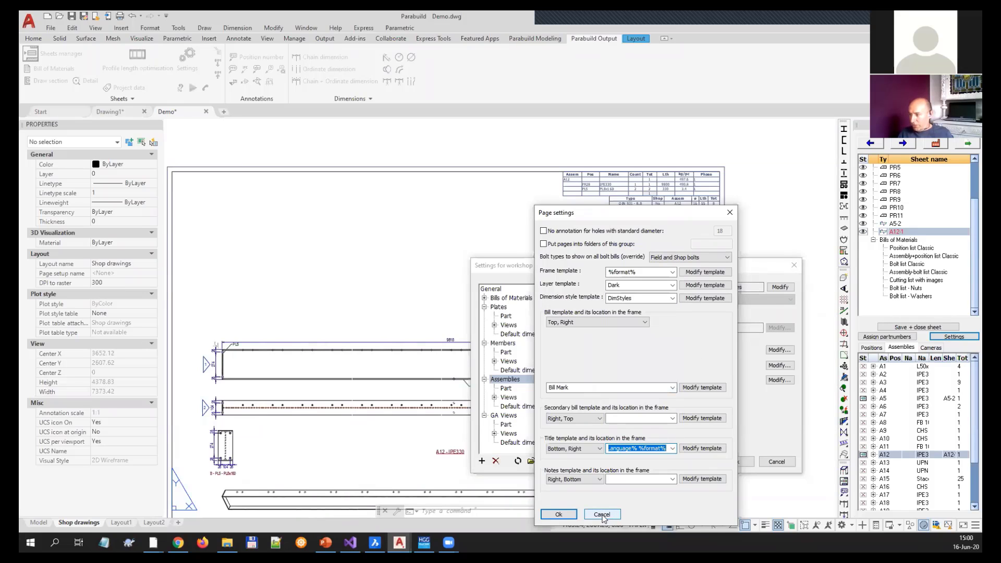
click(602, 515)
click(776, 462)
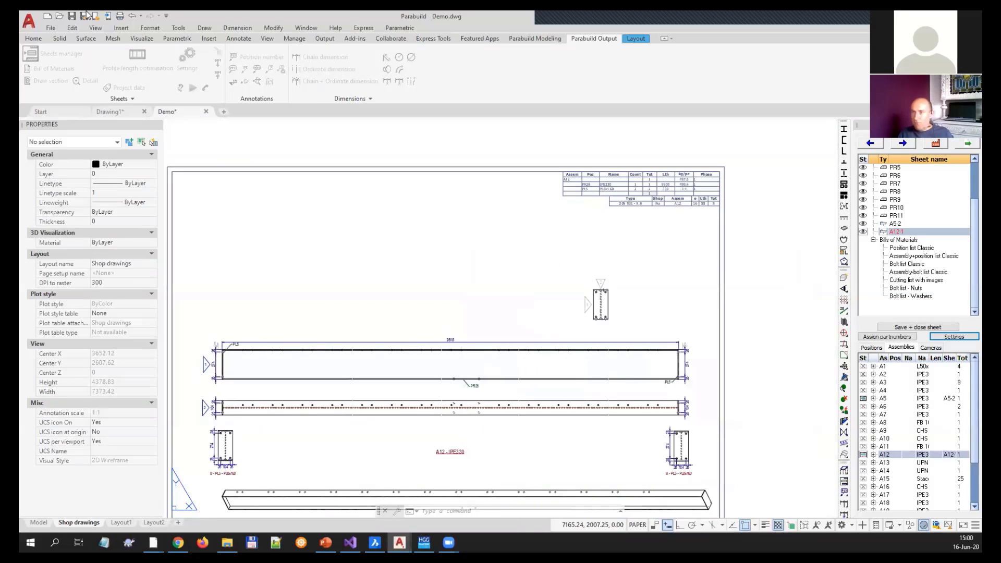
- From a new blank drawing, browse the Pb_Lib Workshop drawings folder and examine the title block files in Title Templates
click(136, 88)
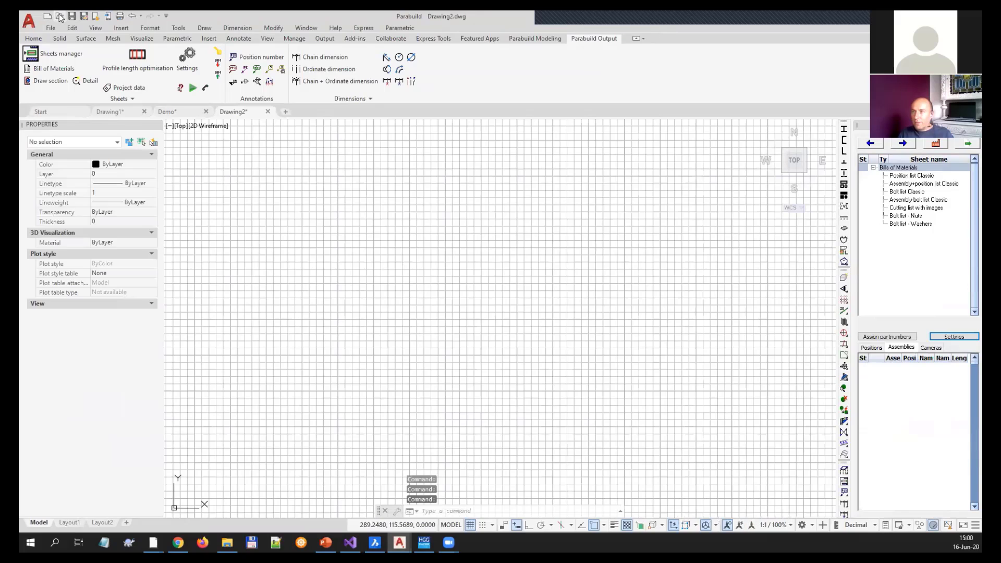
click(60, 16)
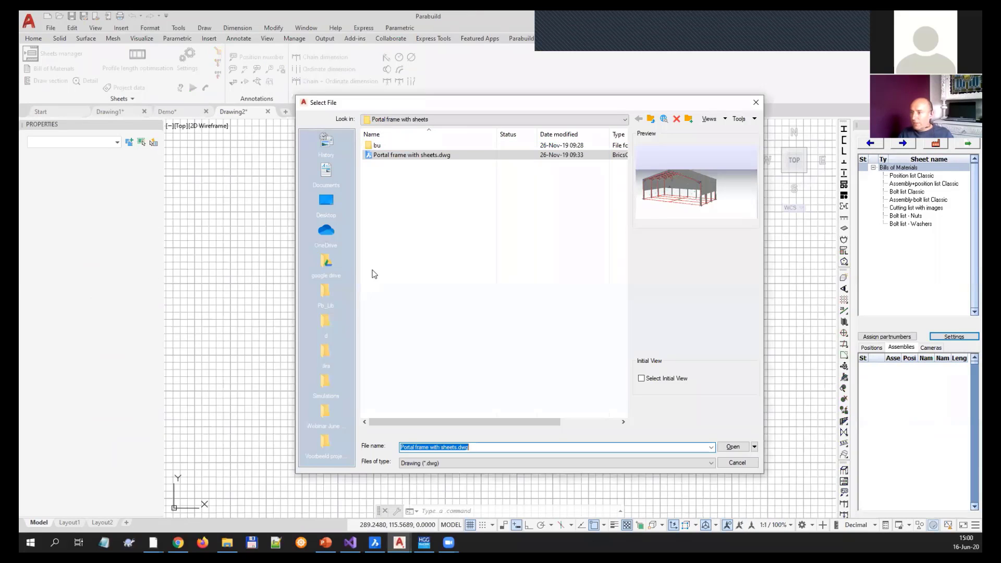
click(325, 294)
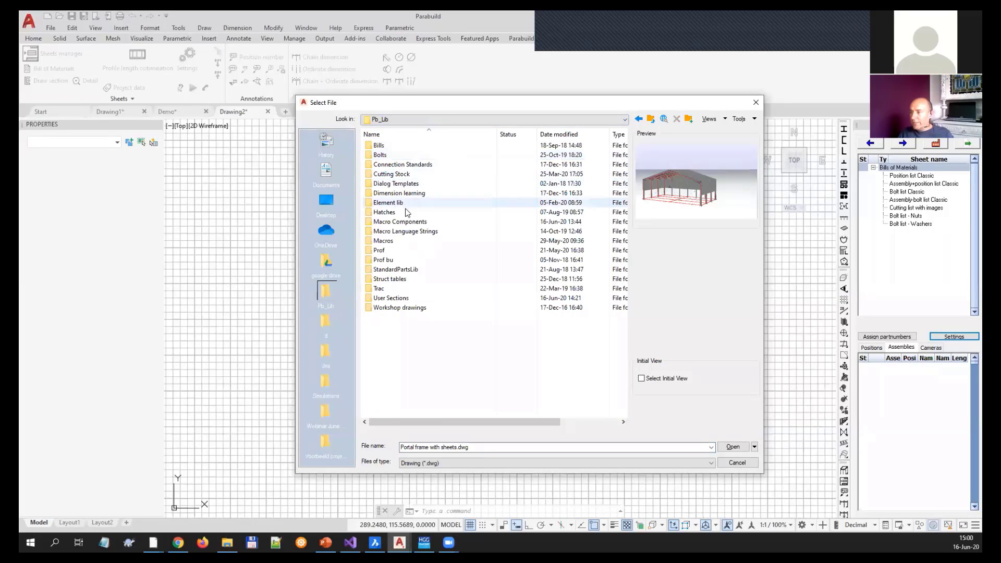
double_click(388, 308)
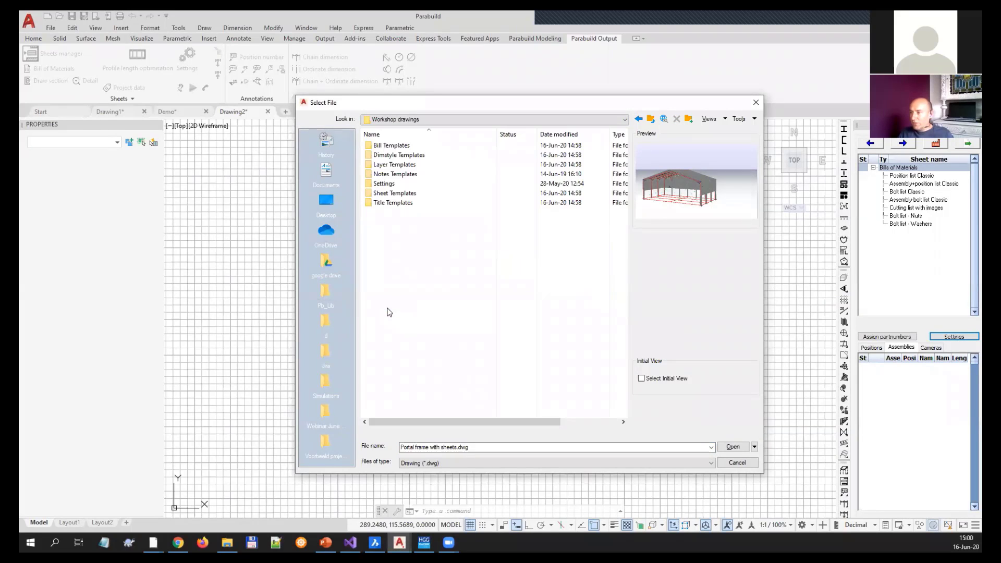
click(392, 147)
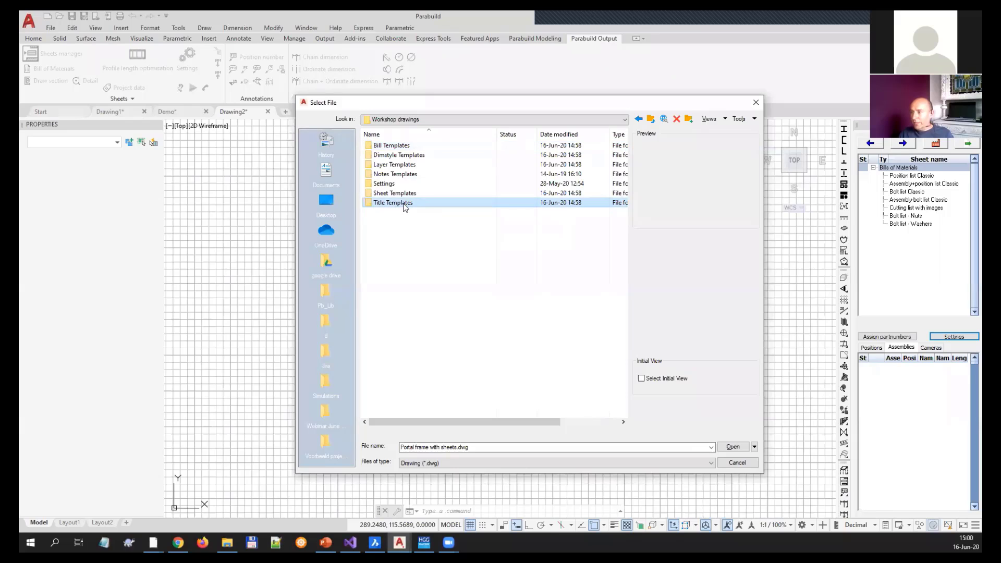
double_click(391, 203)
click(415, 242)
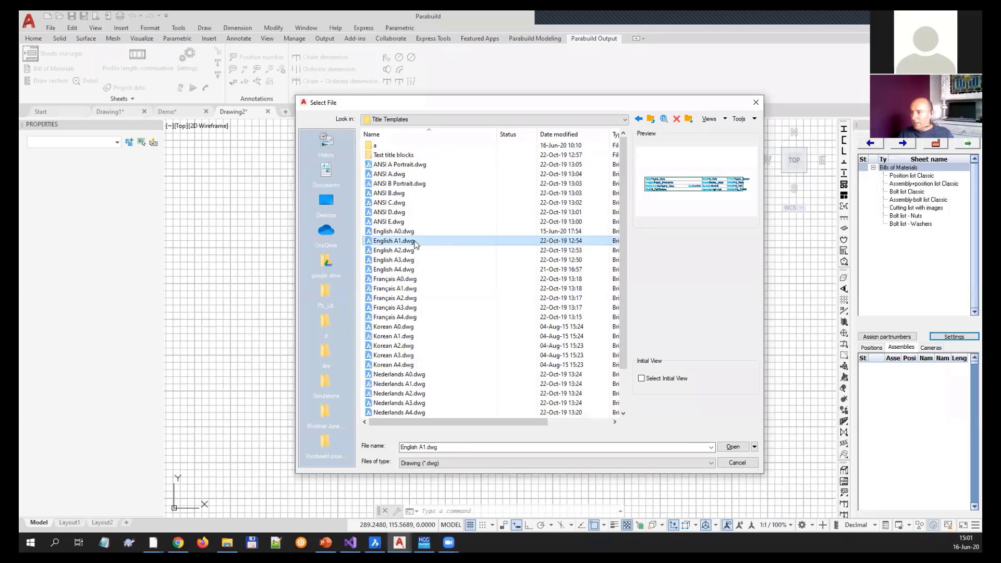
scroll(418, 224, down, 2)
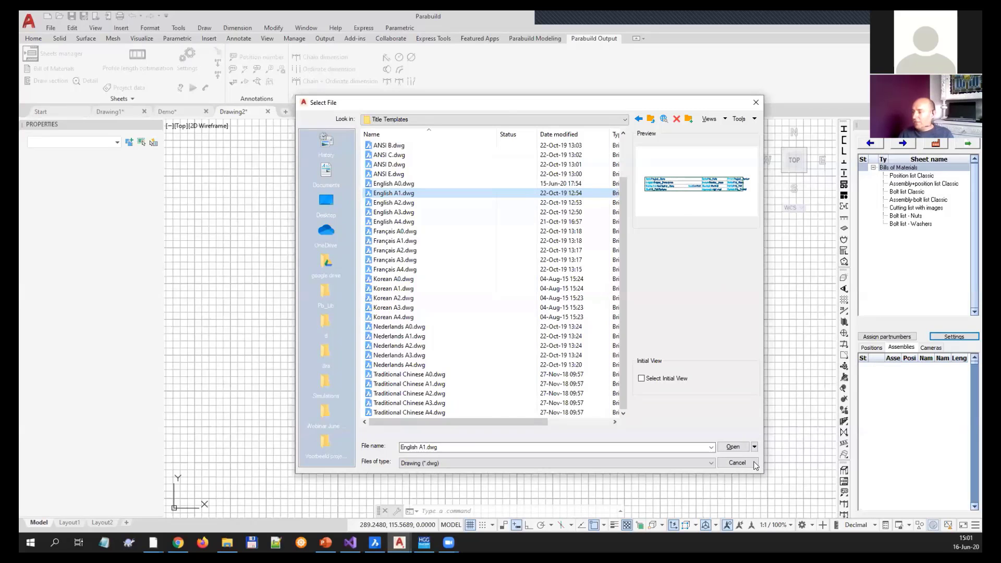
click(743, 461)
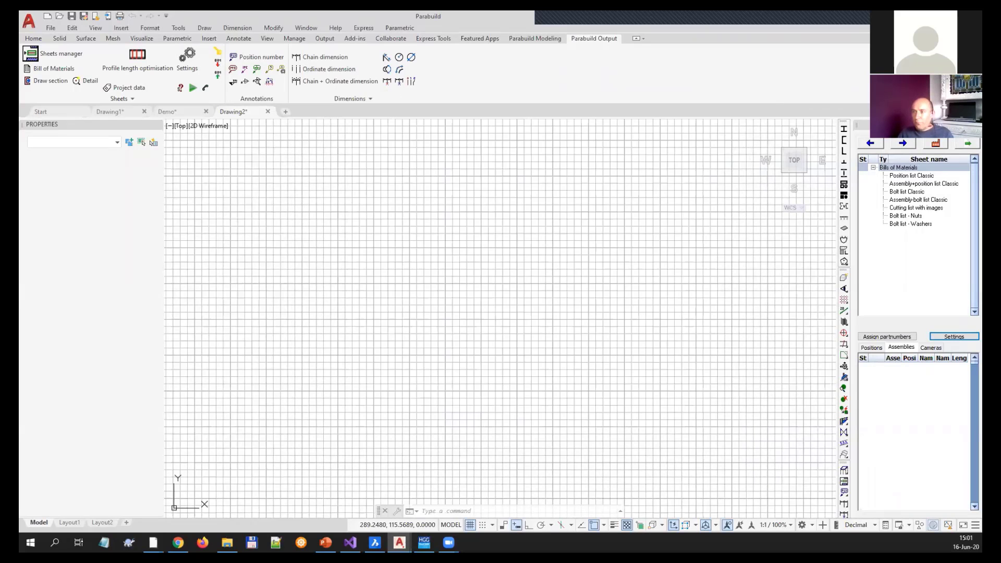
- Return to the Demo drawing and start generating DXF files without locking the revision
click(186, 114)
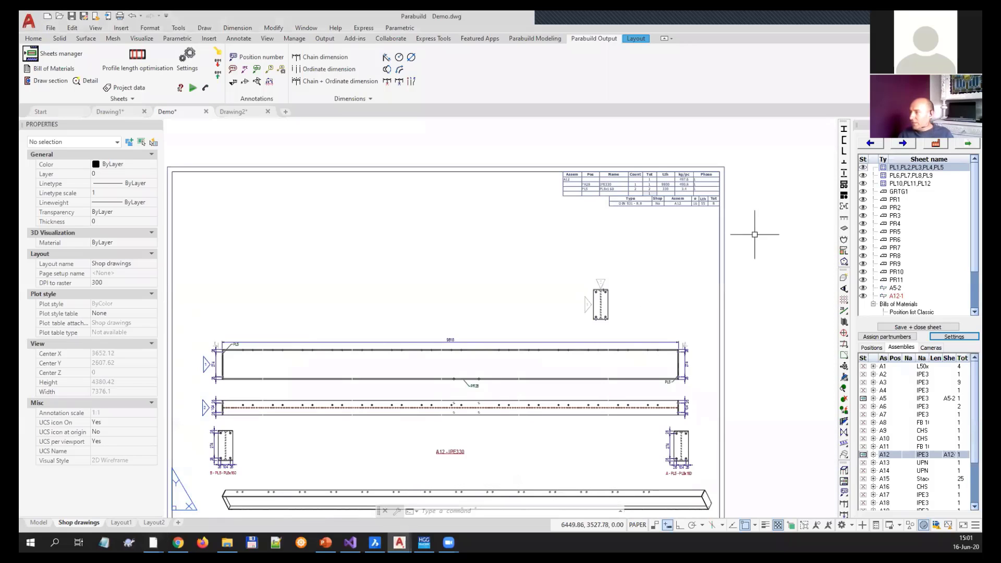
click(934, 144)
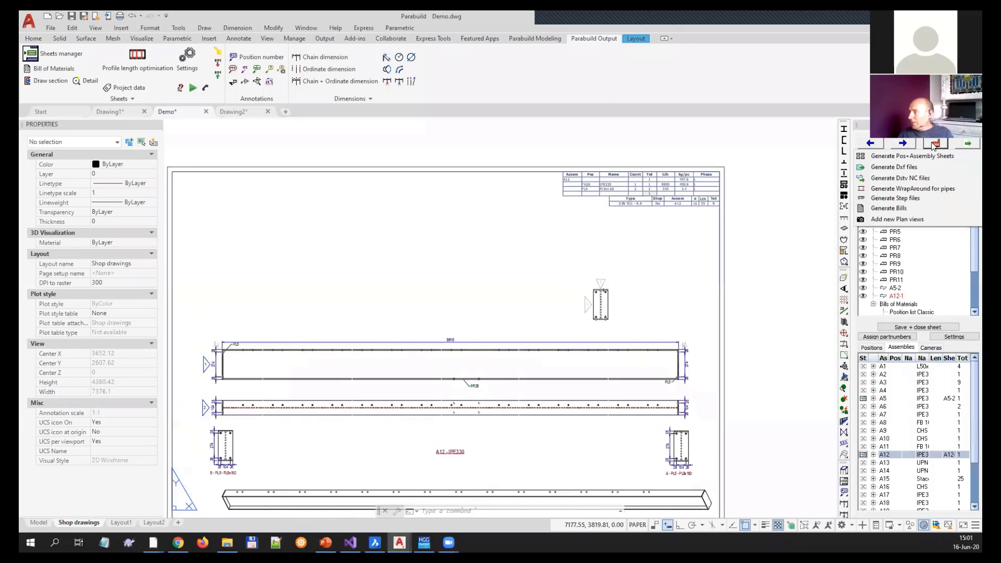
click(894, 168)
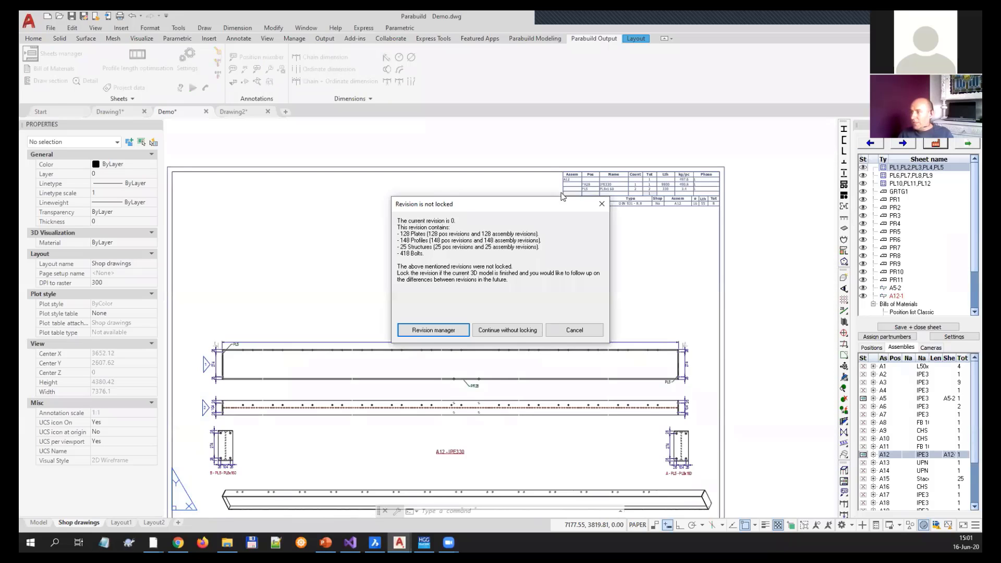
click(506, 330)
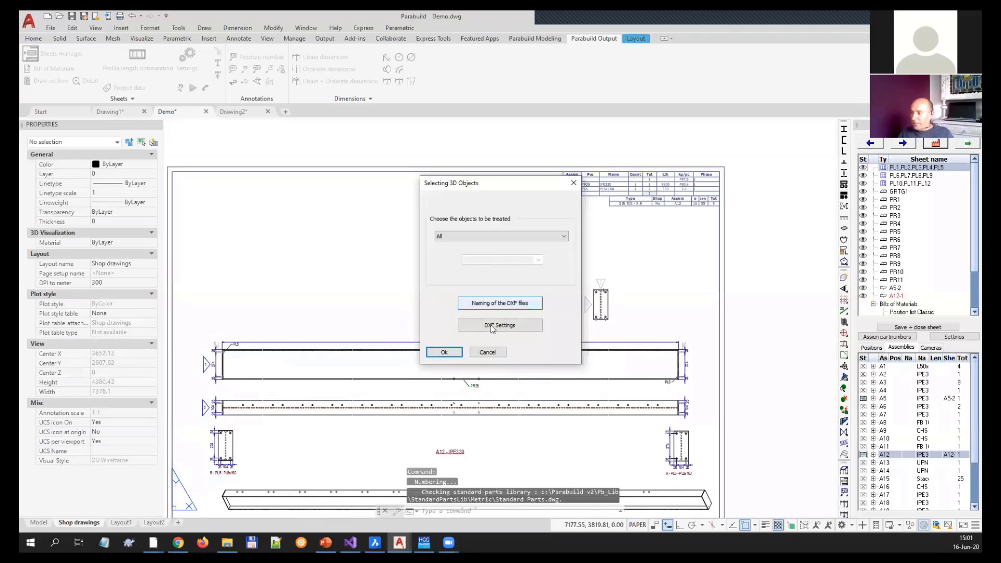
- Try switching the welded part contours option in the DXF settings, discarding the settings and the DXF generation
click(473, 324)
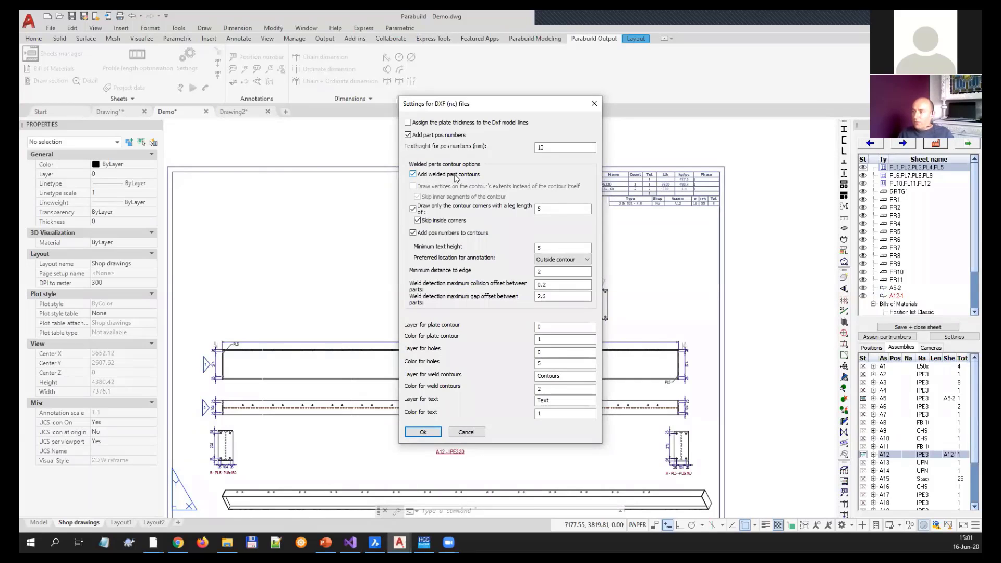
click(432, 175)
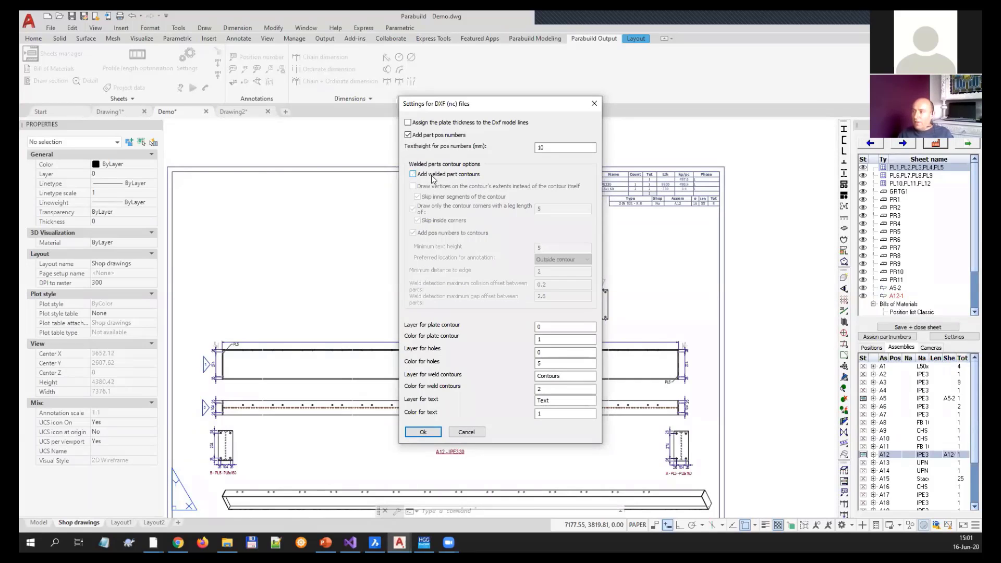
click(432, 175)
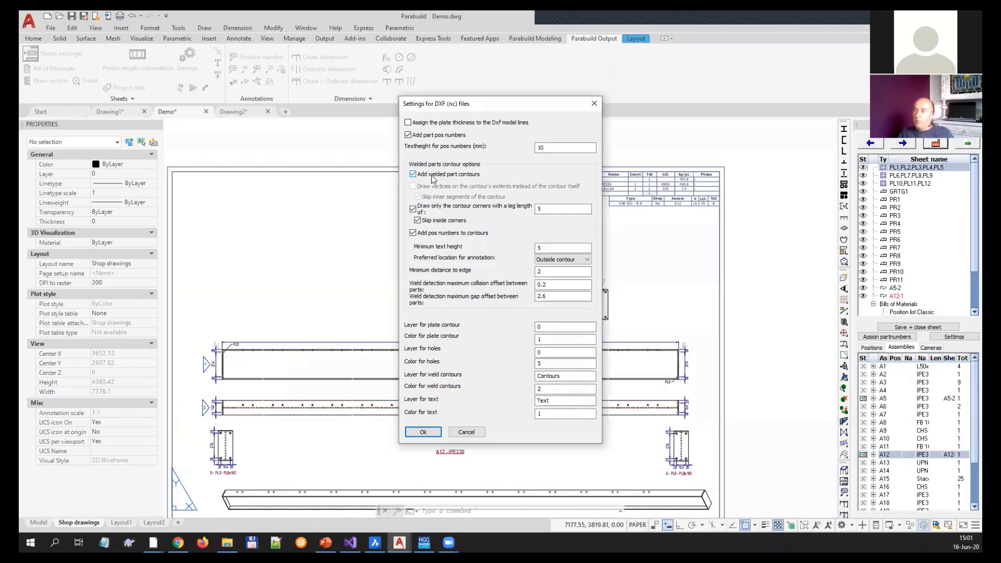
click(432, 177)
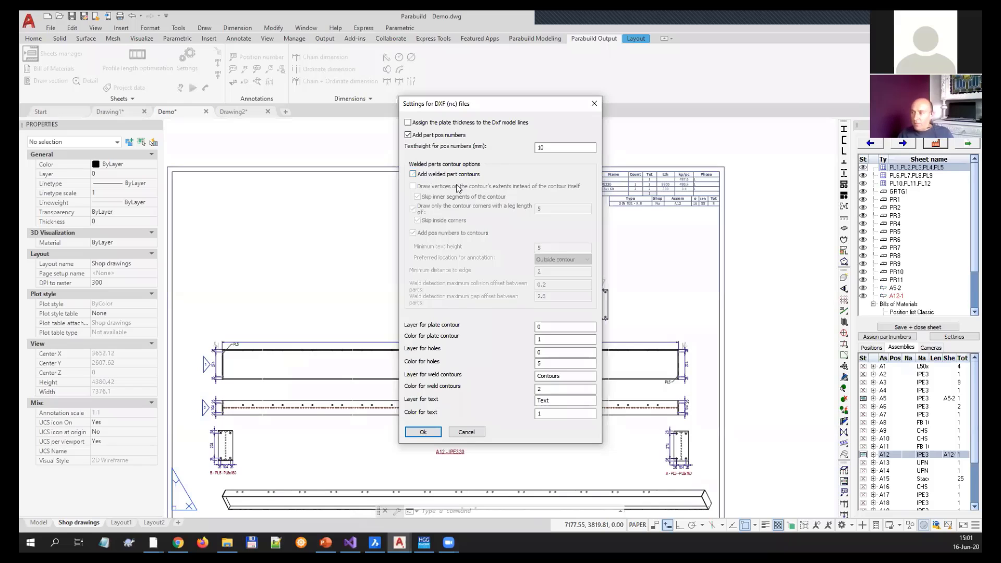
click(447, 176)
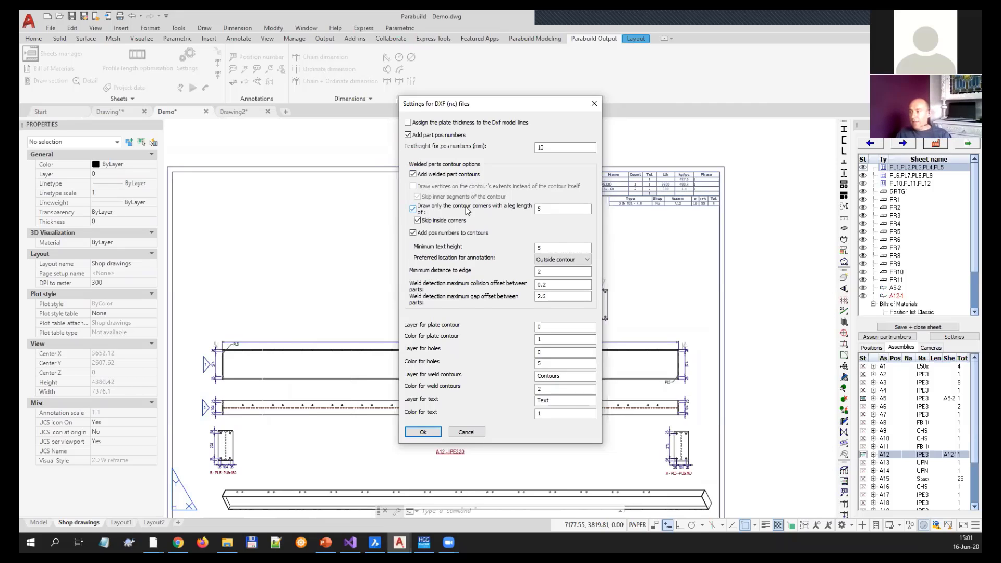
click(479, 433)
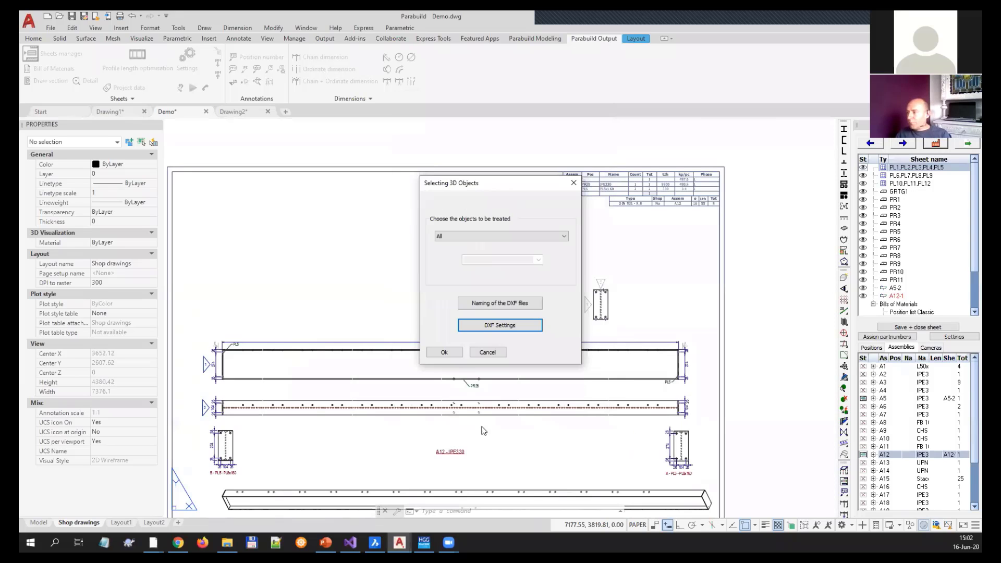
click(488, 353)
- Start generating DSTV NC files without locking the revision and open the DSTV settings
click(932, 148)
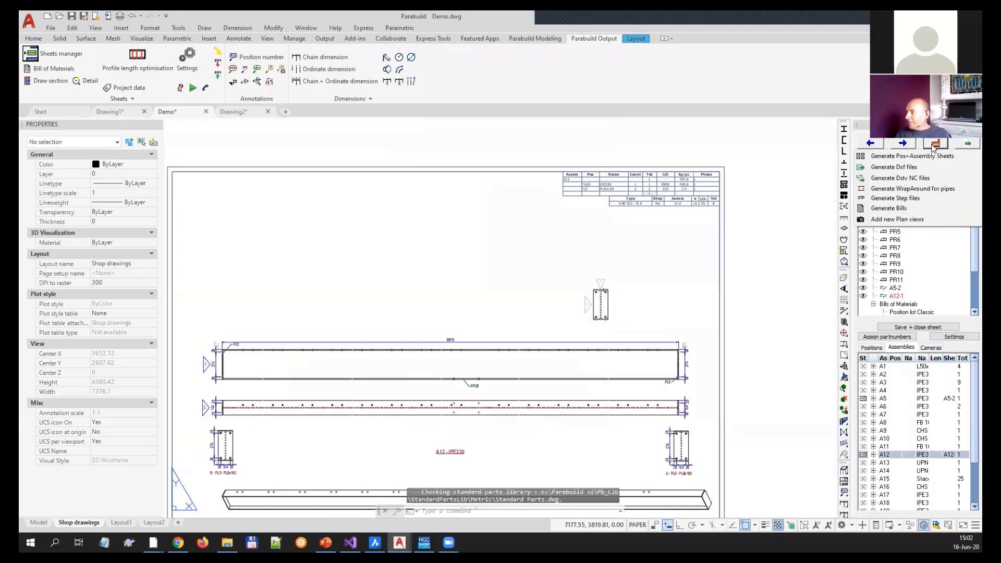
click(897, 181)
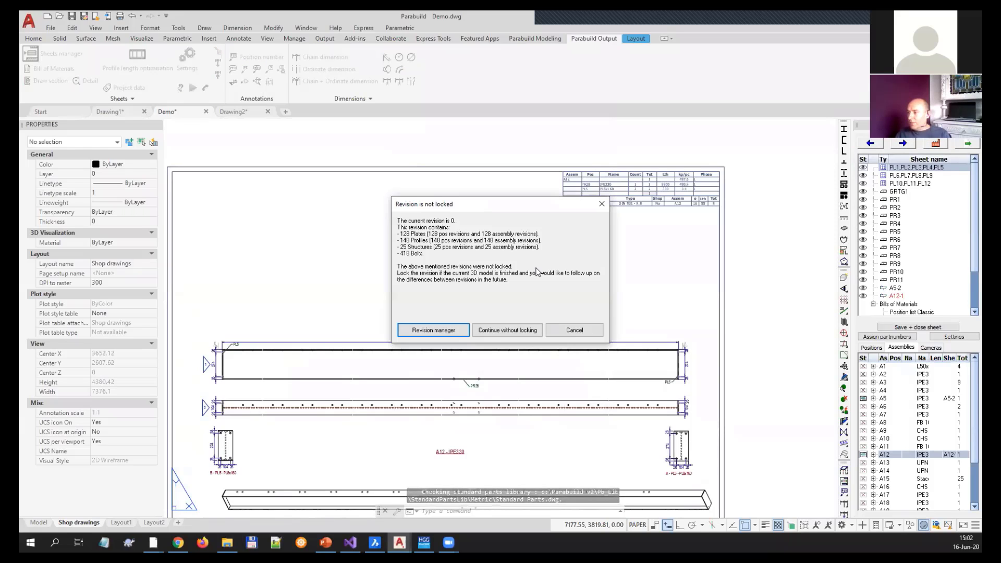
click(518, 329)
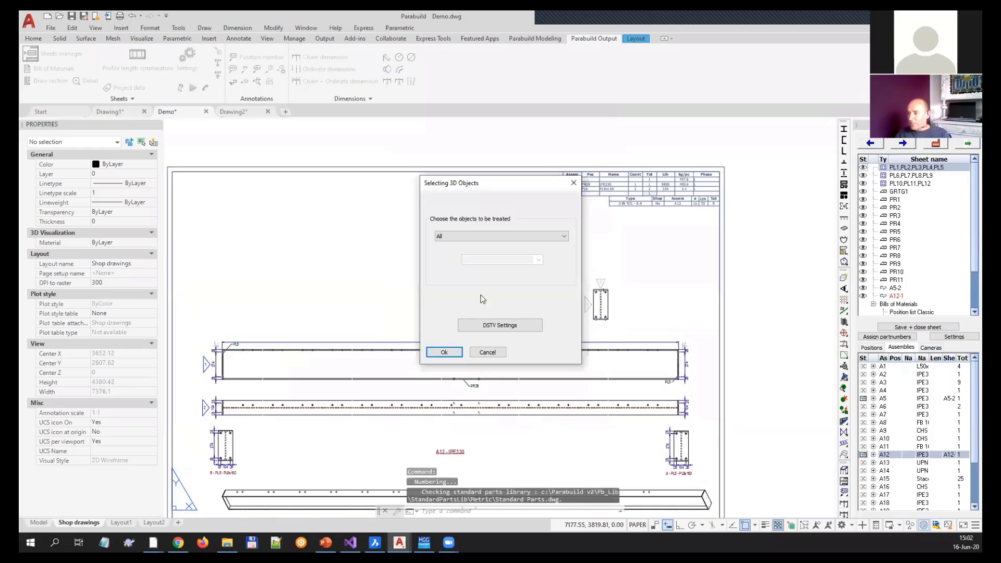
click(472, 329)
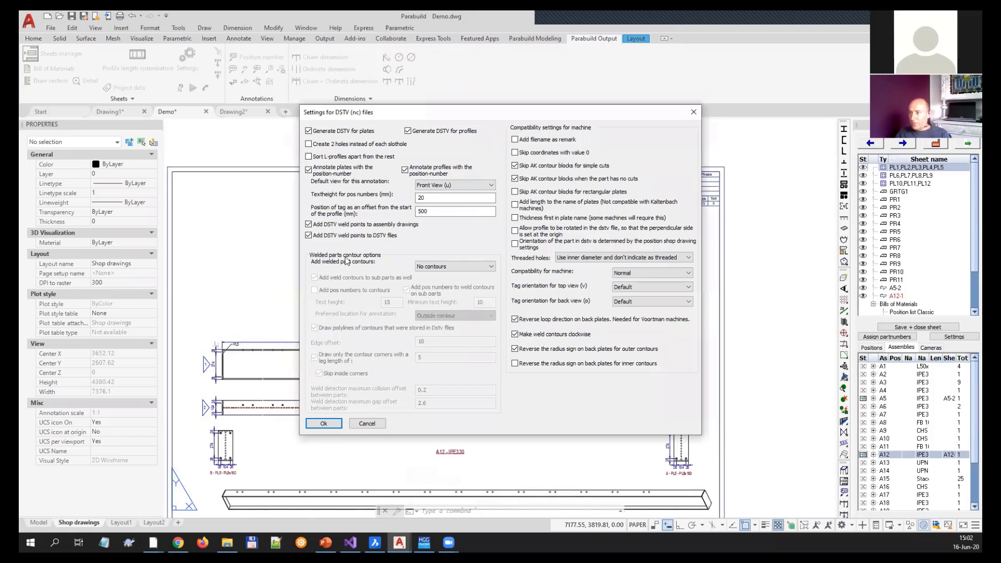
- Set the welded part contours to Powder contours with pos numbers added, and generate the DSTV files for all objects
click(444, 266)
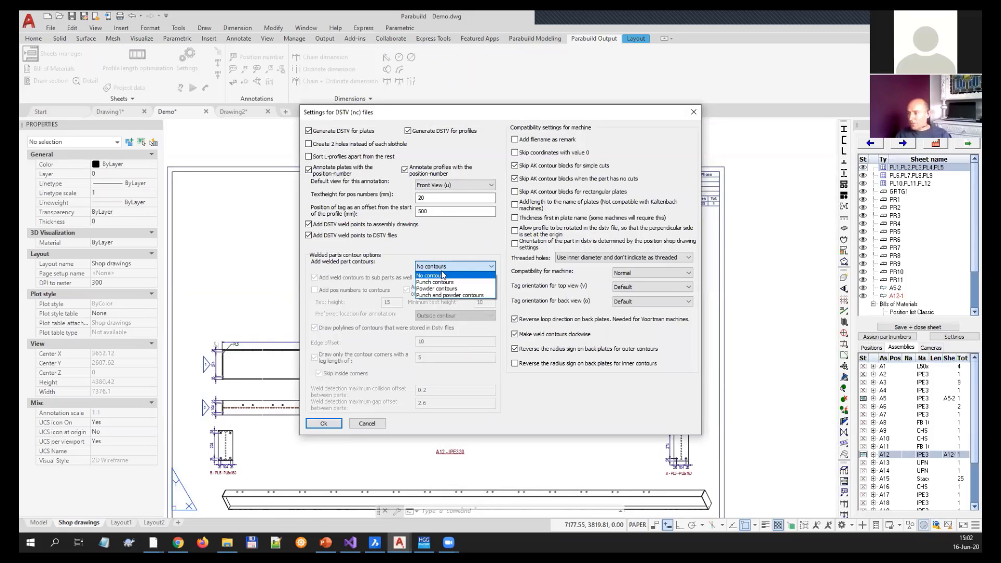
click(436, 288)
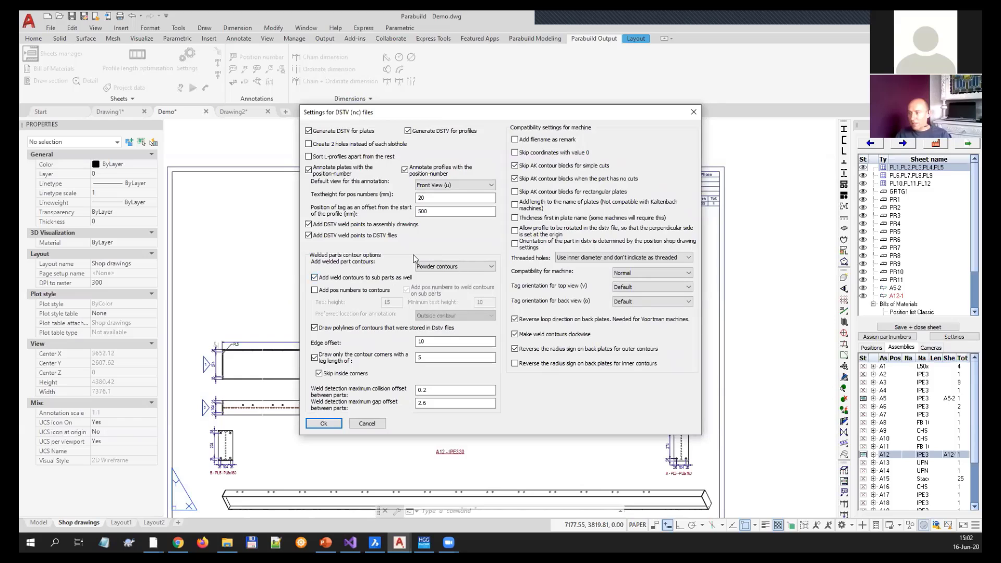
click(334, 294)
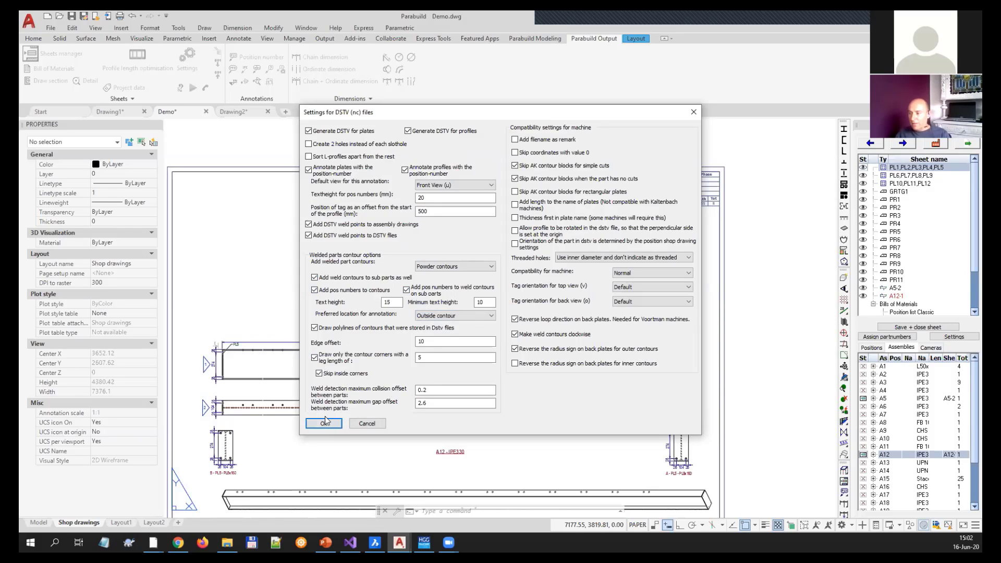
double_click(443, 404)
double_click(451, 389)
click(323, 424)
click(446, 353)
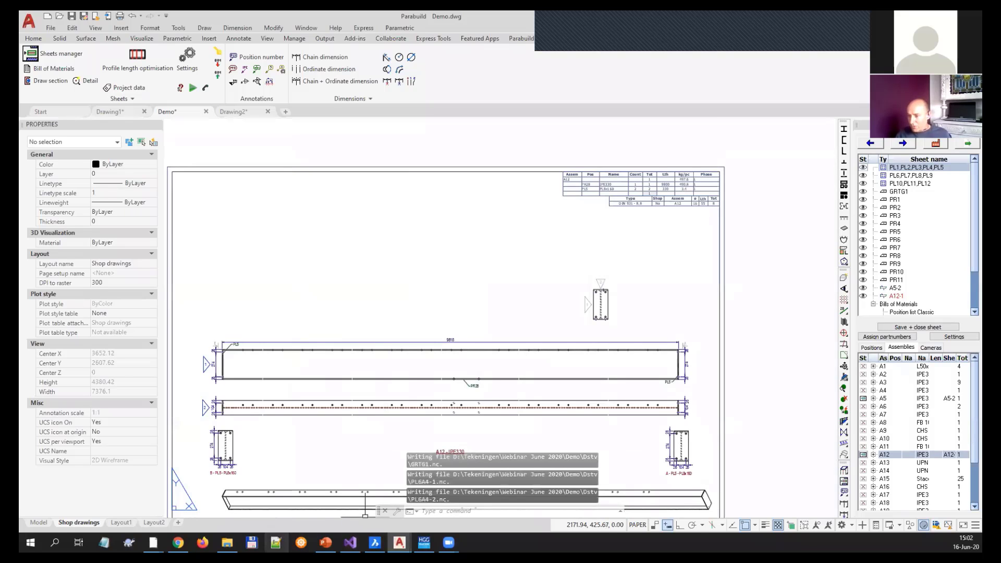
- Switch to File Explorer, browse to the Dstv folder inside Demo, and open PR2.nc in ProCAM Lite
click(227, 542)
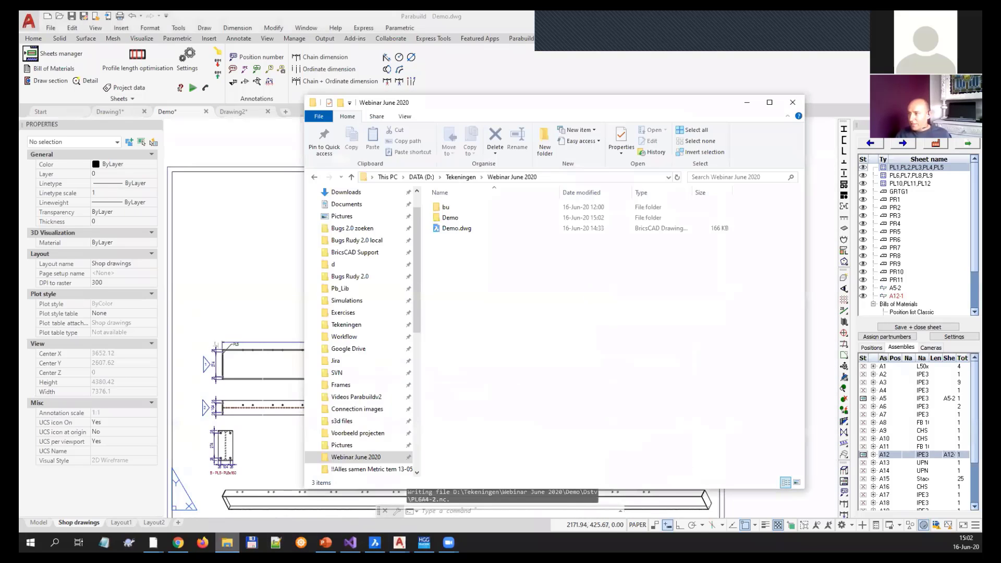
click(454, 218)
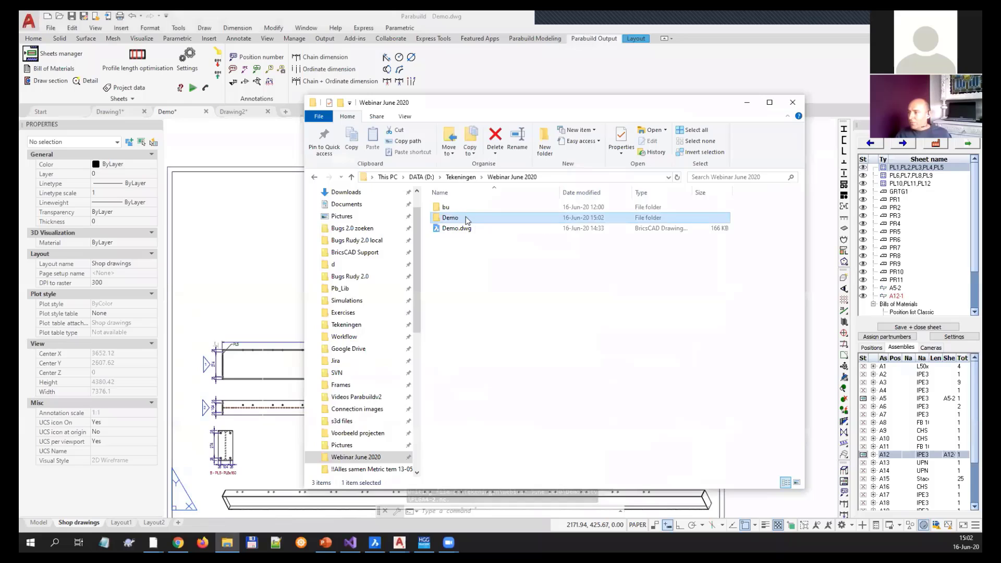
double_click(465, 217)
double_click(467, 210)
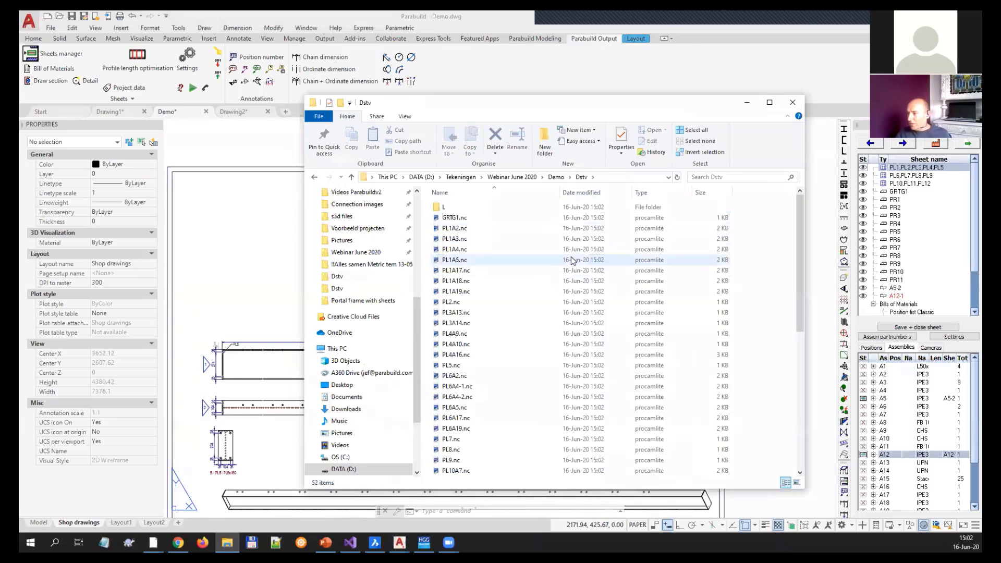
scroll(573, 262, down, 6)
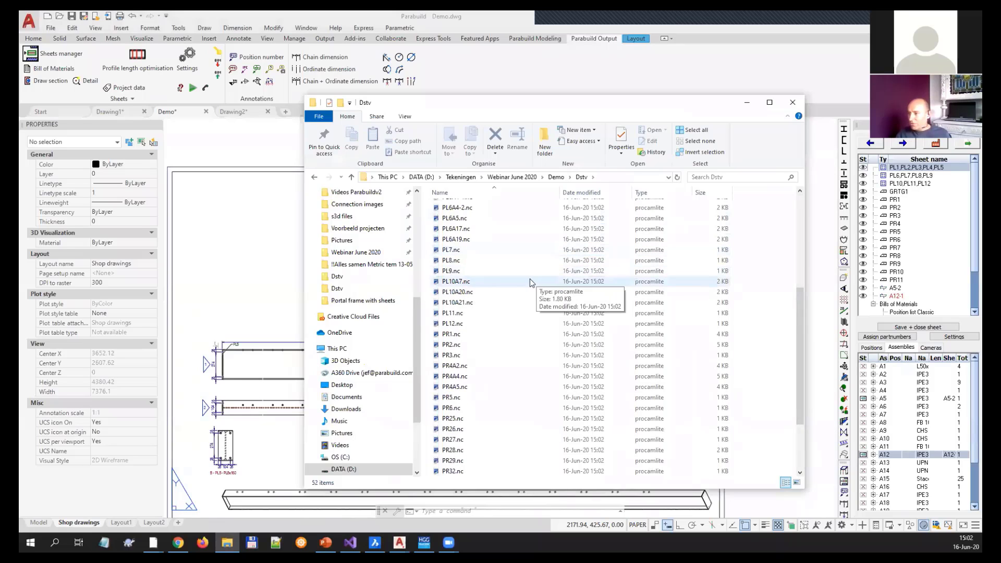
scroll(526, 280, up, 2)
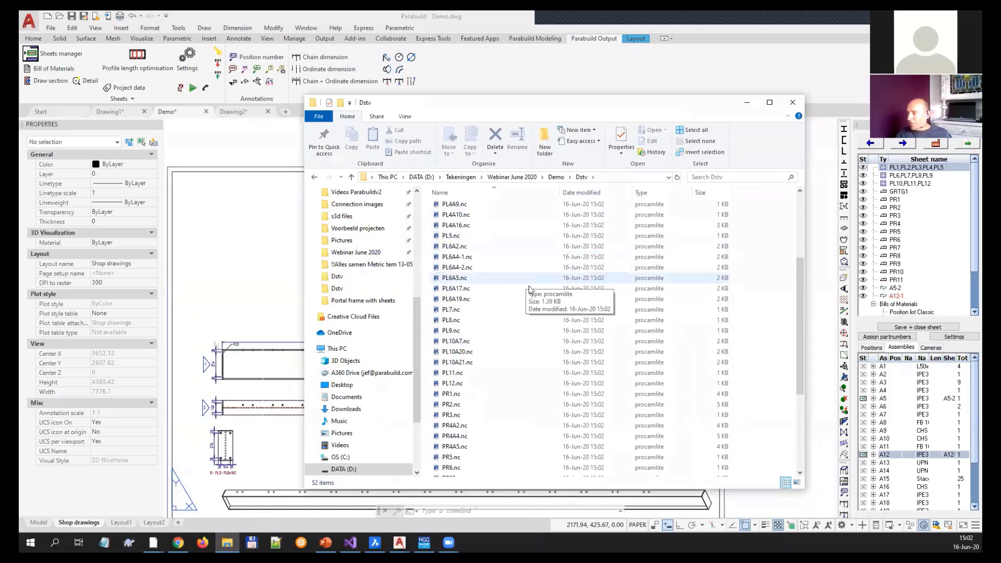
click(485, 405)
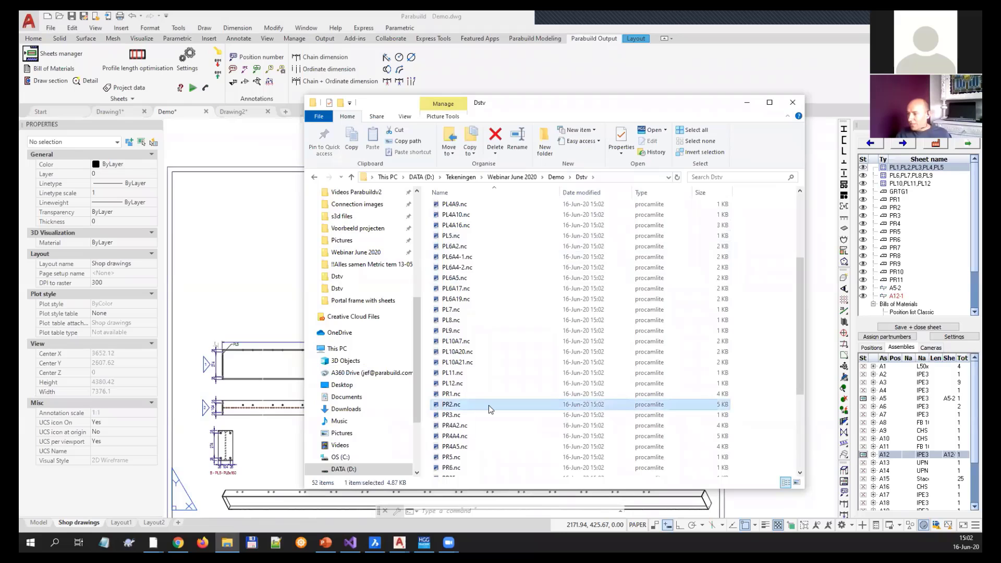
double_click(474, 405)
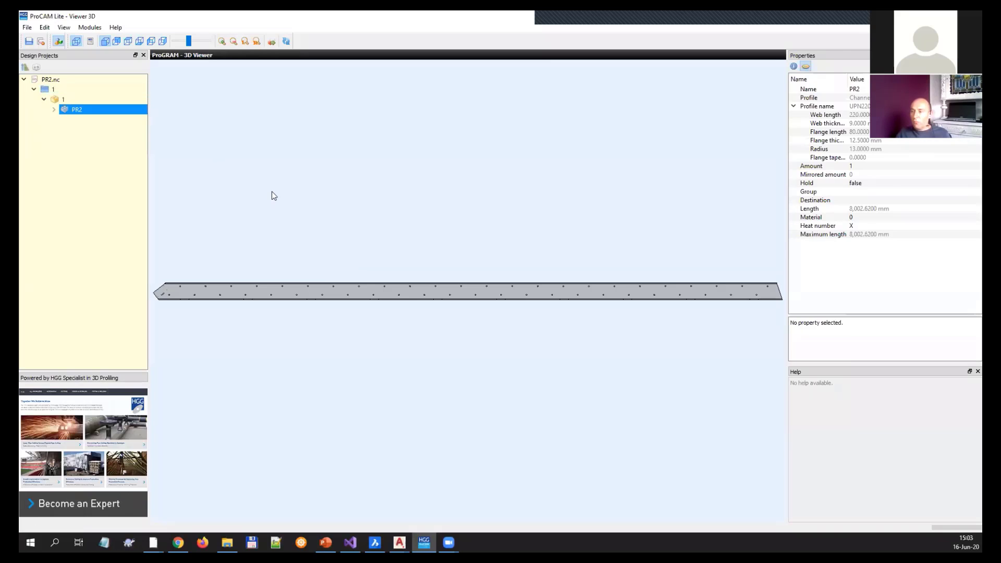
- Examine the contour marks, position numbers and holes at the angled end of the PR2 channel in the 3D viewer
middle_drag(252, 293, 242, 335)
scroll(175, 318, up, 5)
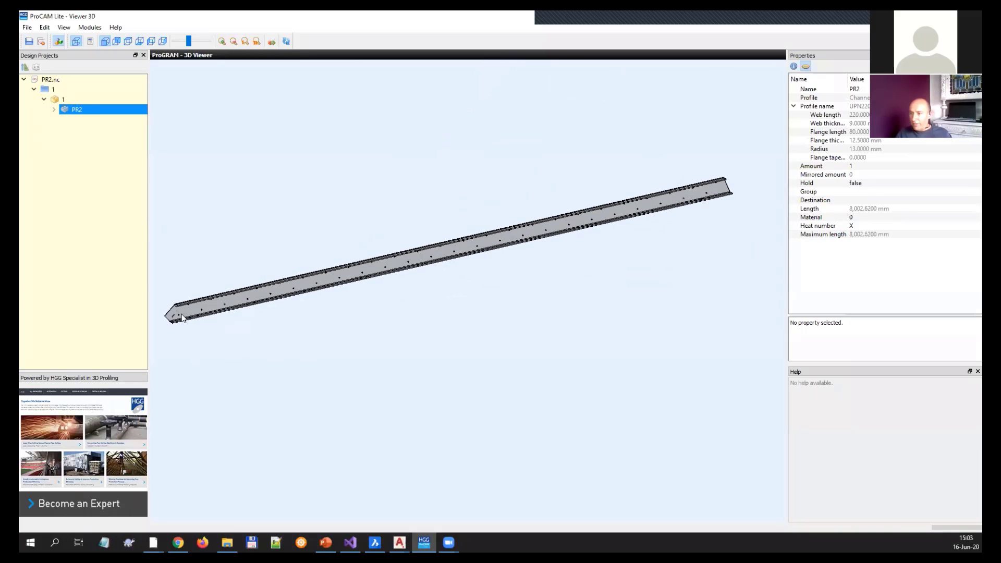
scroll(174, 318, up, 1)
middle_drag(239, 252, 375, 299)
scroll(273, 337, up, 2)
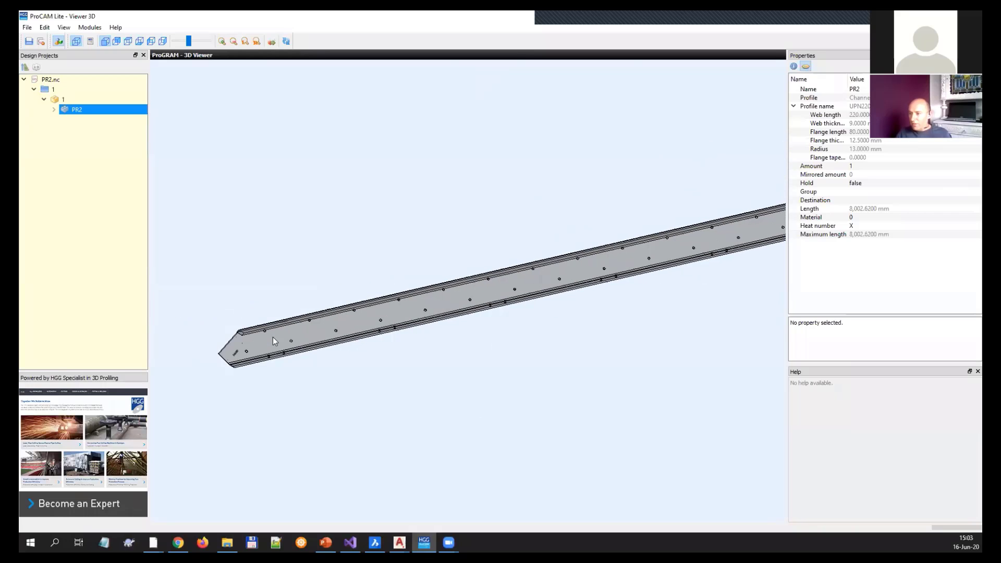
middle_drag(424, 336, 457, 359)
scroll(401, 342, up, 3)
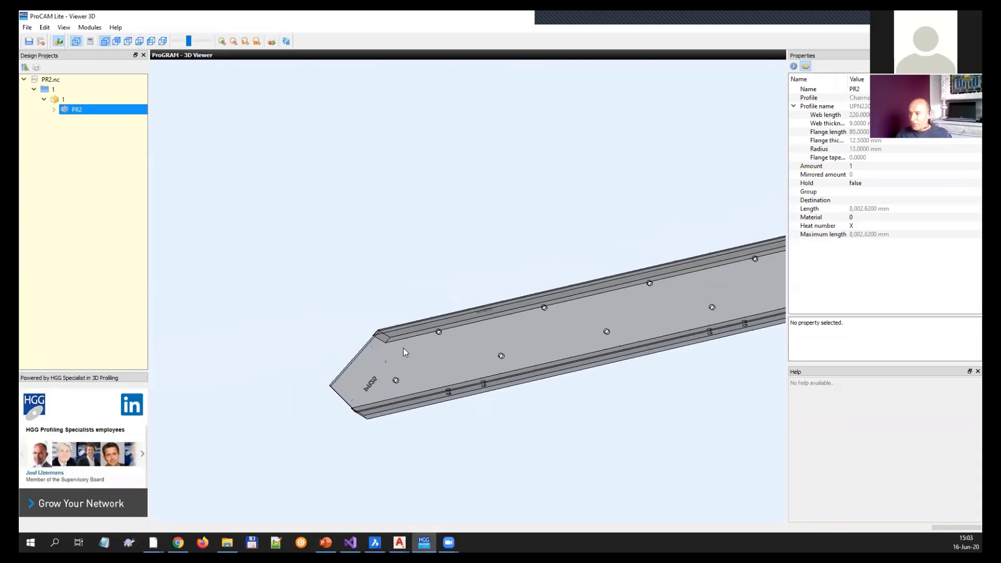
scroll(403, 348, up, 3)
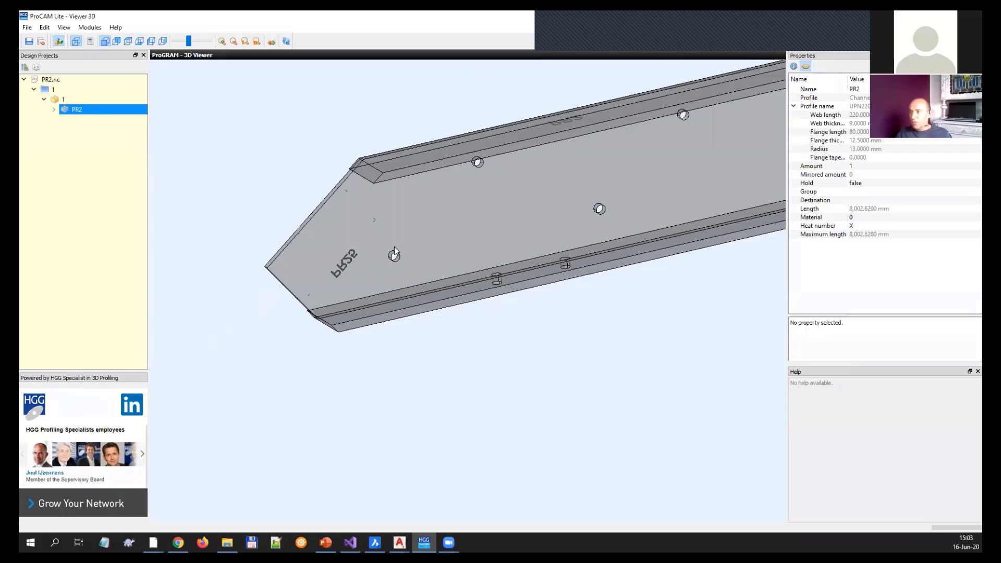
middle_drag(450, 299, 196, 188)
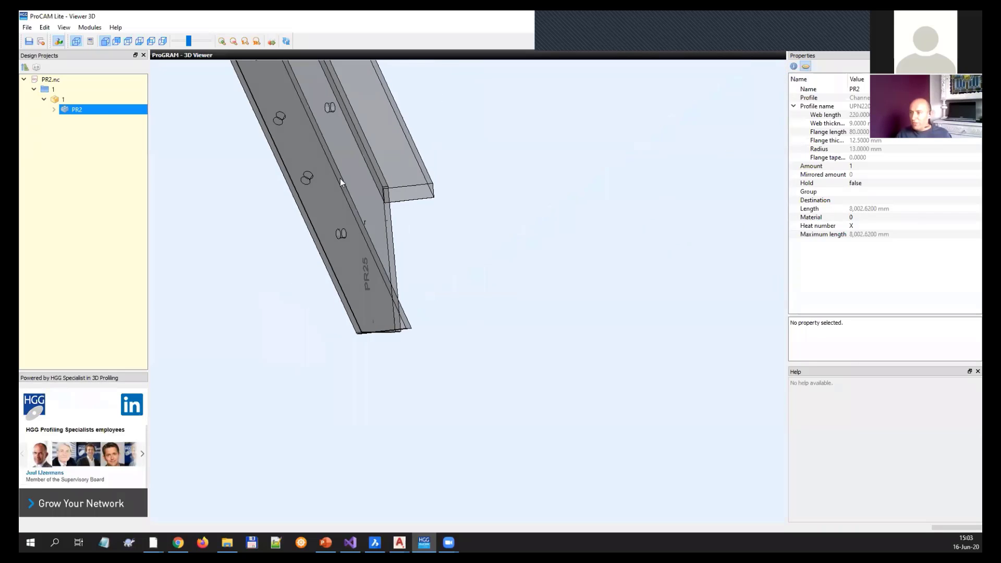
middle_drag(340, 179, 328, 227)
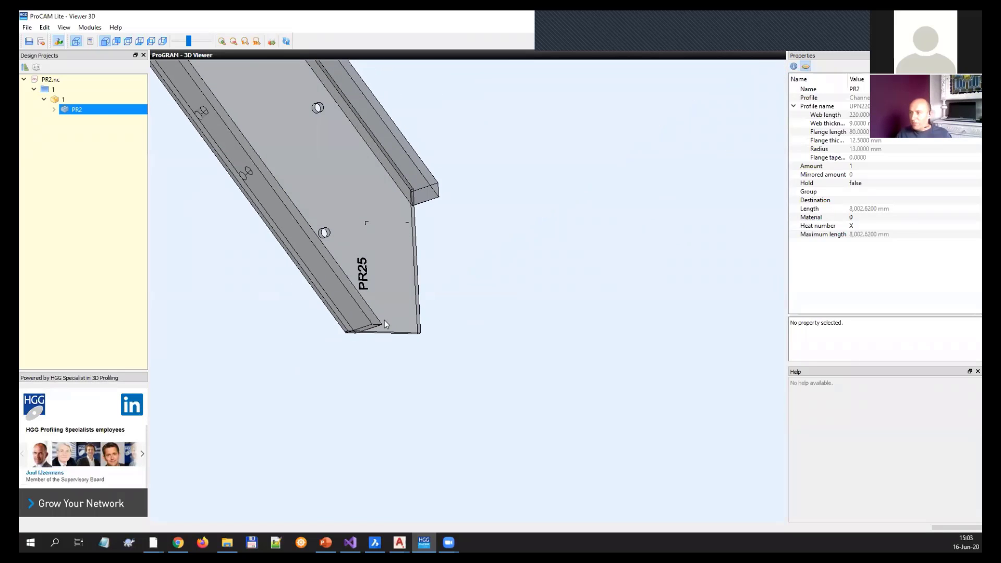
middle_drag(384, 321, 281, 348)
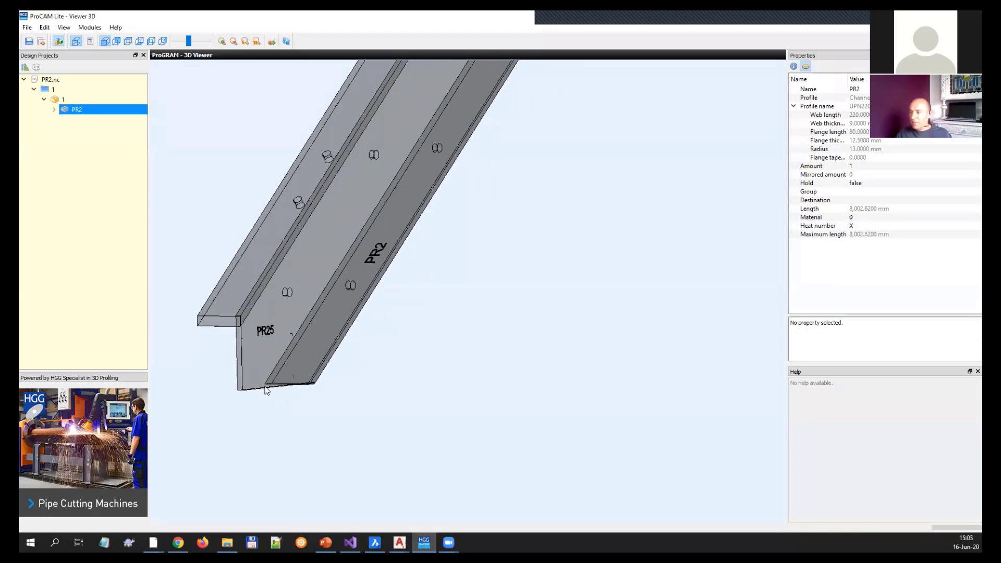
scroll(410, 264, down, 2)
middle_drag(359, 322, 264, 421)
scroll(267, 416, down, 6)
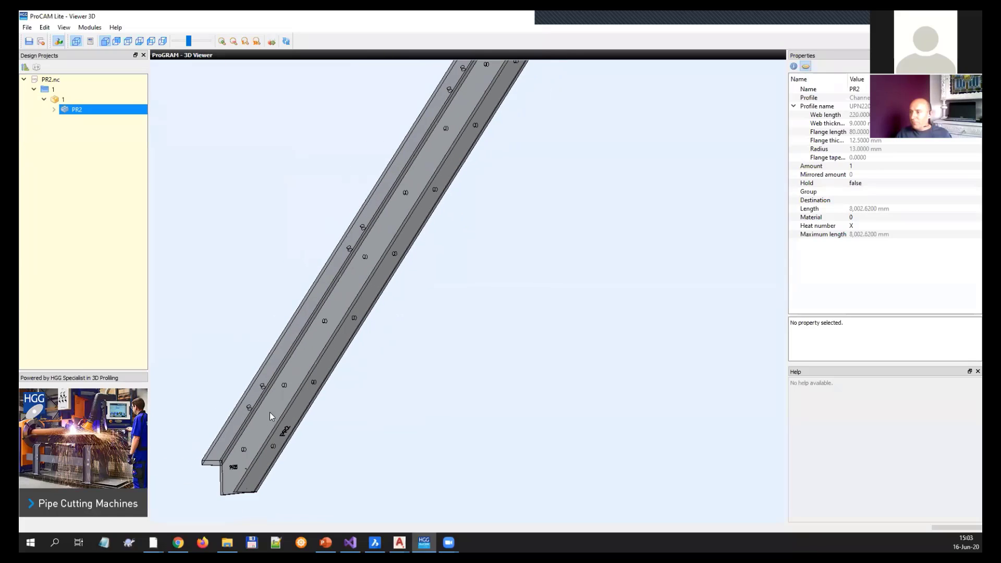
- Open PR4A4.nc from the Dstv folder in ProCAM Lite and examine the part contour marks and position numbers on the beam's web
click(226, 543)
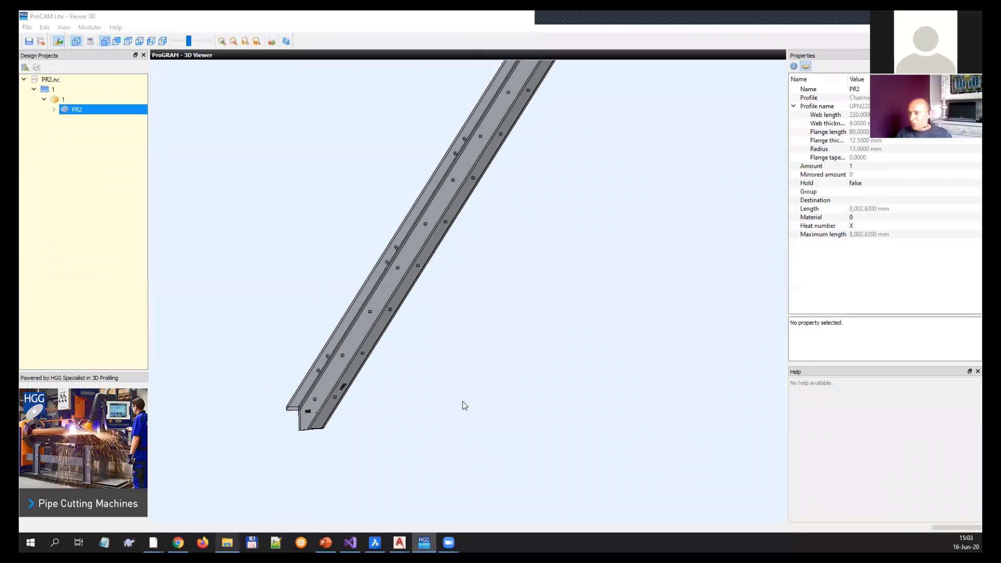
scroll(500, 391, down, 2)
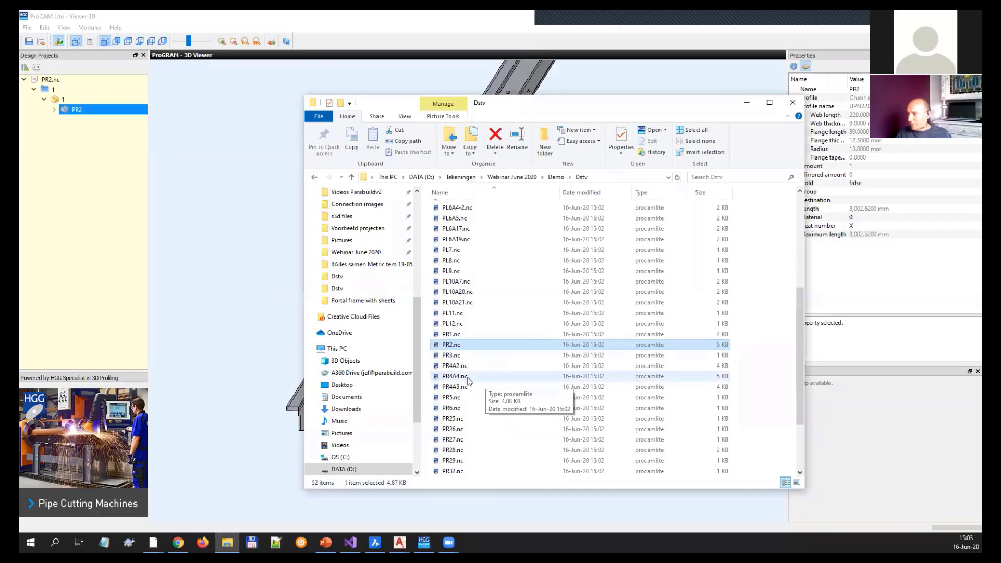
double_click(462, 378)
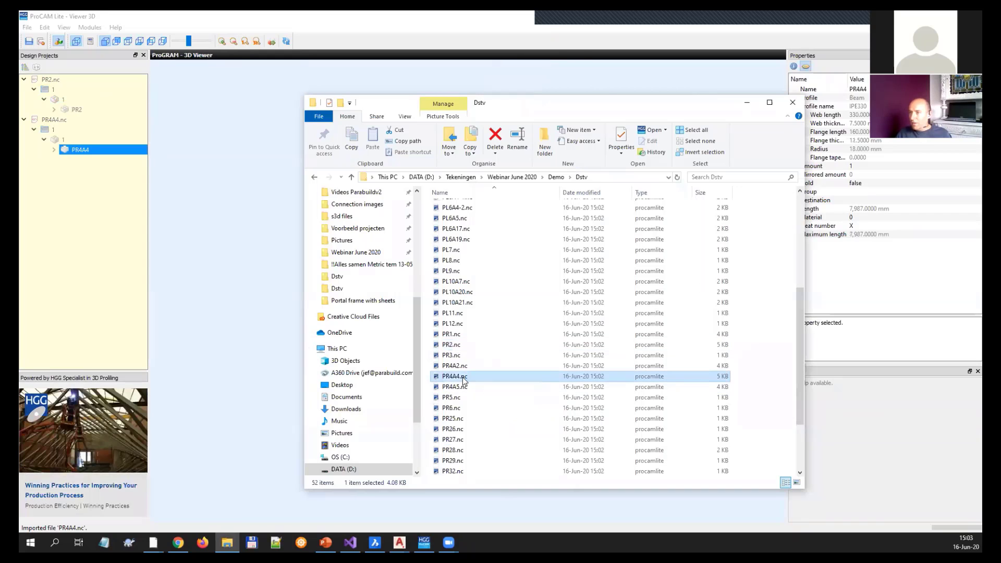
click(515, 21)
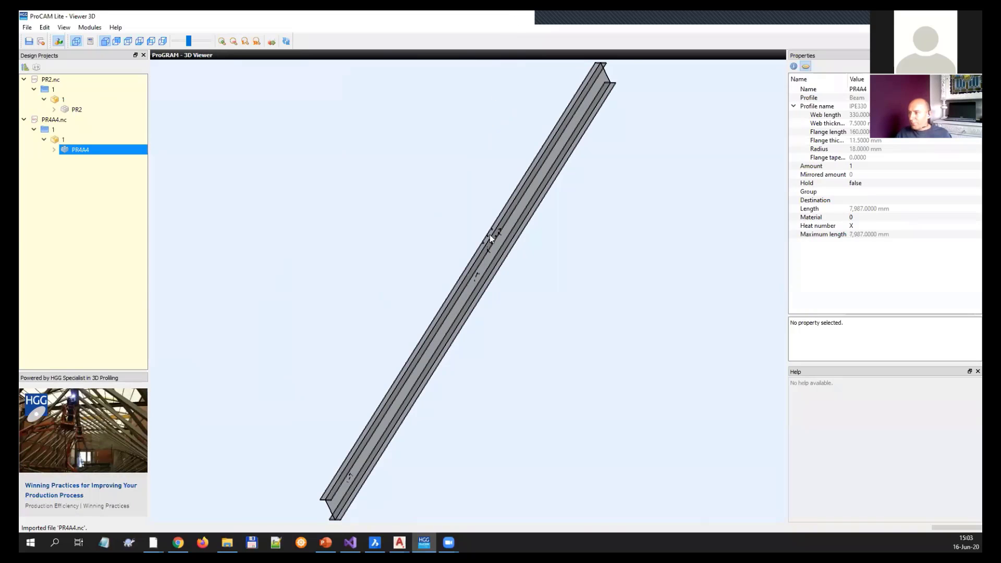
scroll(493, 236, up, 5)
scroll(529, 173, up, 5)
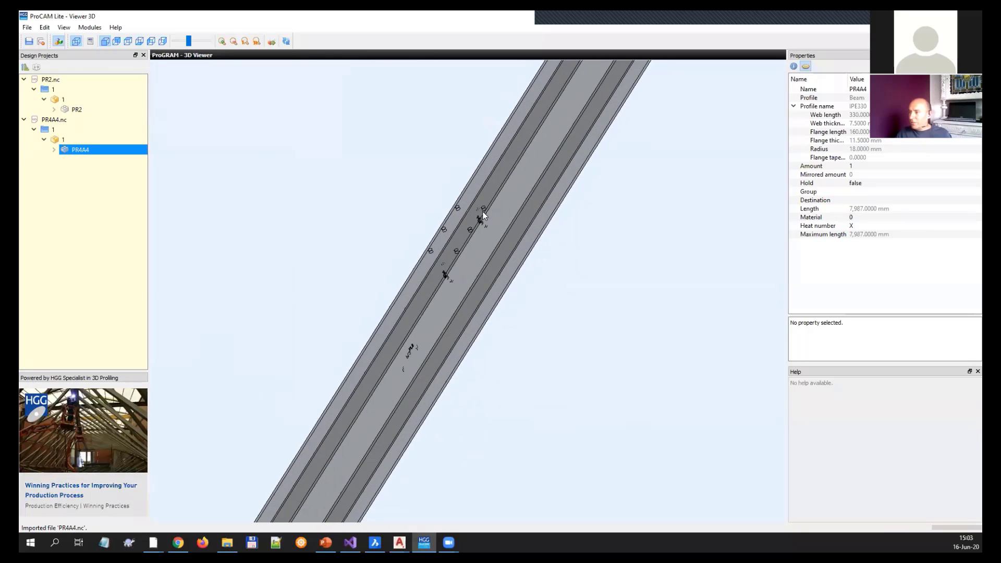
middle_drag(427, 242, 594, 277)
middle_drag(347, 224, 371, 296)
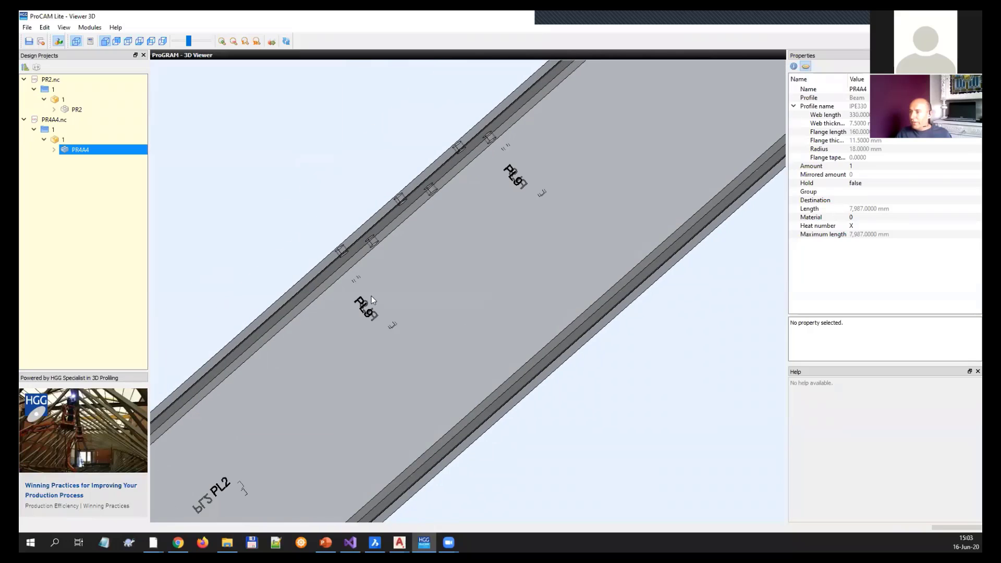
- Examine the PL9 and PL2 contour marks and position numbers along the PR4A4 beam's web and flange
scroll(365, 286, up, 2)
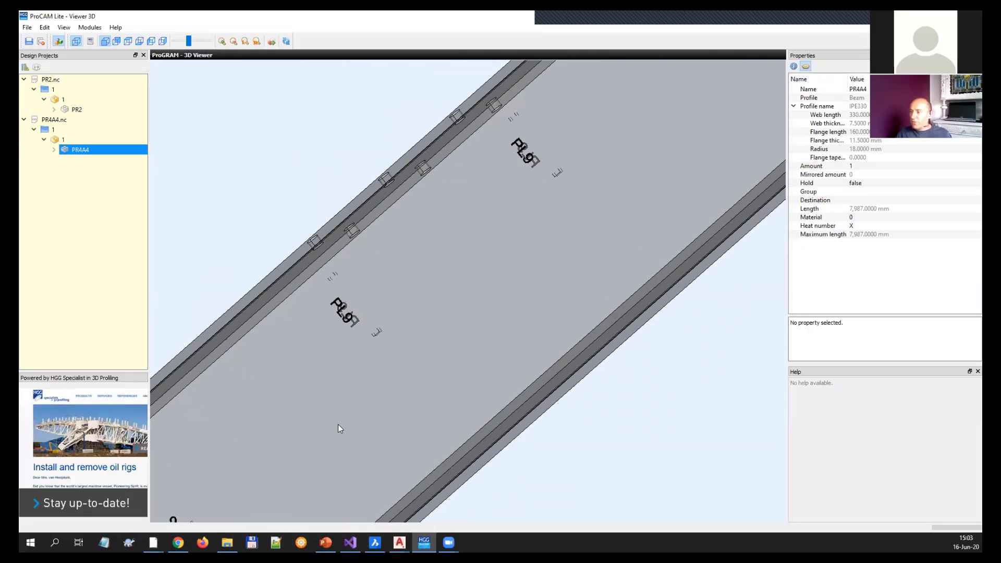
middle_drag(338, 424, 426, 330)
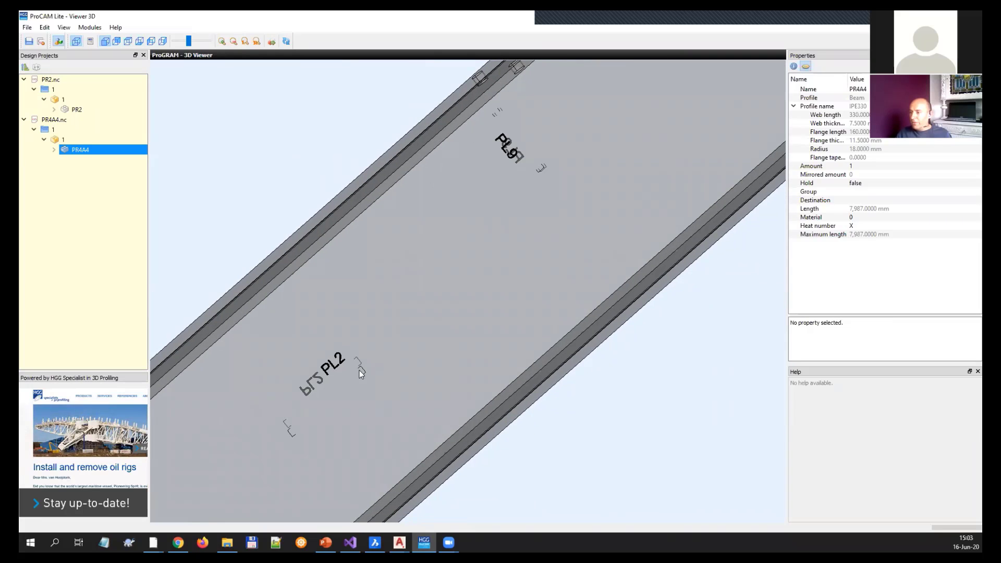
scroll(362, 357, down, 3)
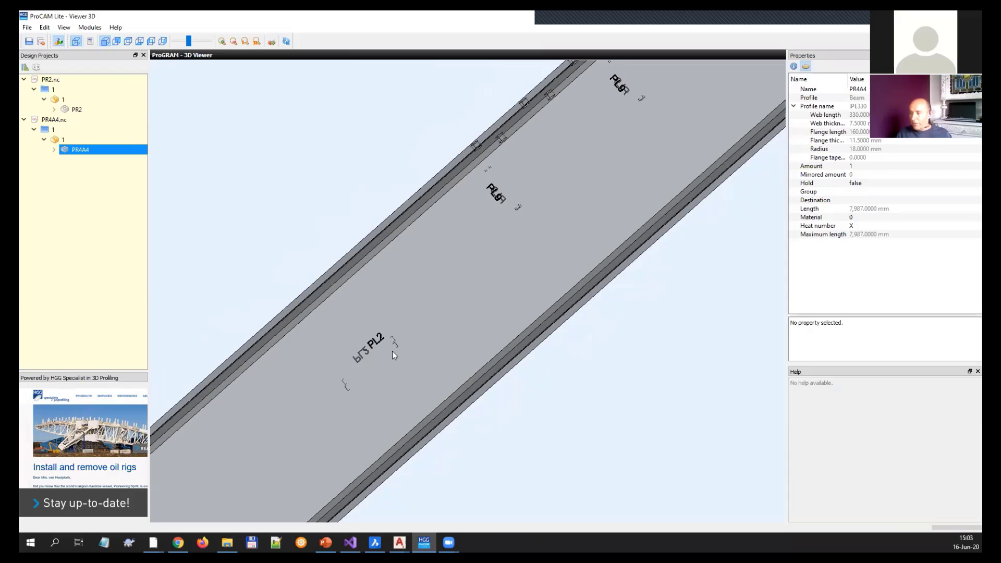
scroll(406, 327, down, 1)
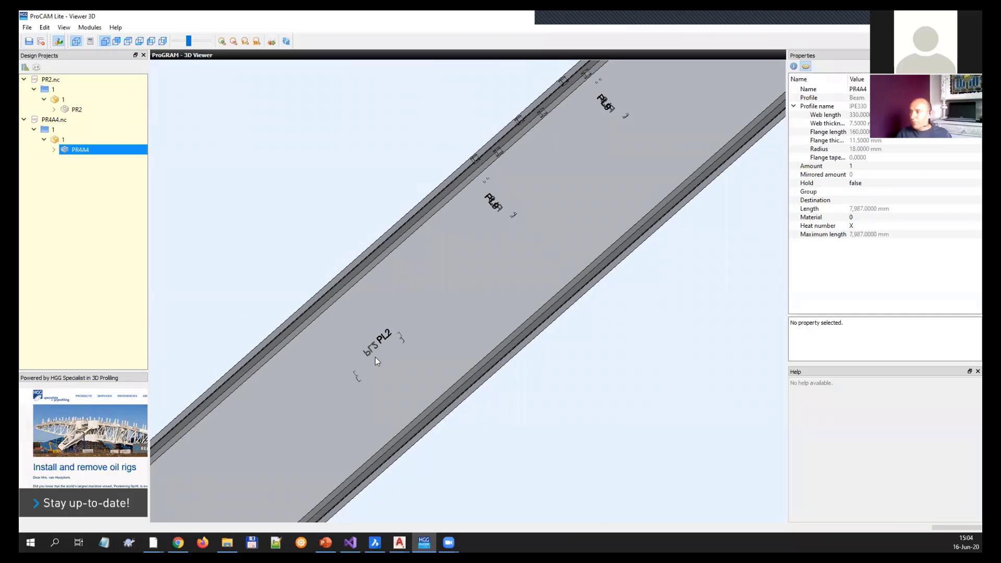
middle_drag(375, 358, 374, 285)
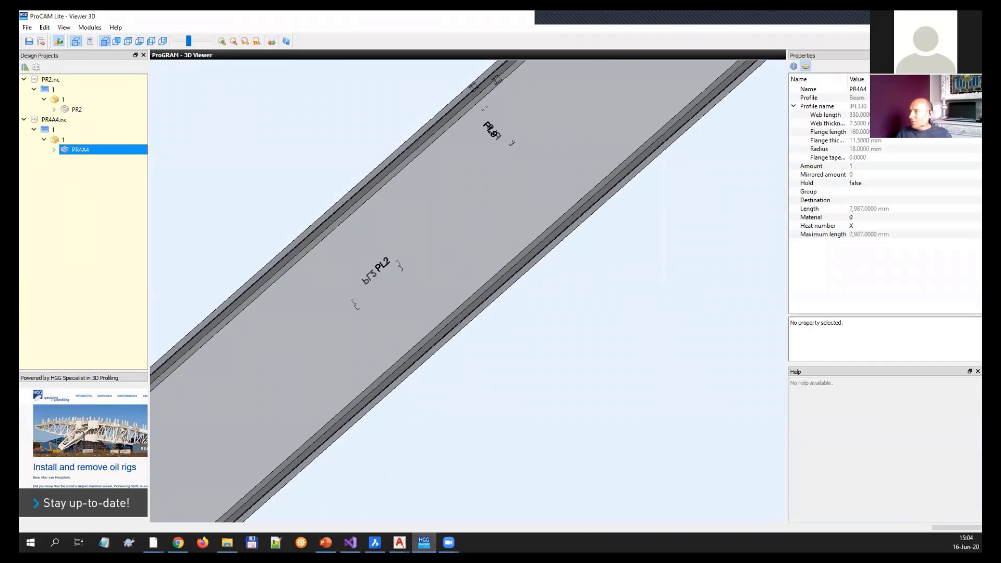
- Switch back to Demo.dwg in AutoCAD and add a new plan view based on the World (WCS) geometry
drag(422, 16, 418, 49)
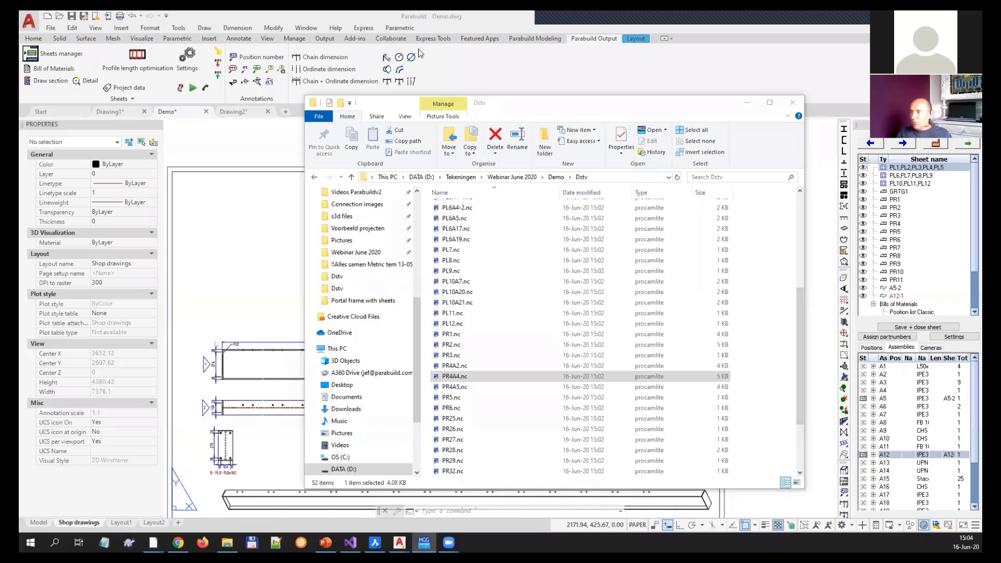
click(418, 21)
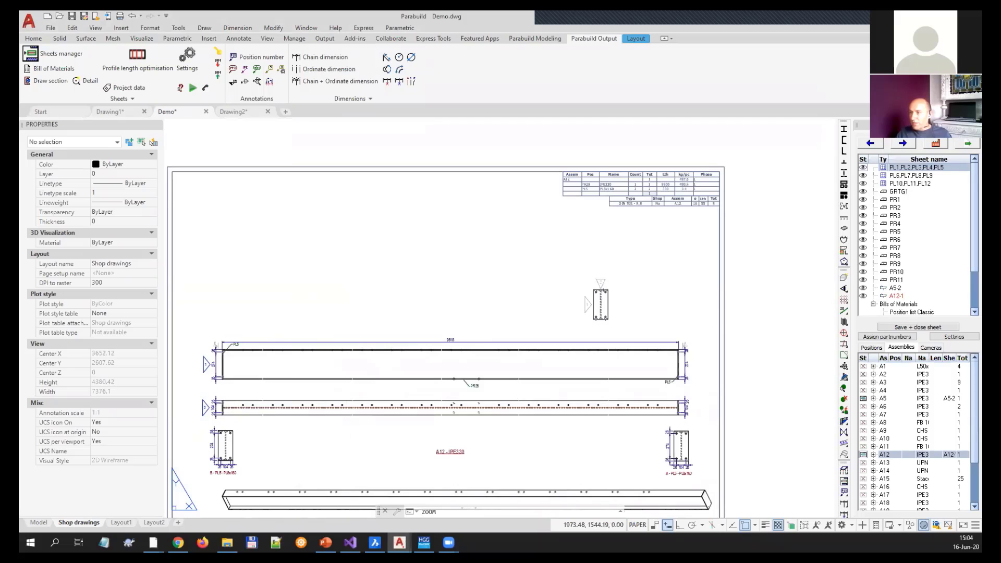
middle_click(347, 415)
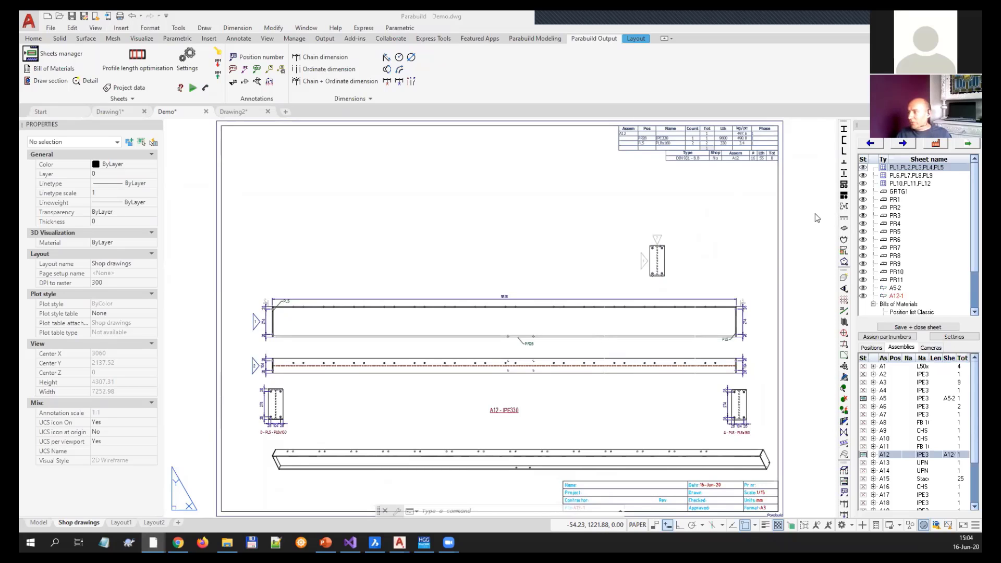
click(937, 144)
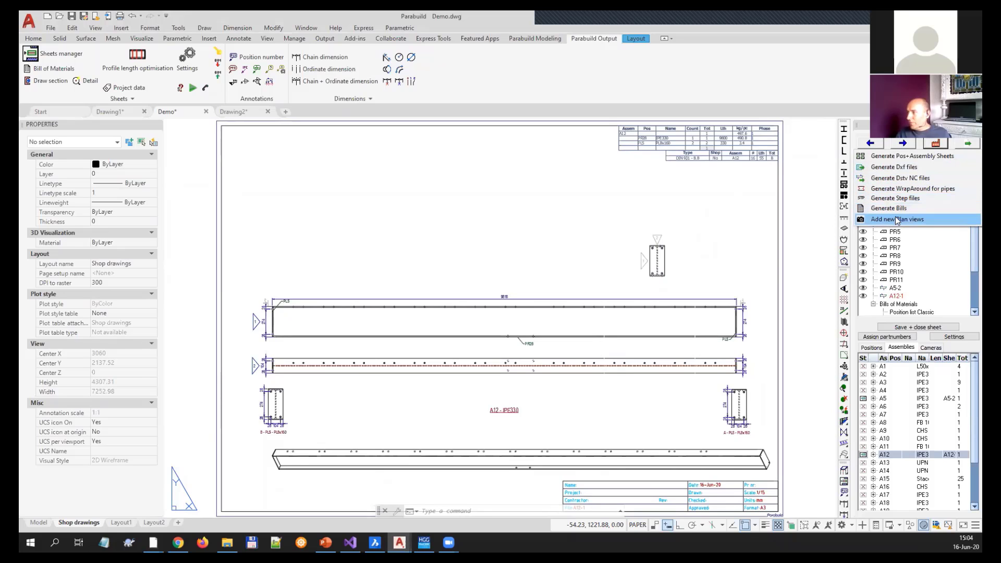
click(890, 220)
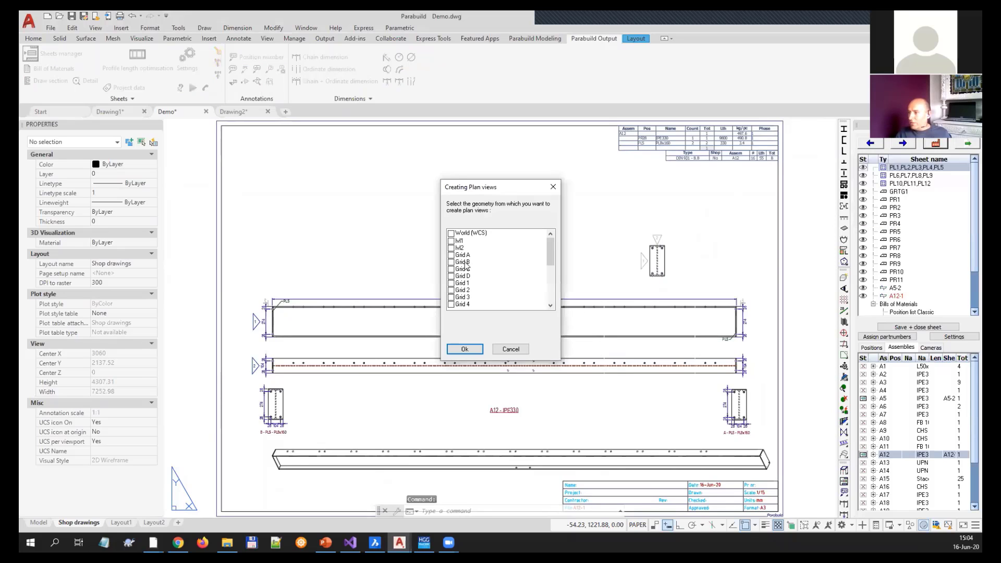
click(451, 234)
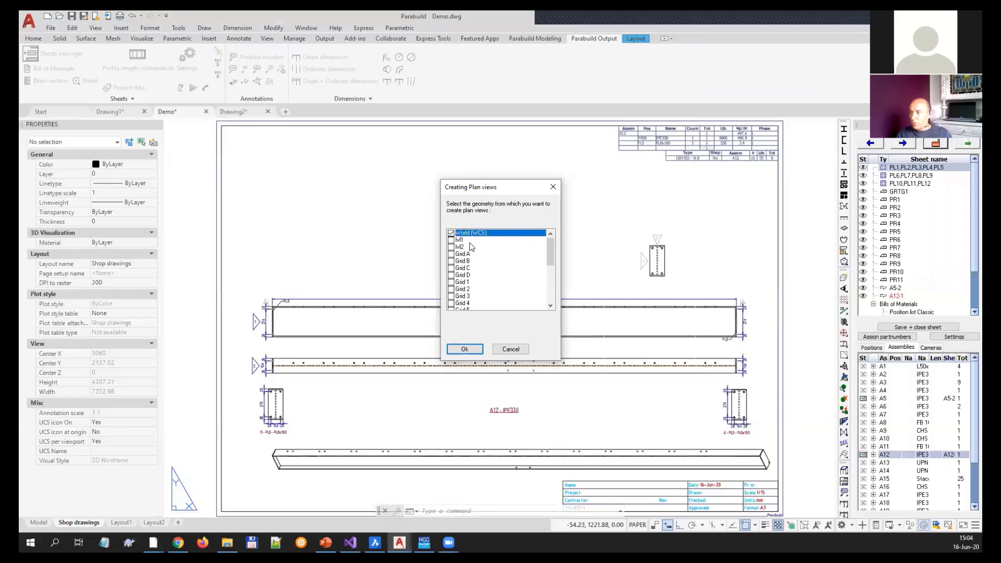
click(464, 350)
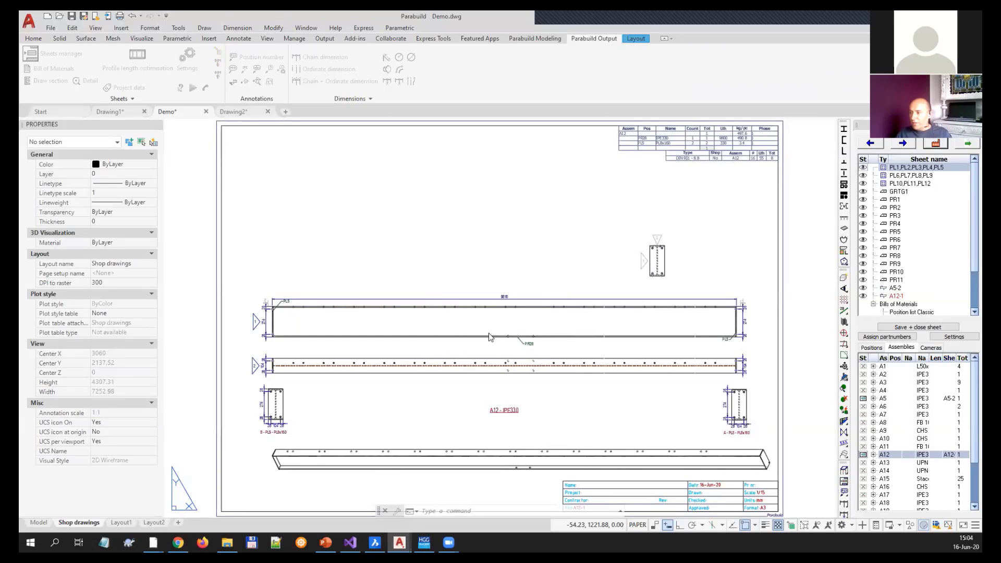
click(438, 415)
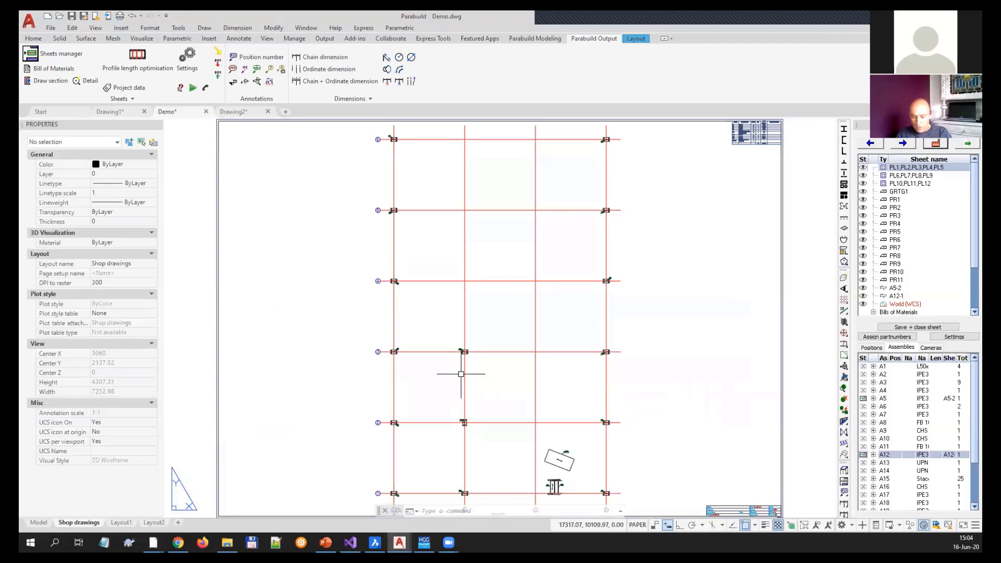
- Move the plan view about 10200 mm to the left on its sheet
text(m)
key(Return)
click(460, 353)
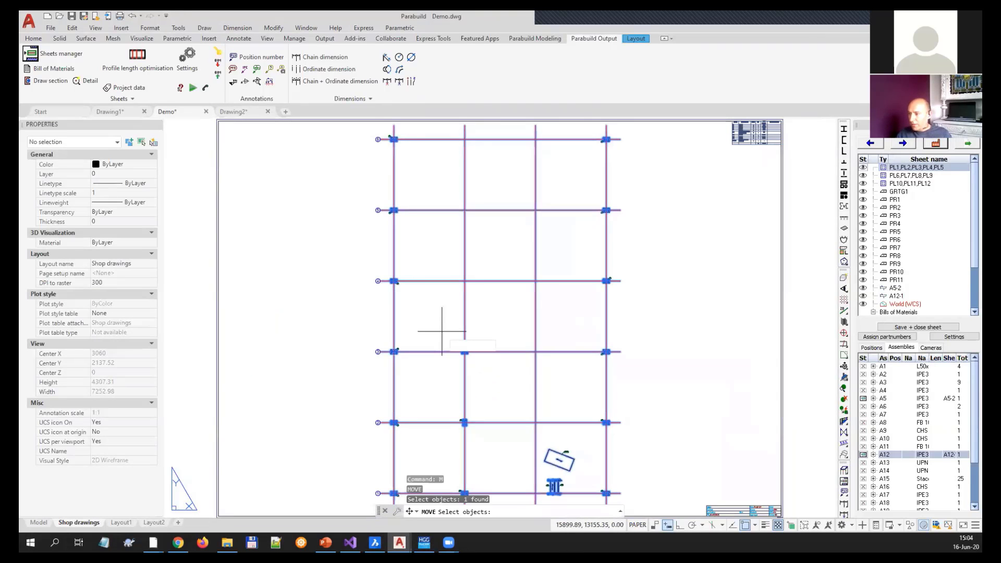
key(Return)
click(440, 331)
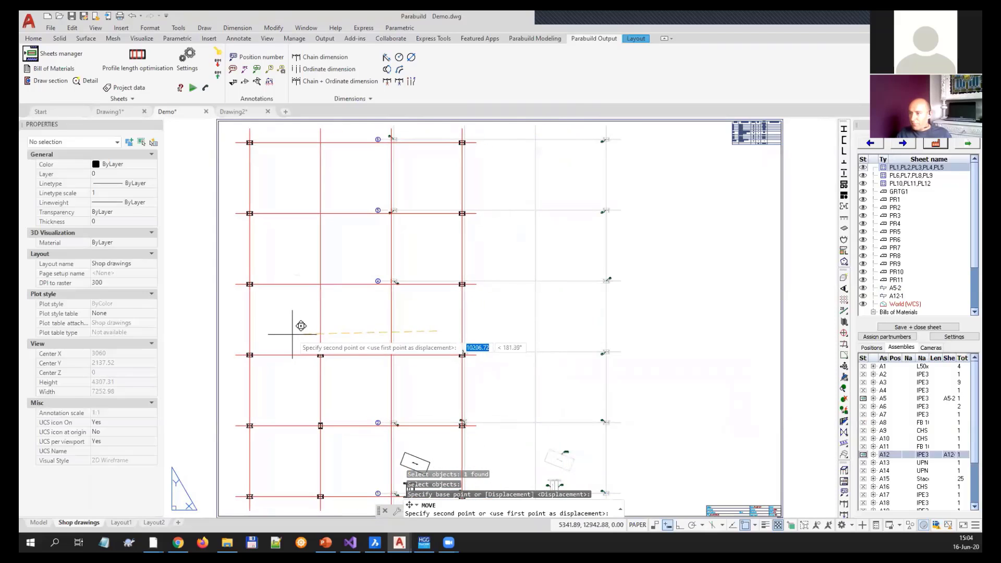
click(292, 334)
- Define a GA view section named SECTION 1 on the bottom grid line beside column D, looking into the building, with the default settings
middle_drag(350, 385, 348, 328)
middle_drag(351, 446, 350, 445)
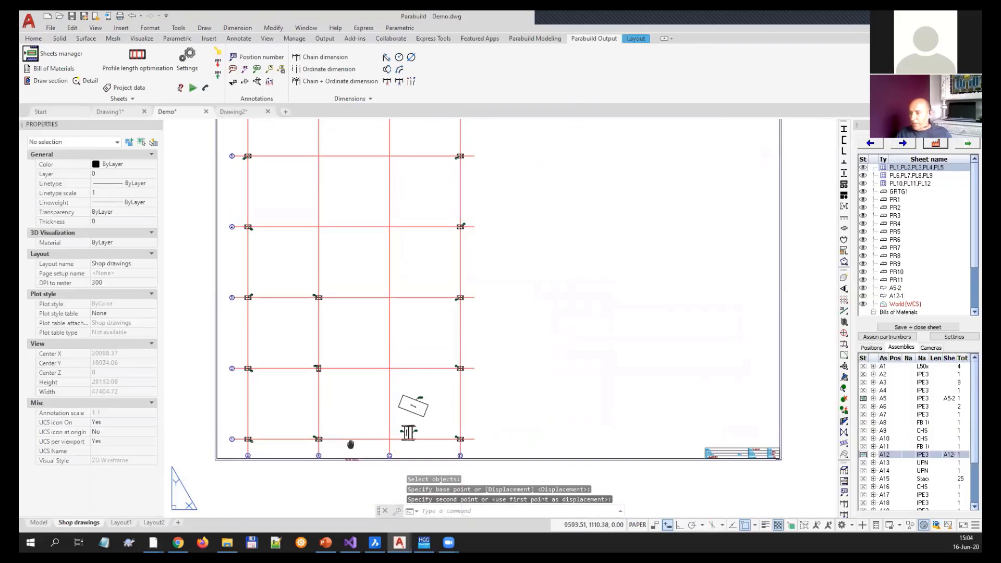
scroll(364, 398, up, 8)
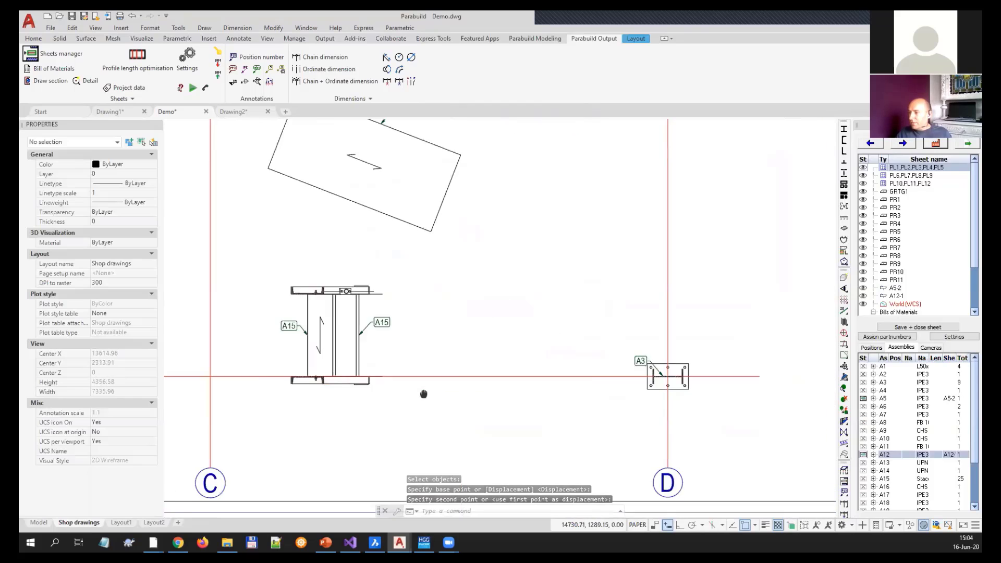
middle_drag(423, 395, 371, 392)
middle_drag(601, 401, 531, 380)
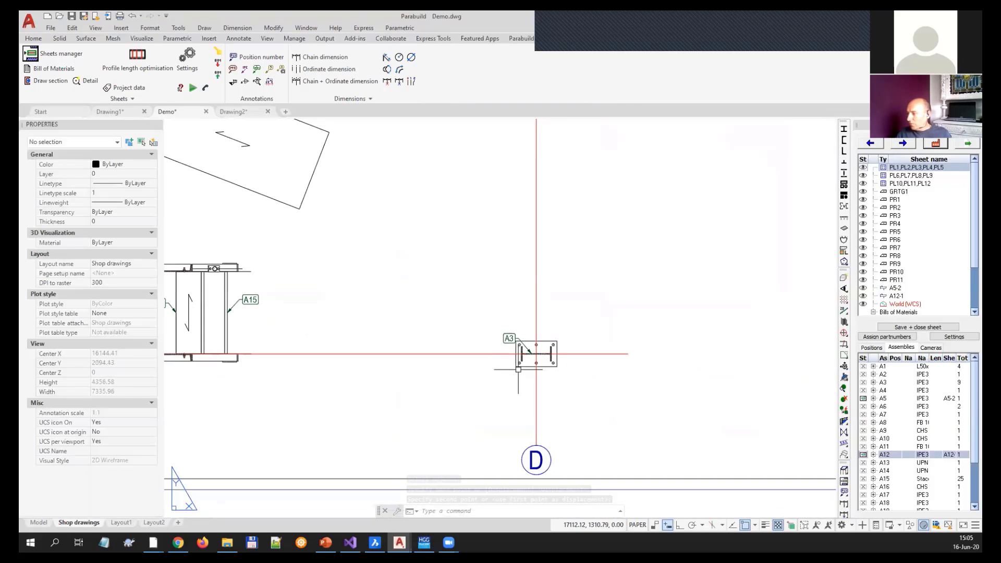
drag(847, 496, 830, 495)
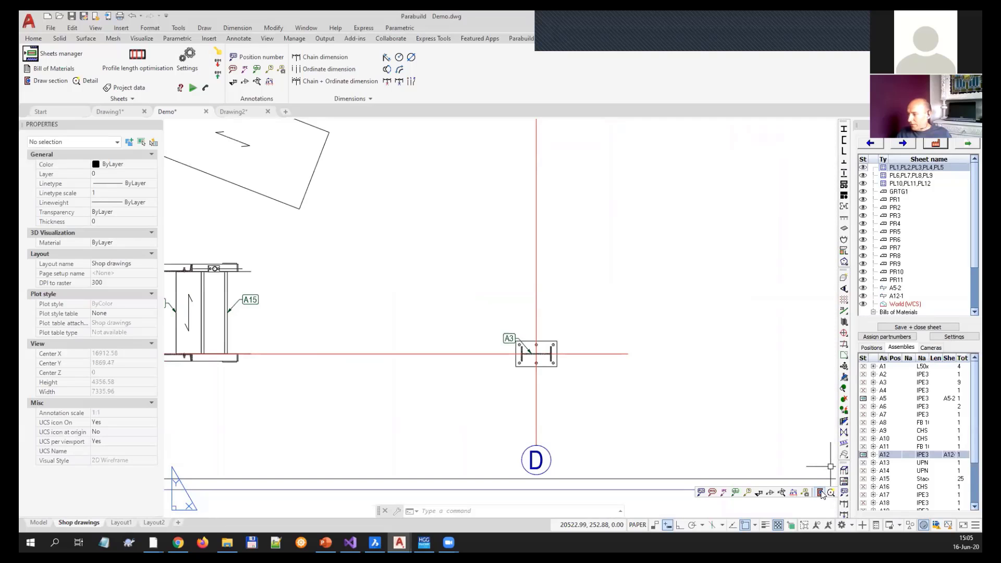
drag(821, 494, 821, 493)
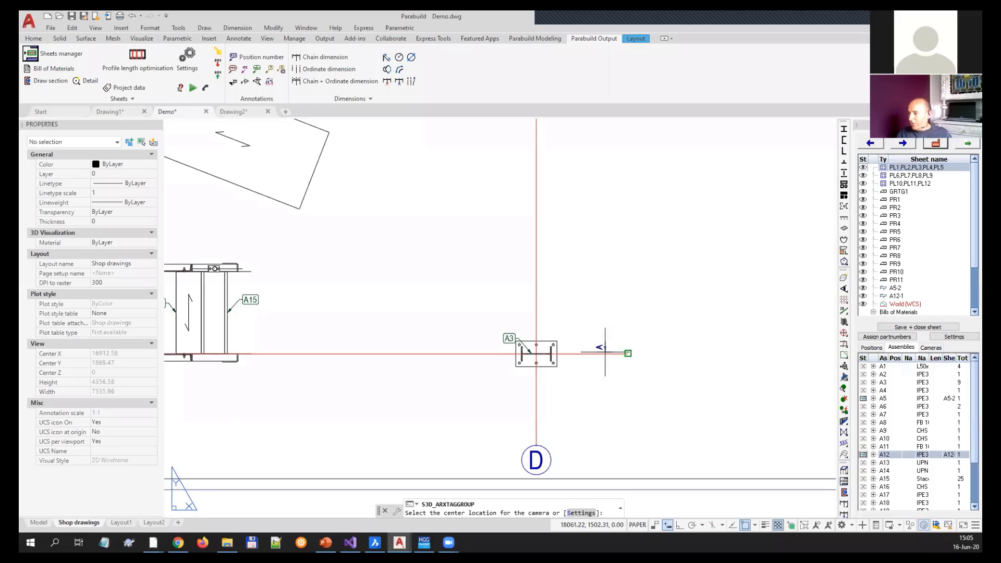
click(605, 355)
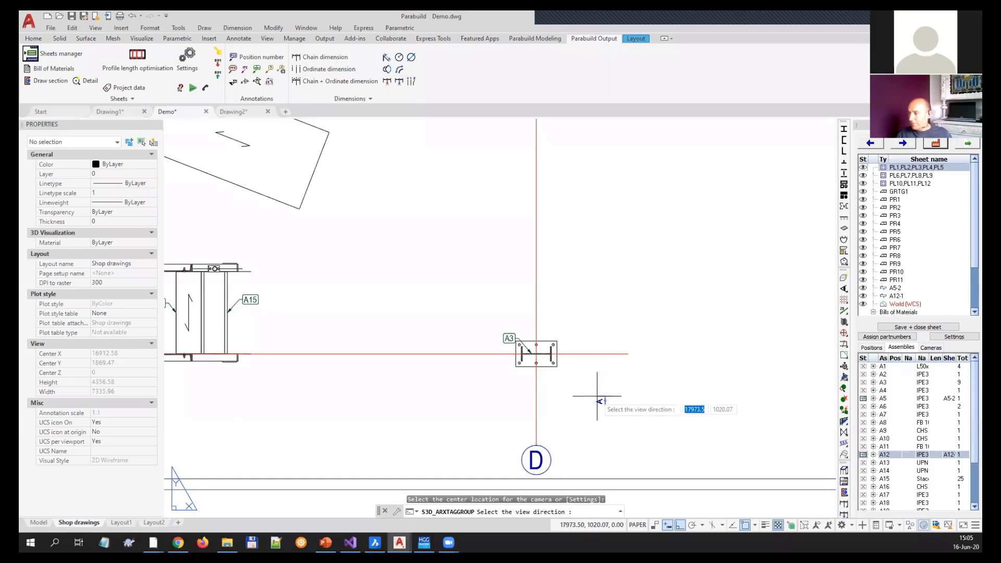
click(598, 396)
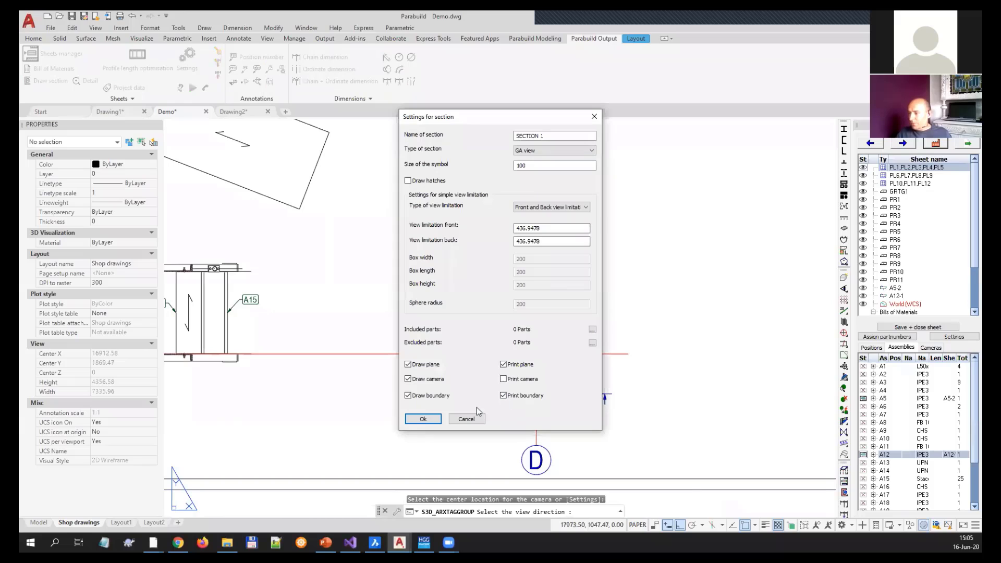
click(423, 418)
- Place the section view in the free area right of the plan view and end the section command
scroll(361, 416, down, 4)
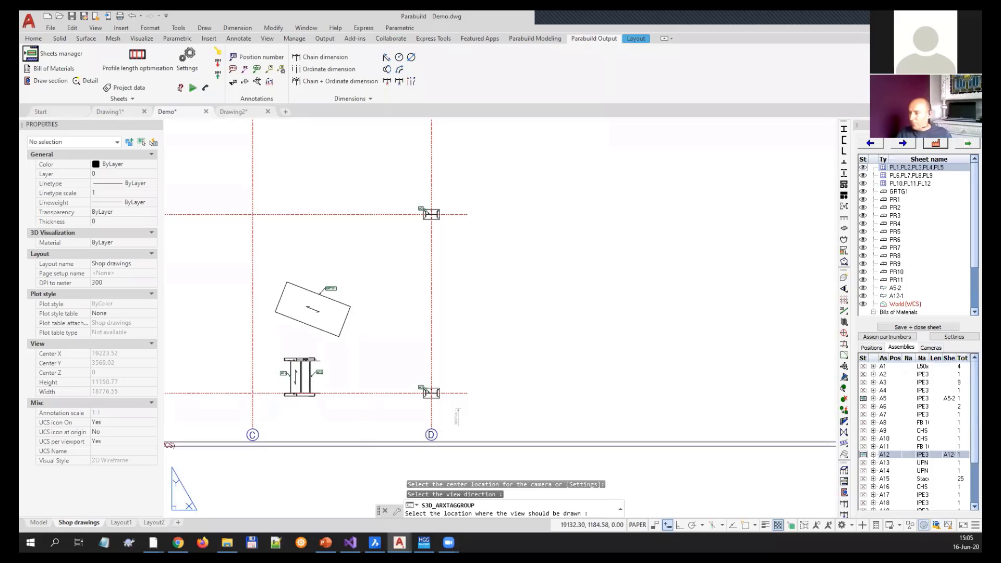
middle_drag(680, 356, 545, 365)
scroll(543, 366, down, 2)
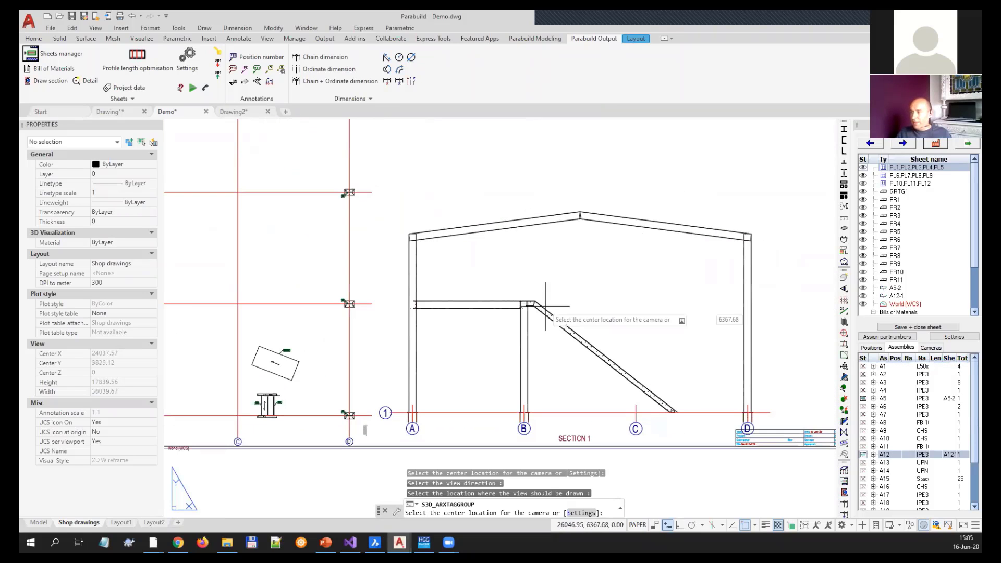
right_click(574, 337)
click(592, 341)
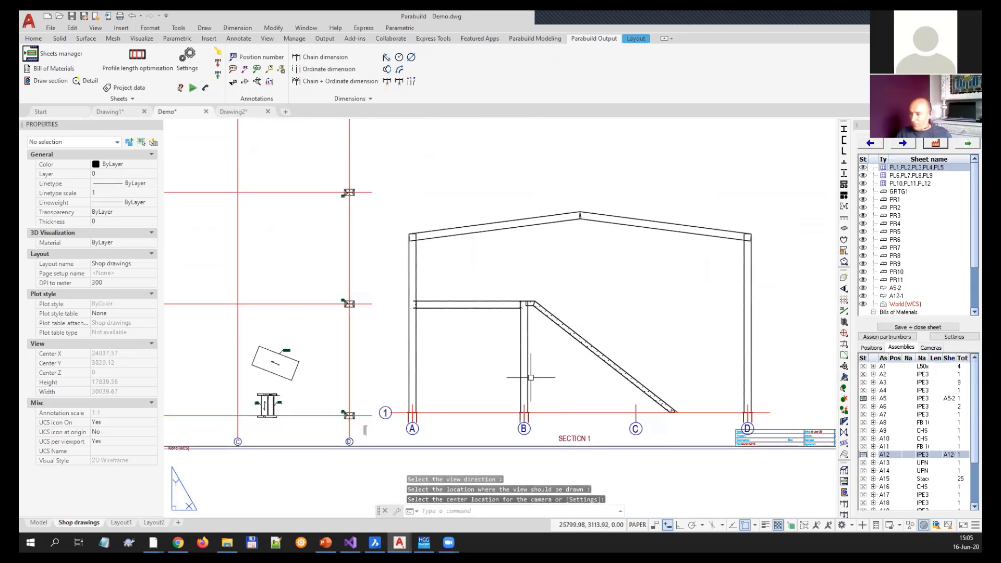
- Start a new detail view and frame the beam-to-column connection at grid A in SECTION 1, about 840 by 640 mm
middle_drag(389, 409, 431, 406)
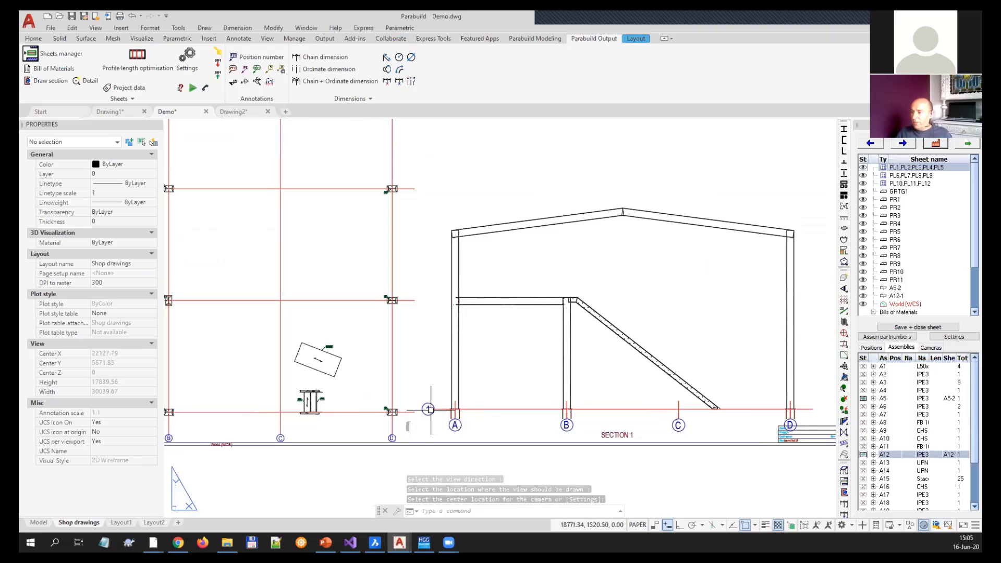
middle_drag(581, 339, 528, 371)
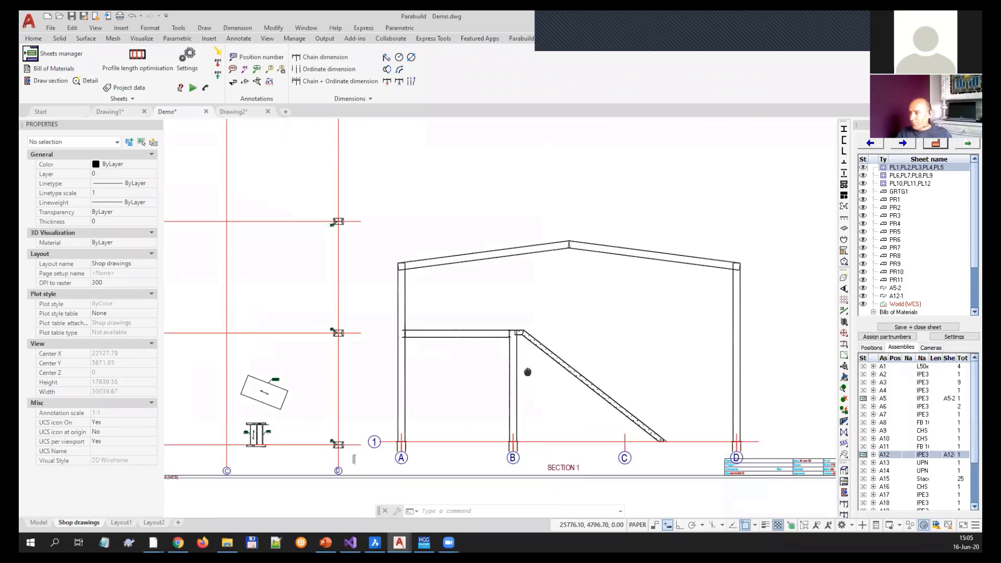
click(844, 493)
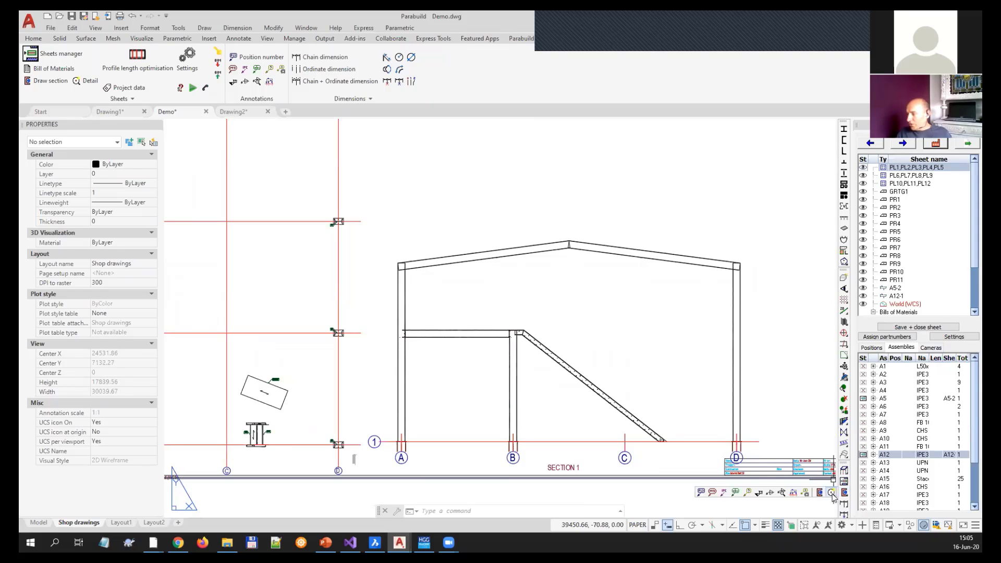
click(831, 492)
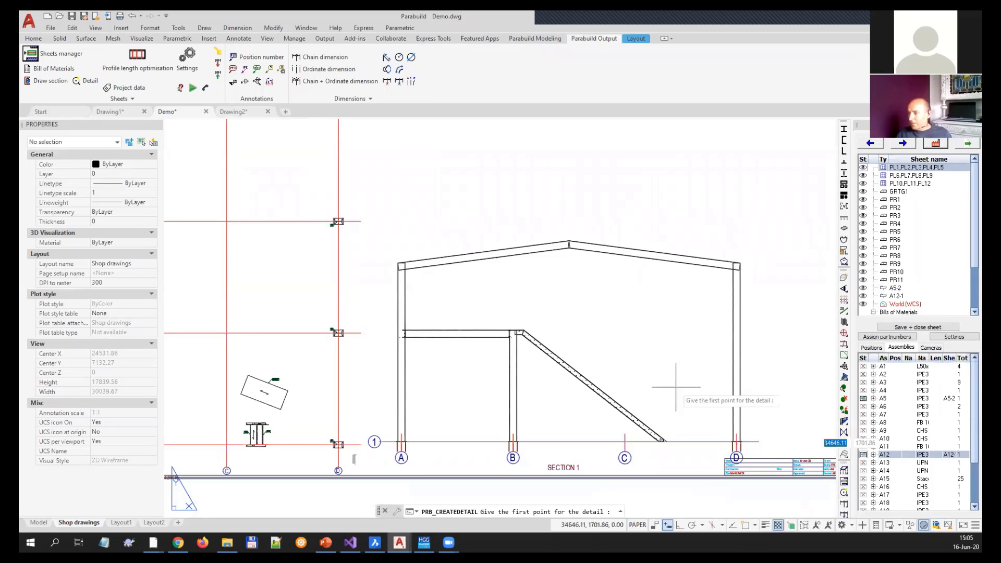
scroll(511, 361, up, 5)
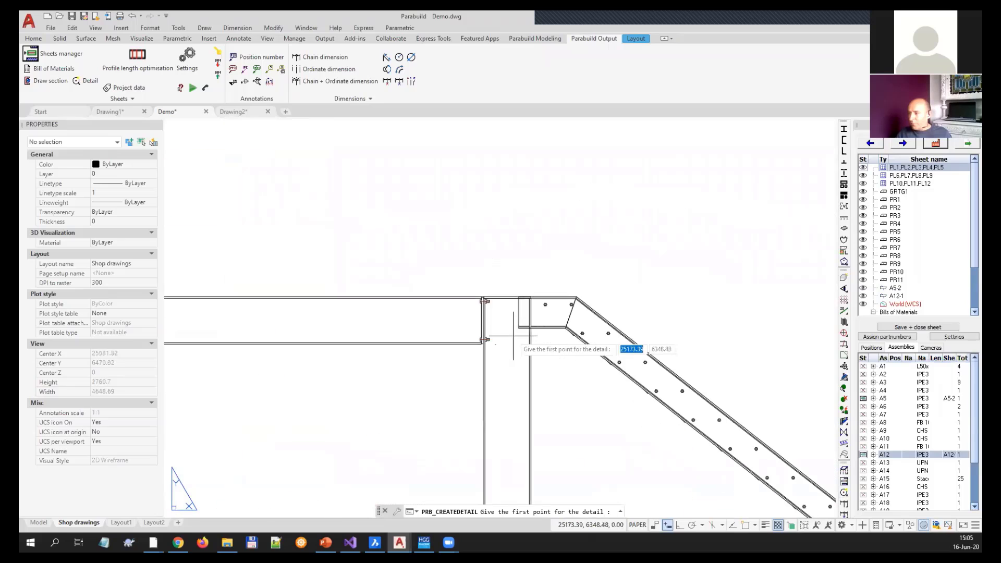
scroll(266, 343, up, 3)
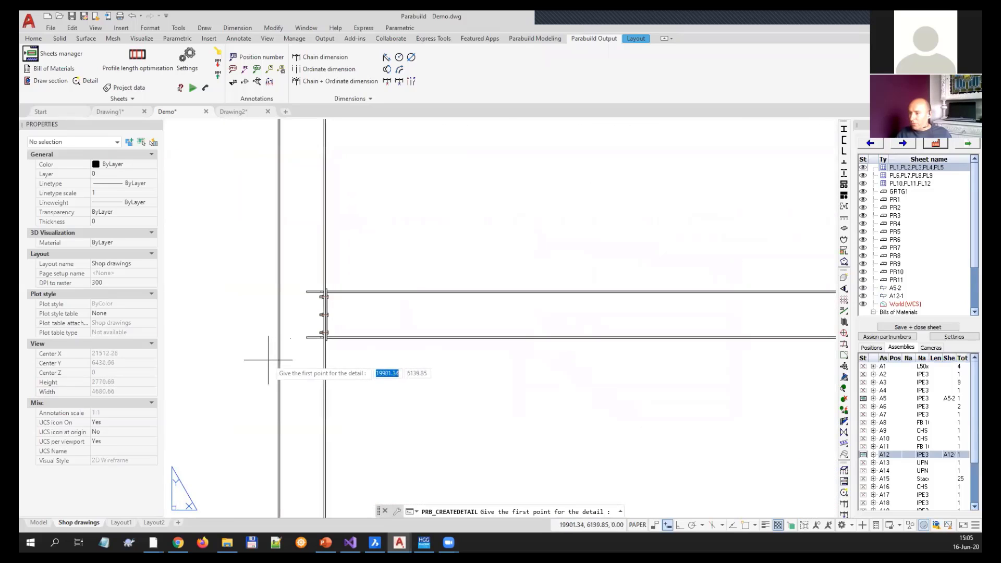
click(267, 360)
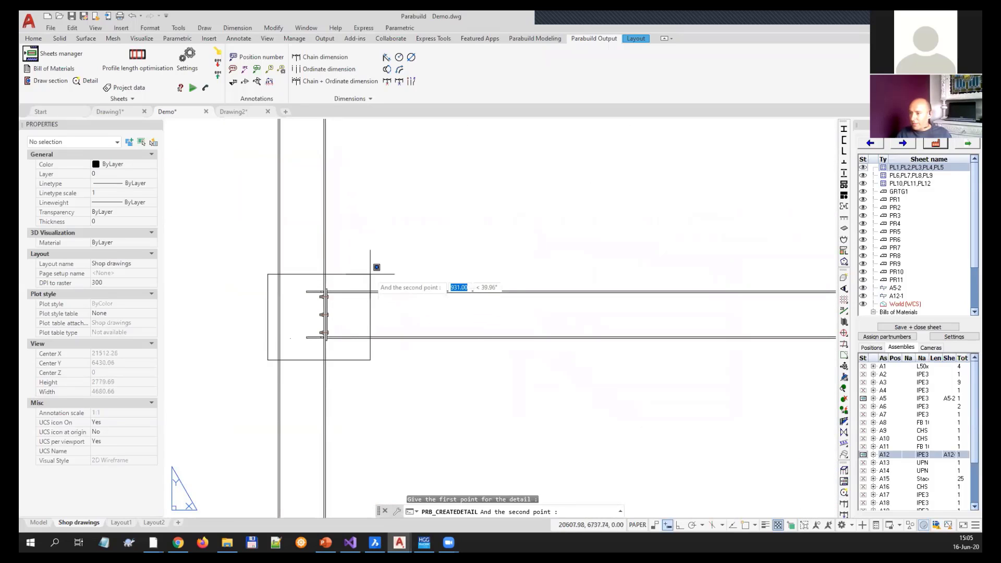
click(388, 271)
- Accept an added scale of 2 relative to the sheet scale and place the detail above column A of SECTION 1
click(448, 318)
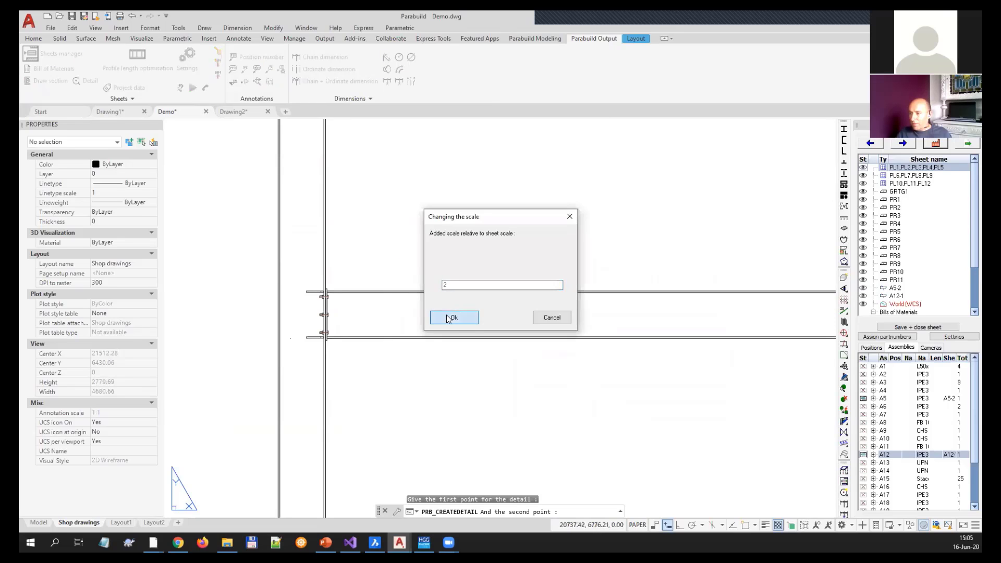
key(Return)
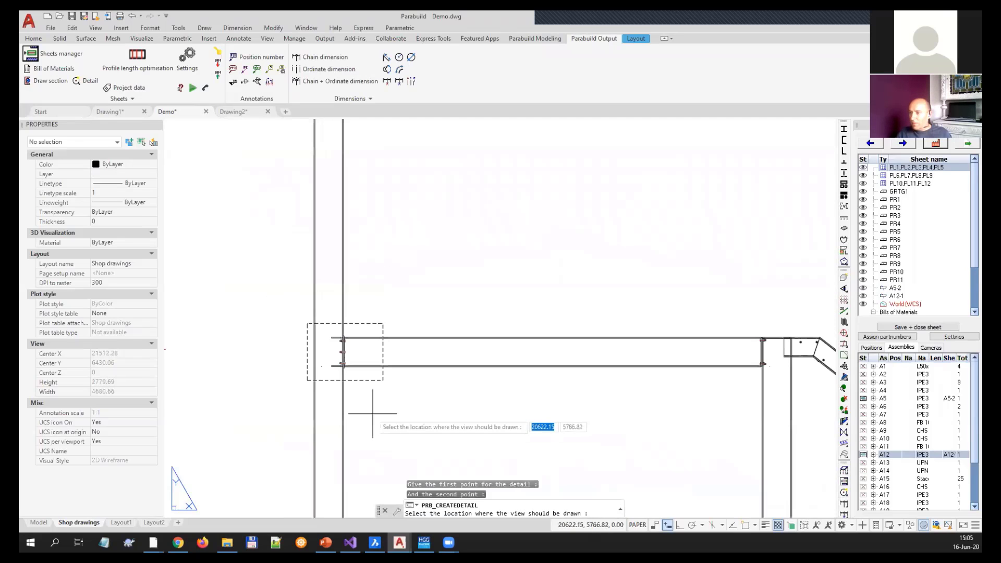
scroll(368, 414, down, 4)
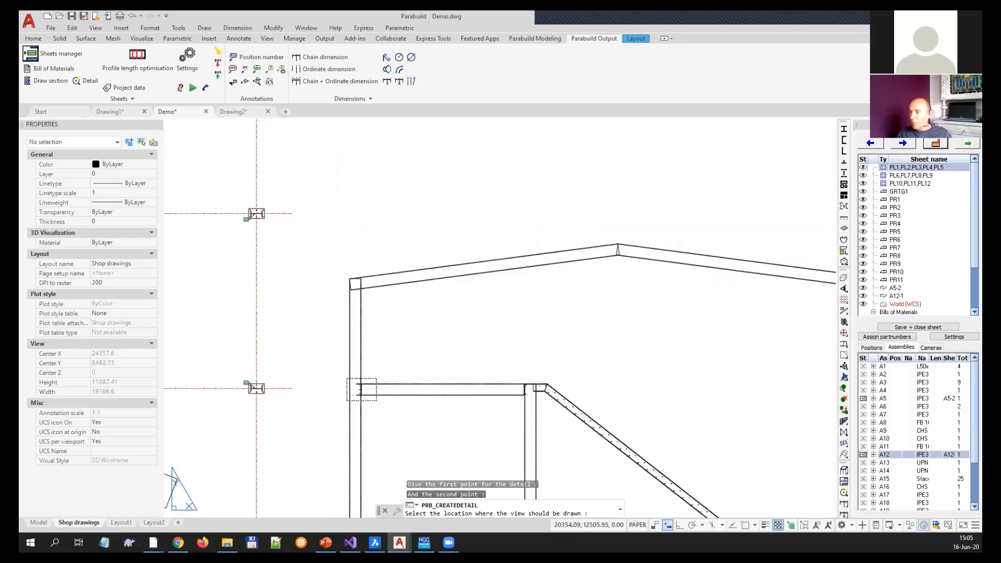
click(377, 167)
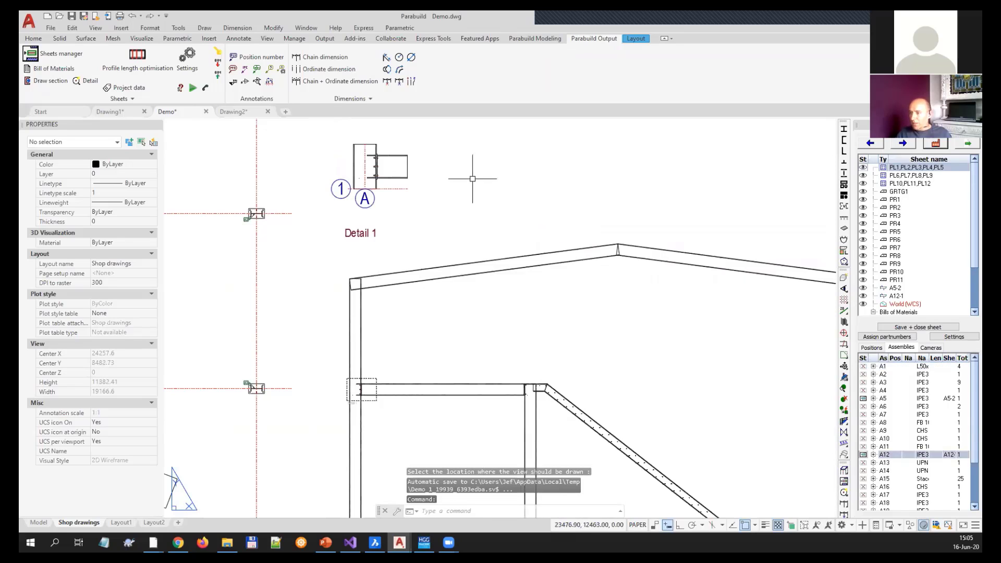
- Set the back view limitation of the SECTION 1 view's camera to 1500
middle_drag(472, 179, 467, 205)
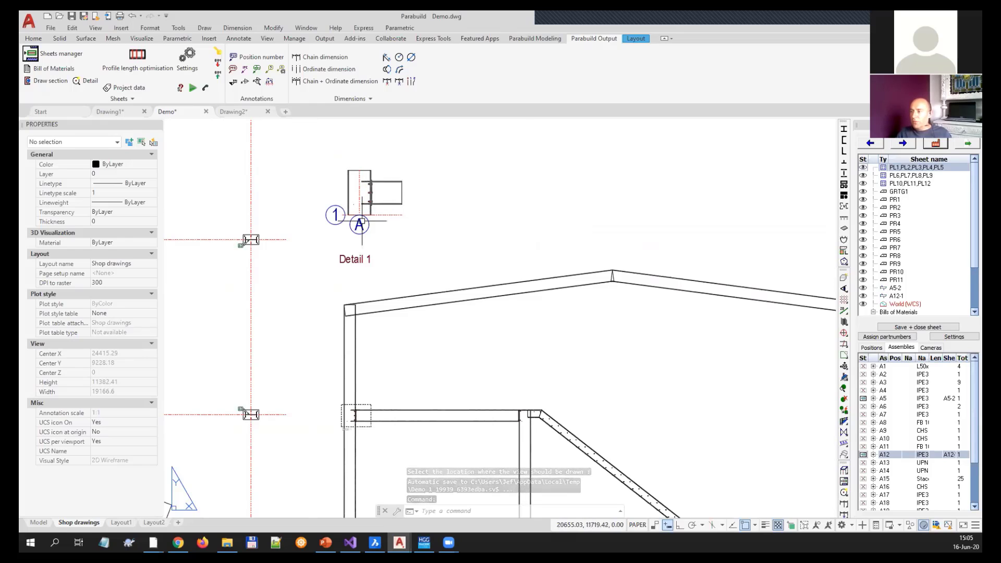
scroll(358, 209, down, 3)
scroll(358, 206, up, 2)
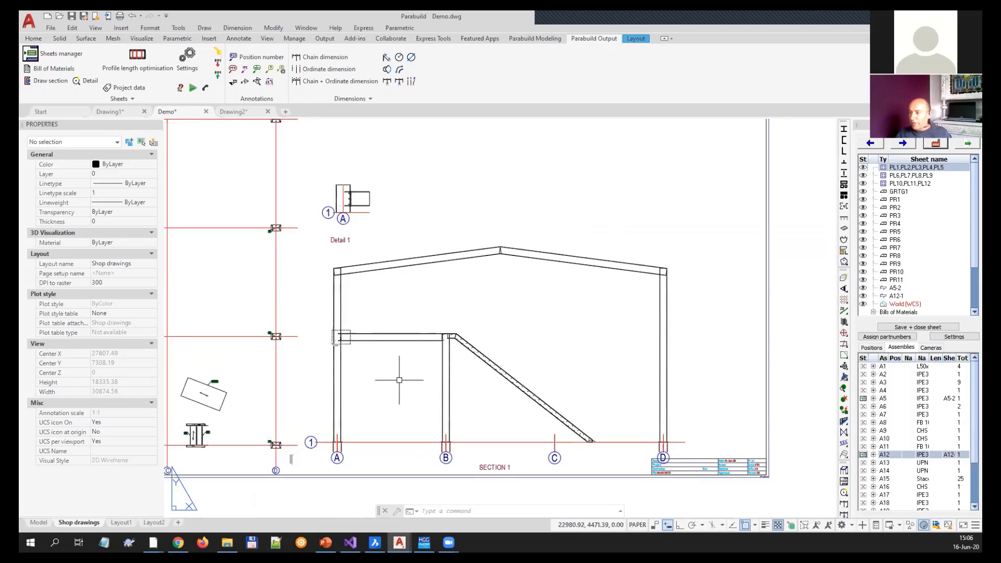
middle_drag(404, 382, 452, 384)
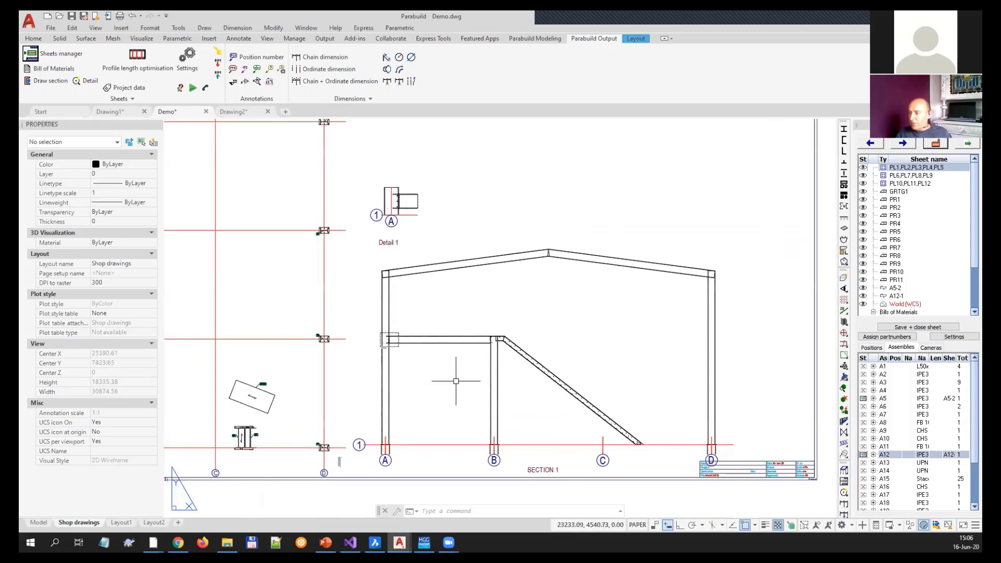
click(474, 343)
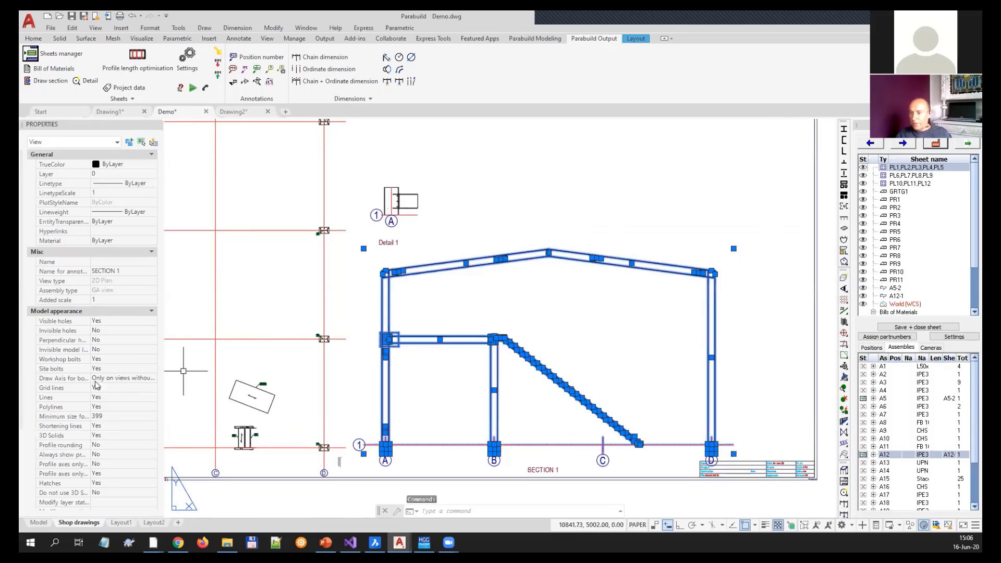
scroll(77, 388, down, 4)
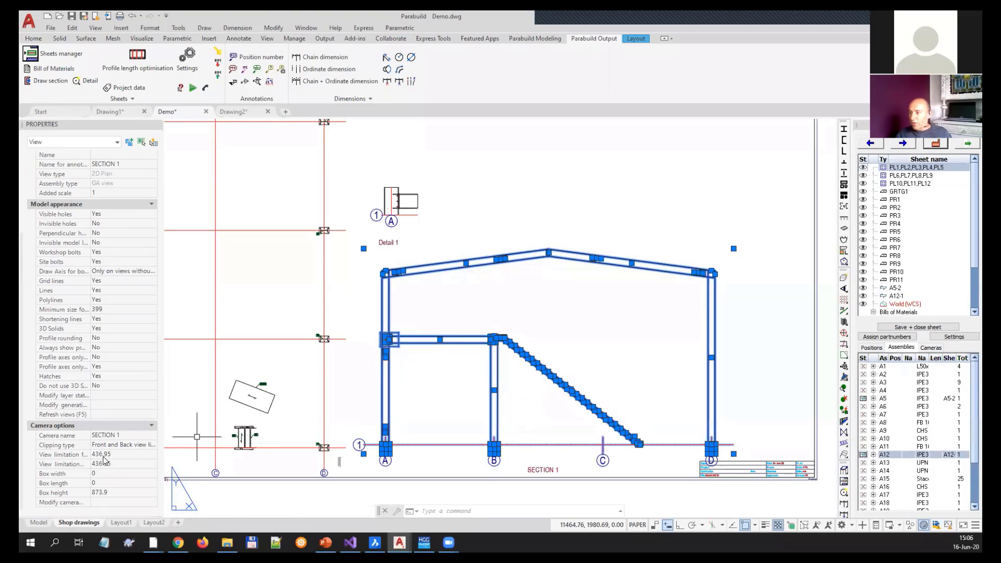
middle_drag(463, 402, 548, 400)
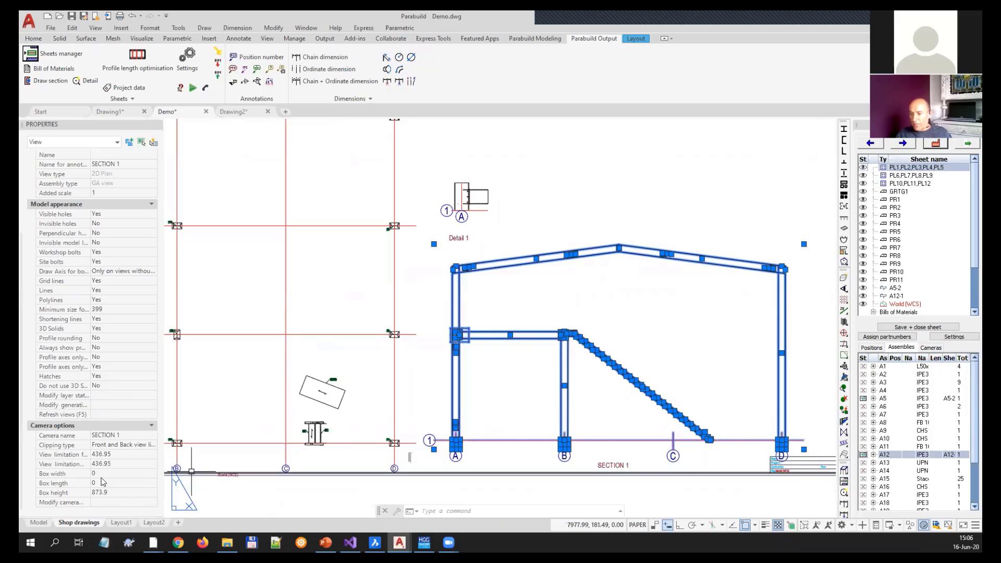
click(65, 455)
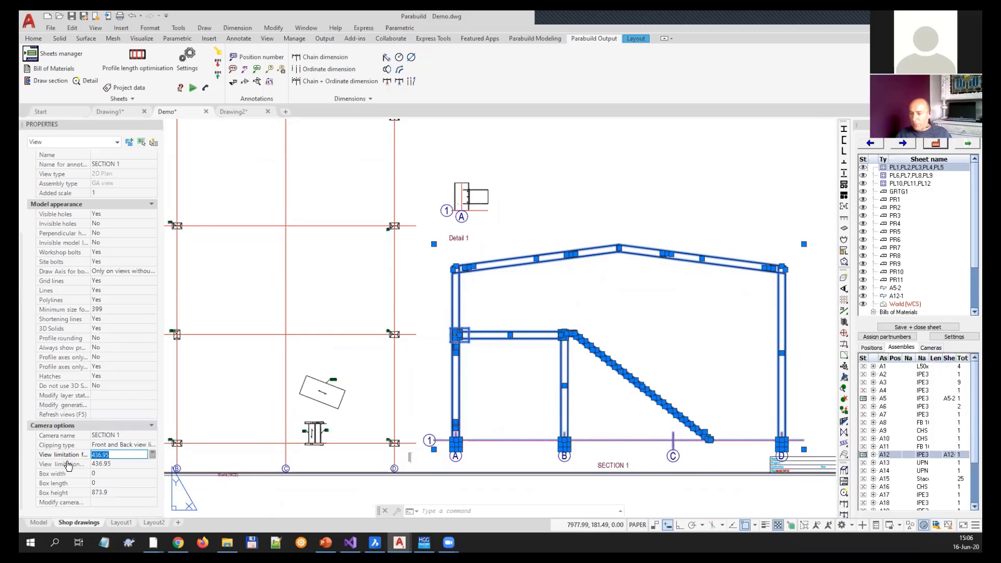
click(67, 464)
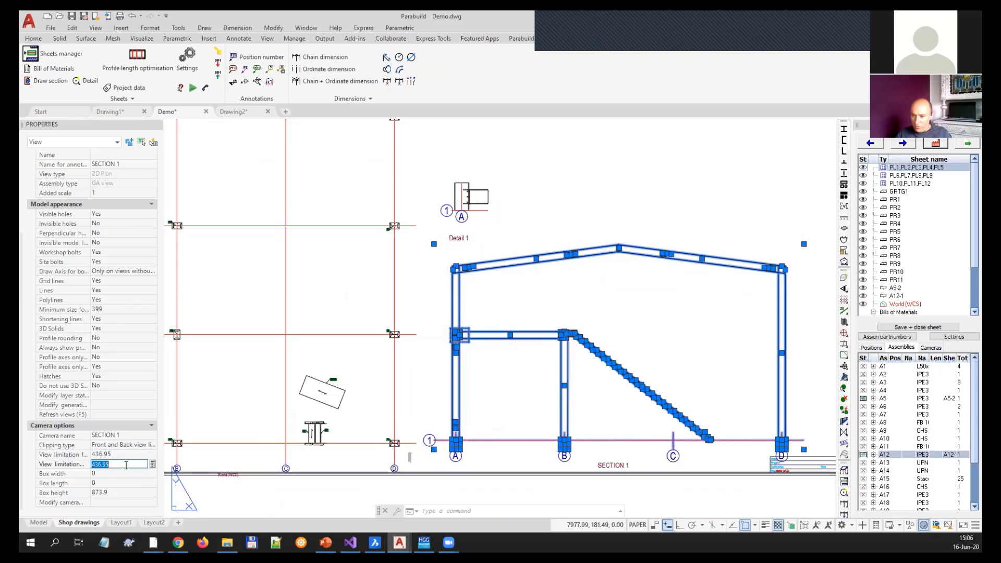
text(1500)
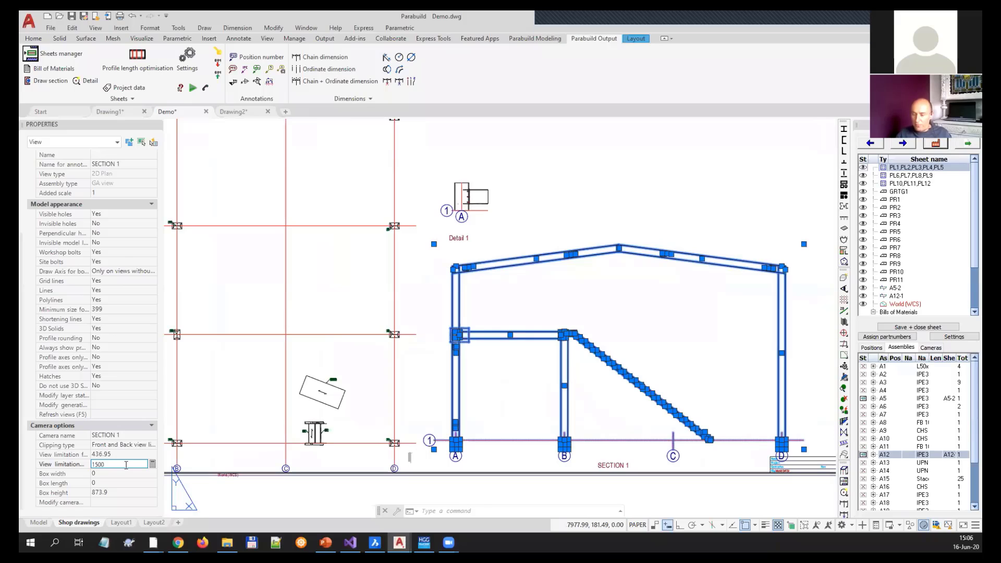
key(Tab)
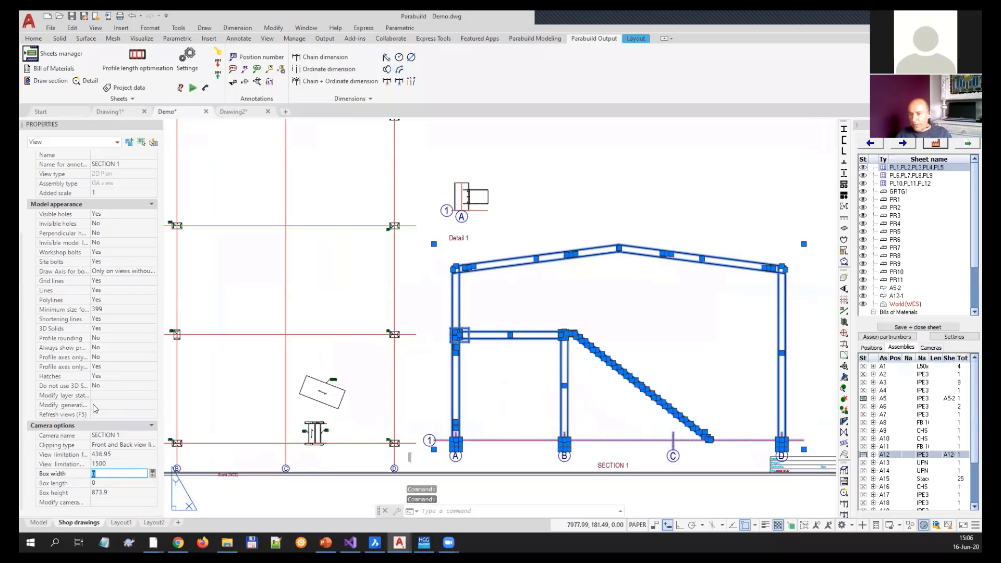
- Refresh the SECTION 1 view and clear the selection
click(150, 414)
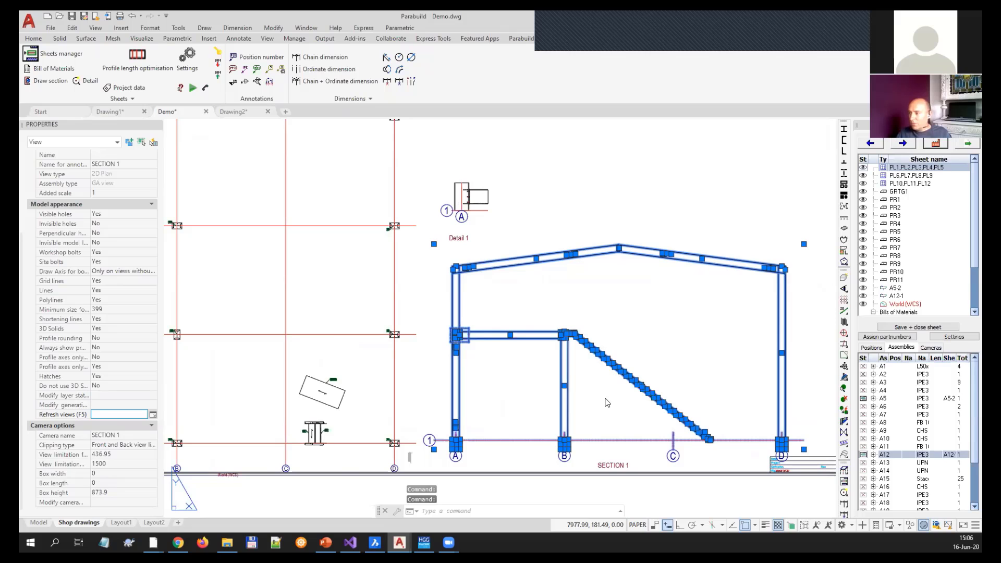
middle_drag(623, 356, 577, 356)
key(Escape)
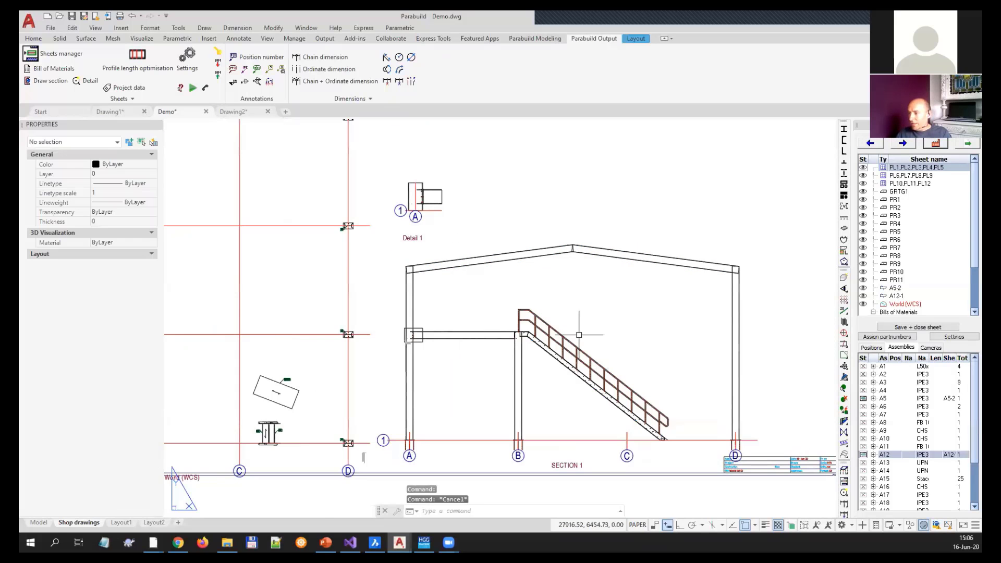
scroll(548, 347, up, 4)
scroll(518, 310, down, 4)
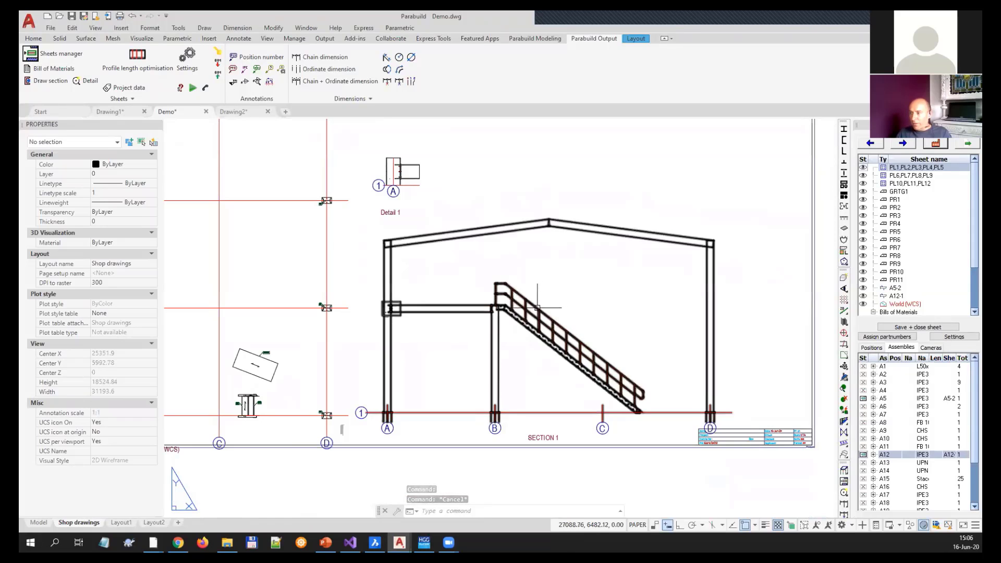
middle_drag(554, 358, 532, 346)
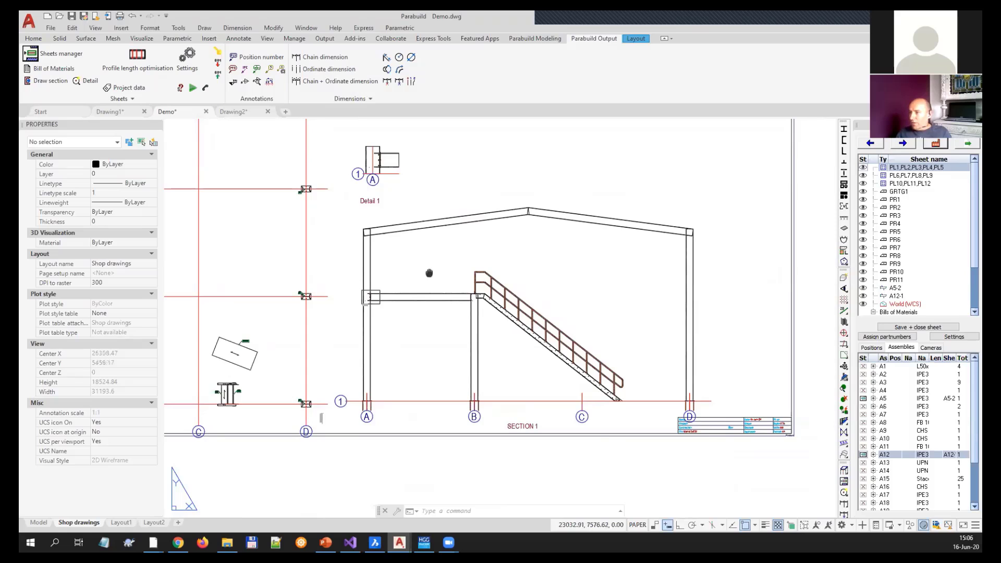
- Set the added scale of the Detail 1 view to 3
middle_drag(431, 275, 473, 317)
scroll(417, 206, up, 6)
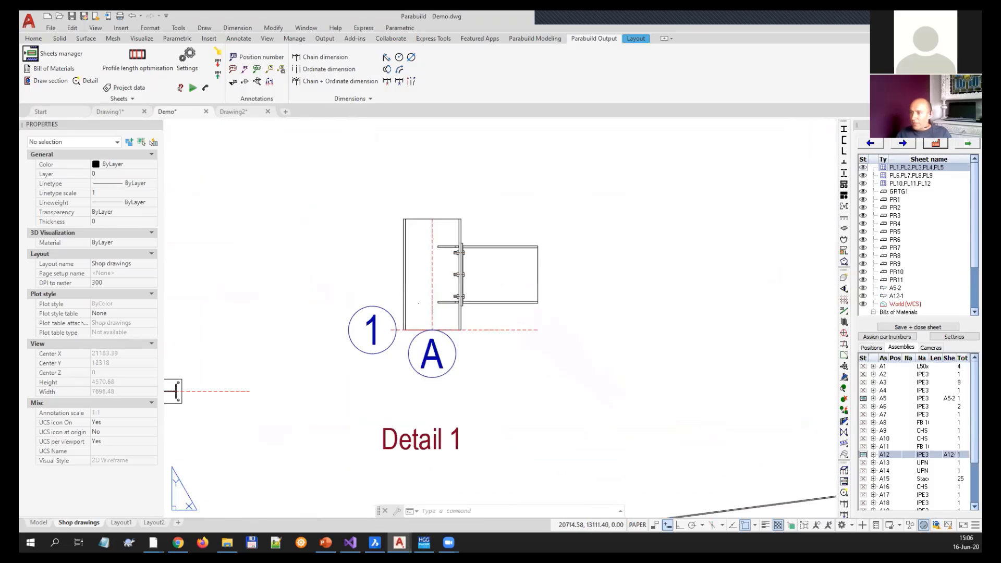
click(459, 249)
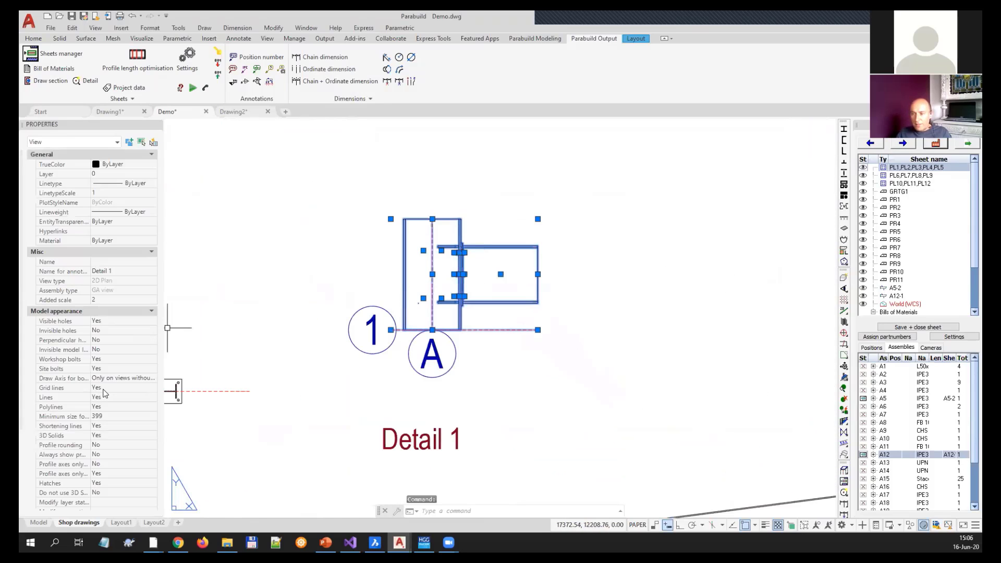
click(105, 300)
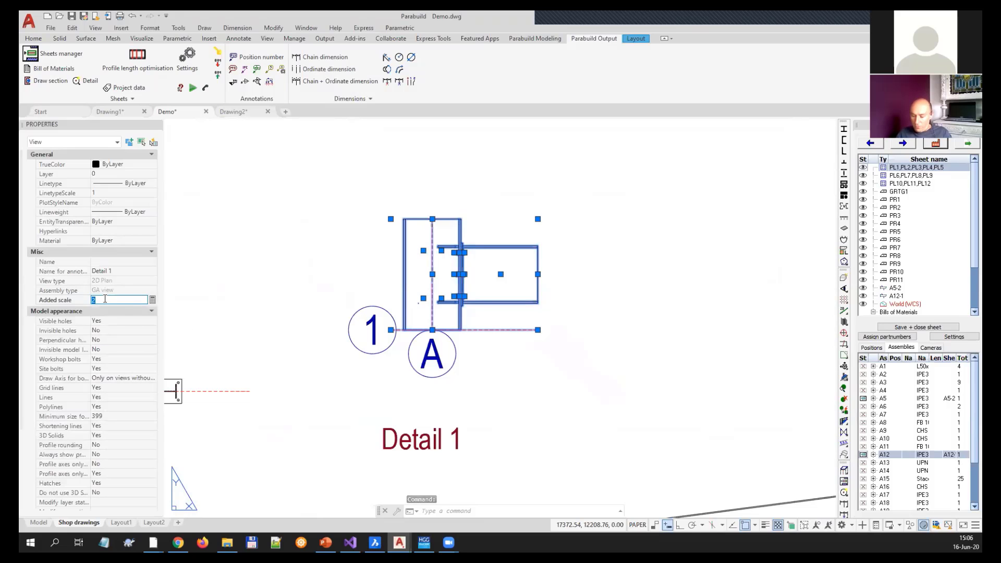
key(Return)
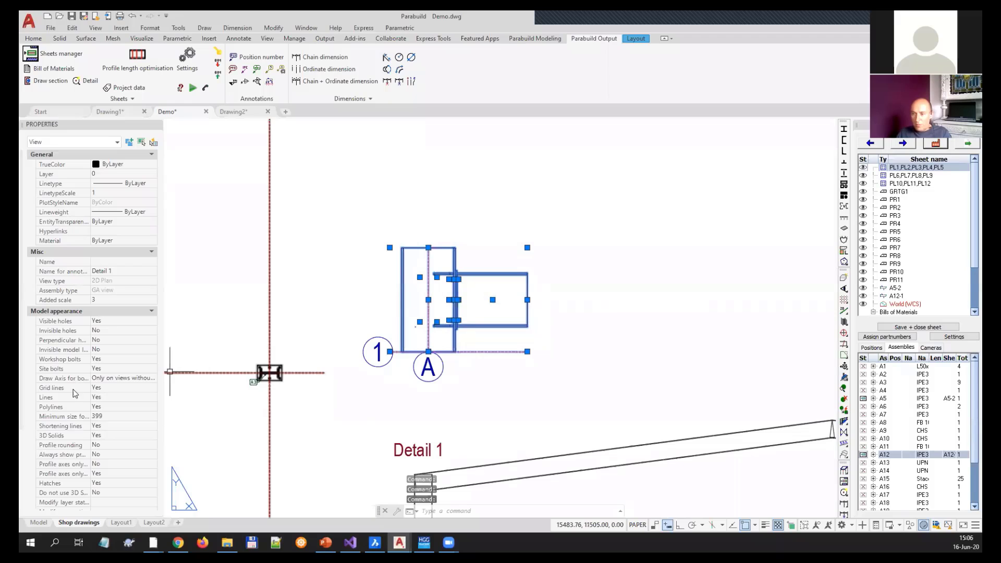
- Turn on invisible model lines for Detail 1, refresh the view and clear the selection
click(55, 349)
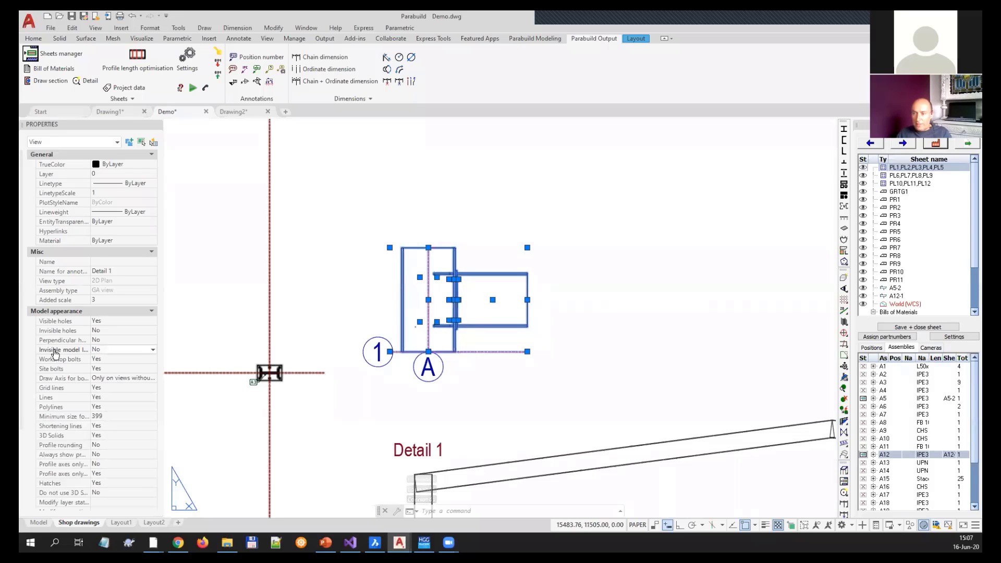
click(108, 349)
click(104, 359)
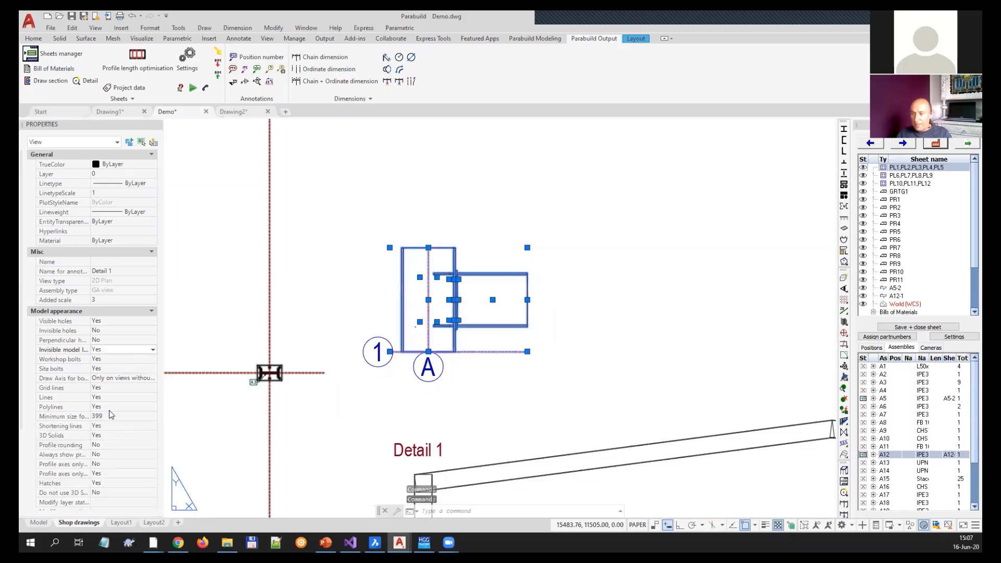
scroll(73, 460, down, 2)
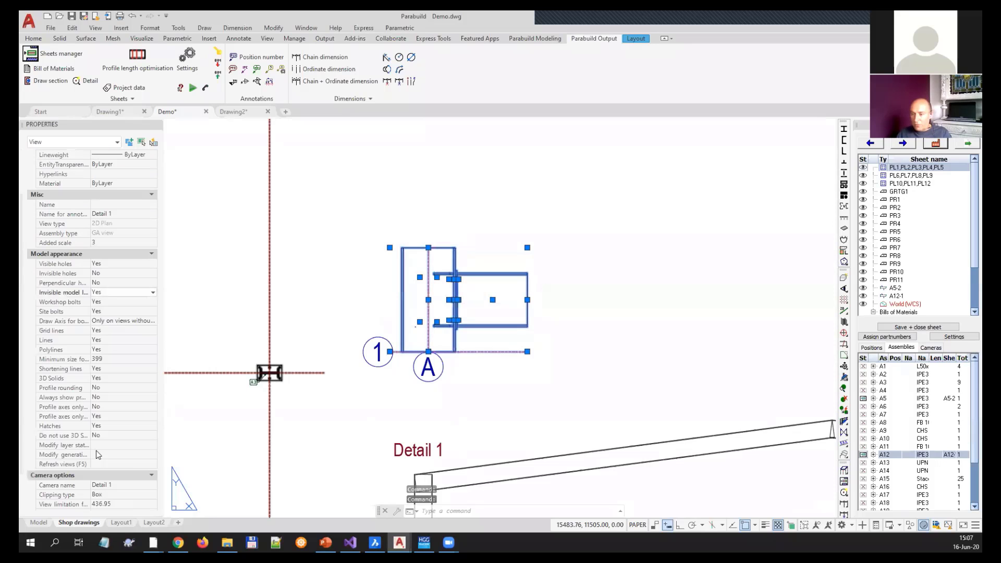
click(152, 464)
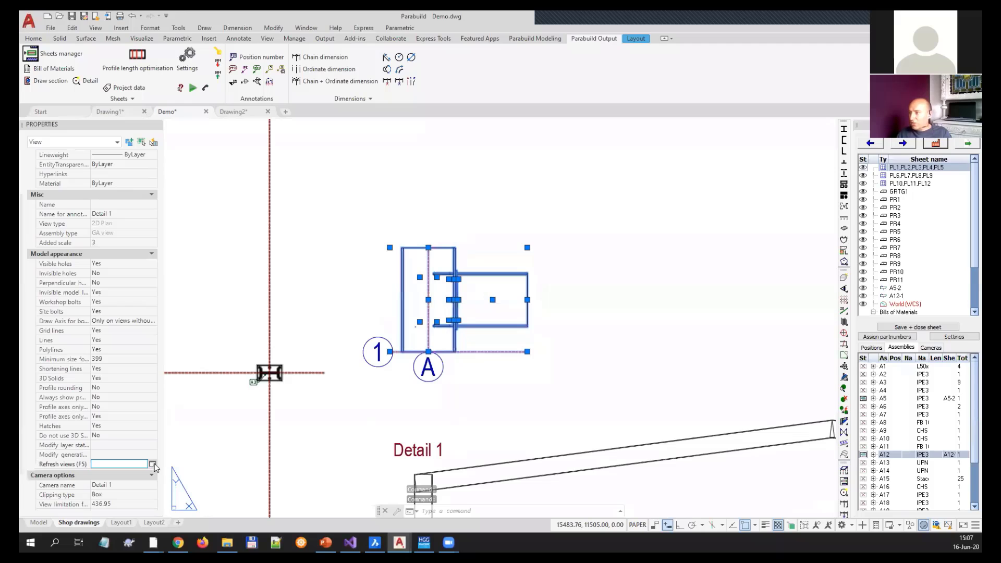
click(152, 464)
scroll(430, 292, up, 4)
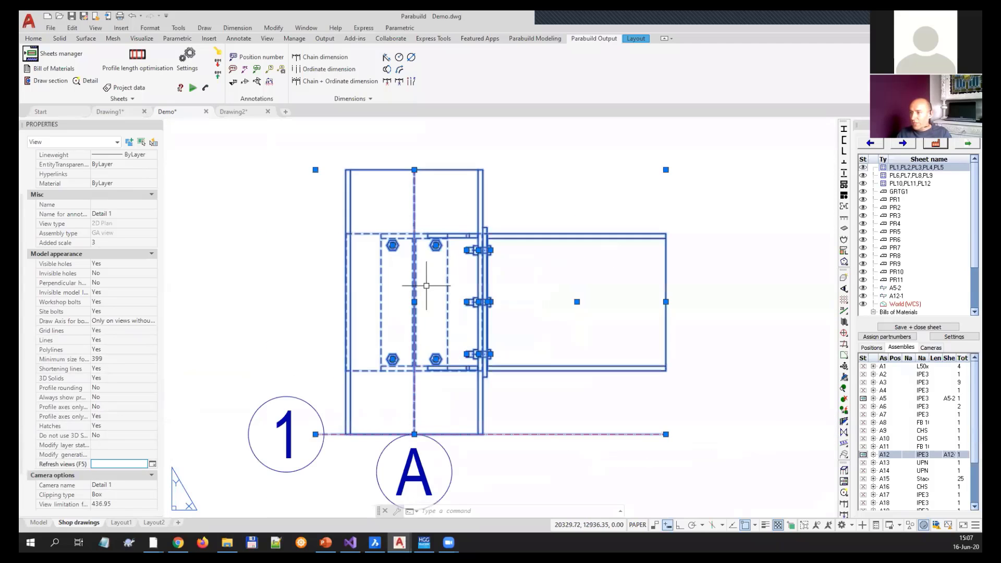
key(Escape)
scroll(437, 287, down, 2)
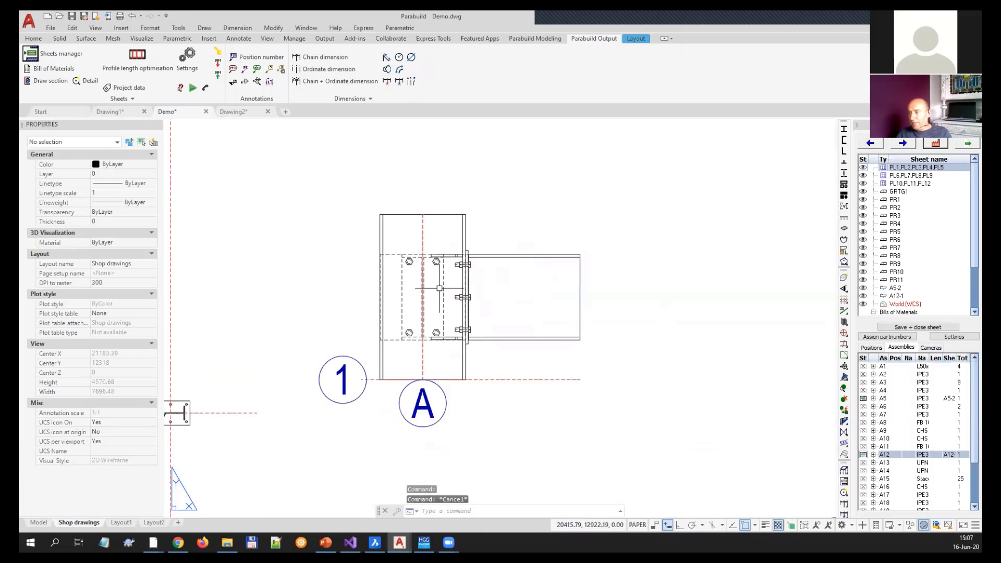
- Examine the size and placement of the Detail 1 view relative to the SECTION 1 view on the sheet
scroll(439, 288, down, 2)
scroll(464, 315, down, 2)
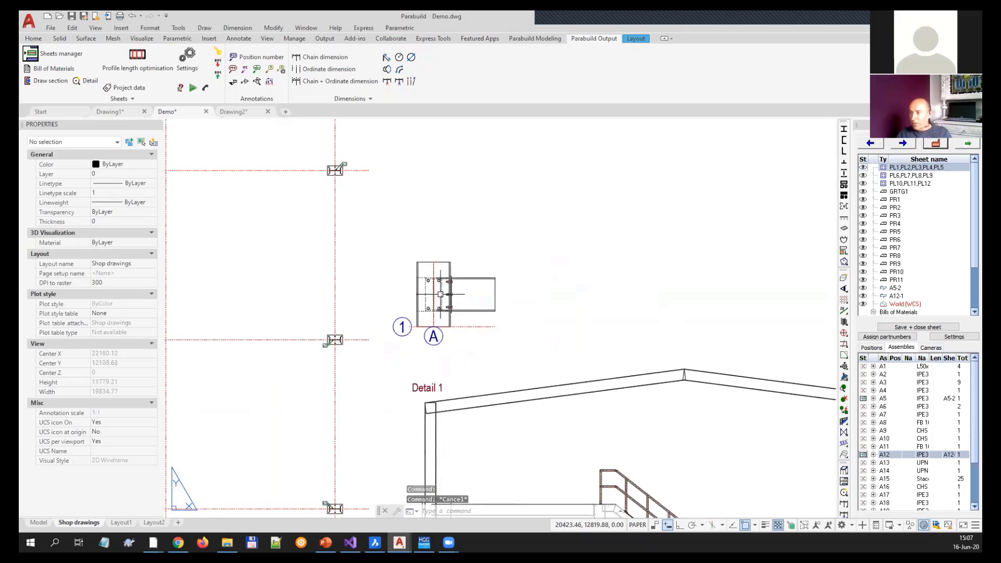
click(464, 316)
scroll(403, 287, down, 2)
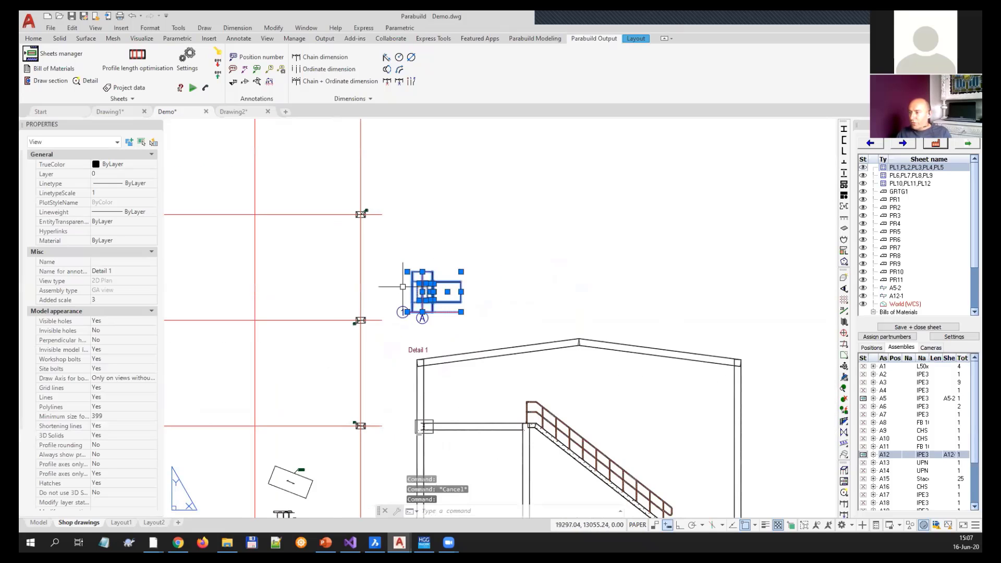
scroll(403, 287, down, 2)
middle_drag(472, 340, 488, 336)
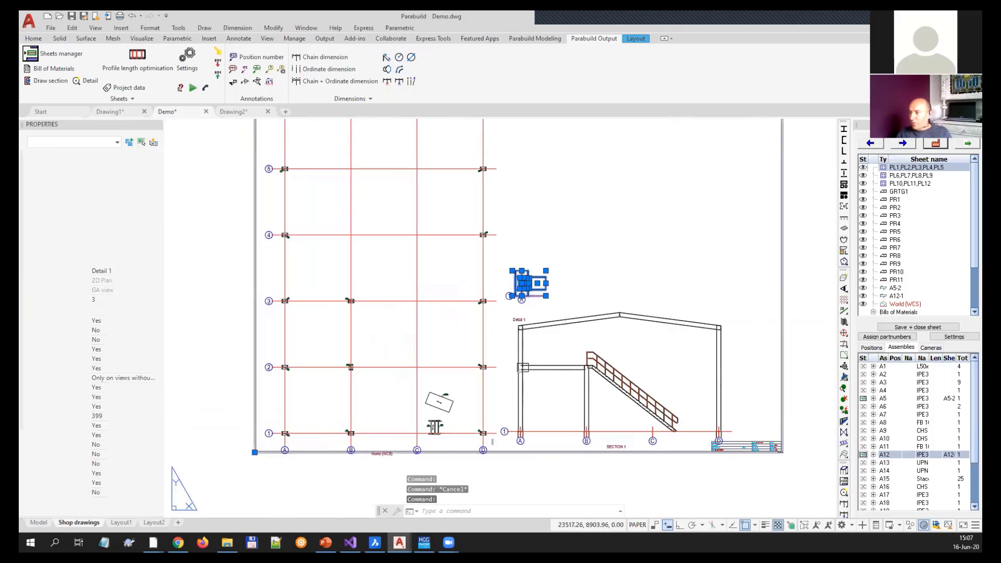
key(Escape)
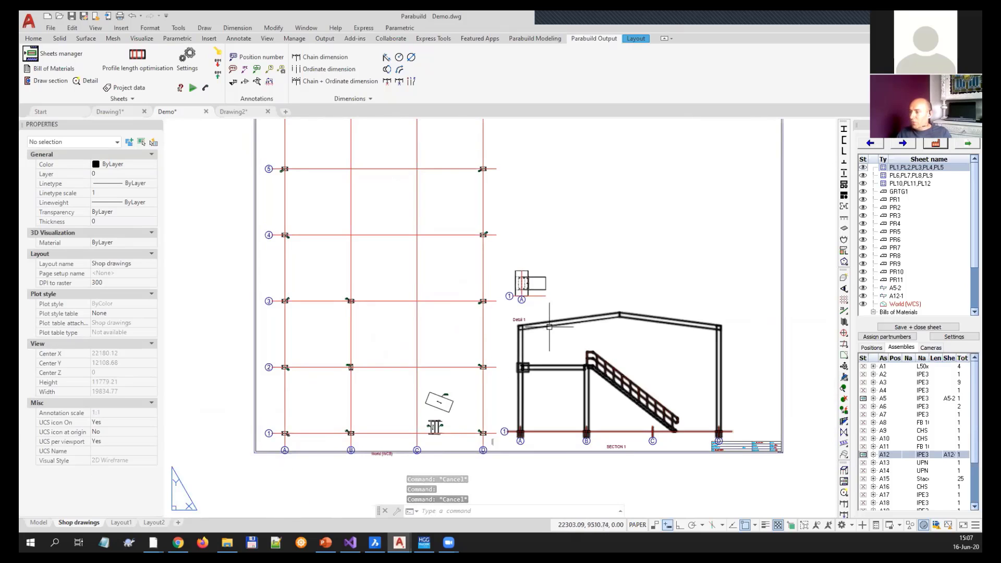
middle_drag(546, 350, 479, 386)
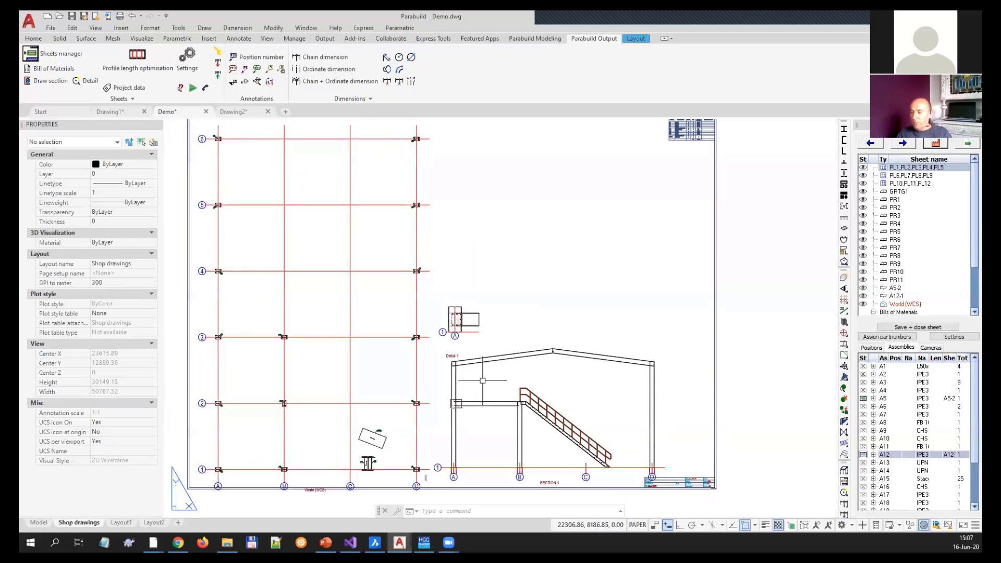
- Zoom to the Detail 1 camera in the 3D model from the list of cameras
click(930, 347)
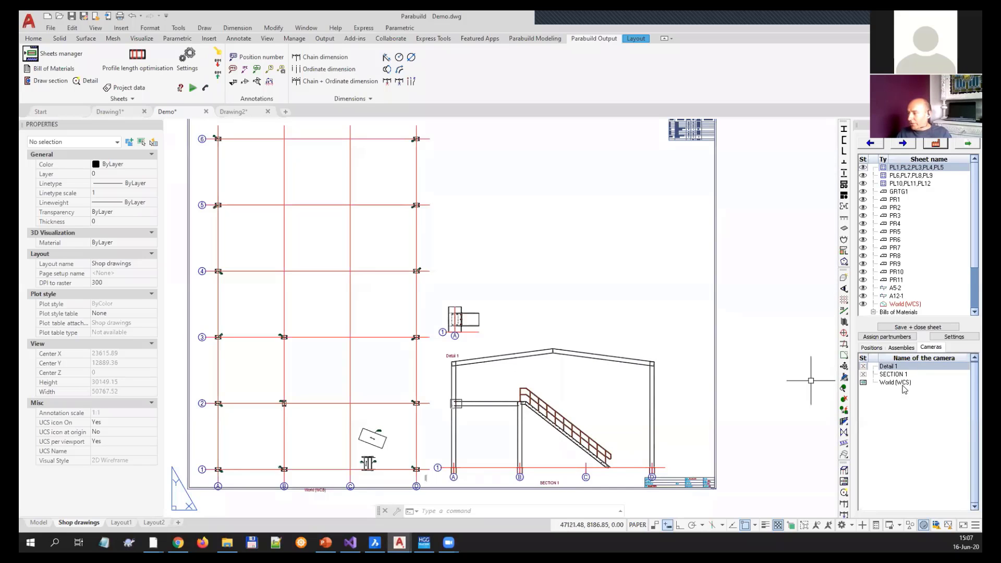
right_click(889, 368)
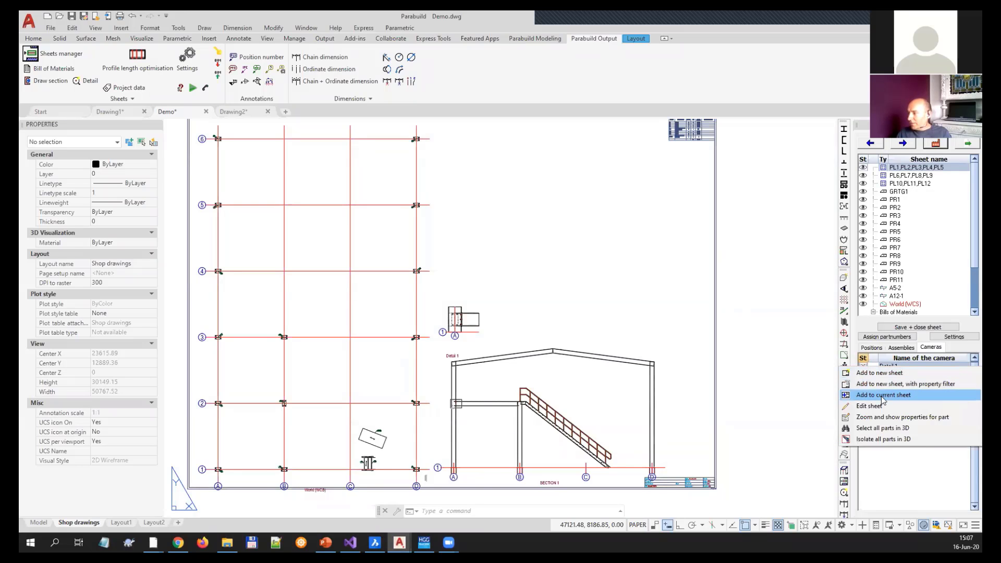
click(876, 417)
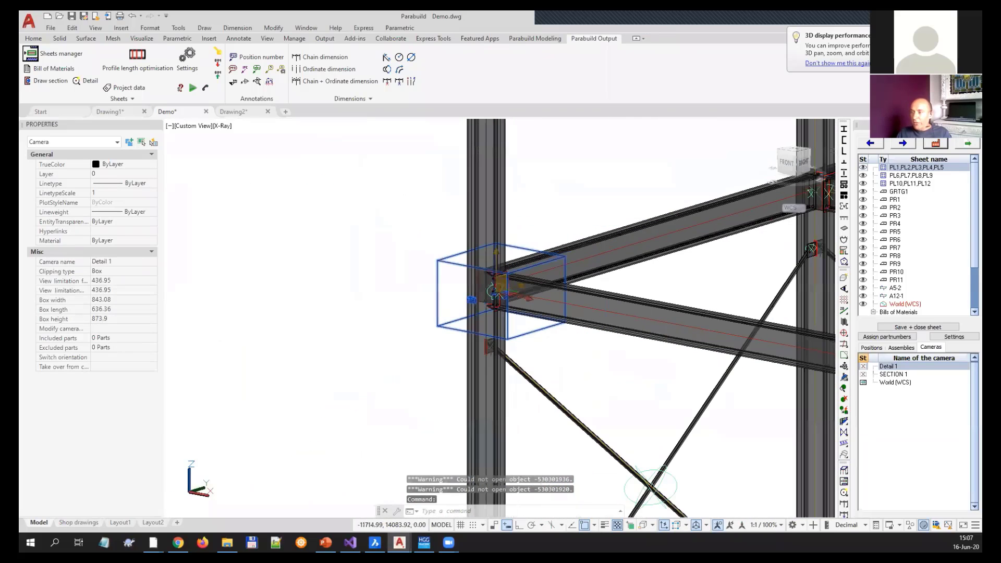
key(Escape)
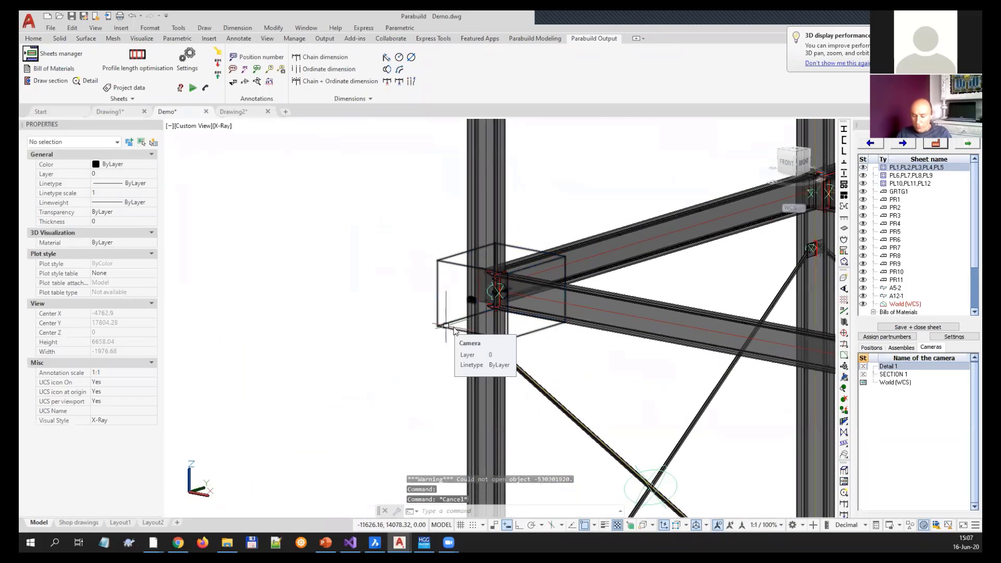
- Move the Detail 1 camera box a short distance outward, away from the beam side of the column
text(m)
key(Return)
click(449, 328)
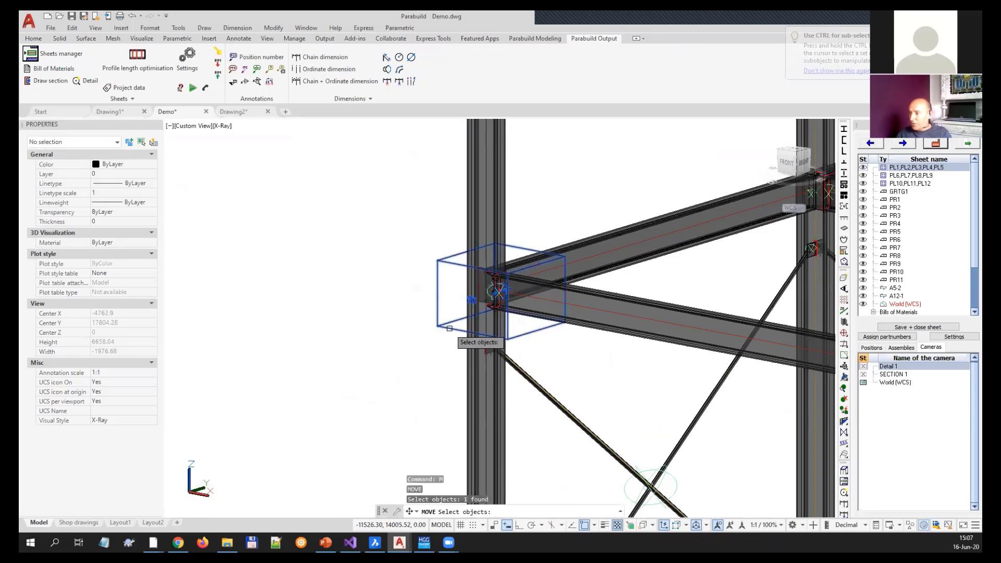
key(Return)
click(449, 328)
click(436, 336)
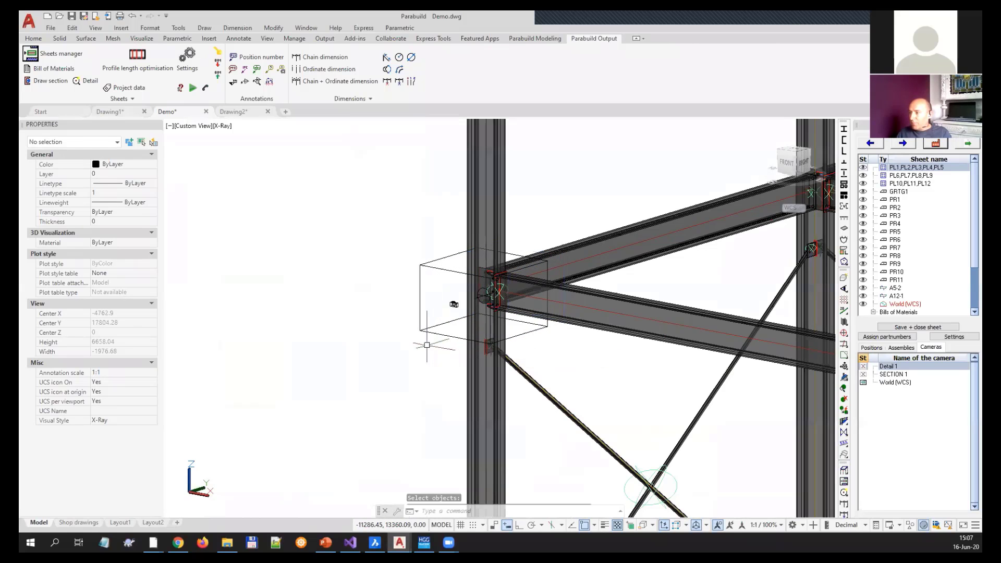
- Stretch the Detail 1 camera box along the beam to a width of about 1367
click(454, 337)
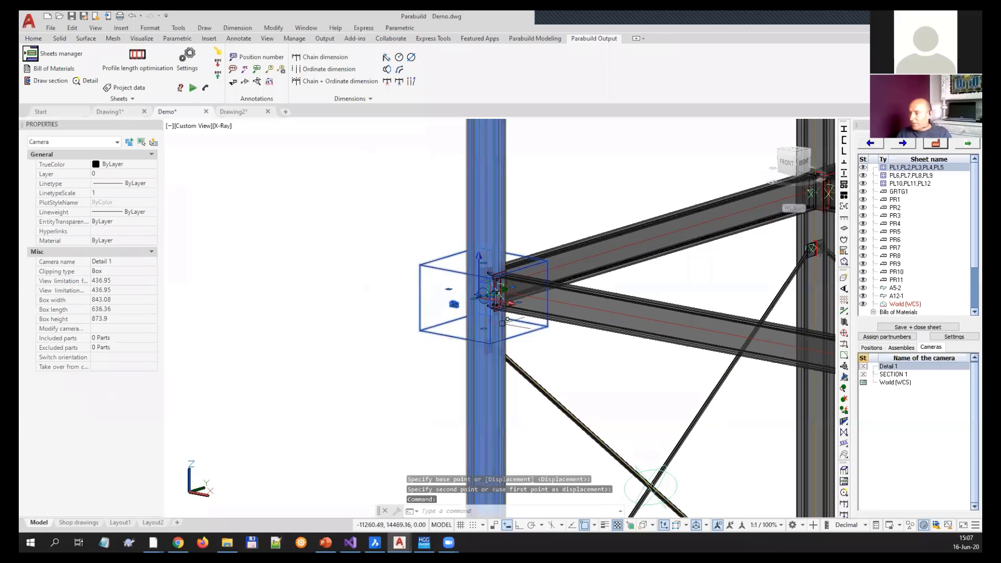
scroll(521, 312, up, 5)
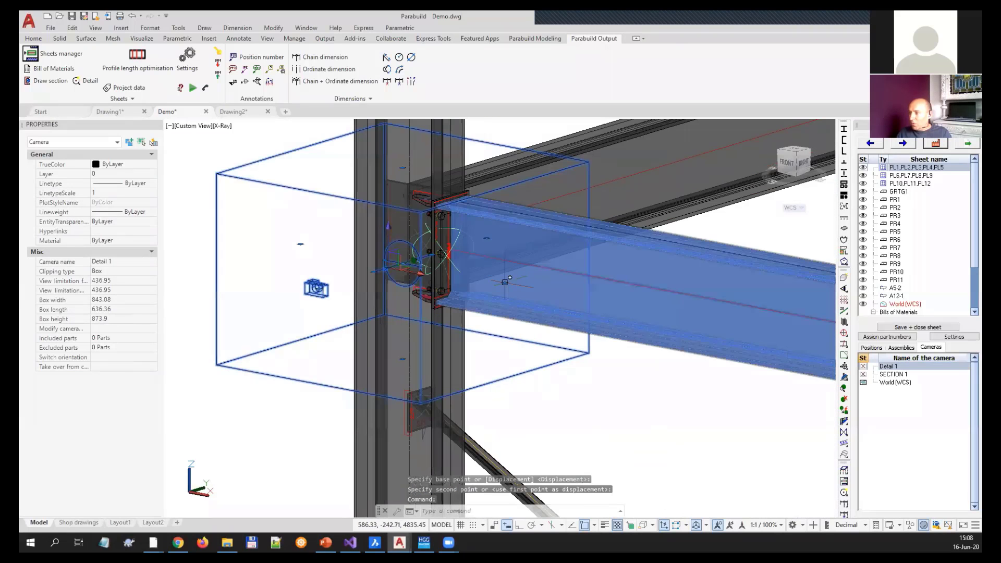
scroll(526, 290, down, 2)
click(398, 290)
scroll(545, 300, down, 4)
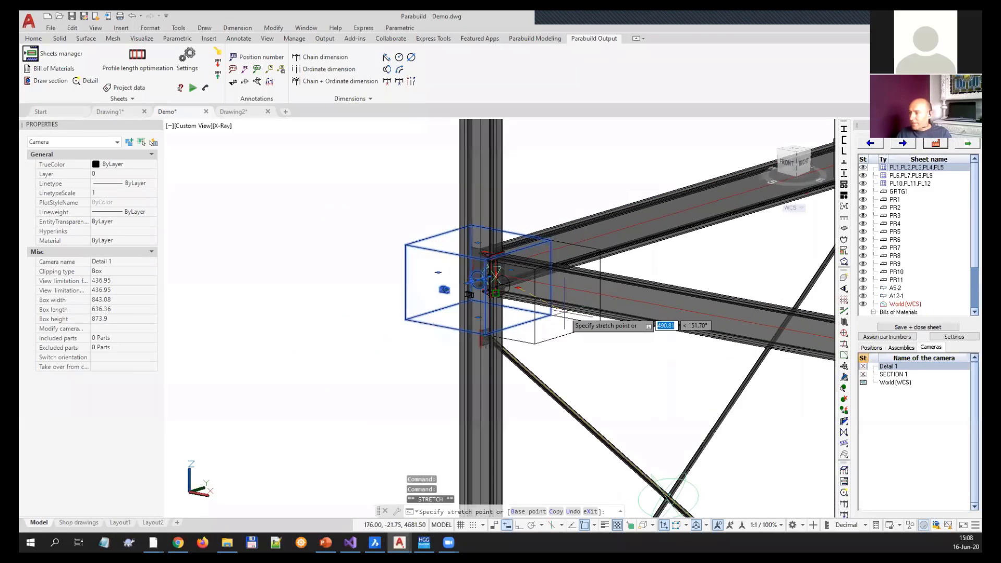
scroll(566, 312, up, 3)
click(563, 321)
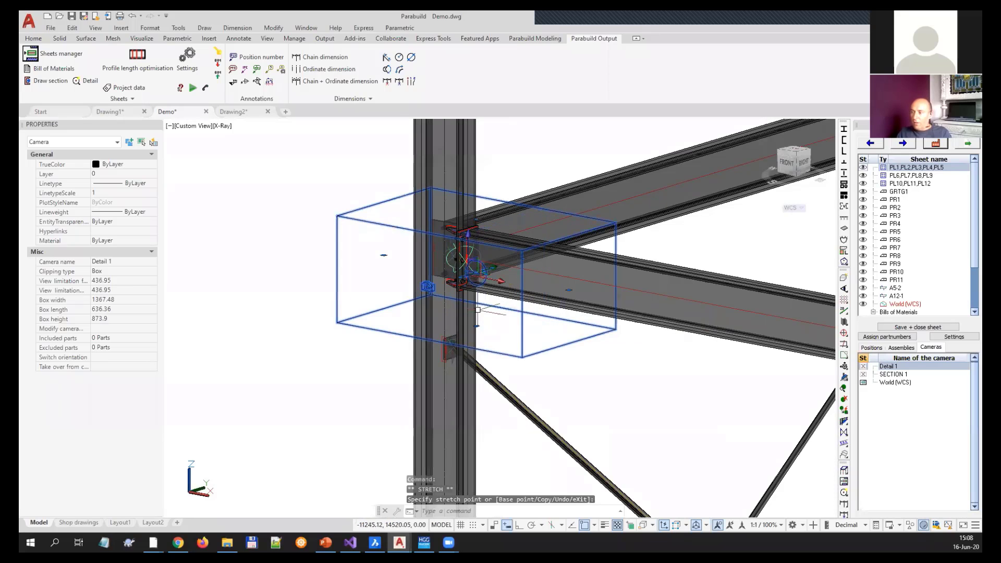
key(Escape)
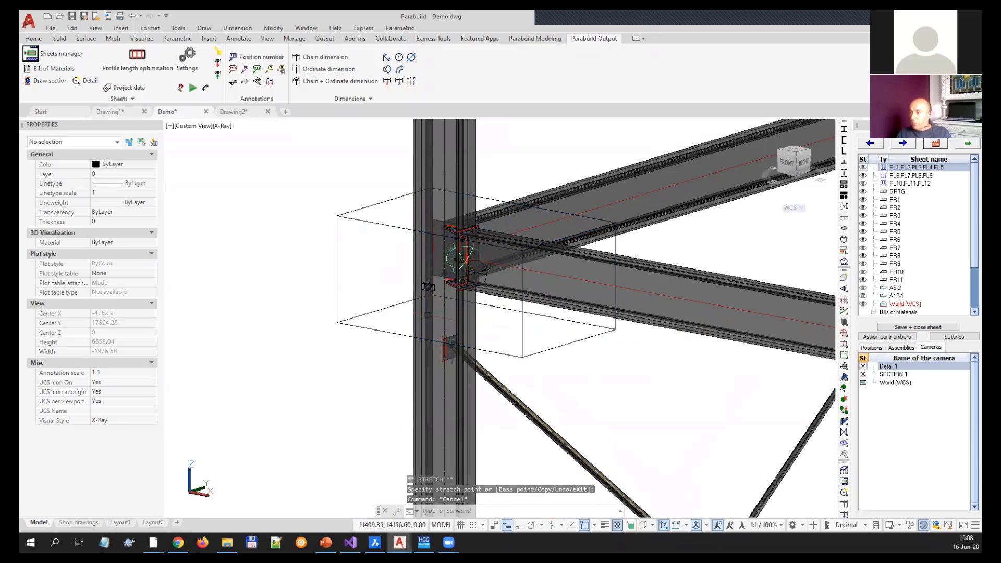
- Reopen the World (WCS) sheet, refresh the Detail 1 view and clear the selection
scroll(443, 310, down, 4)
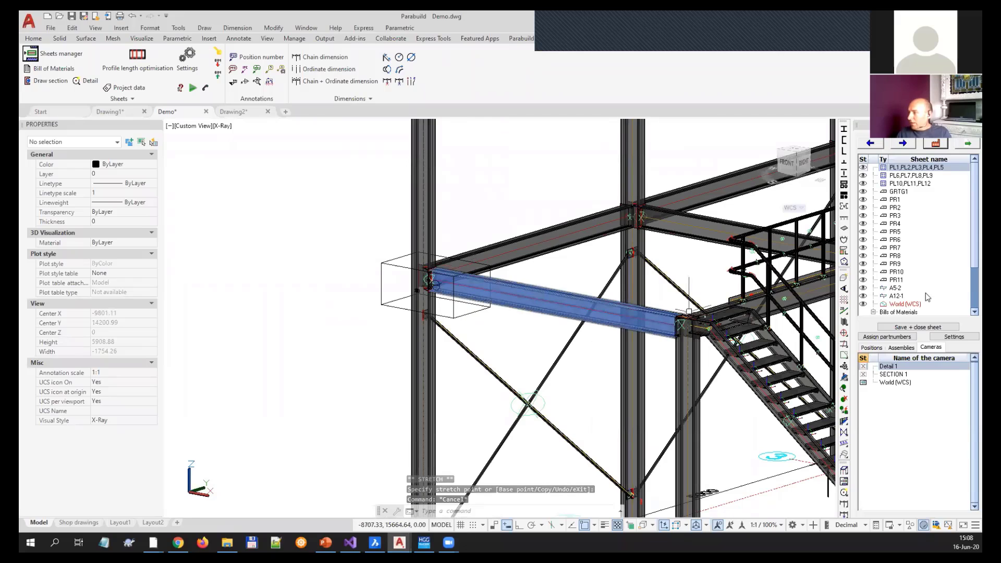
click(868, 304)
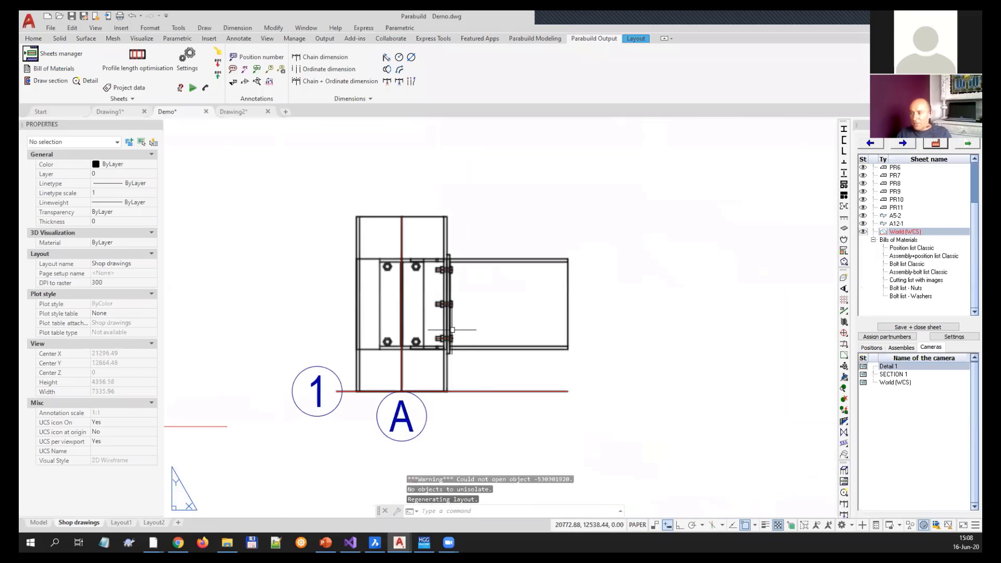
click(452, 329)
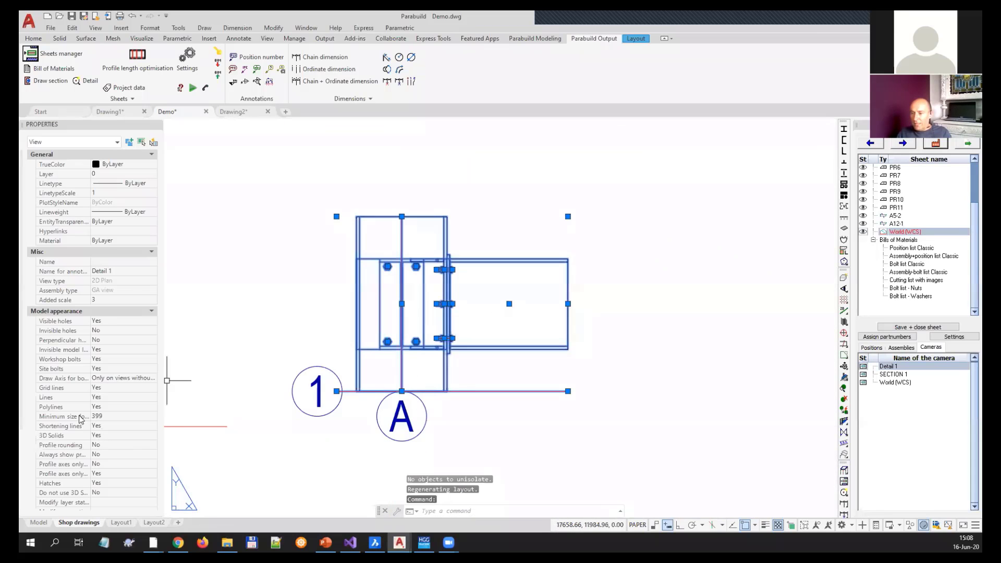
scroll(83, 438, down, 3)
click(71, 464)
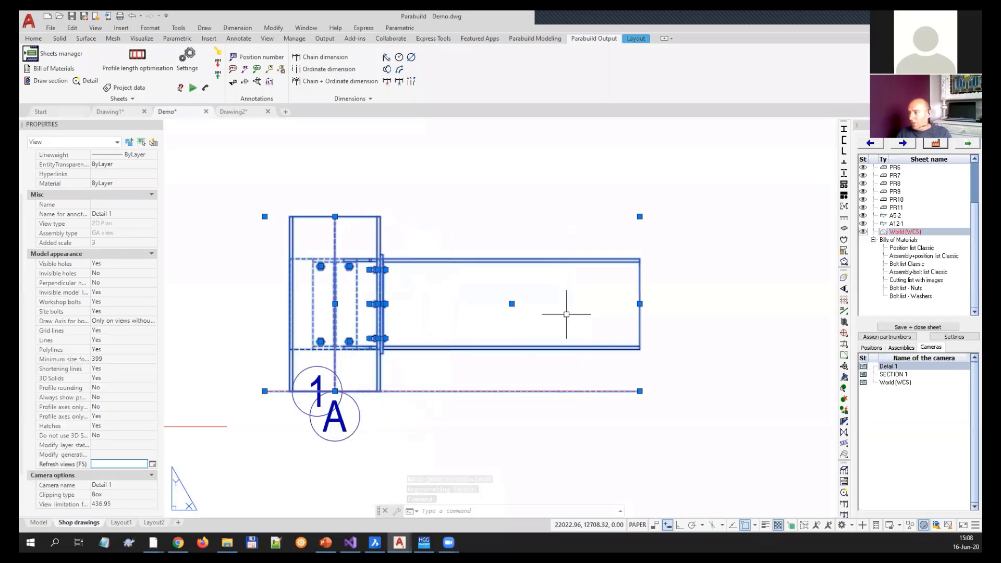
scroll(487, 293, down, 6)
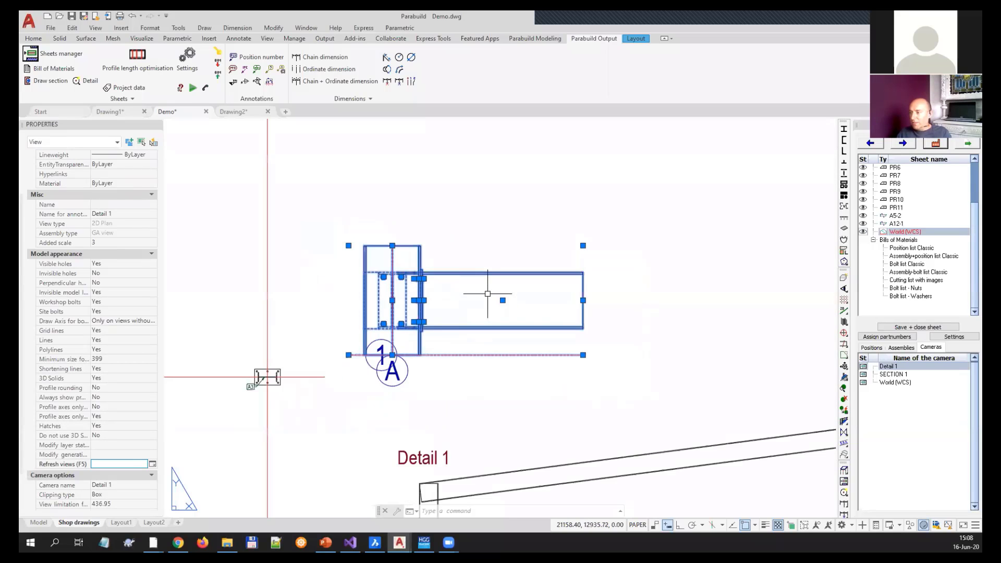
scroll(498, 329, up, 4)
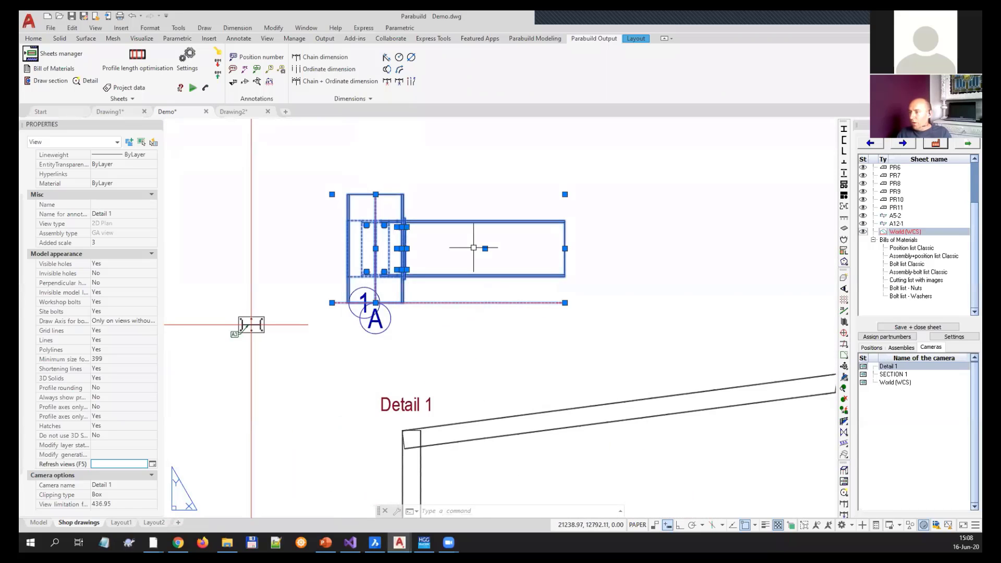
middle_drag(415, 210, 425, 274)
key(Escape)
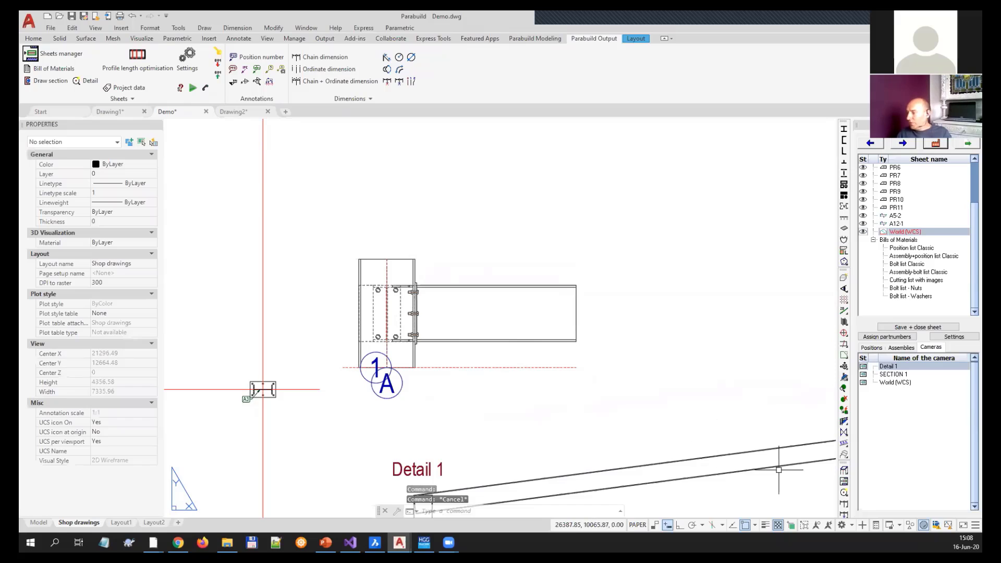
- Annotate the Detail 1 view with assemblies as mark number only, plus welded profiles and bolts with Position Numbering
click(845, 494)
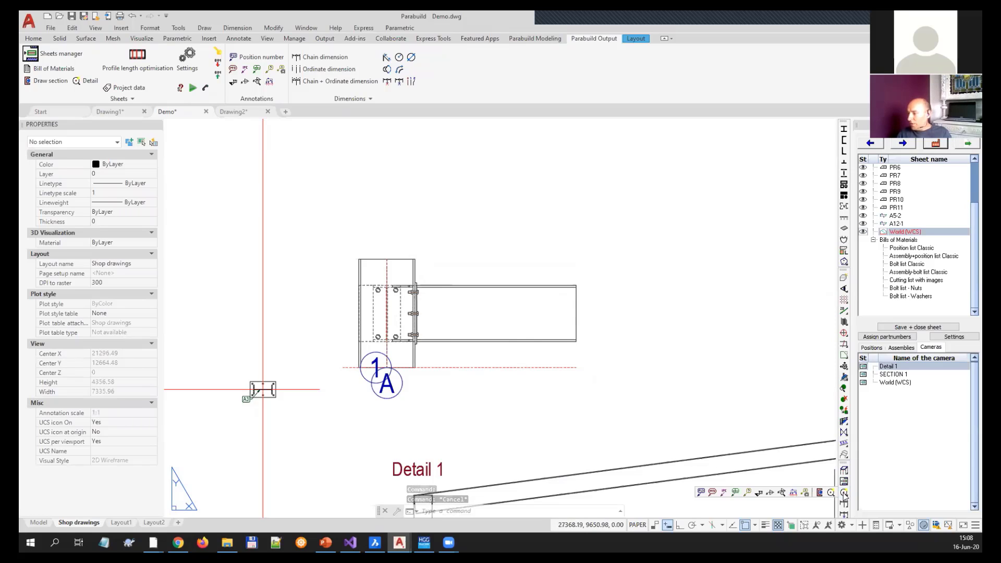
click(793, 492)
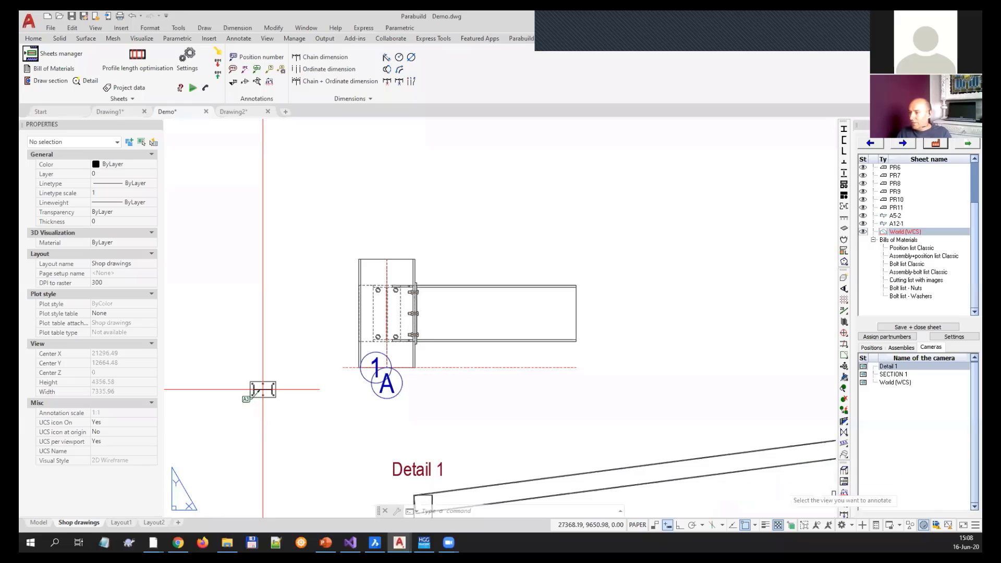
click(448, 342)
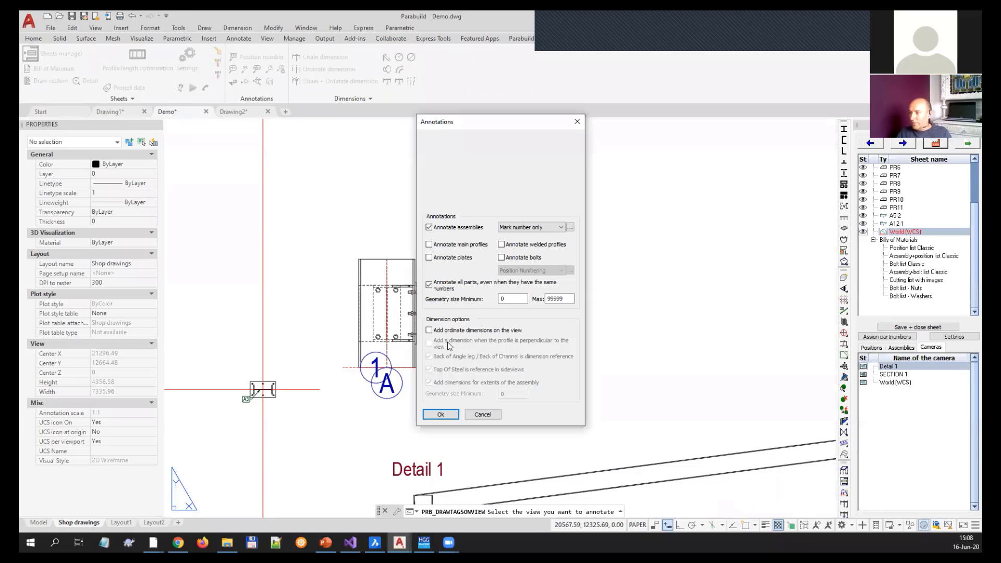
click(524, 245)
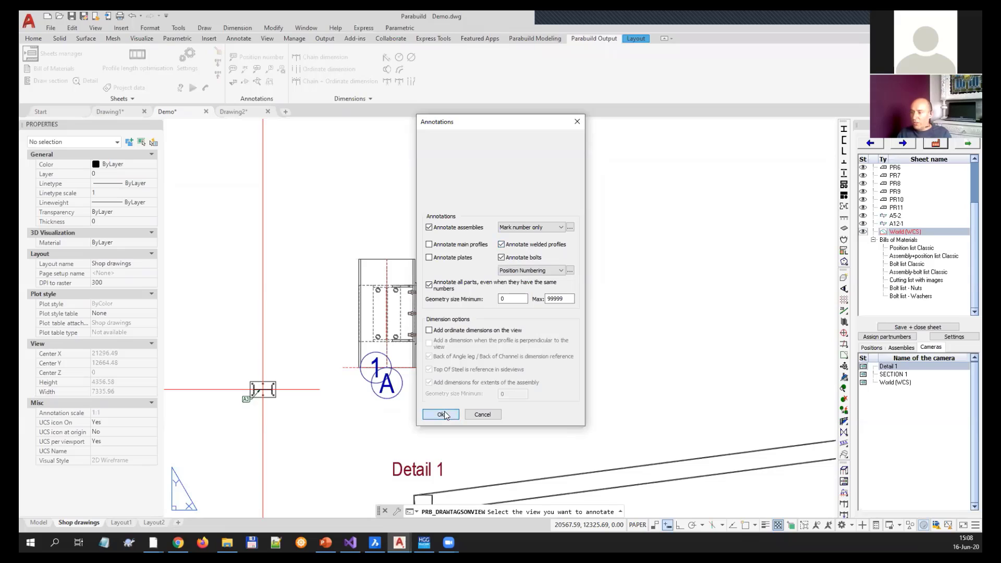
click(440, 414)
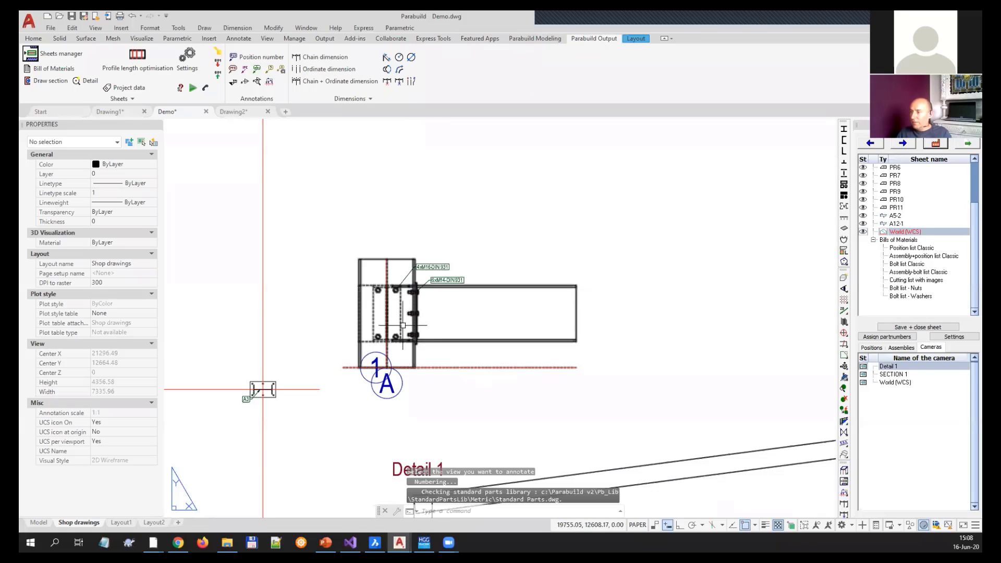
- Zoom to the SECTION 1 camera in the 3D model and bring the whole steel structure into view
scroll(427, 315, down, 4)
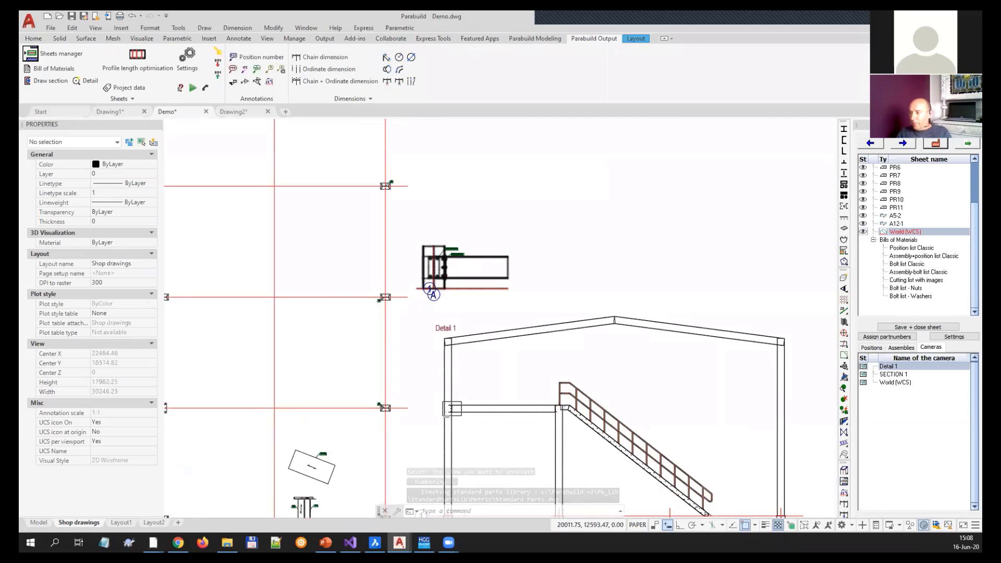
scroll(444, 271, down, 2)
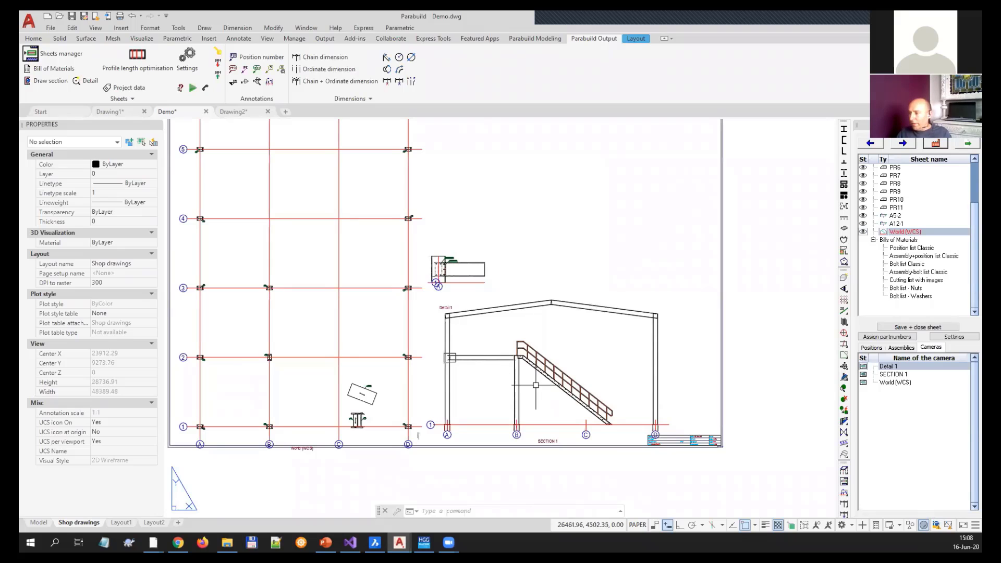
scroll(541, 386, up, 2)
scroll(542, 385, up, 2)
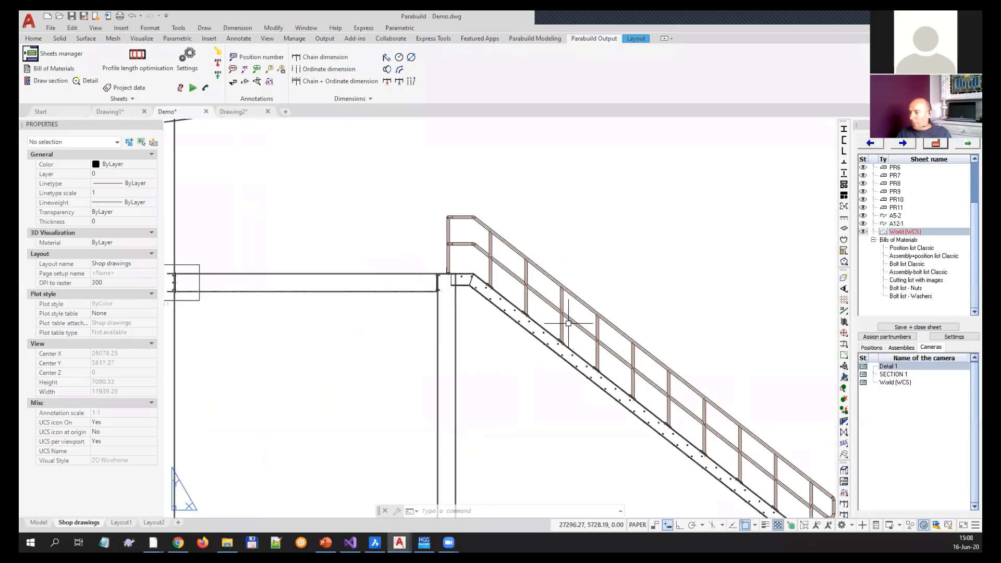
scroll(495, 281, down, 3)
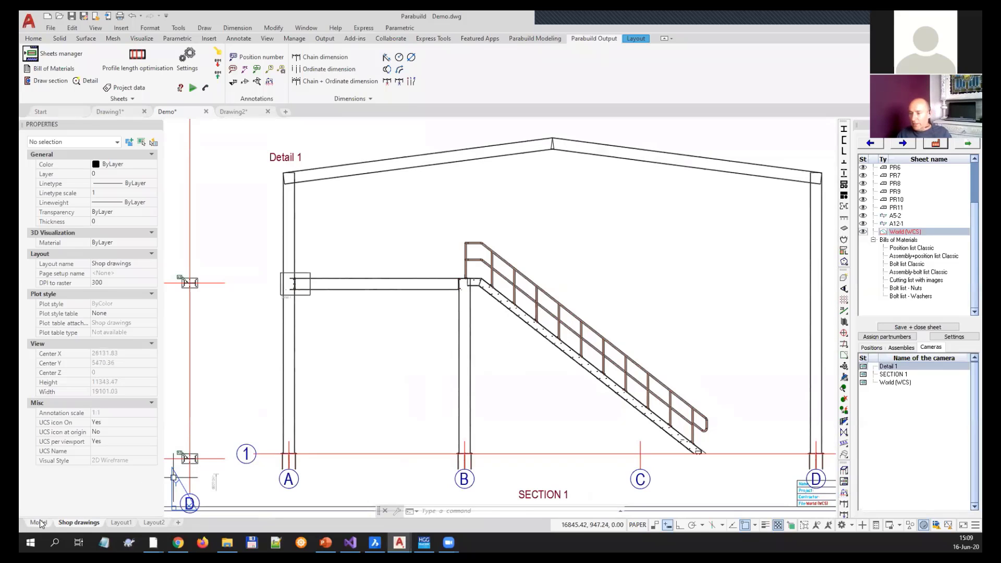
right_click(899, 375)
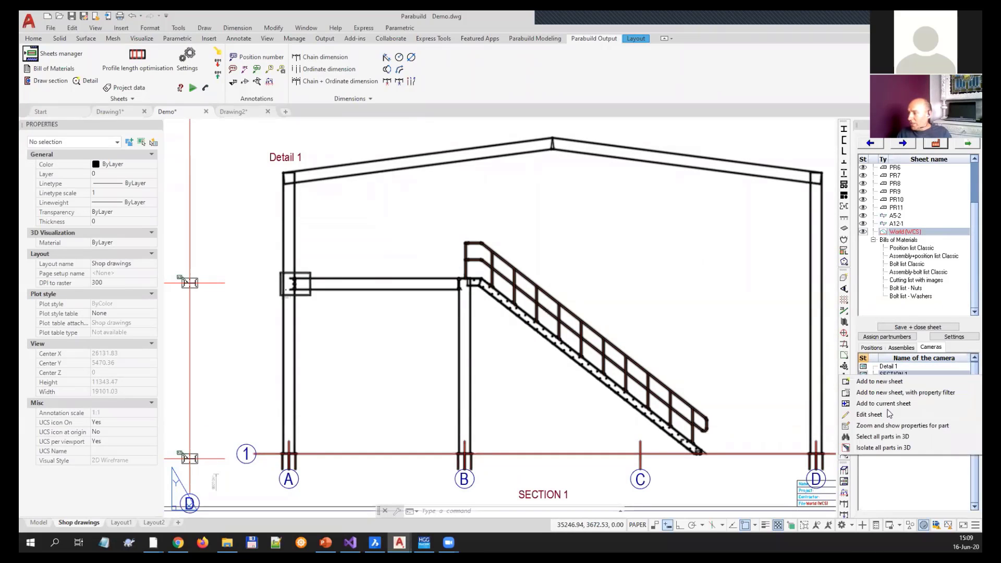
click(501, 315)
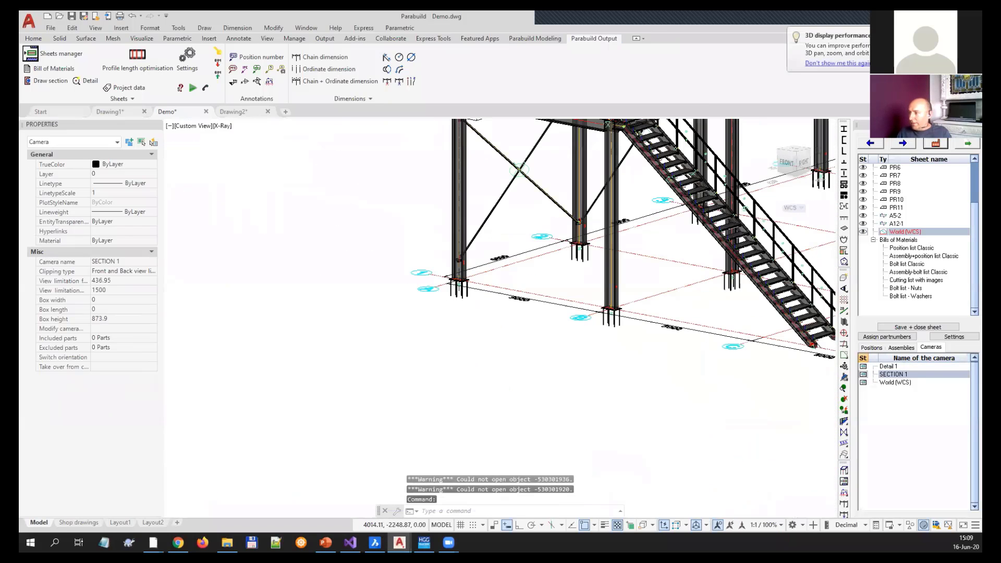
scroll(527, 319, down, 2)
middle_drag(527, 319, 586, 319)
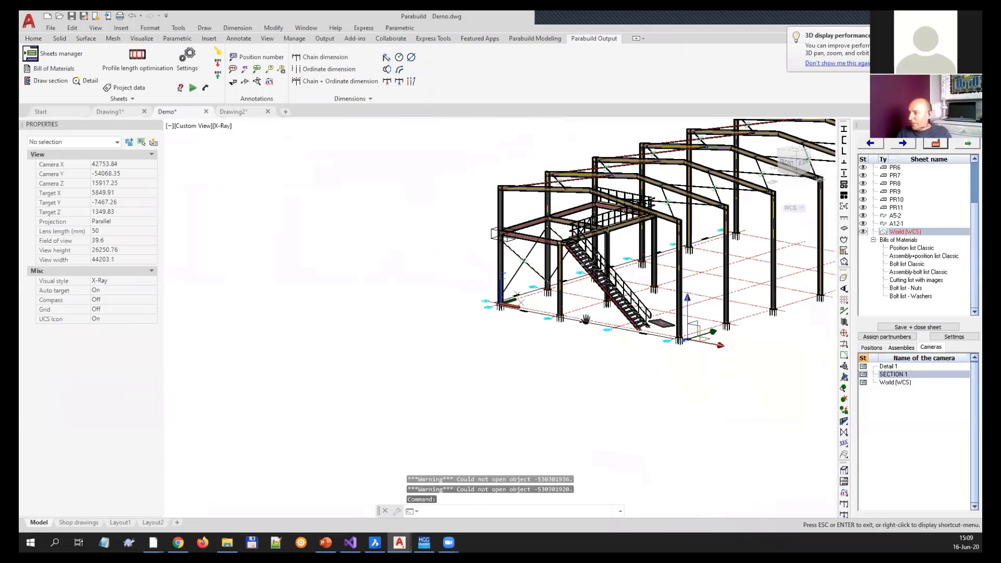
- Leave the orbit, turn on assembly selection and check it by selecting the stair railing, clearing the selection again
right_click(667, 323)
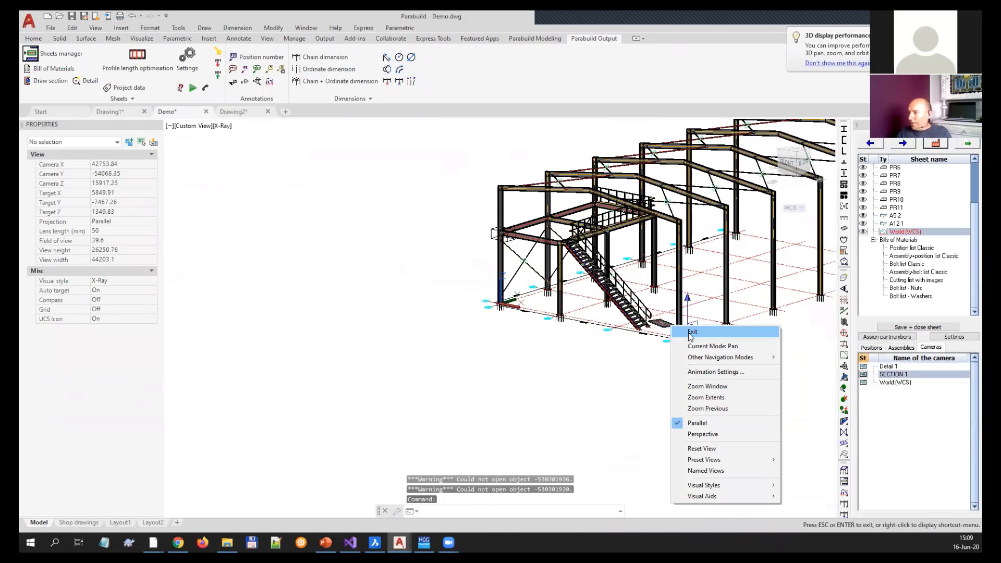
click(691, 330)
scroll(689, 333, up, 5)
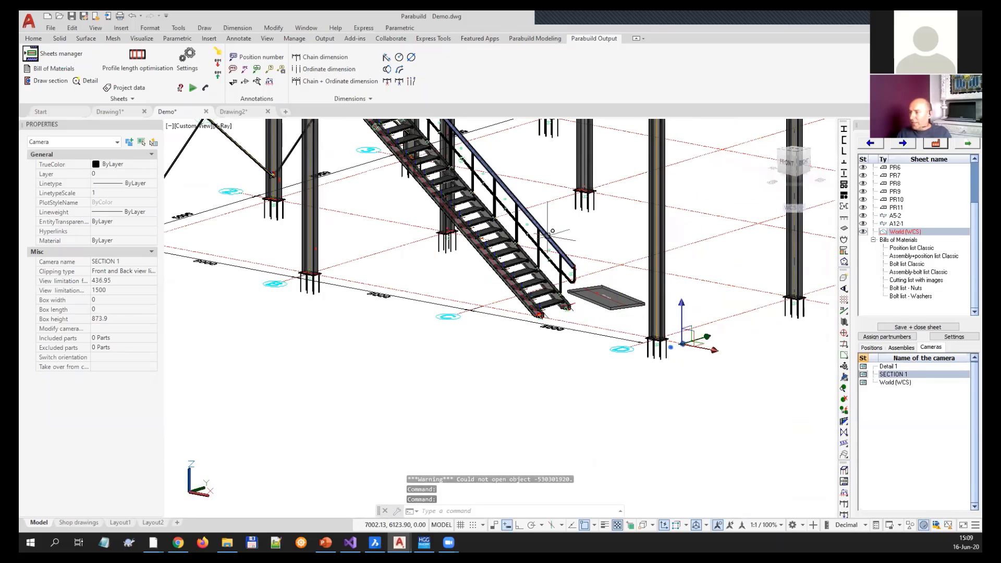
key(Escape)
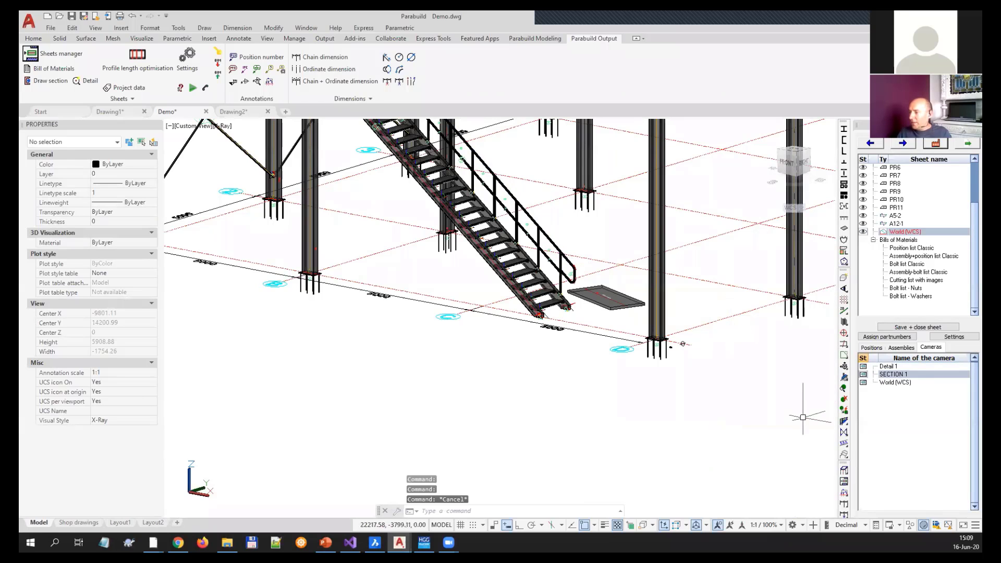
shift+middle_drag(766, 357, 758, 381)
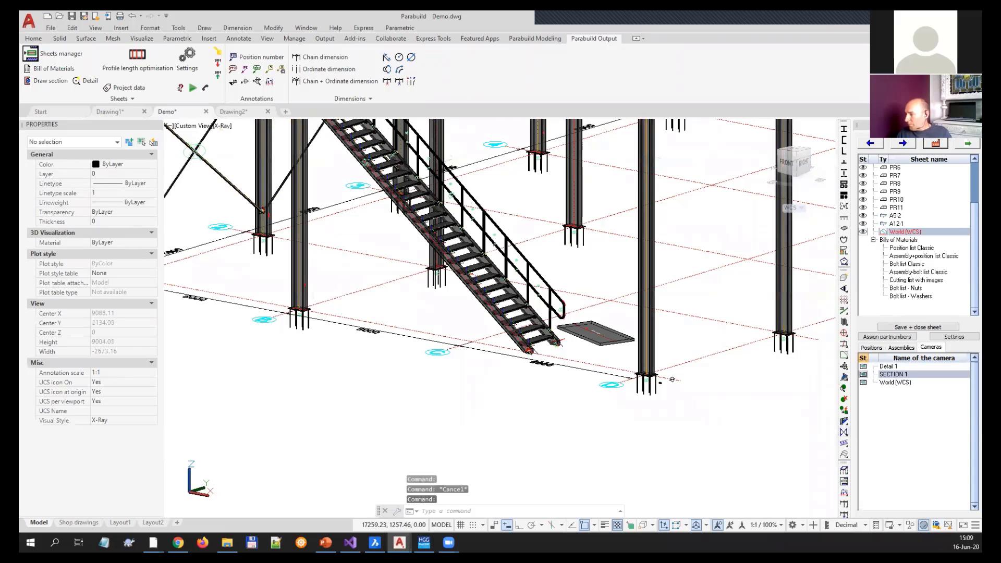
click(845, 471)
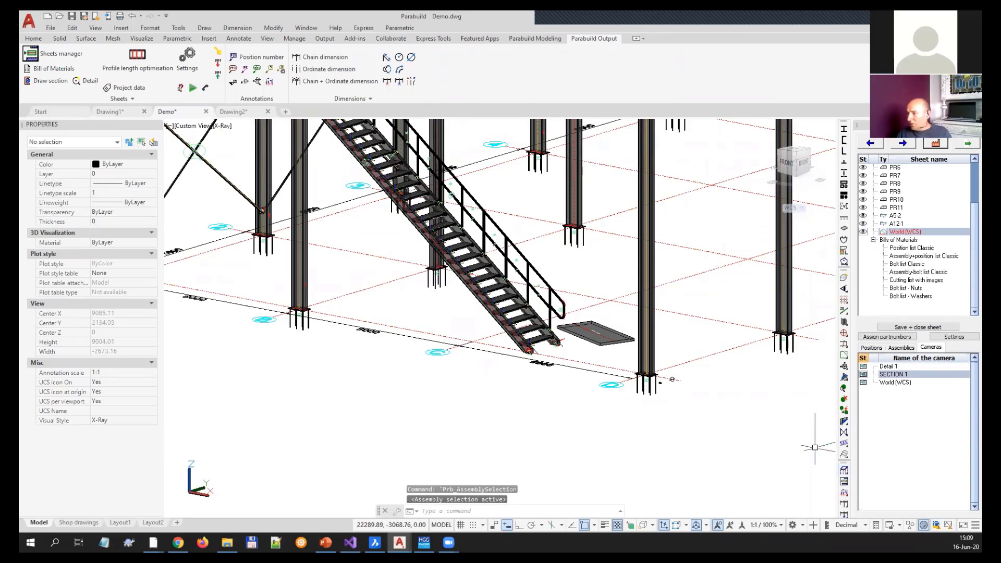
click(514, 243)
middle_drag(481, 192, 500, 290)
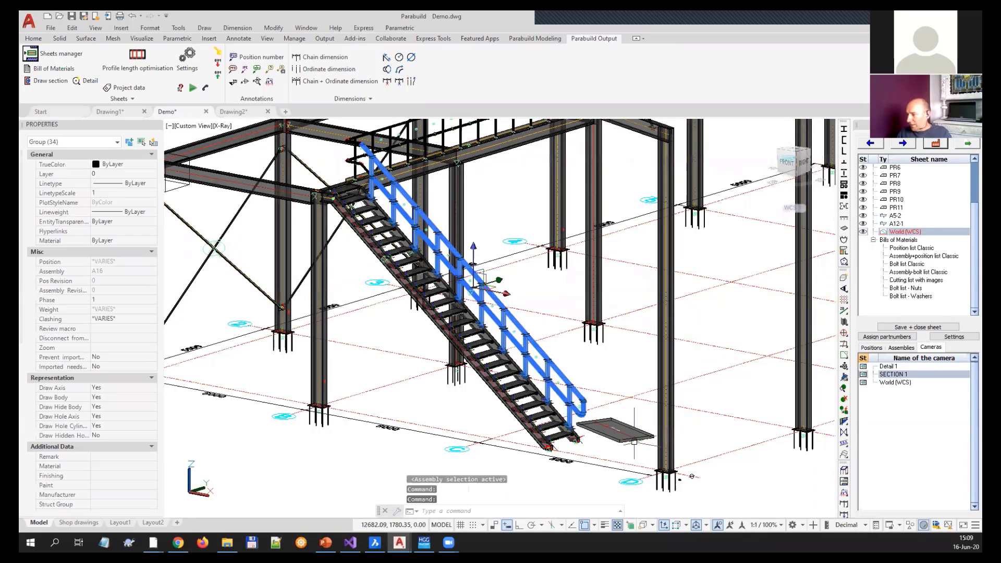
key(Escape)
- Add the stair railing assembly and the adjacent platform railing assembly to the included parts of the SECTION 1 camera
click(691, 475)
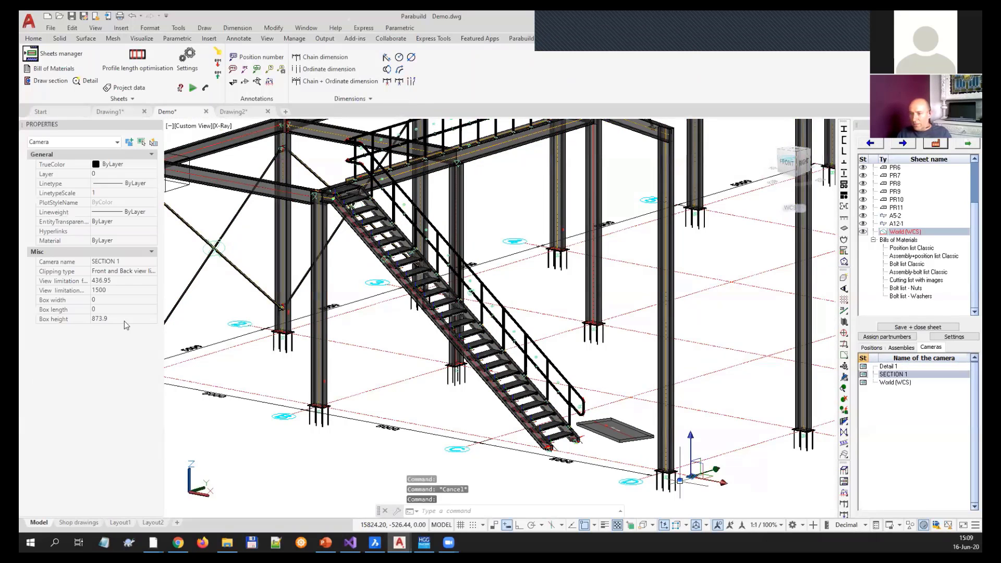
click(58, 339)
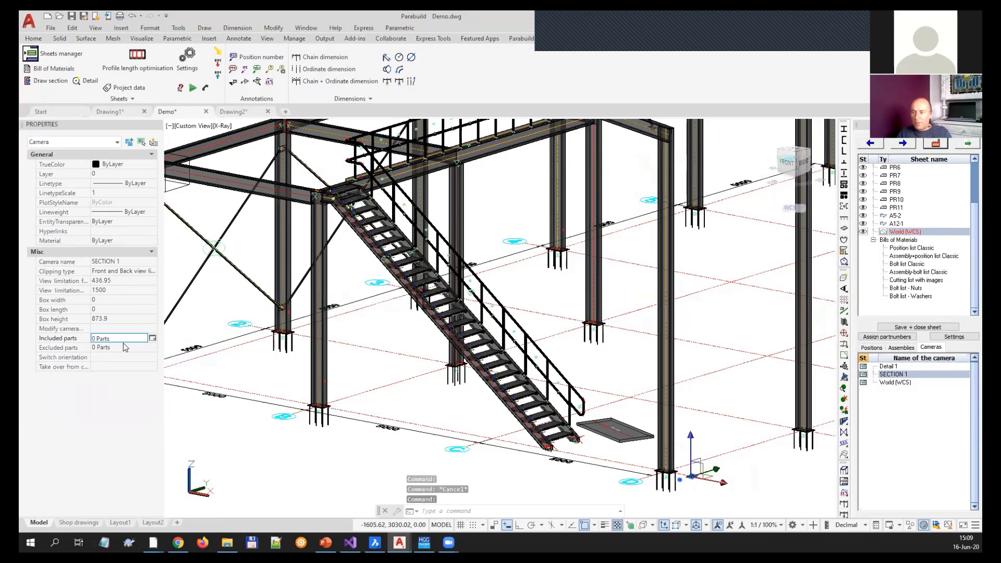
click(153, 339)
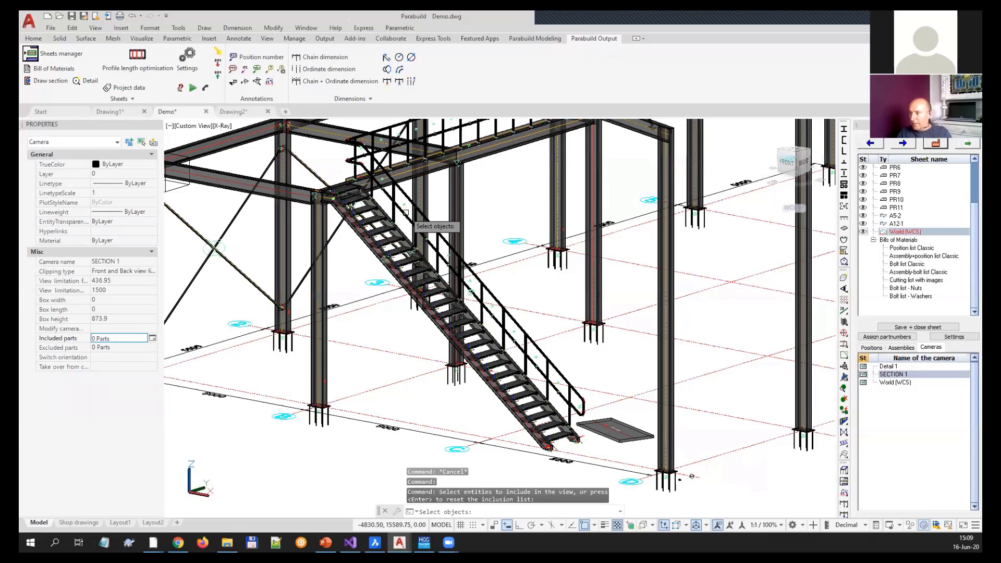
click(371, 184)
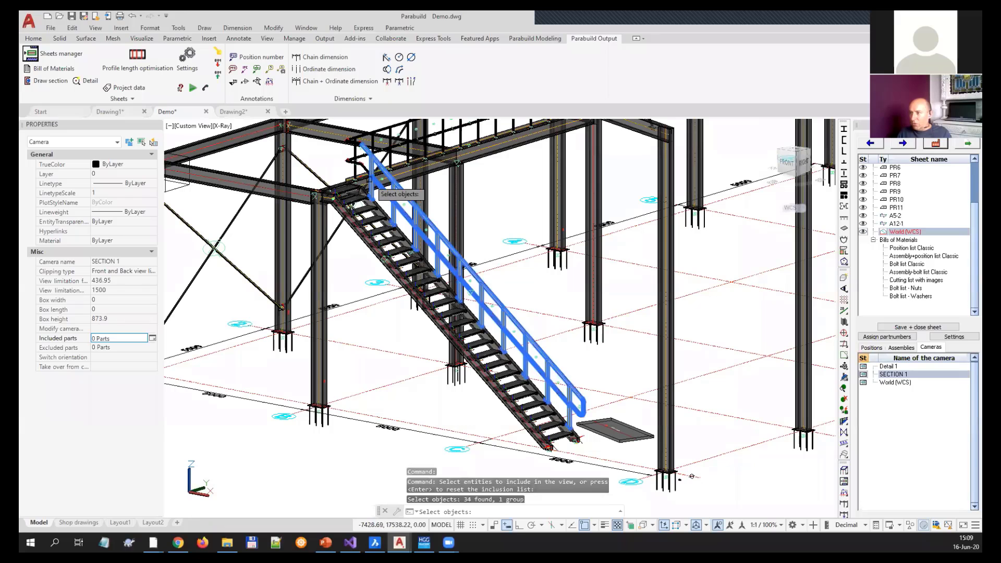
click(383, 146)
key(Return)
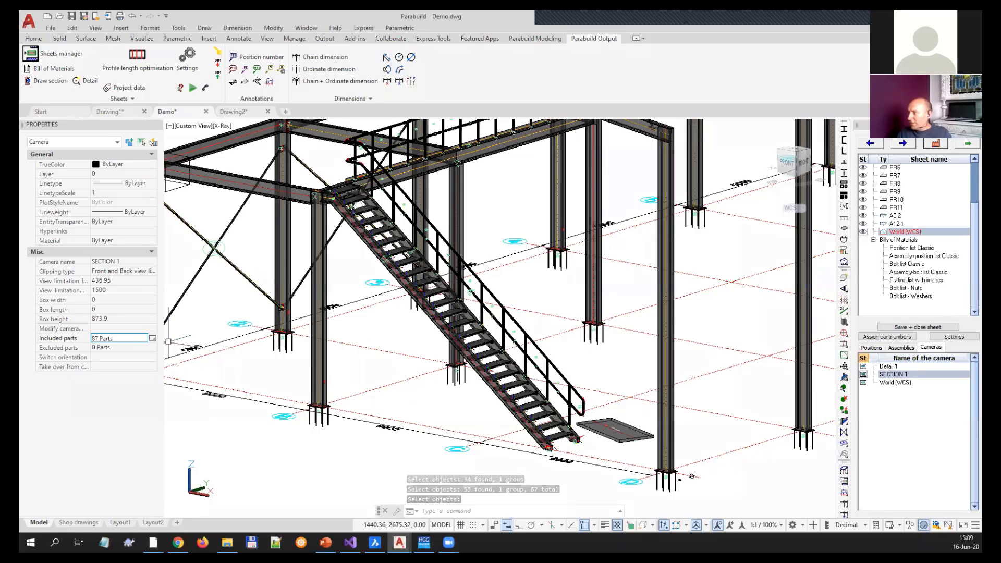
- Reopen the World (WCS) sheet, refresh the SECTION 1 view and clear the selection
double_click(897, 233)
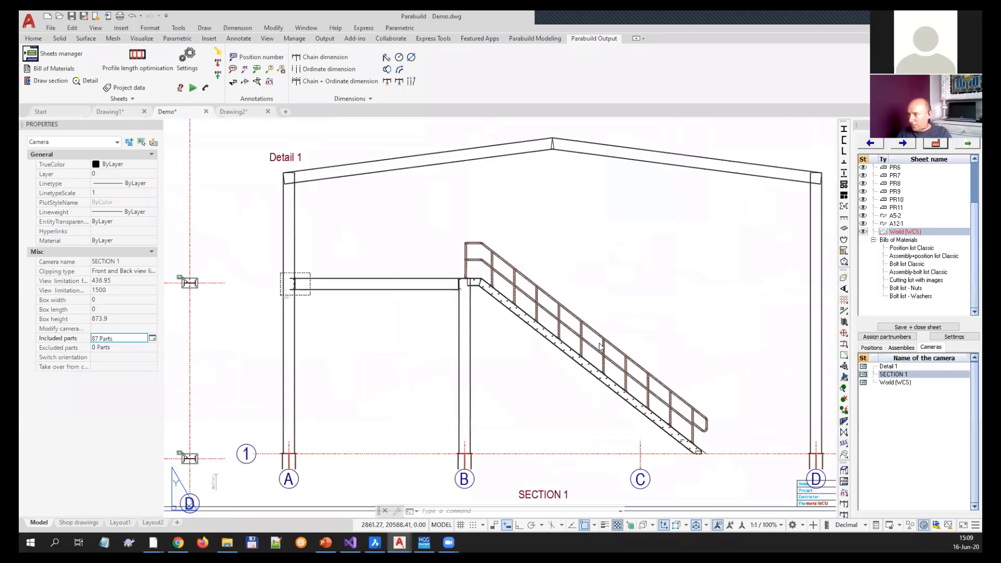
click(594, 372)
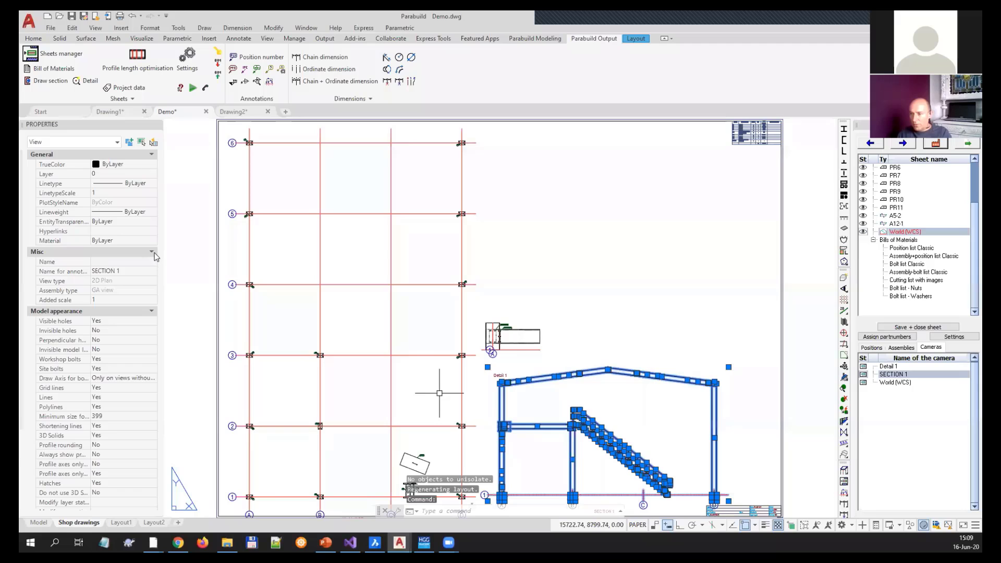
click(153, 252)
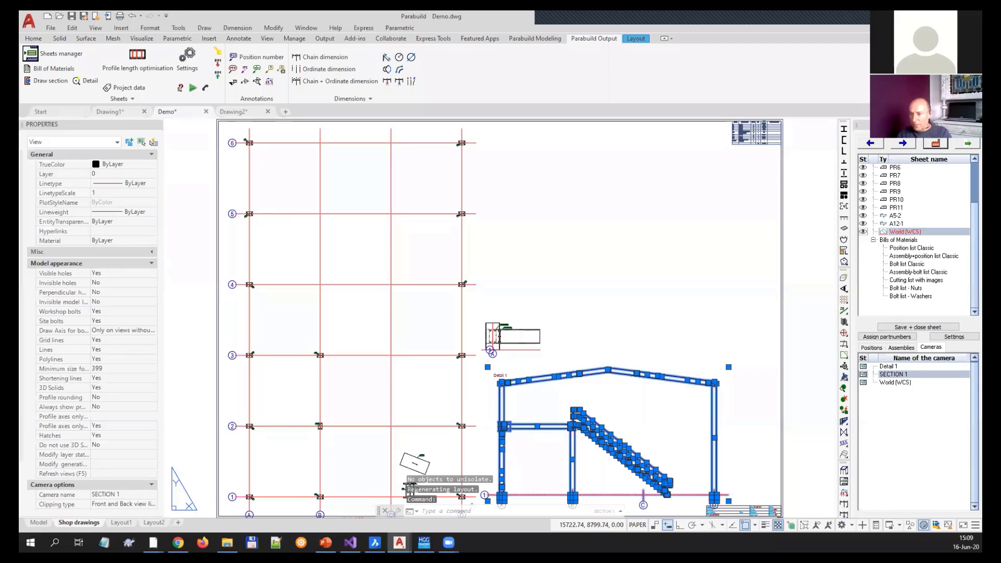
click(134, 475)
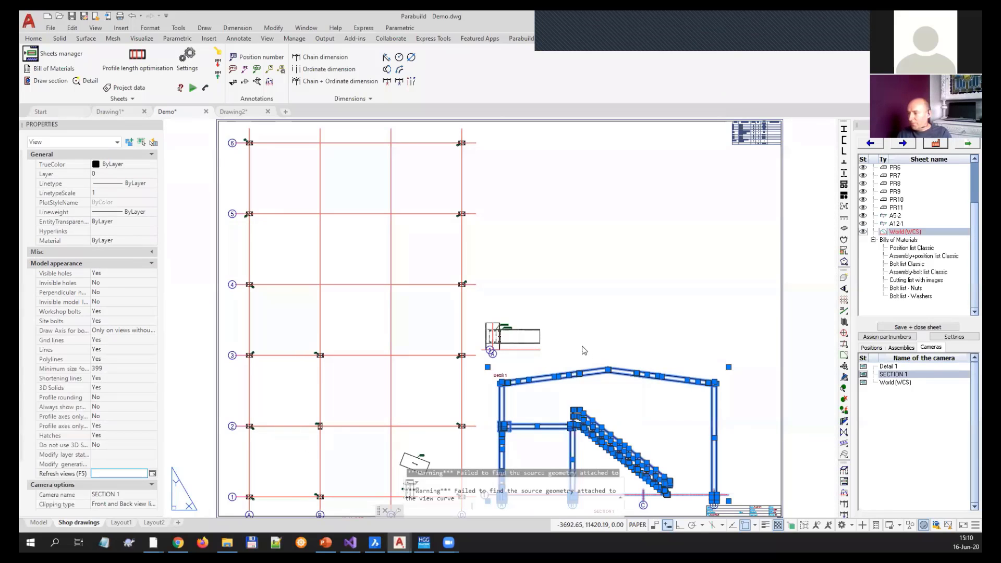
middle_drag(620, 354, 596, 261)
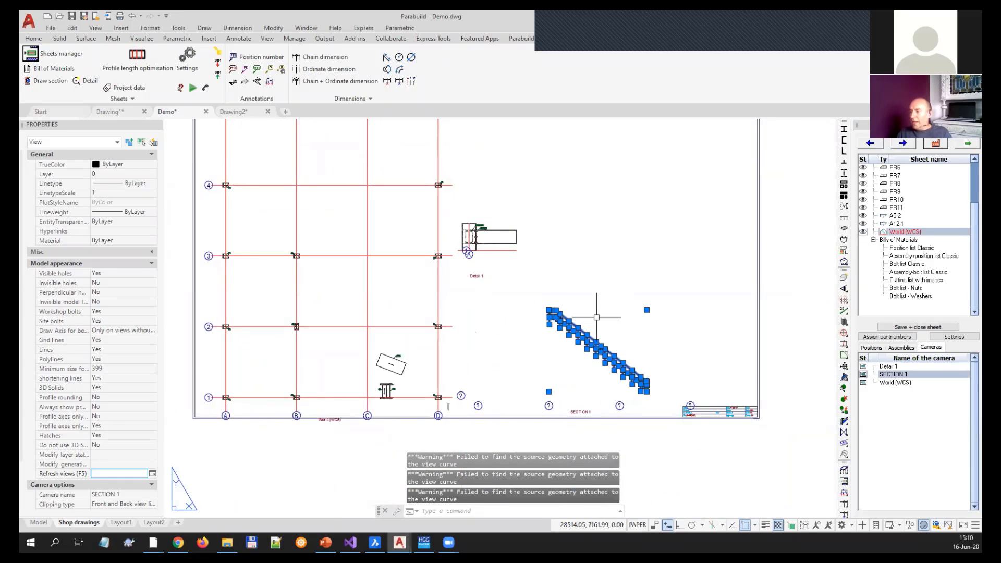
key(Escape)
- Examine the stair railing in the refreshed SECTION 1 view up close, returning to the whole sheet
middle_drag(579, 297, 574, 386)
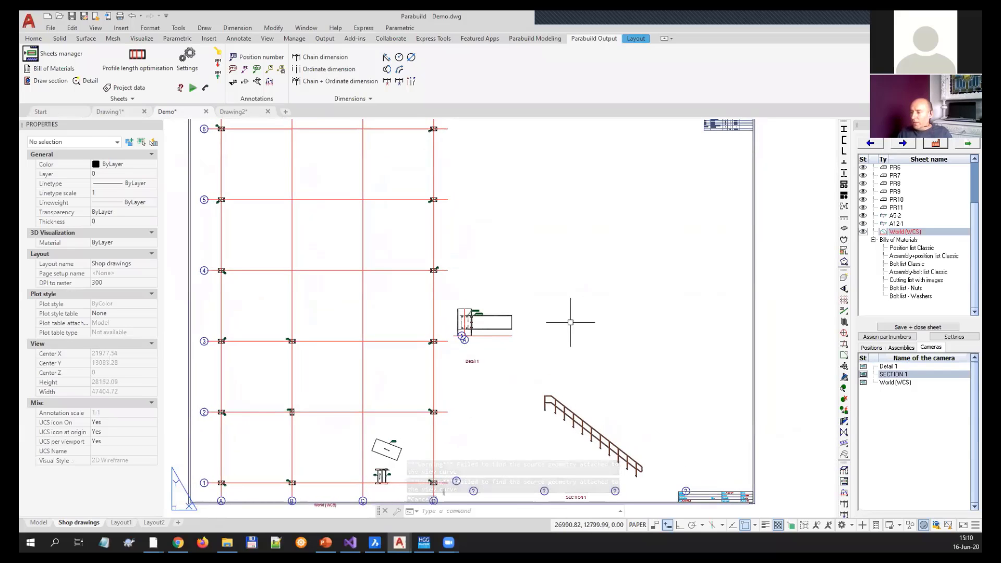
mouse_move(571, 322)
middle_down()
mouse_move(560, 307)
mouse_move(551, 323)
middle_up()
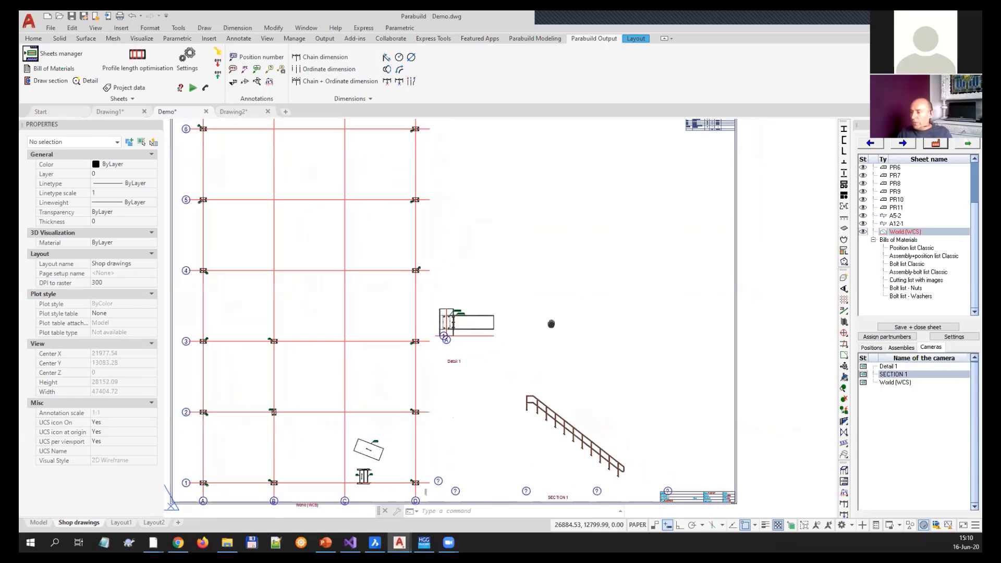
scroll(577, 452, up, 4)
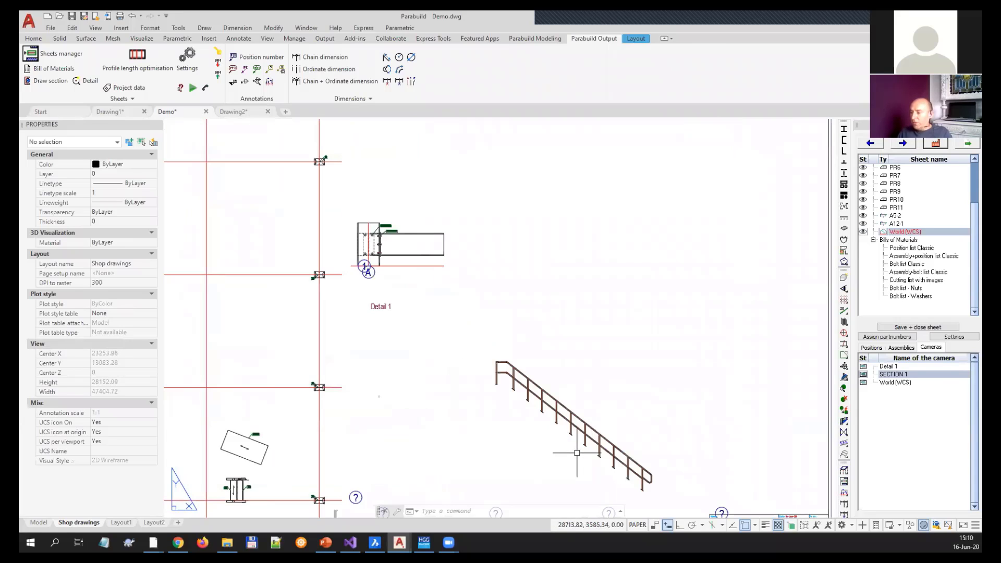
scroll(576, 450, up, 2)
middle_drag(574, 447, 516, 398)
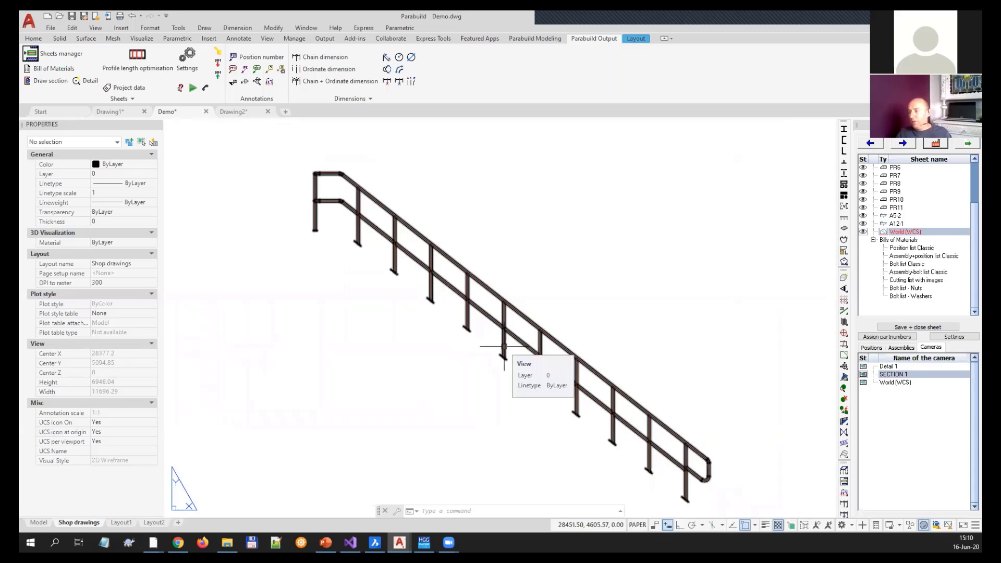
scroll(509, 378, down, 8)
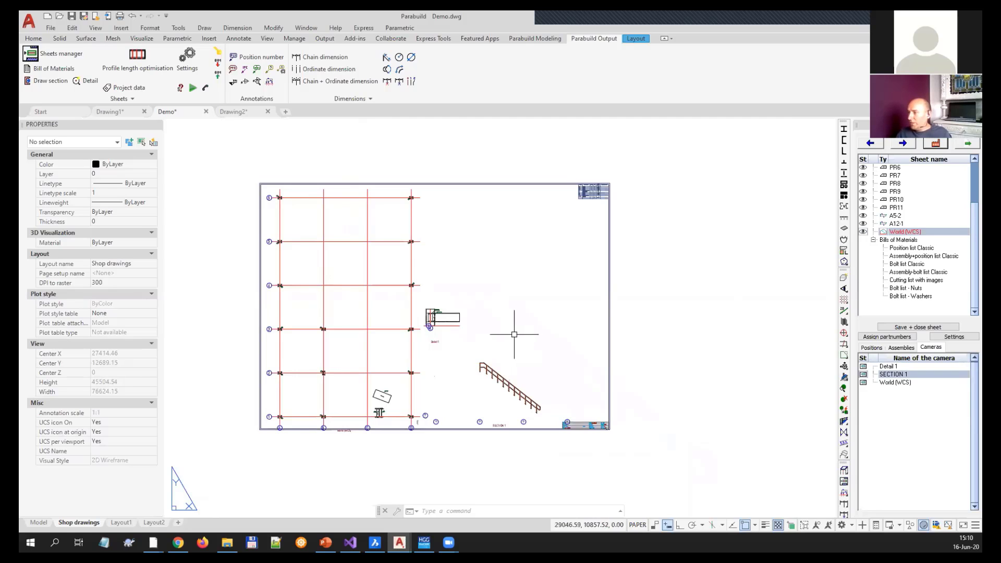
- Add a new plan view from View Current view to the current sheet, placing it above the Detail 1 view
click(937, 144)
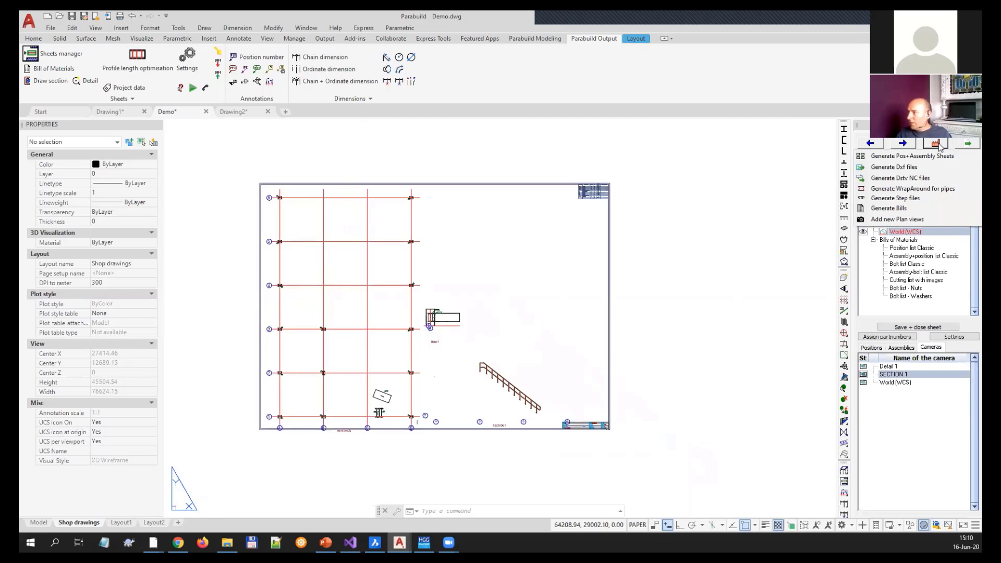
click(893, 220)
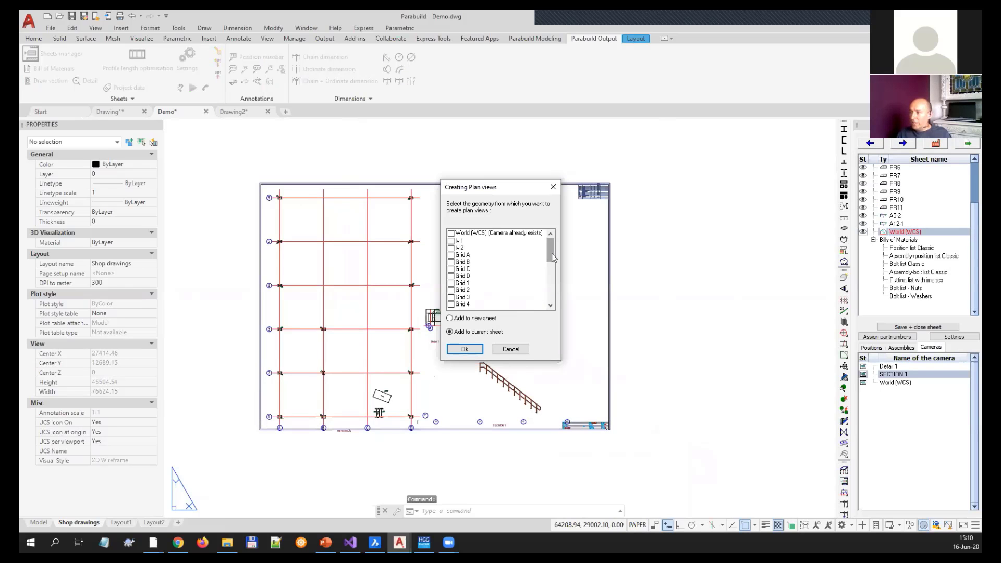
drag(551, 253, 550, 291)
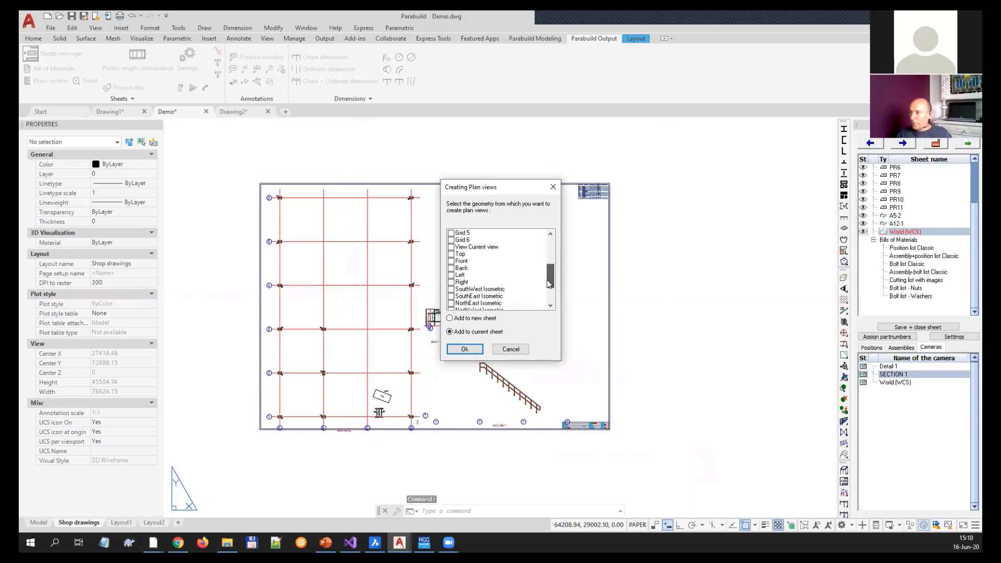
click(486, 248)
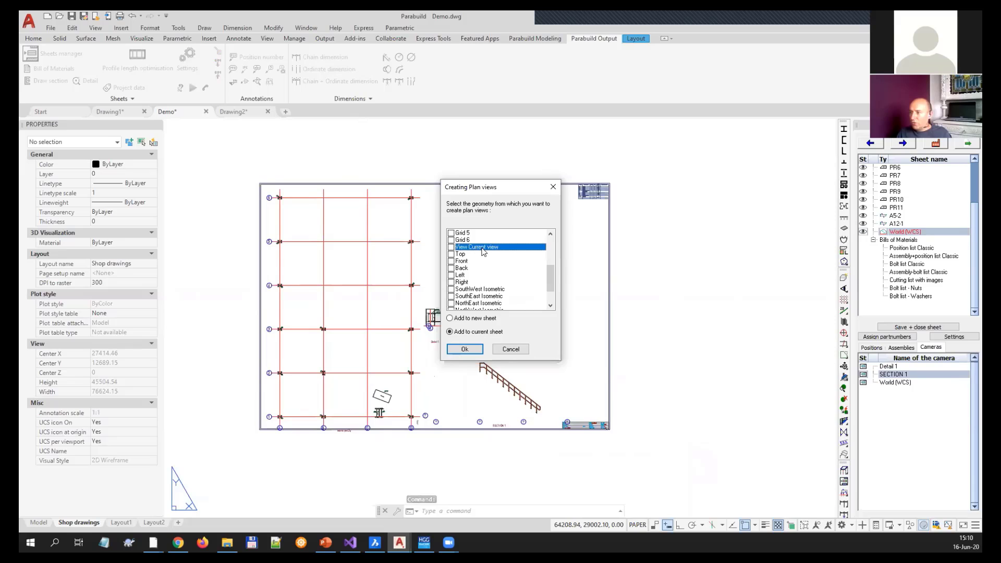
click(452, 247)
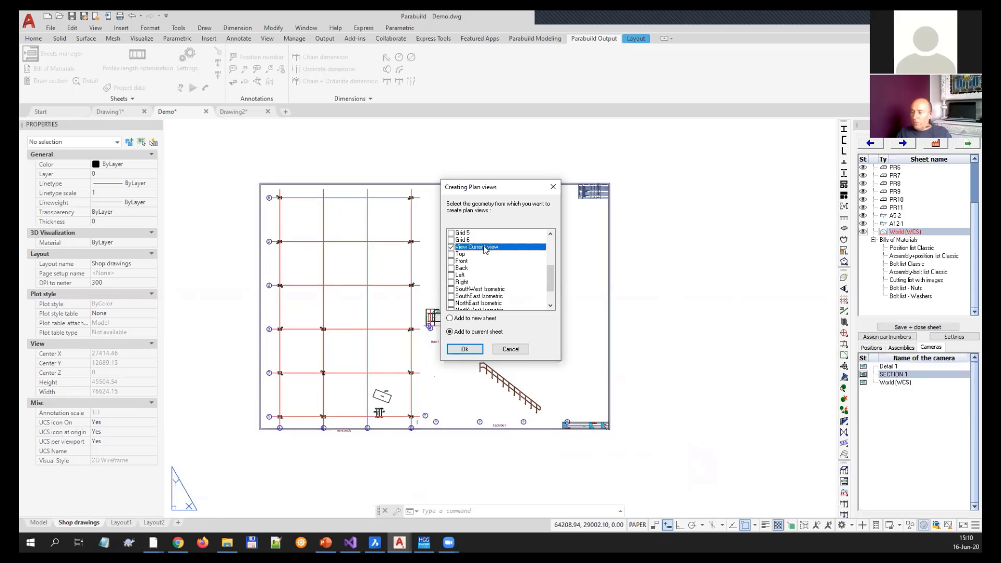
click(464, 349)
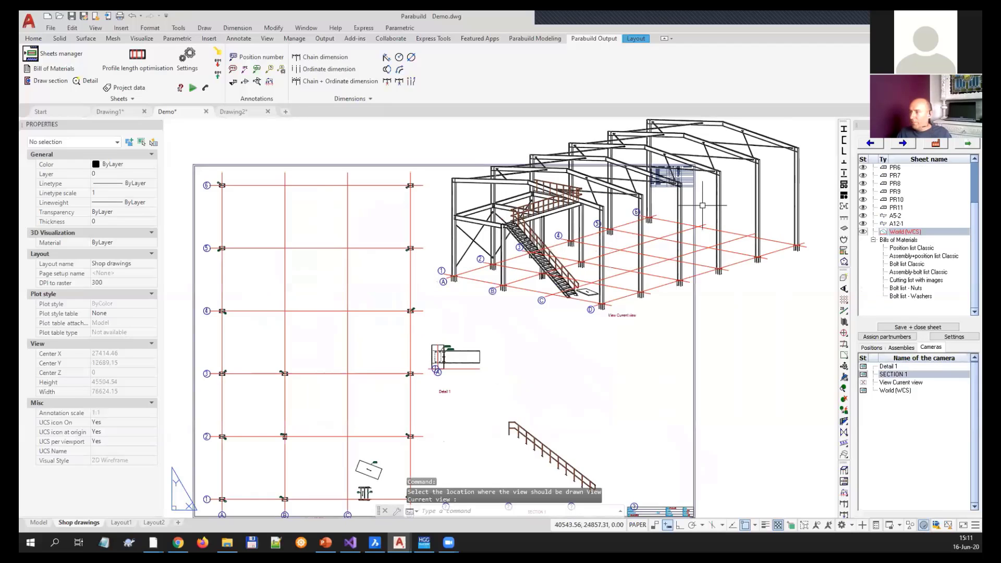
- Change the World (WCS) sheet scale to 1:50 so the sheet accommodates the new 3D view
middle_drag(702, 206, 636, 266)
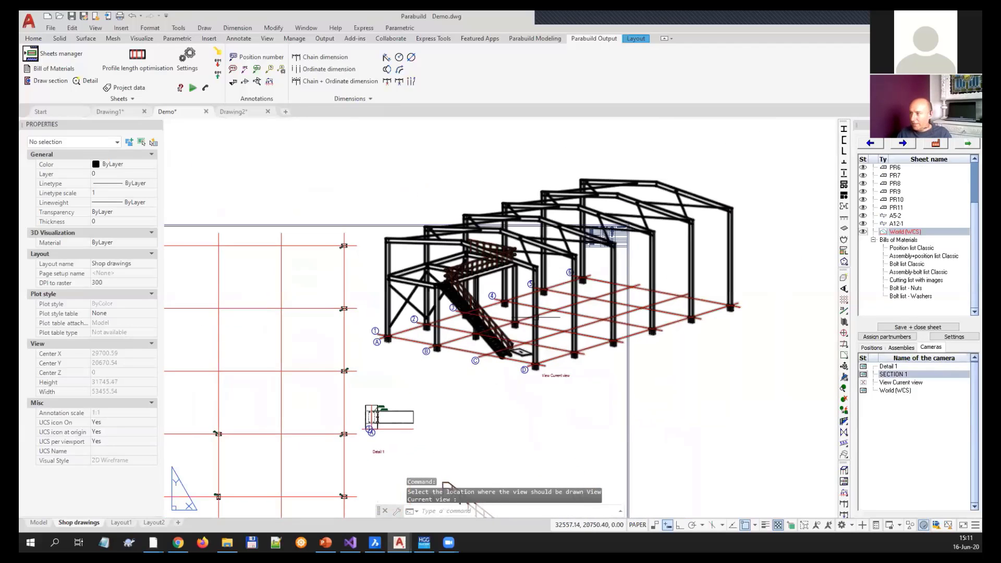
scroll(536, 317, down, 2)
middle_drag(622, 300, 605, 273)
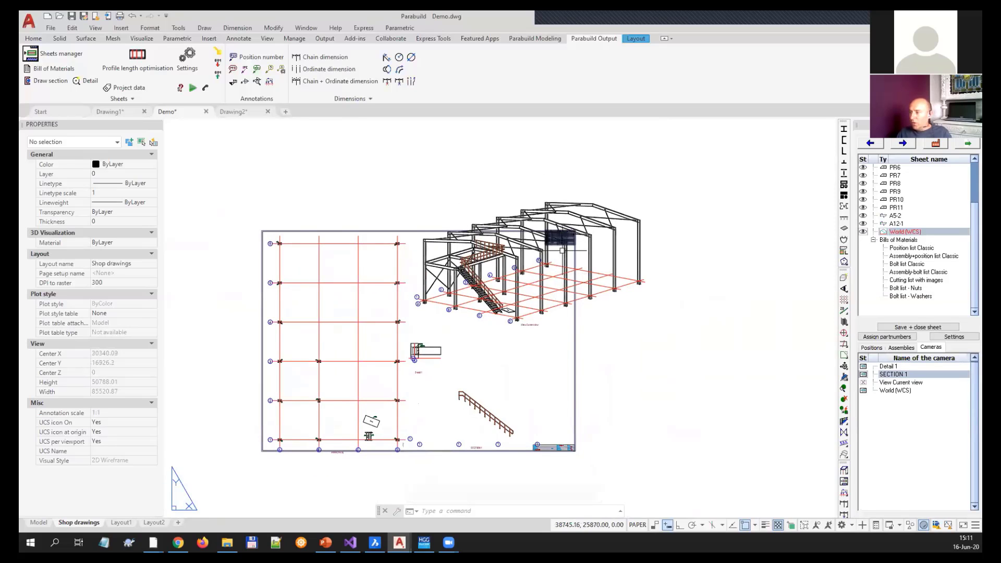
scroll(542, 261, up, 2)
scroll(542, 260, down, 2)
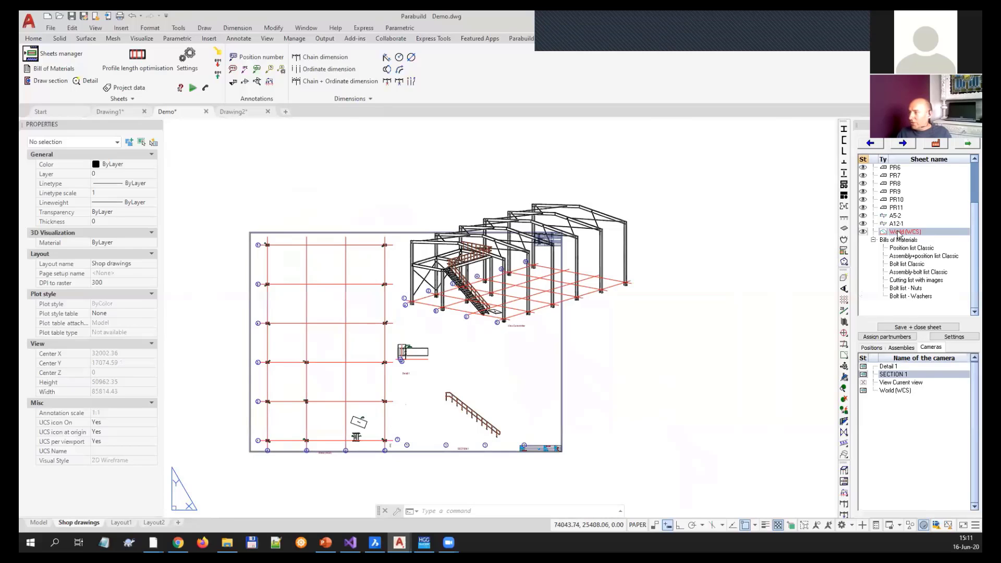
right_click(883, 232)
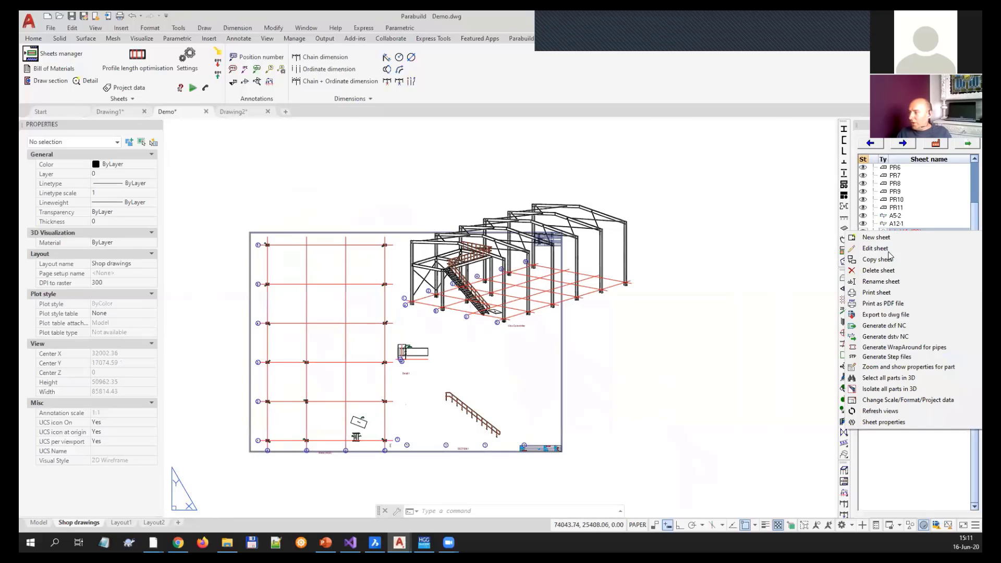
click(891, 399)
double_click(548, 168)
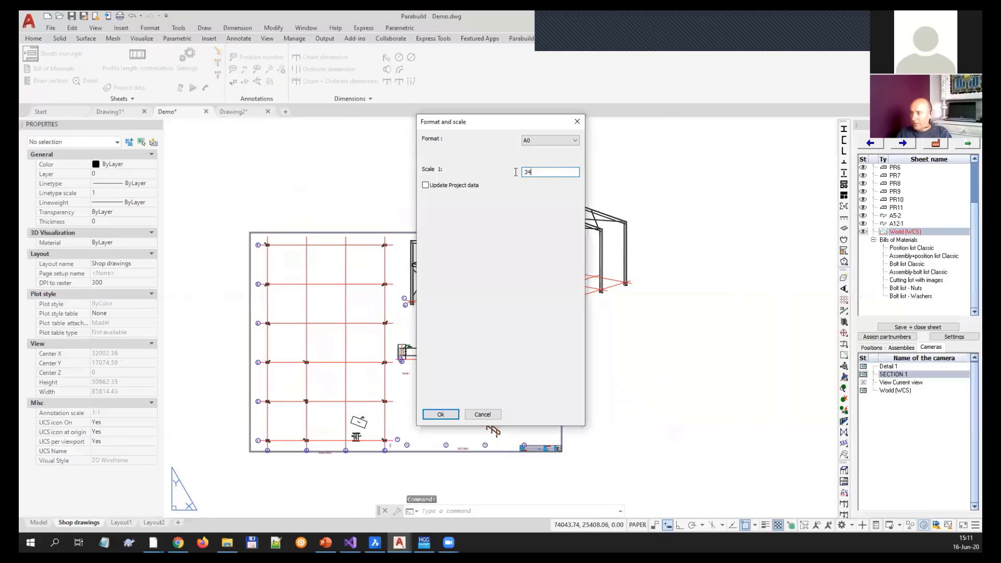
text(50)
click(452, 415)
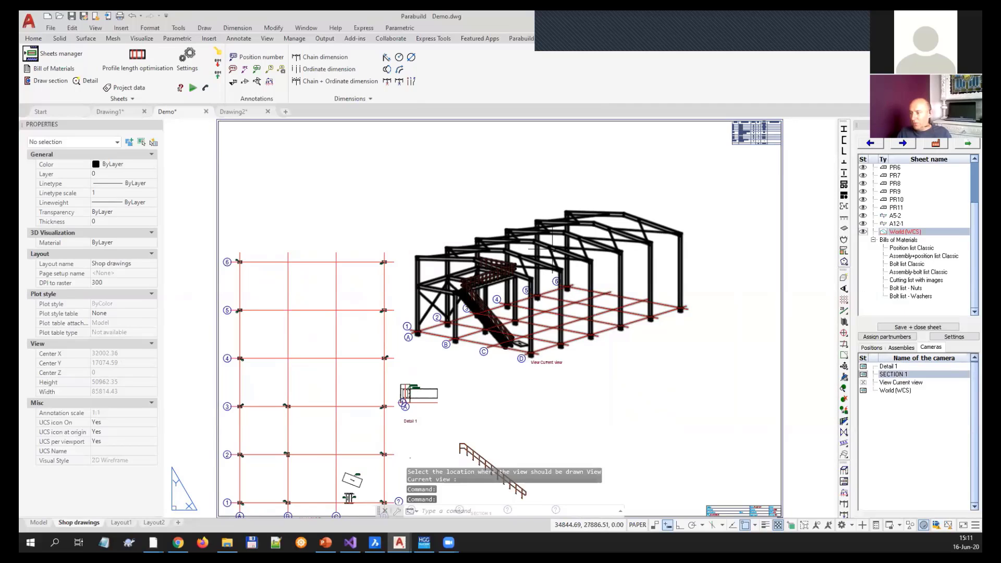
- Turn off layer 0 in the layer states of the 3D View Current view and refresh the view
click(503, 306)
middle_drag(503, 308, 530, 295)
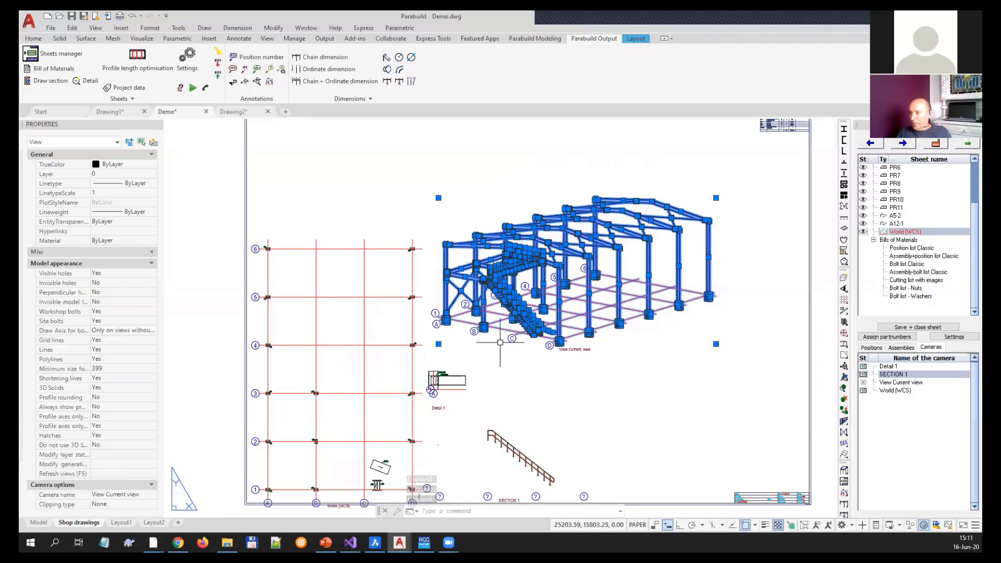
click(68, 455)
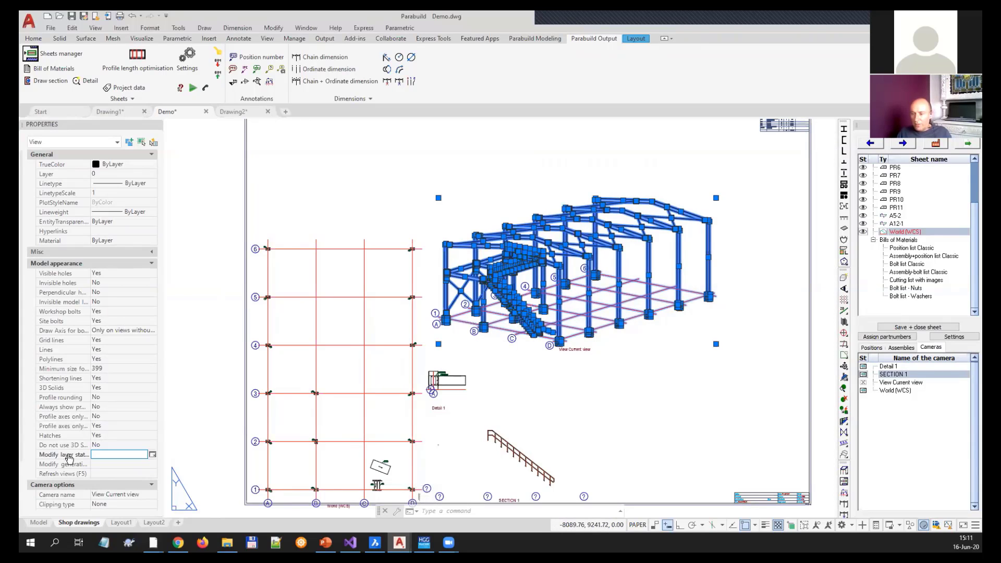
click(152, 455)
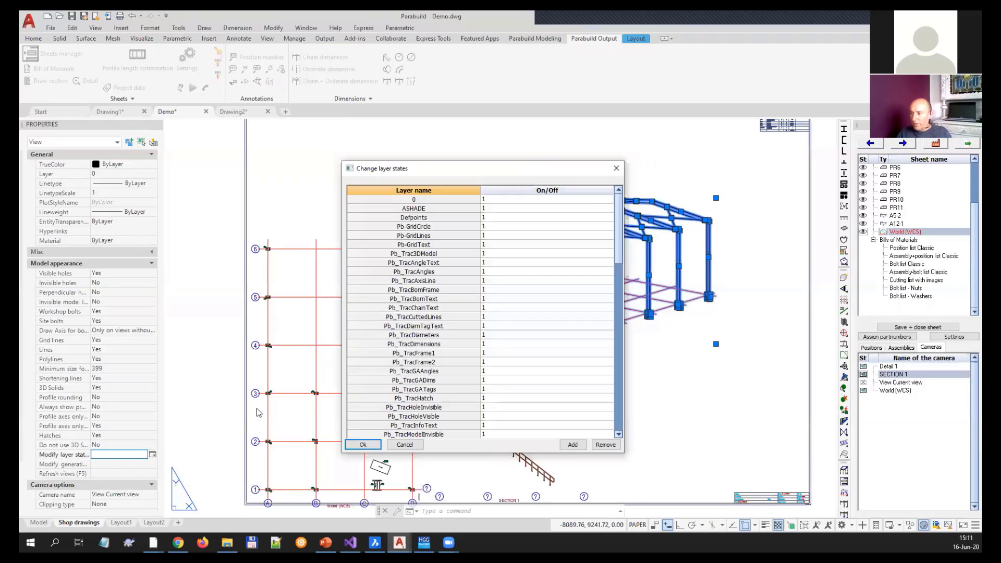
double_click(499, 199)
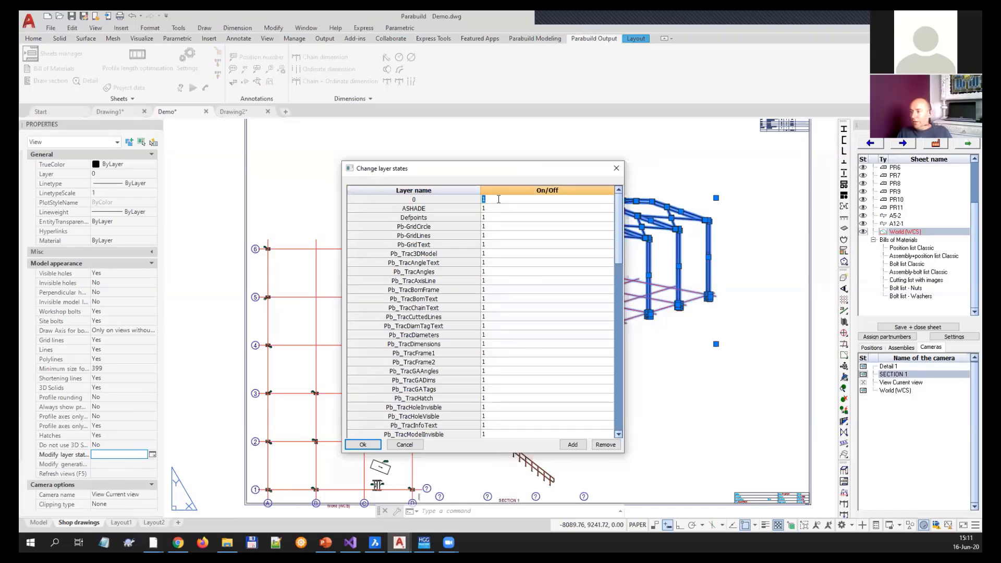
text(0)
click(363, 445)
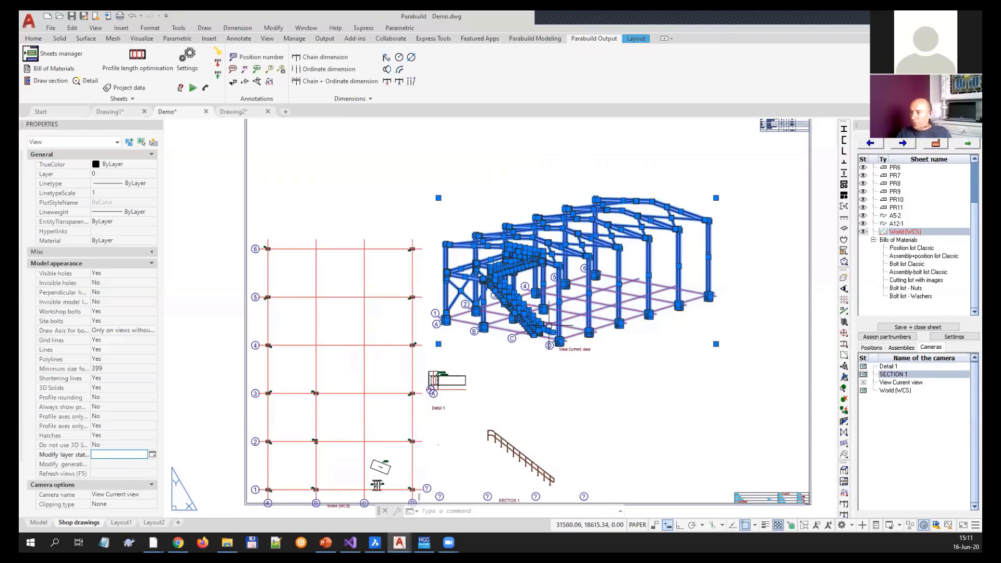
click(130, 474)
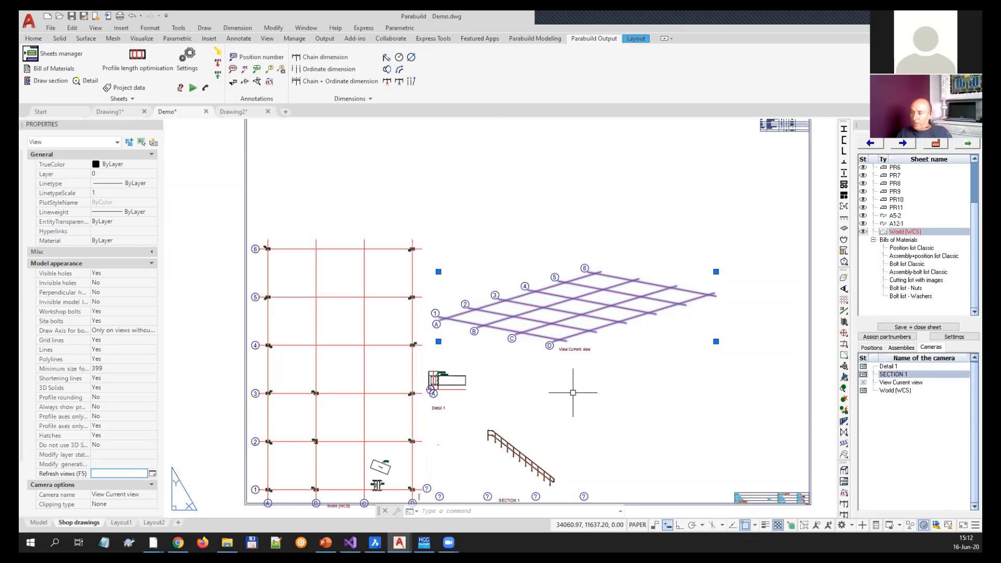
scroll(542, 417, up, 4)
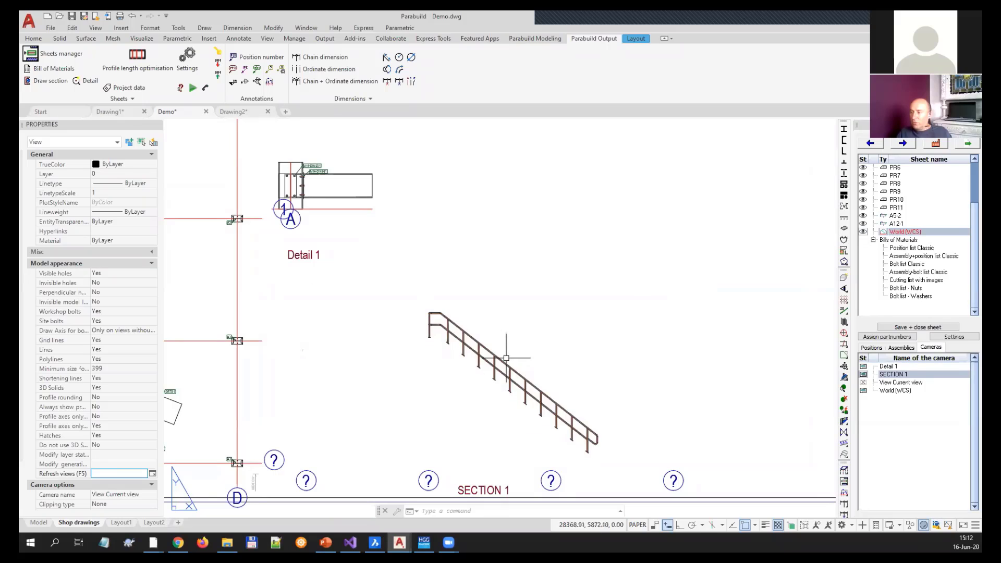
scroll(490, 386, down, 4)
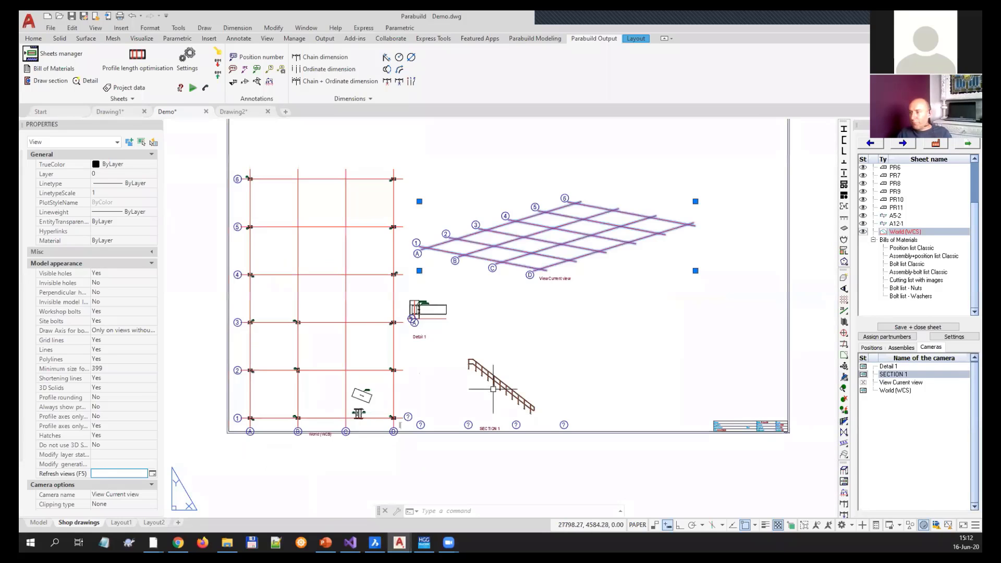
middle_drag(541, 287, 559, 317)
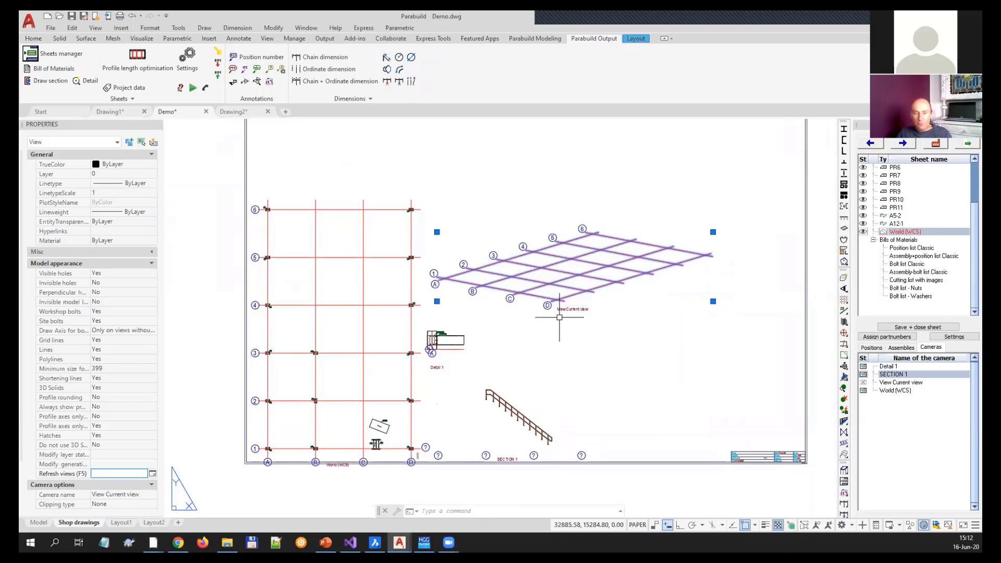
click(153, 543)
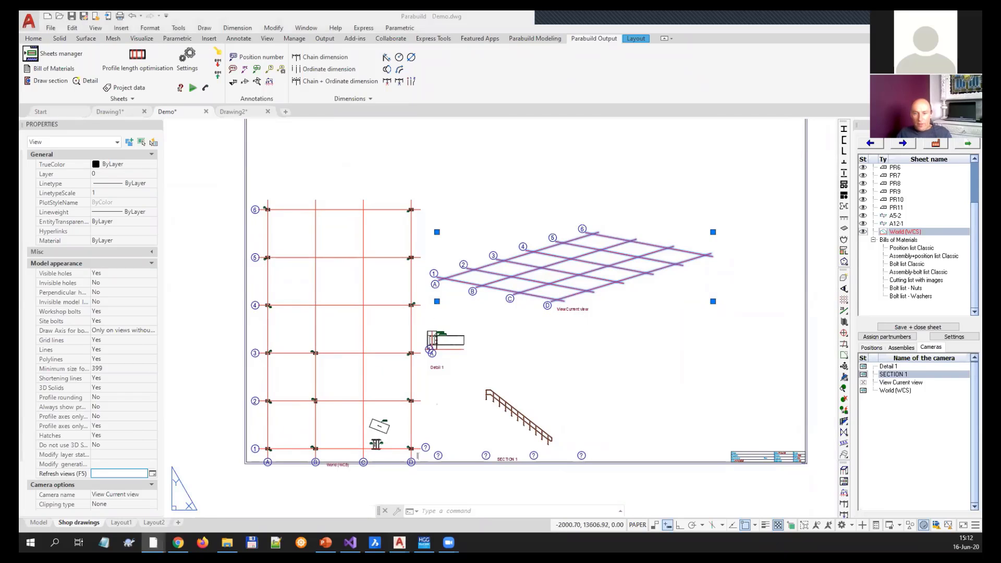
click(236, 360)
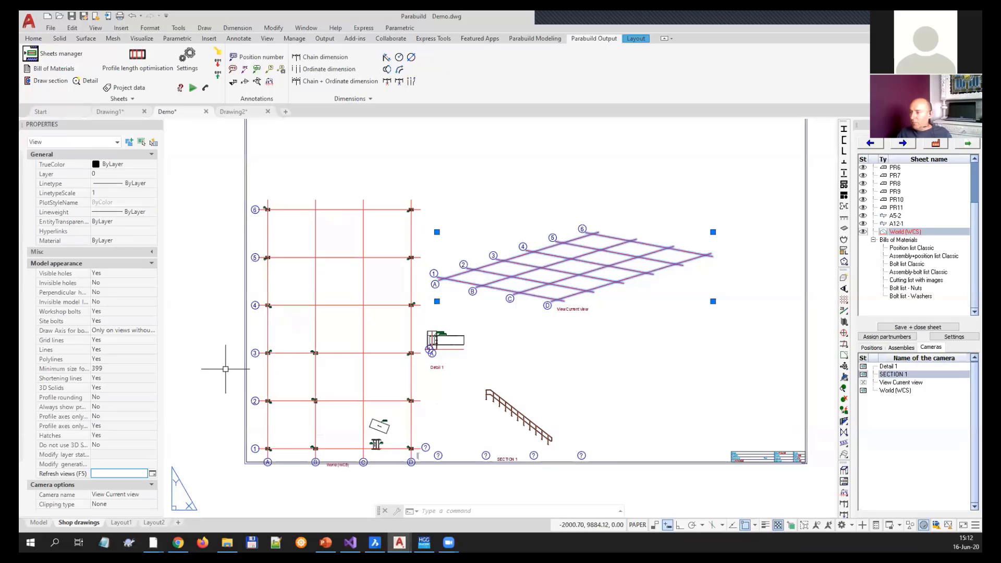
key(Escape)
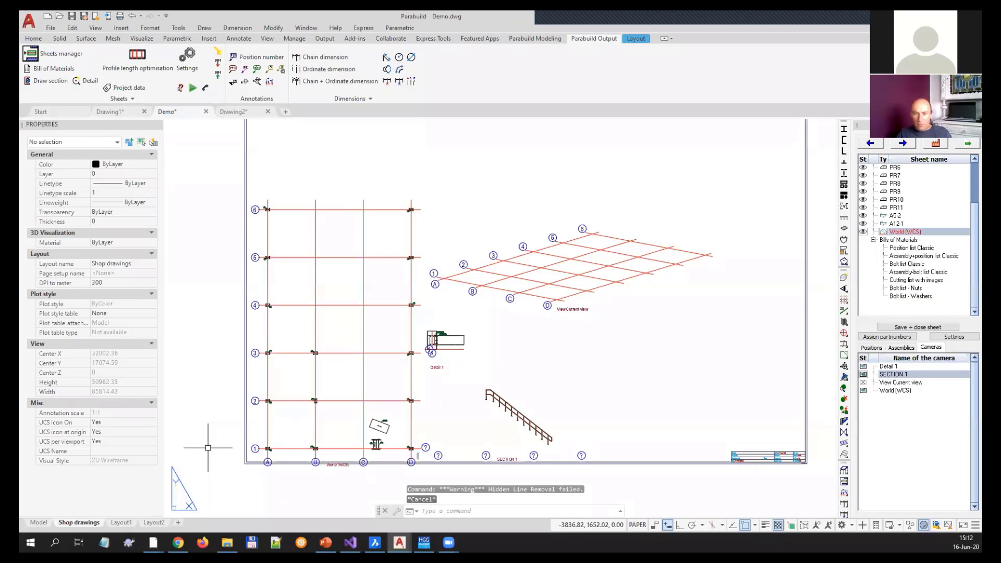
key(alt+Tab)
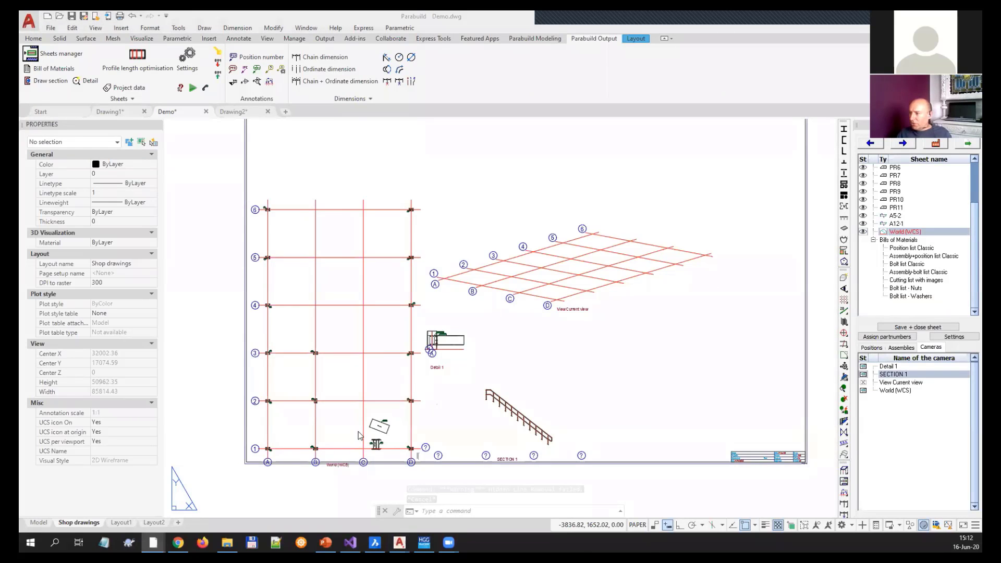
key(alt+Tab)
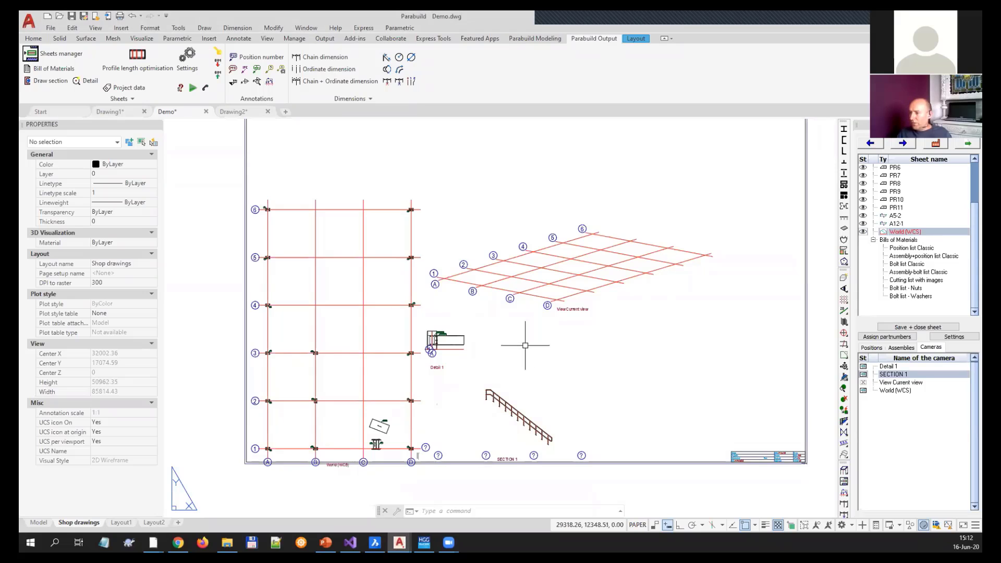
middle_drag(487, 237, 461, 298)
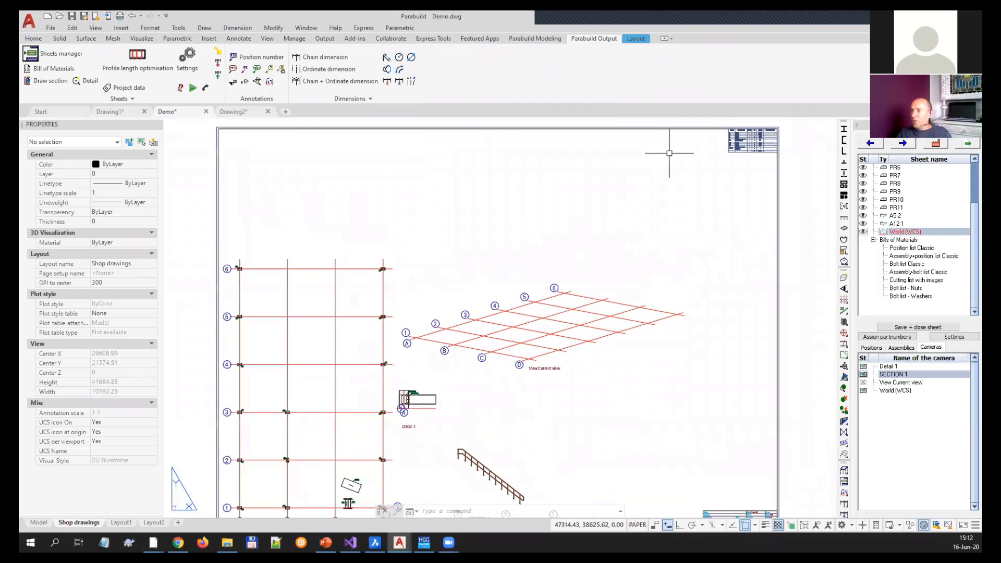
- Review the Parabuild export formats and the settings for AutoCAD 3D-Solids drawing (Acis), closing the export dialog without exporting
click(218, 66)
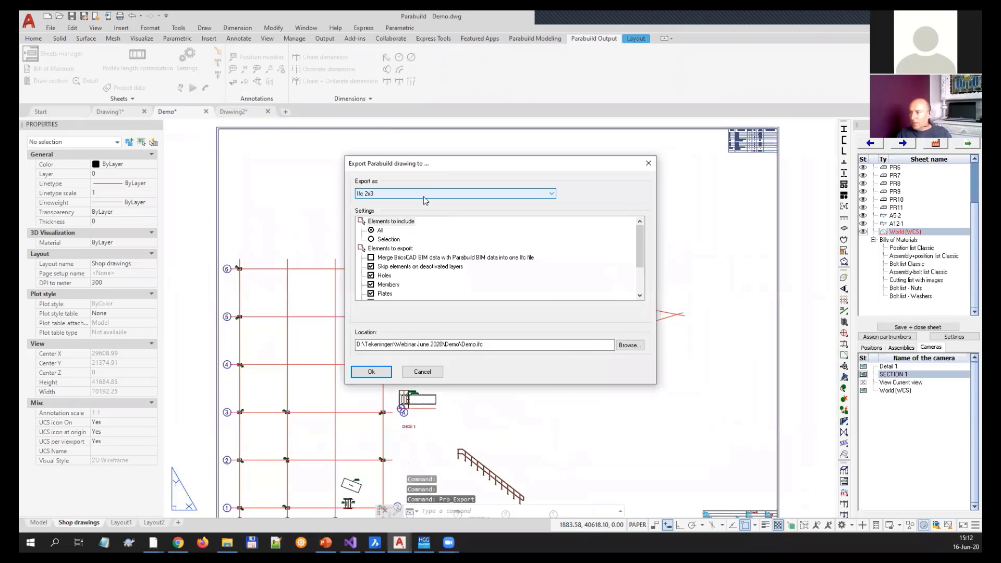
click(386, 195)
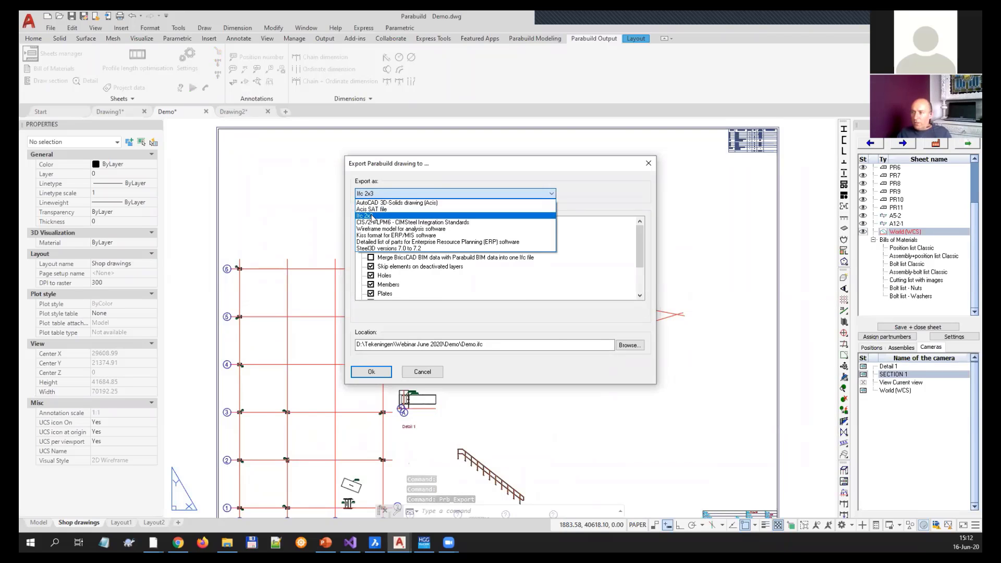
click(372, 216)
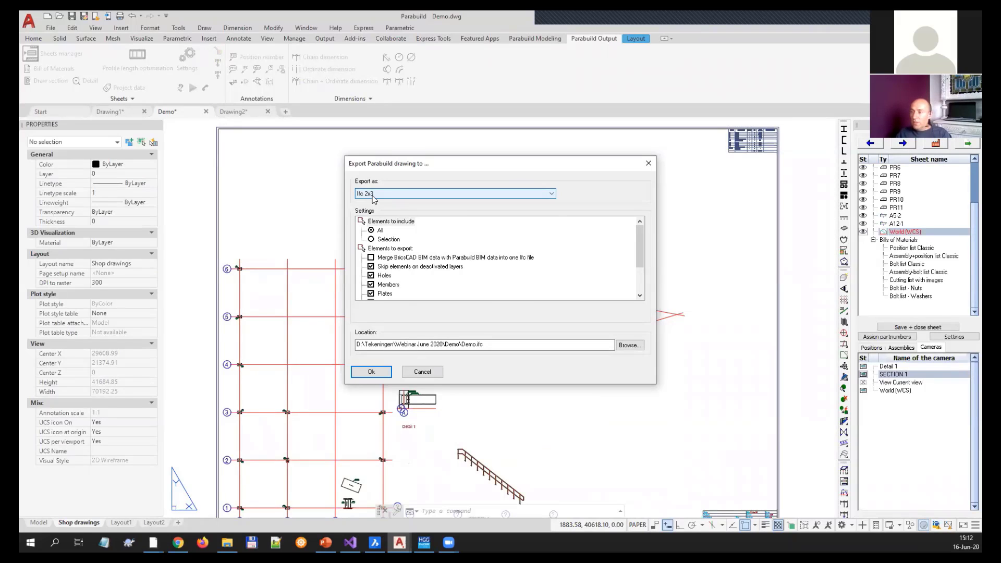
click(373, 196)
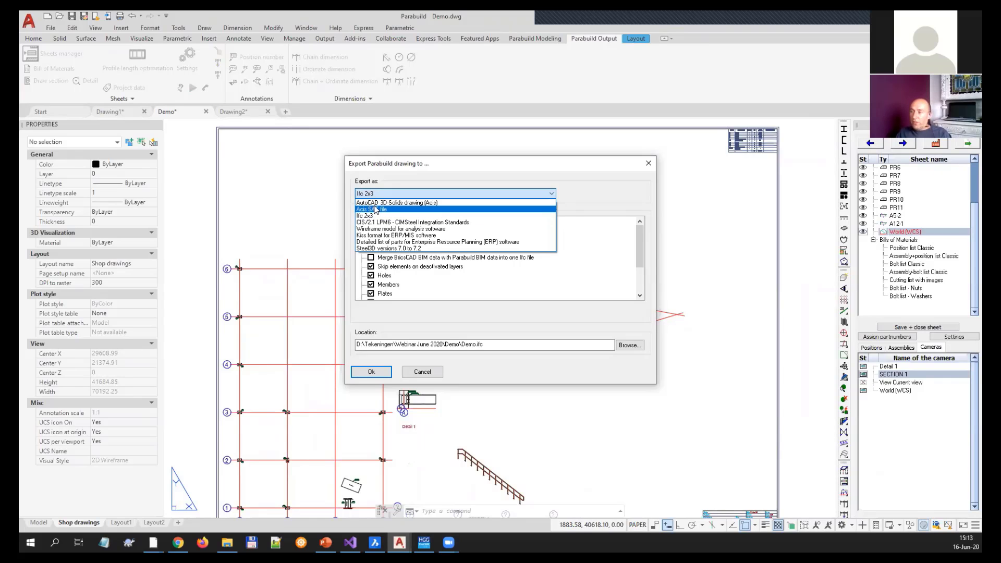
click(373, 204)
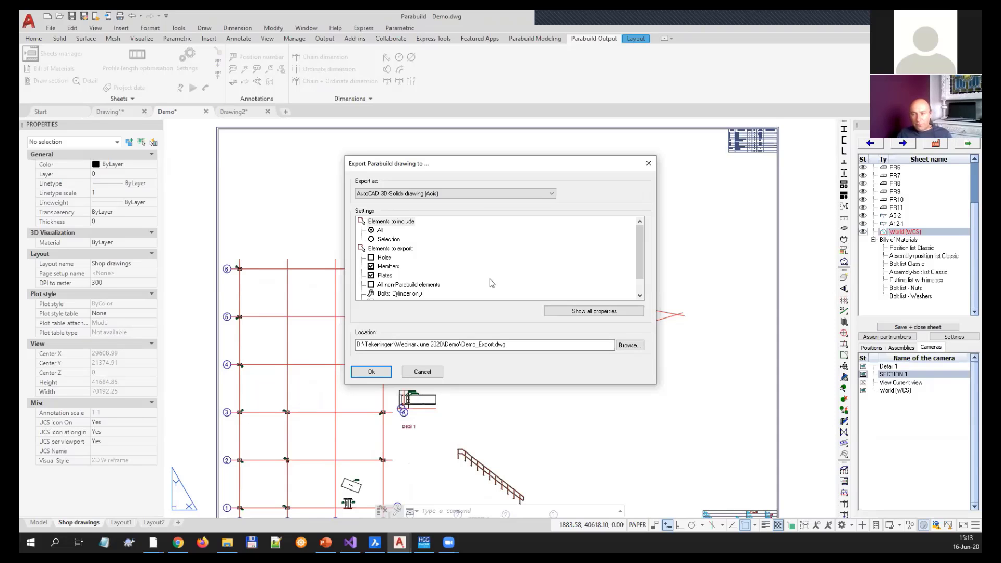
click(431, 377)
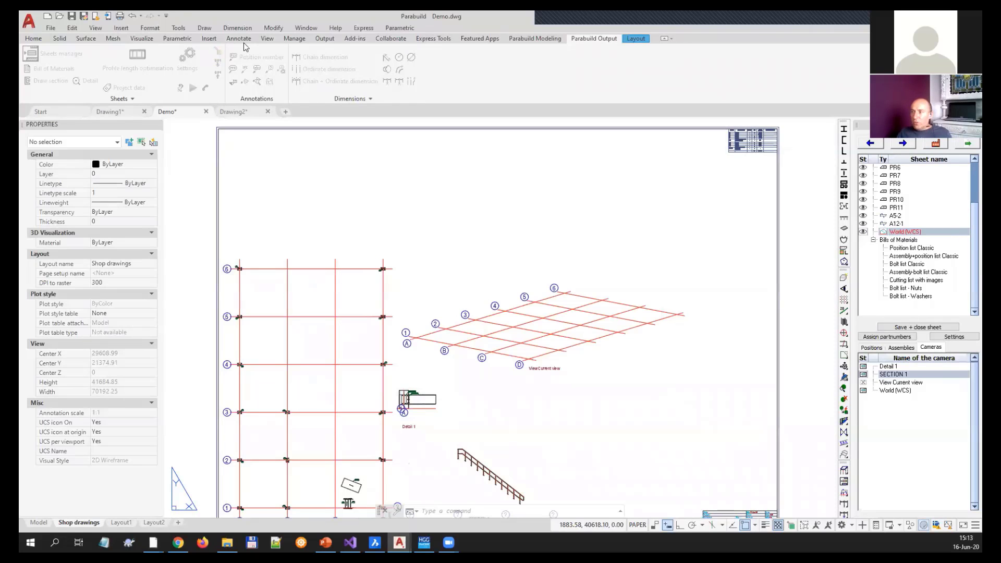
- Open the Parabuild data import and review the available file types, keeping Ifc 2x3
click(218, 75)
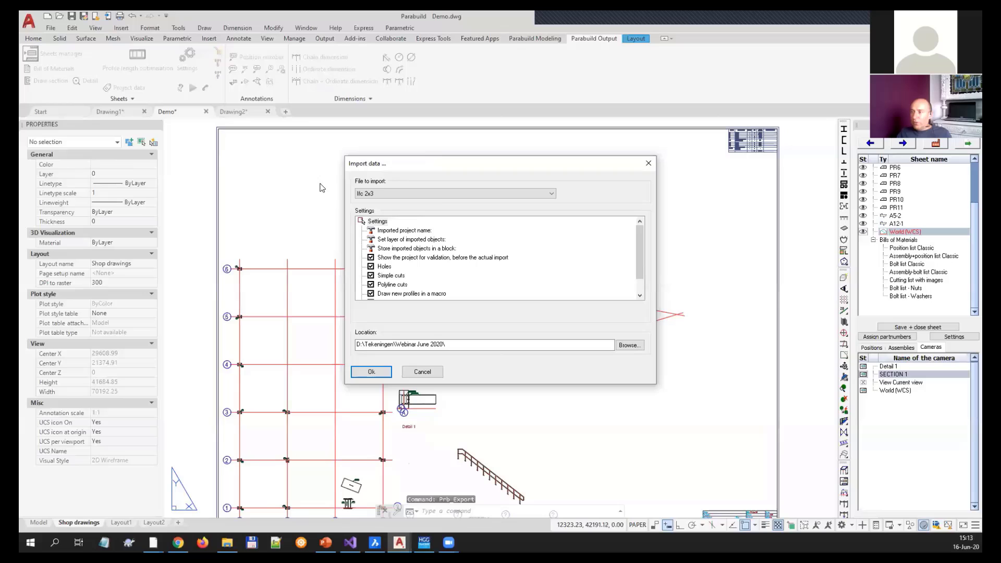
click(381, 197)
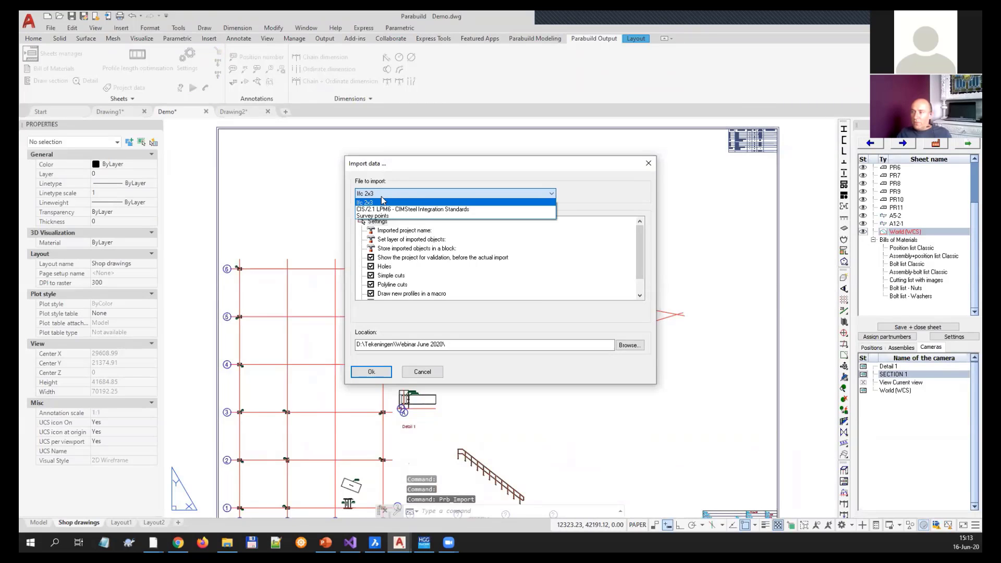
click(383, 194)
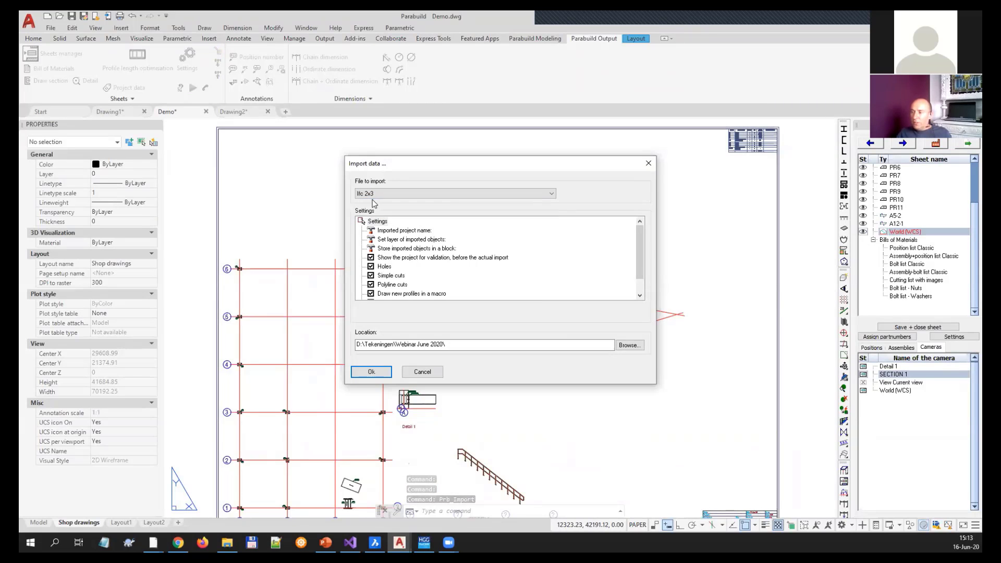